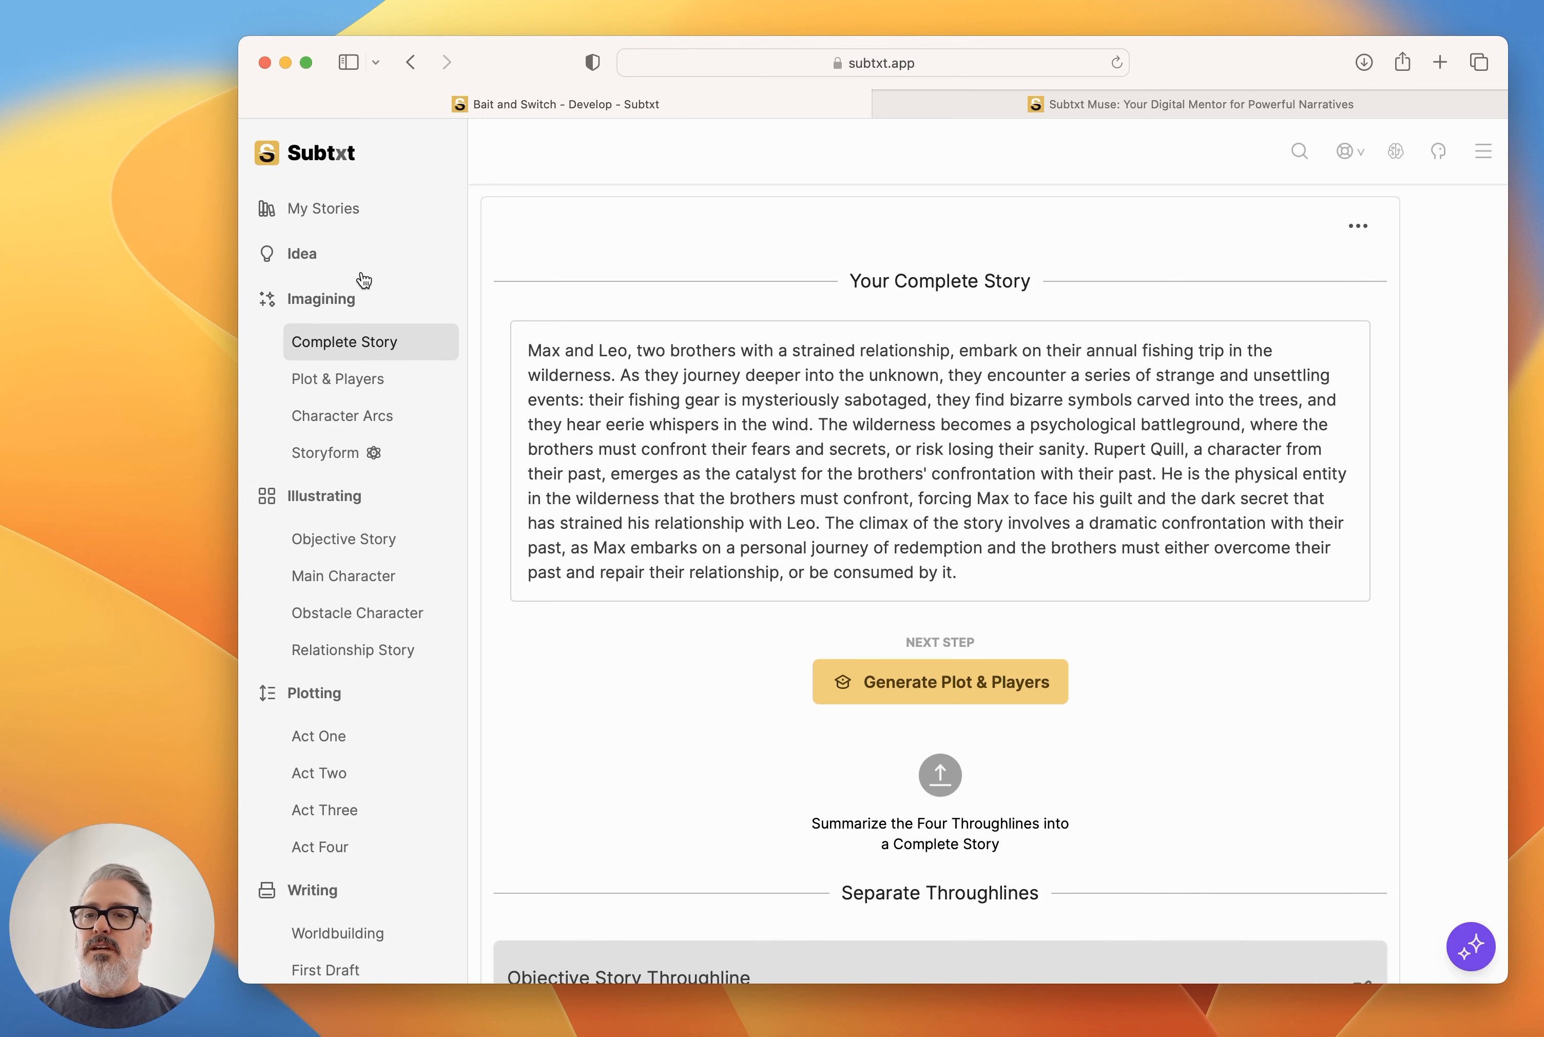
# Review the story's title, genre and story idea, and return to the complete story summary.
pyautogui.click(317, 264)
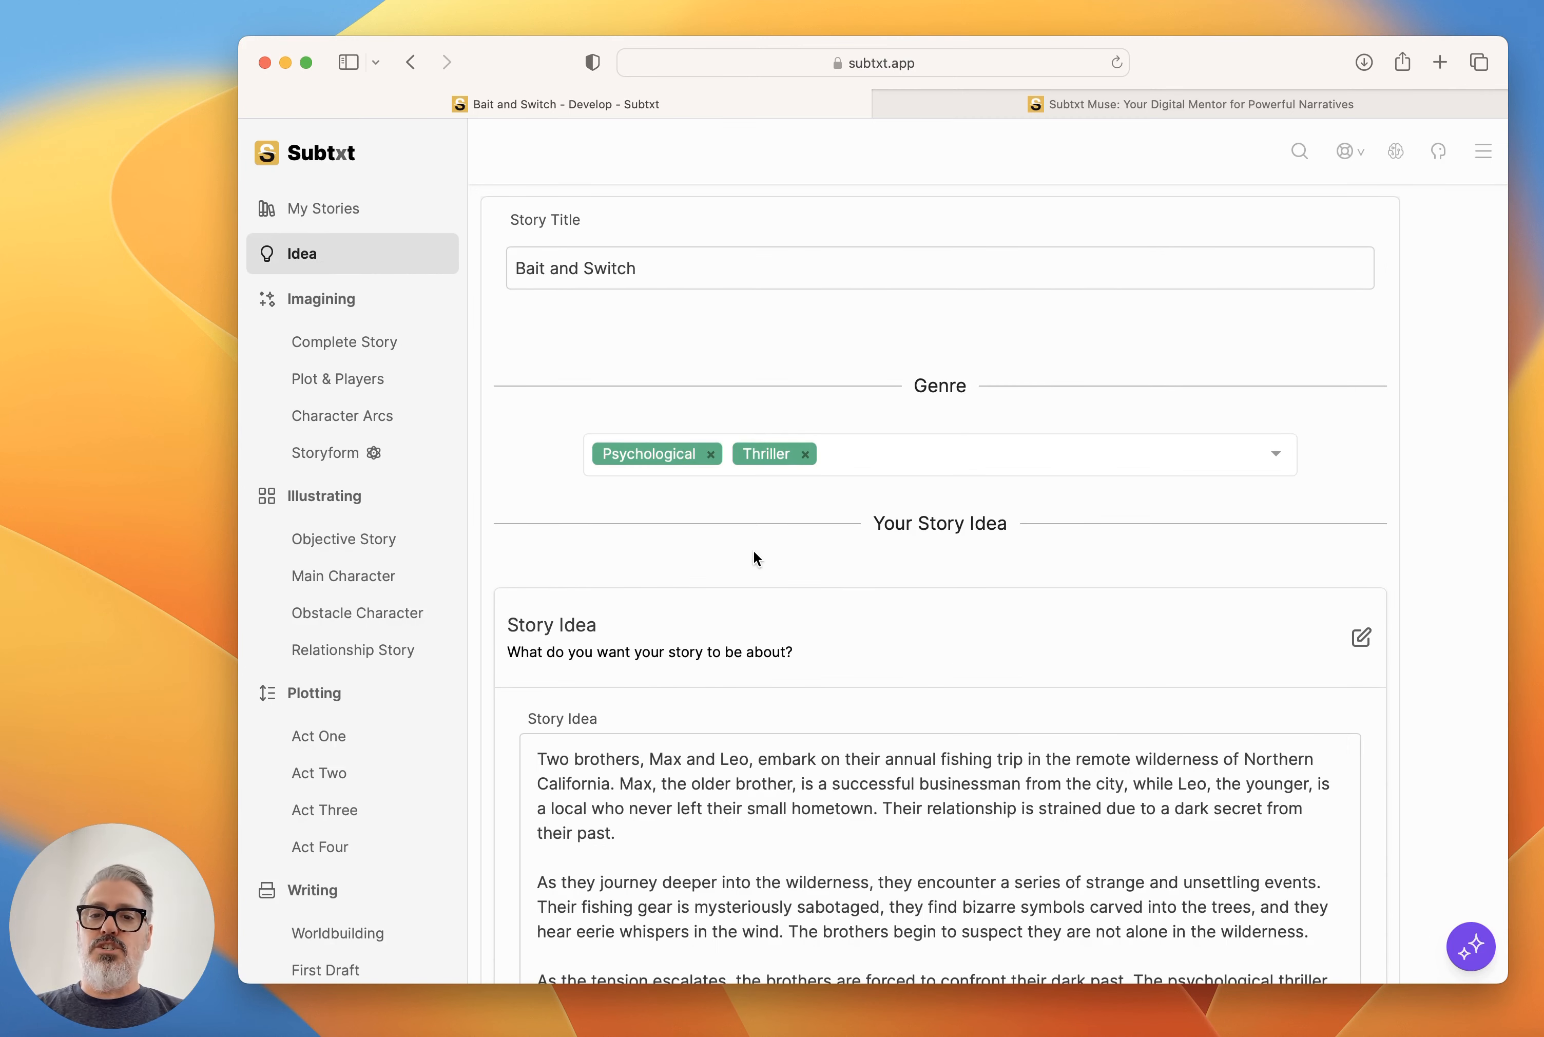
pyautogui.scroll(-5, 817, 537)
pyautogui.click(327, 342)
pyautogui.scroll(5, 816, 552)
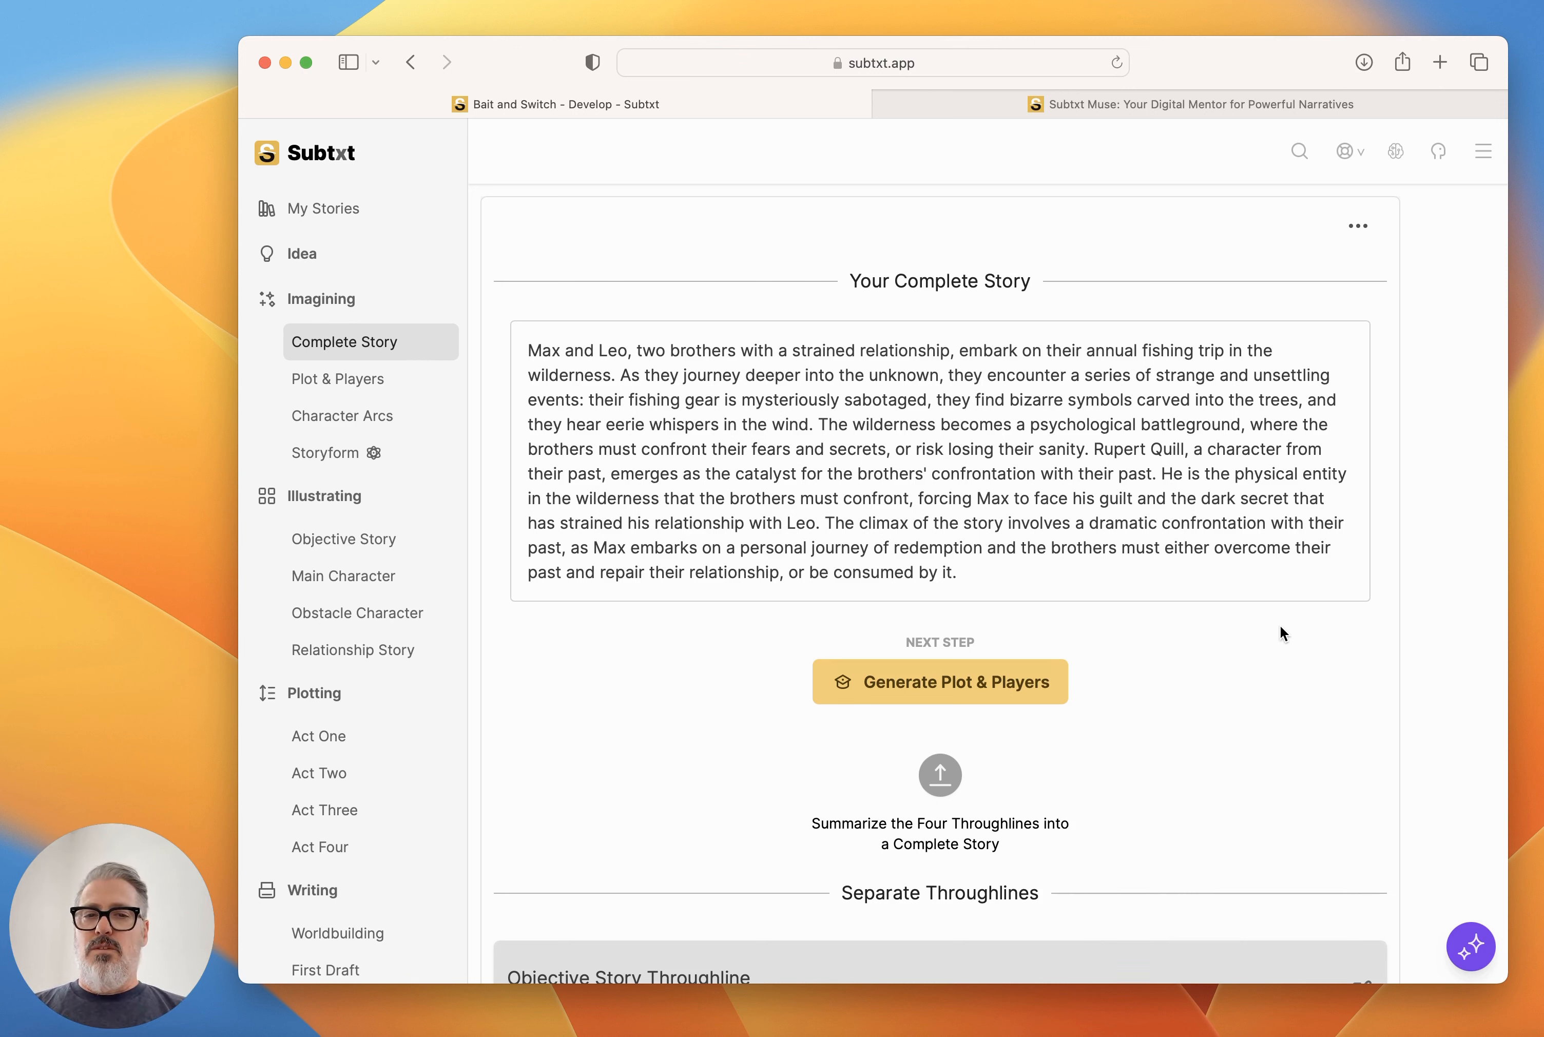
# Look at the Objective Story Throughline's storytelling among the separate throughlines, and collapse it.
pyautogui.scroll(-10, 1280, 625)
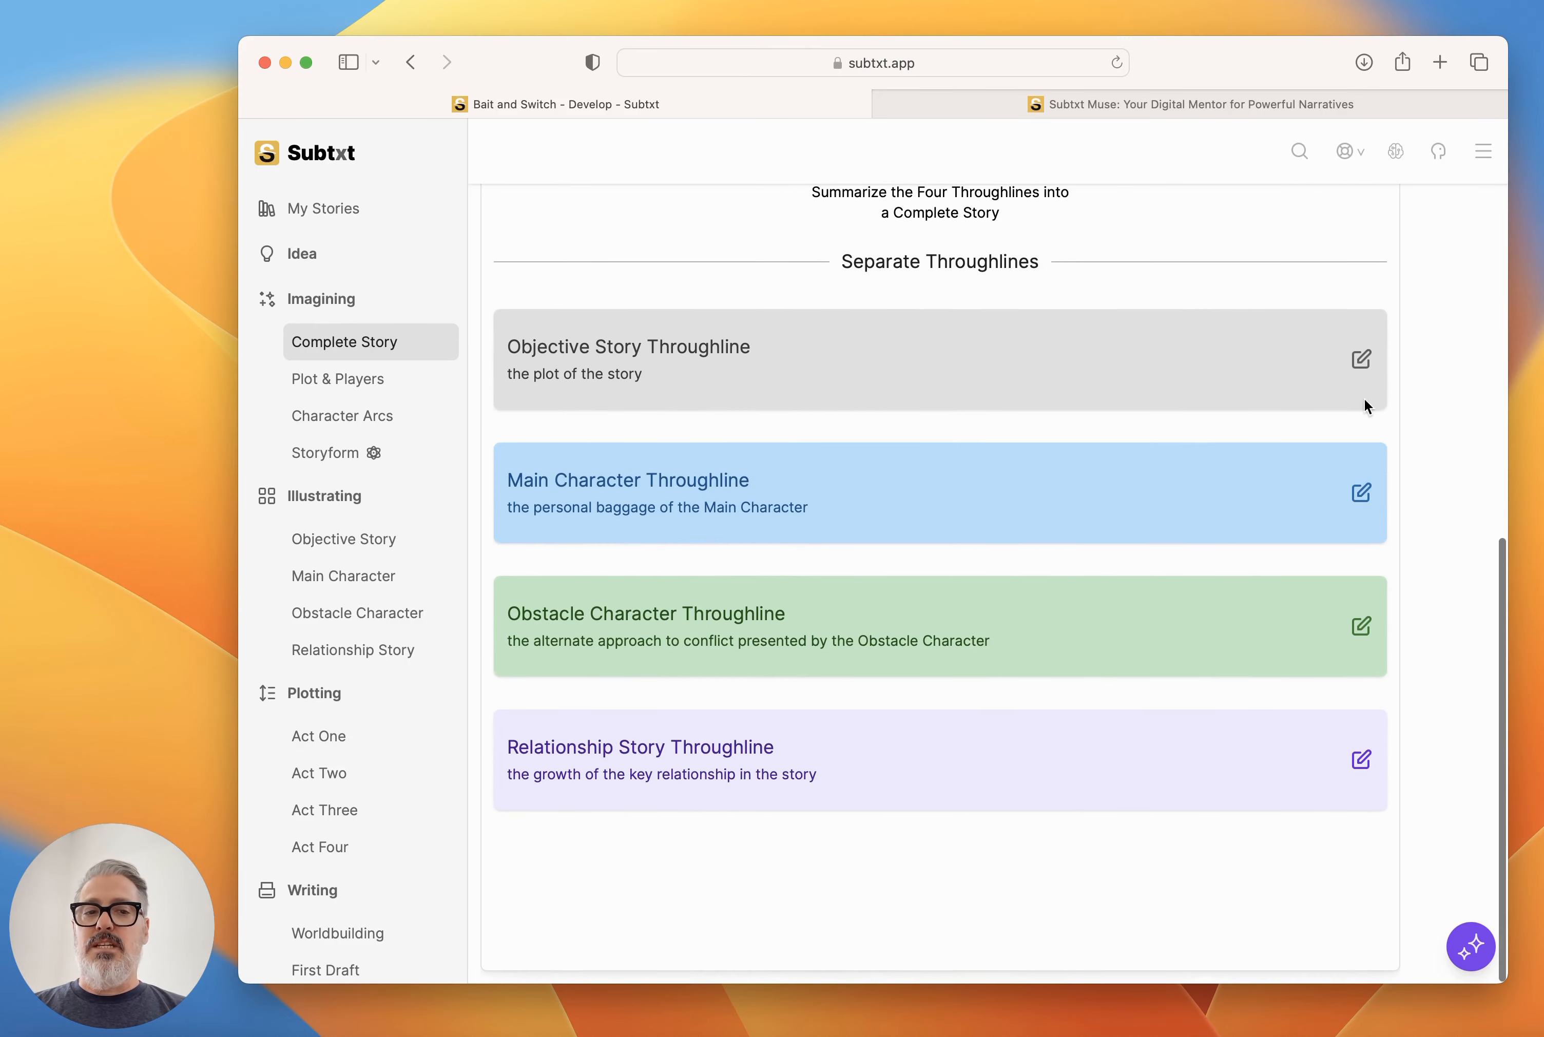
pyautogui.click(1361, 362)
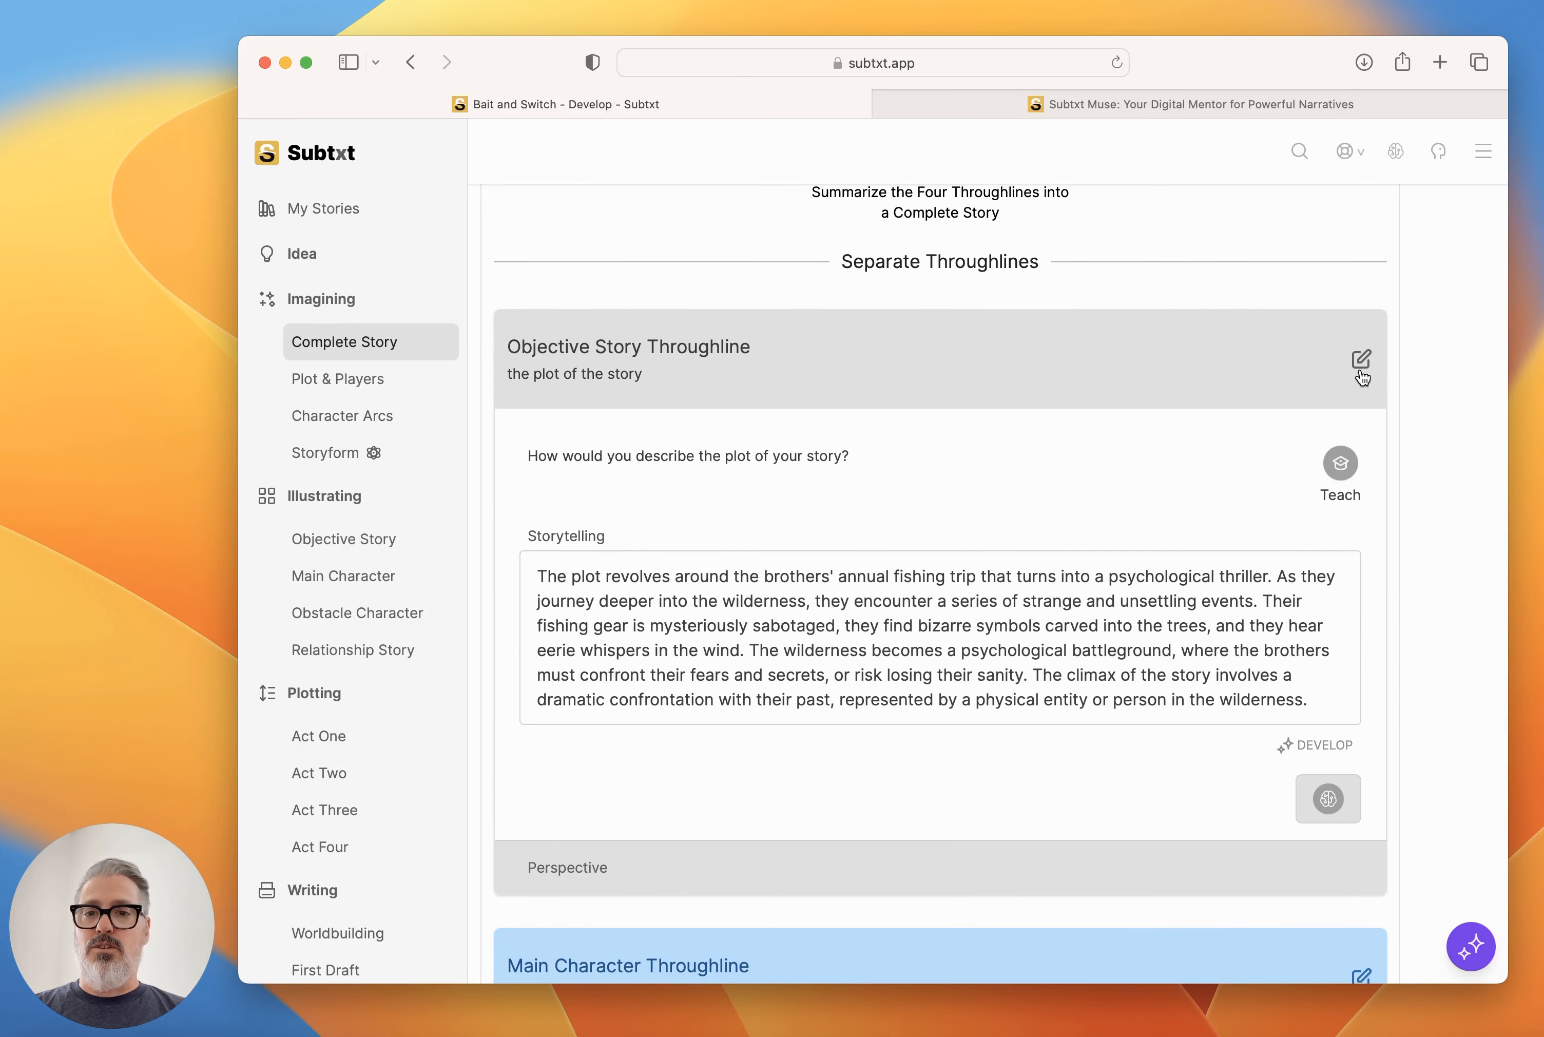
pyautogui.click(1361, 377)
# Compare the full story idea with the text of the complete story summary.
pyautogui.click(305, 256)
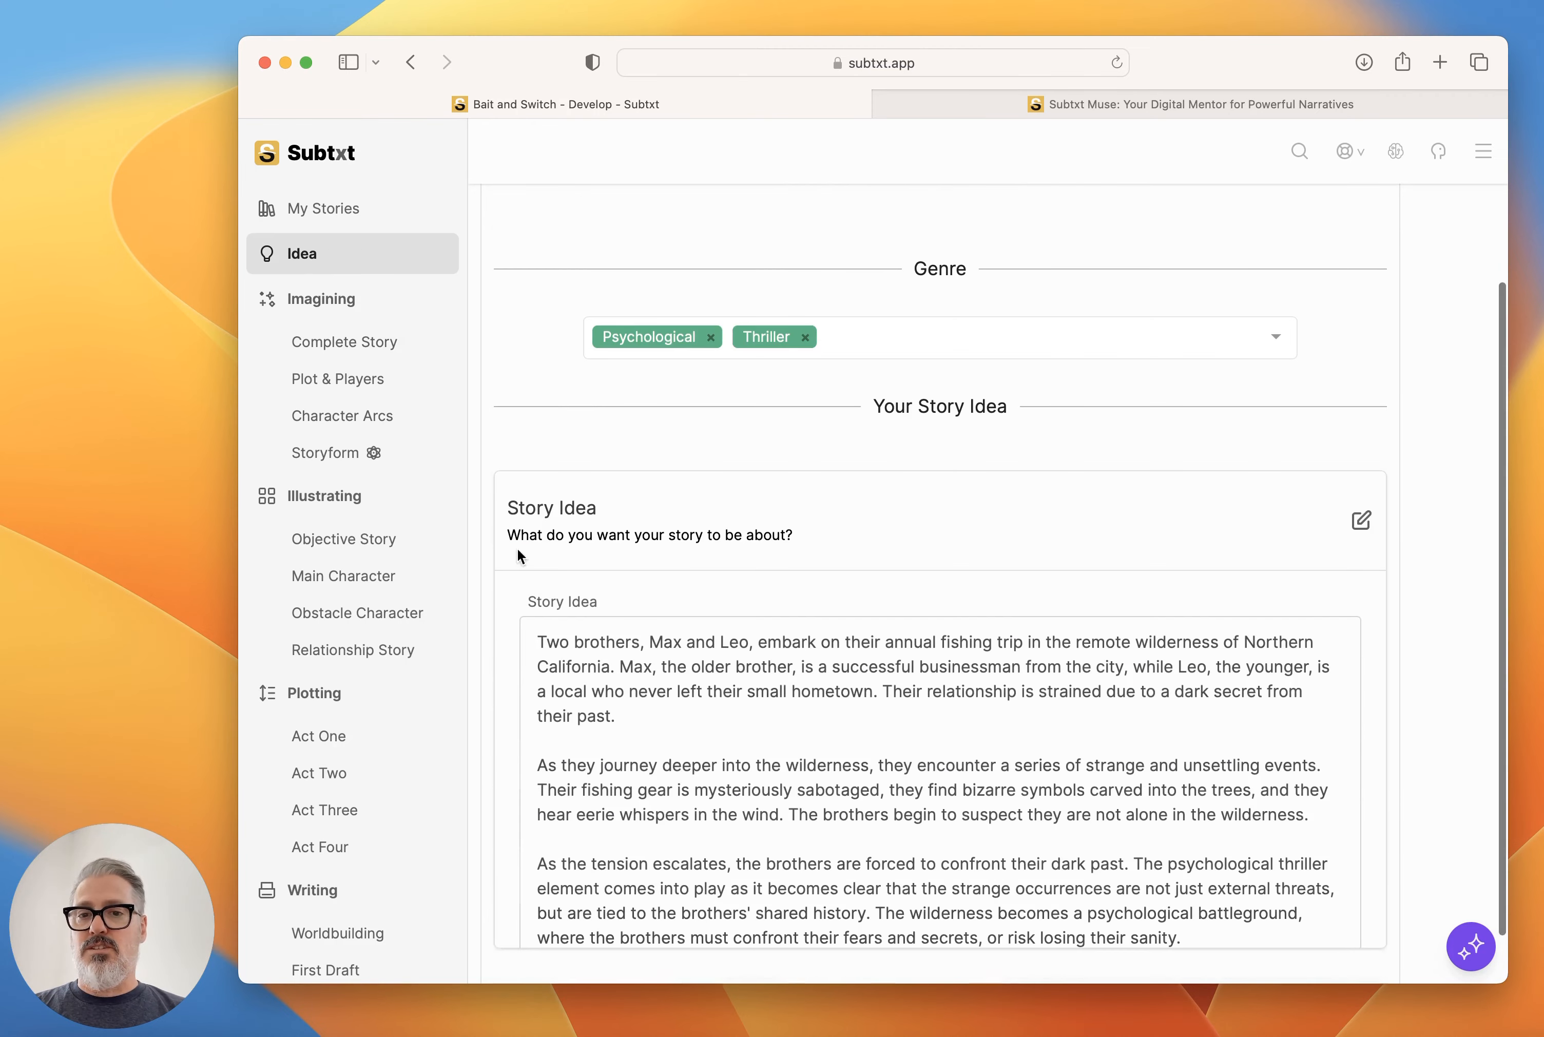
pyautogui.scroll(-5, 800, 785)
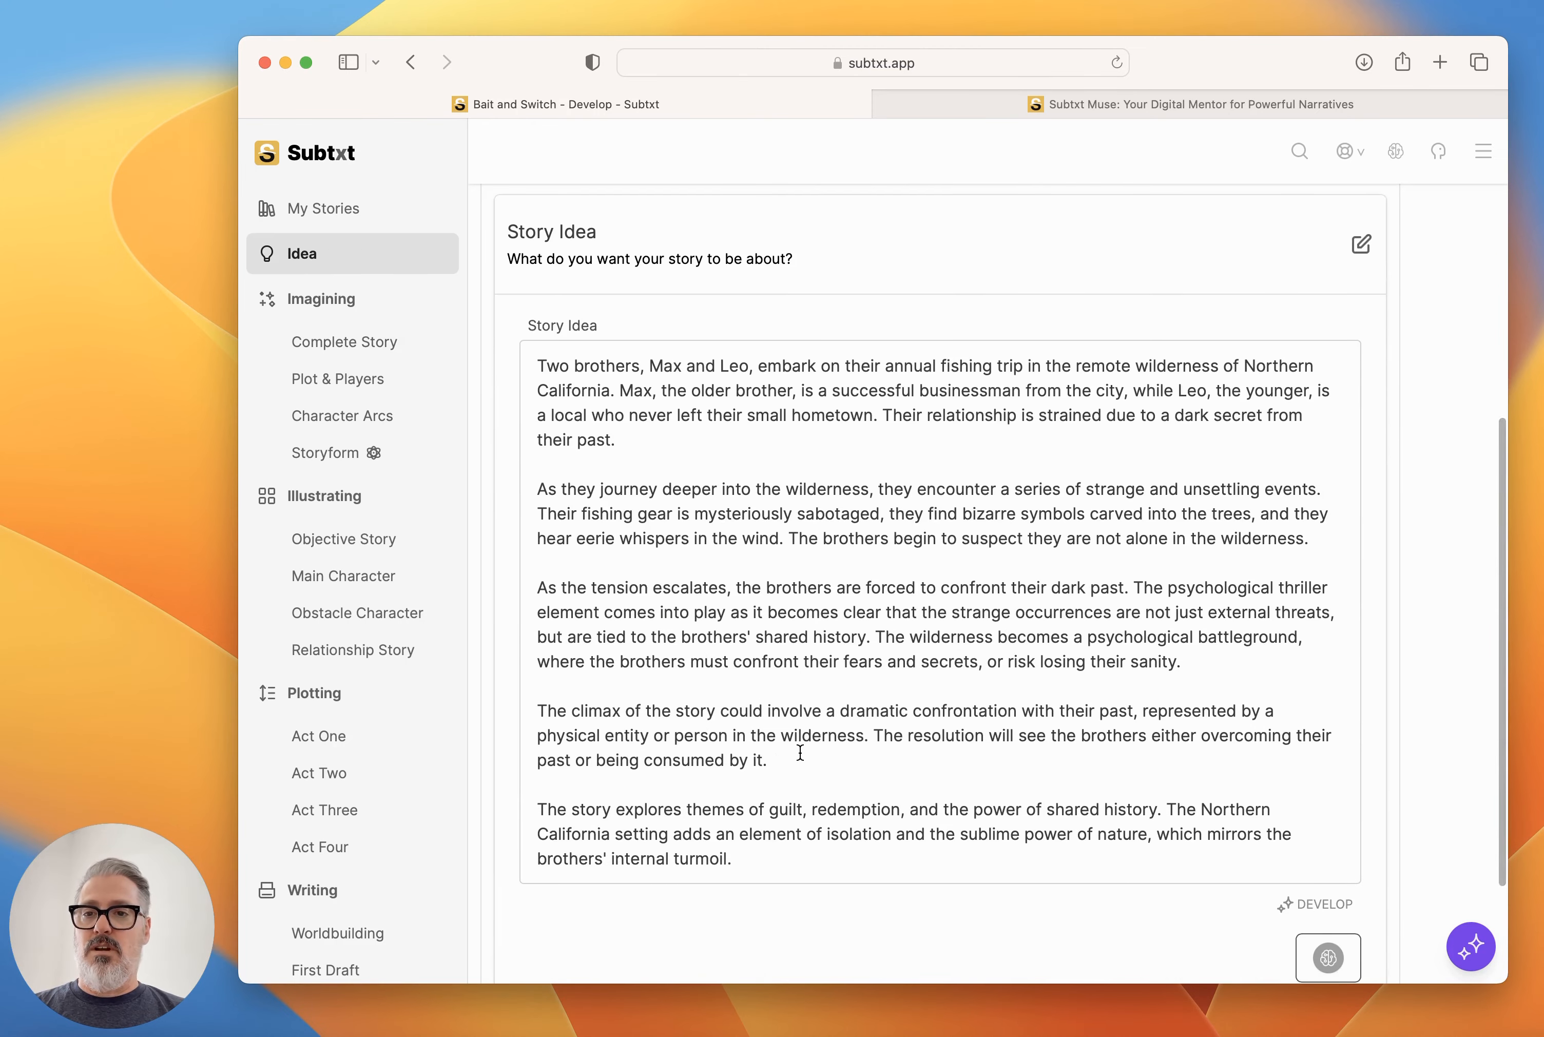
pyautogui.click(375, 356)
pyautogui.scroll(-5, 831, 452)
pyautogui.scroll(4, 959, 708)
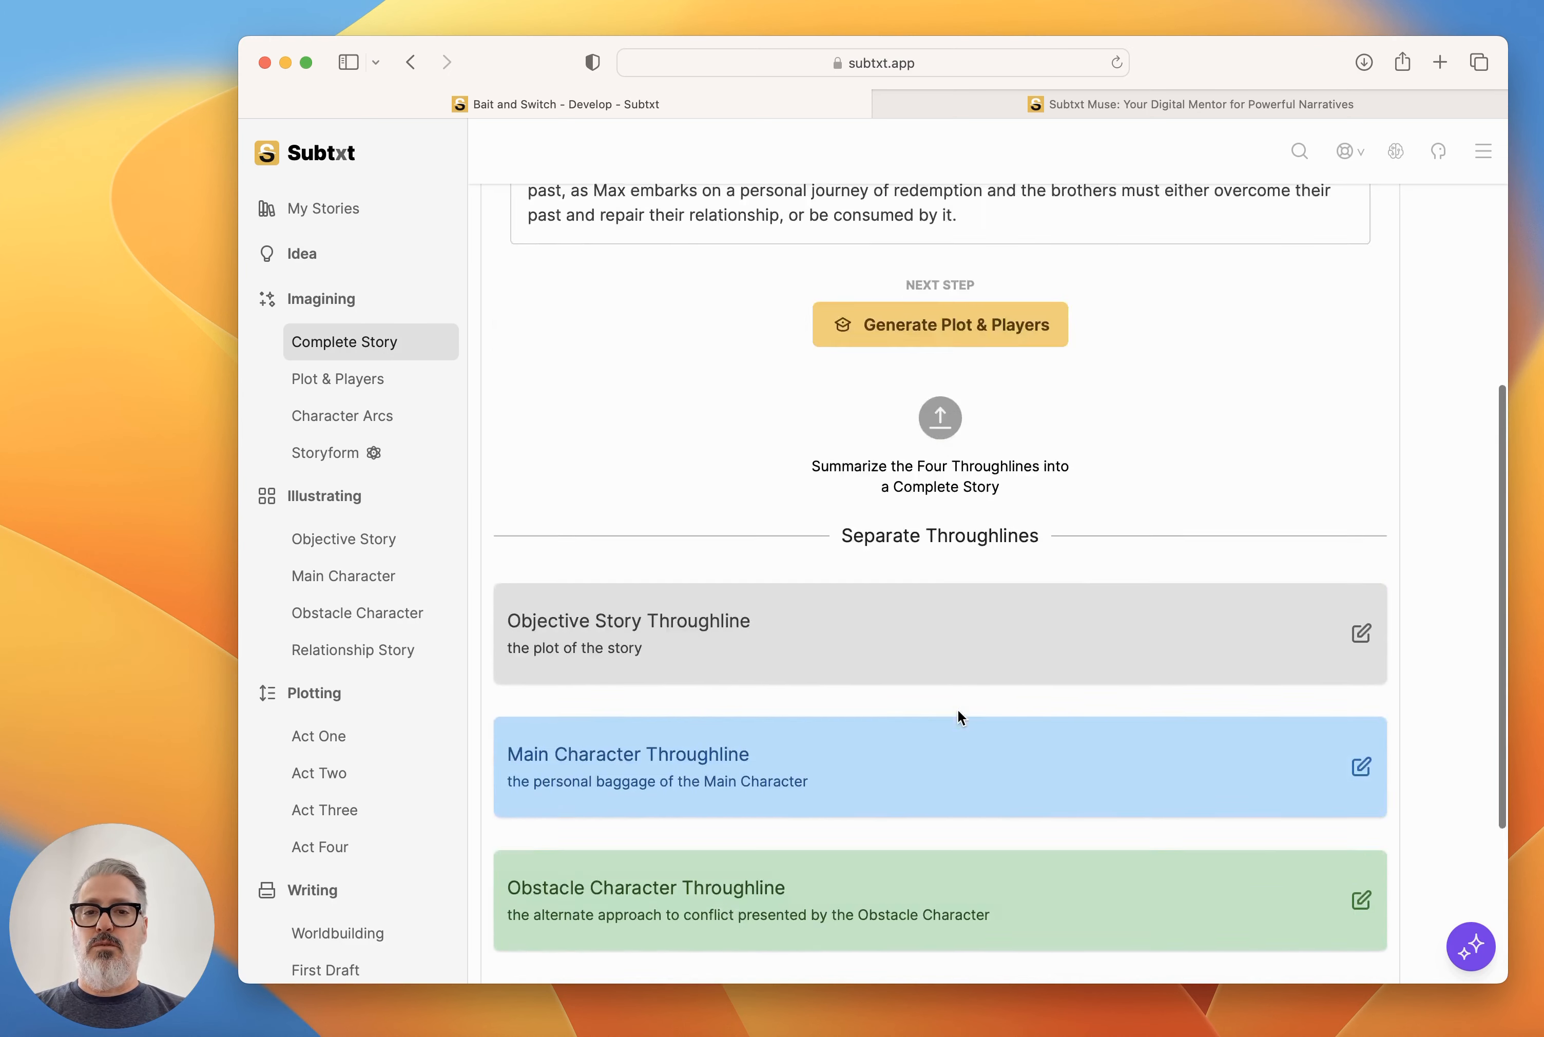
pyautogui.scroll(5, 958, 708)
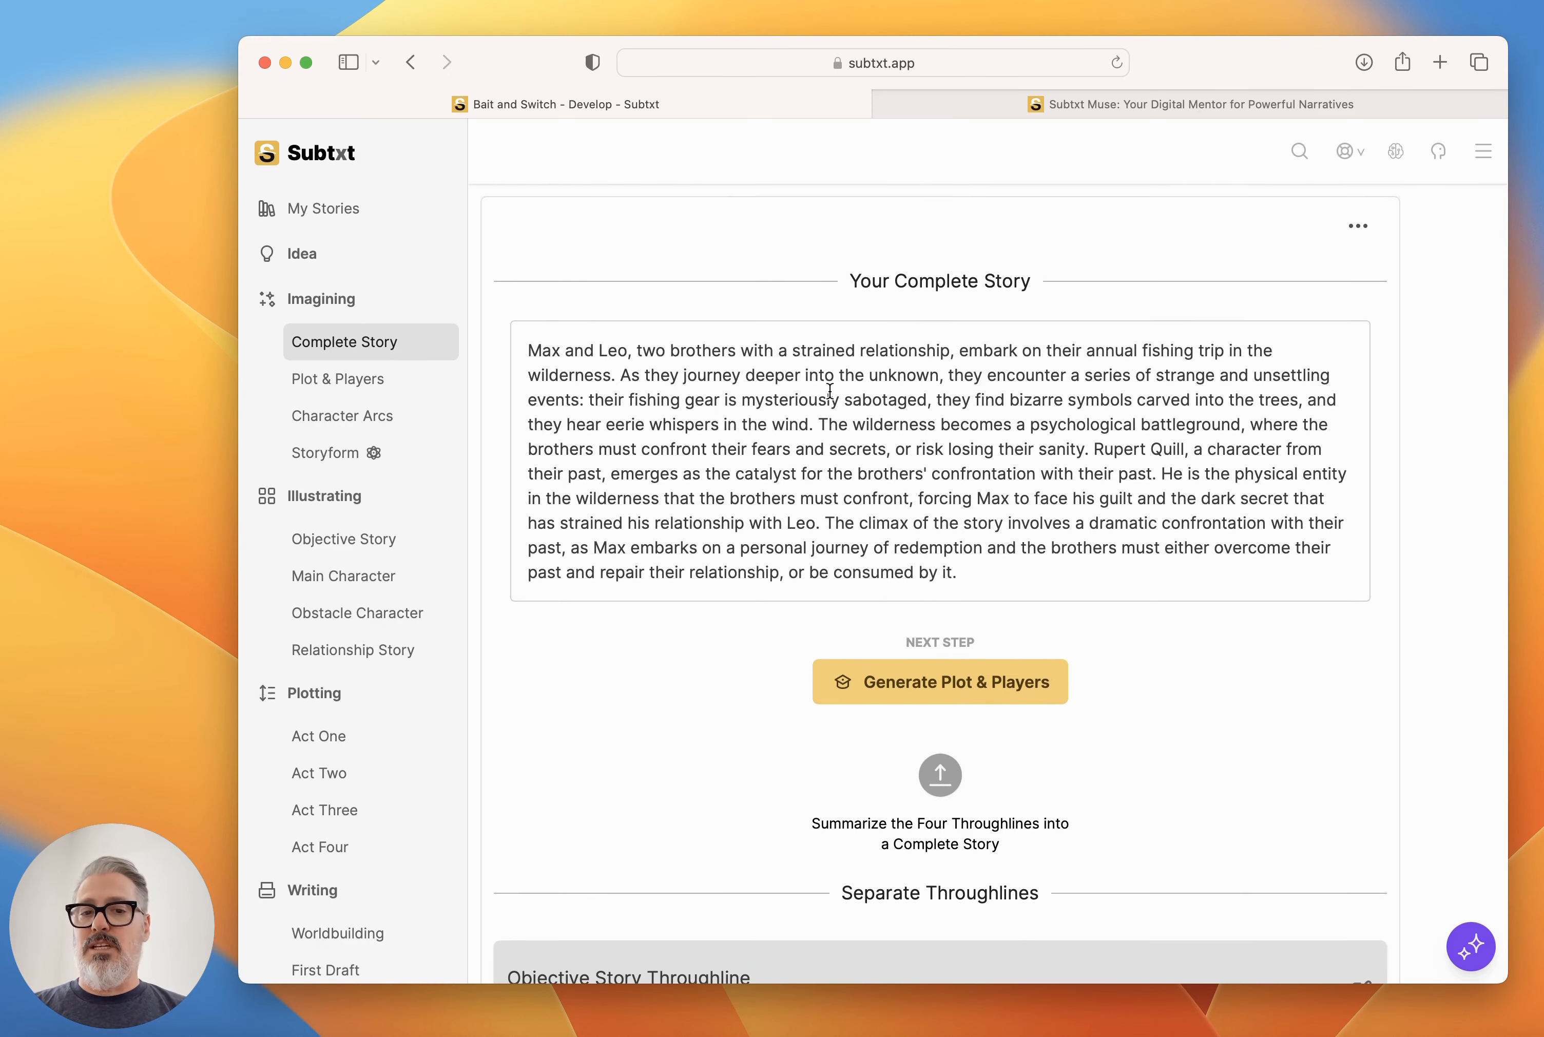
pyautogui.moveTo(965, 570); pyautogui.dragTo(594, 376)
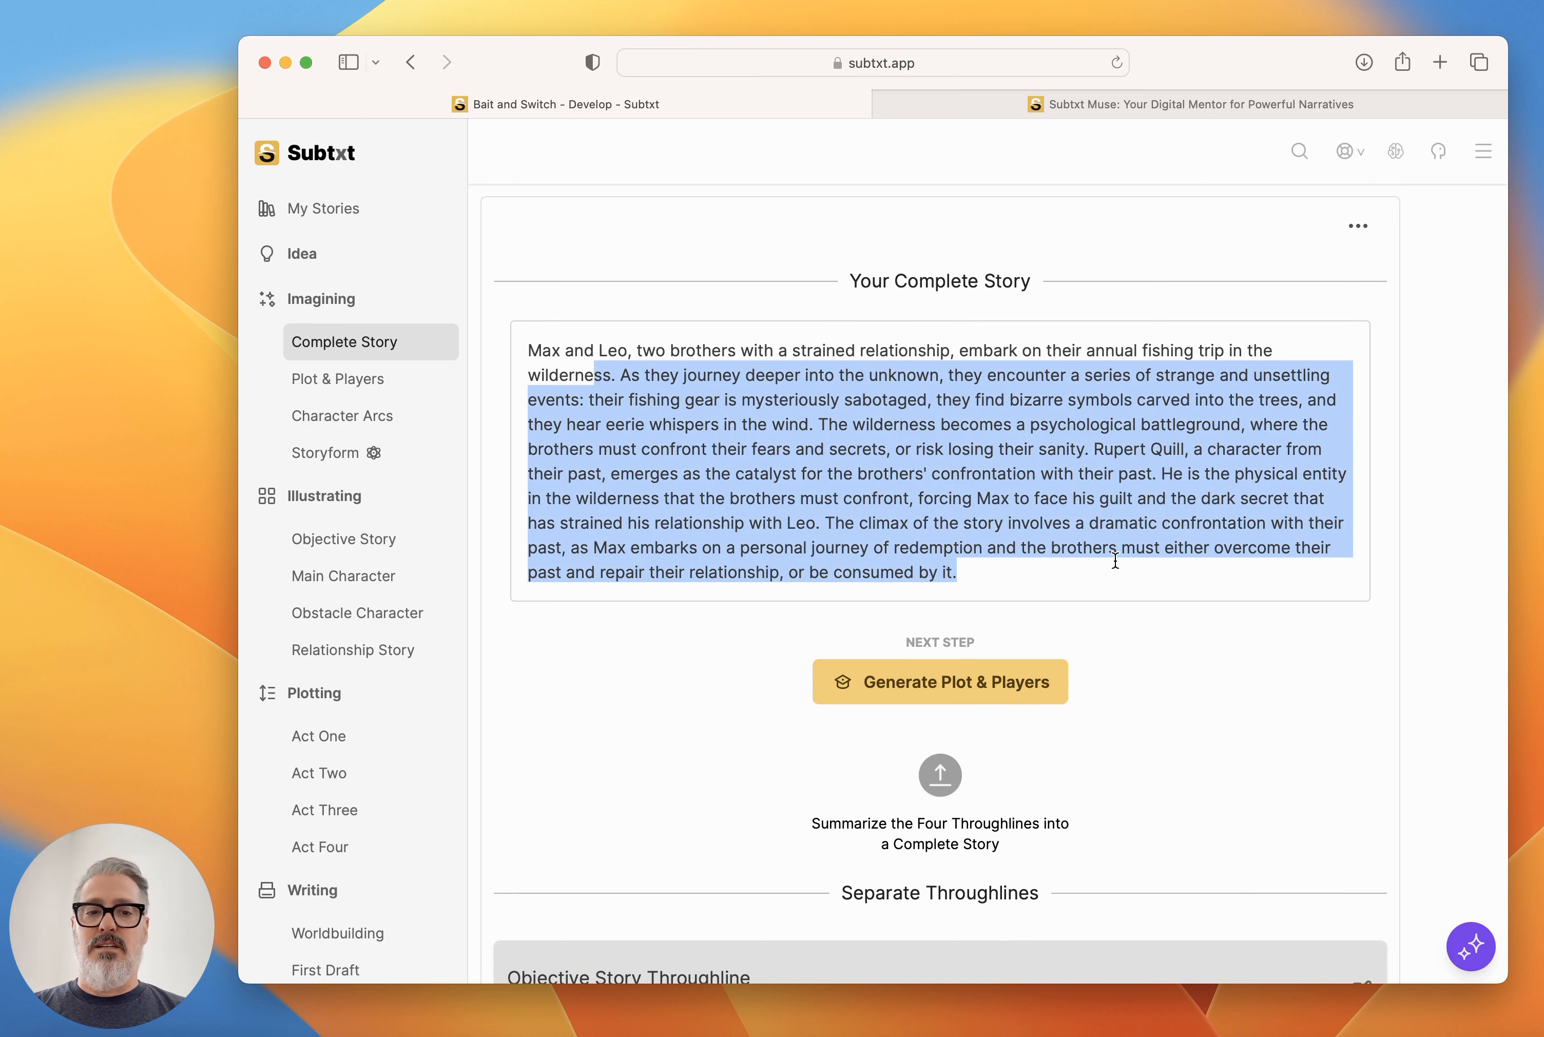
pyautogui.click(1178, 656)
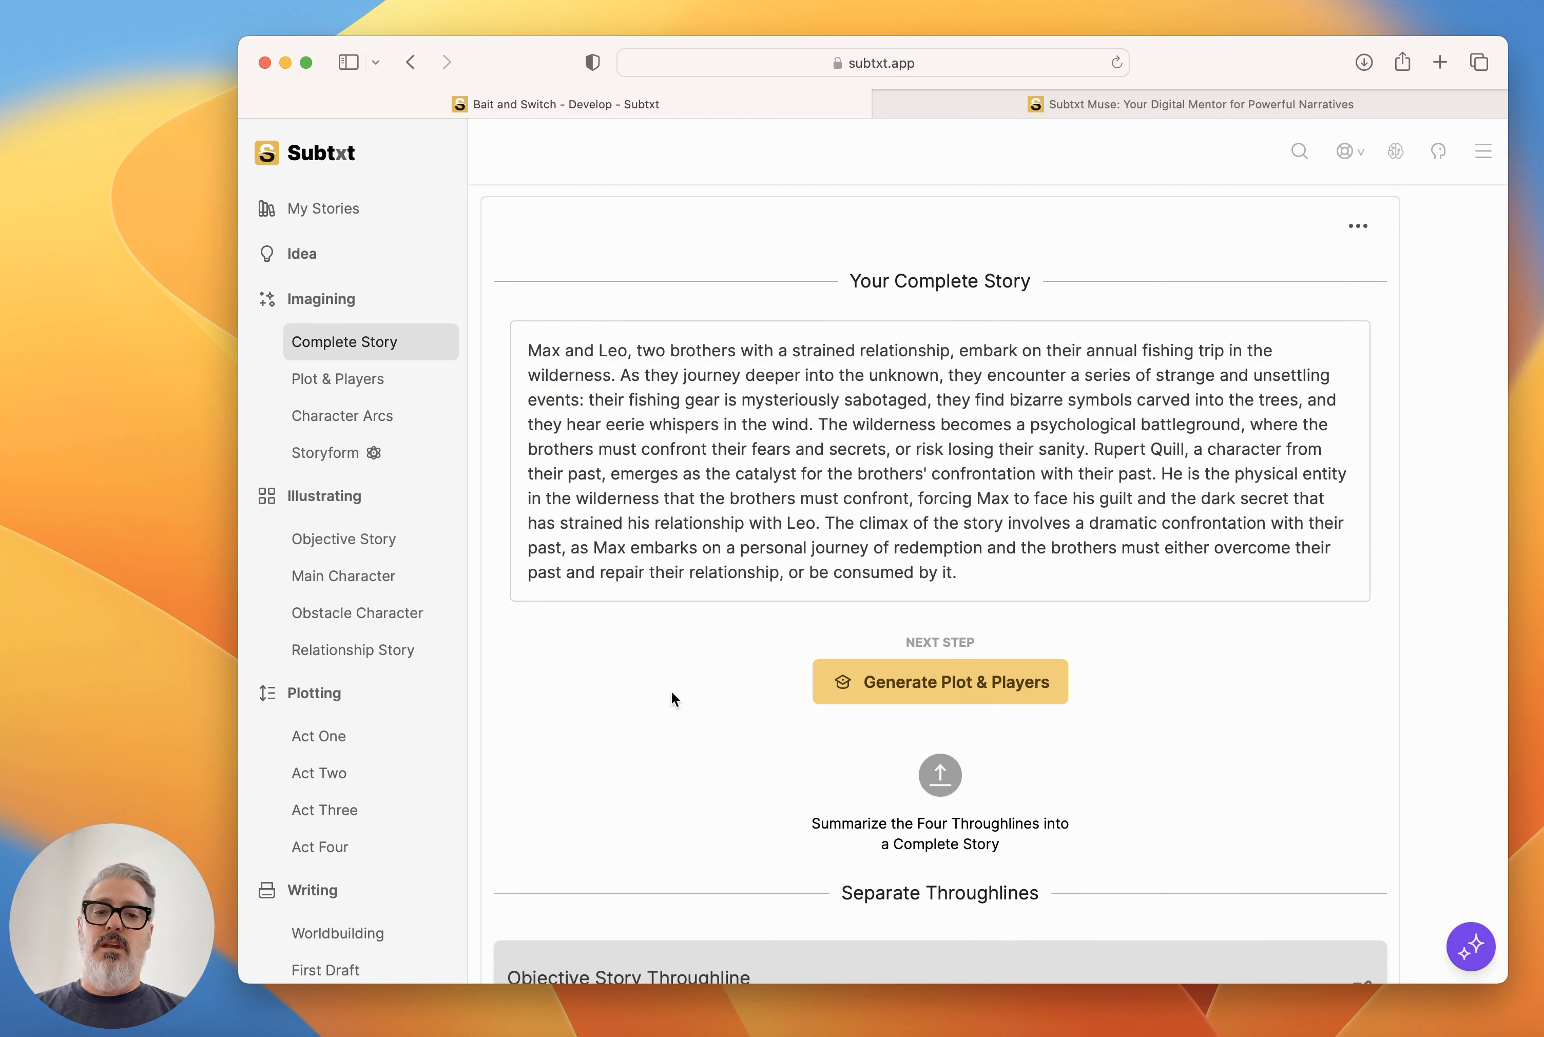
# In Plot & Players, expand the Main Character among the Objective Story Players and set the character's gender to M.
pyautogui.click(364, 382)
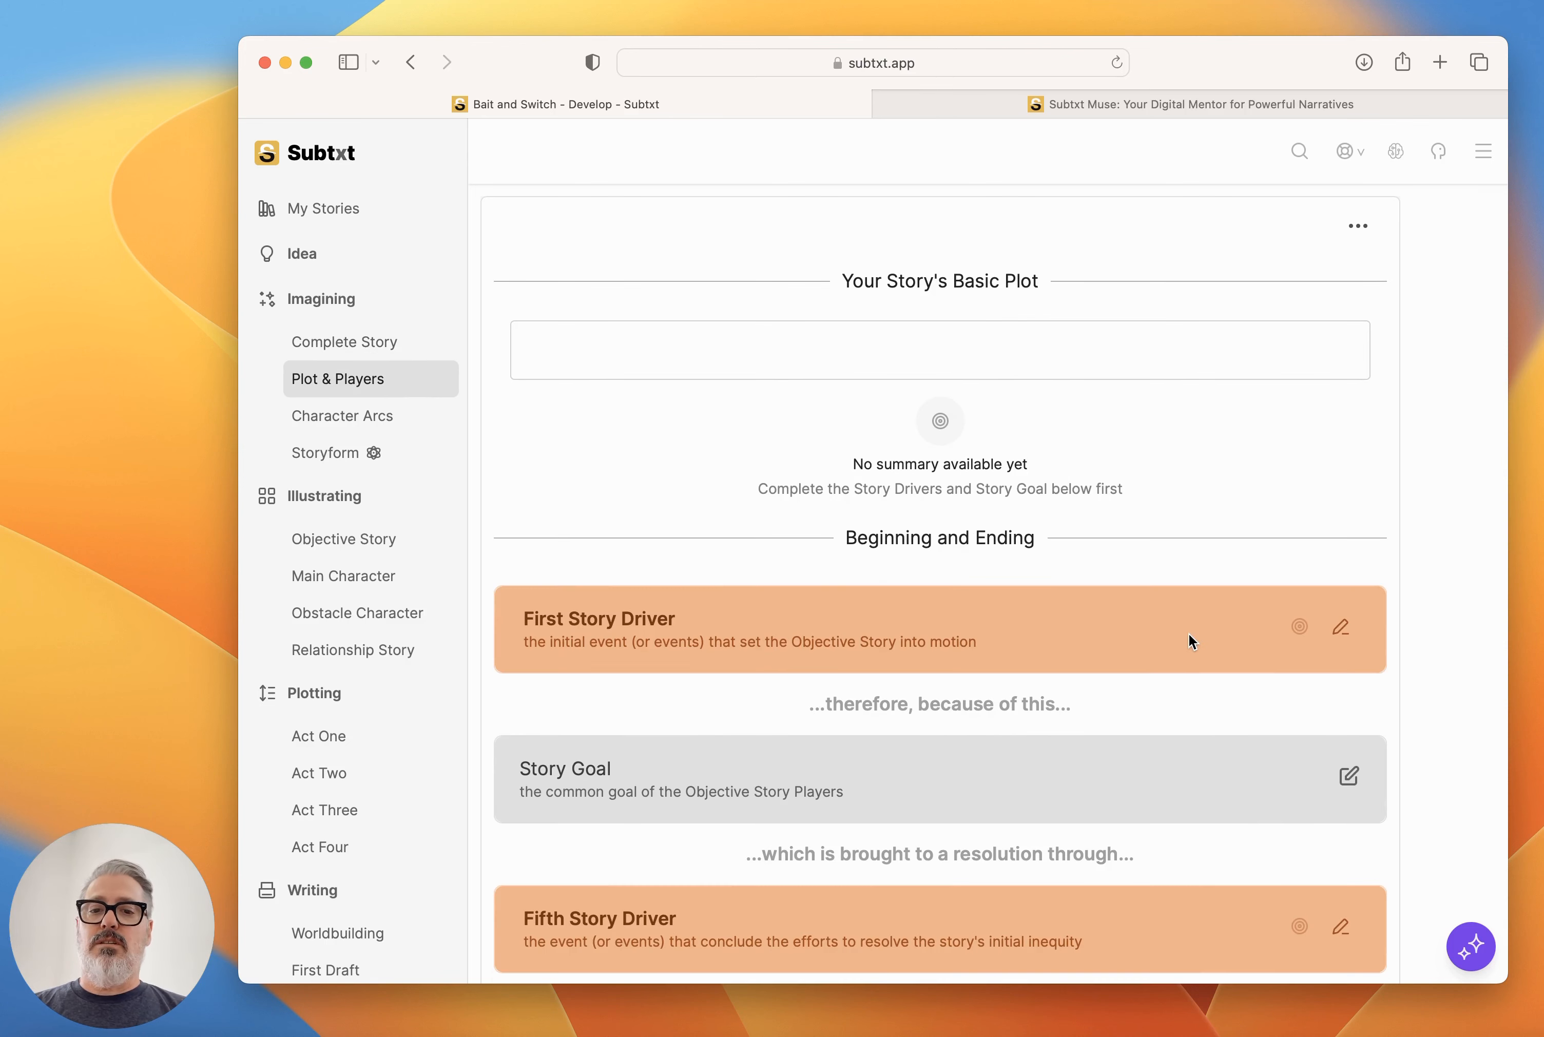
pyautogui.scroll(-12, 1190, 637)
pyautogui.scroll(-1, 1189, 635)
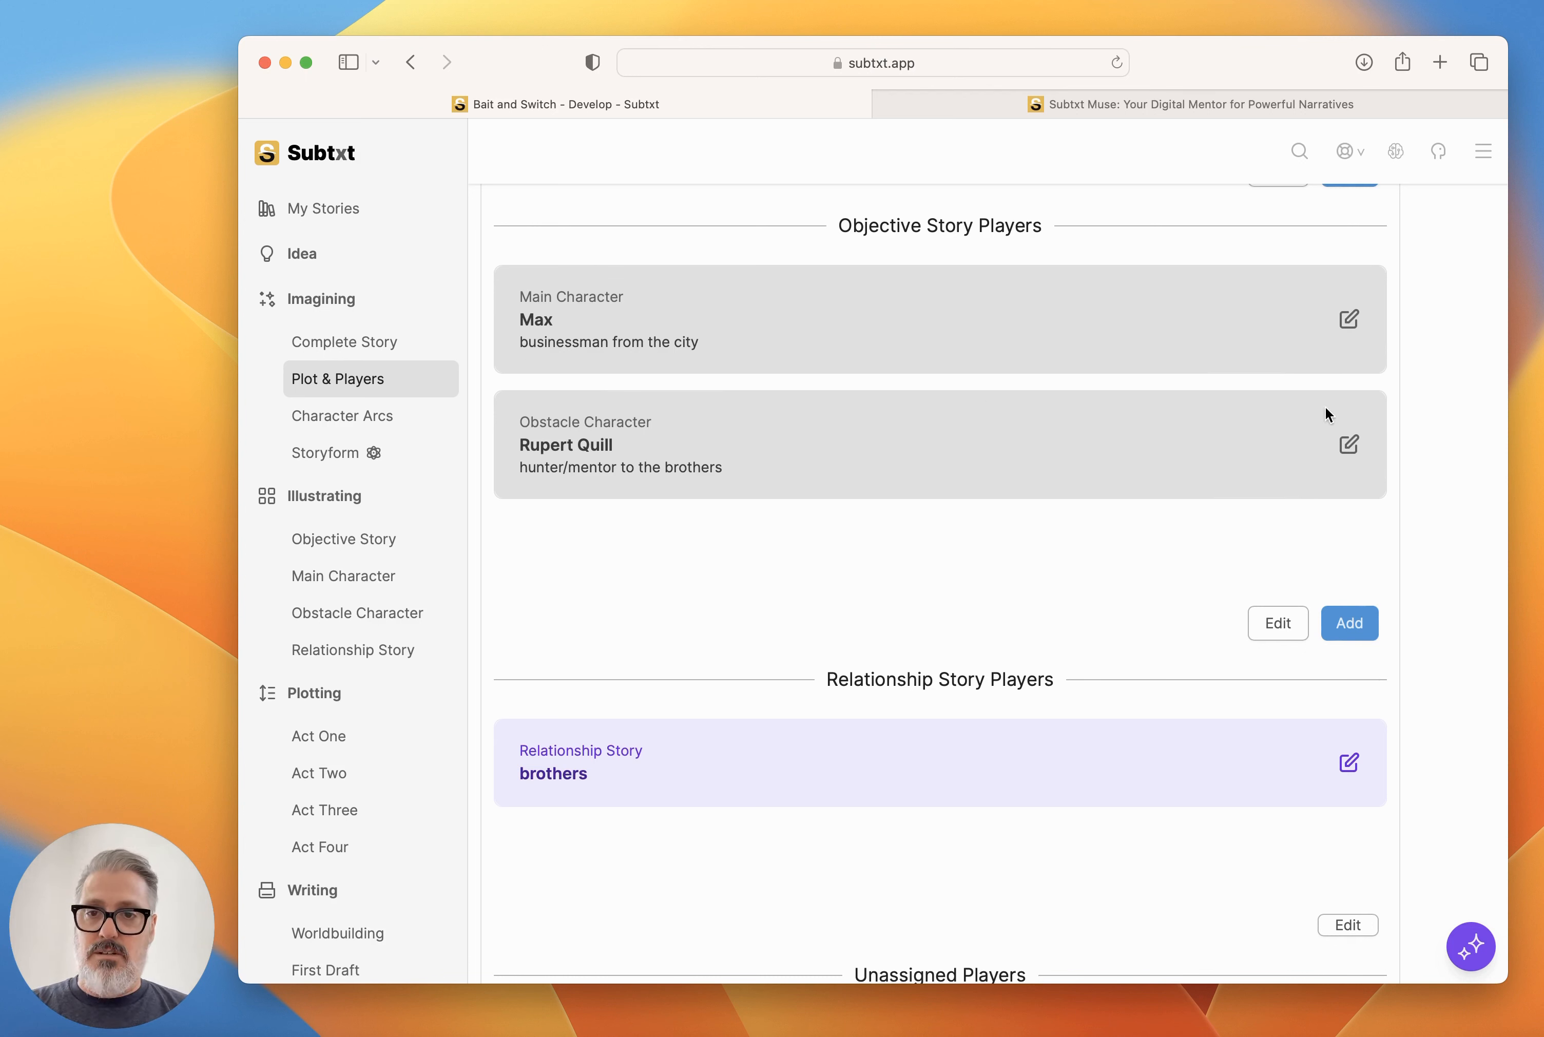
pyautogui.click(1349, 321)
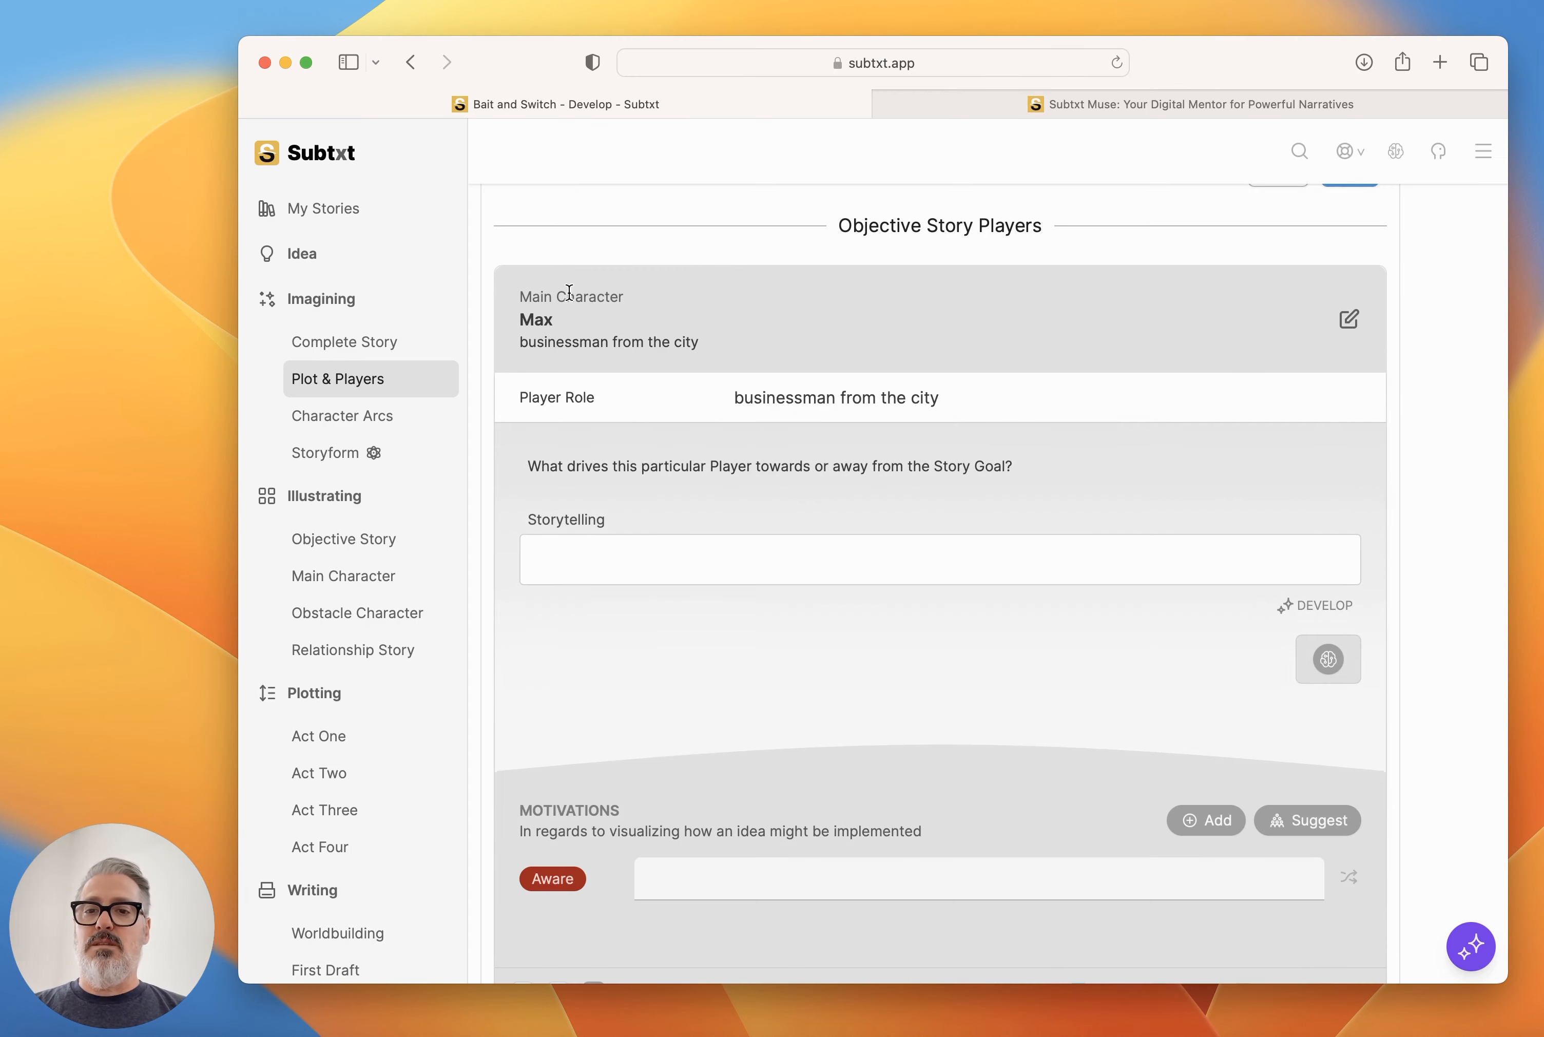
pyautogui.scroll(-5, 782, 505)
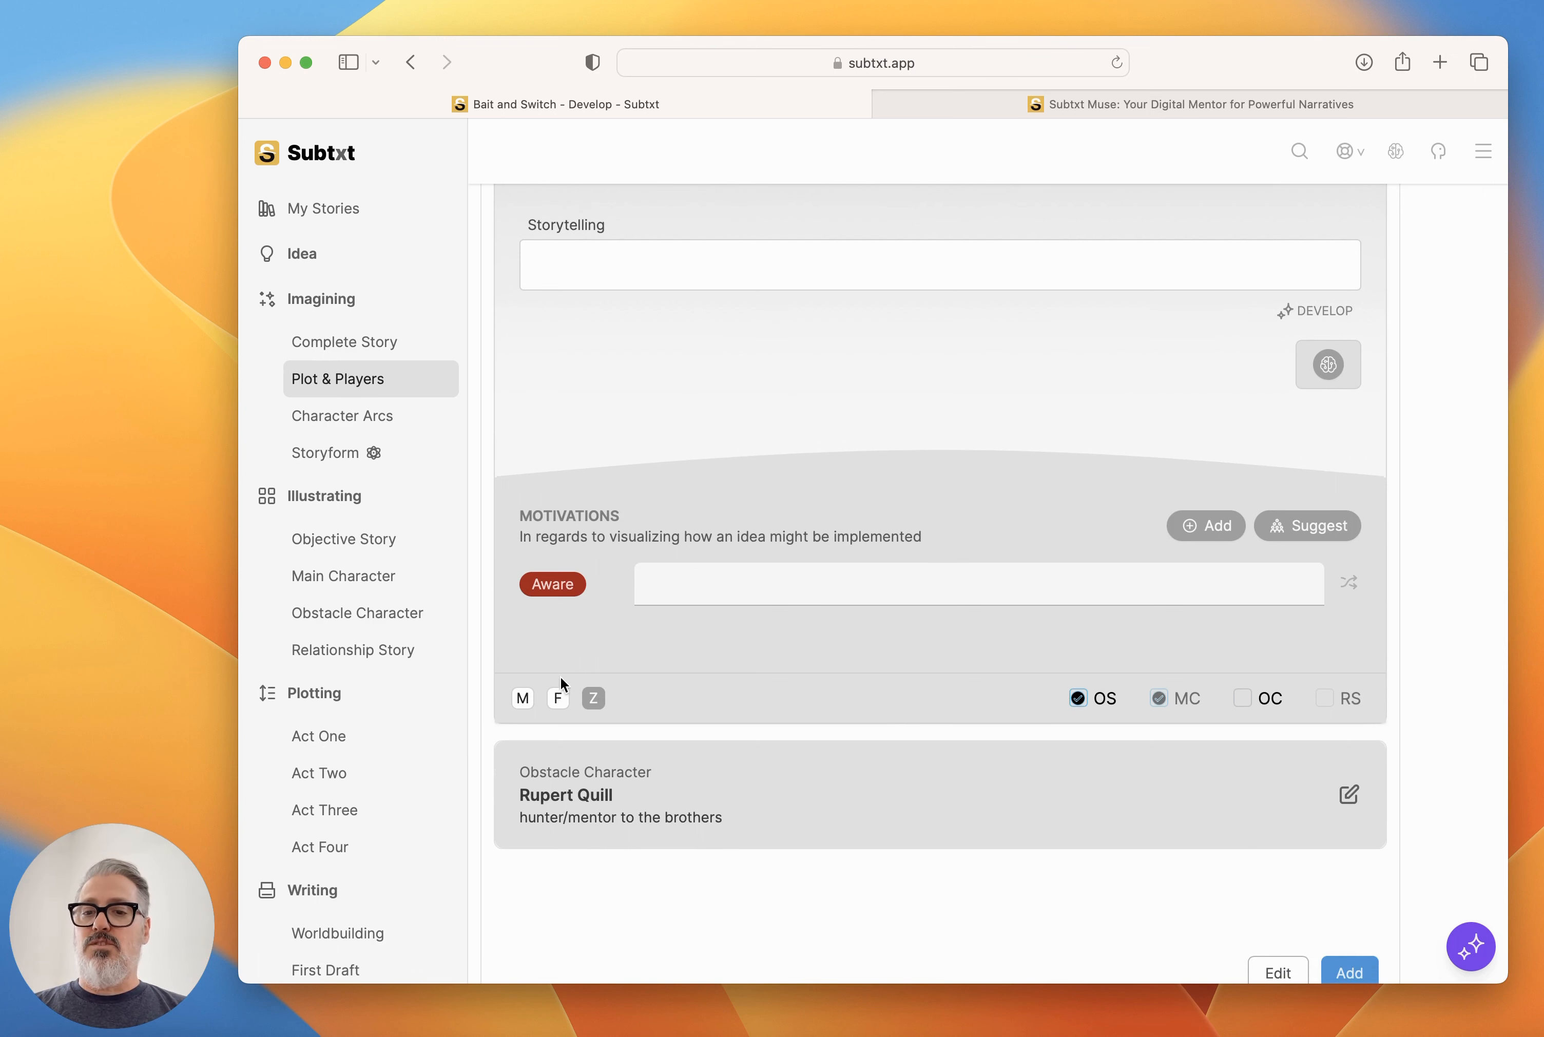
pyautogui.click(523, 698)
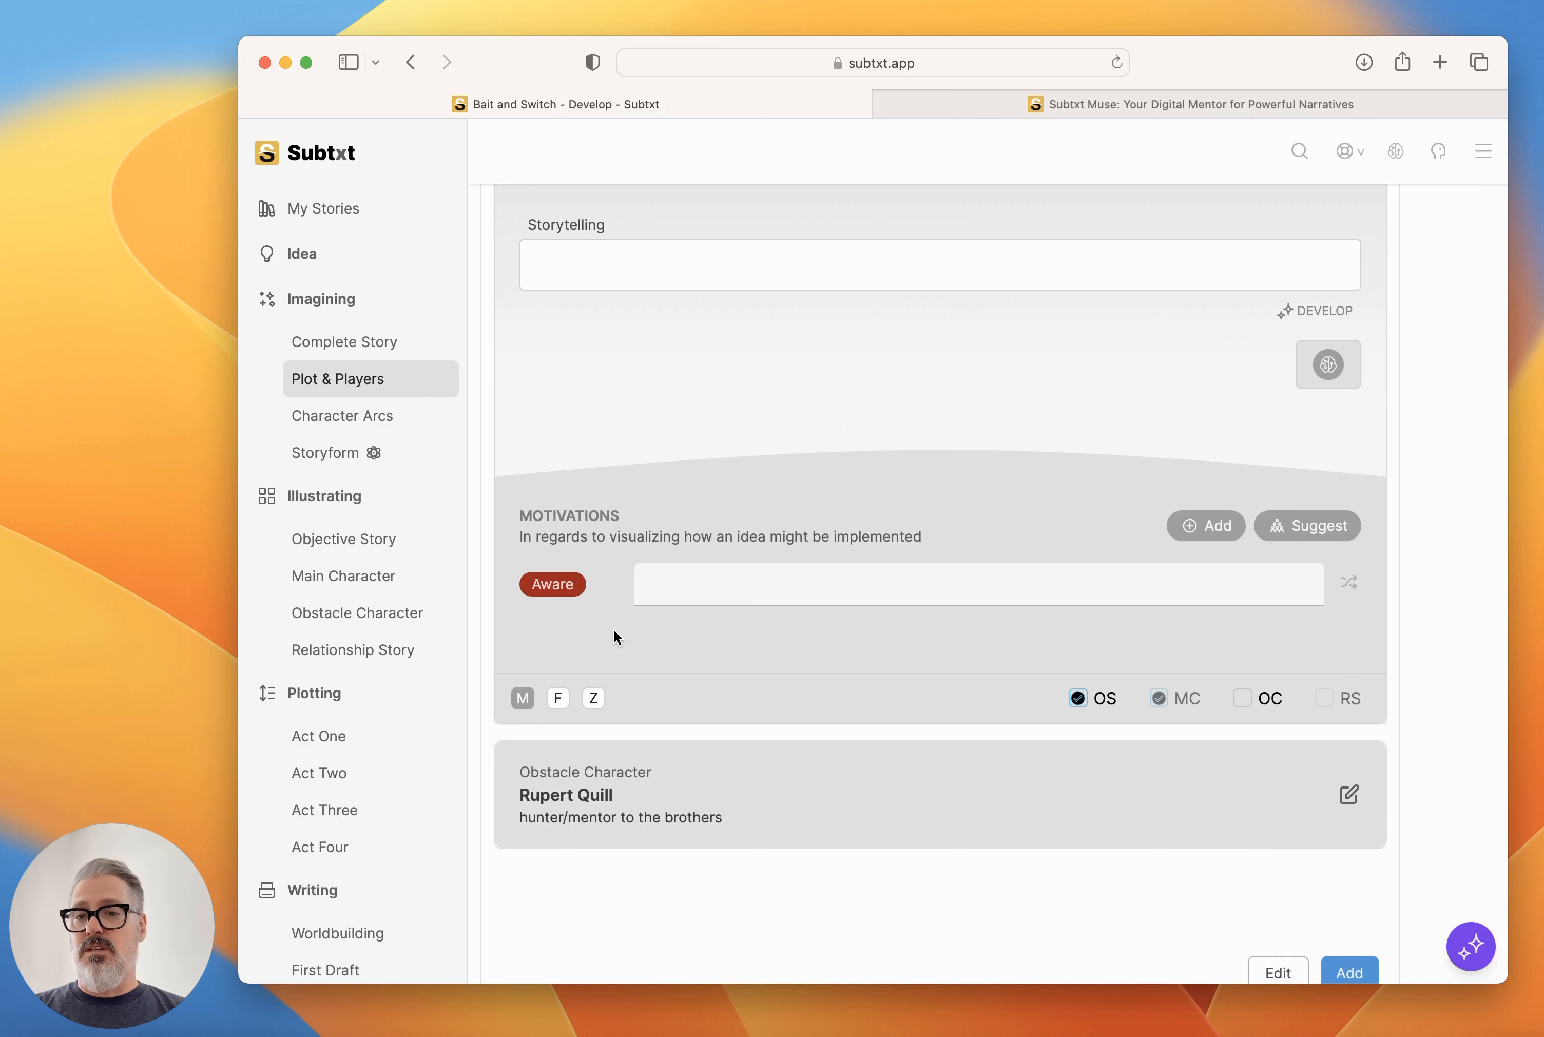
# Examine the Storyform's Objective Story Focus and Direction pivotal elements and its Dramatic Argument.
pyautogui.click(324, 453)
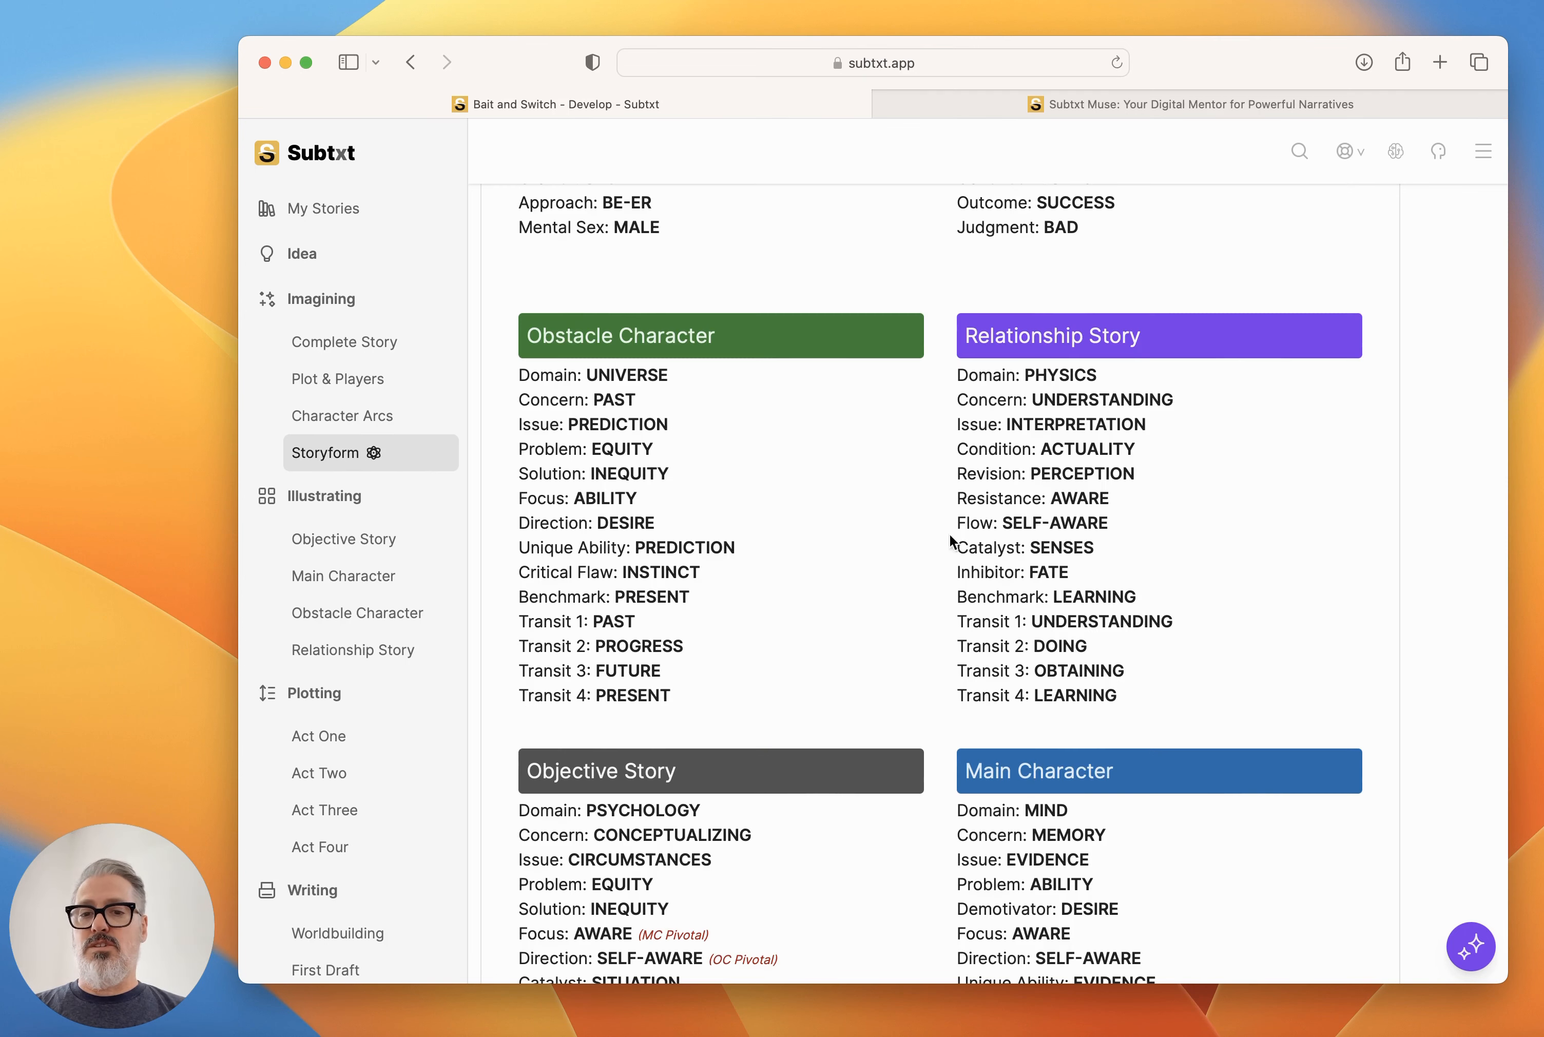
pyautogui.scroll(-3, 989, 564)
pyautogui.scroll(-1, 989, 564)
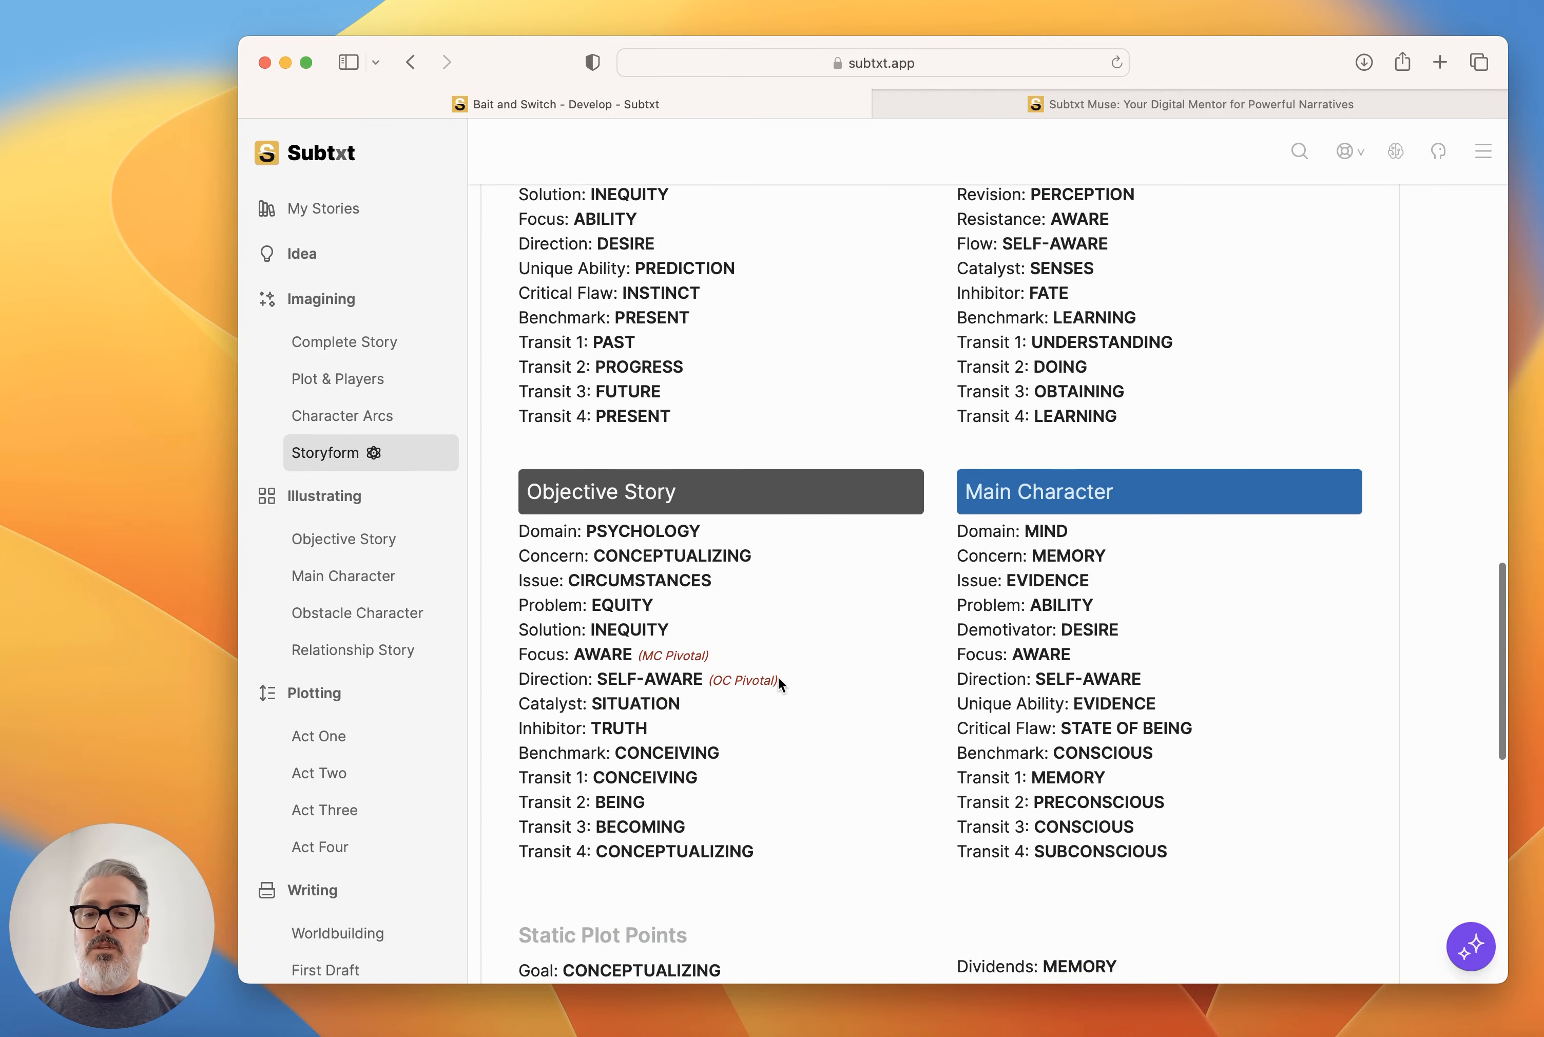
pyautogui.moveTo(779, 676); pyautogui.dragTo(510, 658)
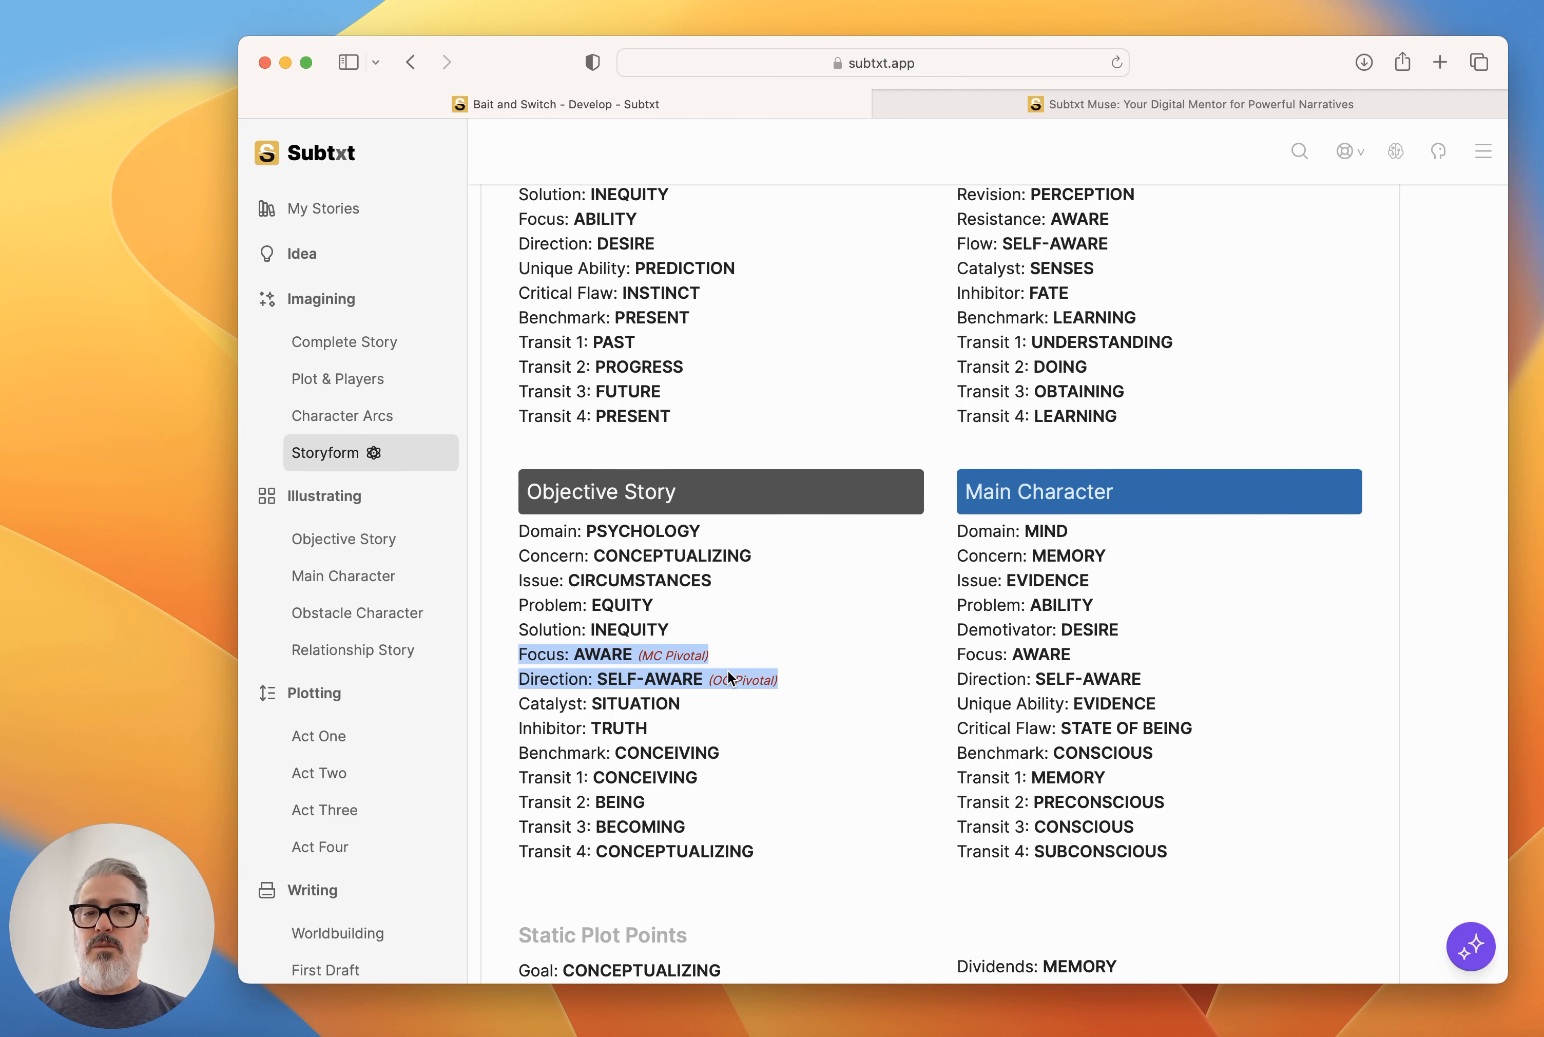
pyautogui.scroll(-15, 728, 670)
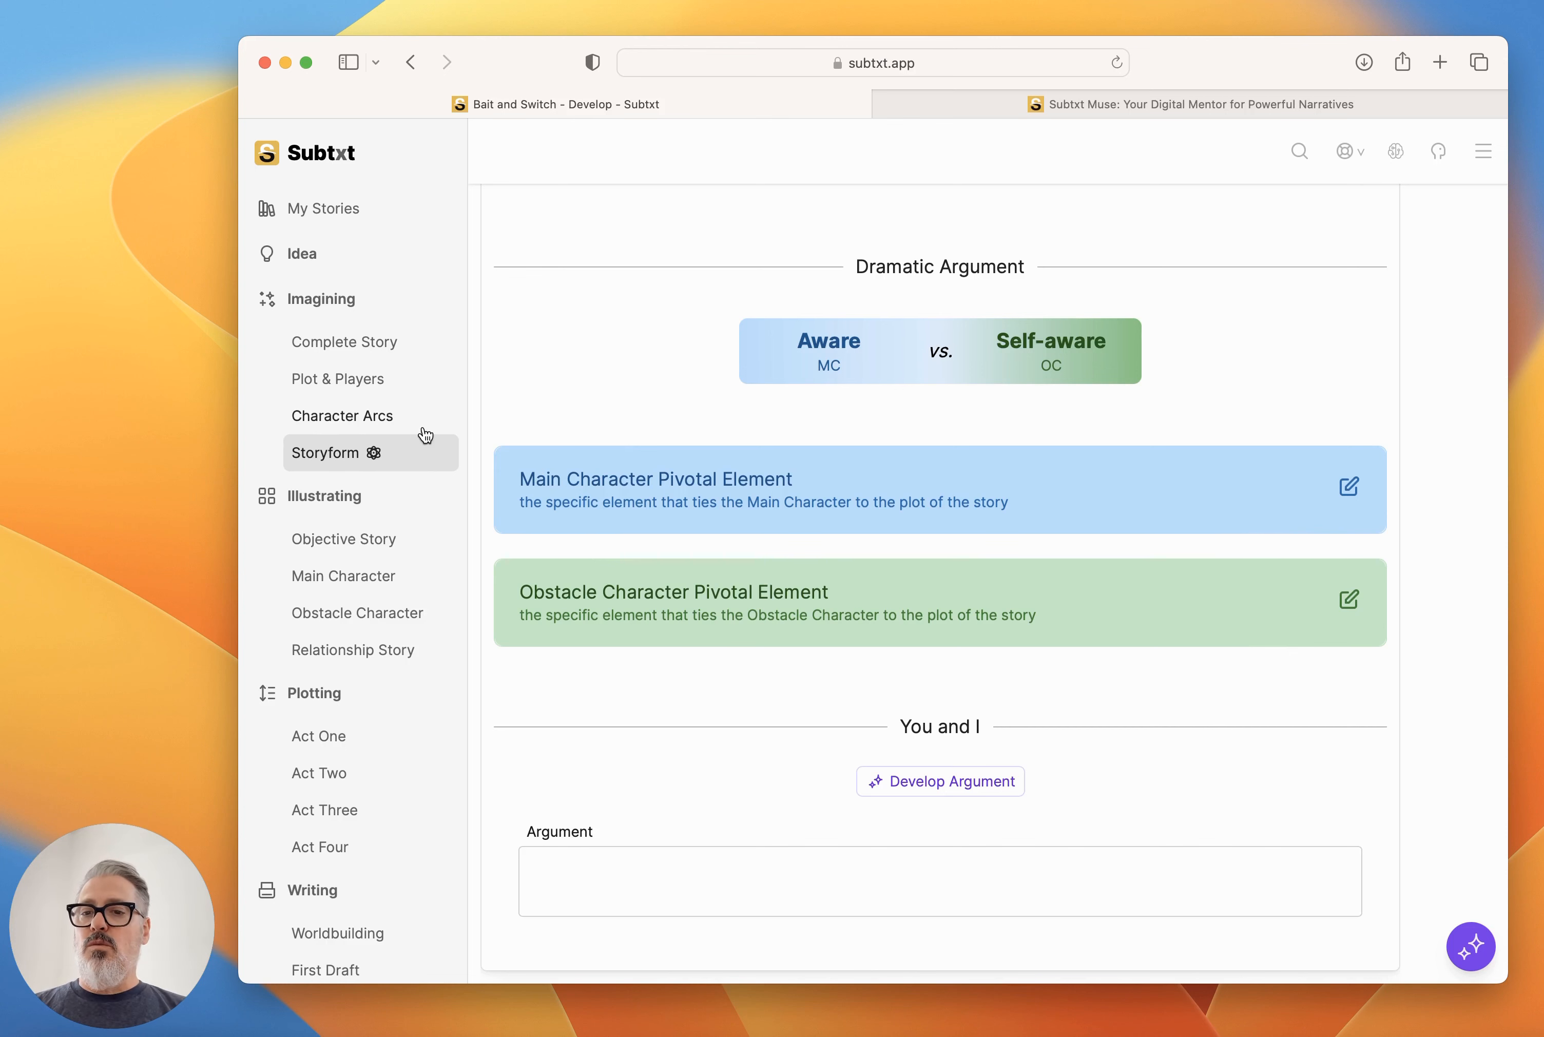
# Check the Main Character player's motivation in Plot & Players, and collapse the player's details.
pyautogui.click(368, 381)
pyautogui.scroll(-3, 679, 593)
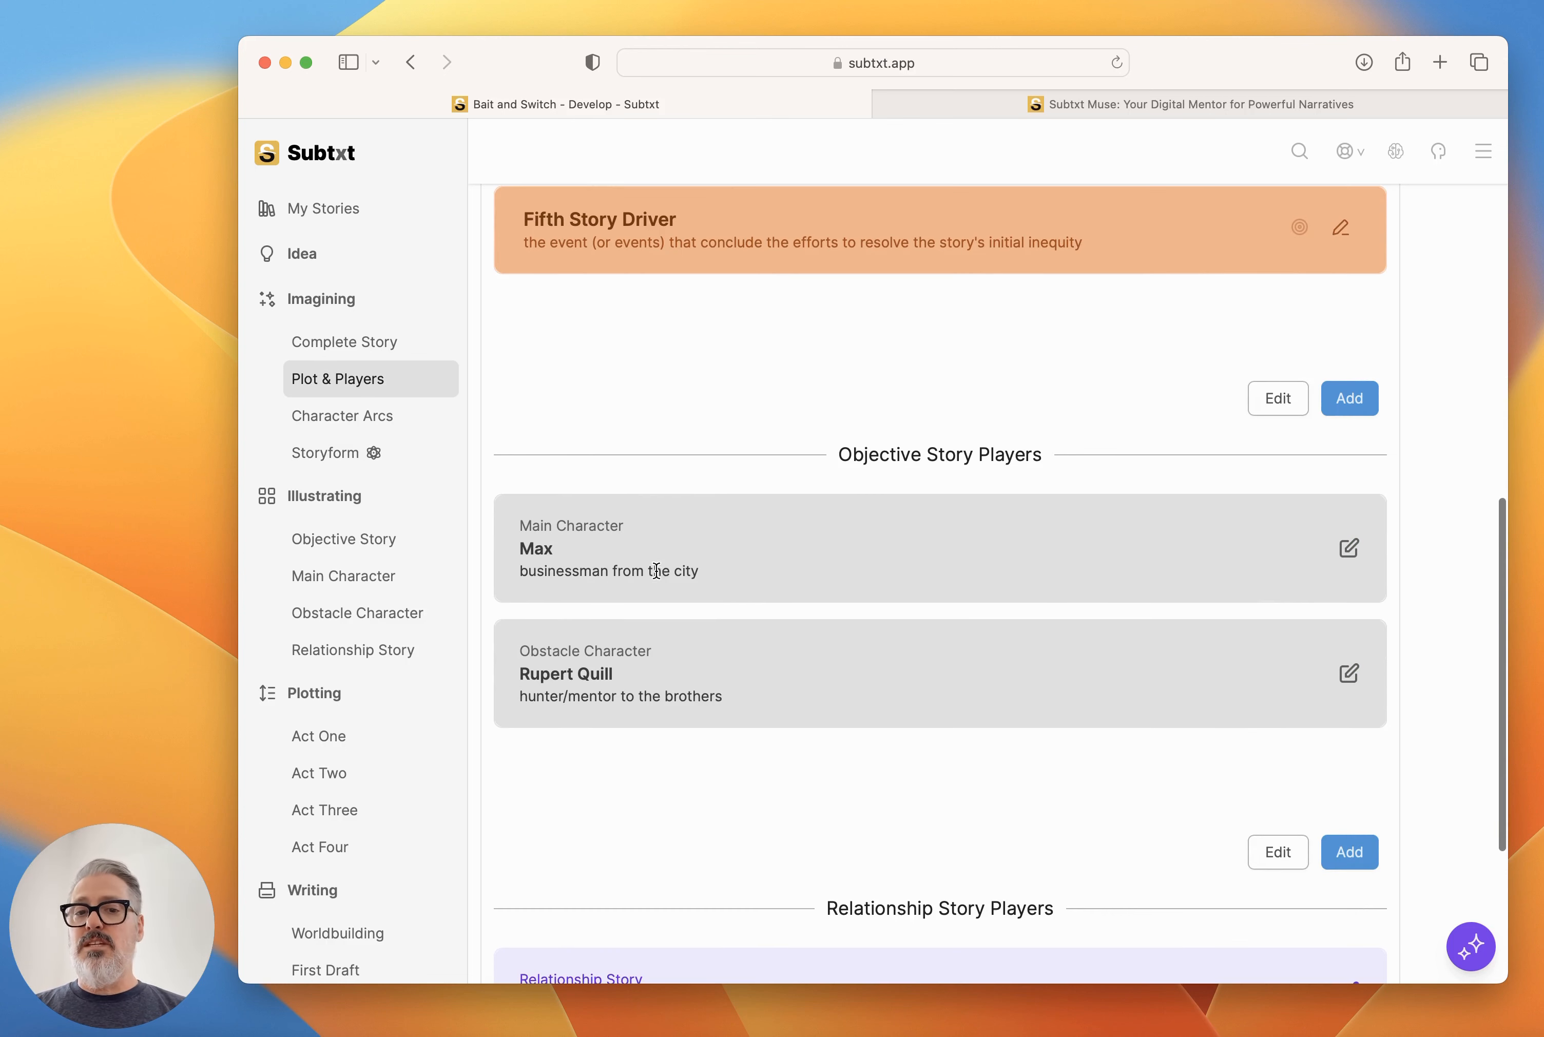
pyautogui.click(1046, 538)
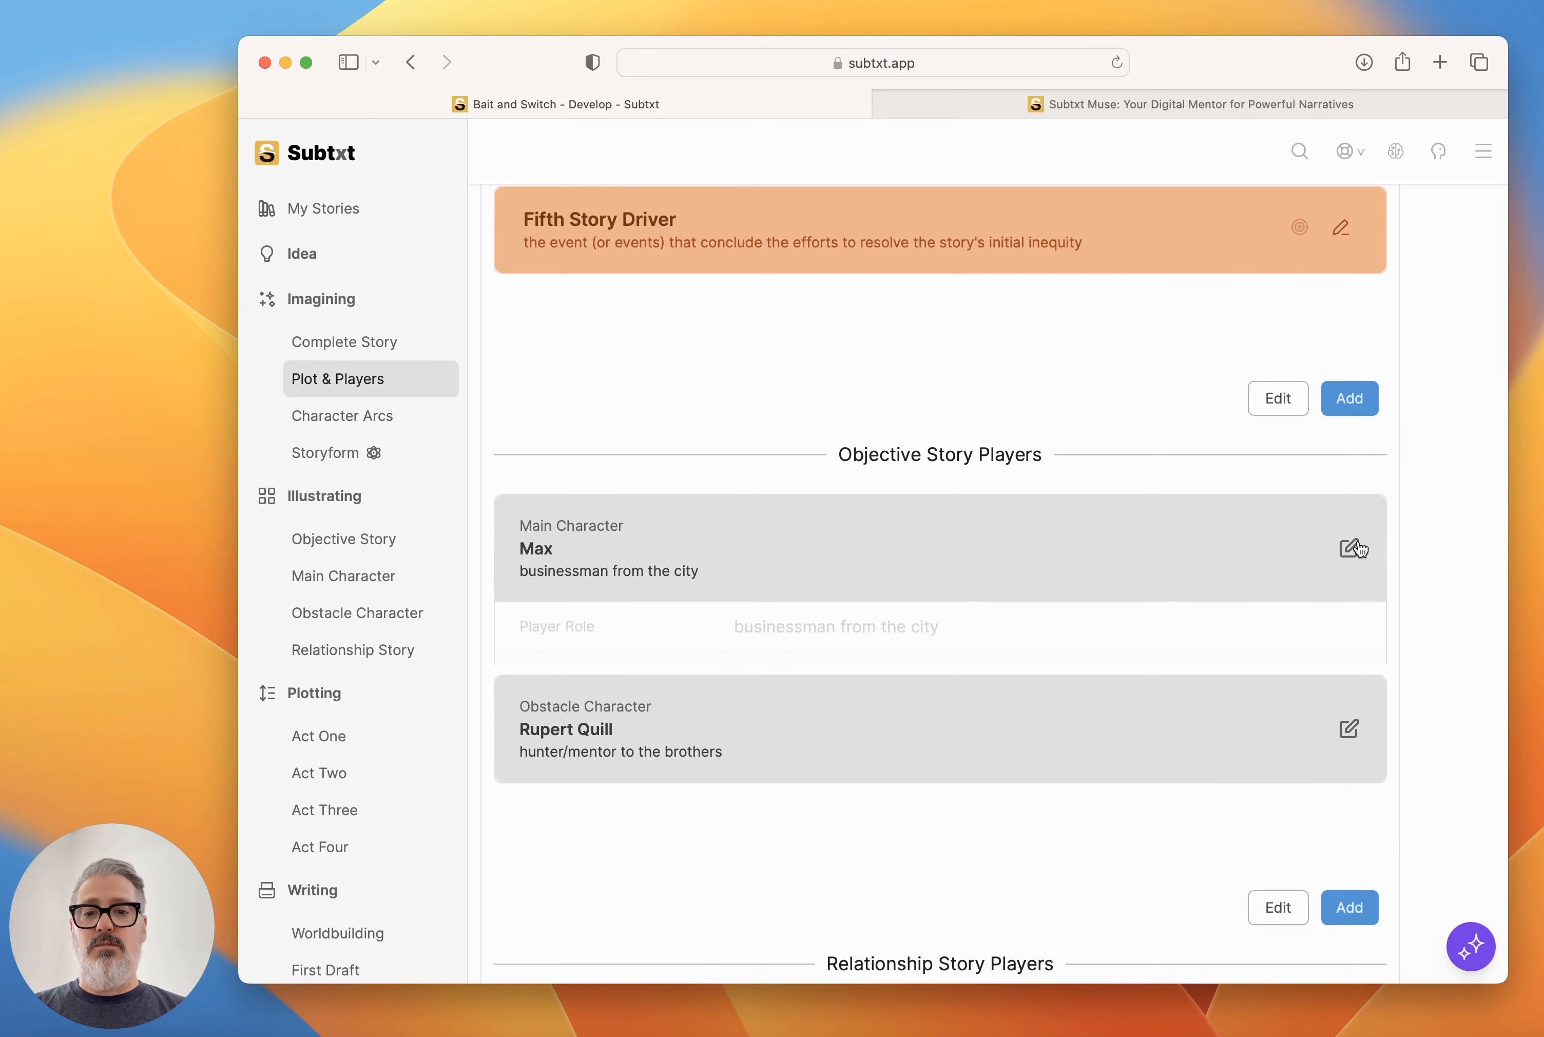
pyautogui.scroll(-5, 1046, 539)
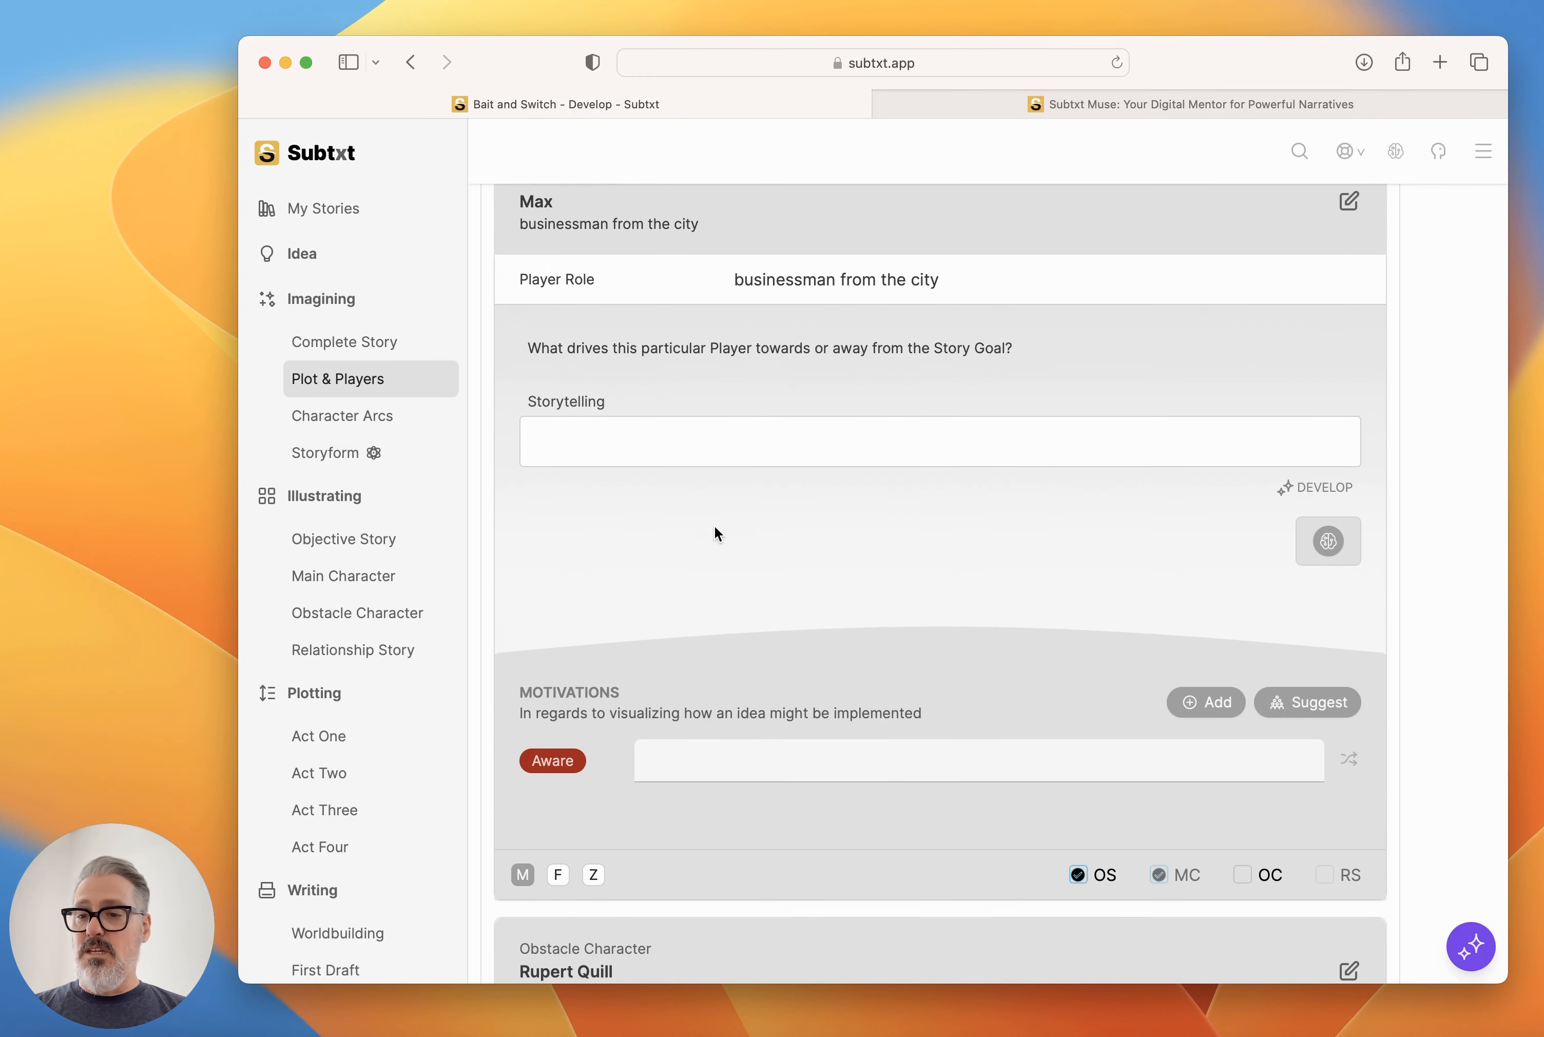
pyautogui.click(1349, 203)
# Set the Obstacle Character player's gender to M and collapse the player's details.
pyautogui.click(1349, 385)
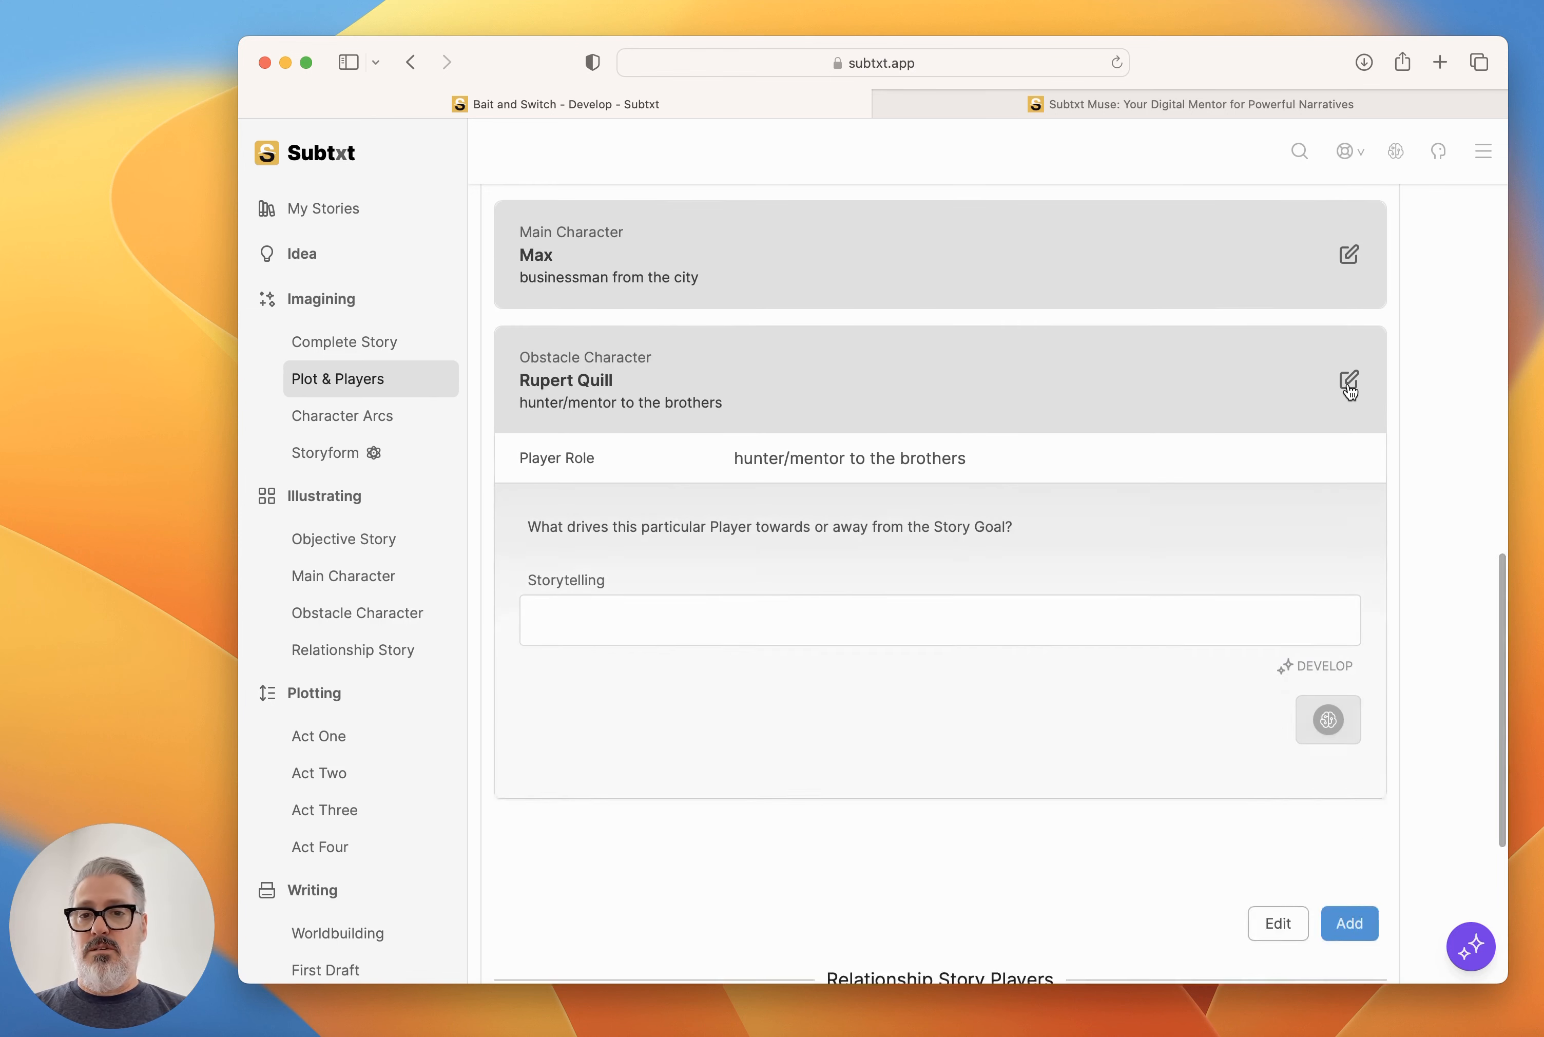
pyautogui.scroll(-1, 621, 764)
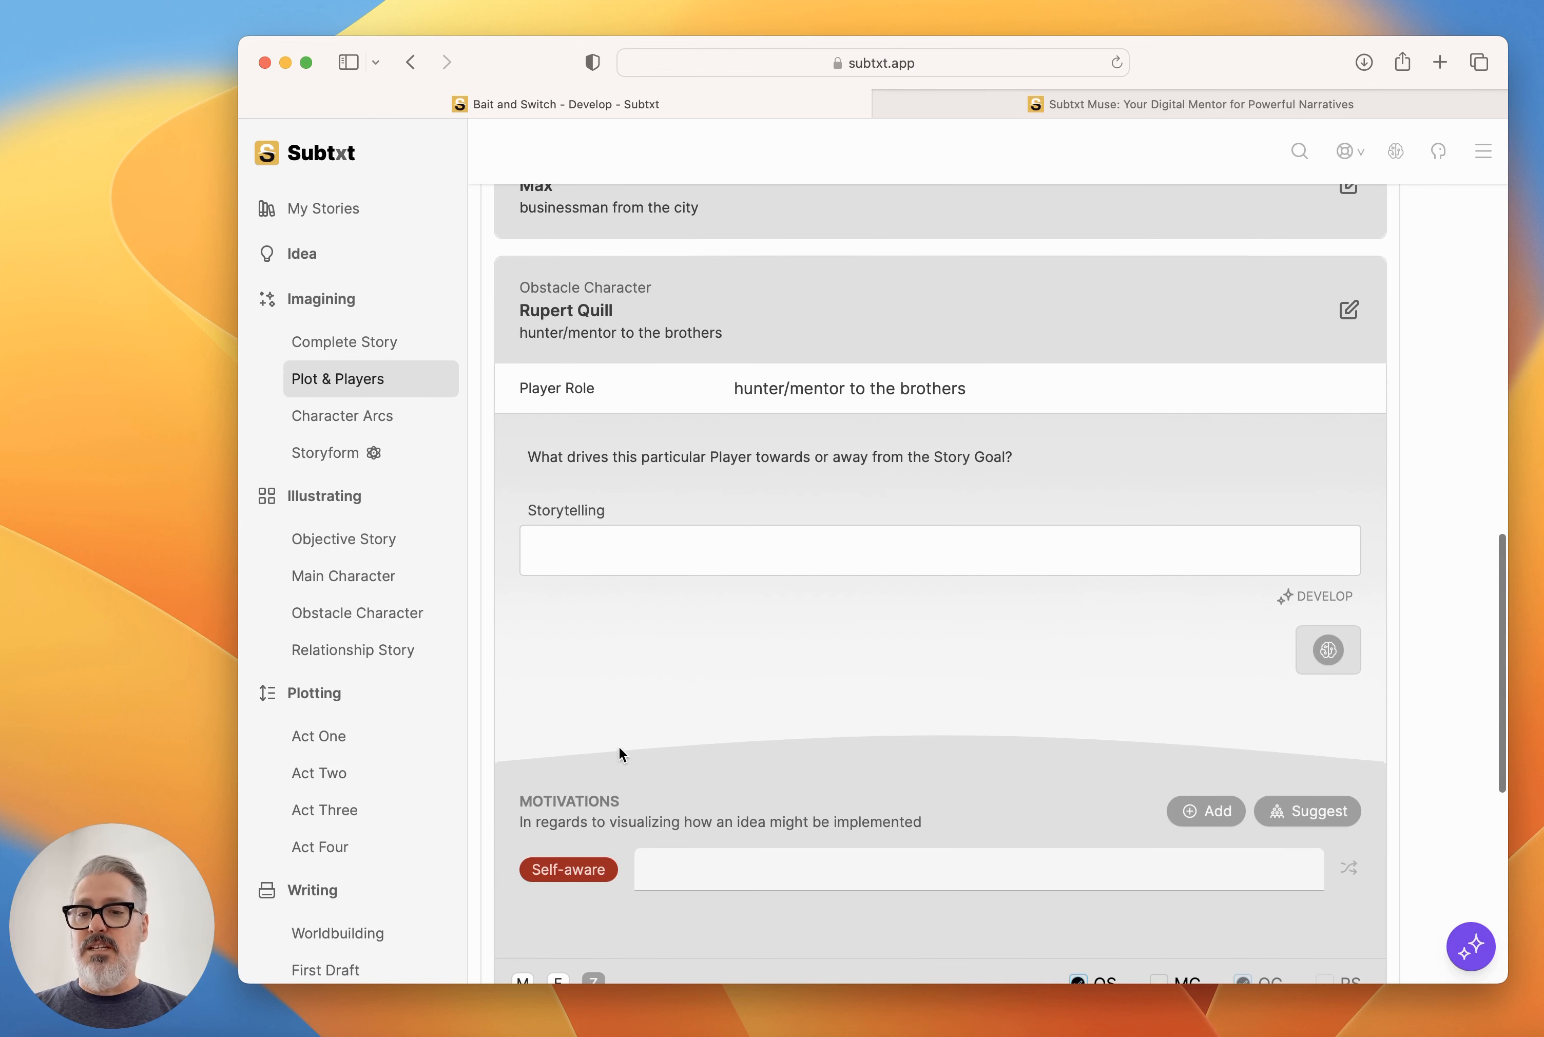
pyautogui.scroll(-2, 620, 760)
pyautogui.click(524, 862)
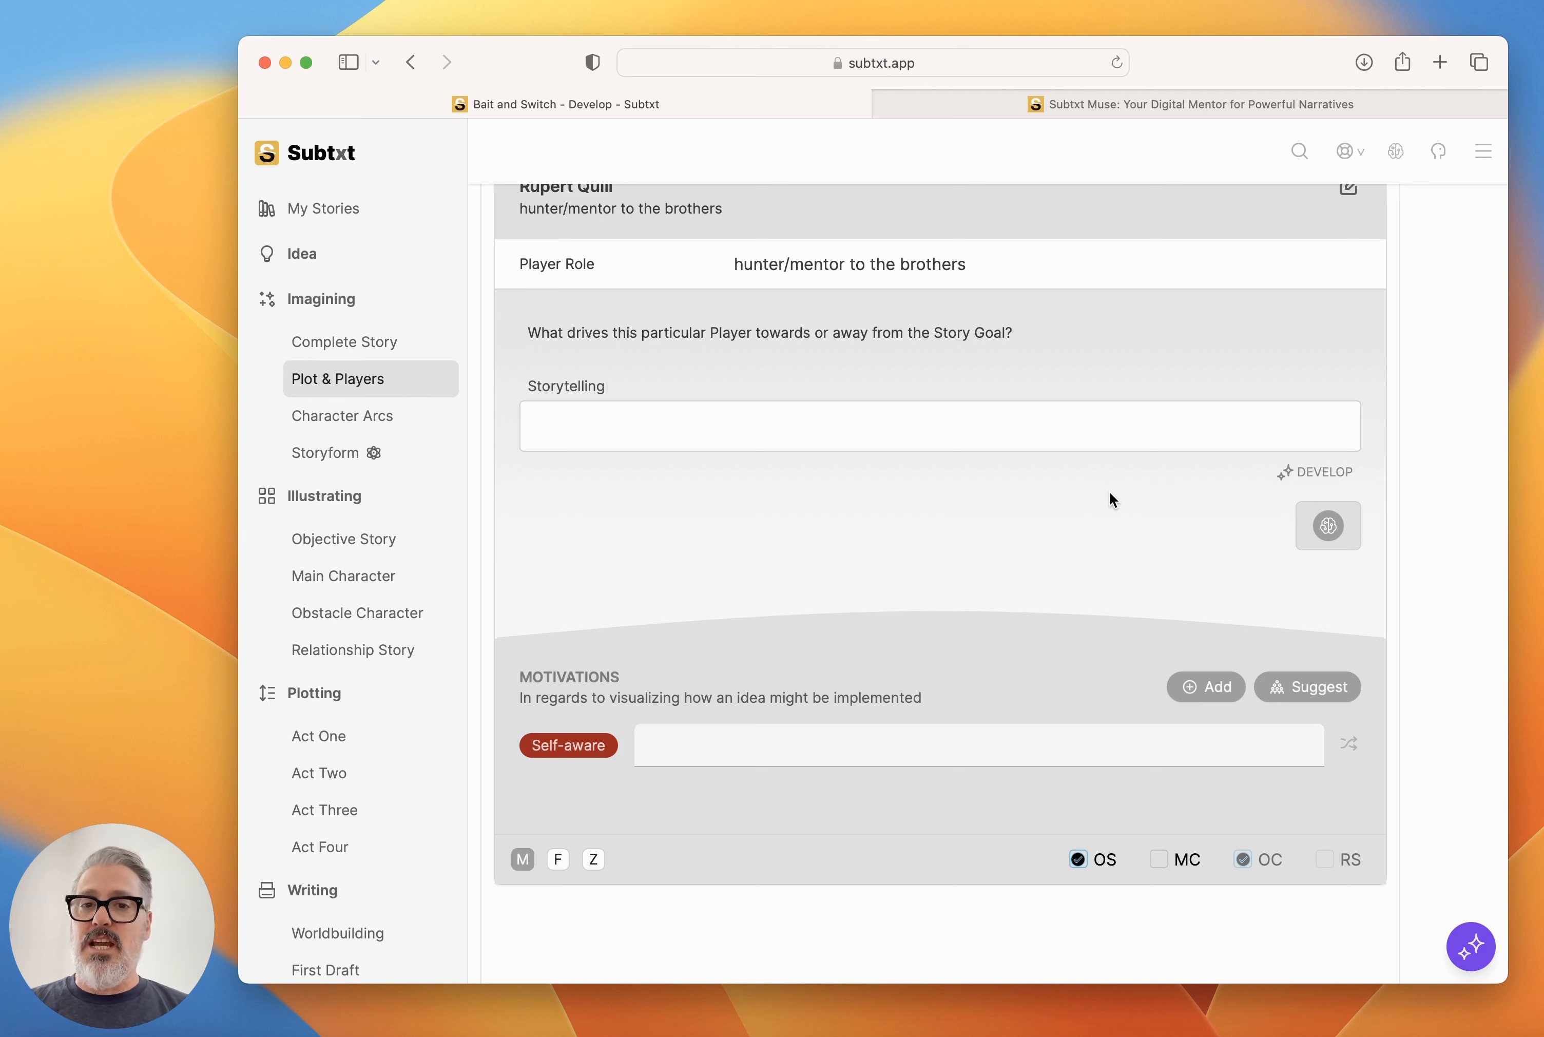
pyautogui.scroll(5, 1110, 494)
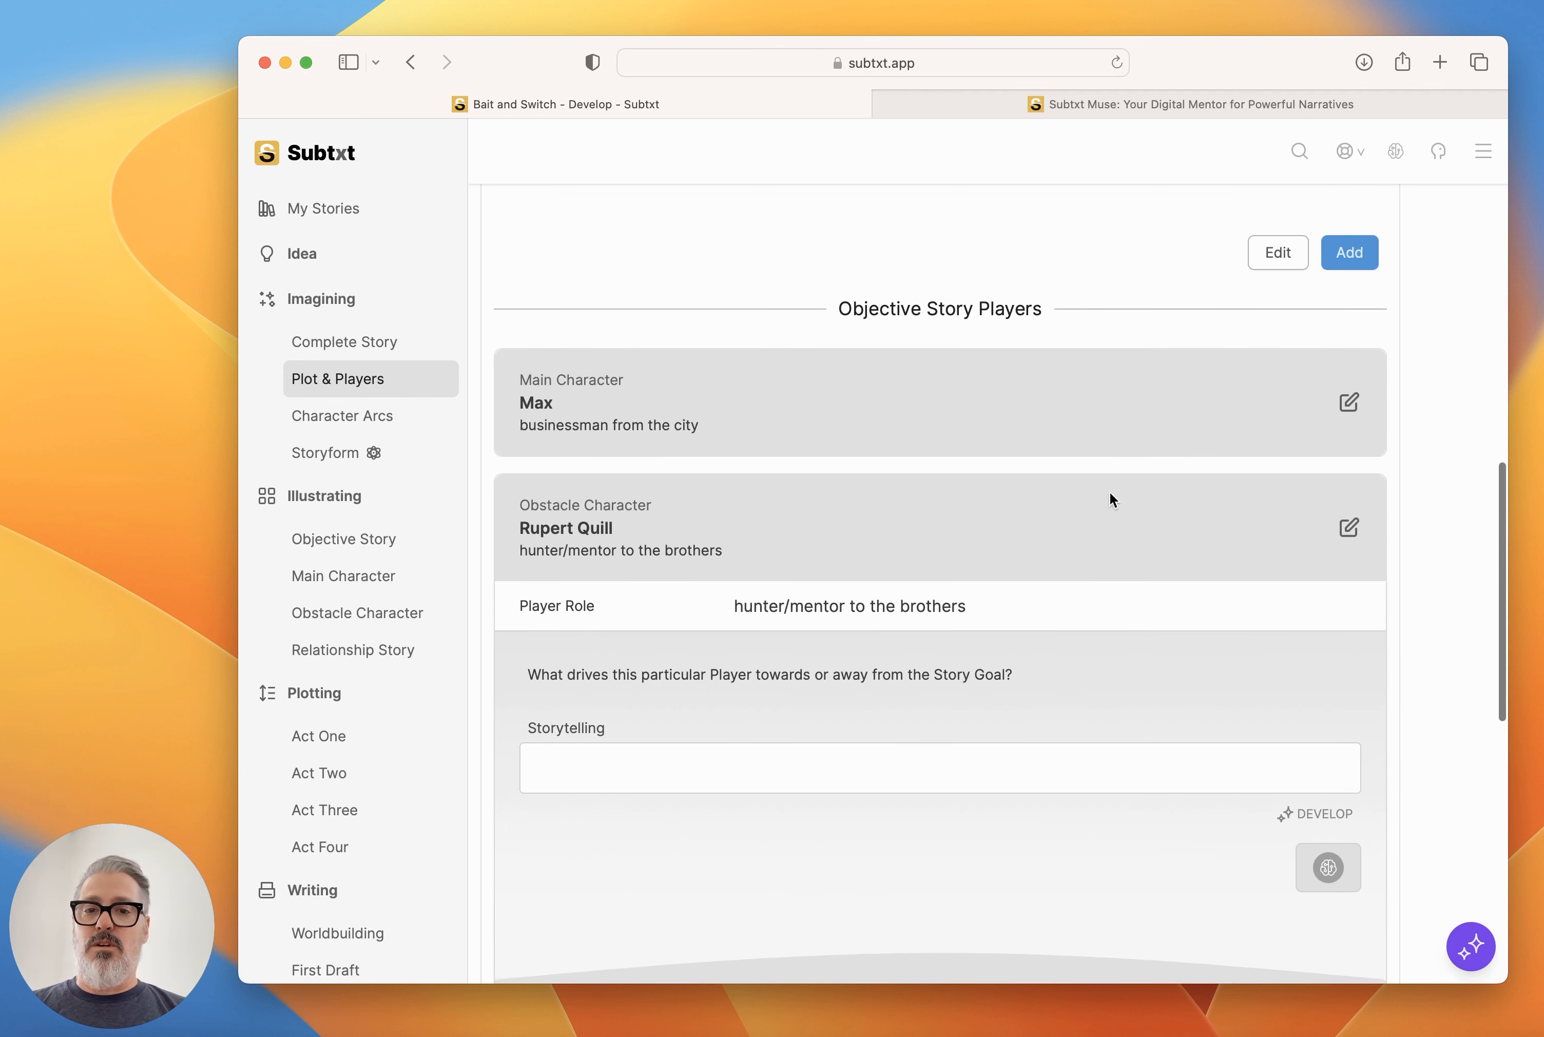
pyautogui.click(1355, 538)
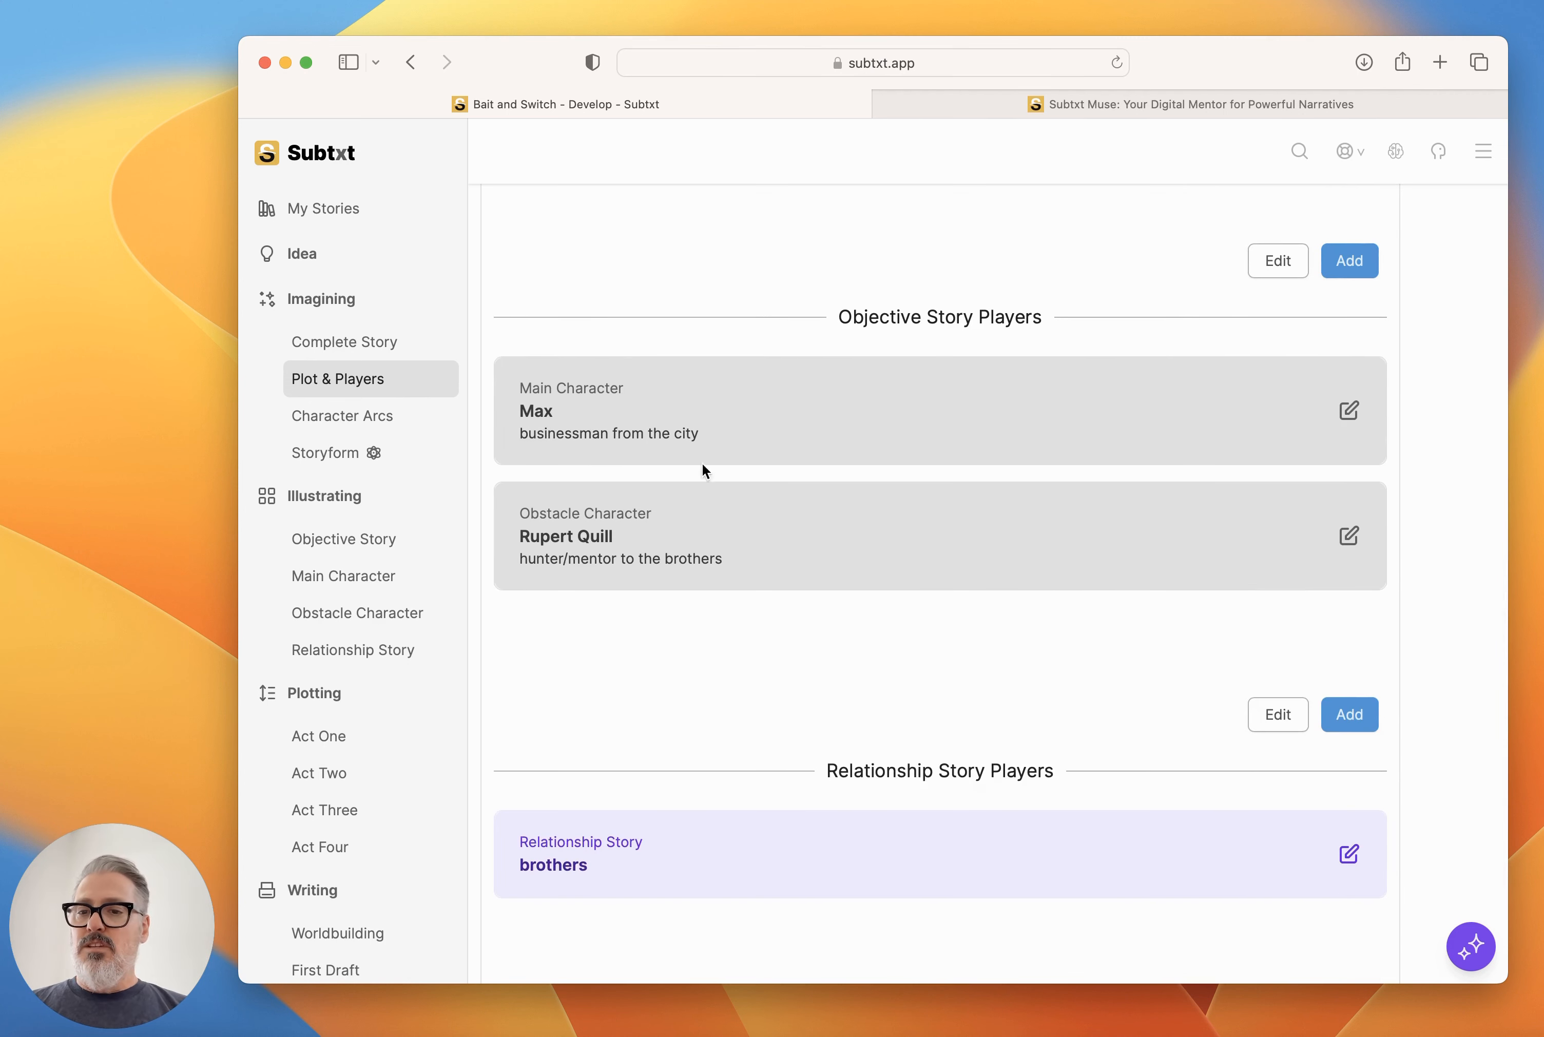
# Look up the Goal among the Storyform's Static Plot Points.
pyautogui.click(340, 457)
pyautogui.scroll(-15, 954, 545)
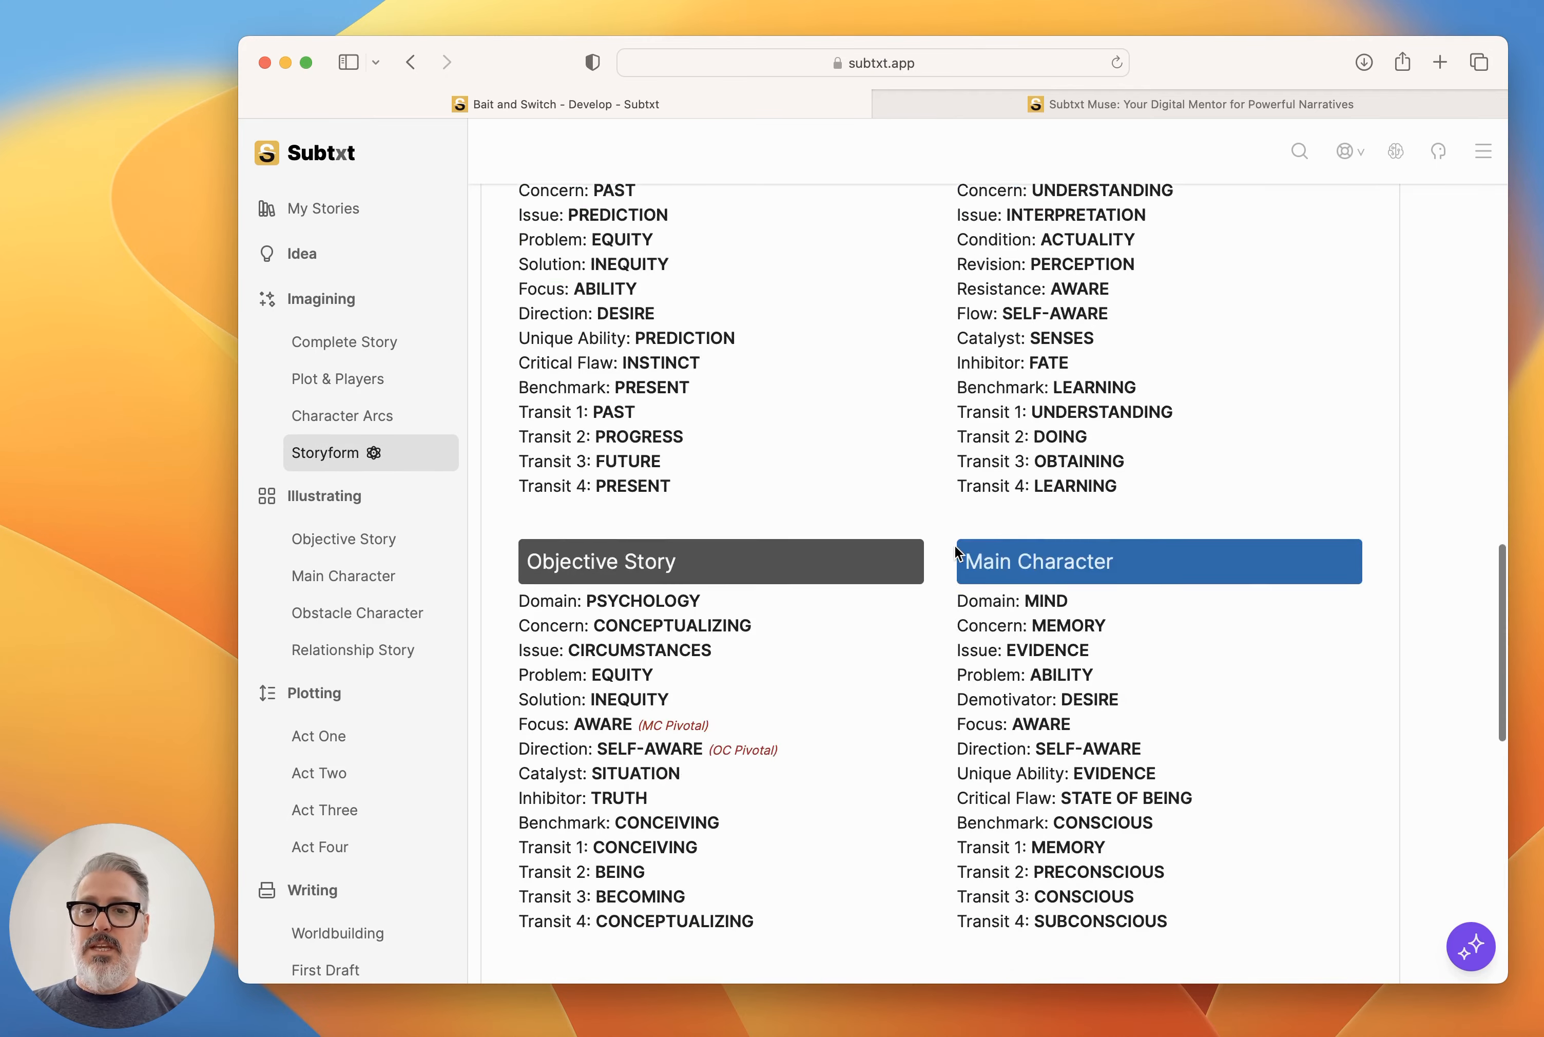
pyautogui.tripleClick(647, 614)
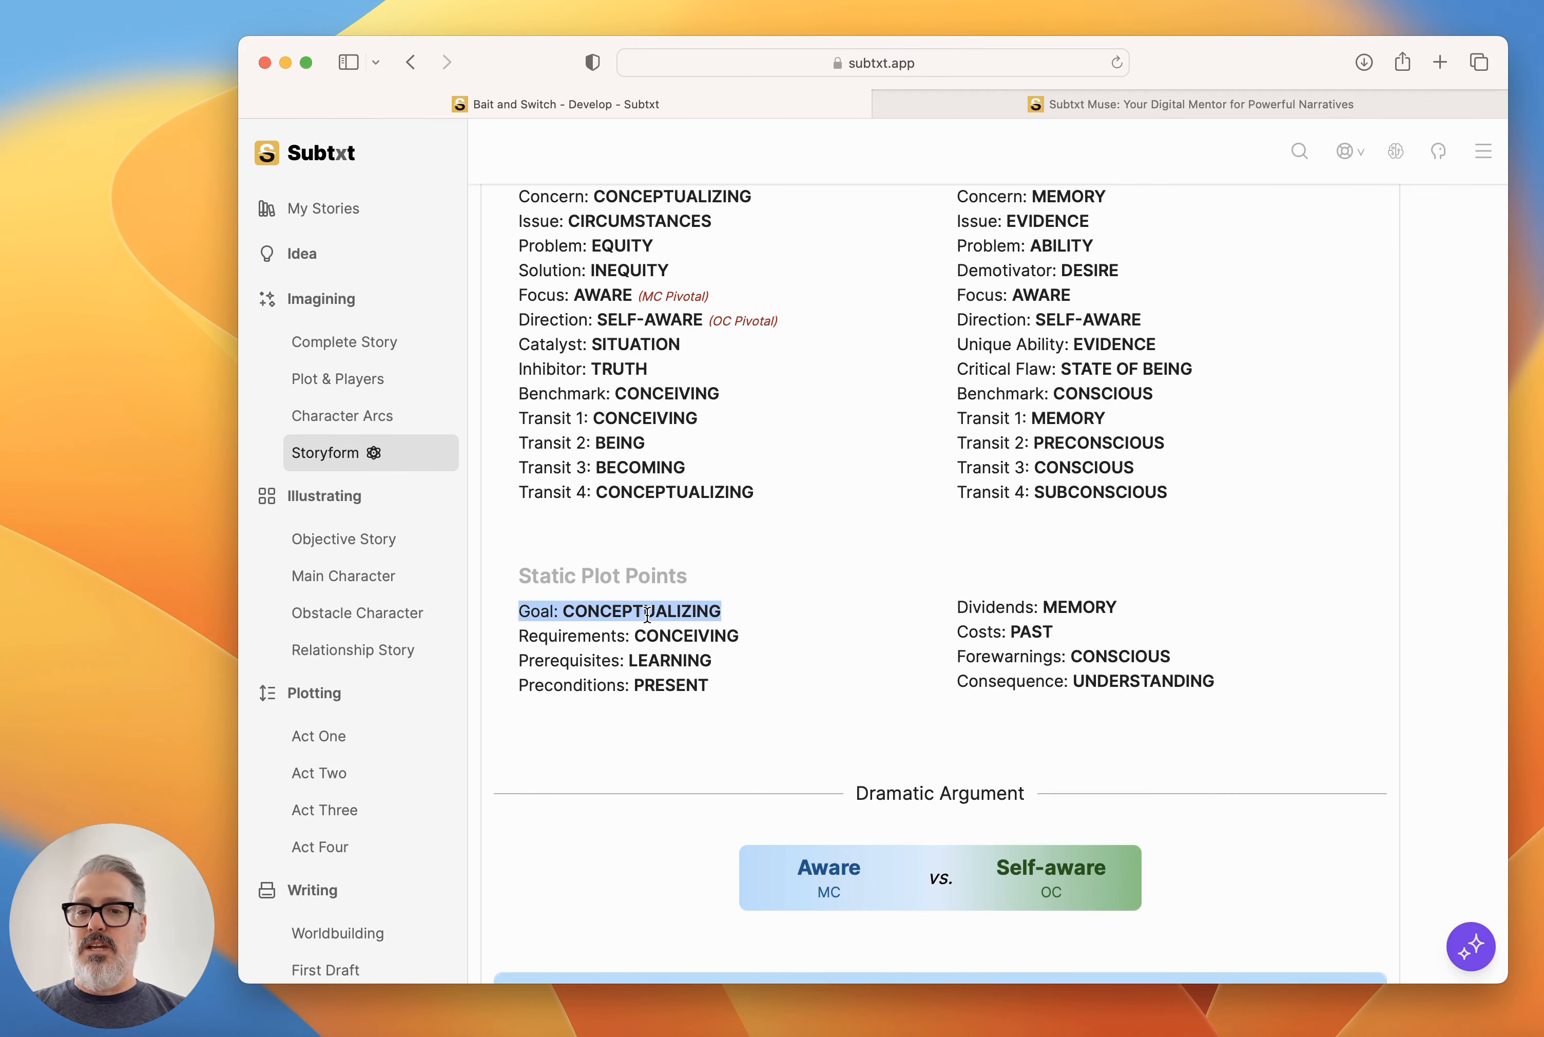
# Expand the Story Goal in Plot & Players and start a Muse conversation to develop it.
pyautogui.click(364, 377)
pyautogui.scroll(3, 1081, 451)
pyautogui.click(1377, 467)
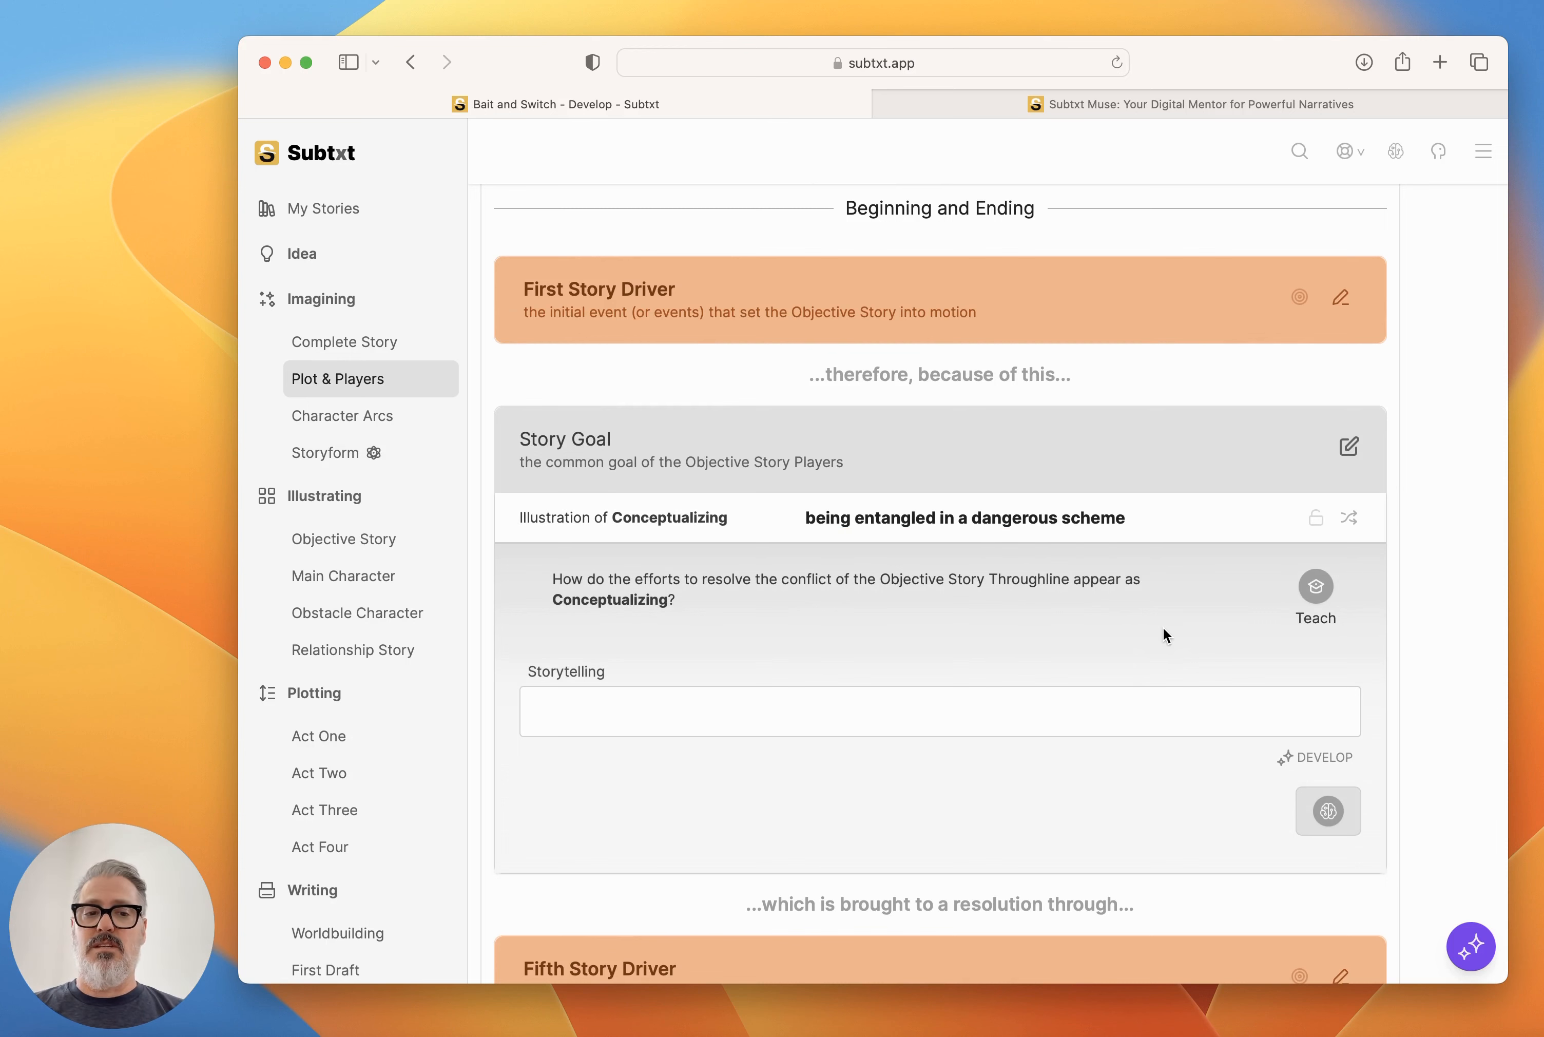
pyautogui.scroll(-4, 1163, 627)
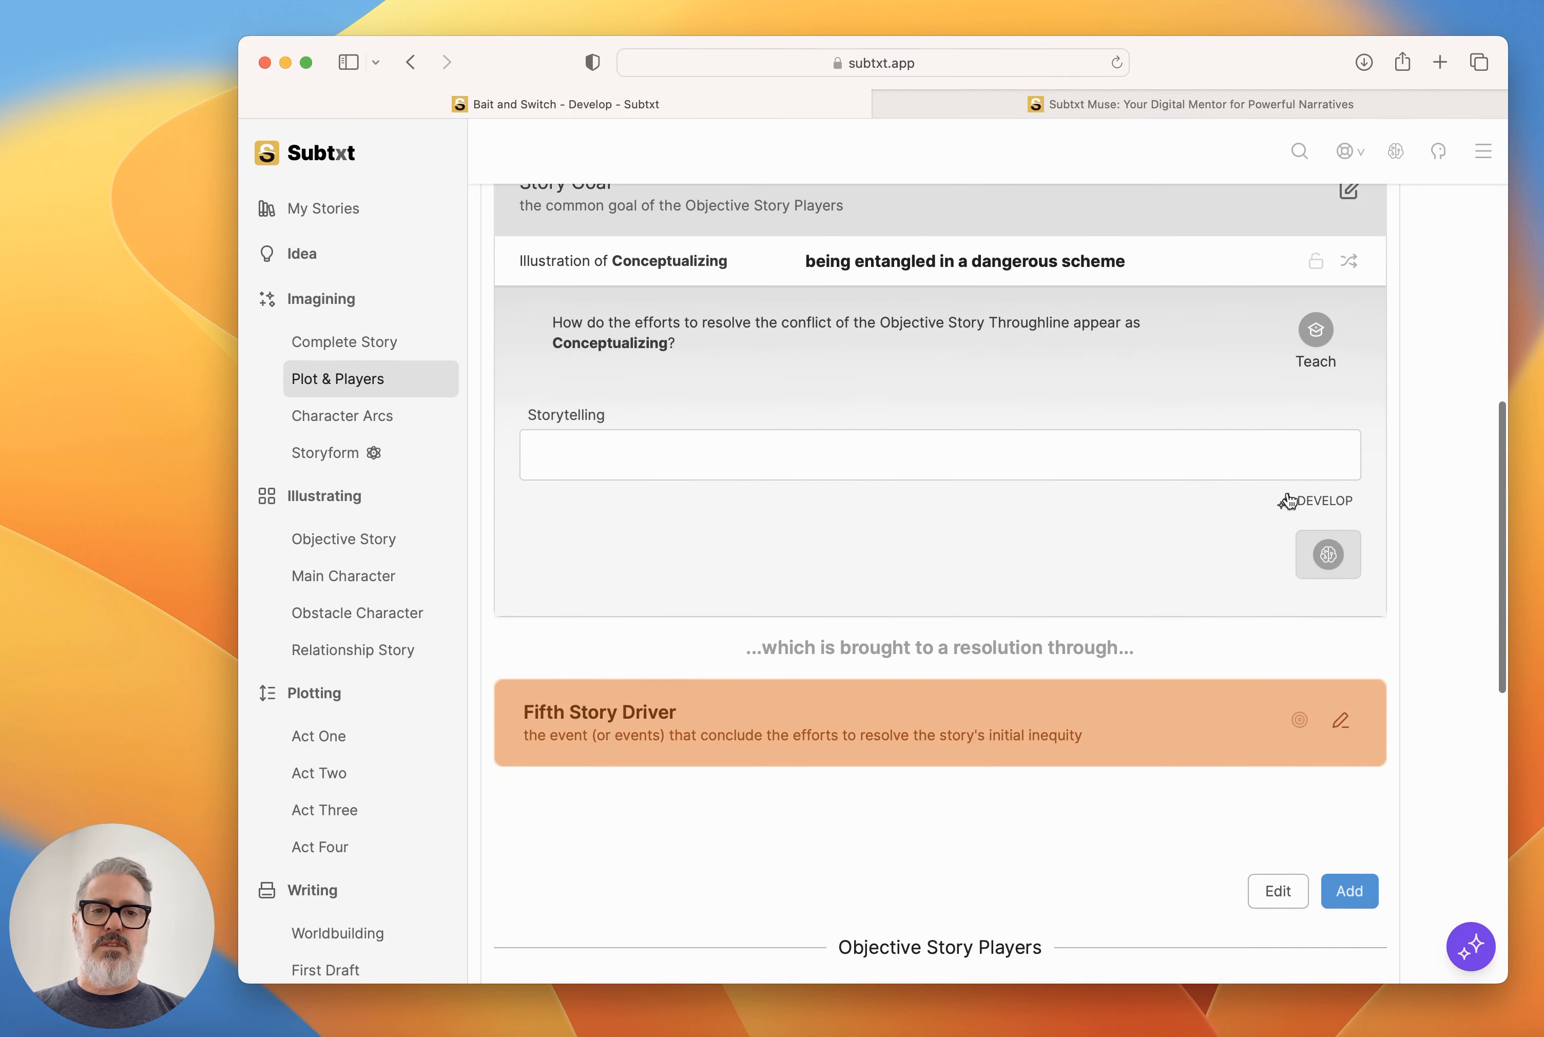
pyautogui.click(1310, 500)
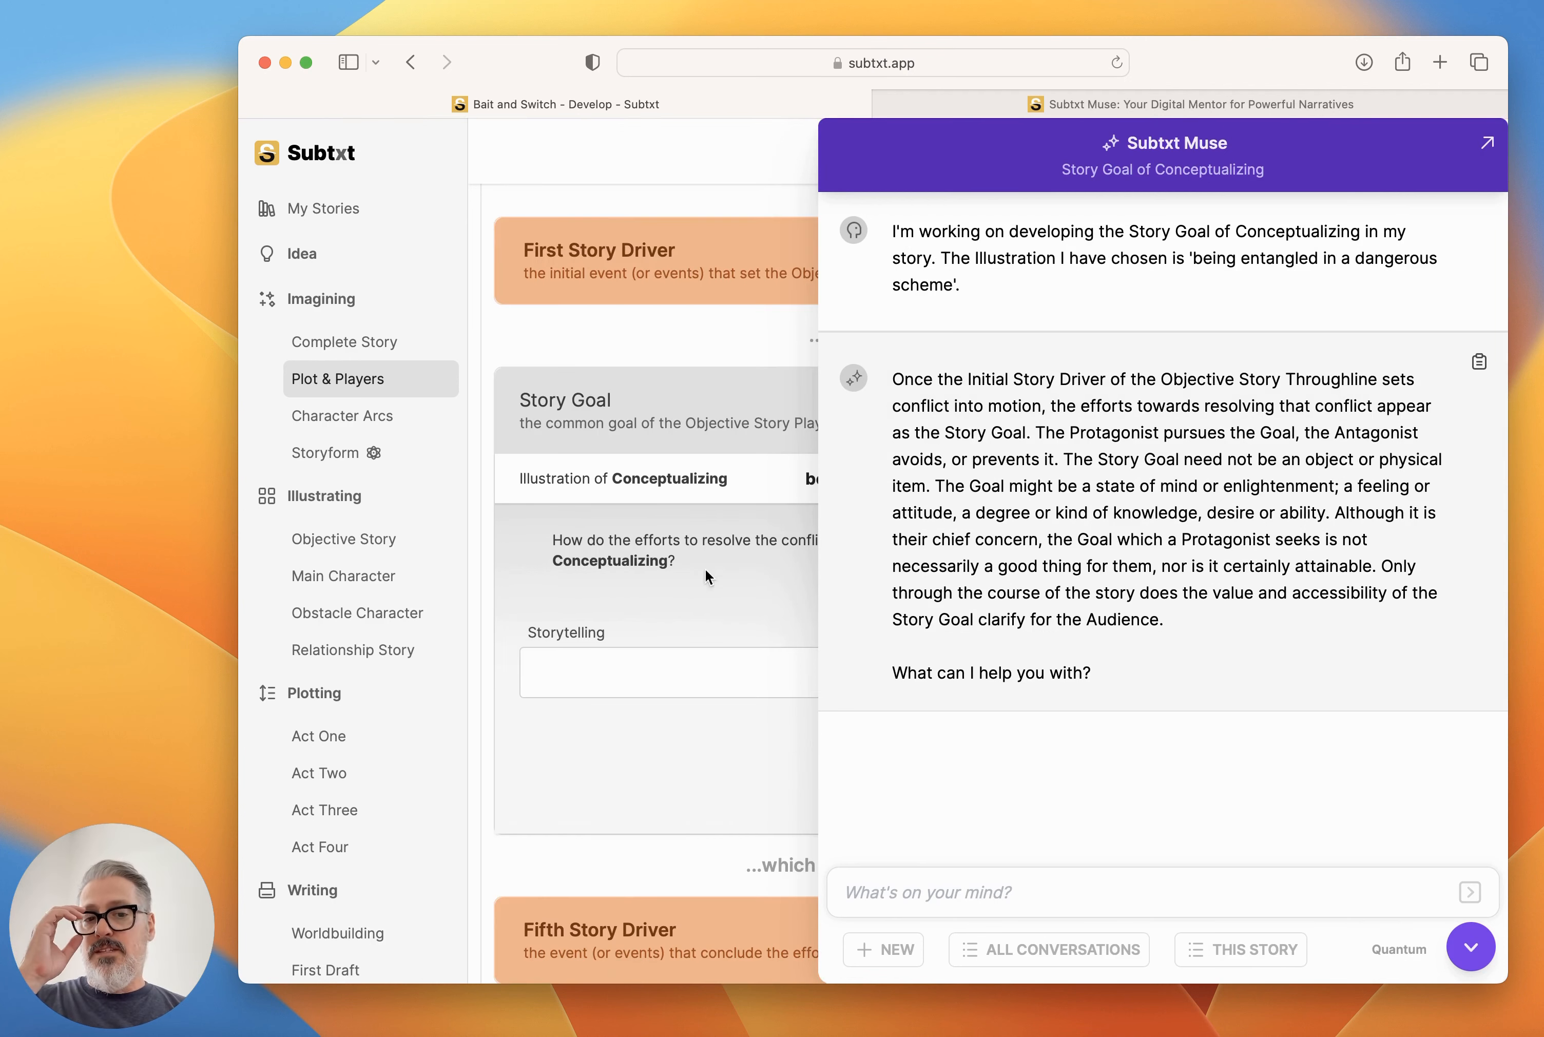
# Tell Muse the story's goal should be about figuring out and possibly finding a way out of the dangerous scheme.
pyautogui.write('I')
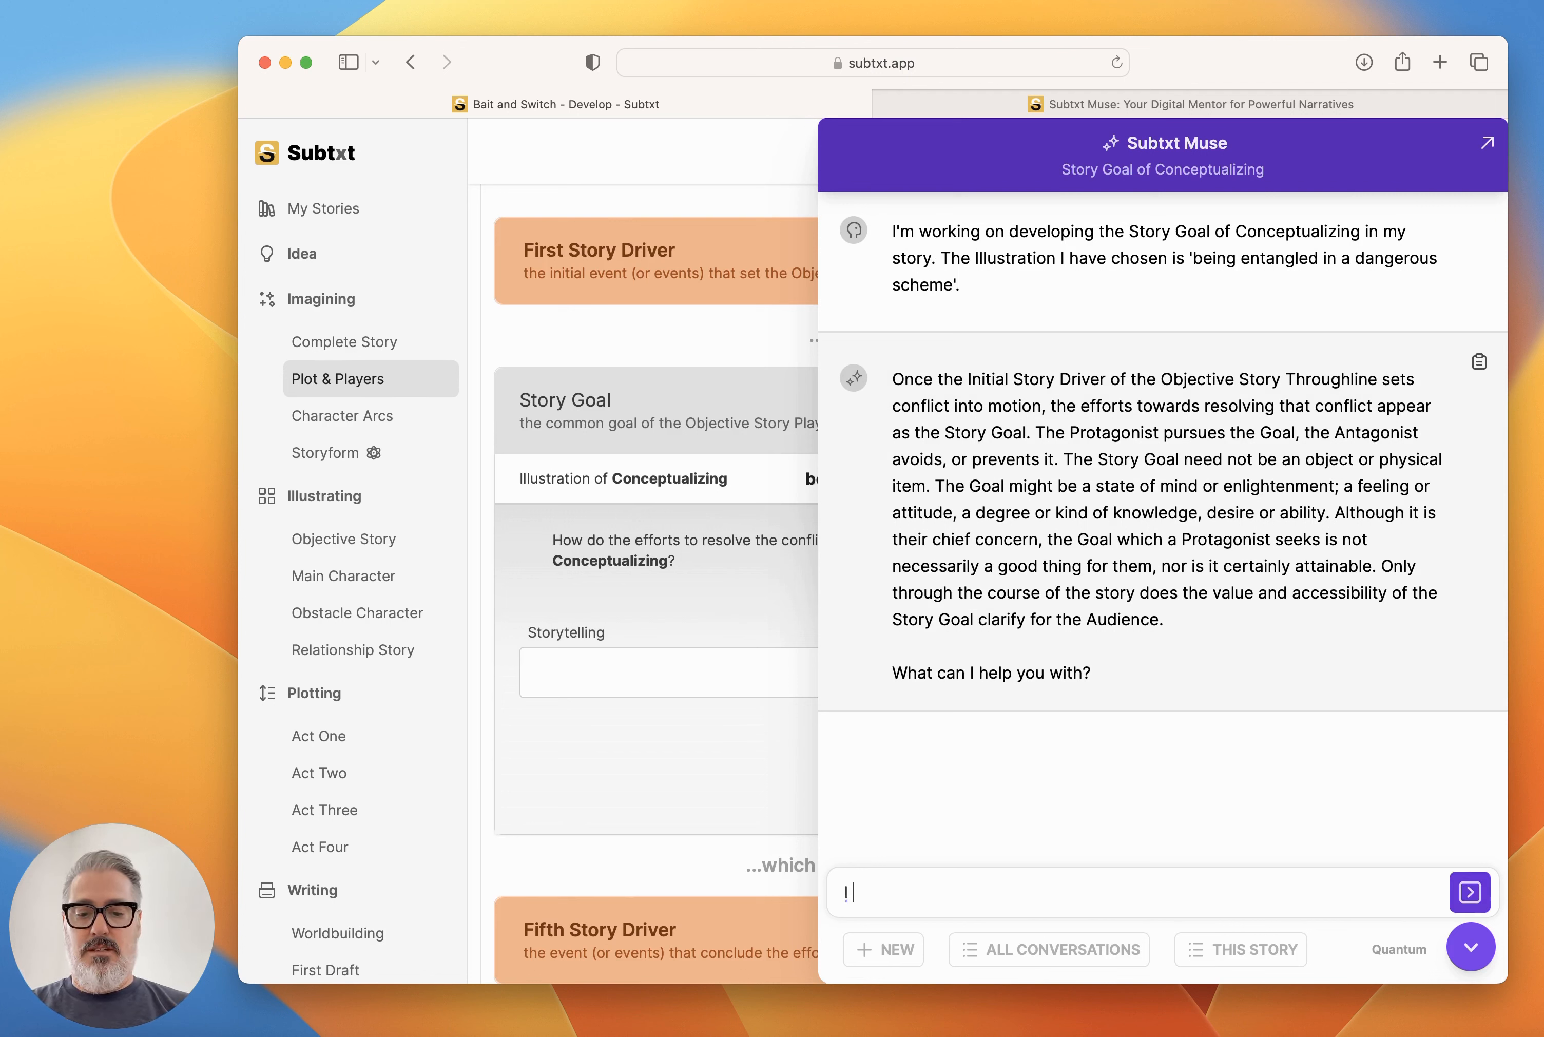
pyautogui.write(' want the goal of this')
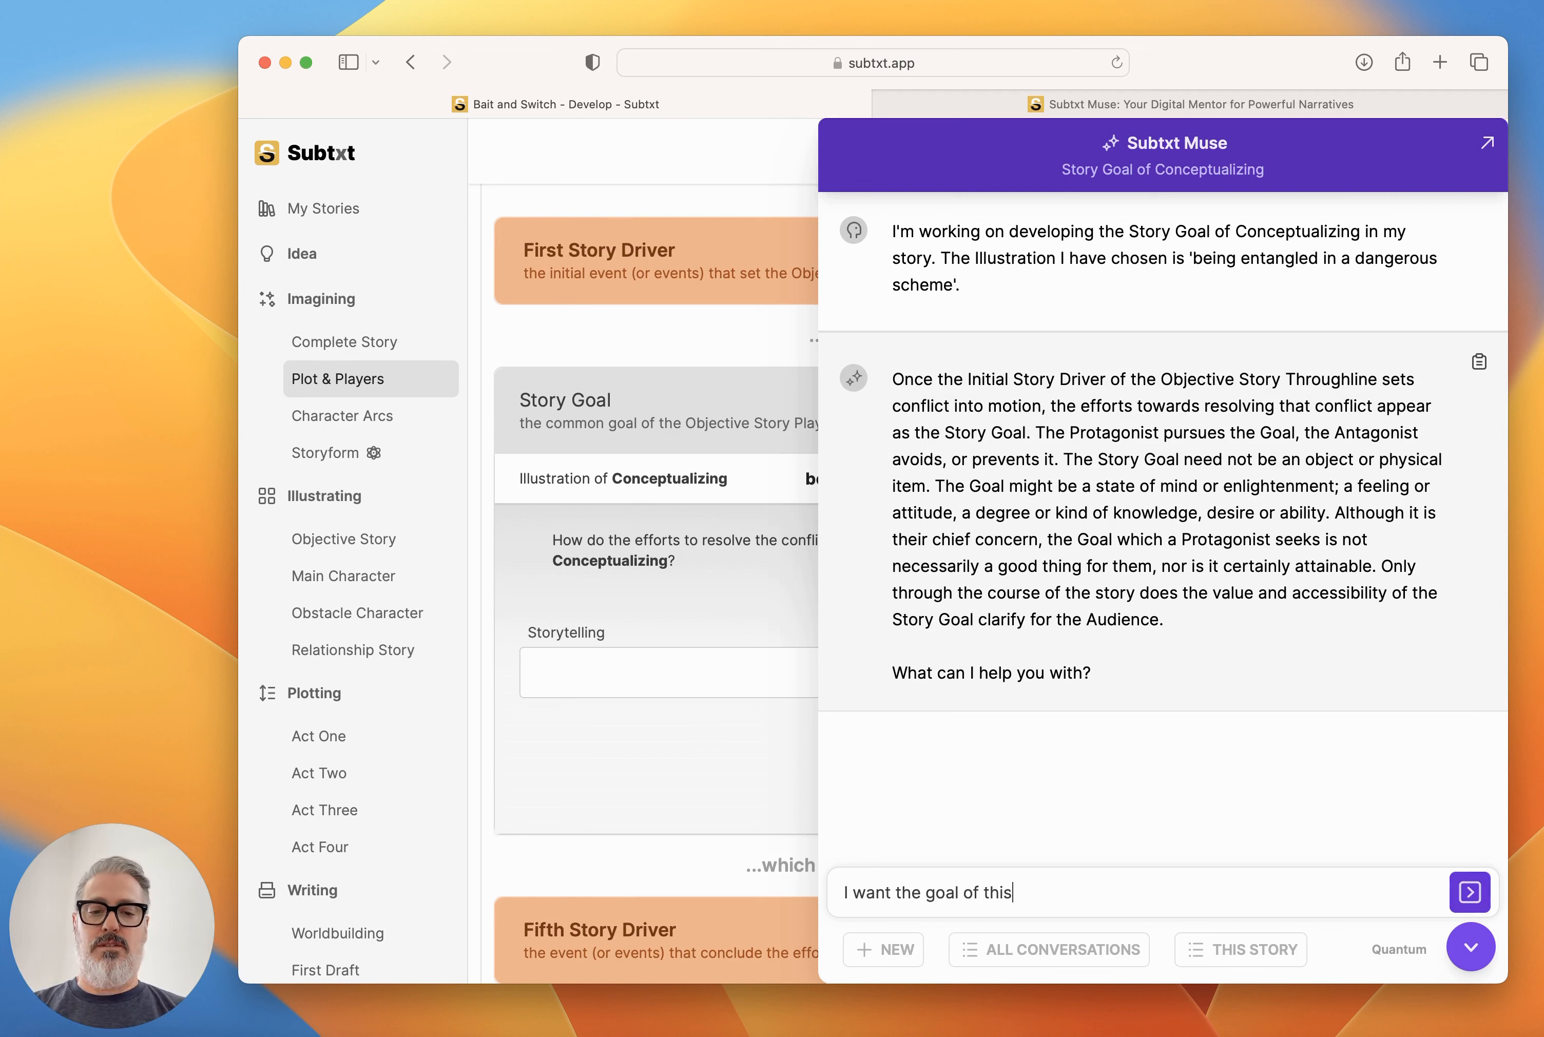
pyautogui.write(' story to be about f')
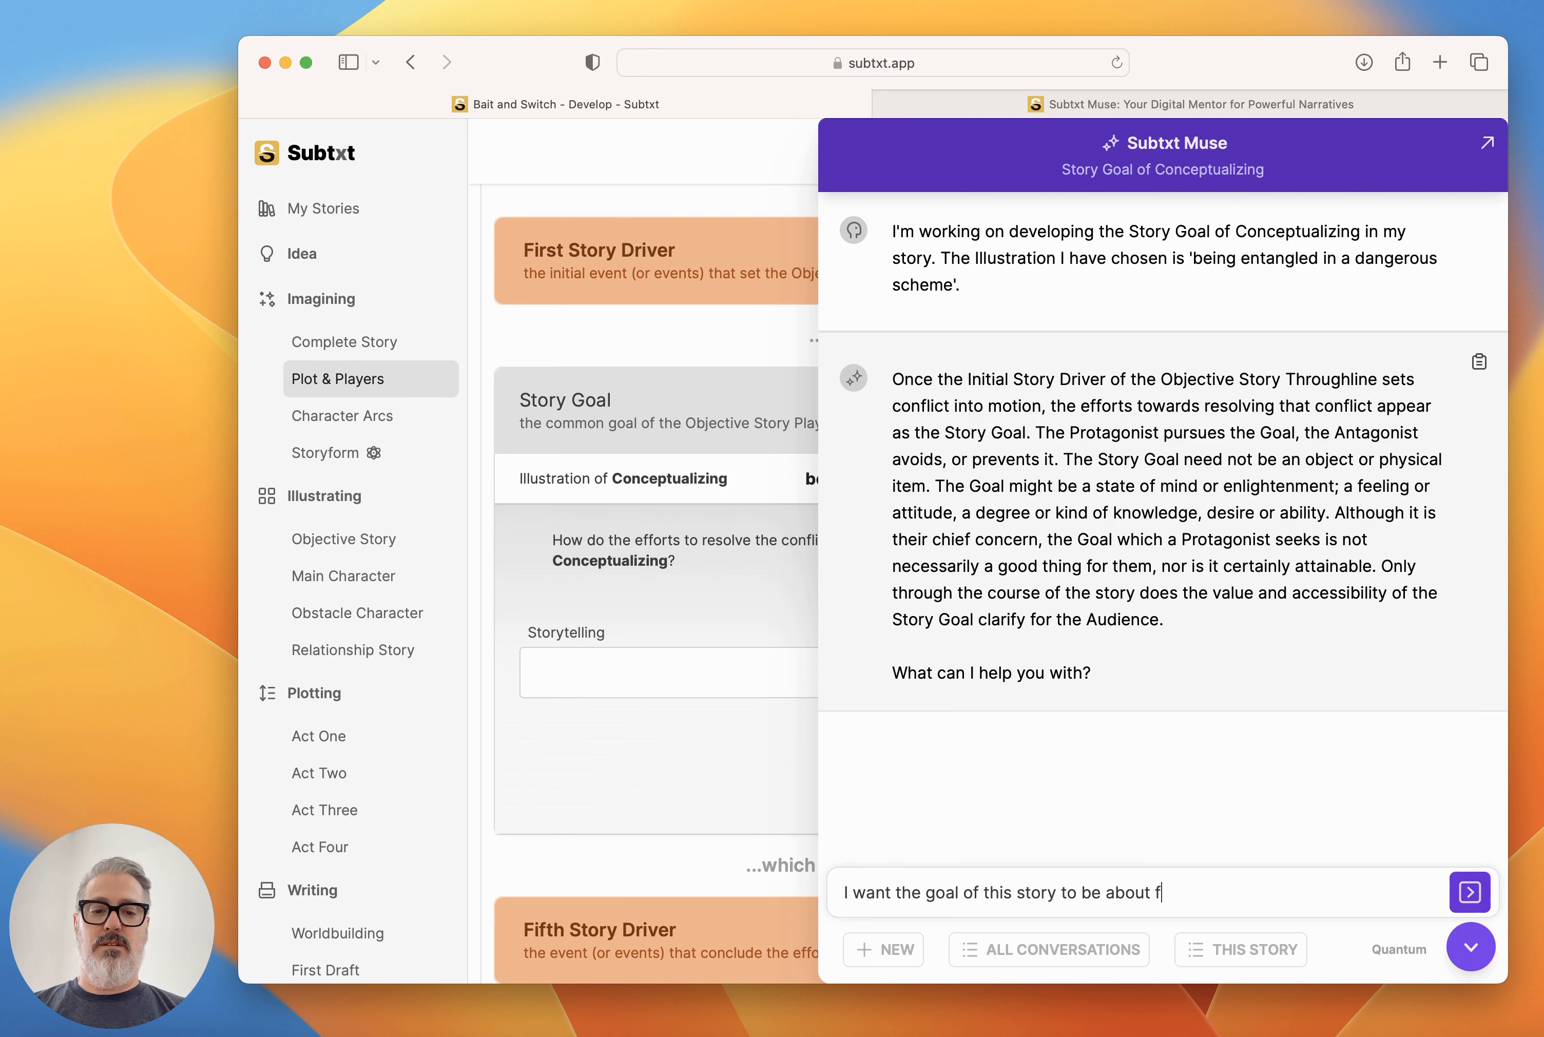
pyautogui.write('iguring out and p')
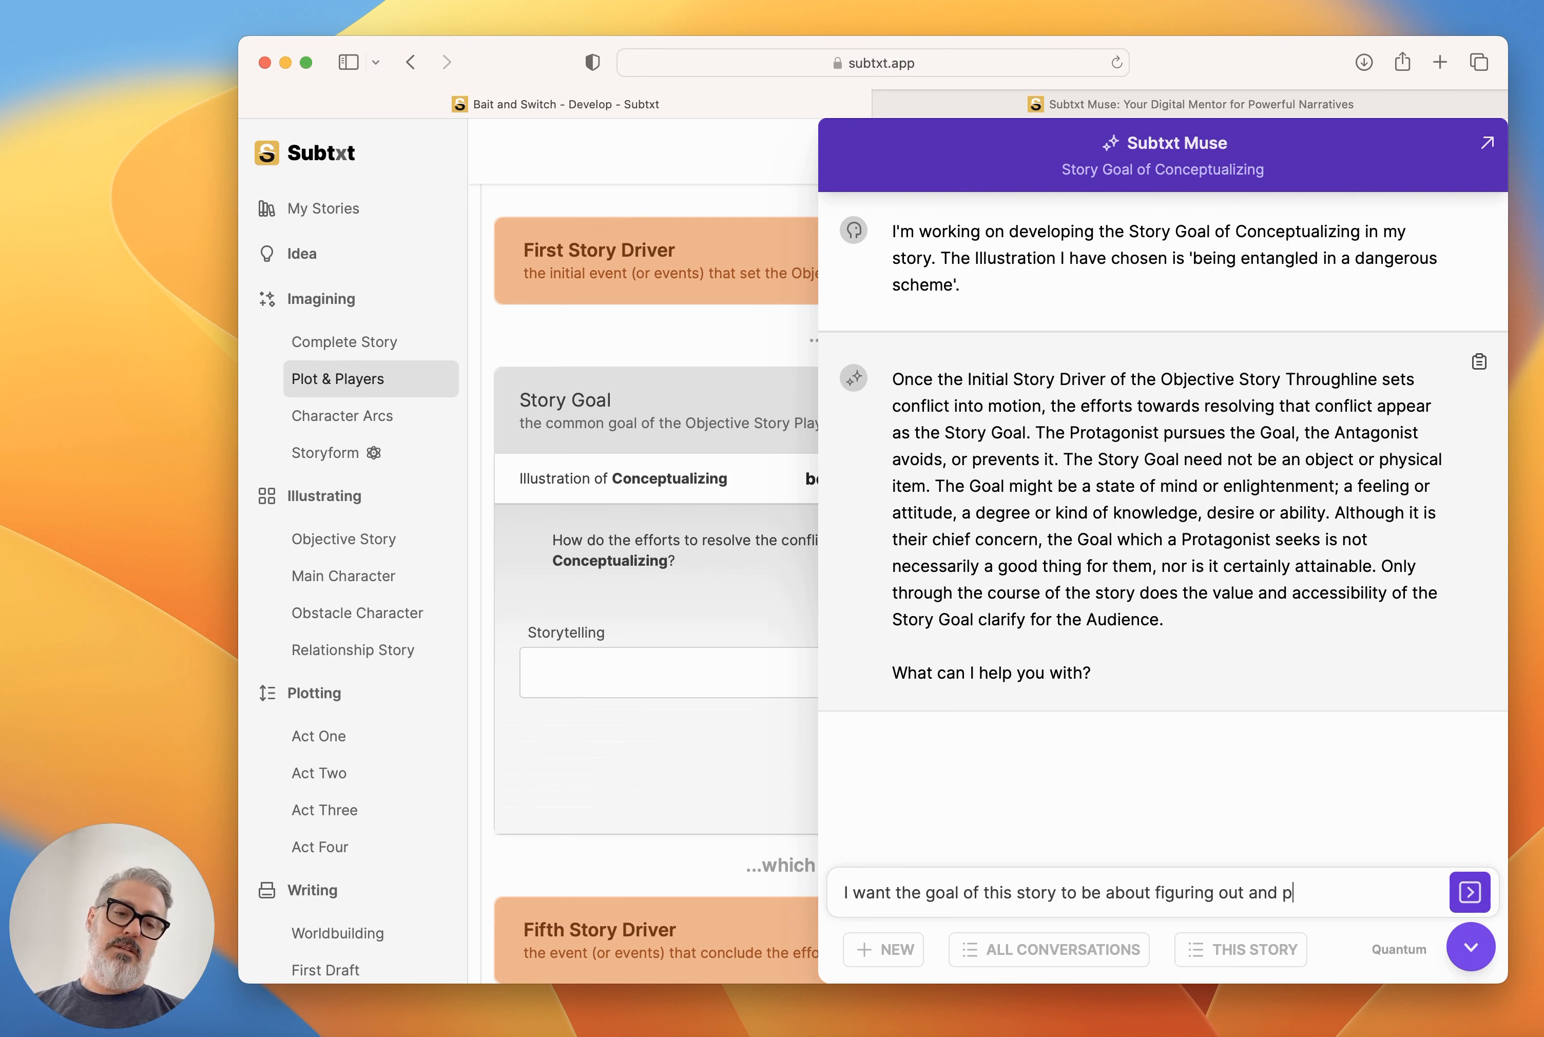
pyautogui.write('ossibly finding a way')
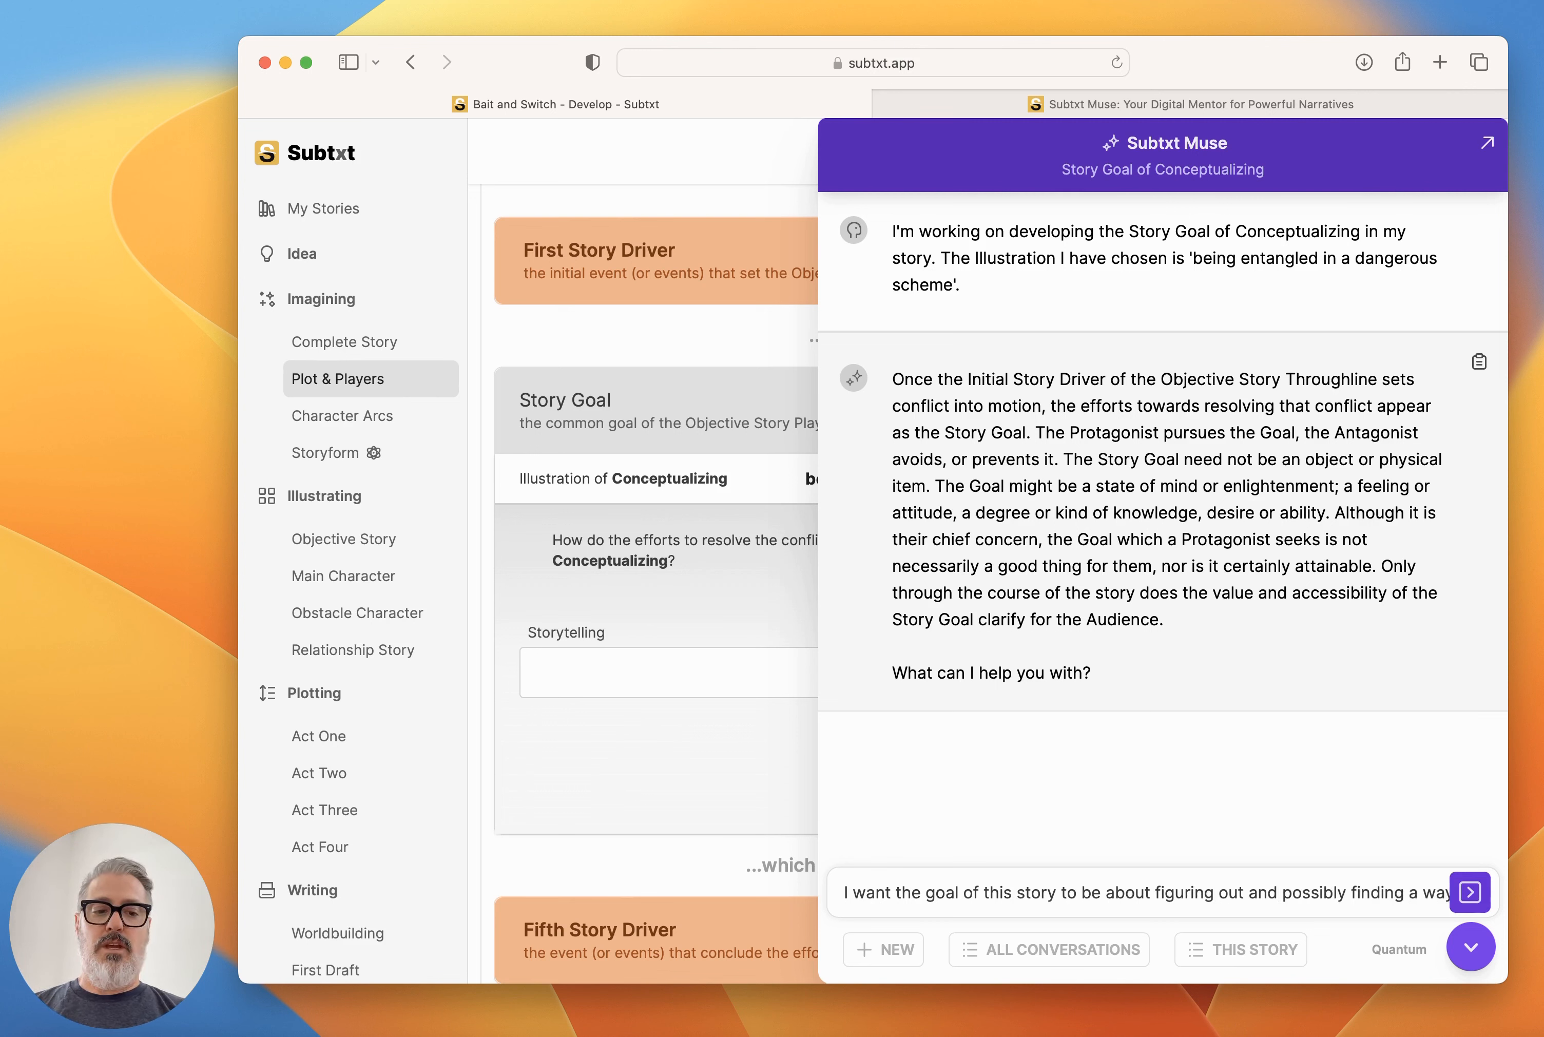
pyautogui.write(' out of the dangerous scheme')
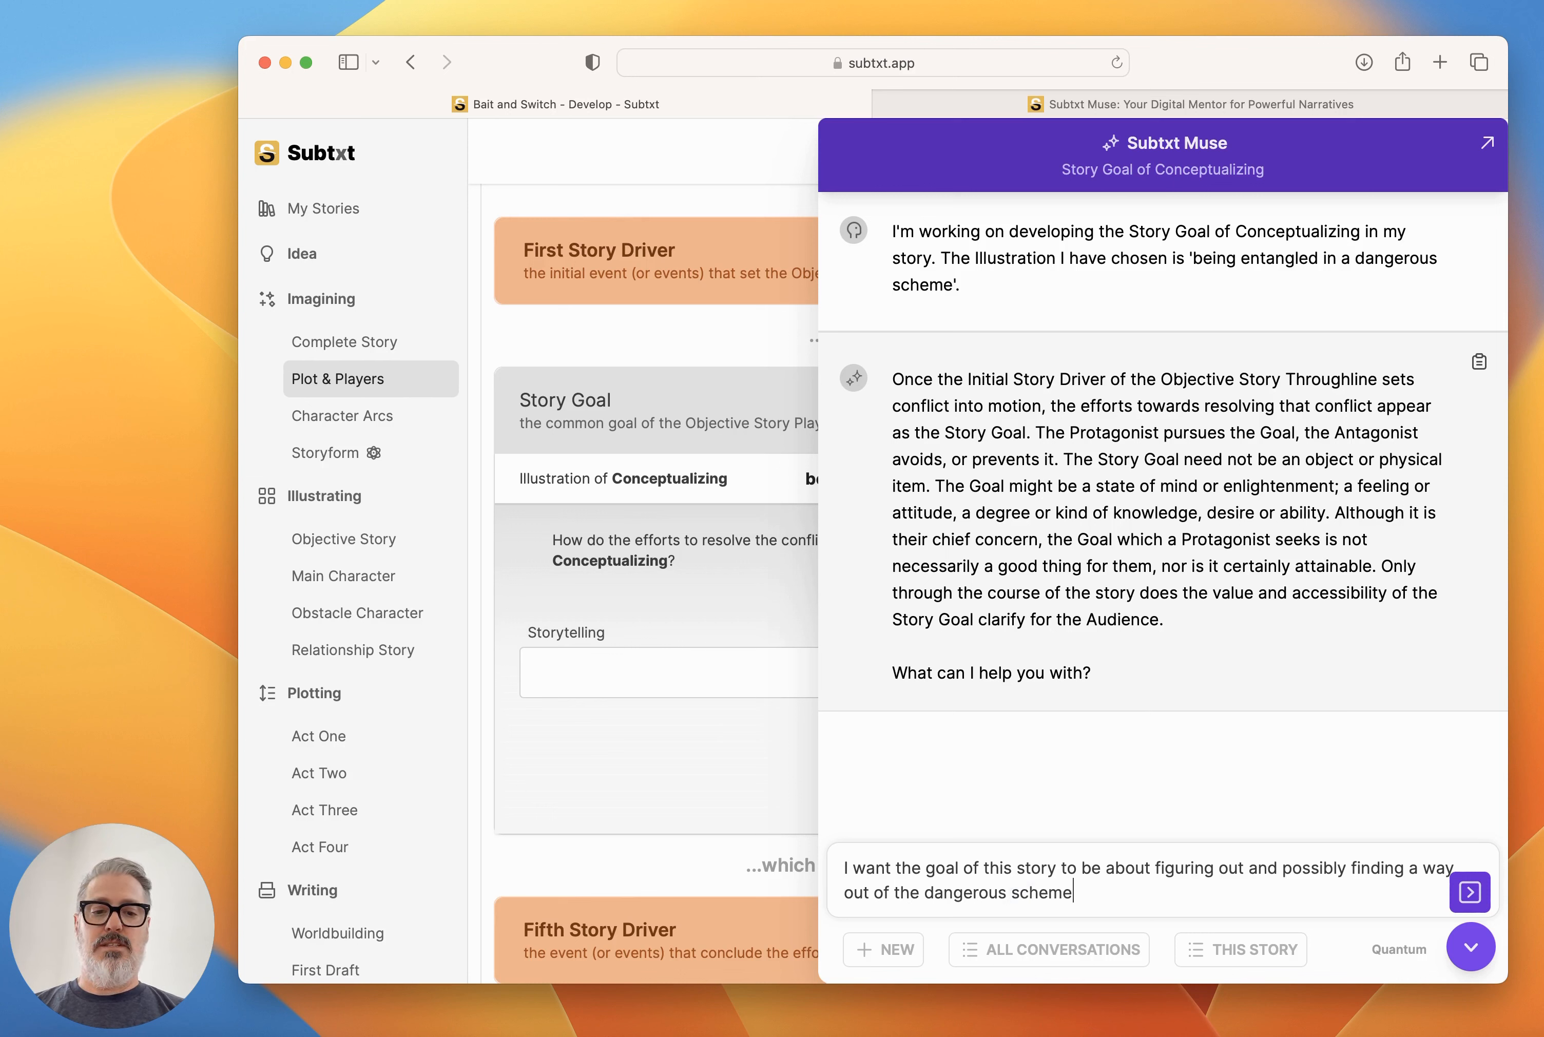
pyautogui.press('Return')
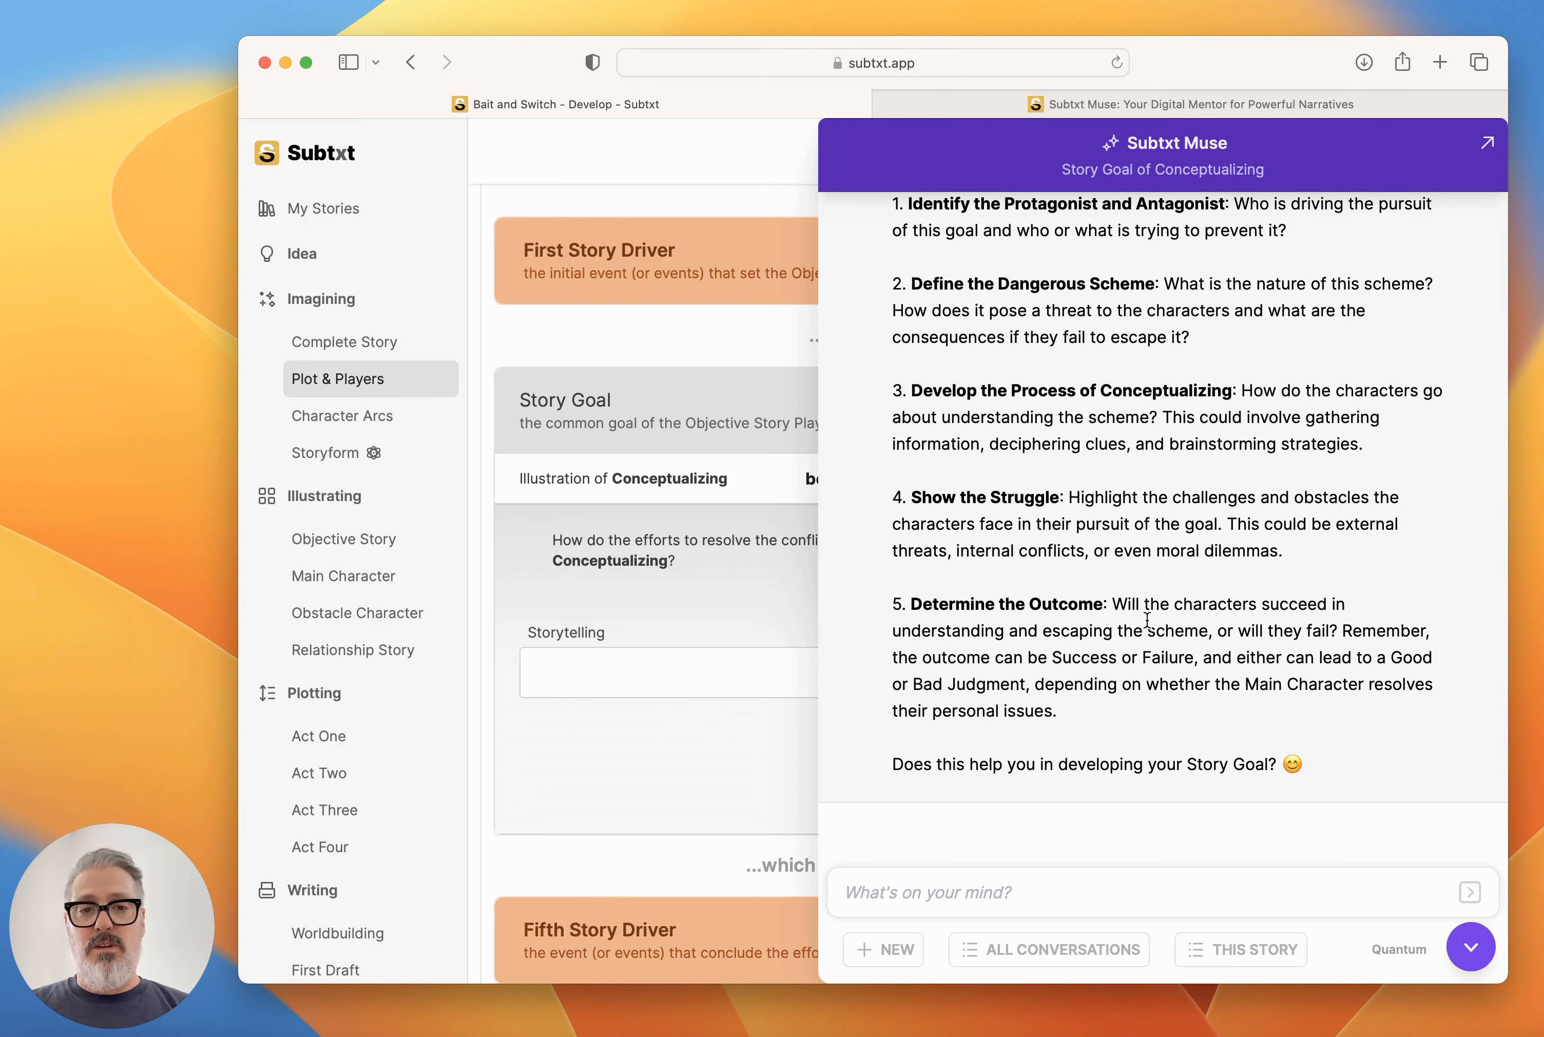
# Ask Muse to come up with a random idea for number #2, just to illustrate the goal.
pyautogui.scroll(2, 1142, 667)
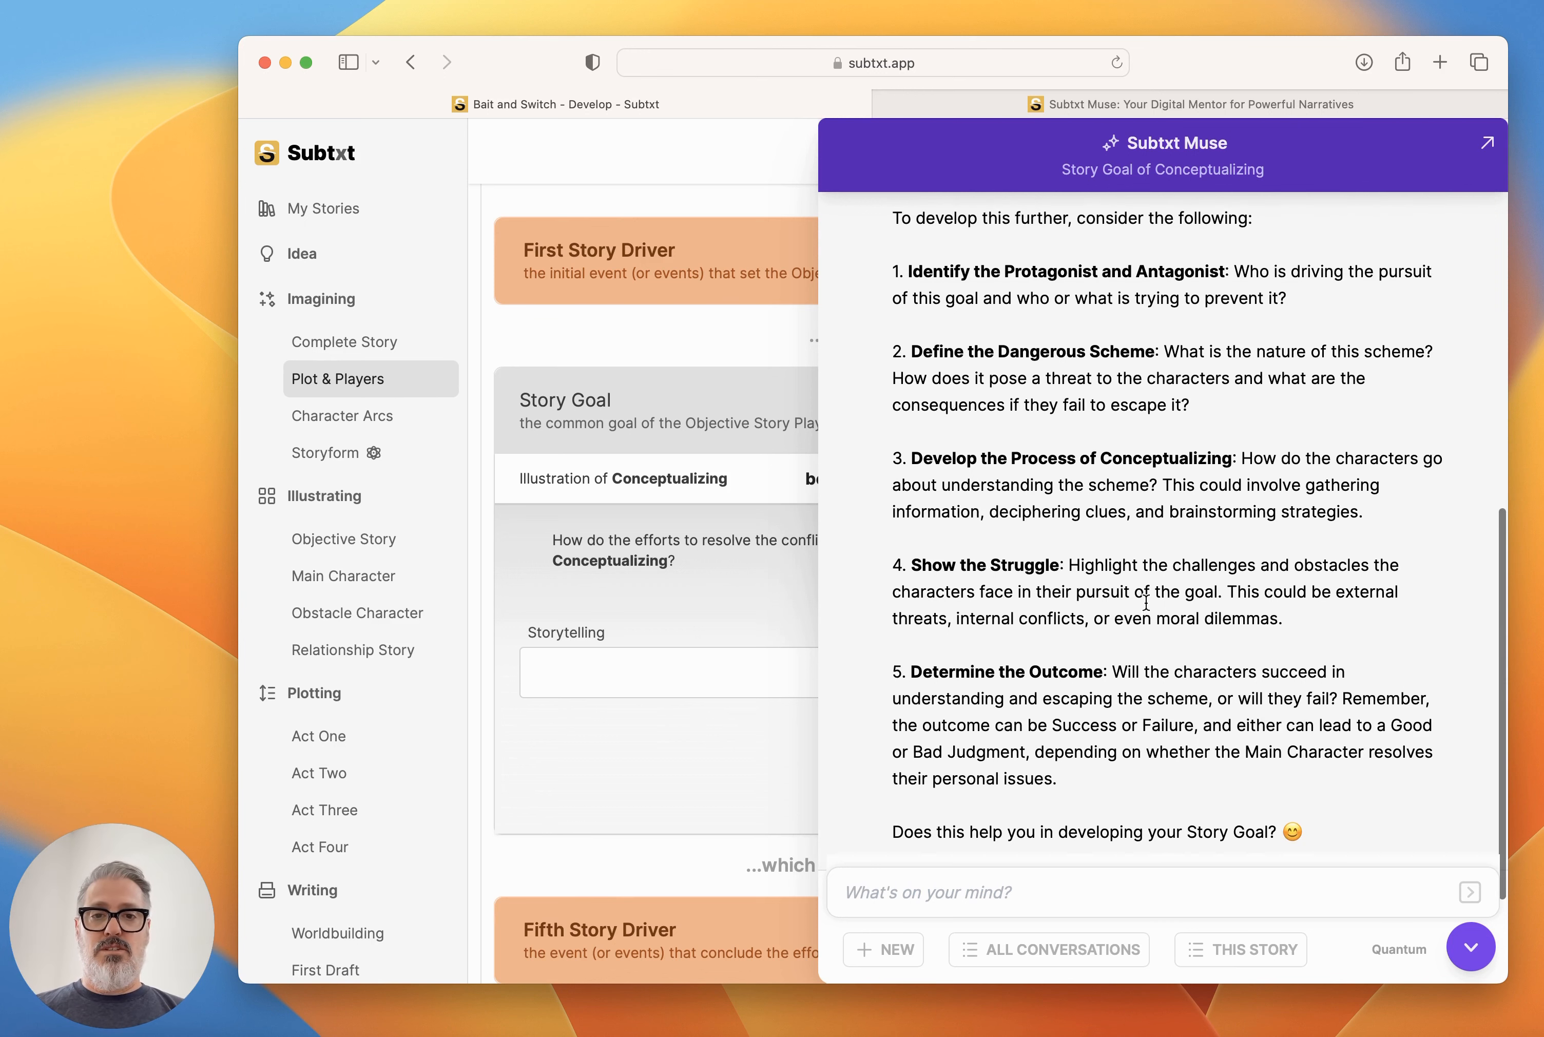
pyautogui.write('can you j')
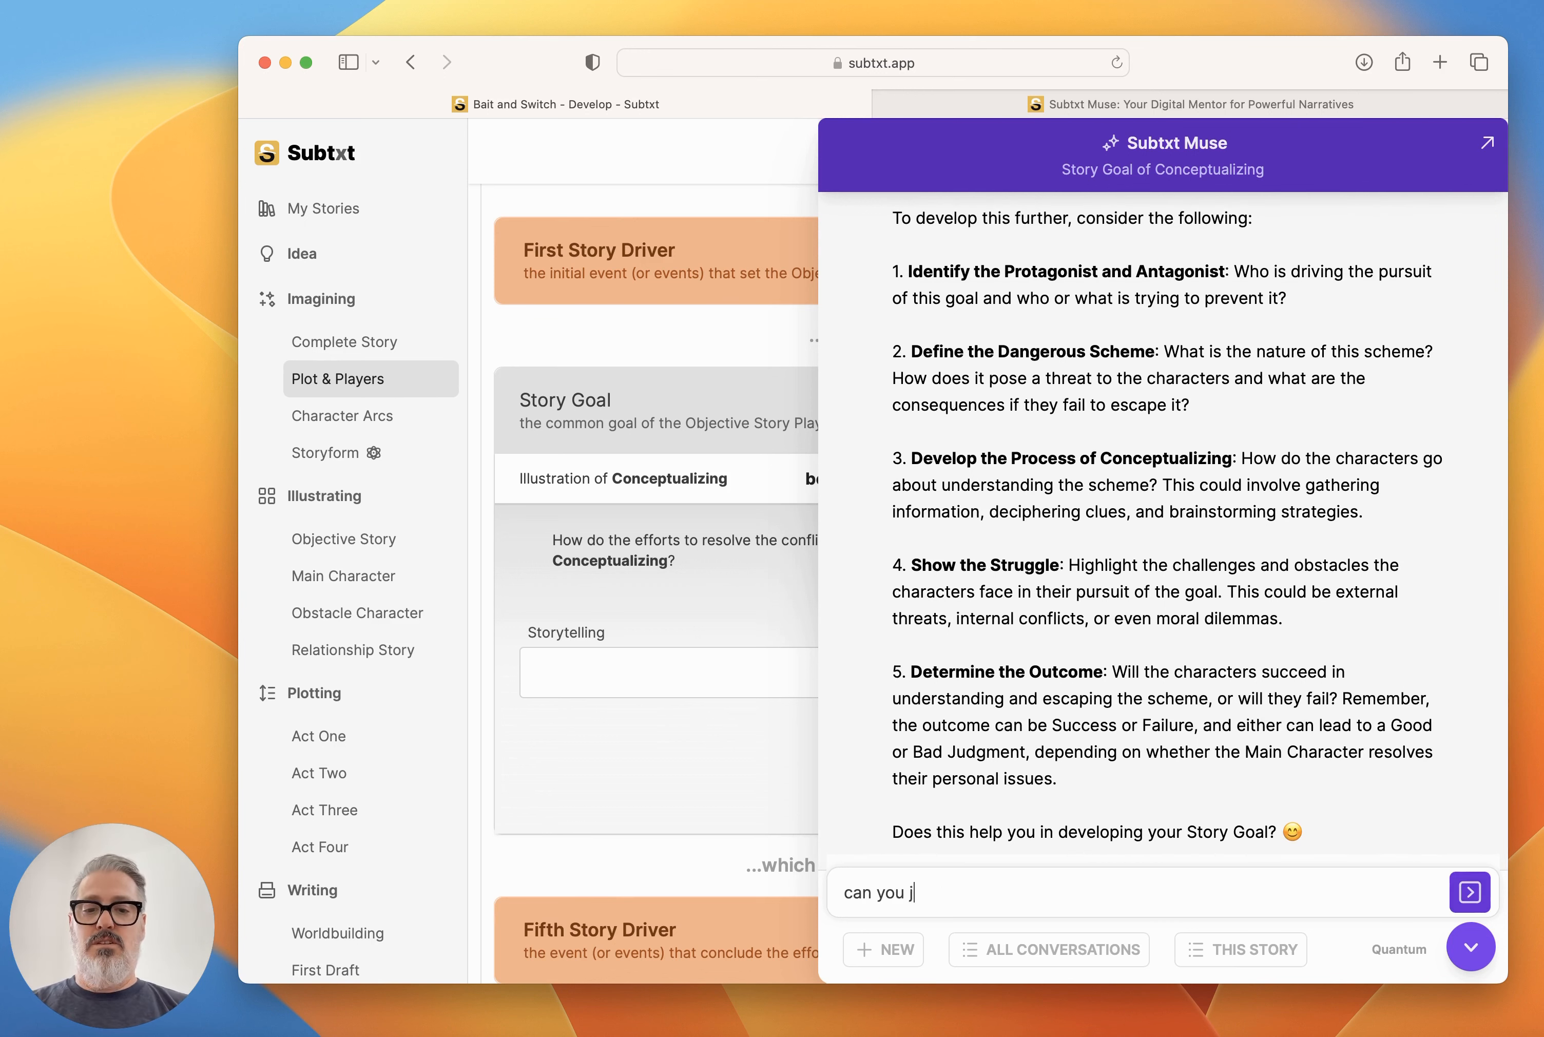
pyautogui.write('ust come up with a. rando')
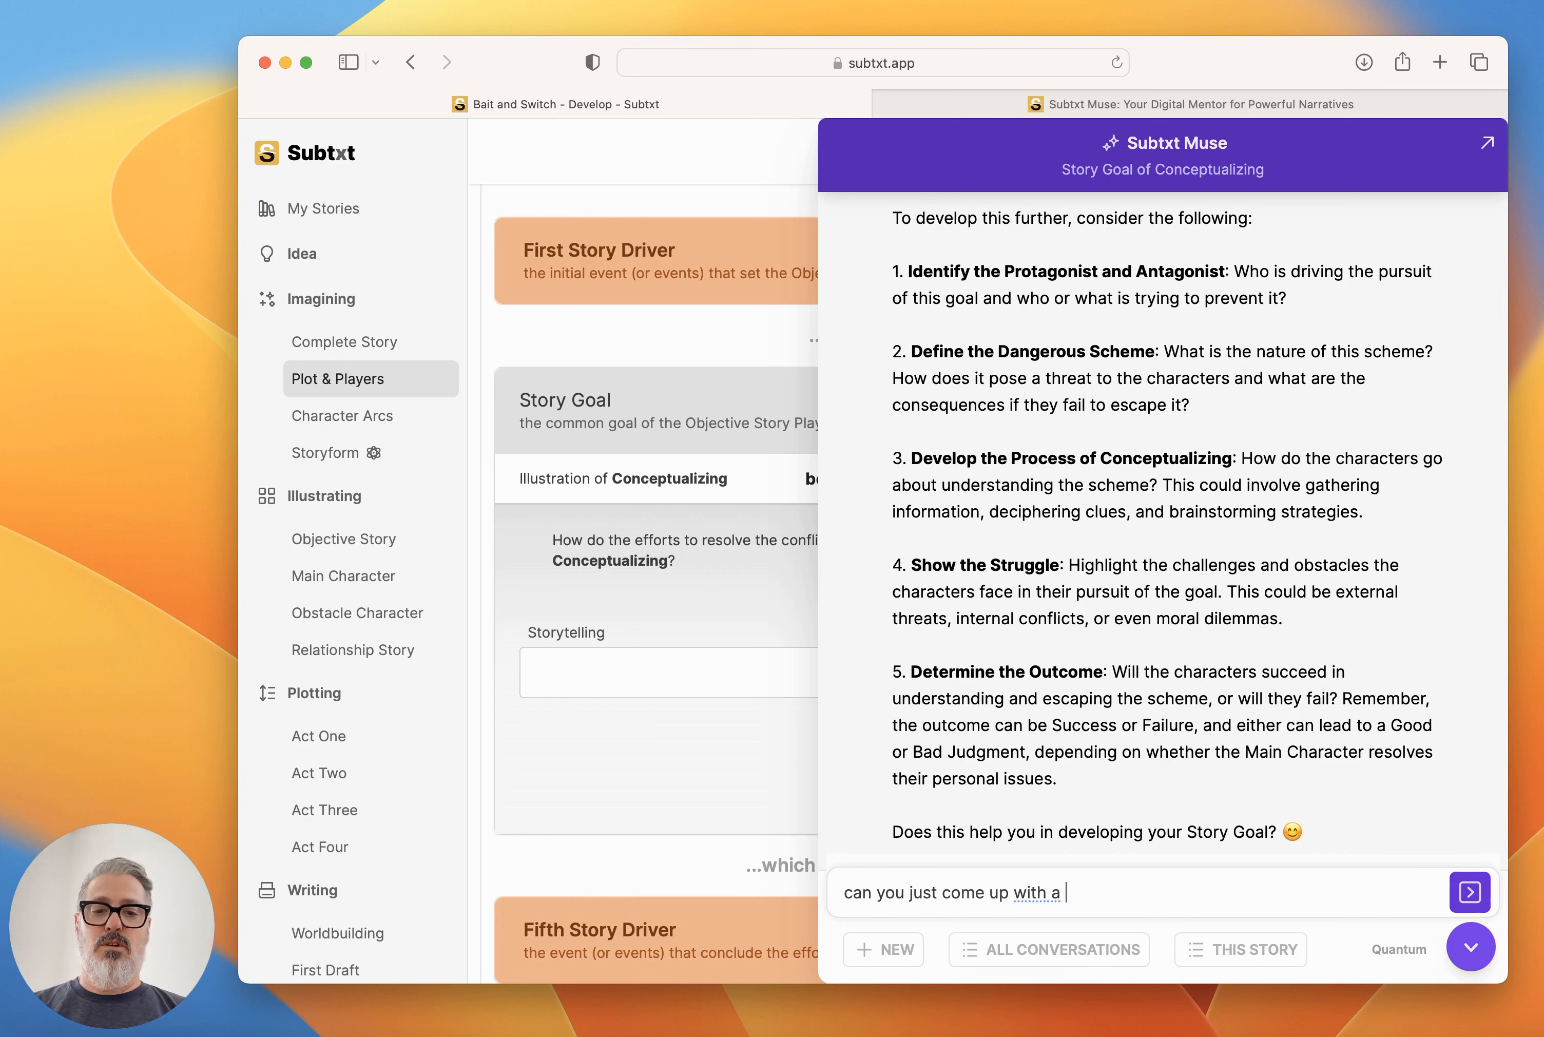
pyautogui.press('BackSpace')
pyautogui.press('BackSpace')
pyautogui.press('BackSpace')
pyautogui.press('BackSpace')
pyautogui.press('BackSpace')
pyautogui.press('BackSpace')
pyautogui.press('BackSpace')
pyautogui.write('random ')
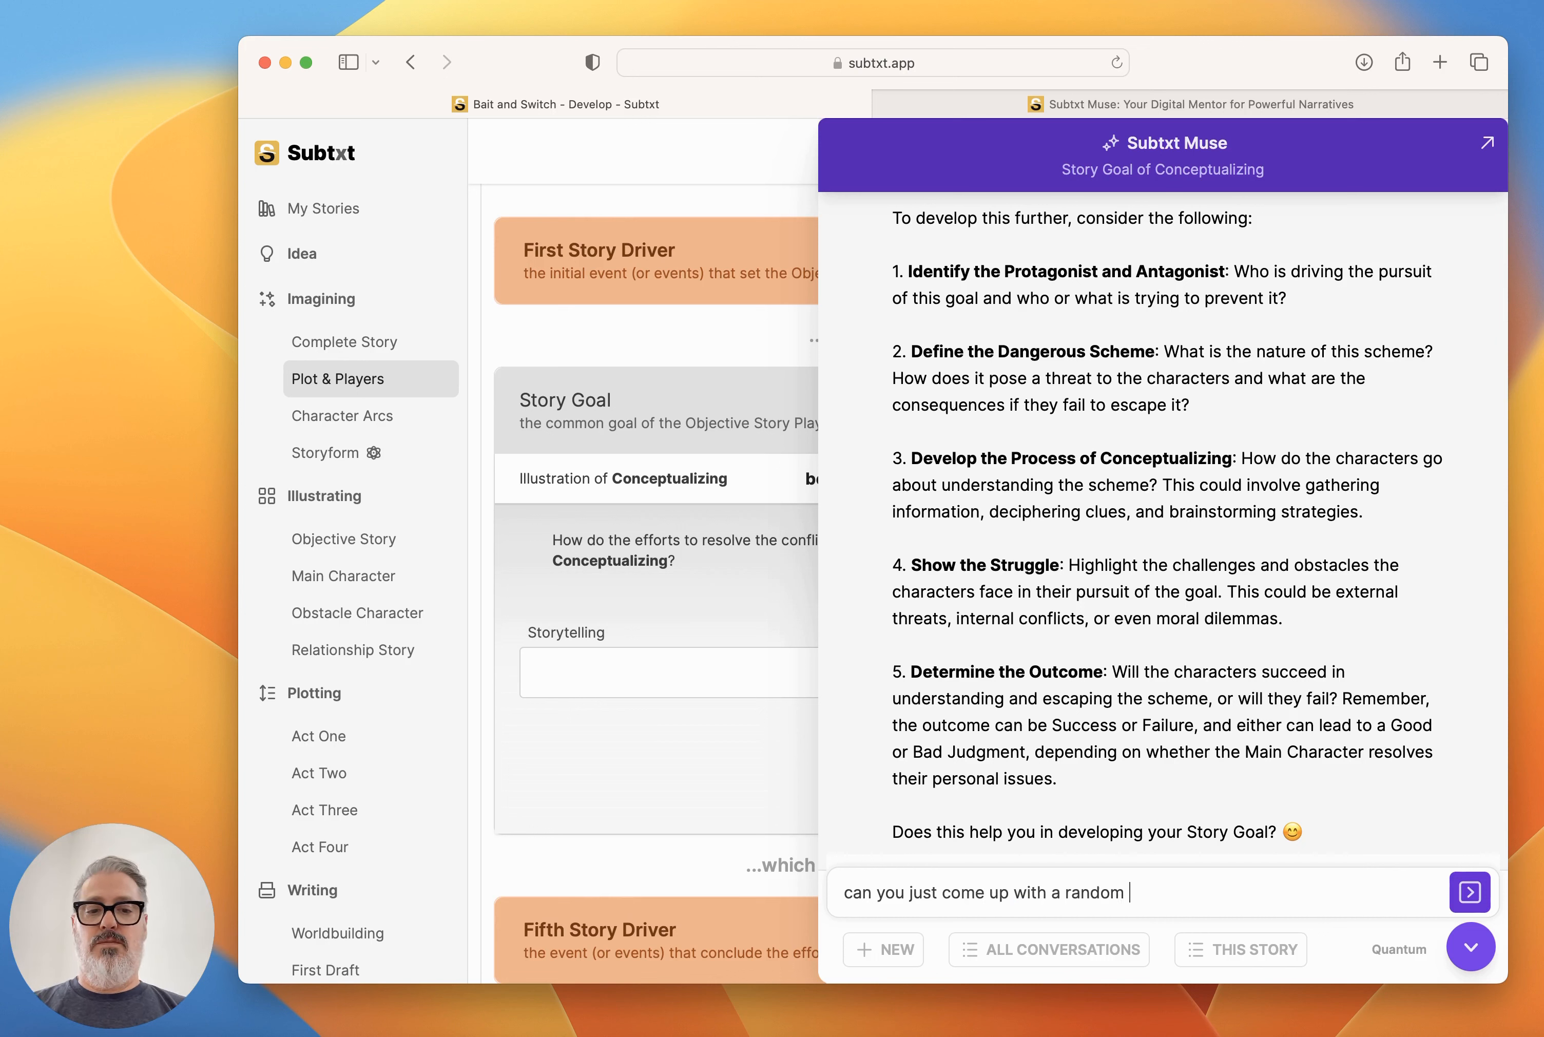
pyautogui.write('idea for number #')
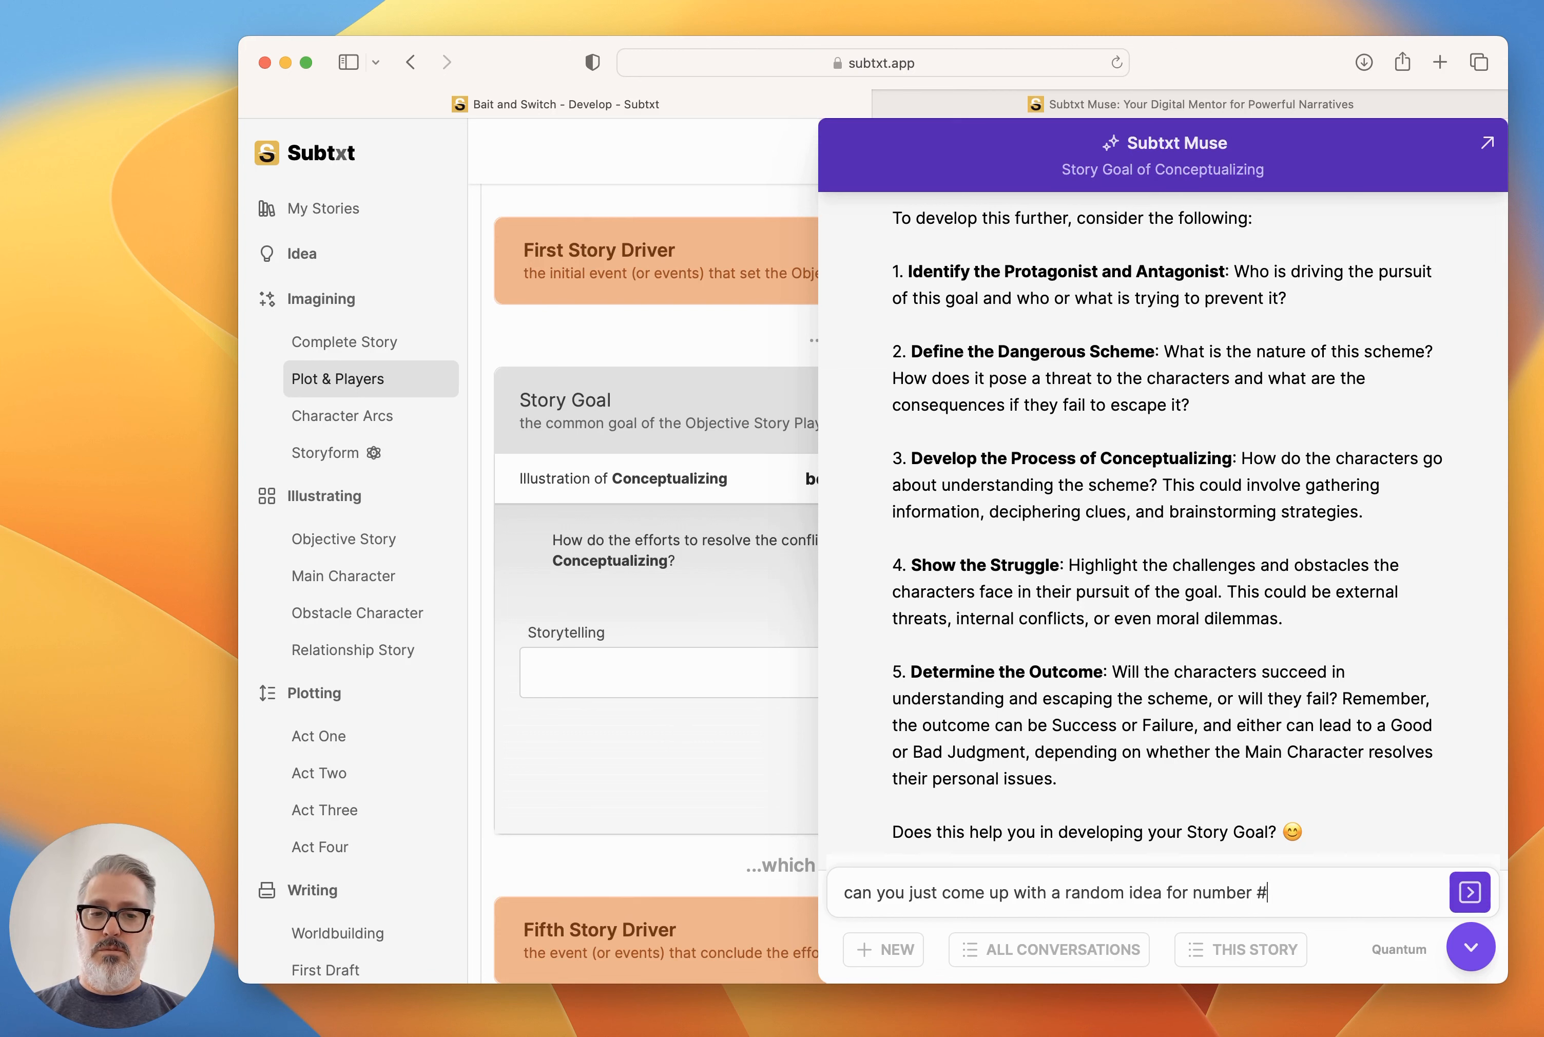
pyautogui.write('2 - just to illustrate the goal')
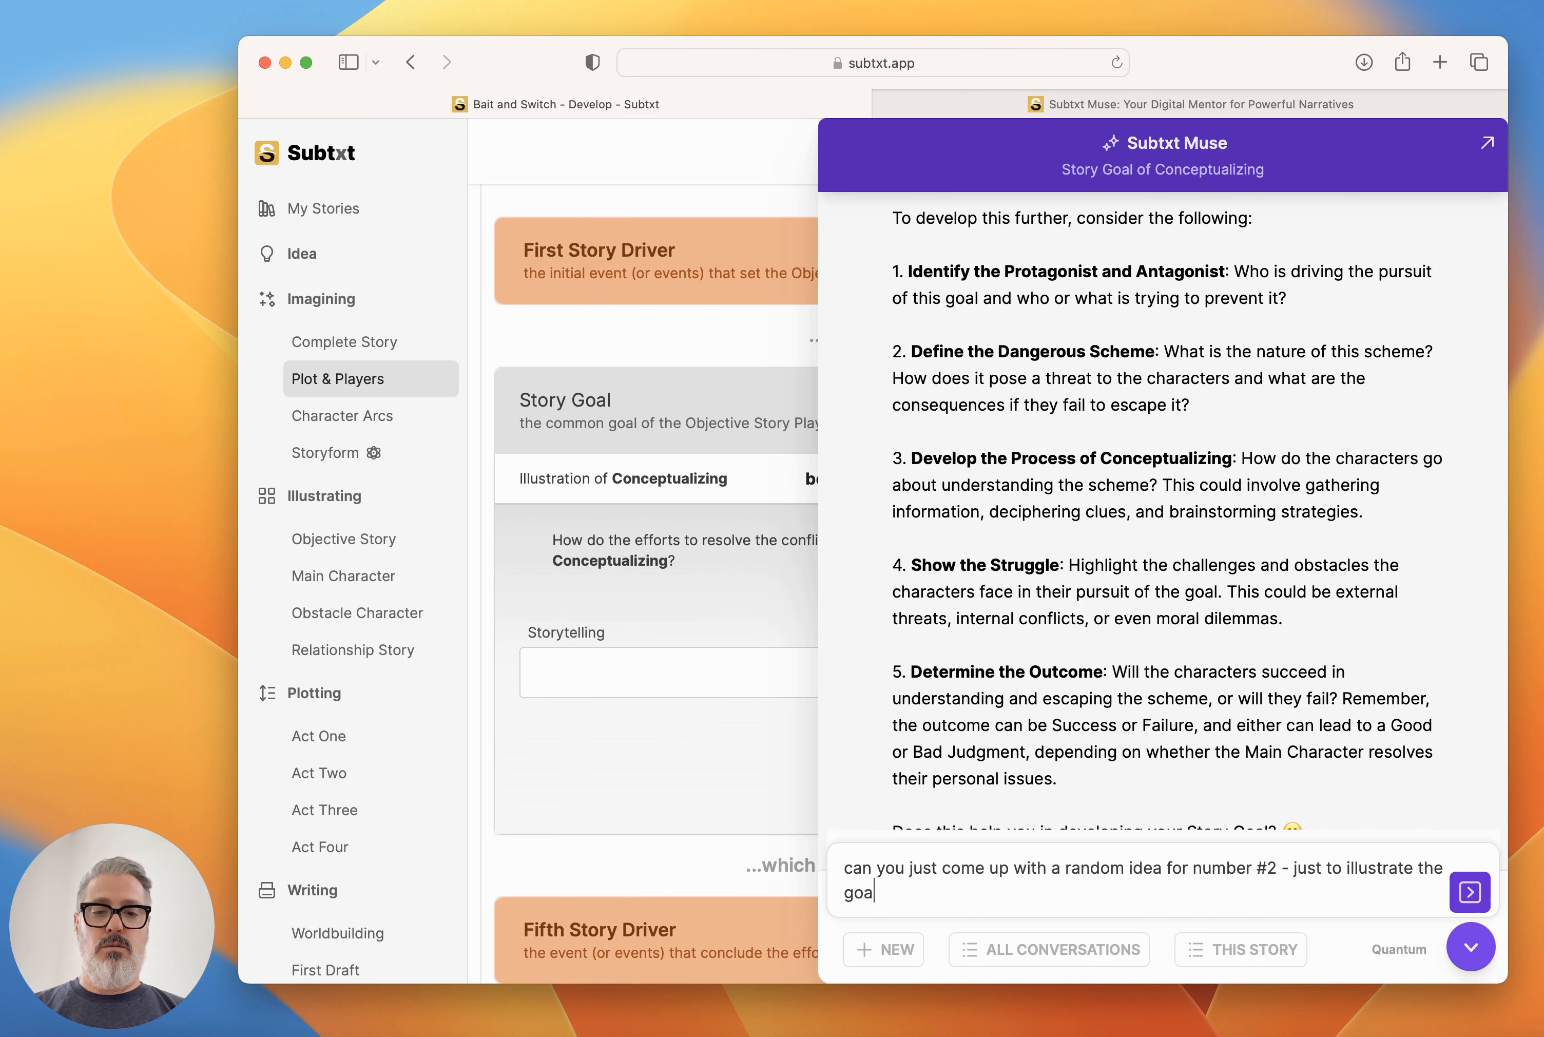
pyautogui.press('Return')
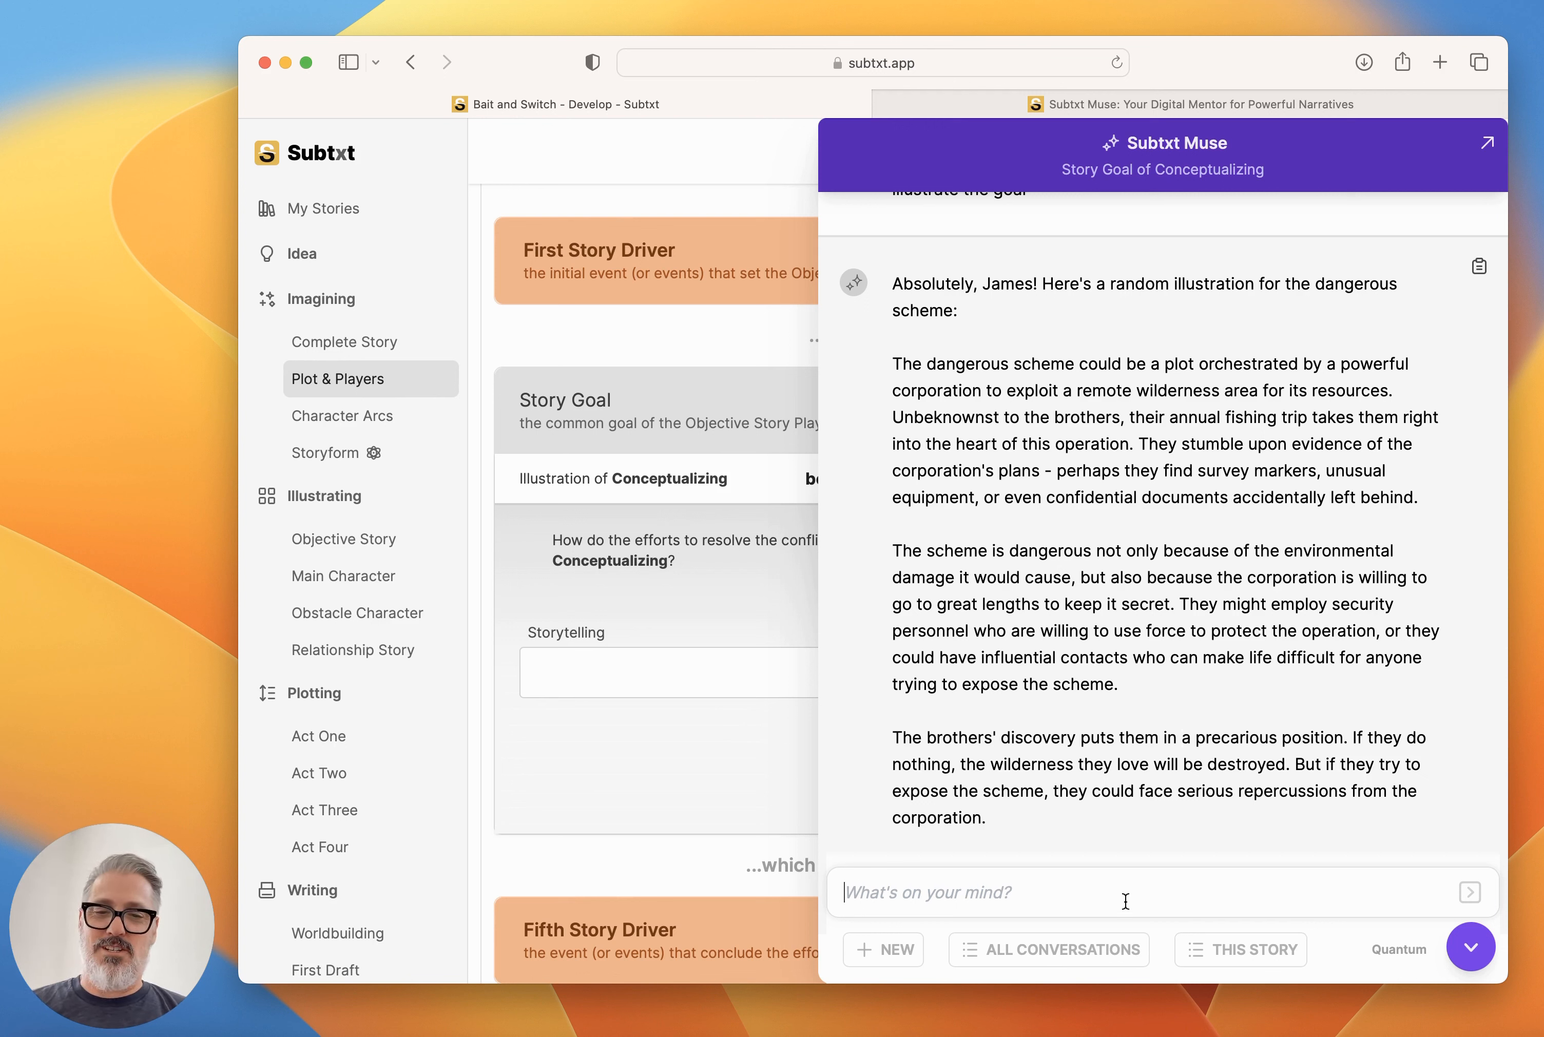
# Ask Muse for something other than an evil corporation, keeping the basic idea of something going on in the background, since that one feels already seen.
pyautogui.write('is there any way')
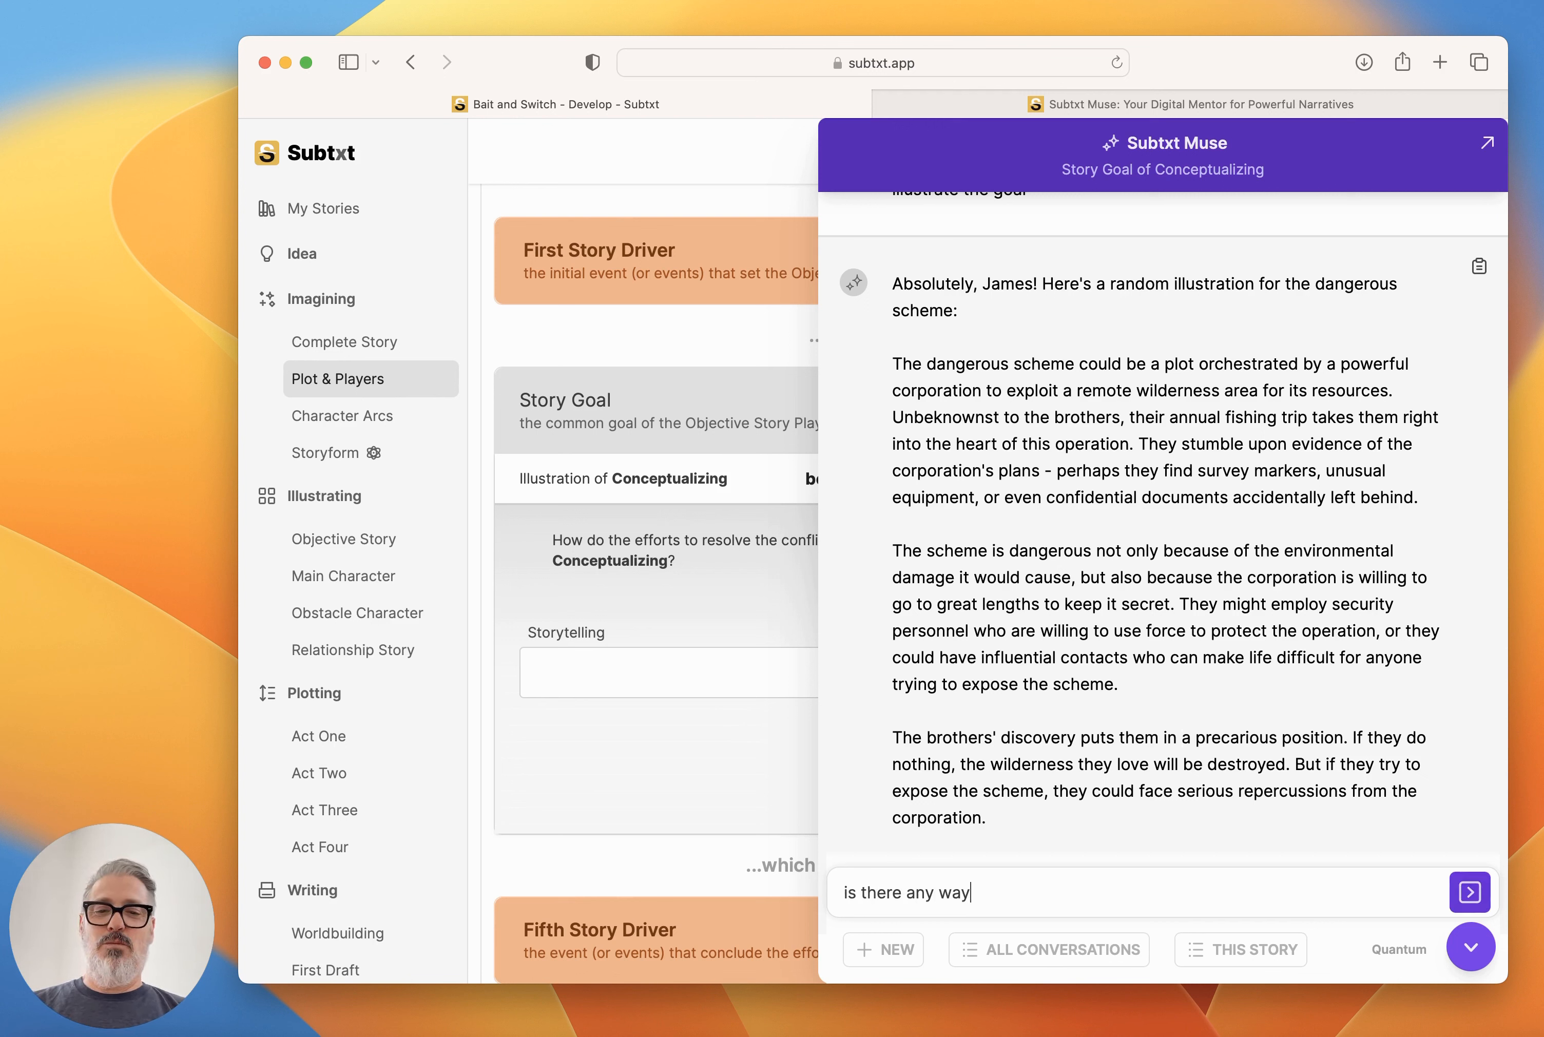
pyautogui.write(' we could do someth')
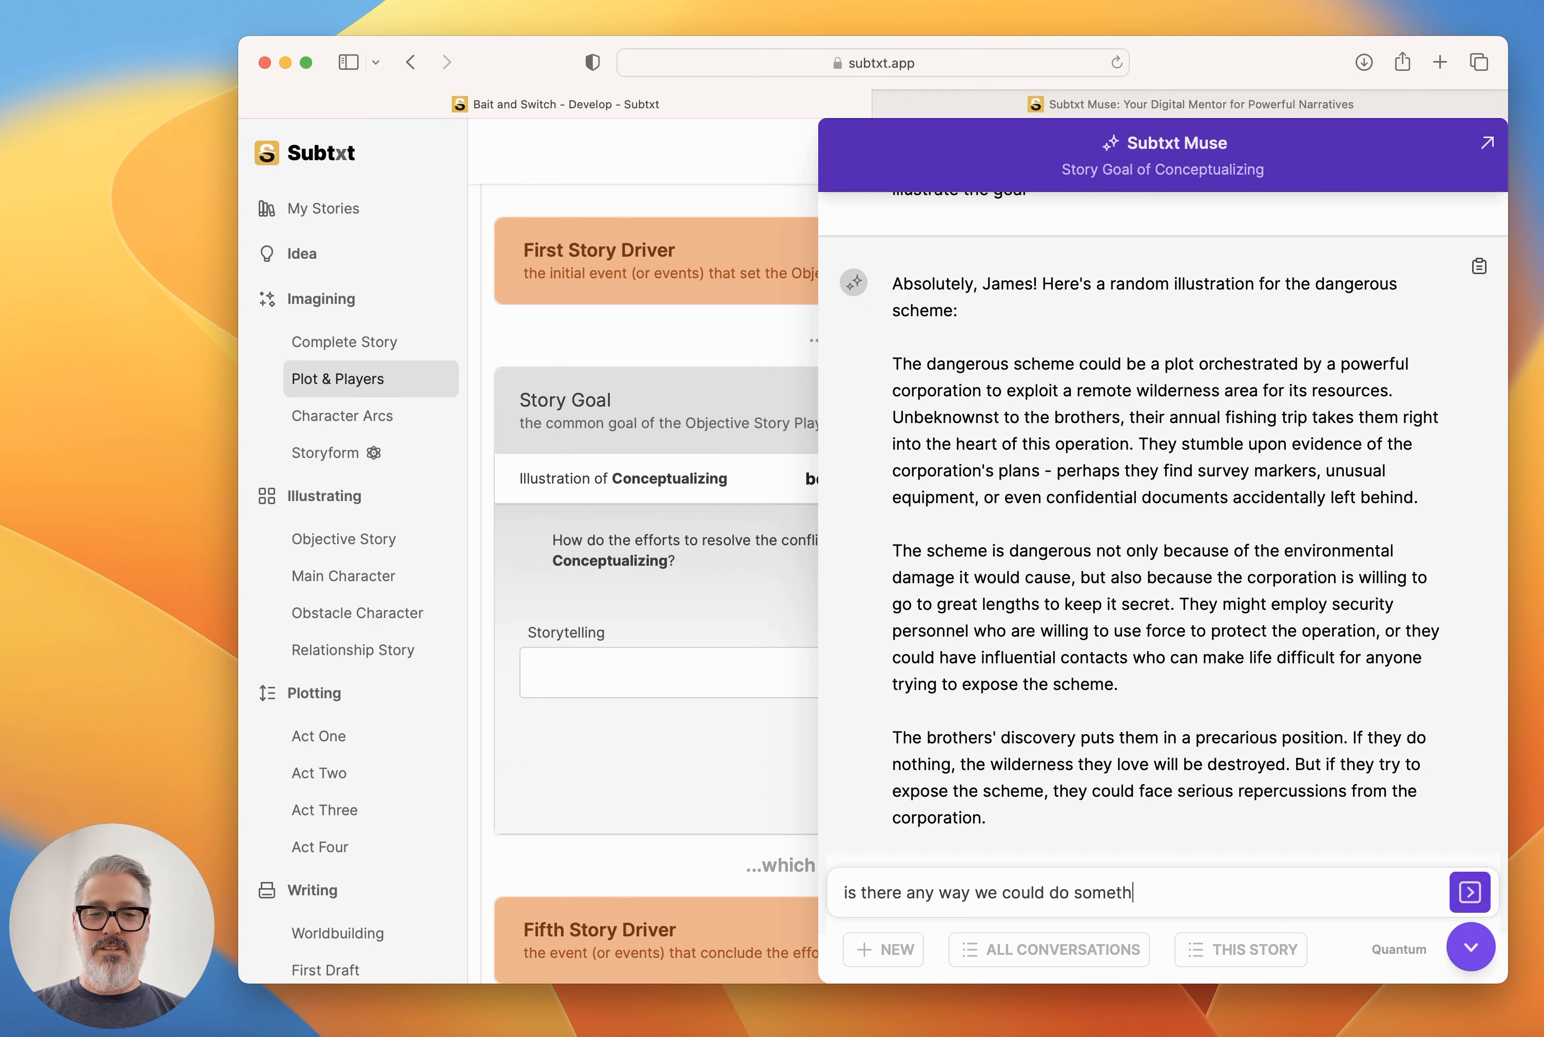
pyautogui.write('ing other than an evil ')
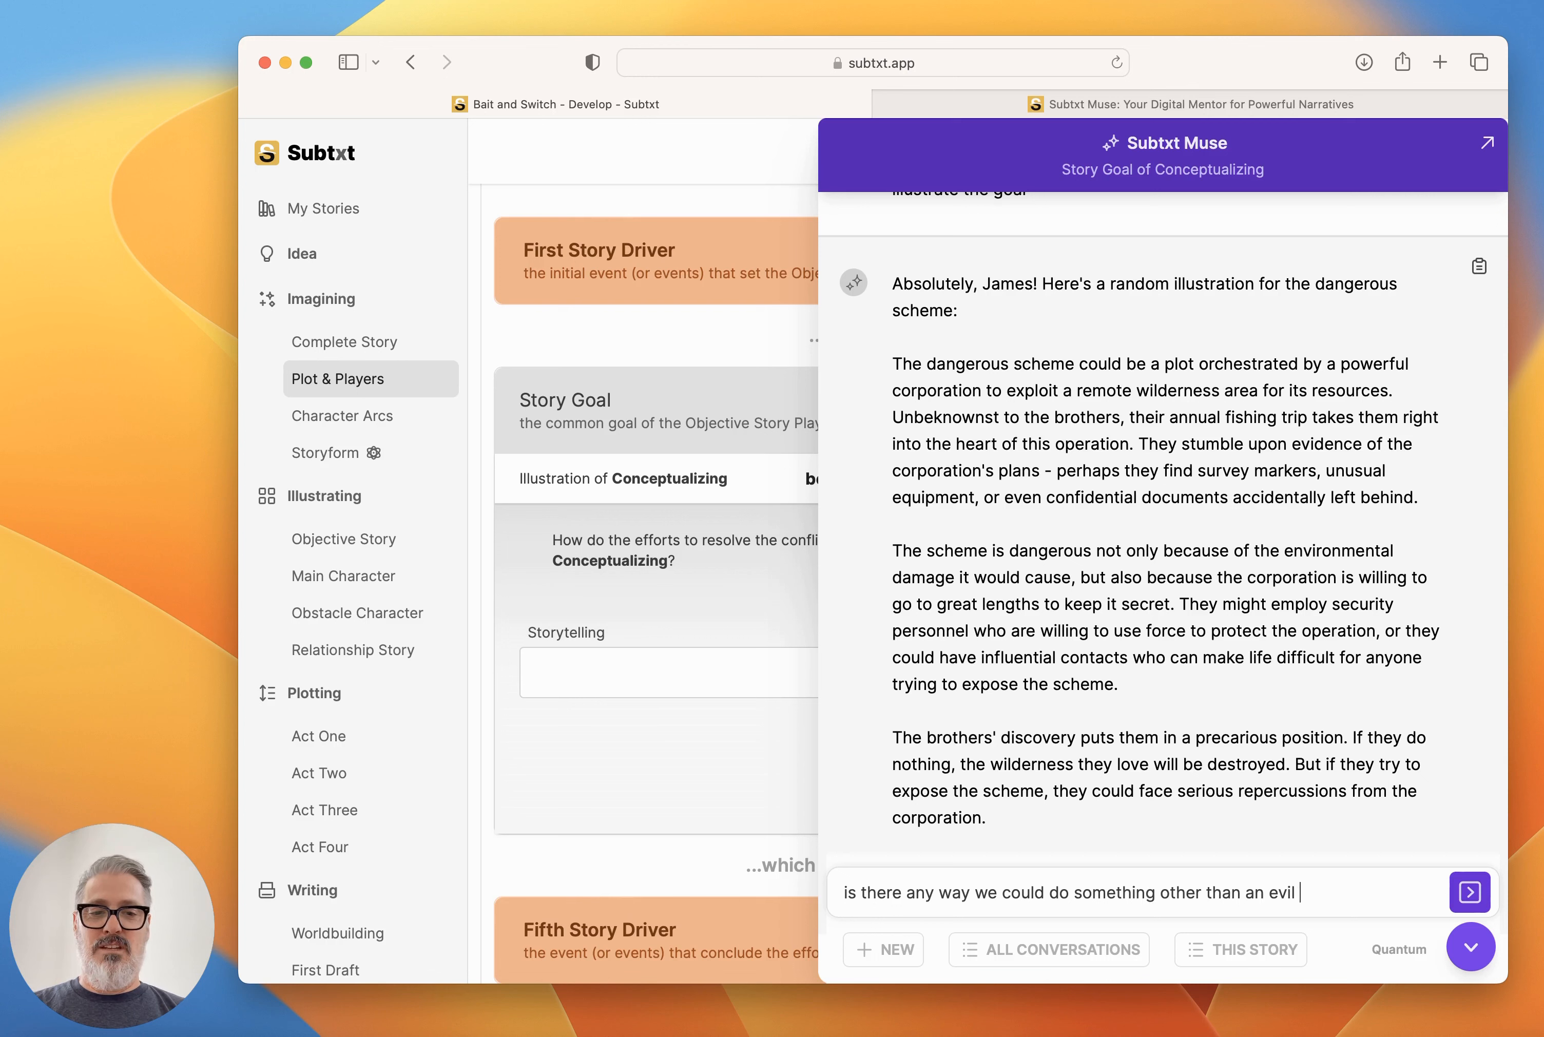
pyautogui.write('corporation? ')
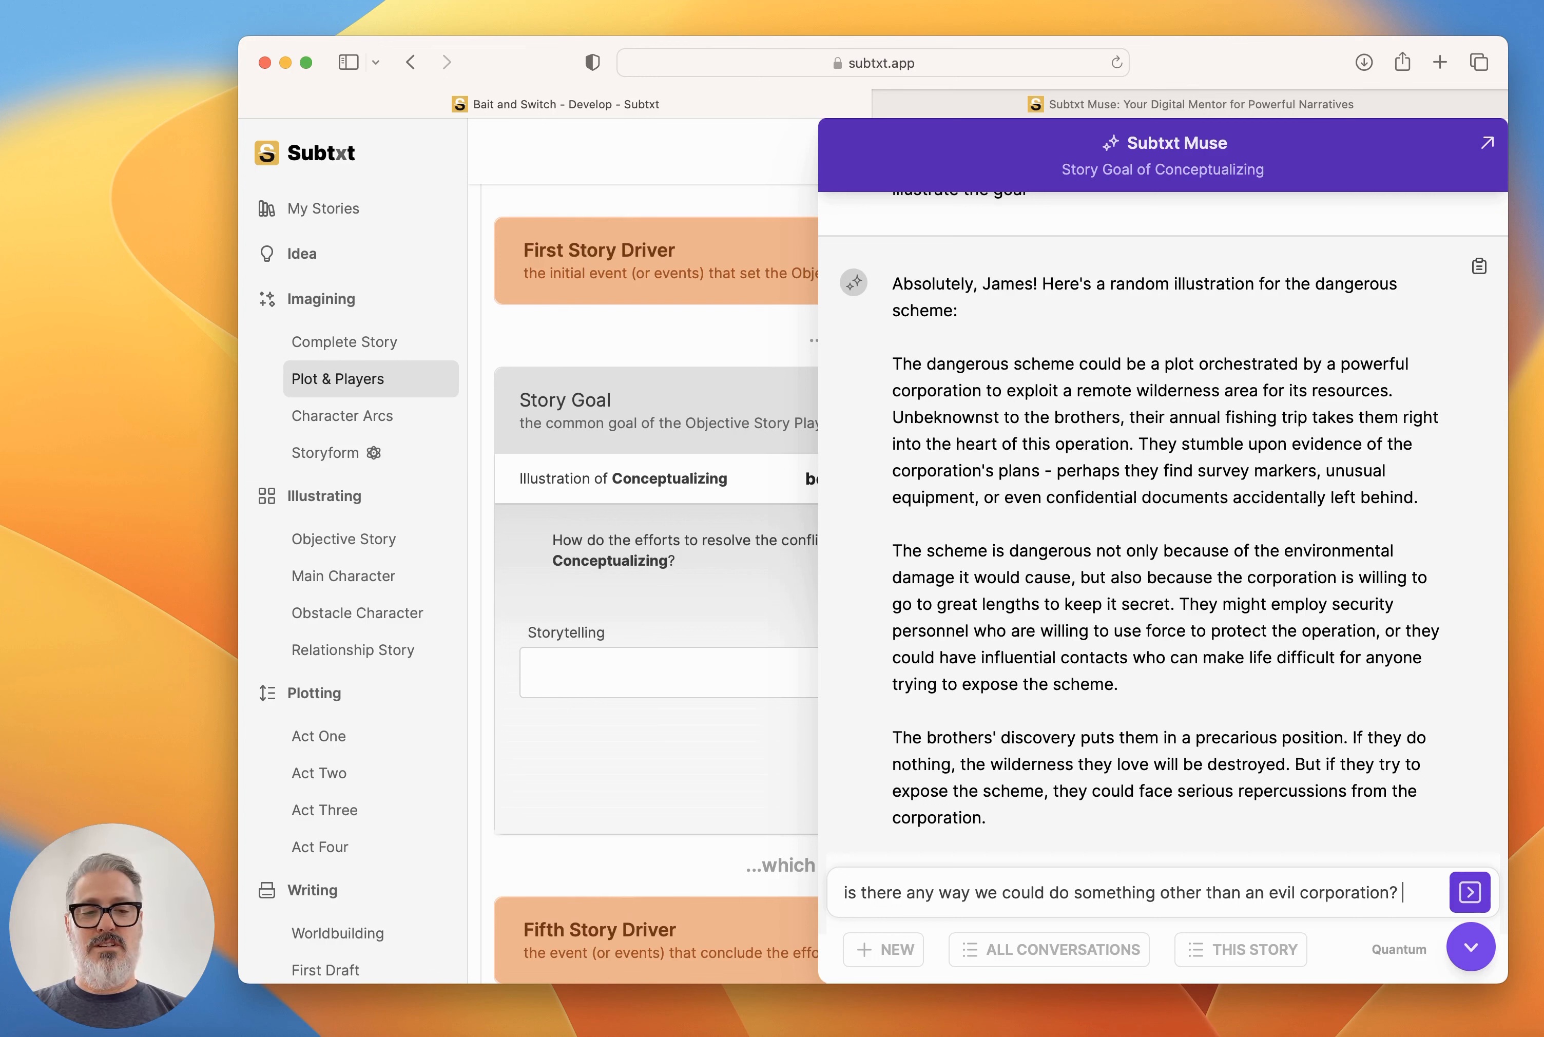
pyautogui.write('I like the basic id')
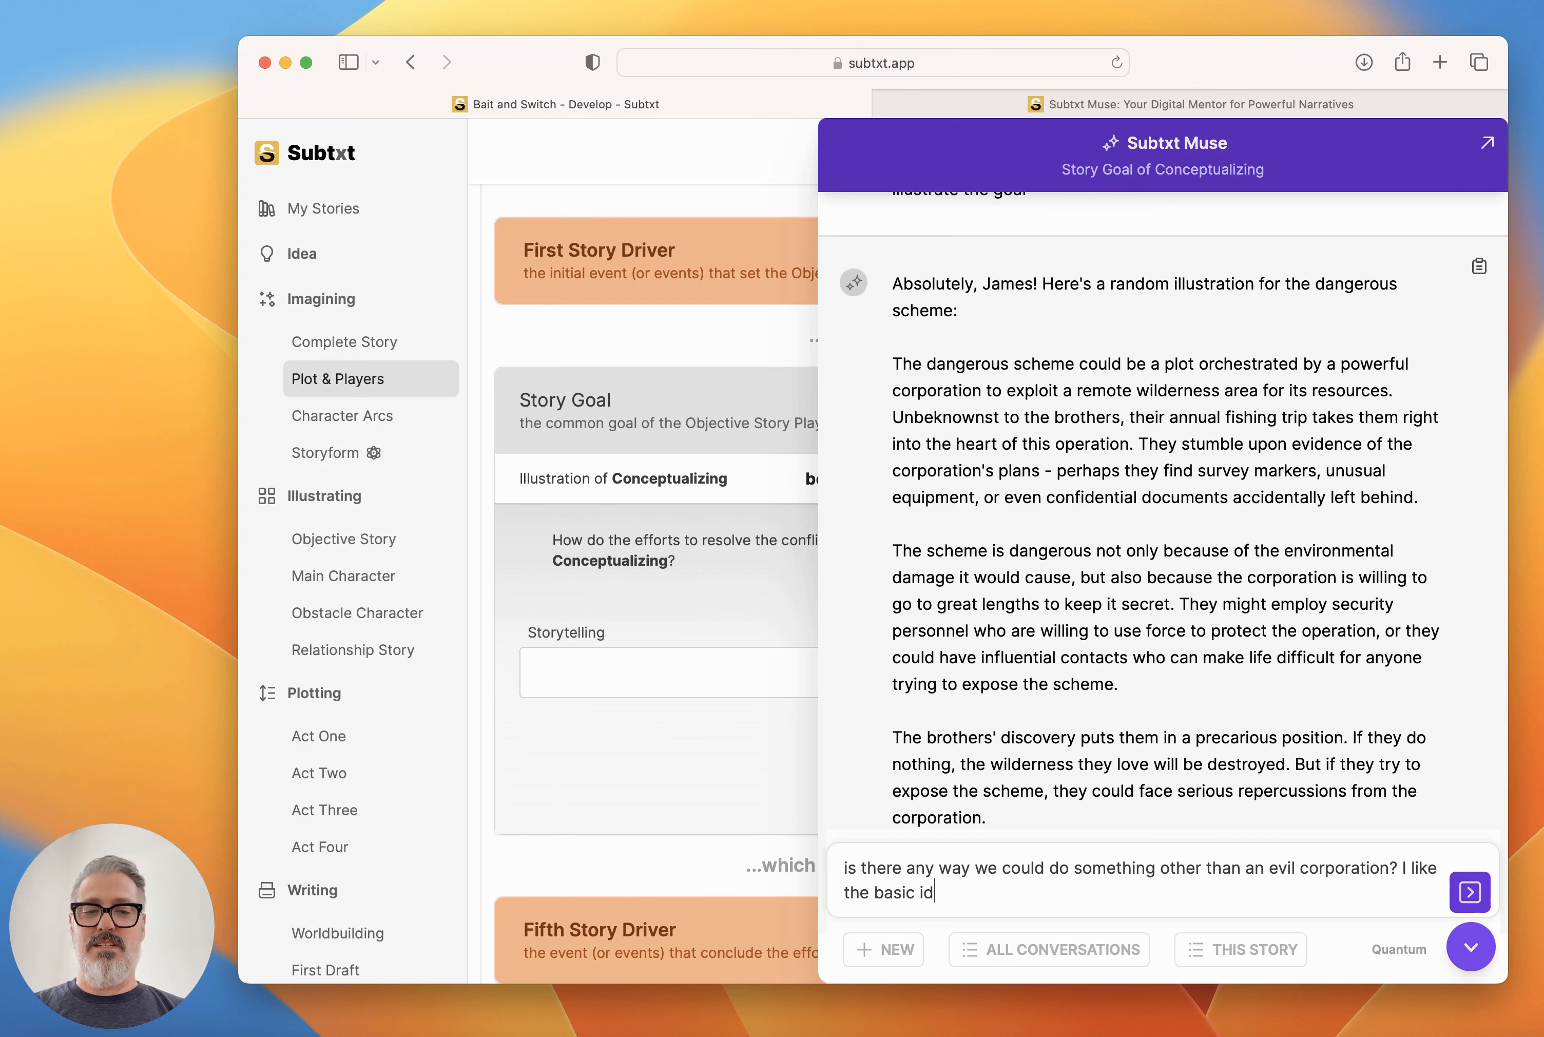
pyautogui.write('ea, but')
pyautogui.press('BackSpace')
pyautogui.press('BackSpace')
pyautogui.press('BackSpace')
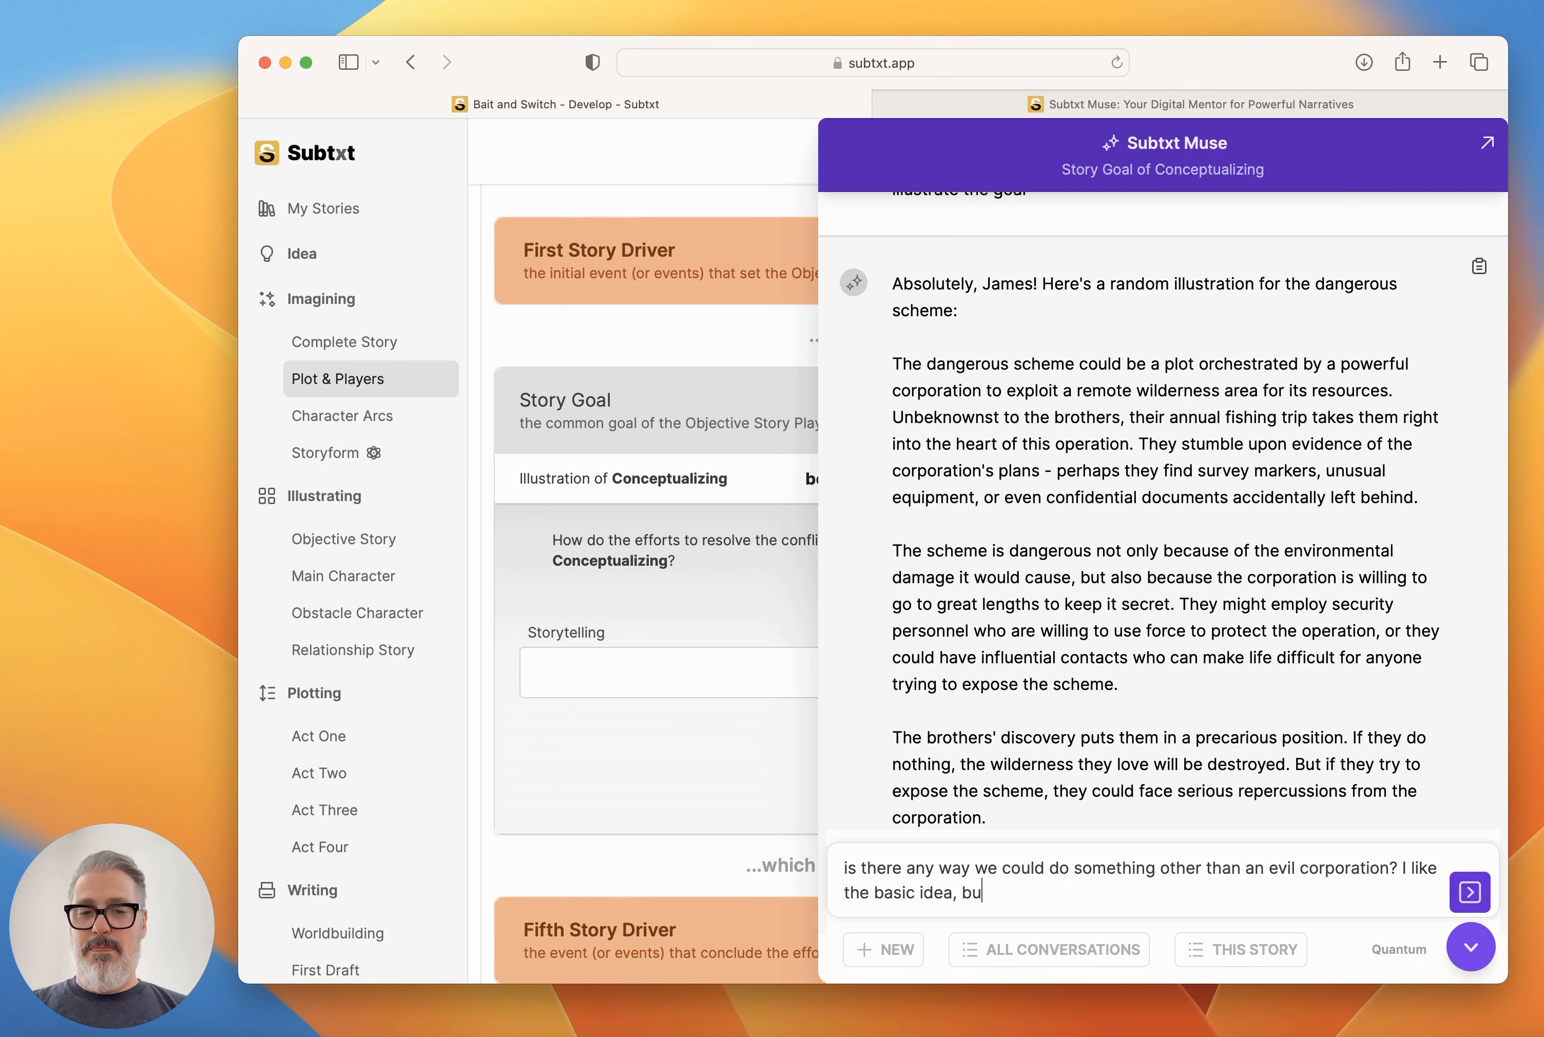
pyautogui.write('that there is something ')
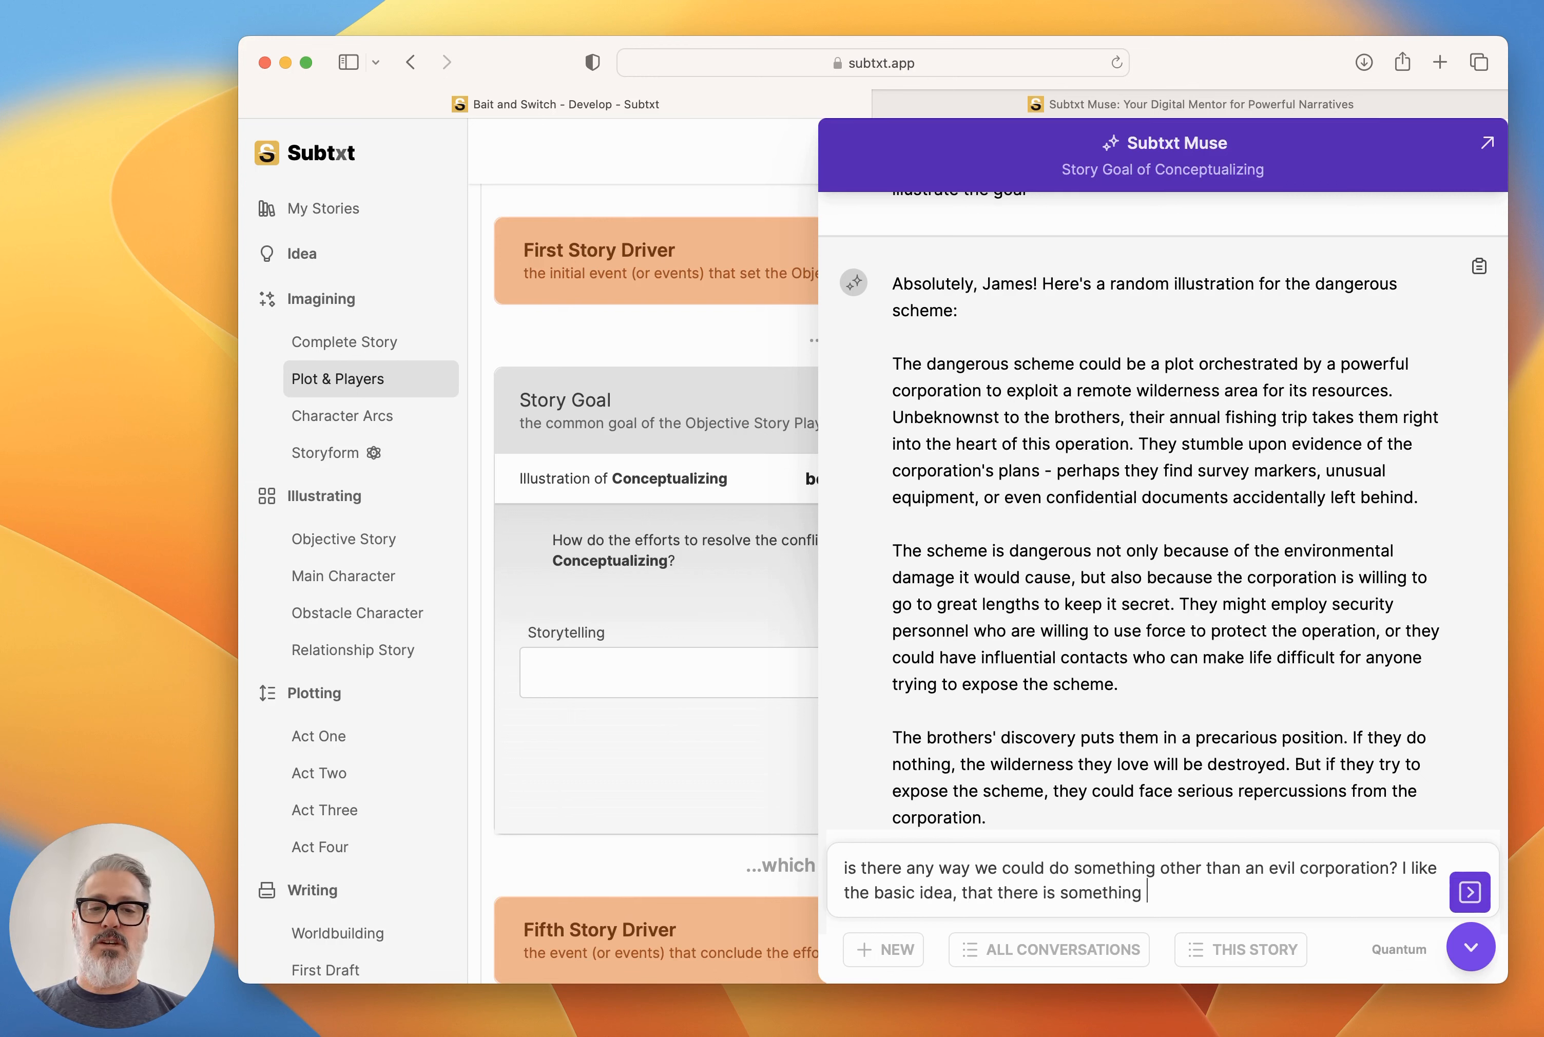
pyautogui.write('going on in the backgrou')
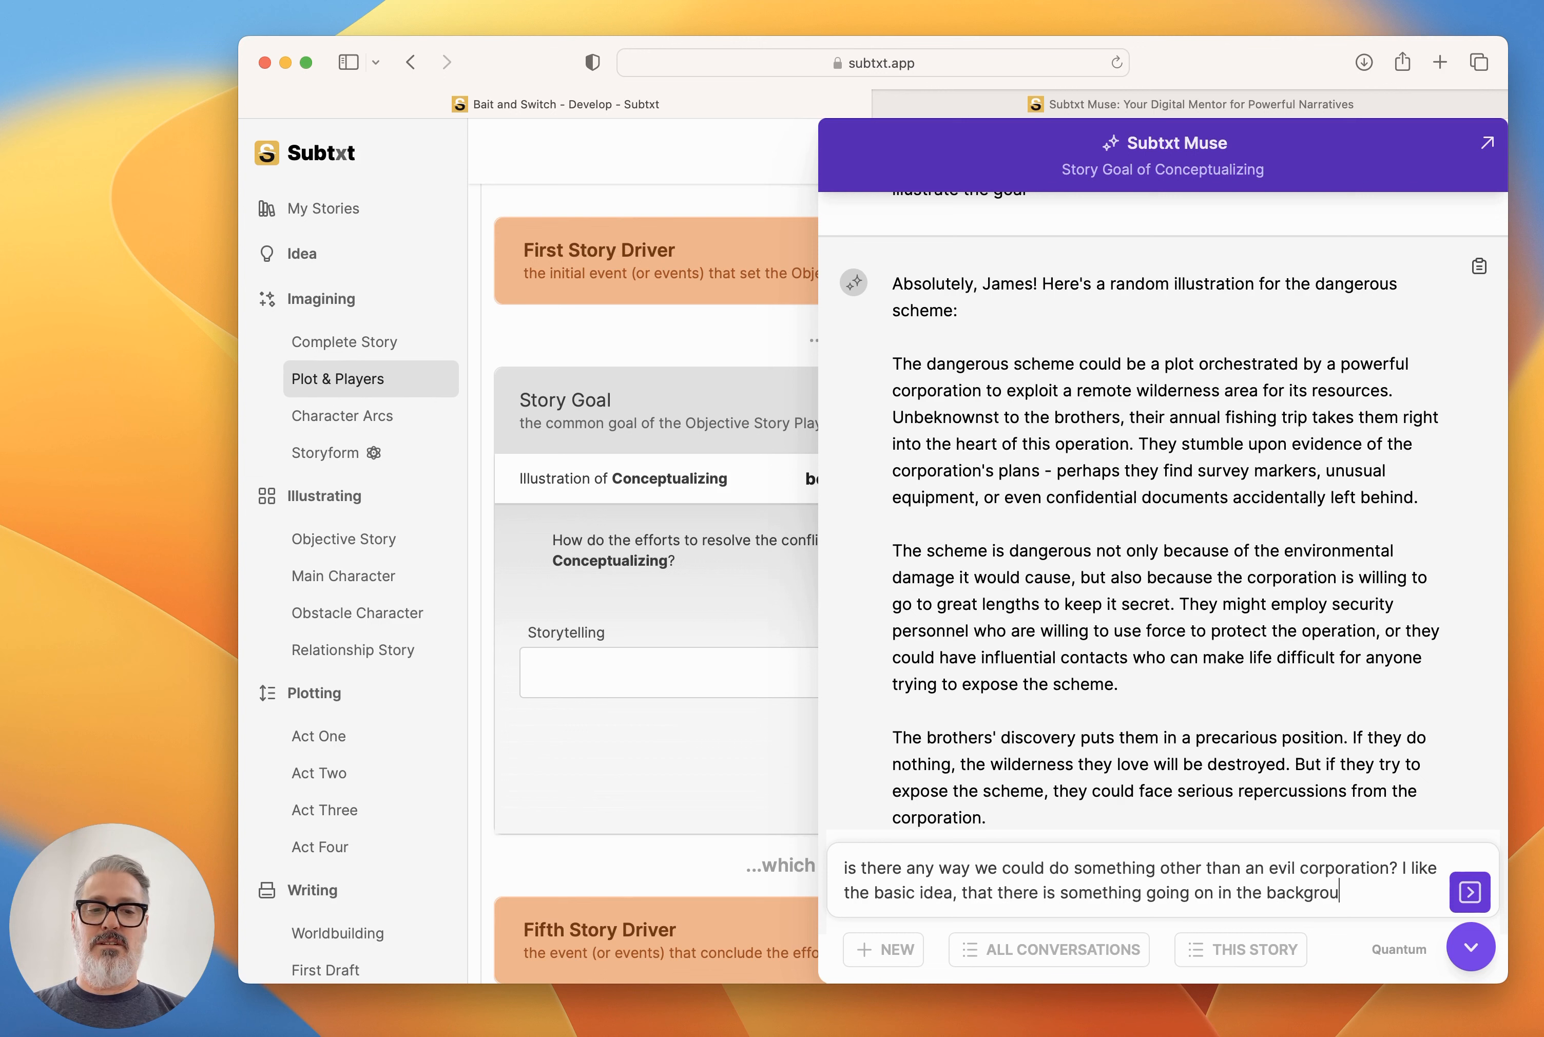
pyautogui.write('nd, but I feel li')
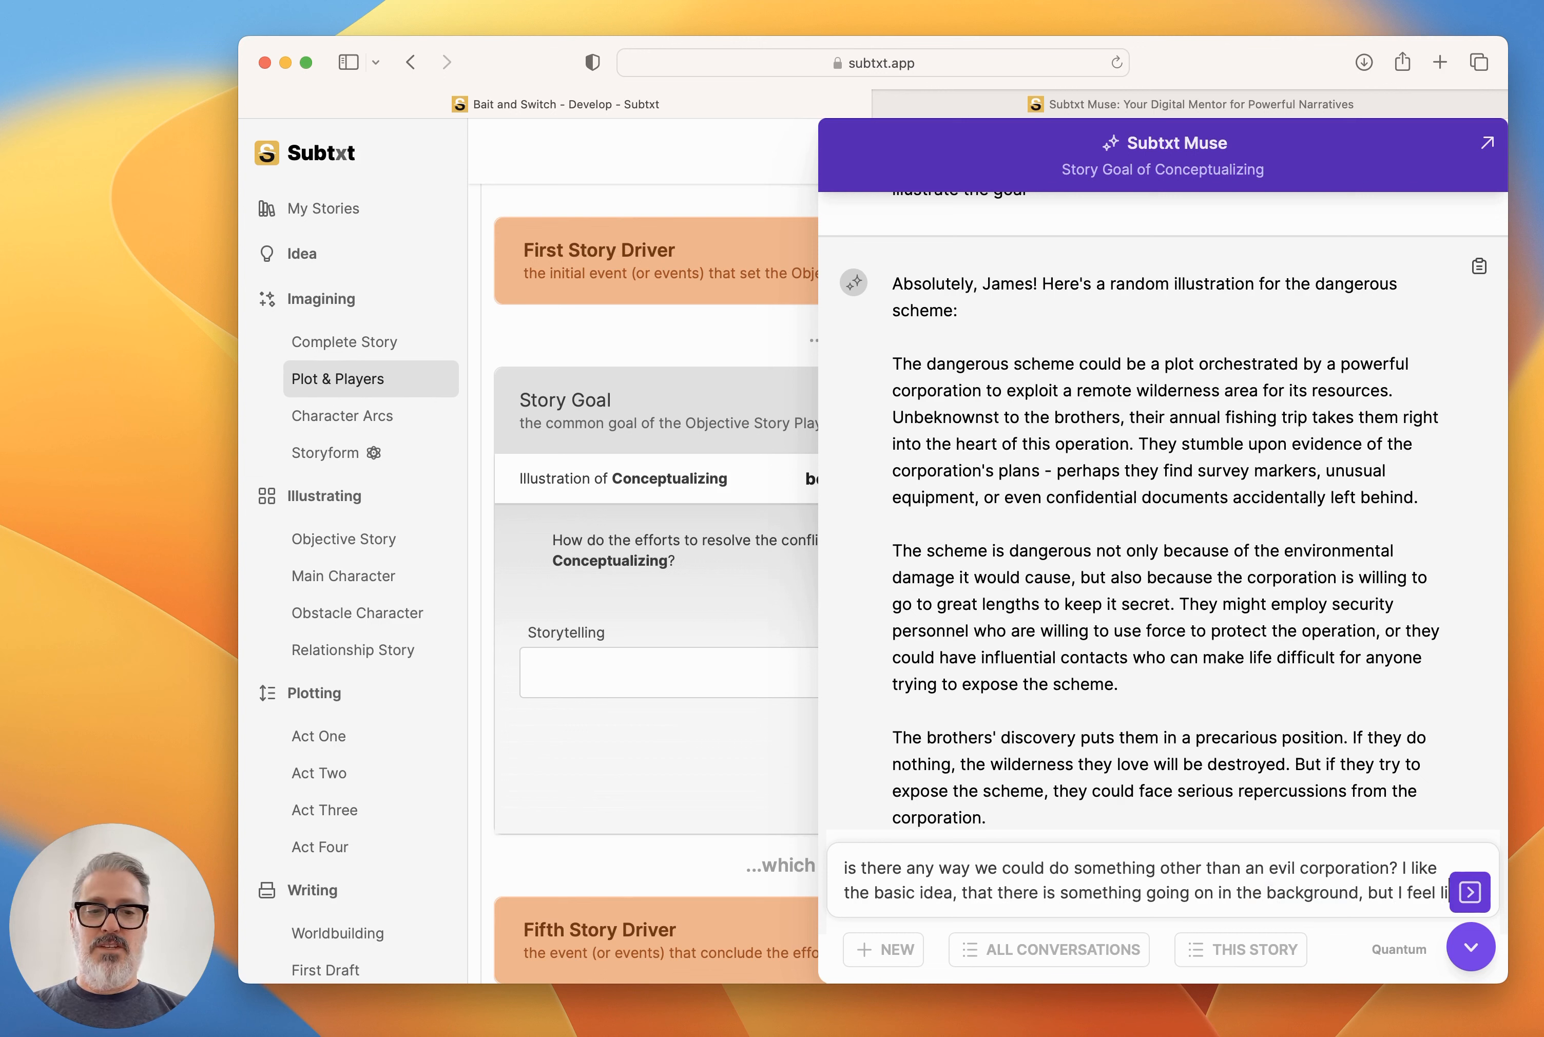
pyautogui.write("ke I've seen that o")
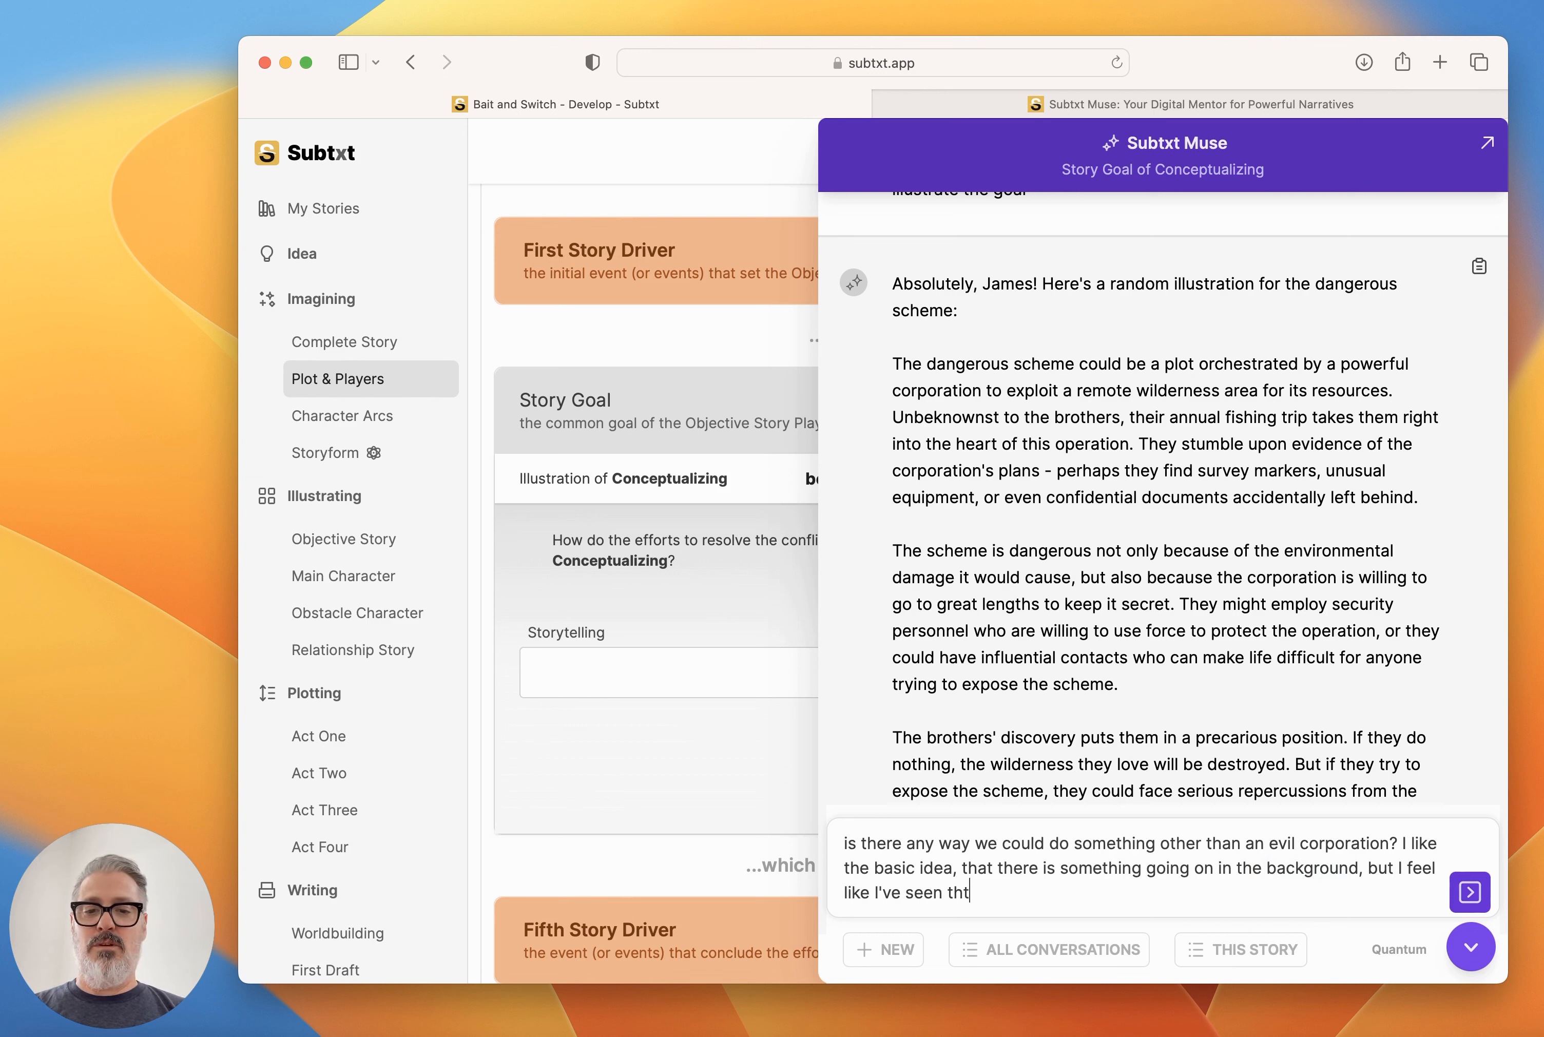
pyautogui.write('ne before')
pyautogui.press('Return')
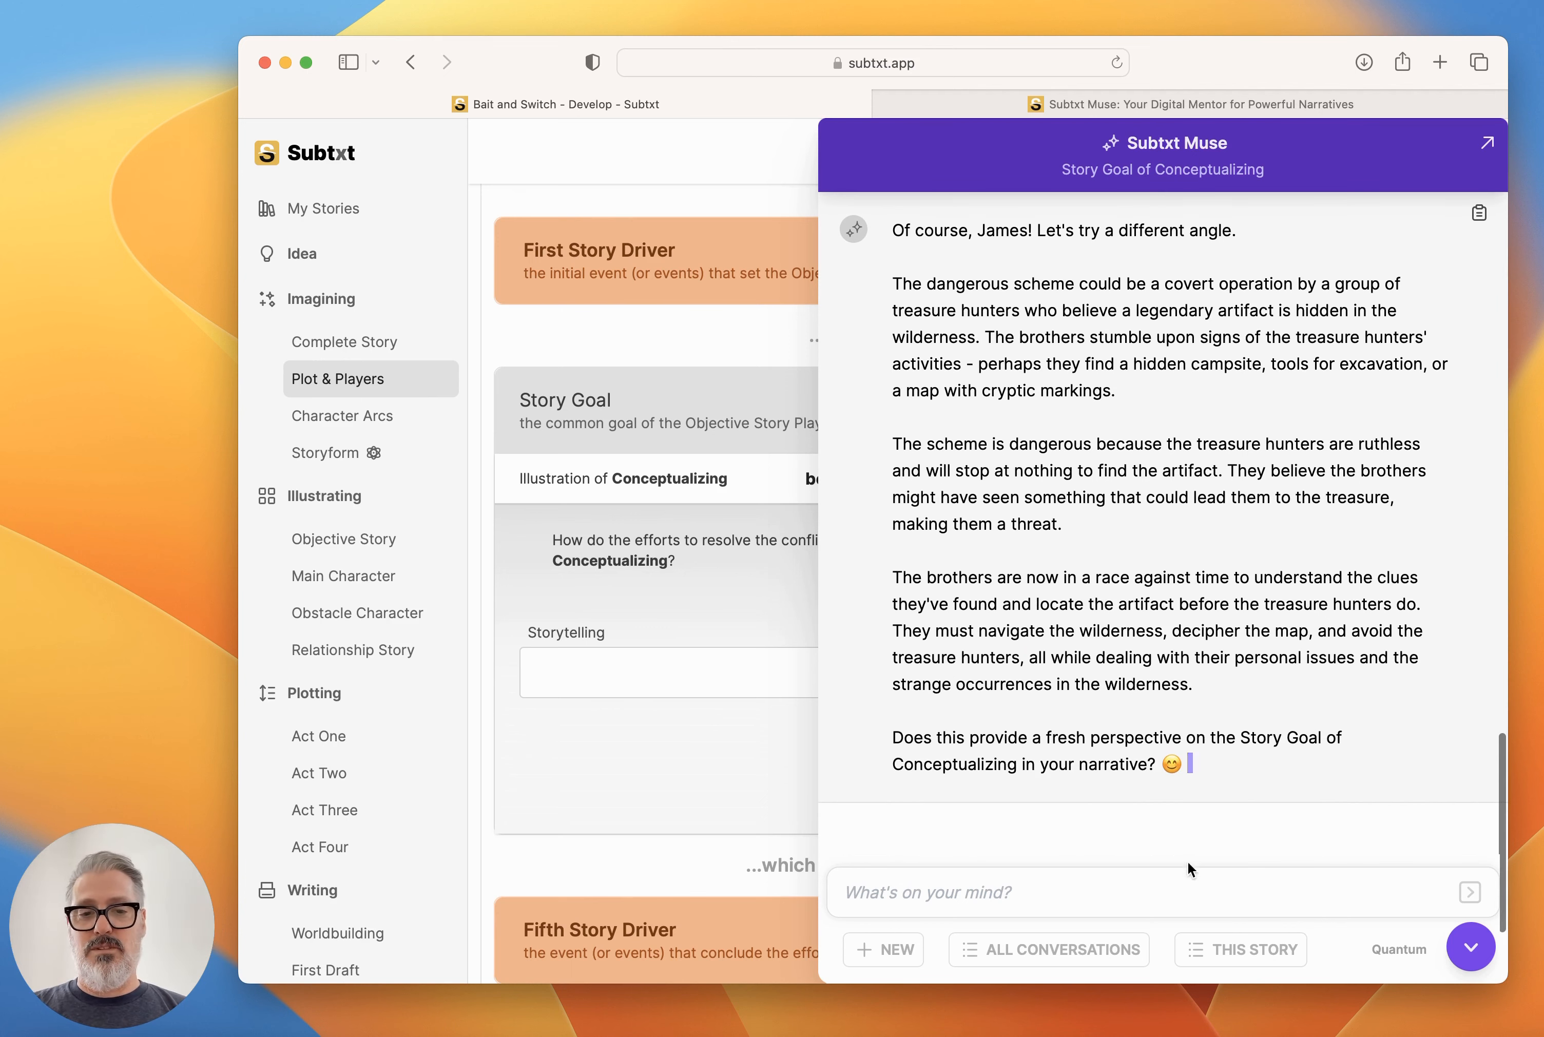
# Tell Muse that idea is great and ask for one more, unlike the others and more aligned with the story's Supernatural Thriller aspect.
pyautogui.write('yeah, th')
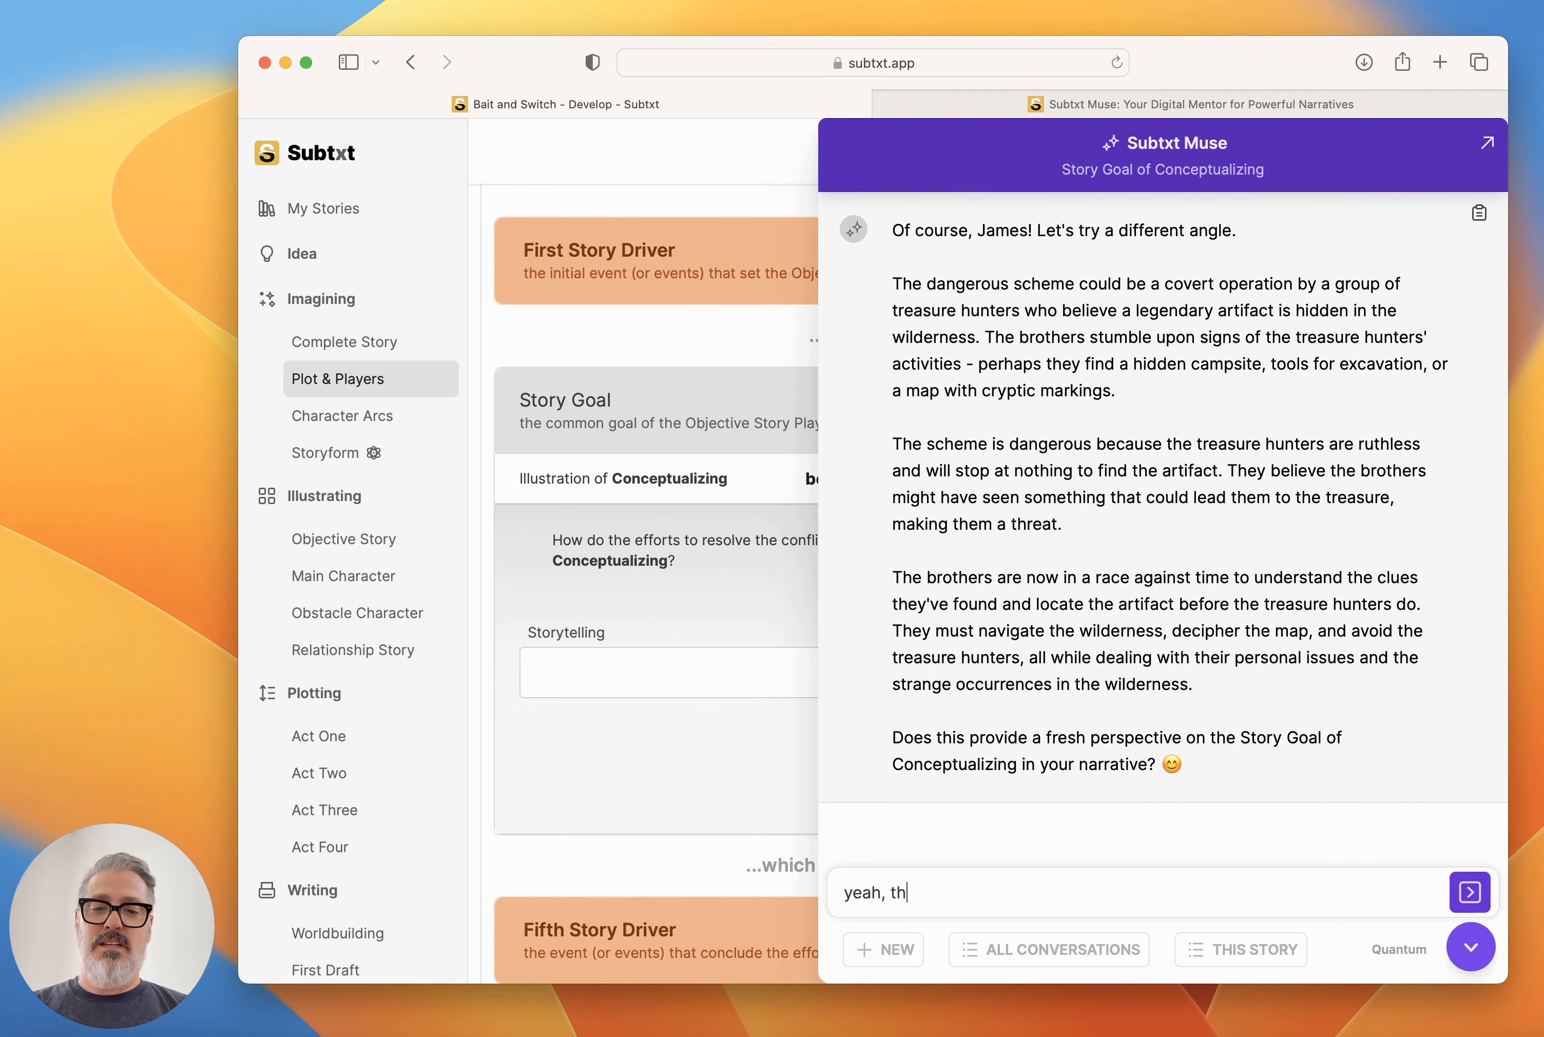
pyautogui.write("at's")
pyautogui.press('BackSpace')
pyautogui.press('BackSpace')
pyautogui.write('one is g')
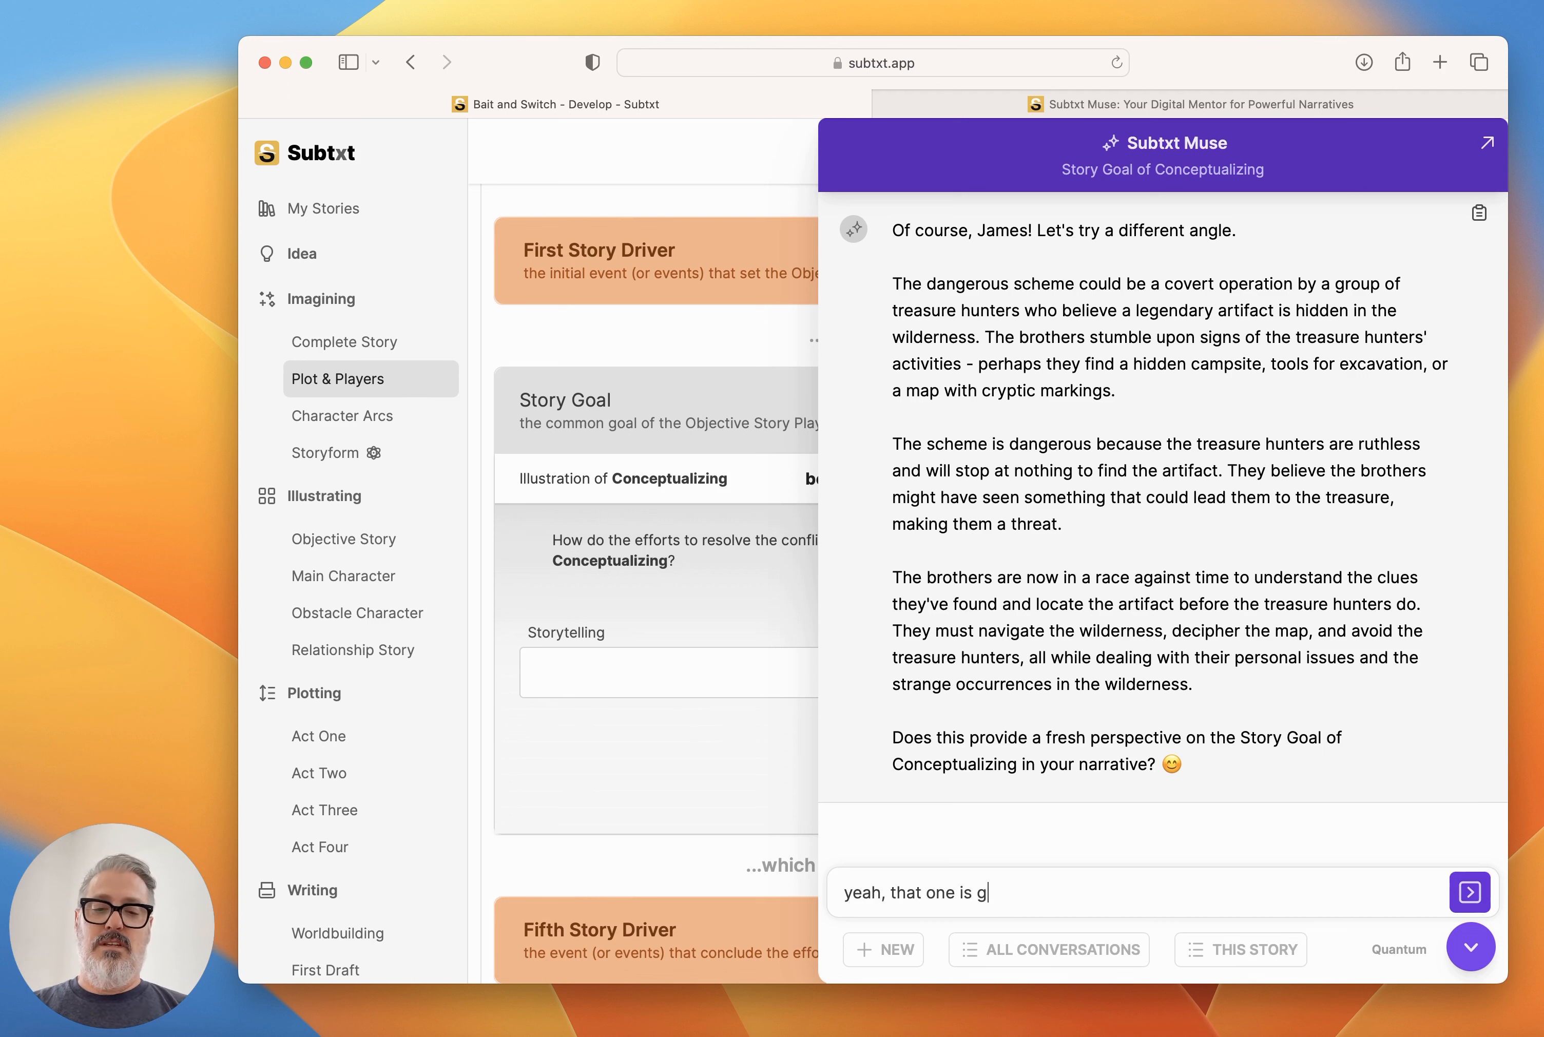
pyautogui.write('reat - how about one')
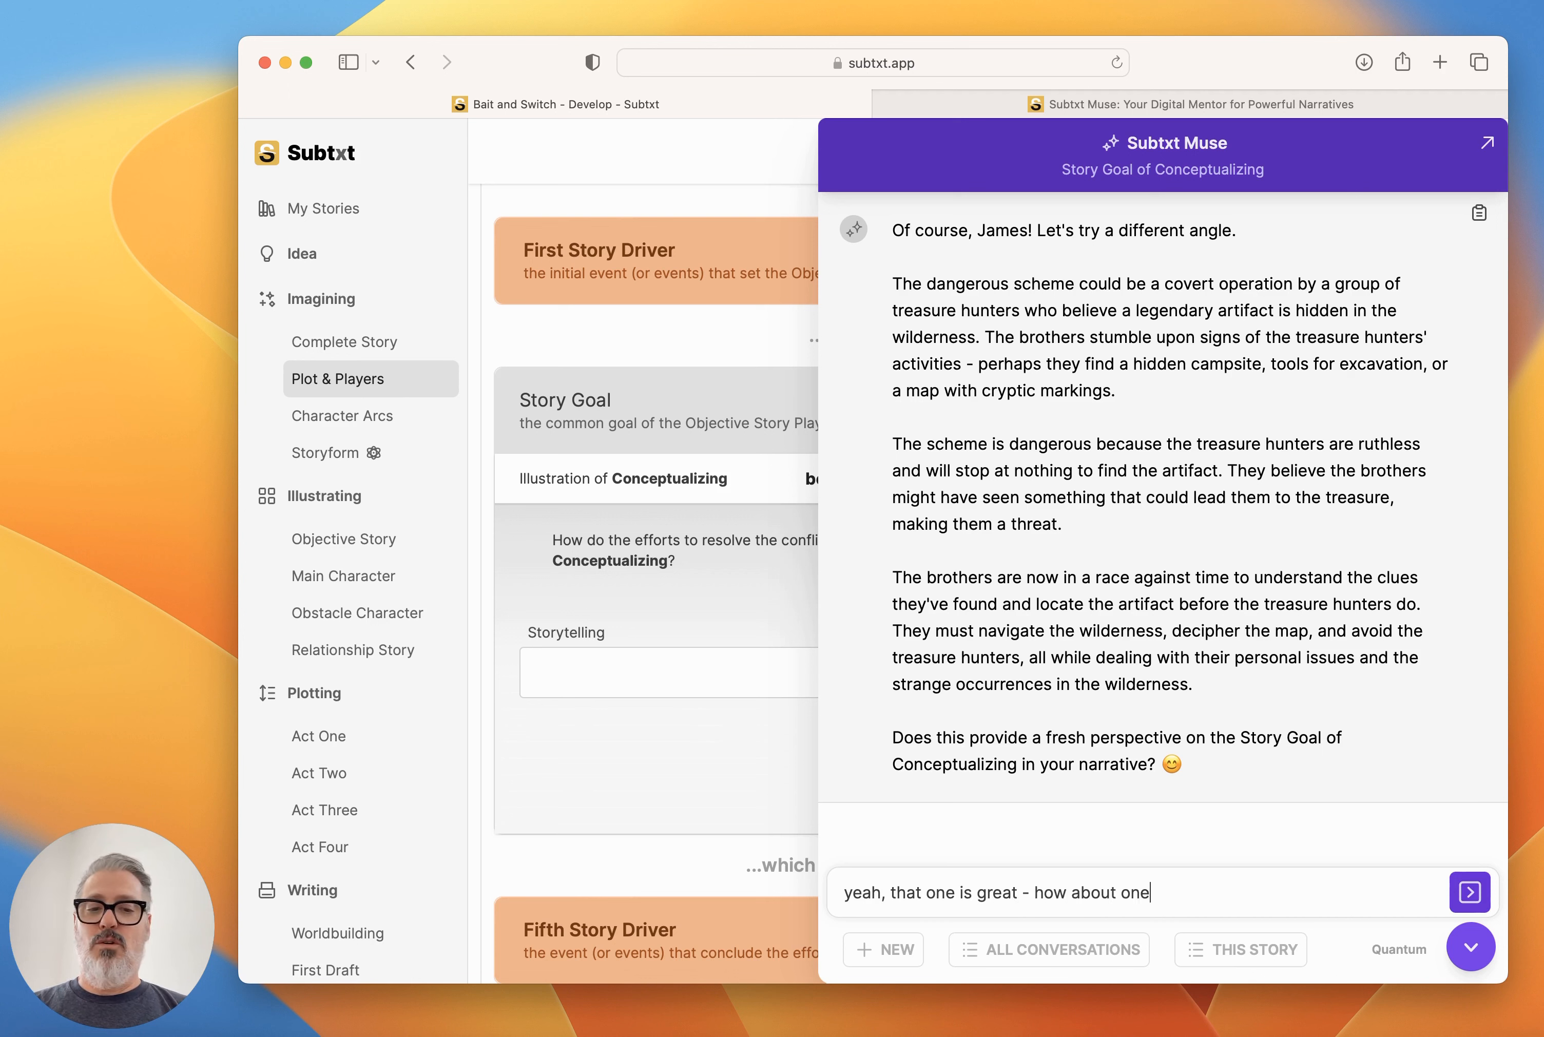
pyautogui.write(' more thats no')
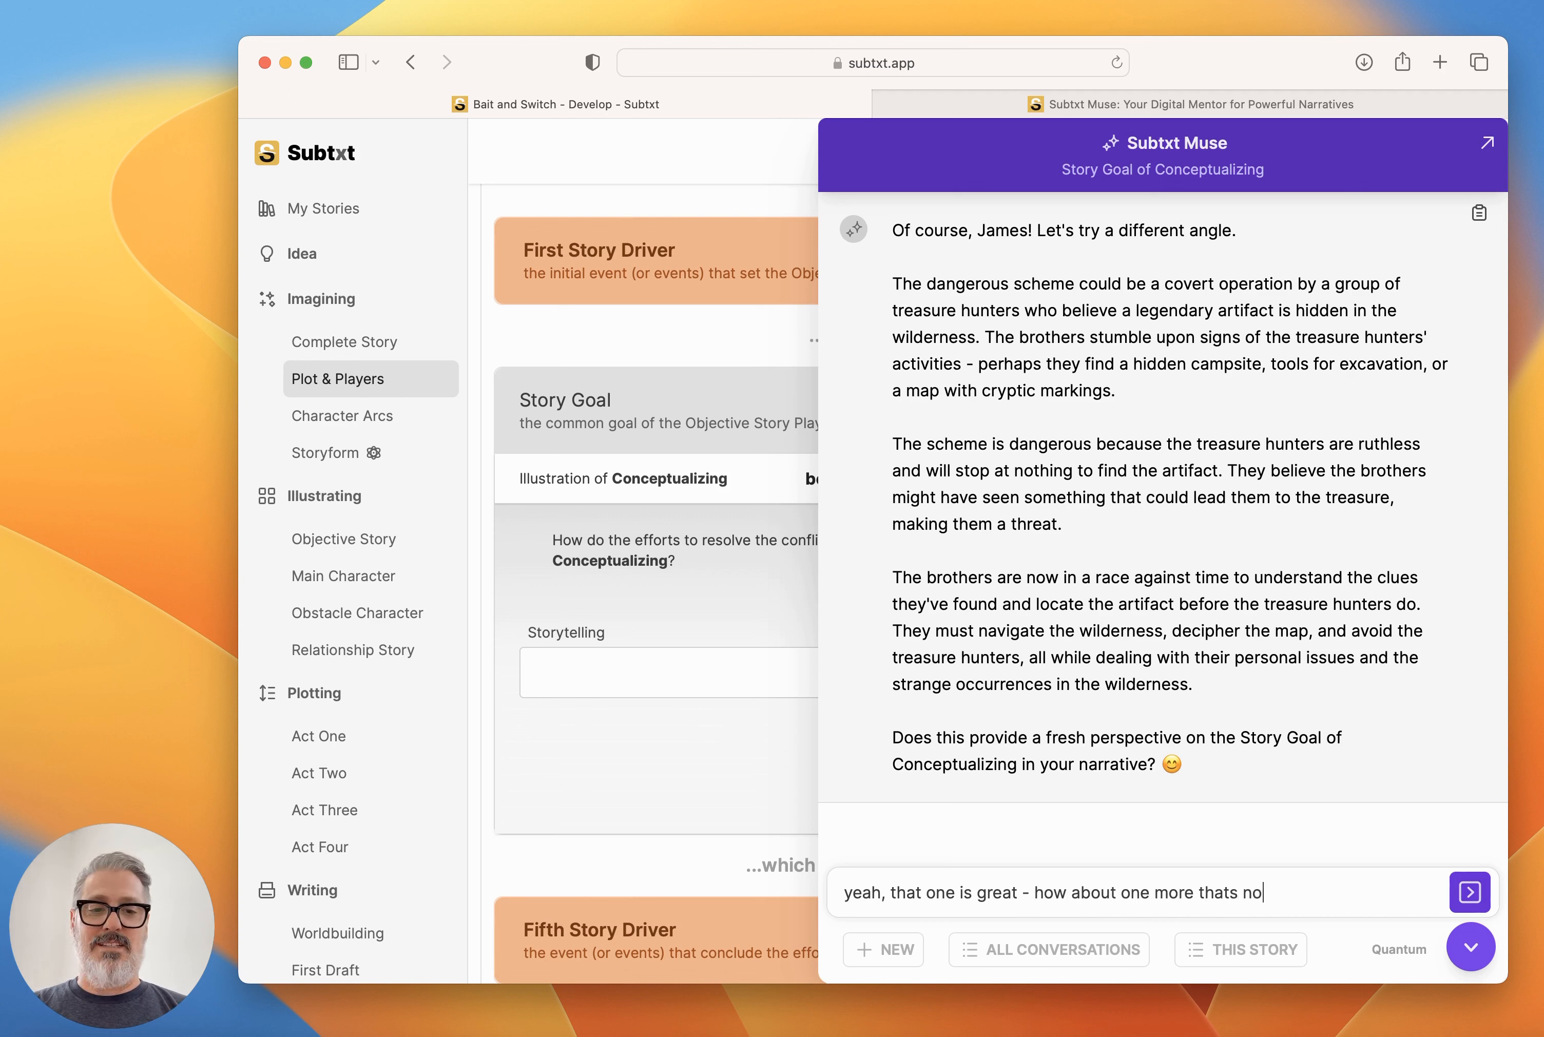
pyautogui.write('t like any of those other AND')
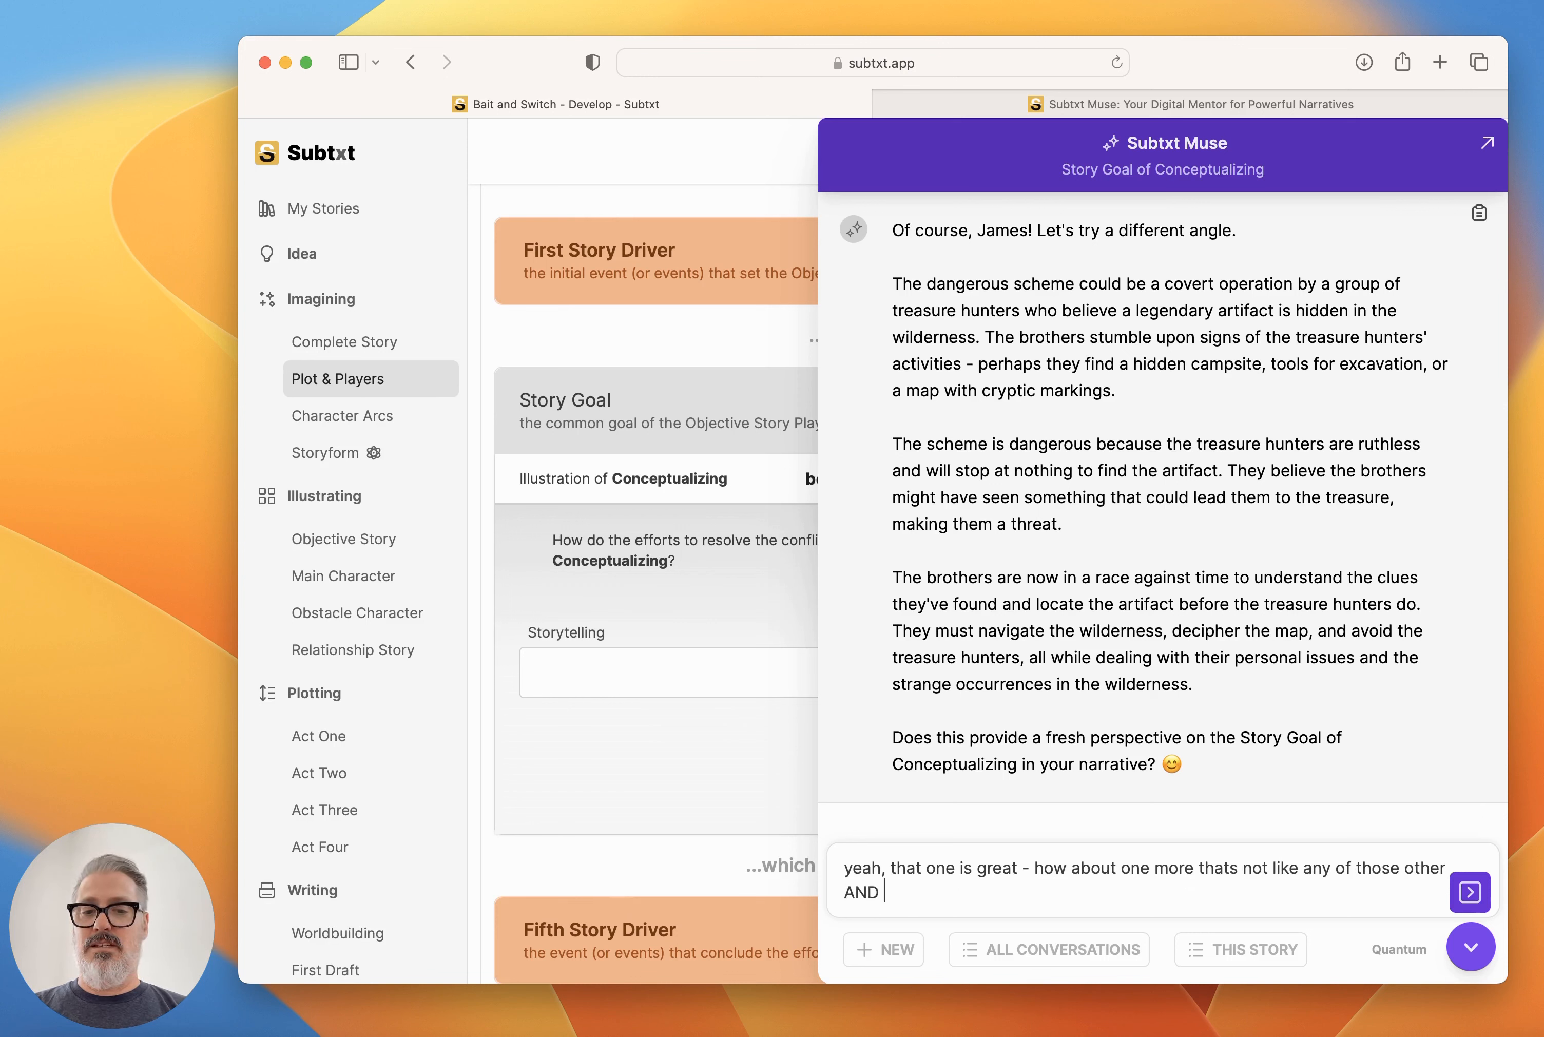
pyautogui.write(' is more aligned w')
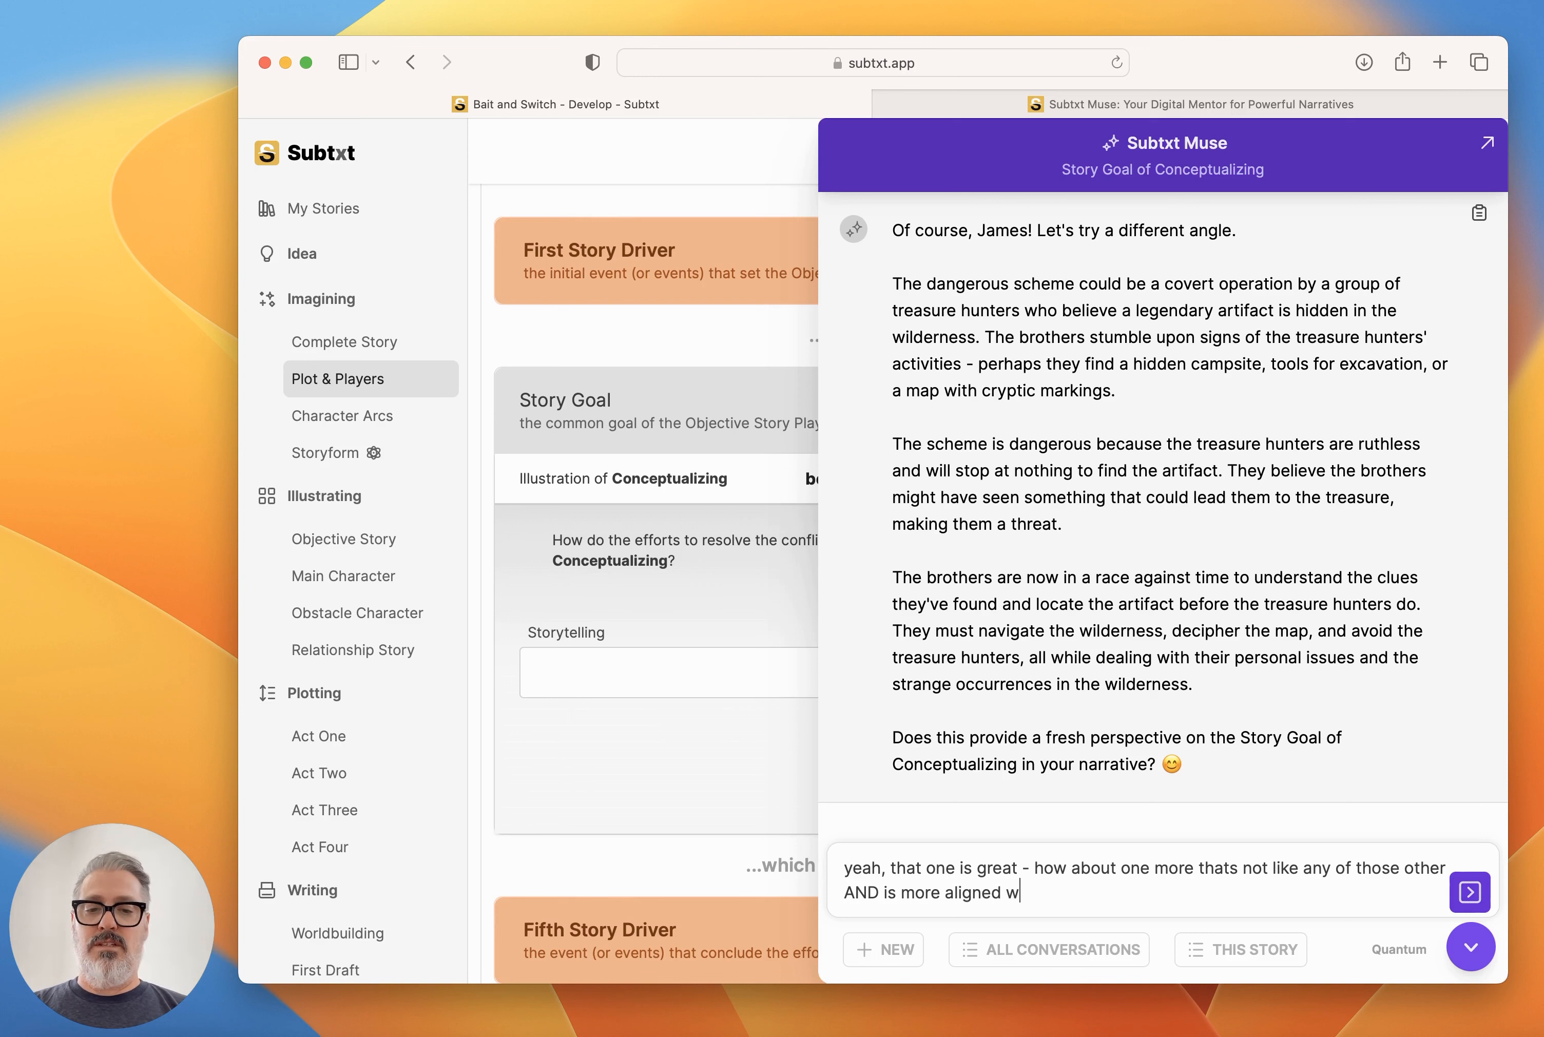
pyautogui.write('ith the Supernat')
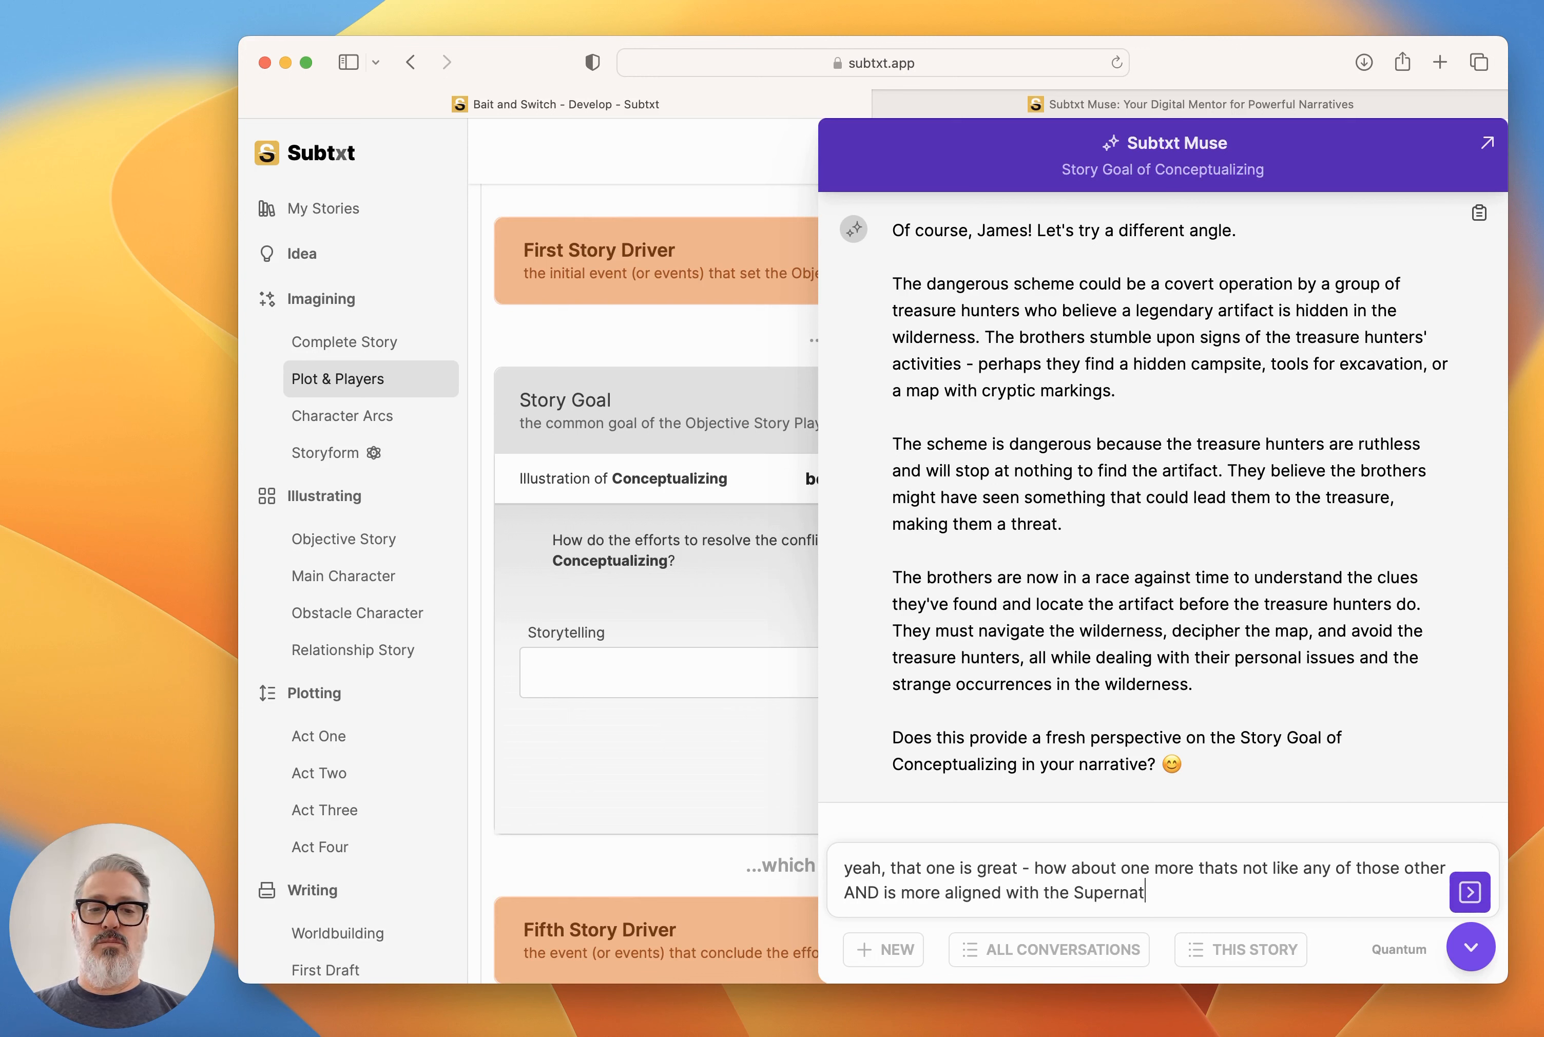
pyautogui.write('ural Thrille')
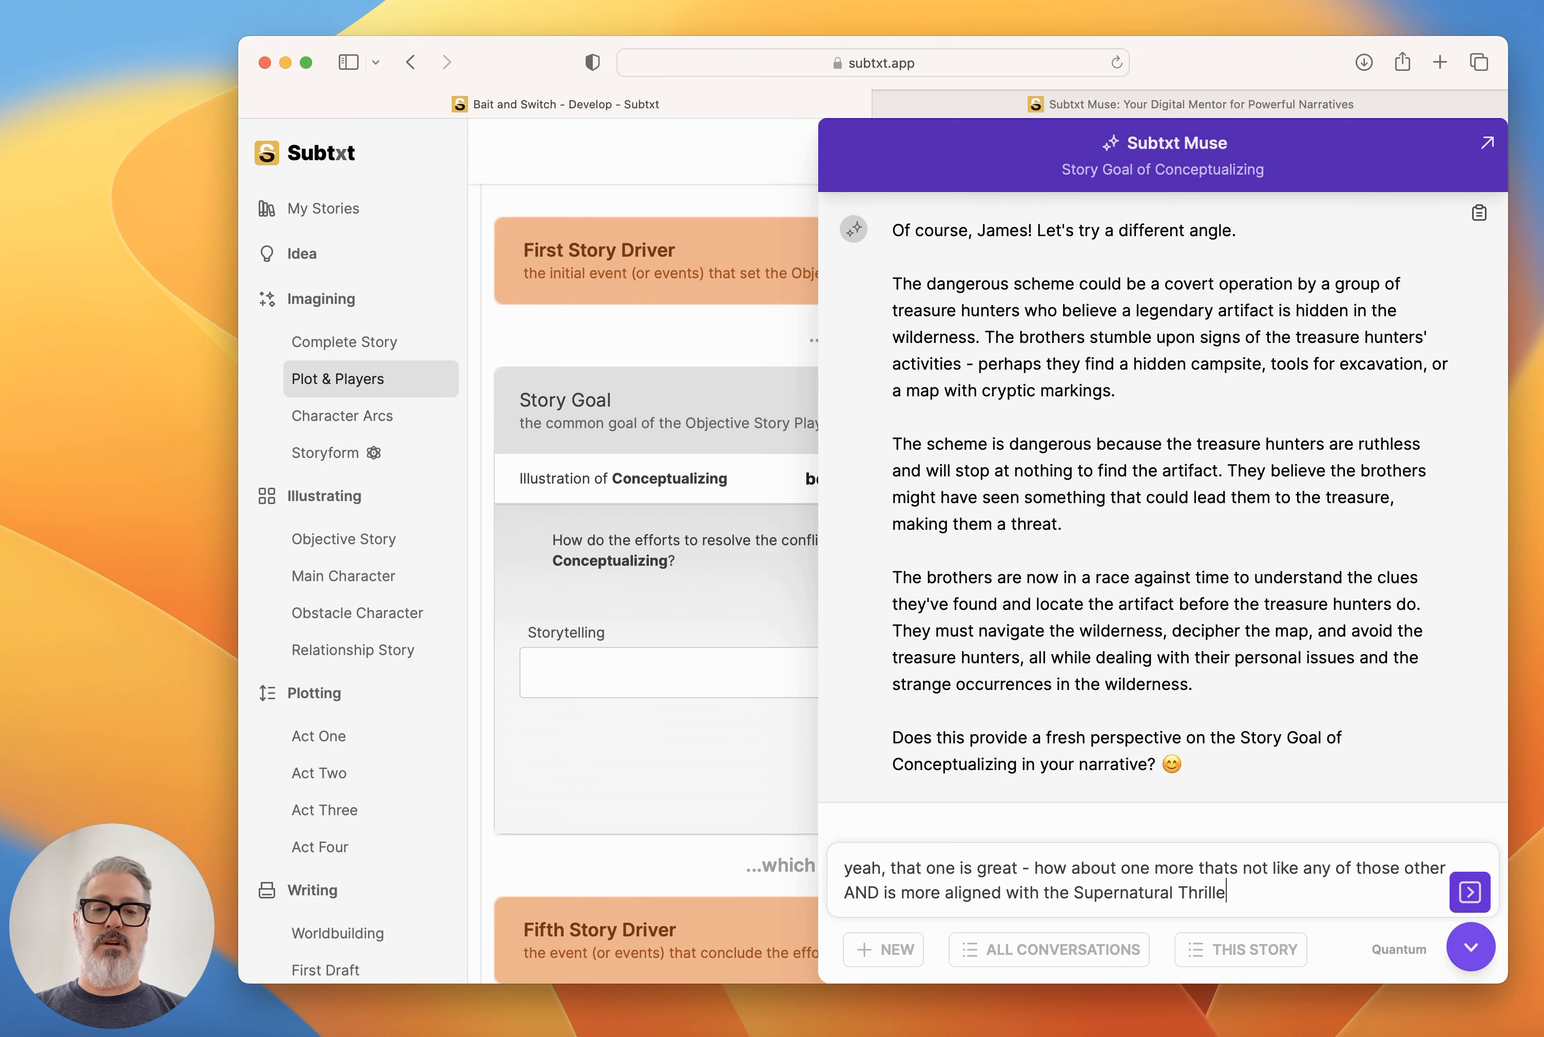
pyautogui.write('r aspect of the story')
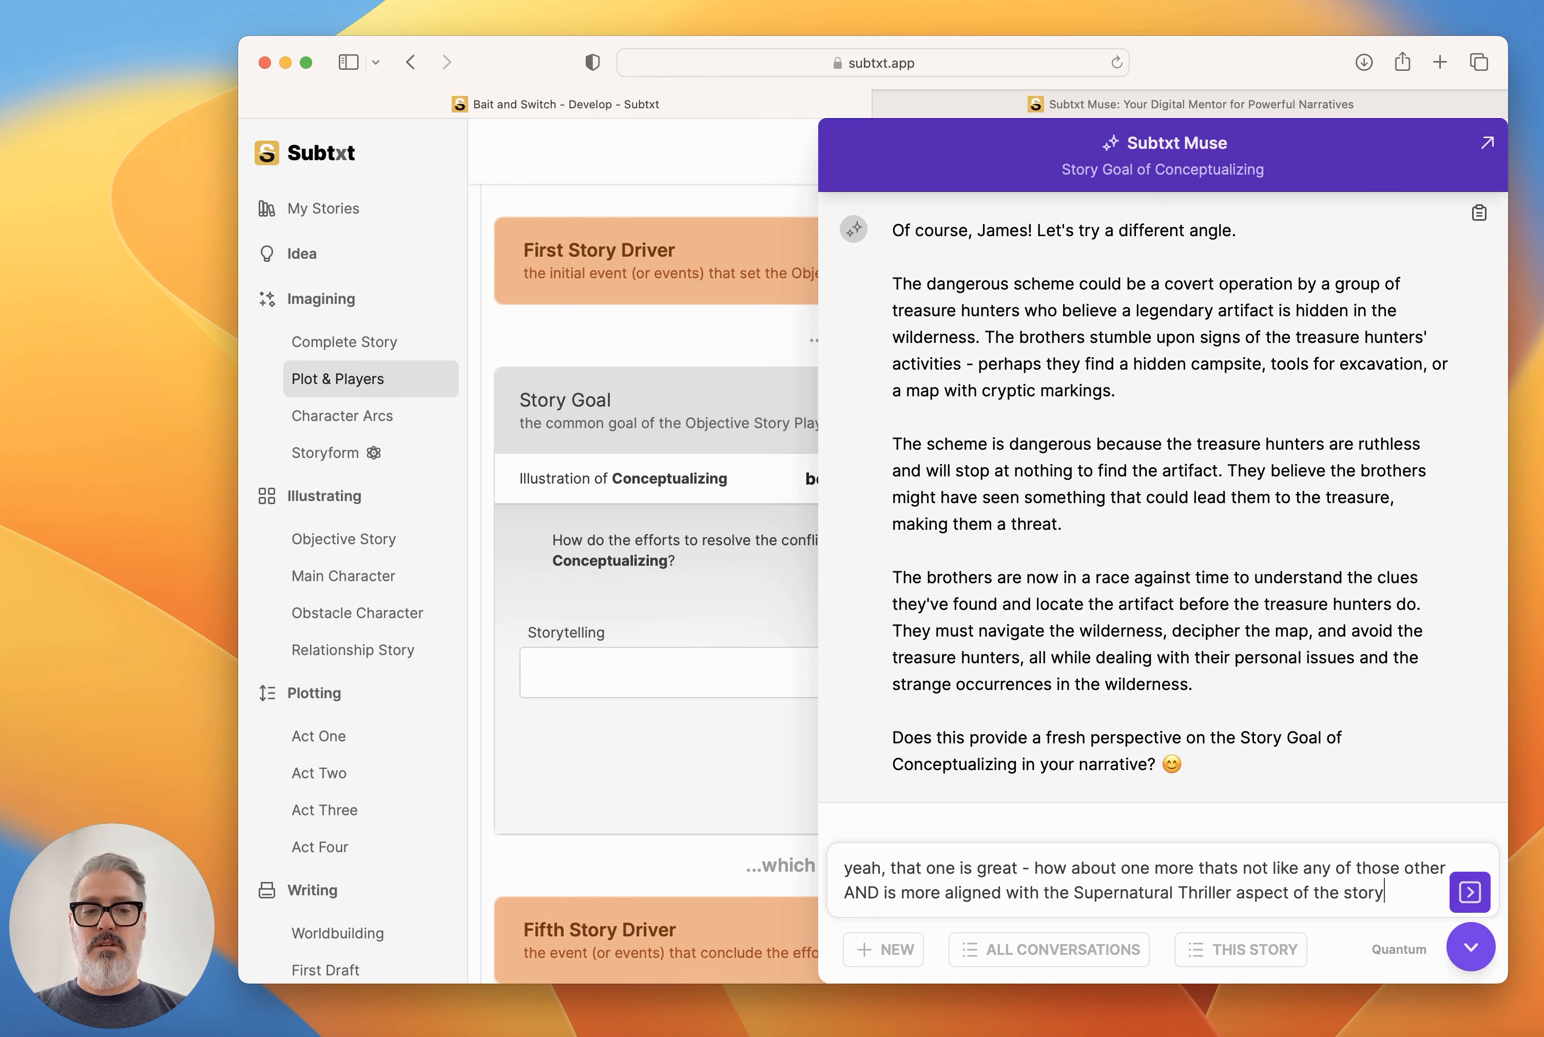
pyautogui.press('Return')
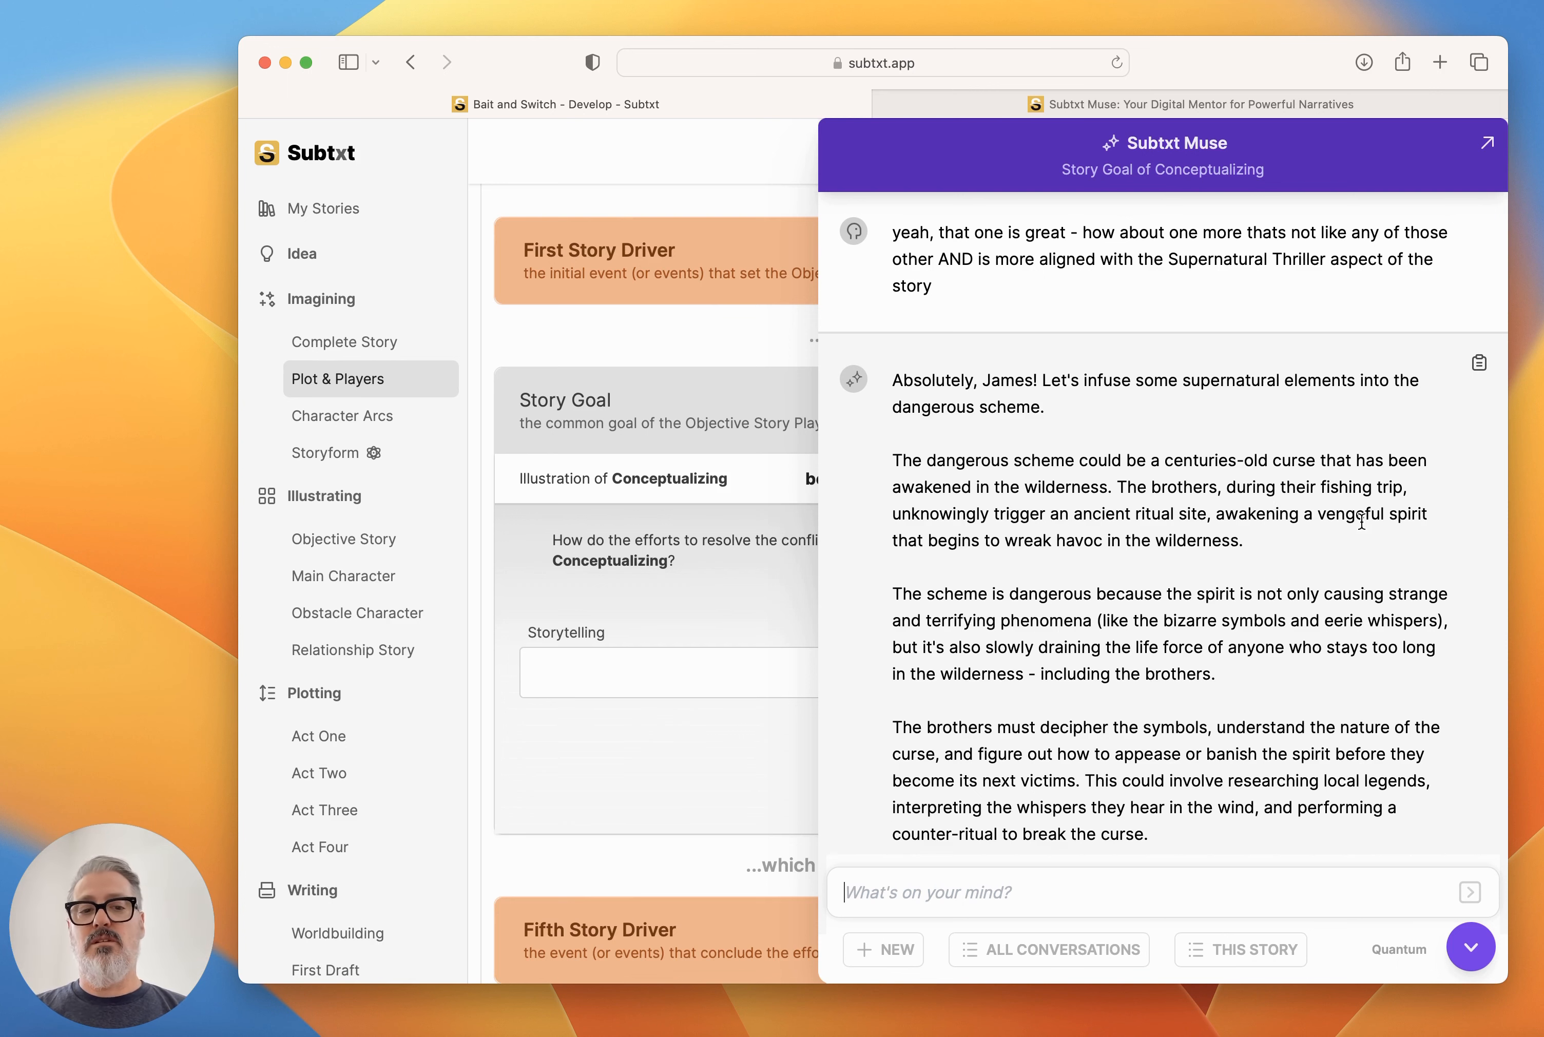
# Copy Muse's reply about the centuries-old curse and vengeful spirit into the Story Goal's Storytelling.
pyautogui.scroll(-5, 1362, 521)
pyautogui.scroll(3, 1362, 526)
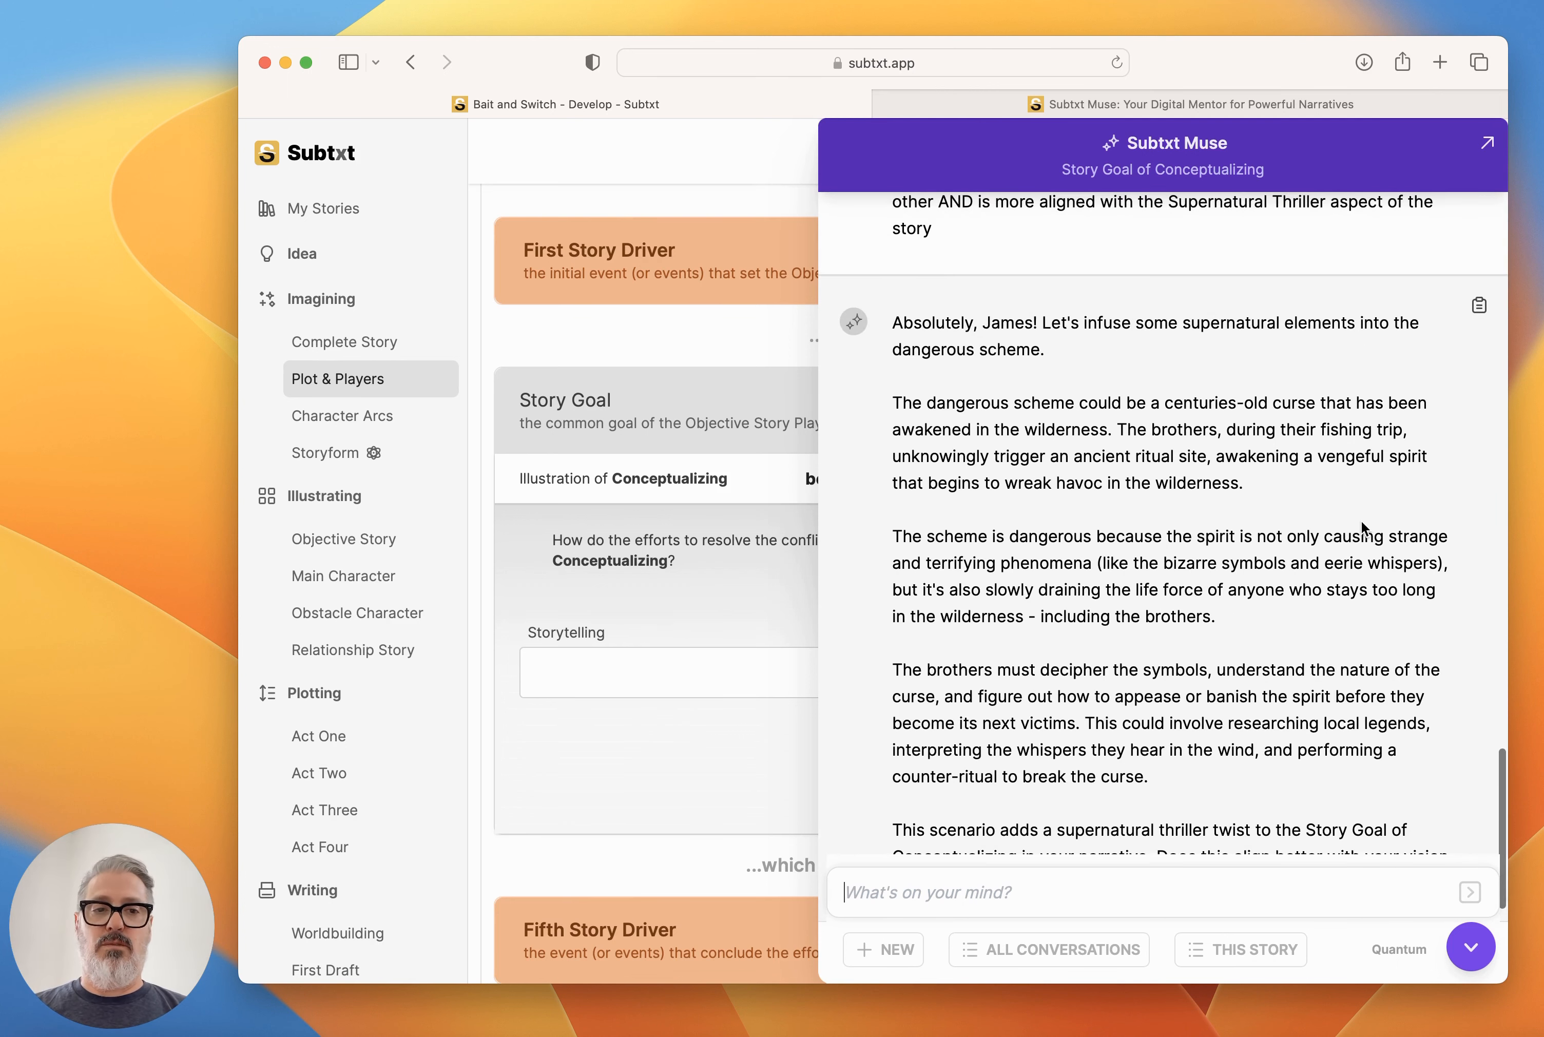
pyautogui.click(1471, 947)
pyautogui.click(678, 674)
pyautogui.press('super+v')
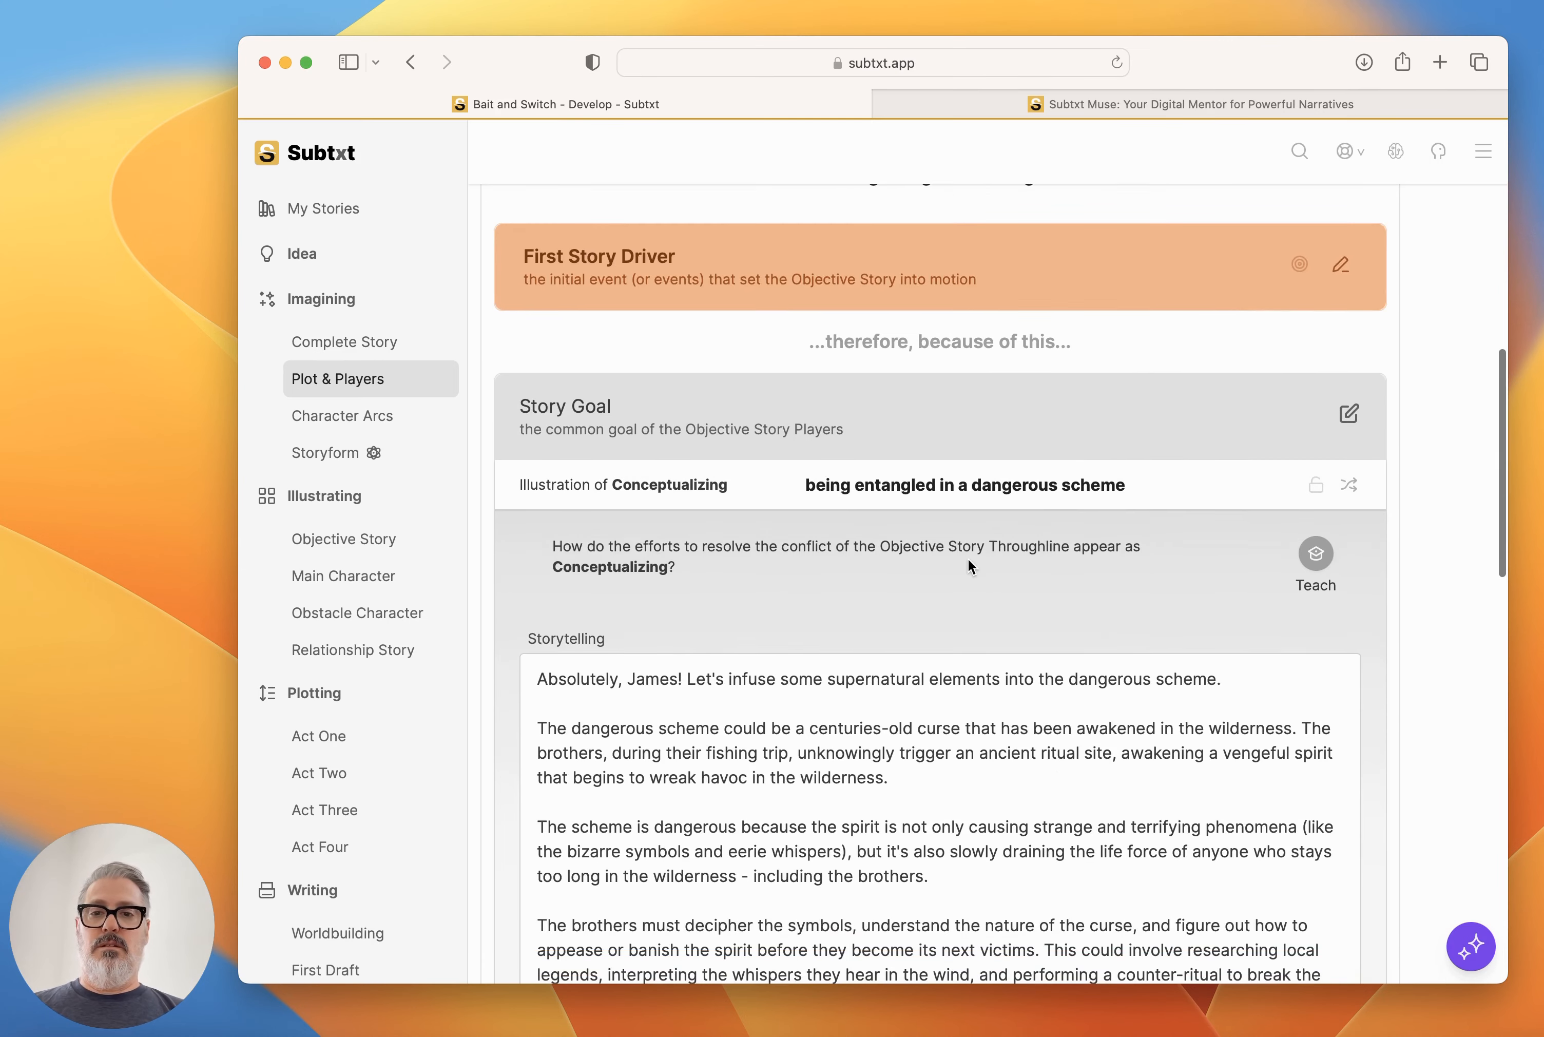
# Trim Muse's conversational opening line and closing remark from the Story Goal's Storytelling, keeping only the three curse paragraphs.
pyautogui.scroll(-6, 968, 558)
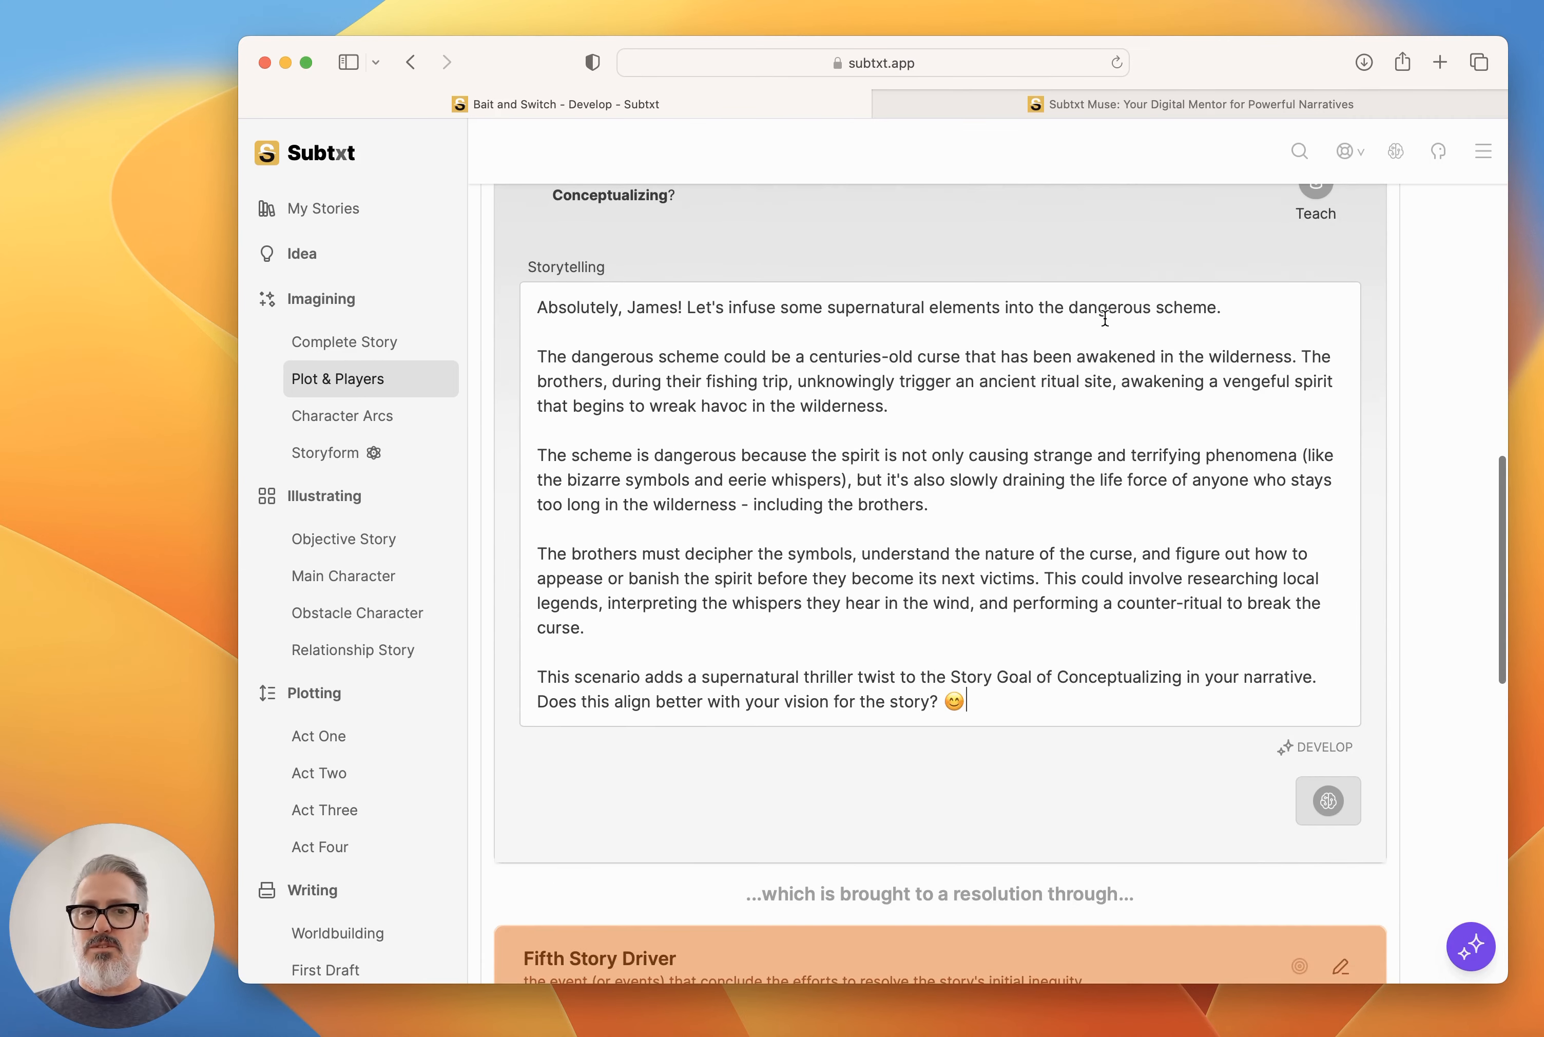
pyautogui.press('super+a')
pyautogui.click(1086, 311)
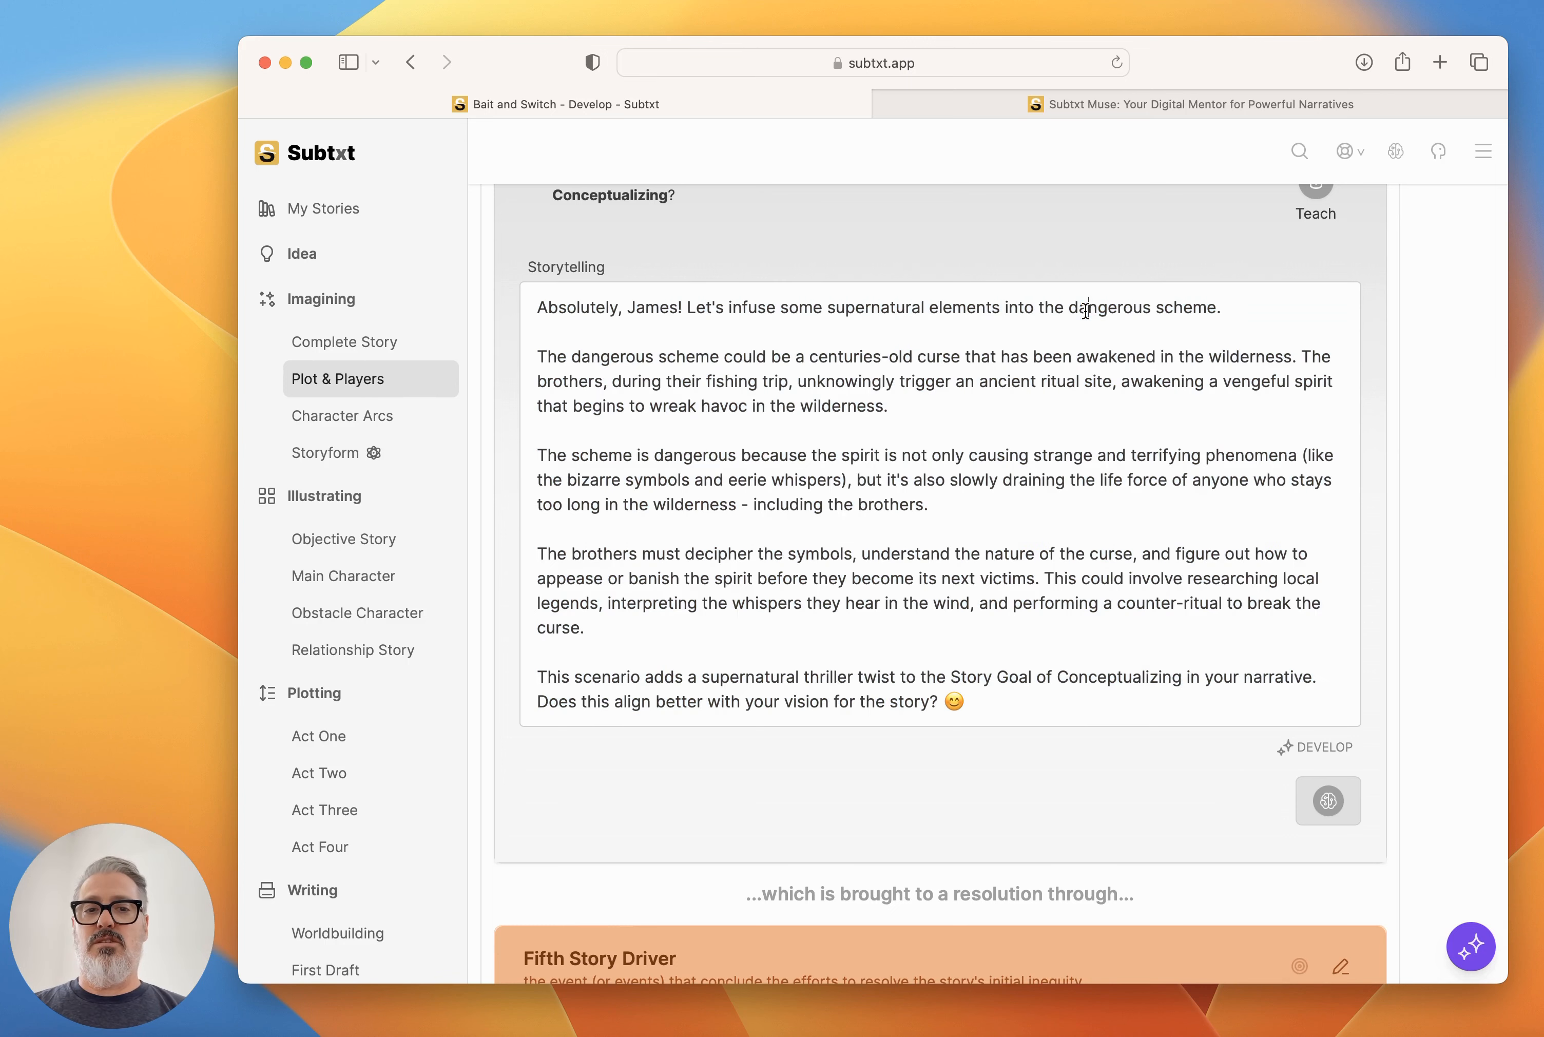
pyautogui.moveTo(1238, 306); pyautogui.dragTo(457, 249)
pyautogui.press('BackSpace')
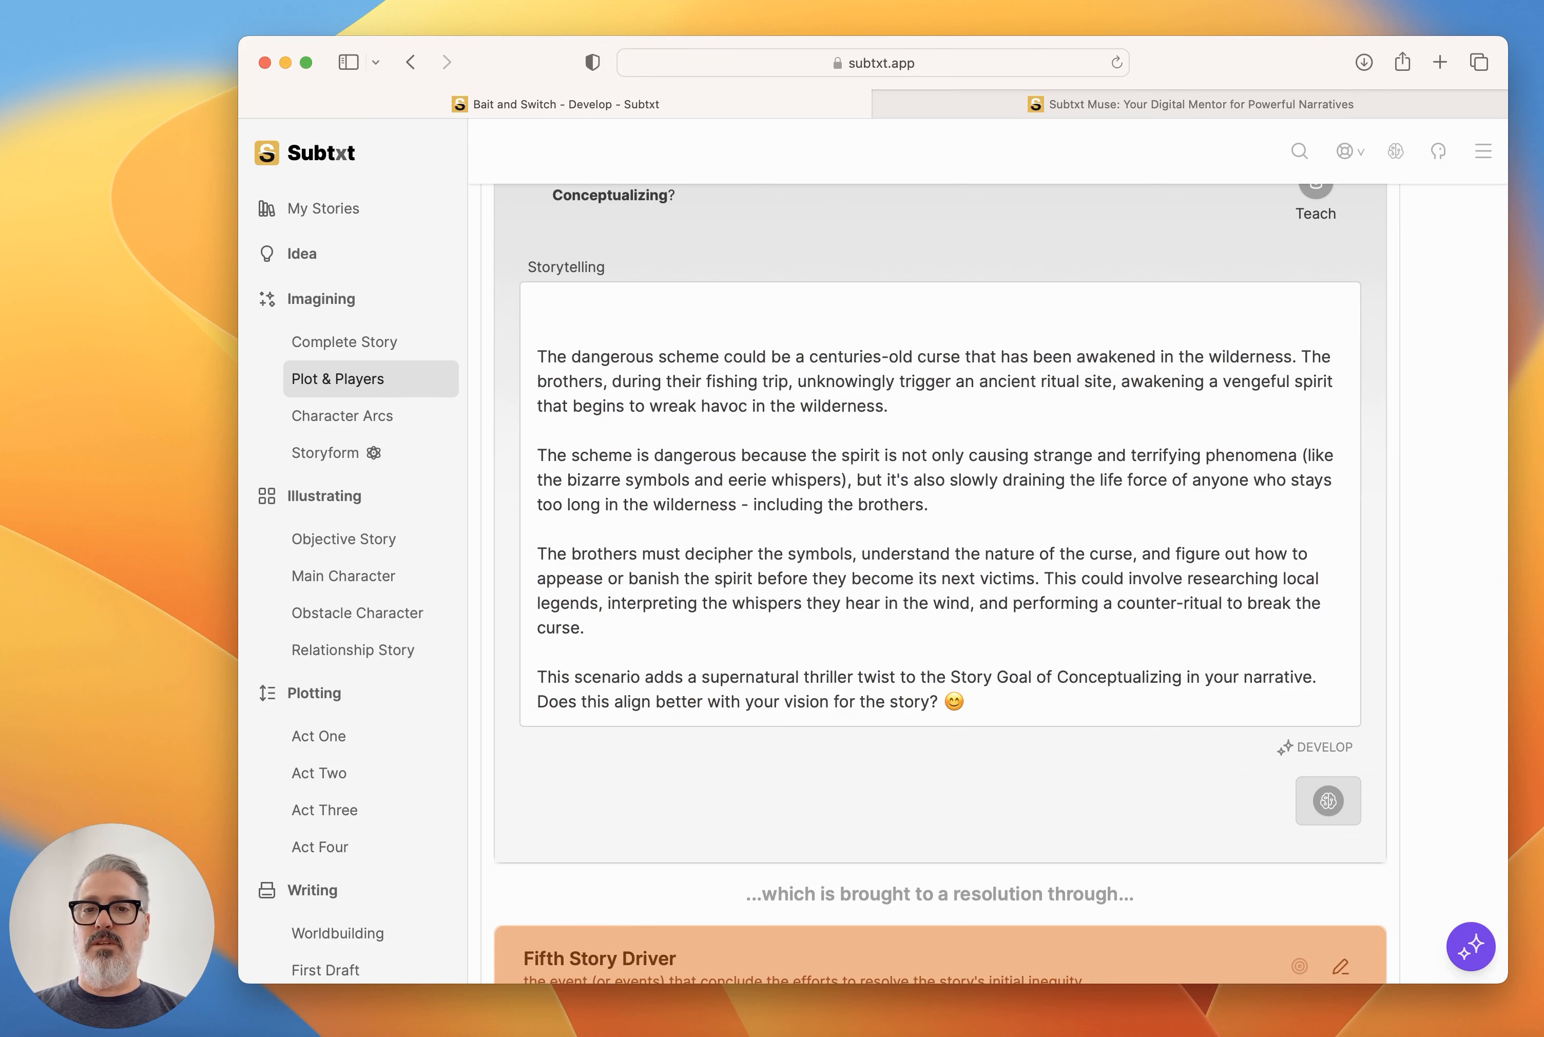
pyautogui.press('BackSpace')
pyautogui.press('BackSpace')
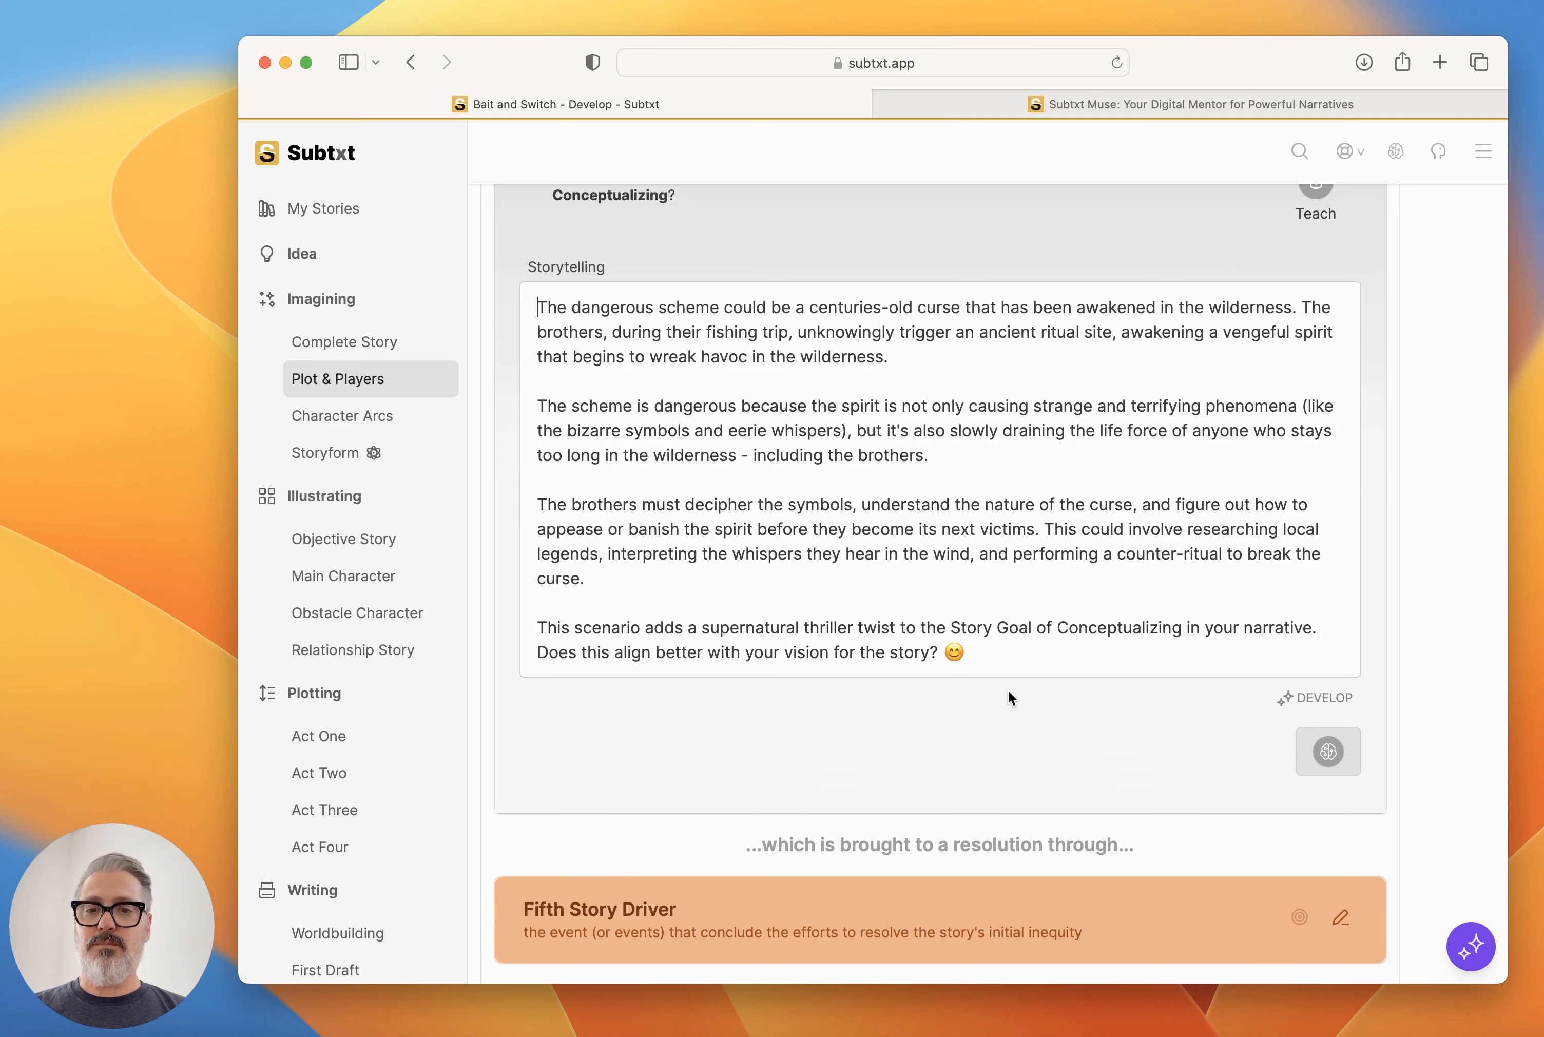
# Reread Muse's advice on developing the Story Goal, including the point about identifying the Protagonist and Antagonist.
pyautogui.click(1471, 947)
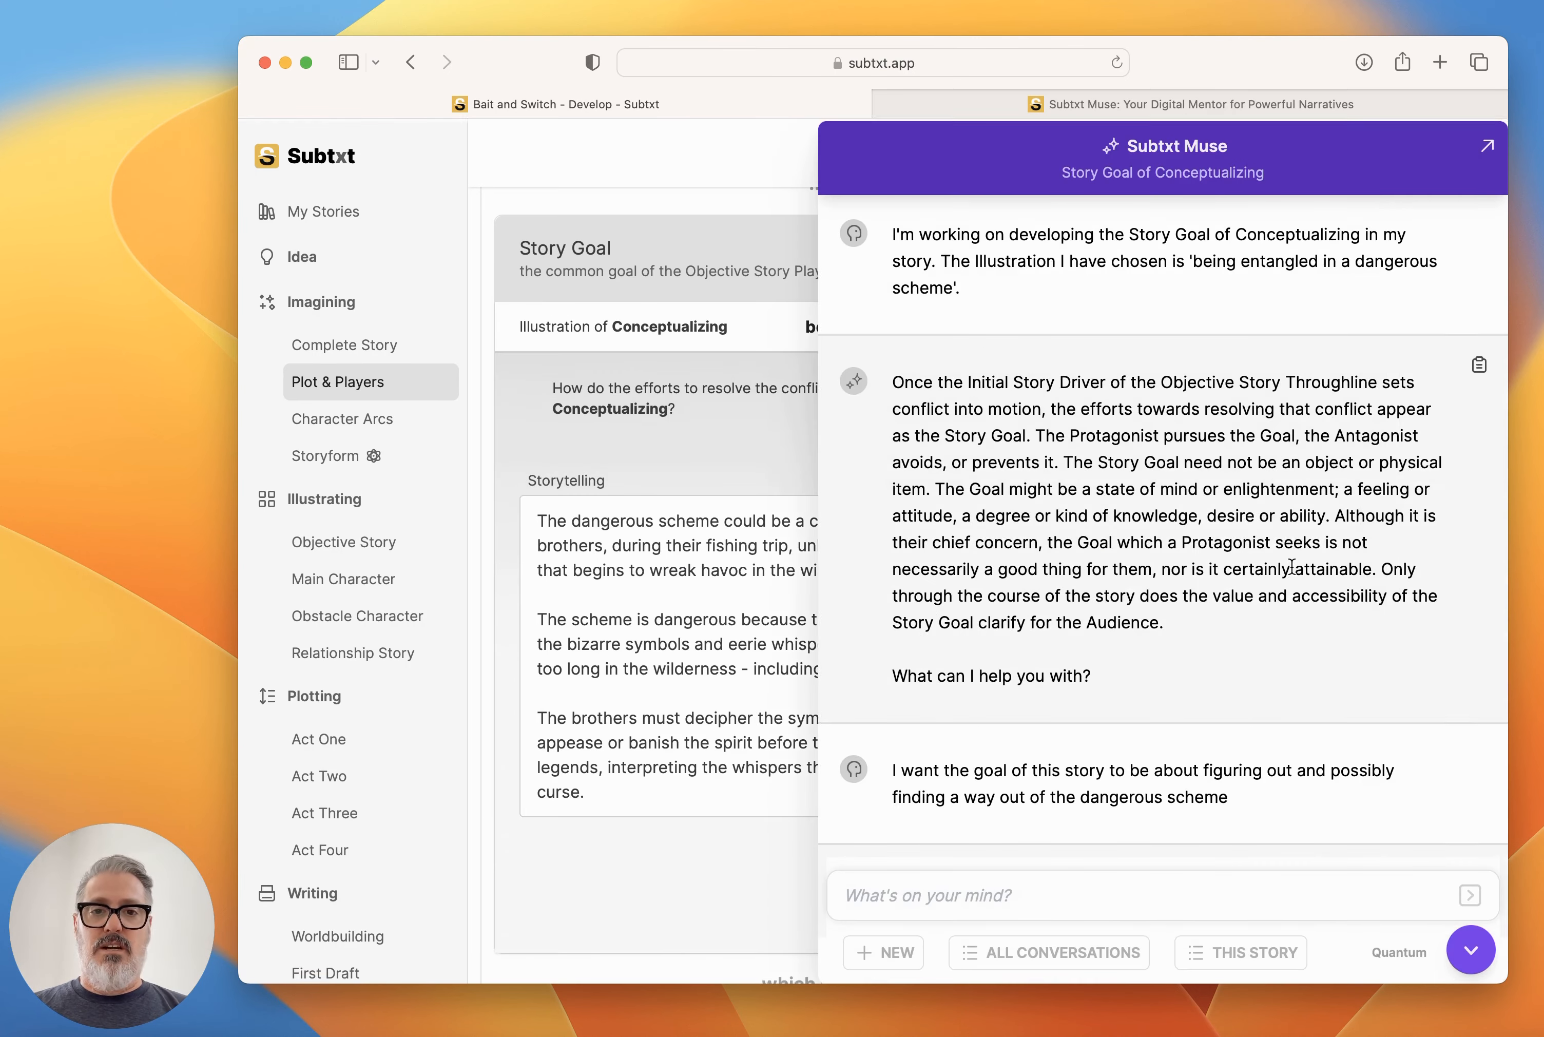
pyautogui.scroll(-8, 1291, 566)
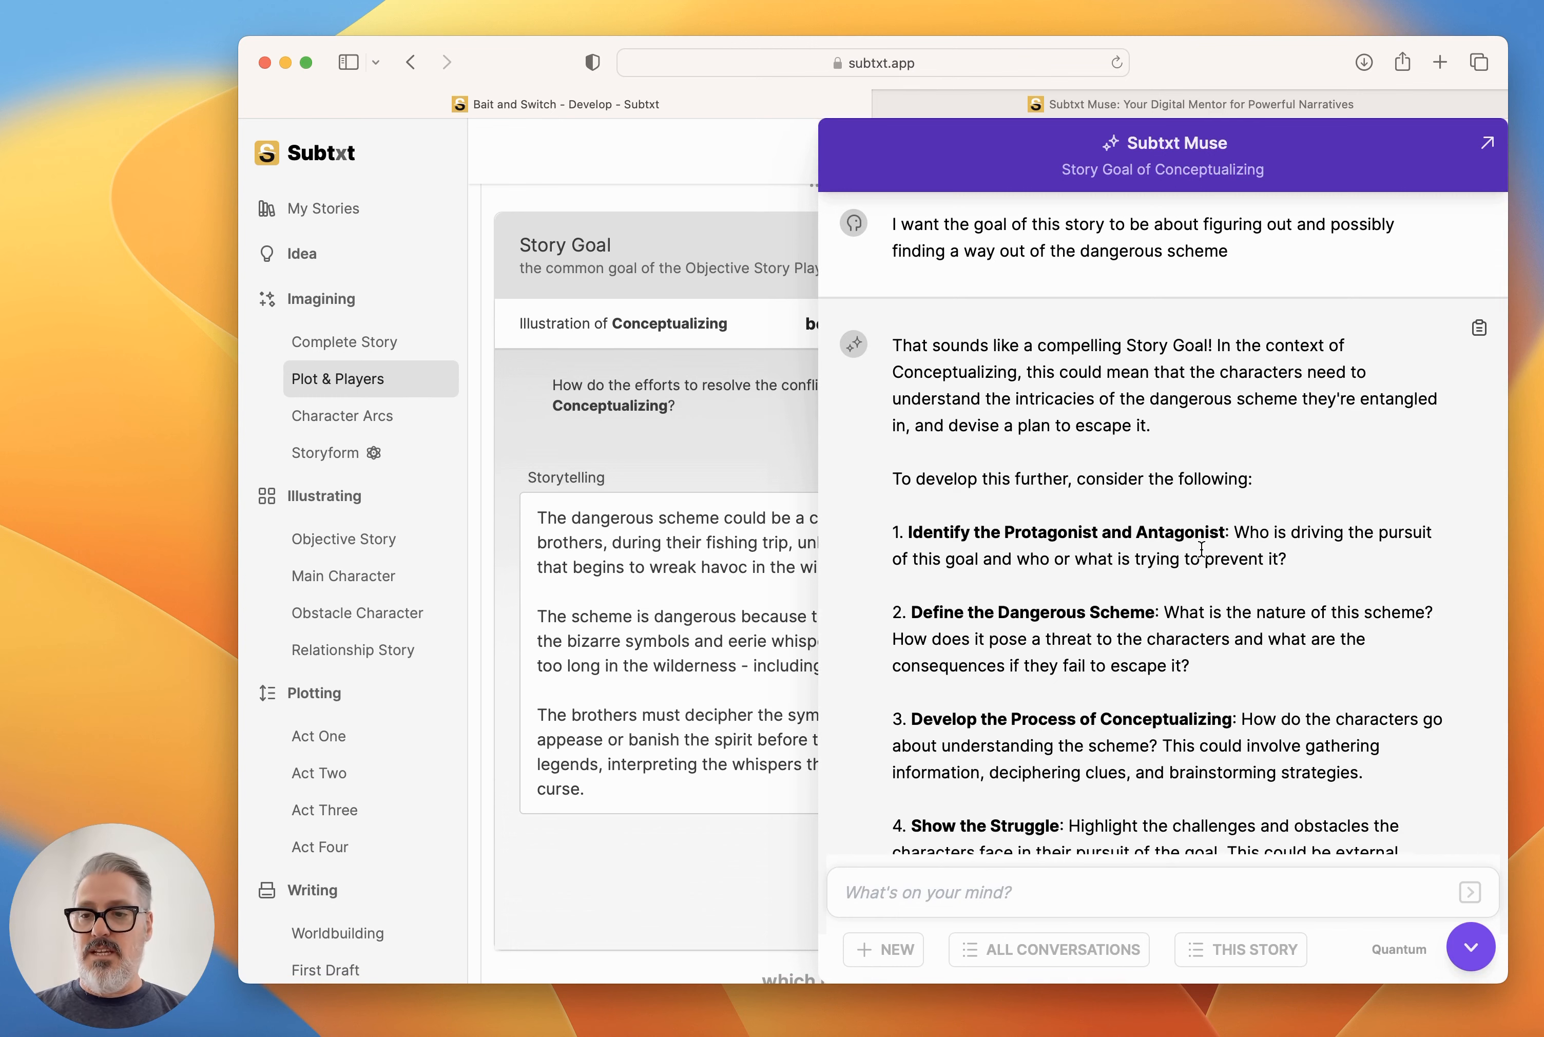
pyautogui.click(1472, 947)
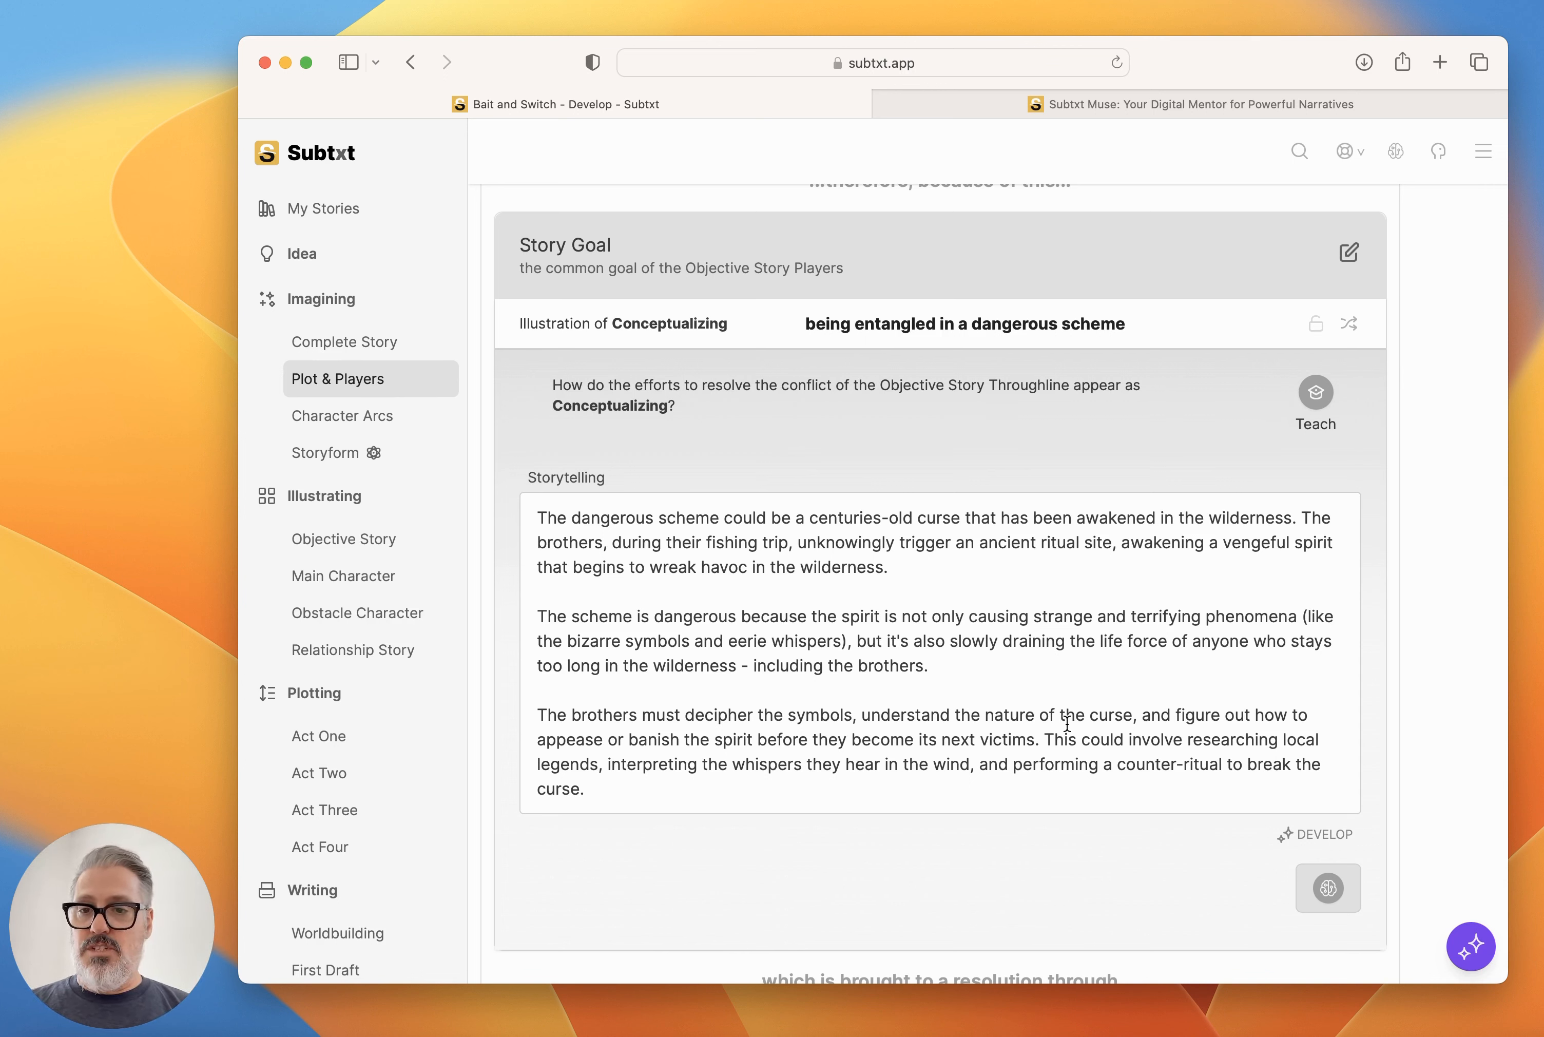
# Expand the Main Character Max in the Objective Story Players of Plot & Players, down to his Motivations.
pyautogui.click(348, 470)
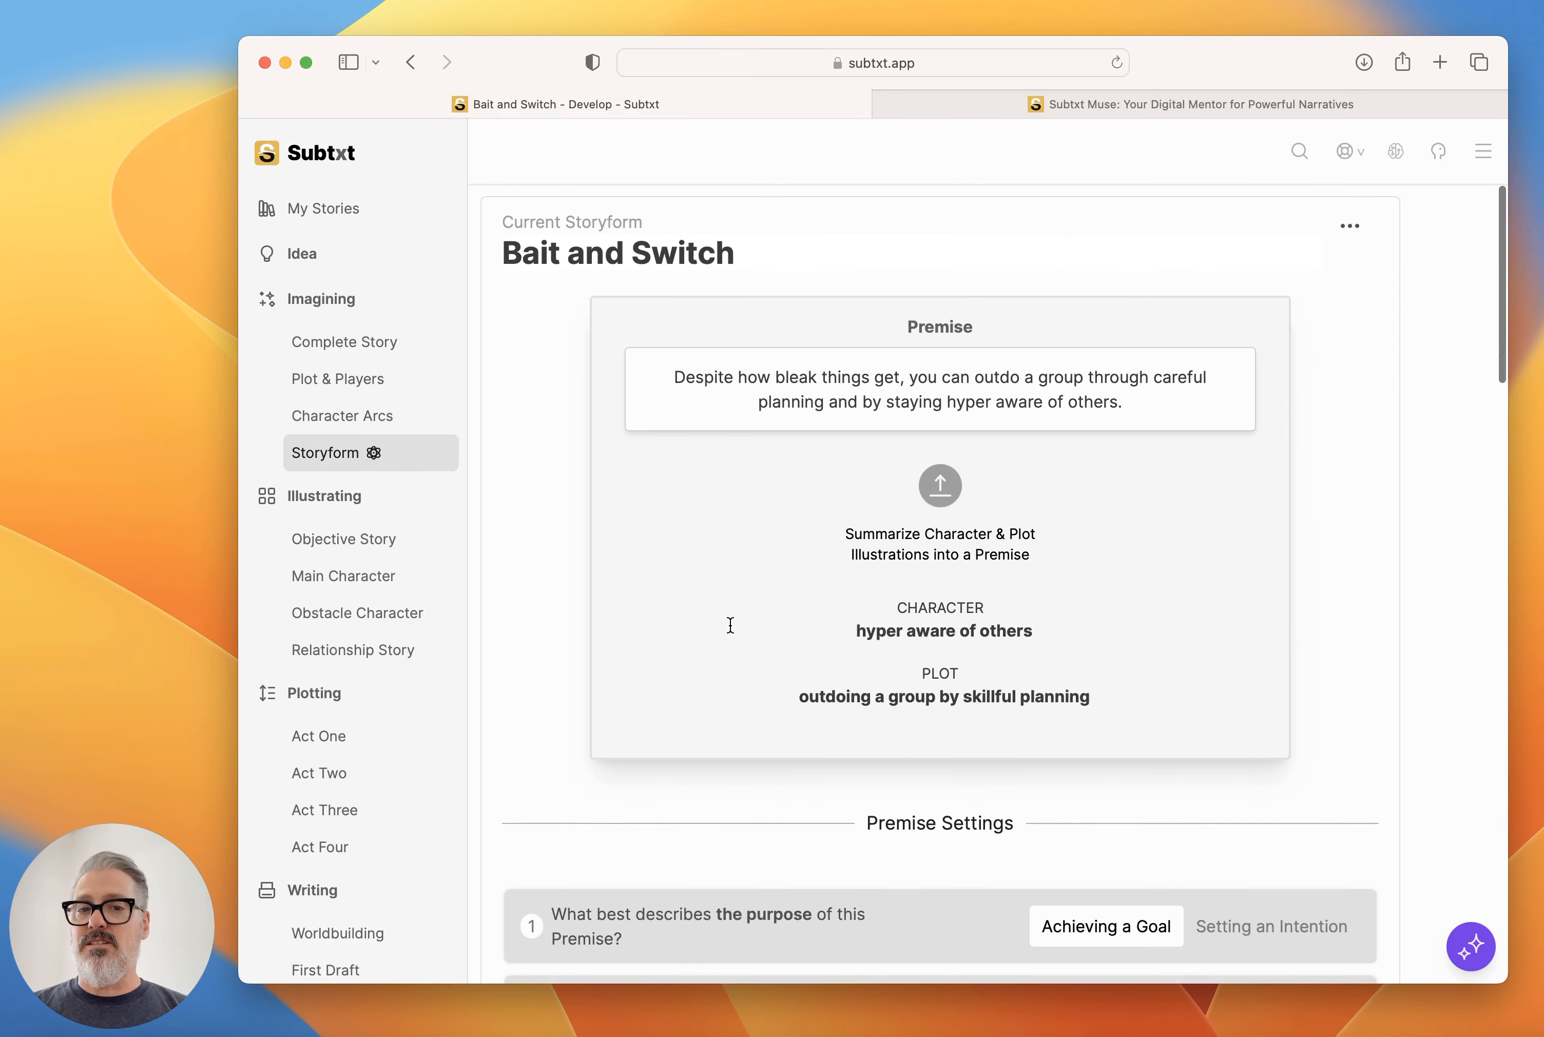
pyautogui.scroll(-15, 731, 625)
pyautogui.click(379, 383)
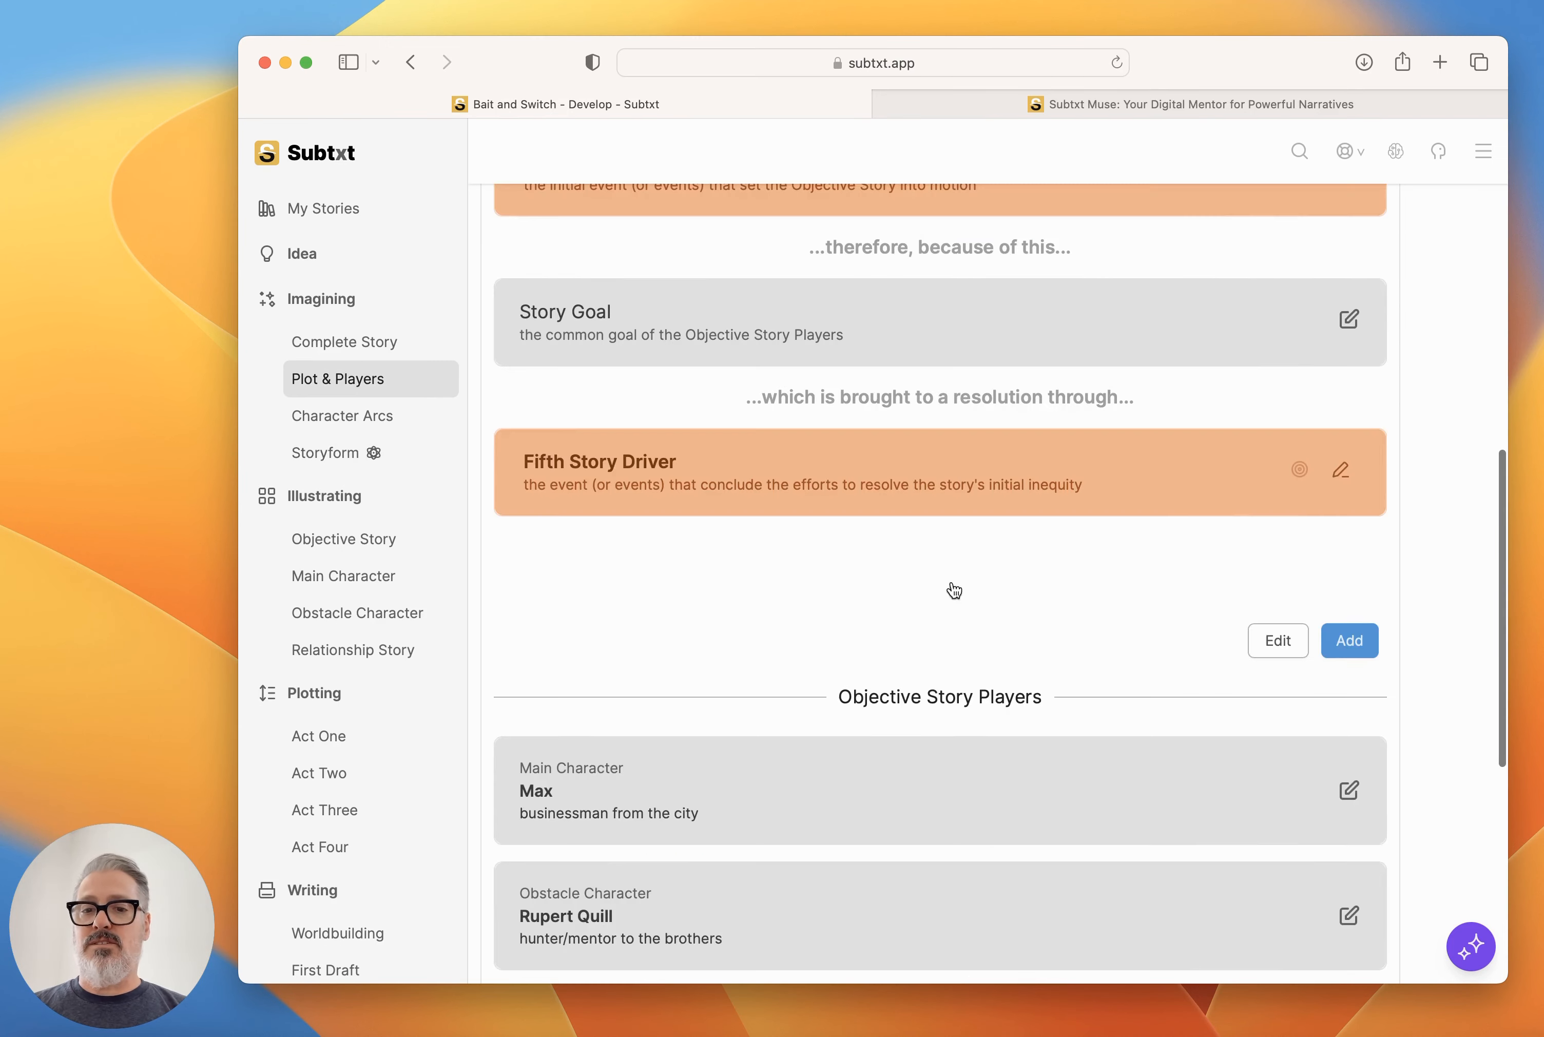
pyautogui.scroll(-2, 952, 585)
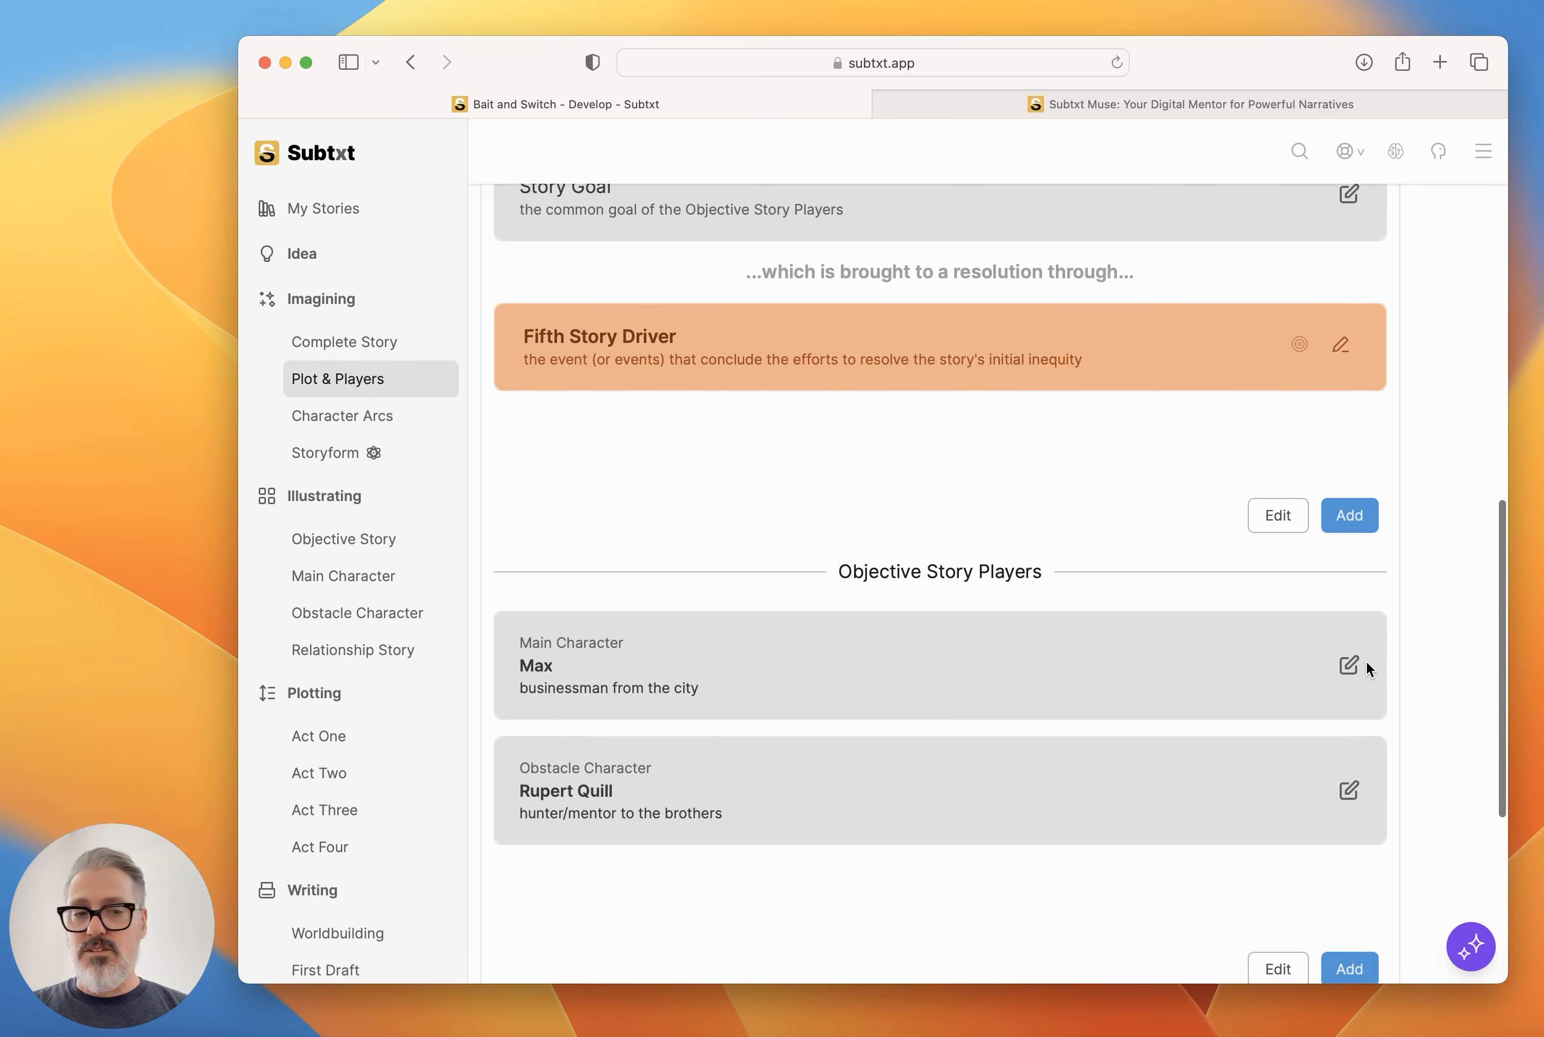
pyautogui.click(1350, 667)
pyautogui.scroll(-3, 1283, 663)
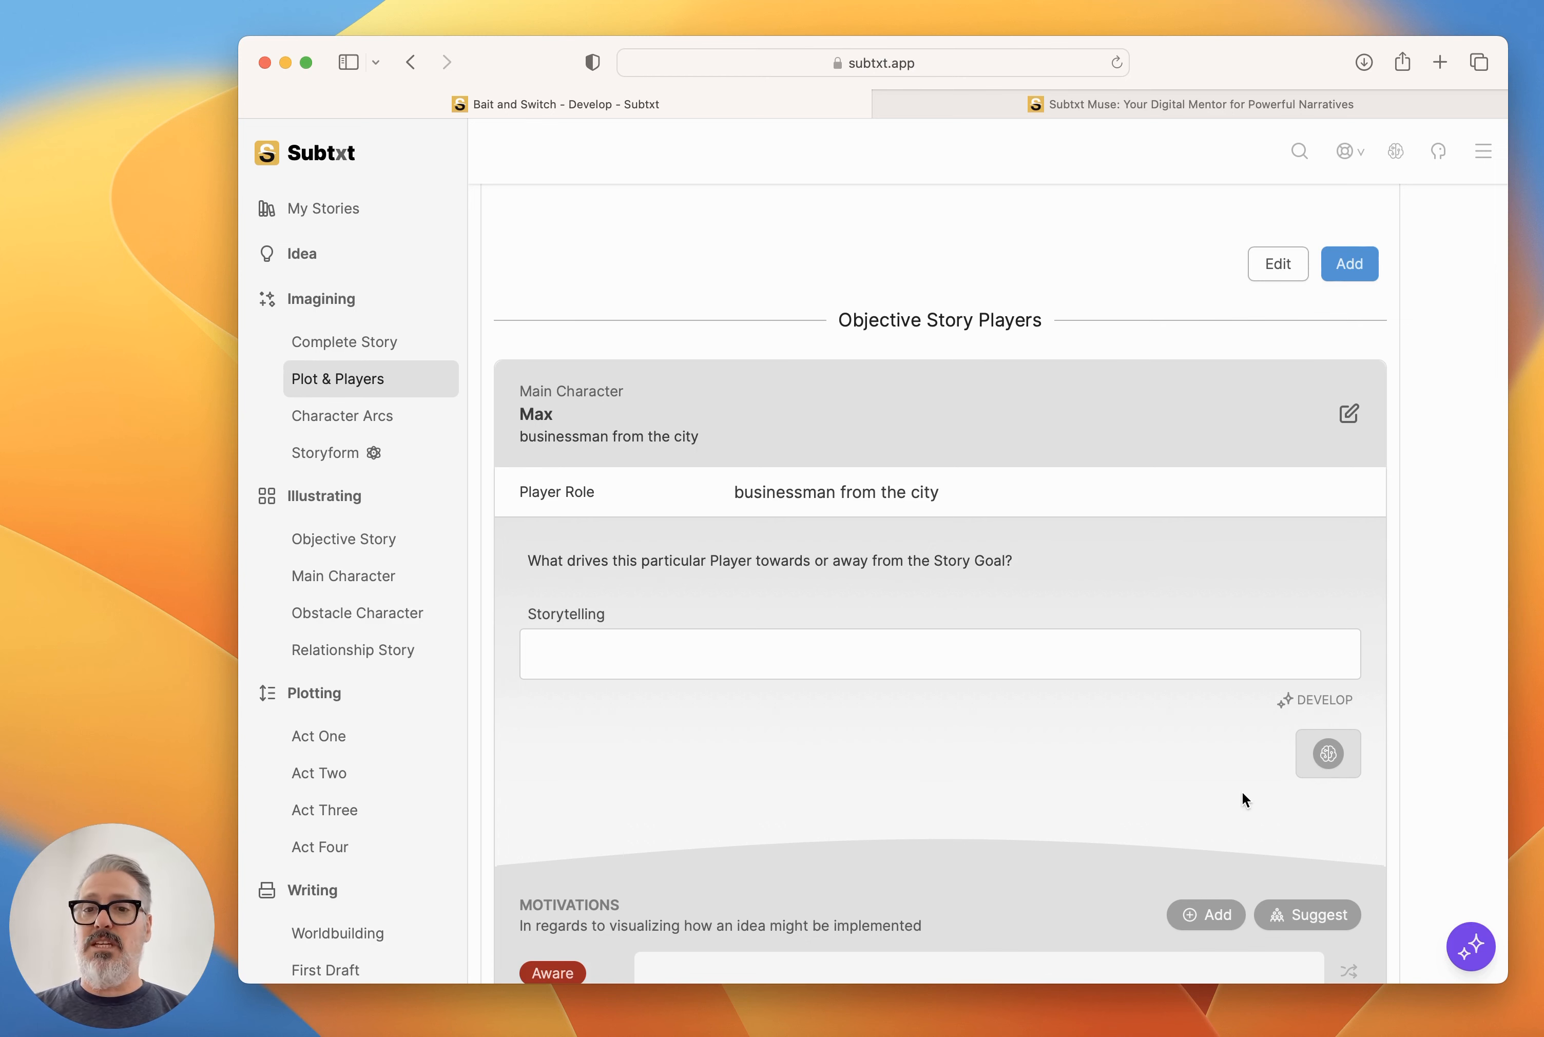
pyautogui.scroll(-5, 1371, 737)
# Tell Muse the curse is a great idea to go with and that Max should be made the Antagonist.
pyautogui.click(1471, 946)
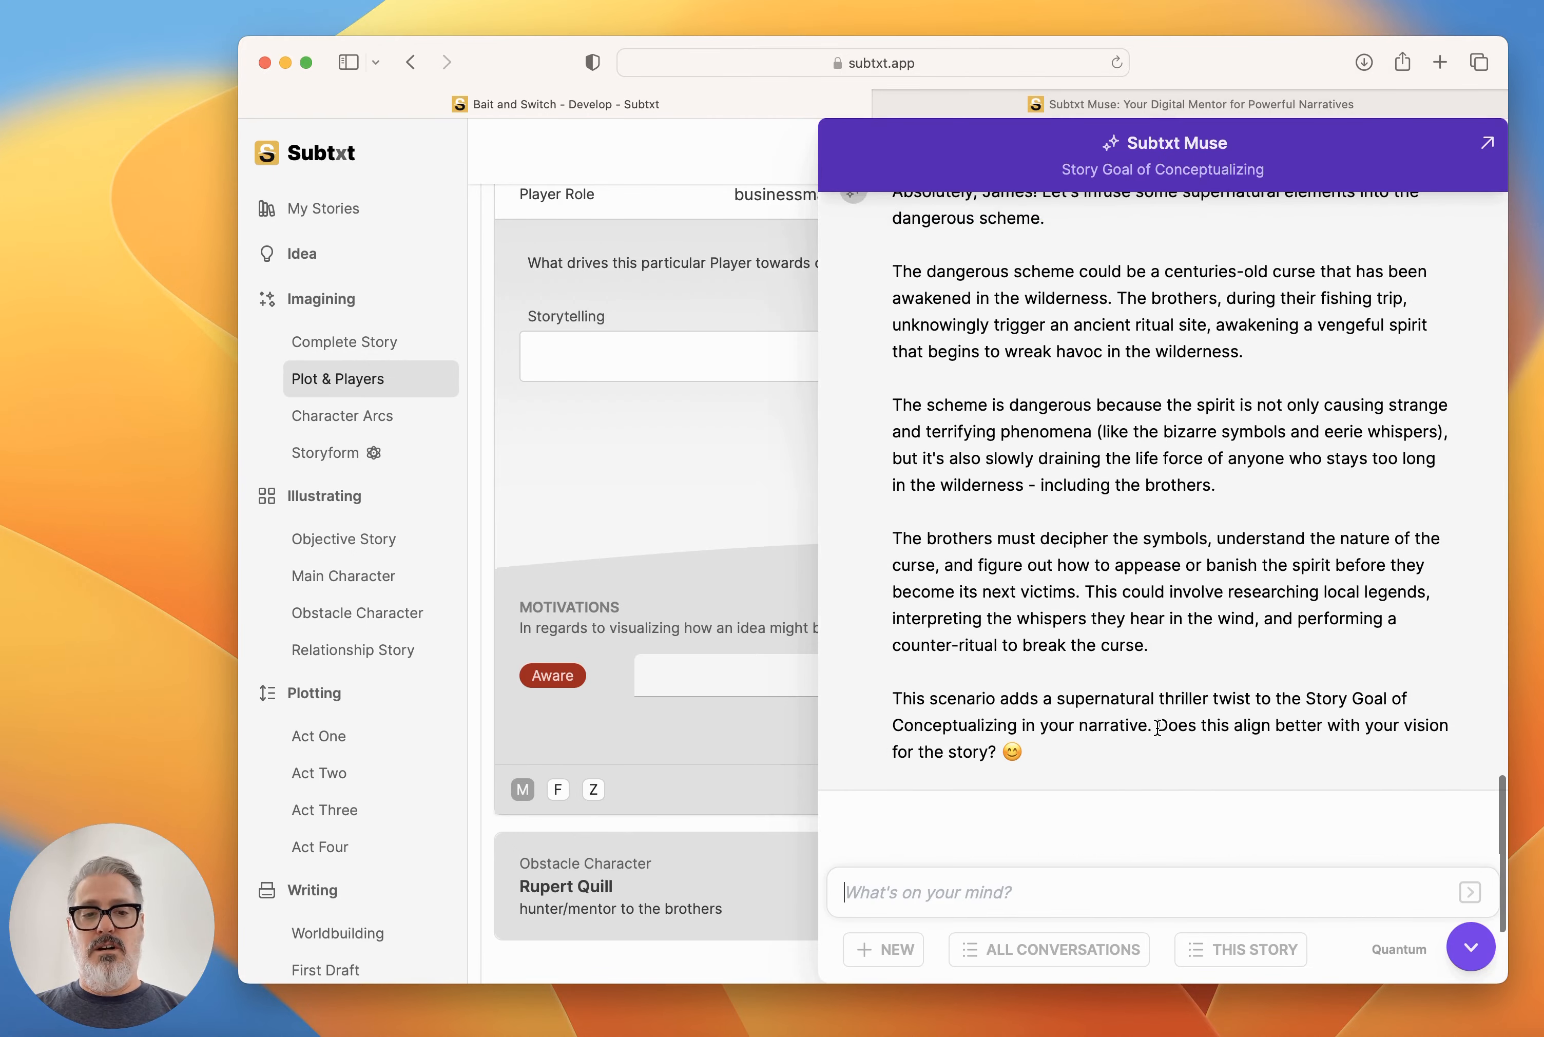
pyautogui.click(1118, 890)
pyautogui.write('th')
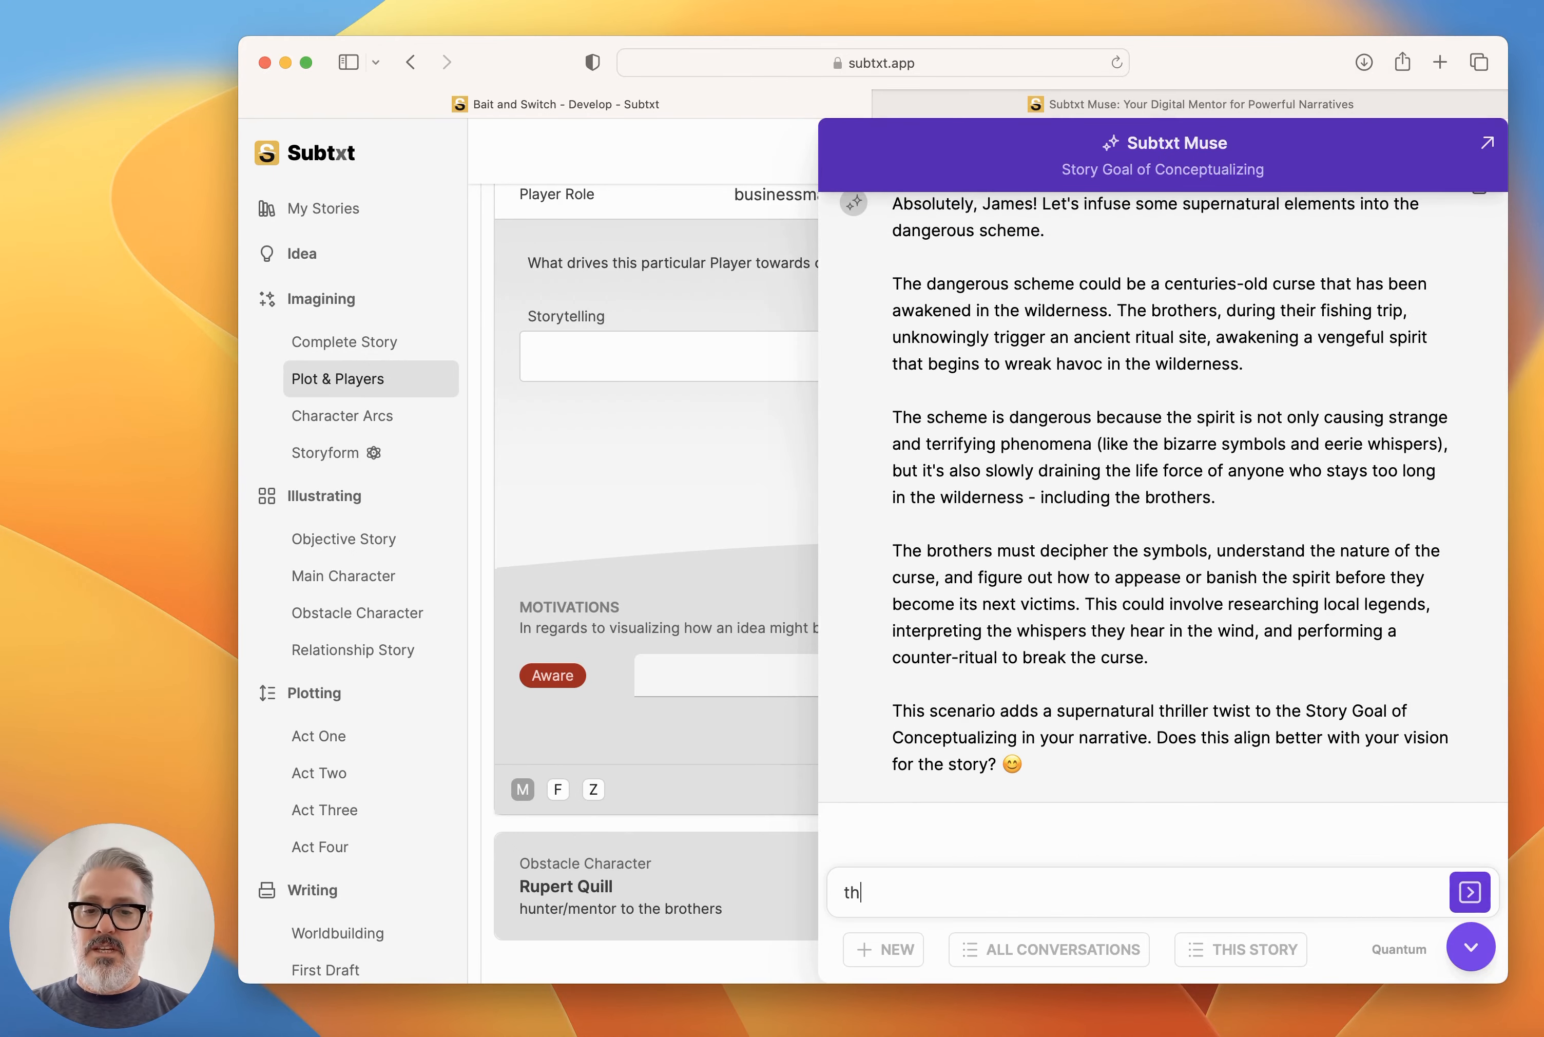
pyautogui.write('ats a great idea. let')
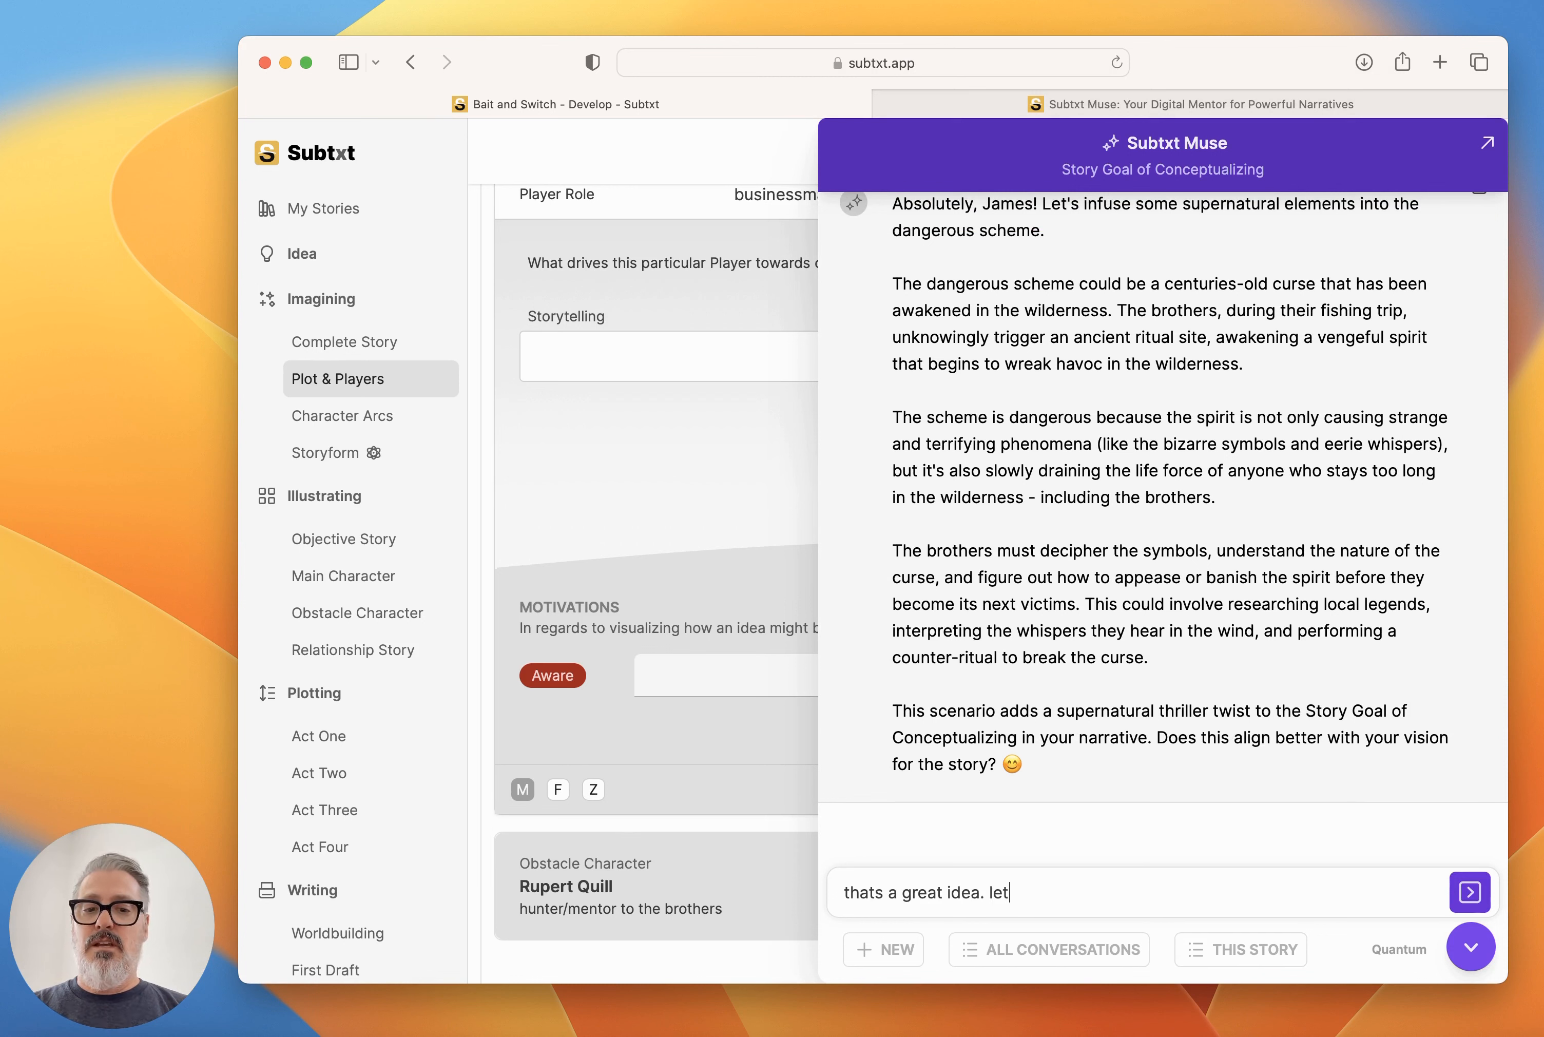
pyautogui.write('s go with that. No')
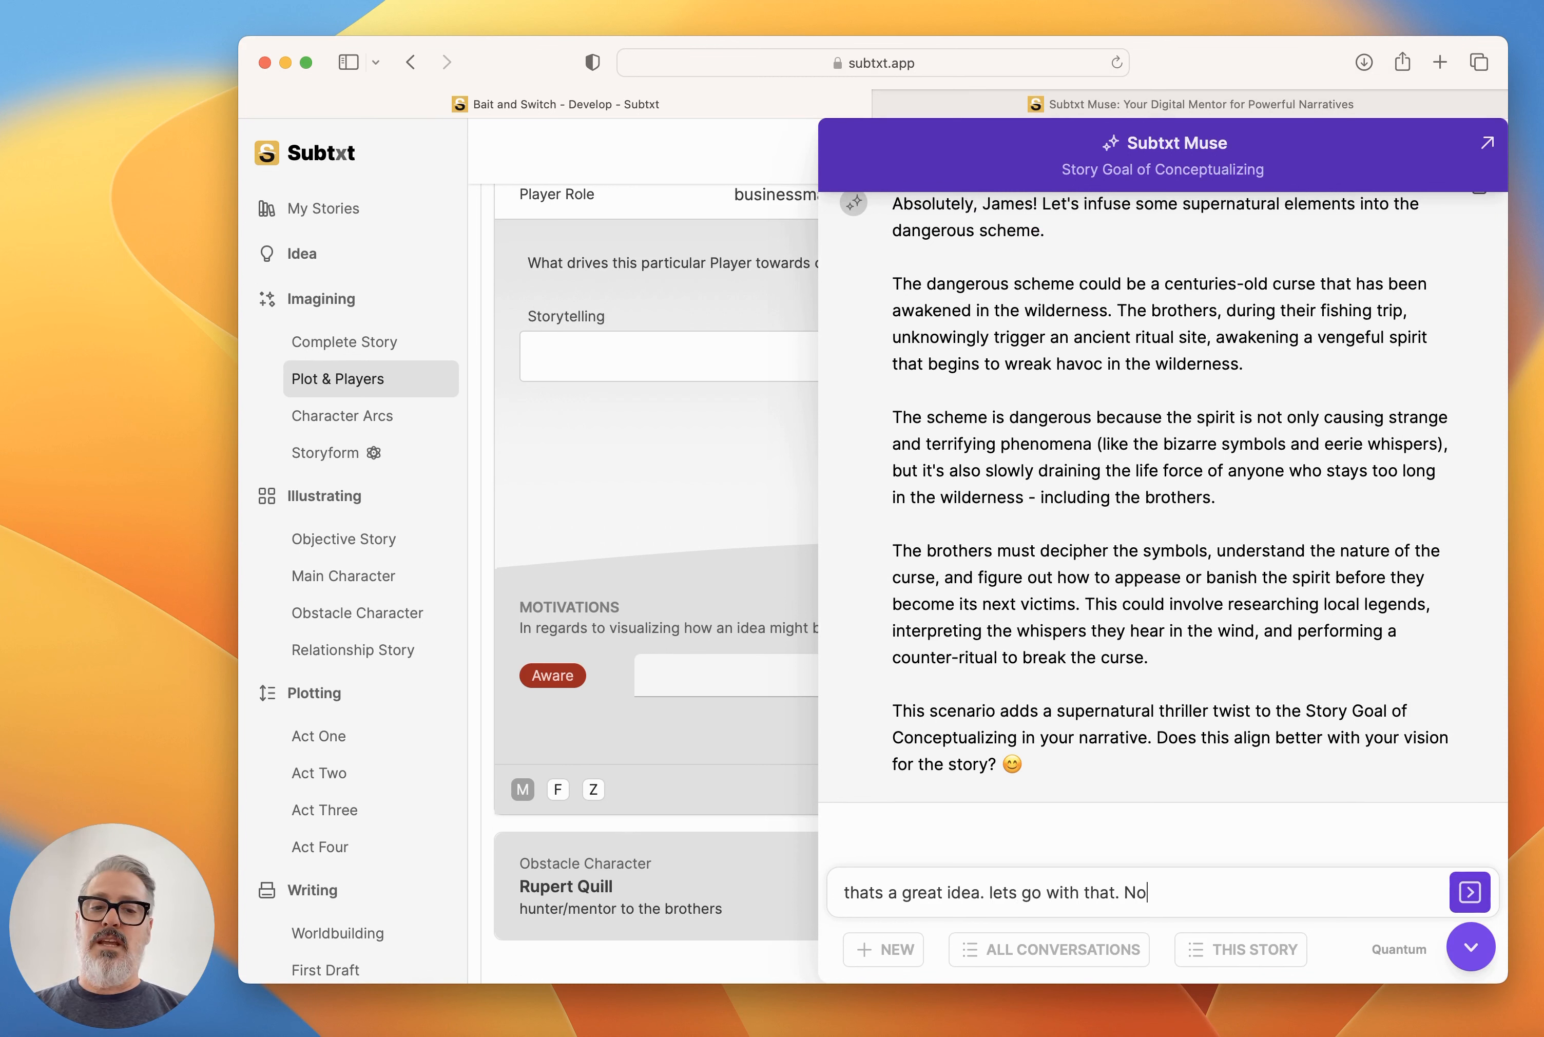
pyautogui.write("w let's make Ma")
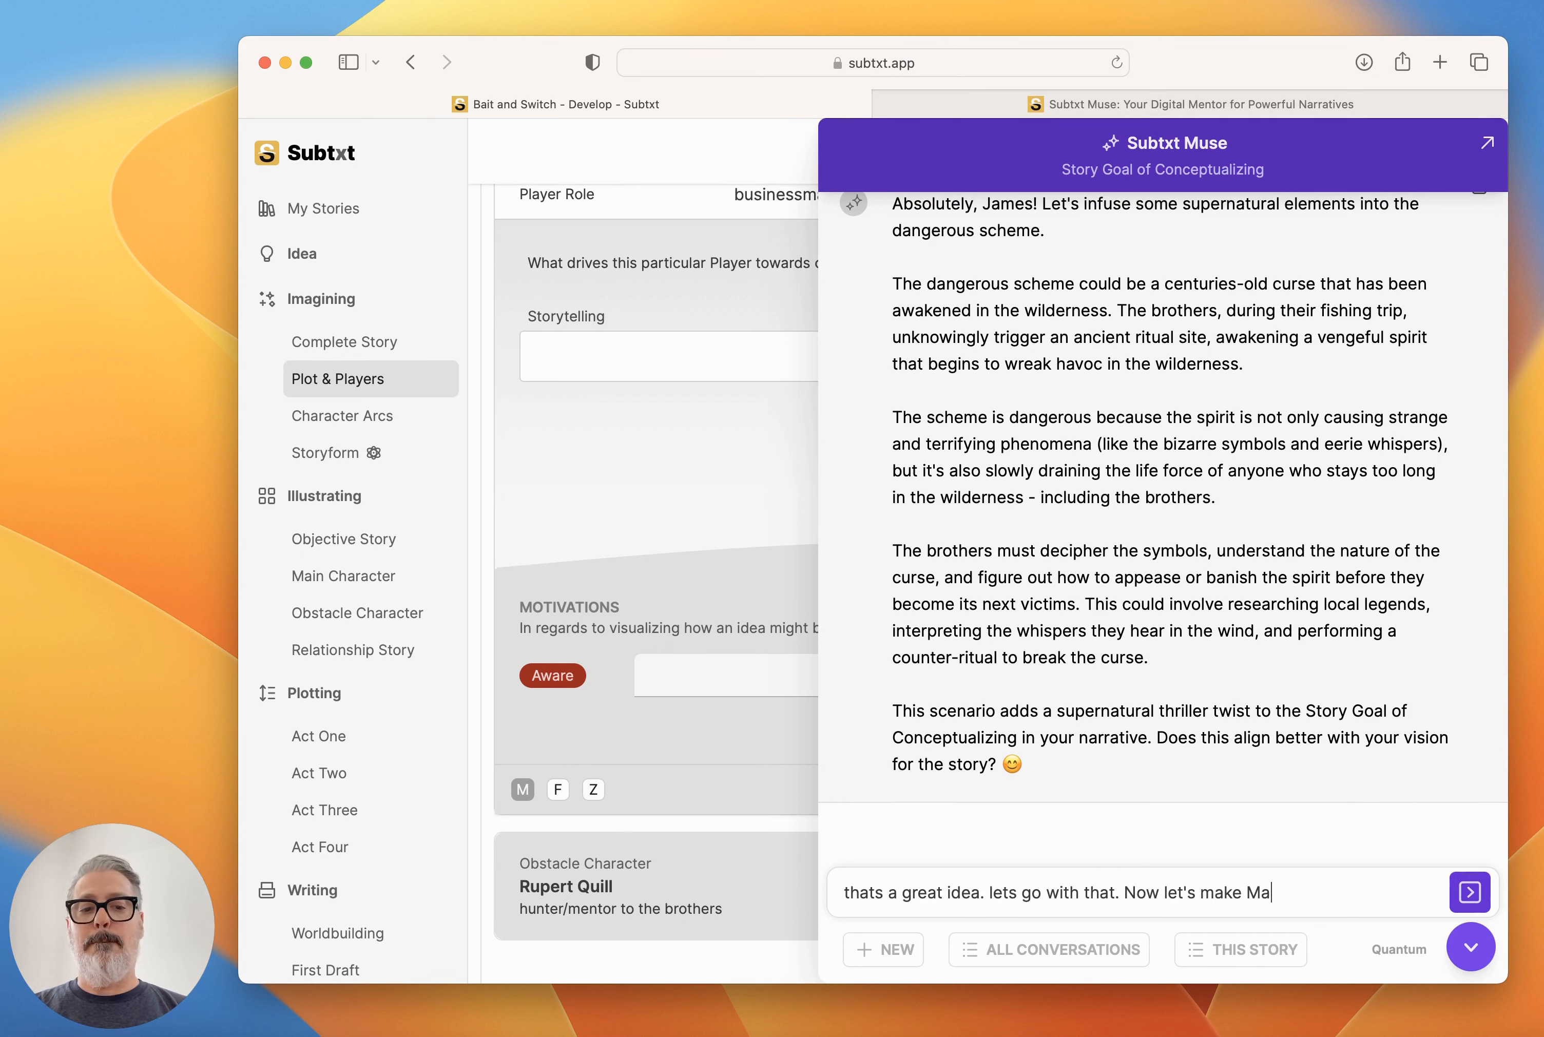
pyautogui.write('x the Antagonist')
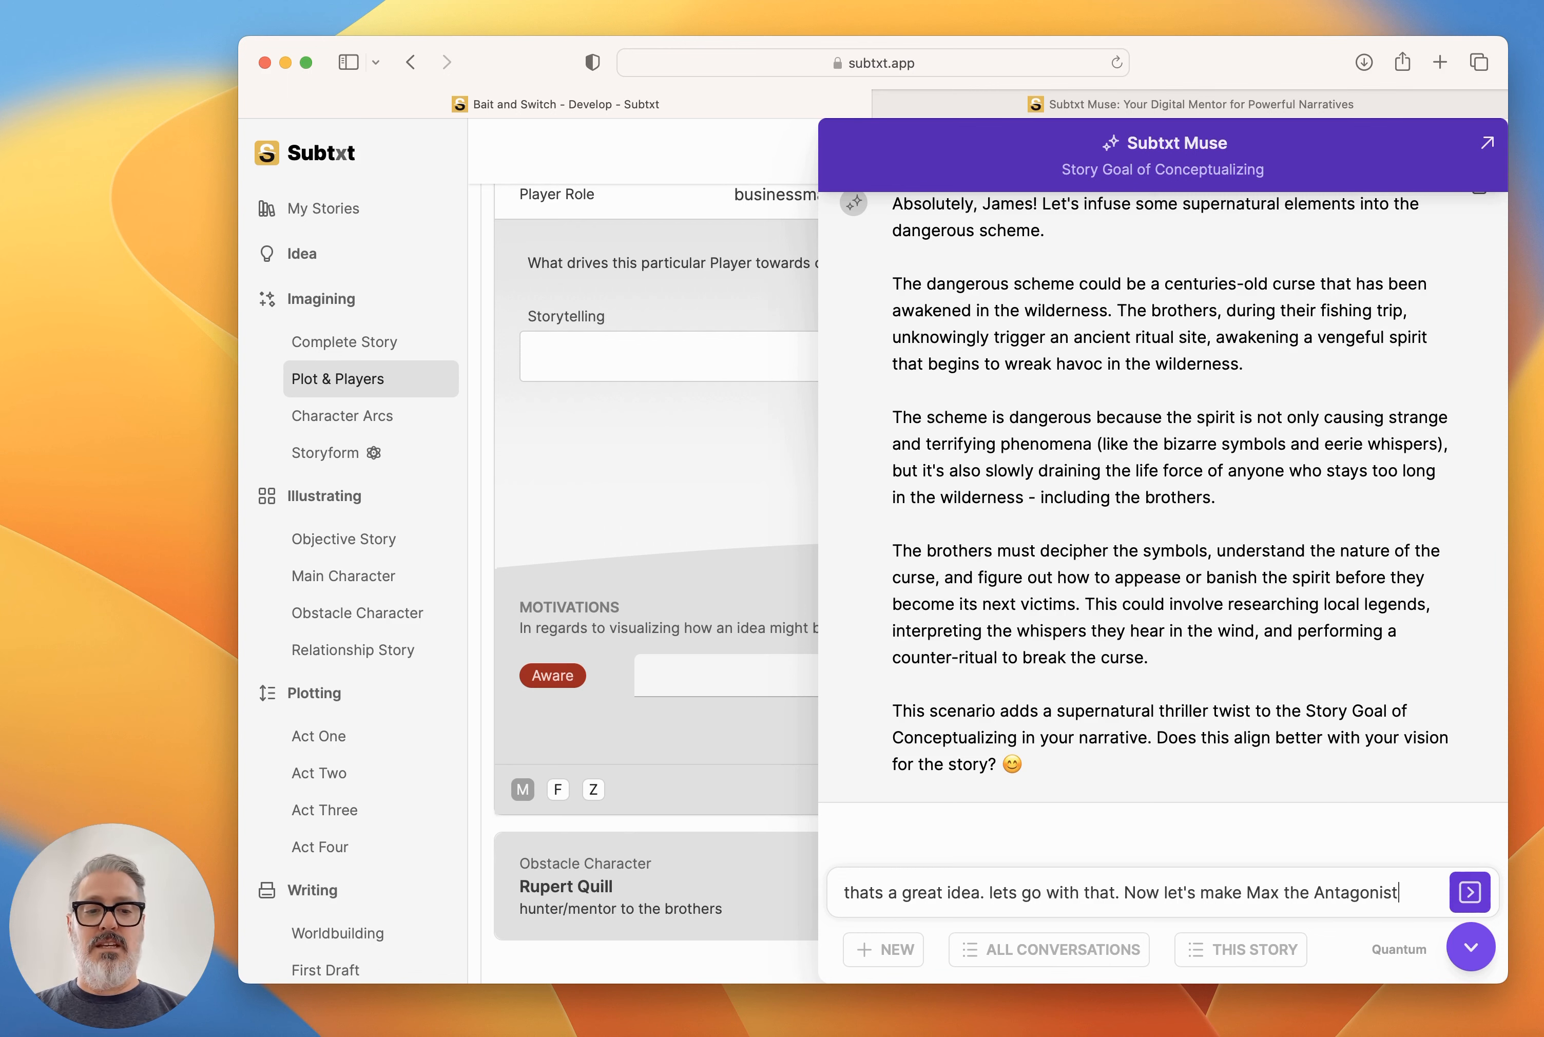
pyautogui.press('Return')
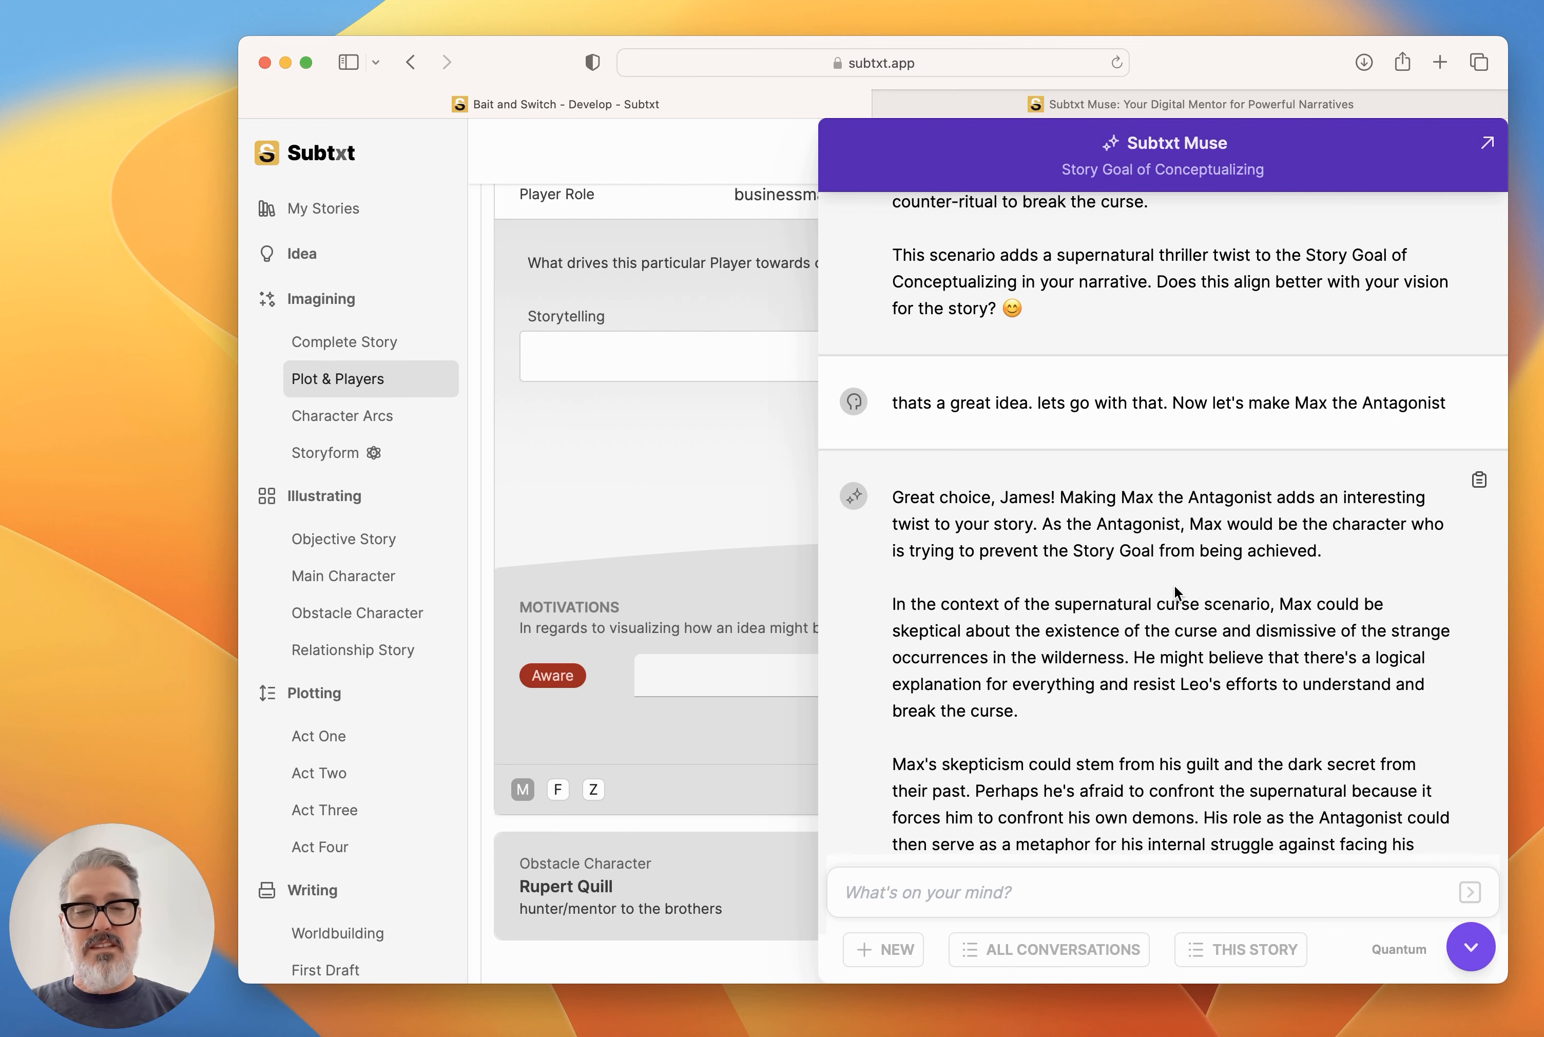
# Read Muse's reply on Max as Antagonist, say it sounds great, and ask which elements drive an Antagonist again.
pyautogui.scroll(-5, 1174, 585)
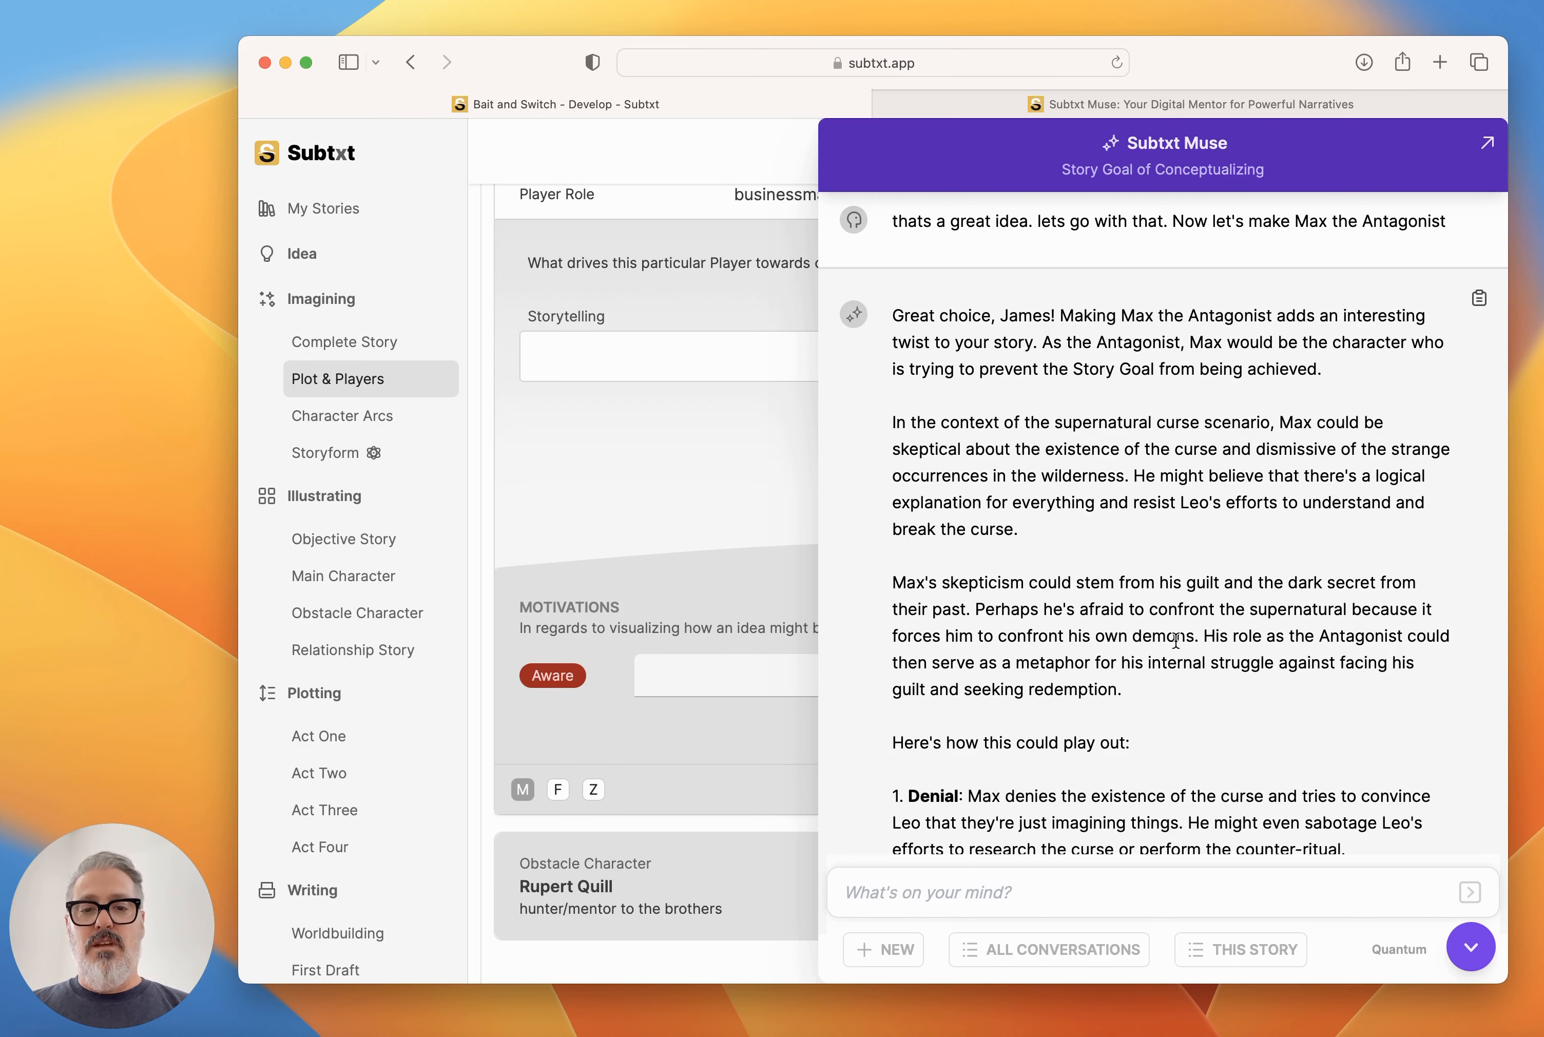
pyautogui.scroll(-5, 1153, 638)
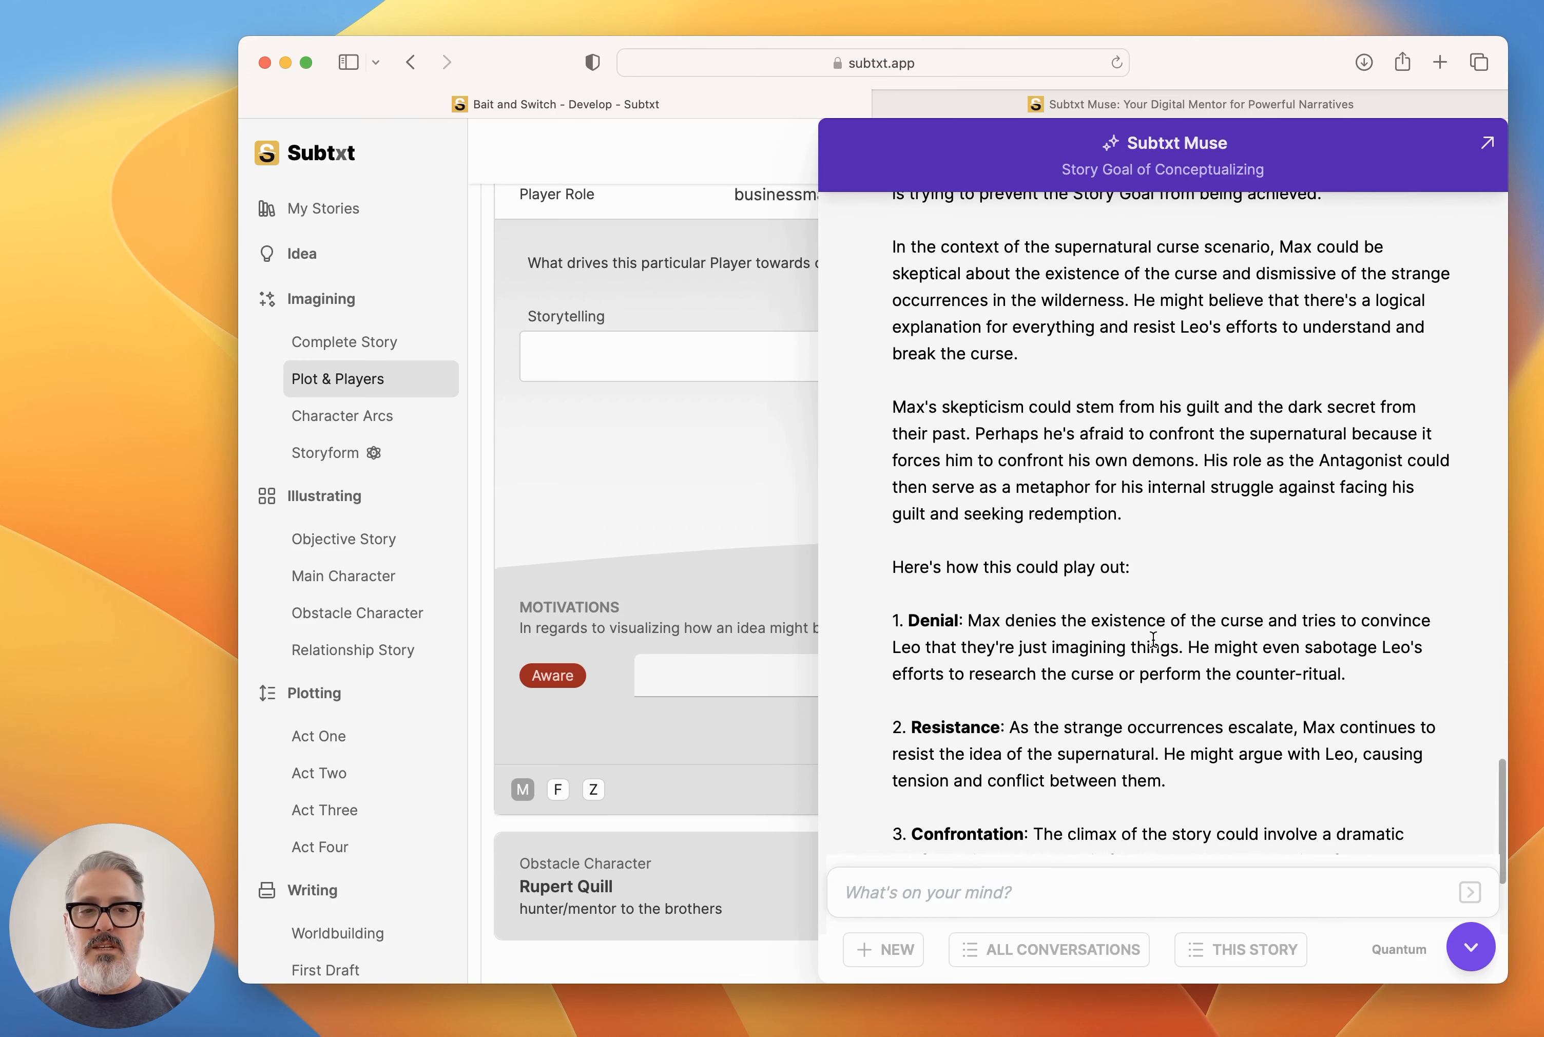
pyautogui.scroll(-5, 1153, 639)
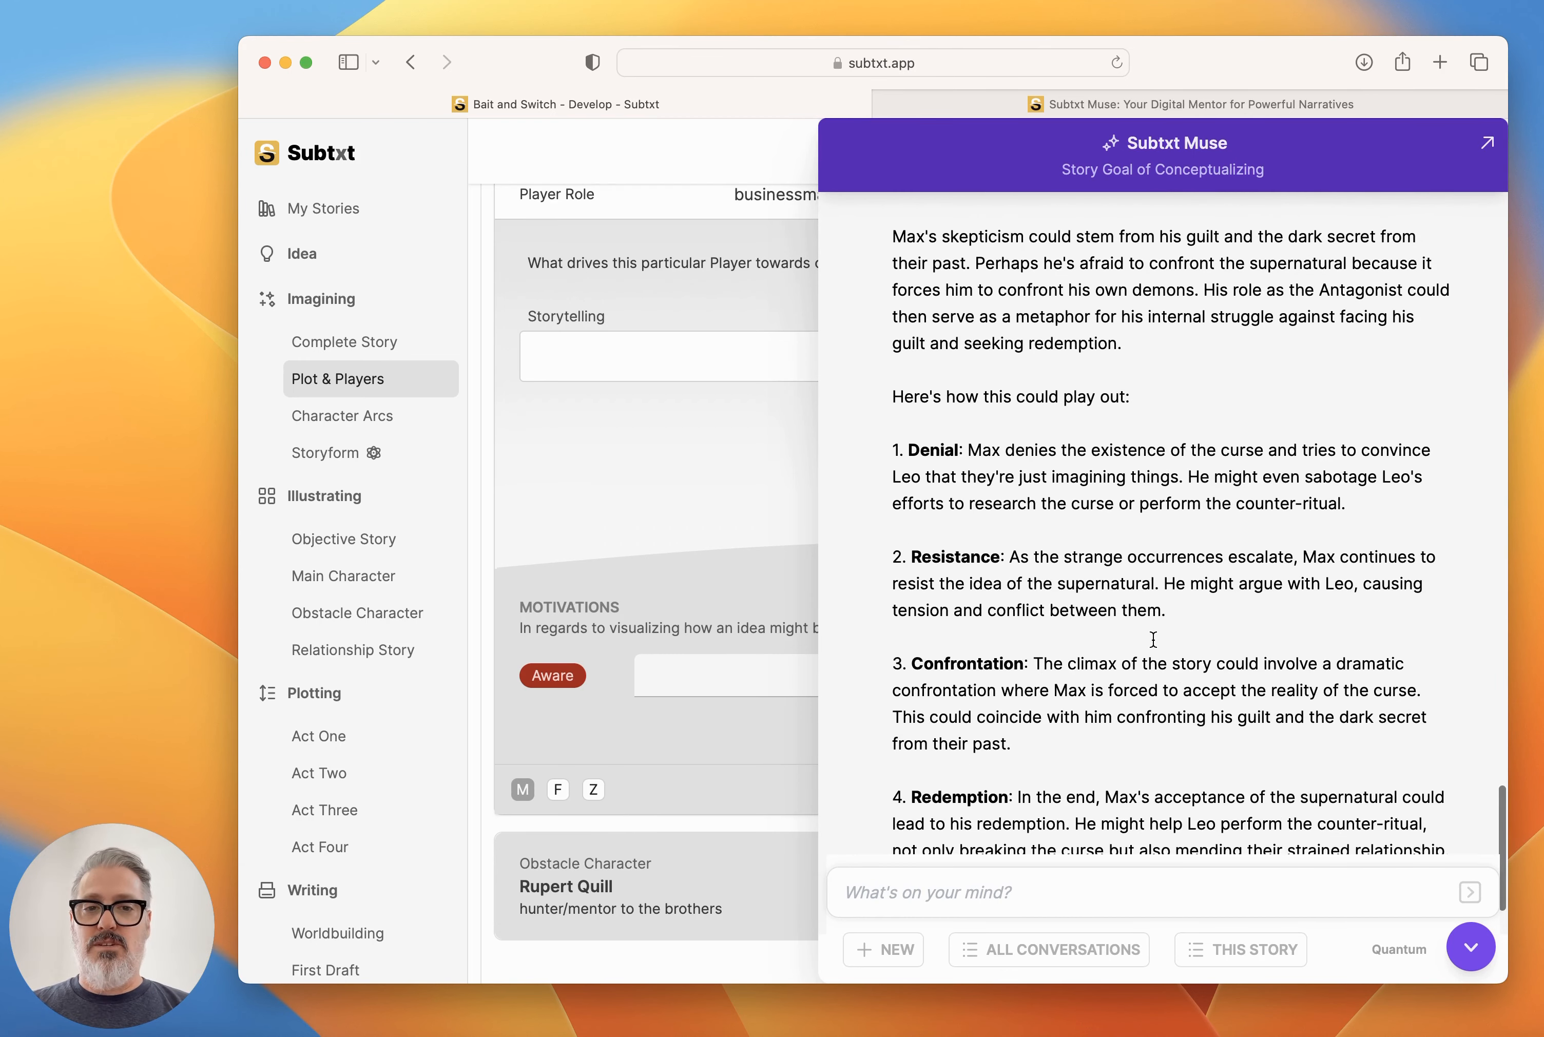
pyautogui.scroll(-2, 1152, 639)
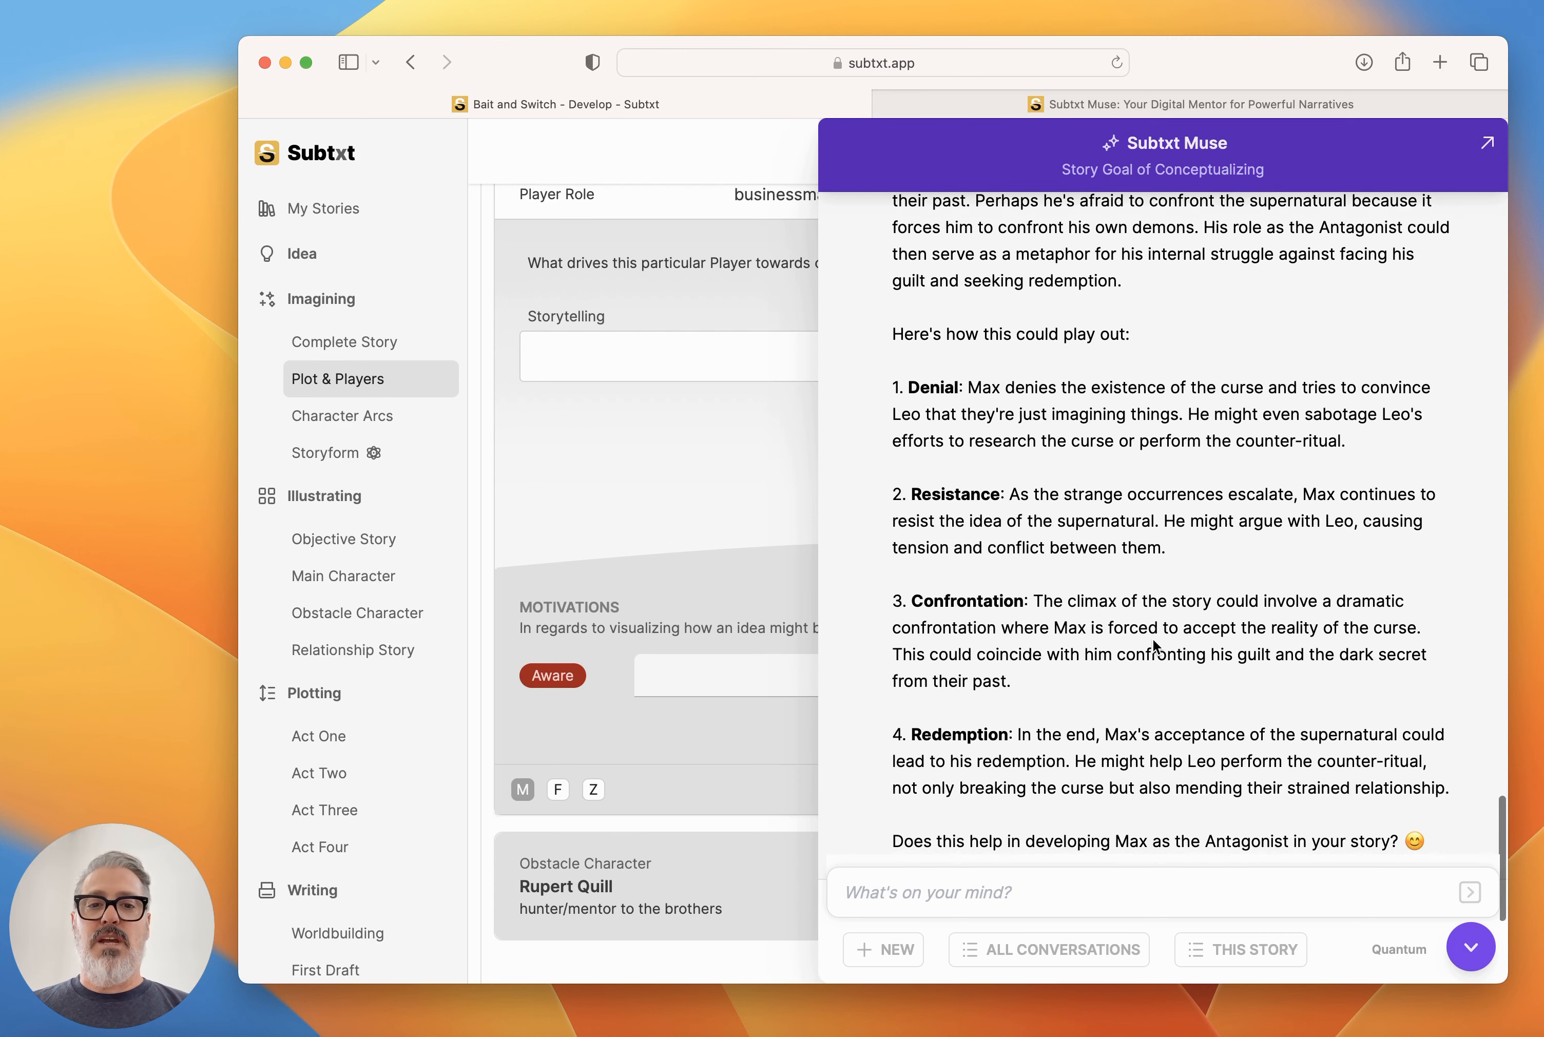
pyautogui.scroll(-2, 1152, 638)
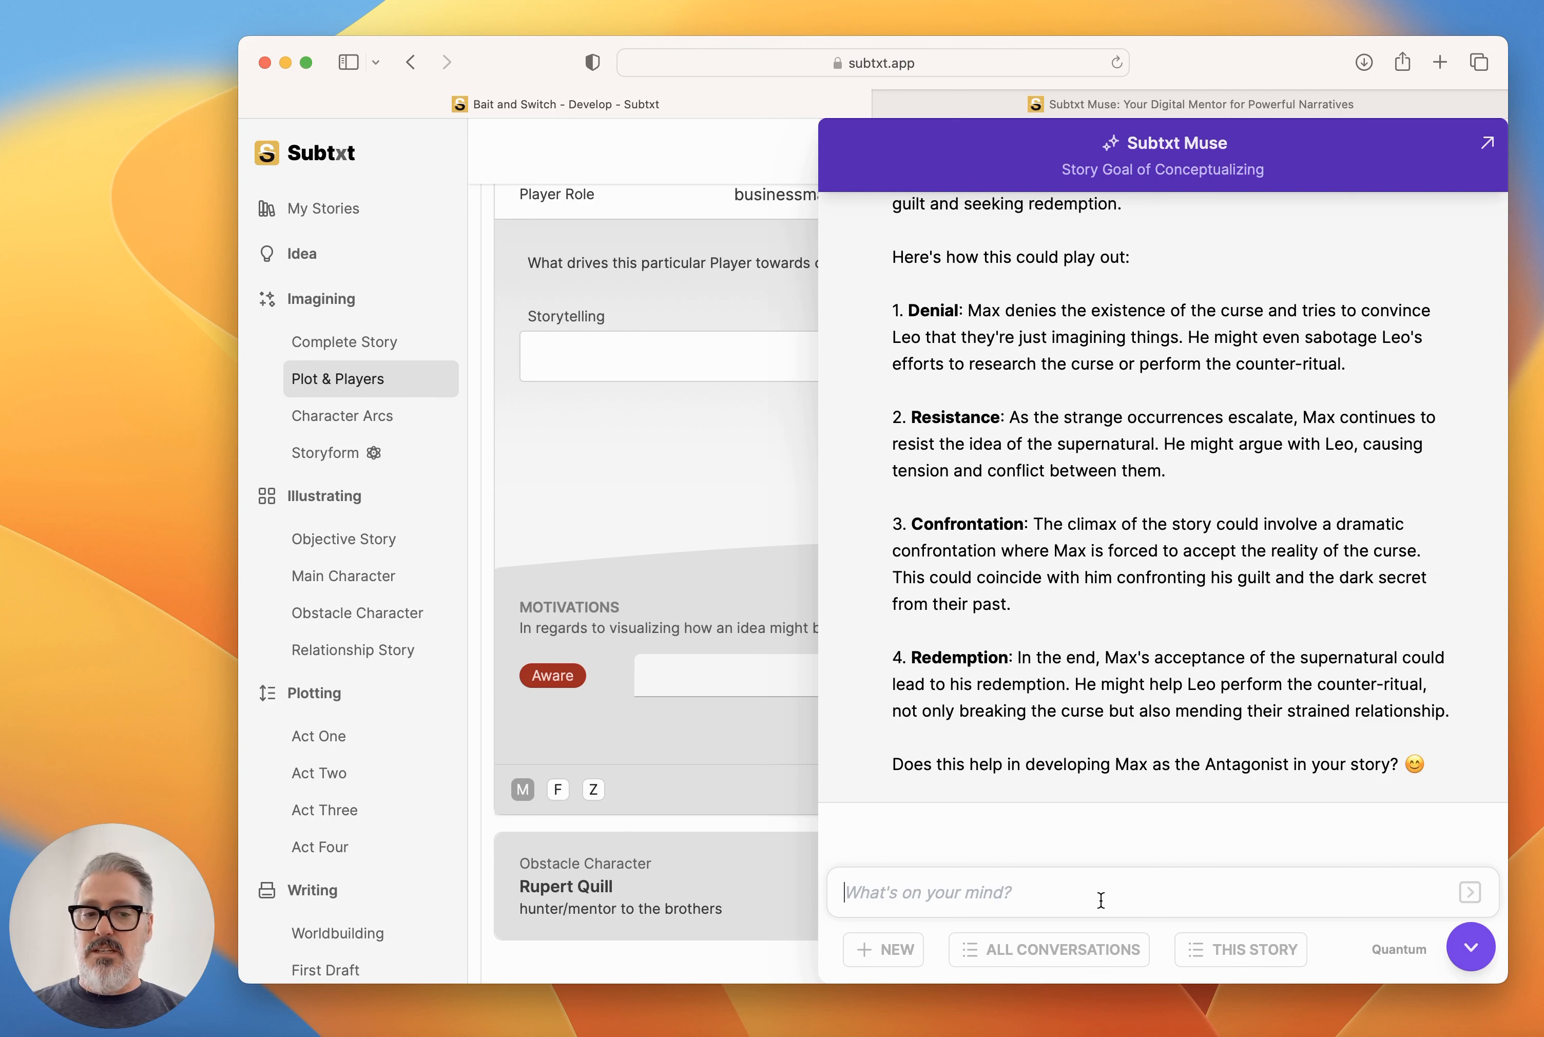
pyautogui.write('that sounds great. what')
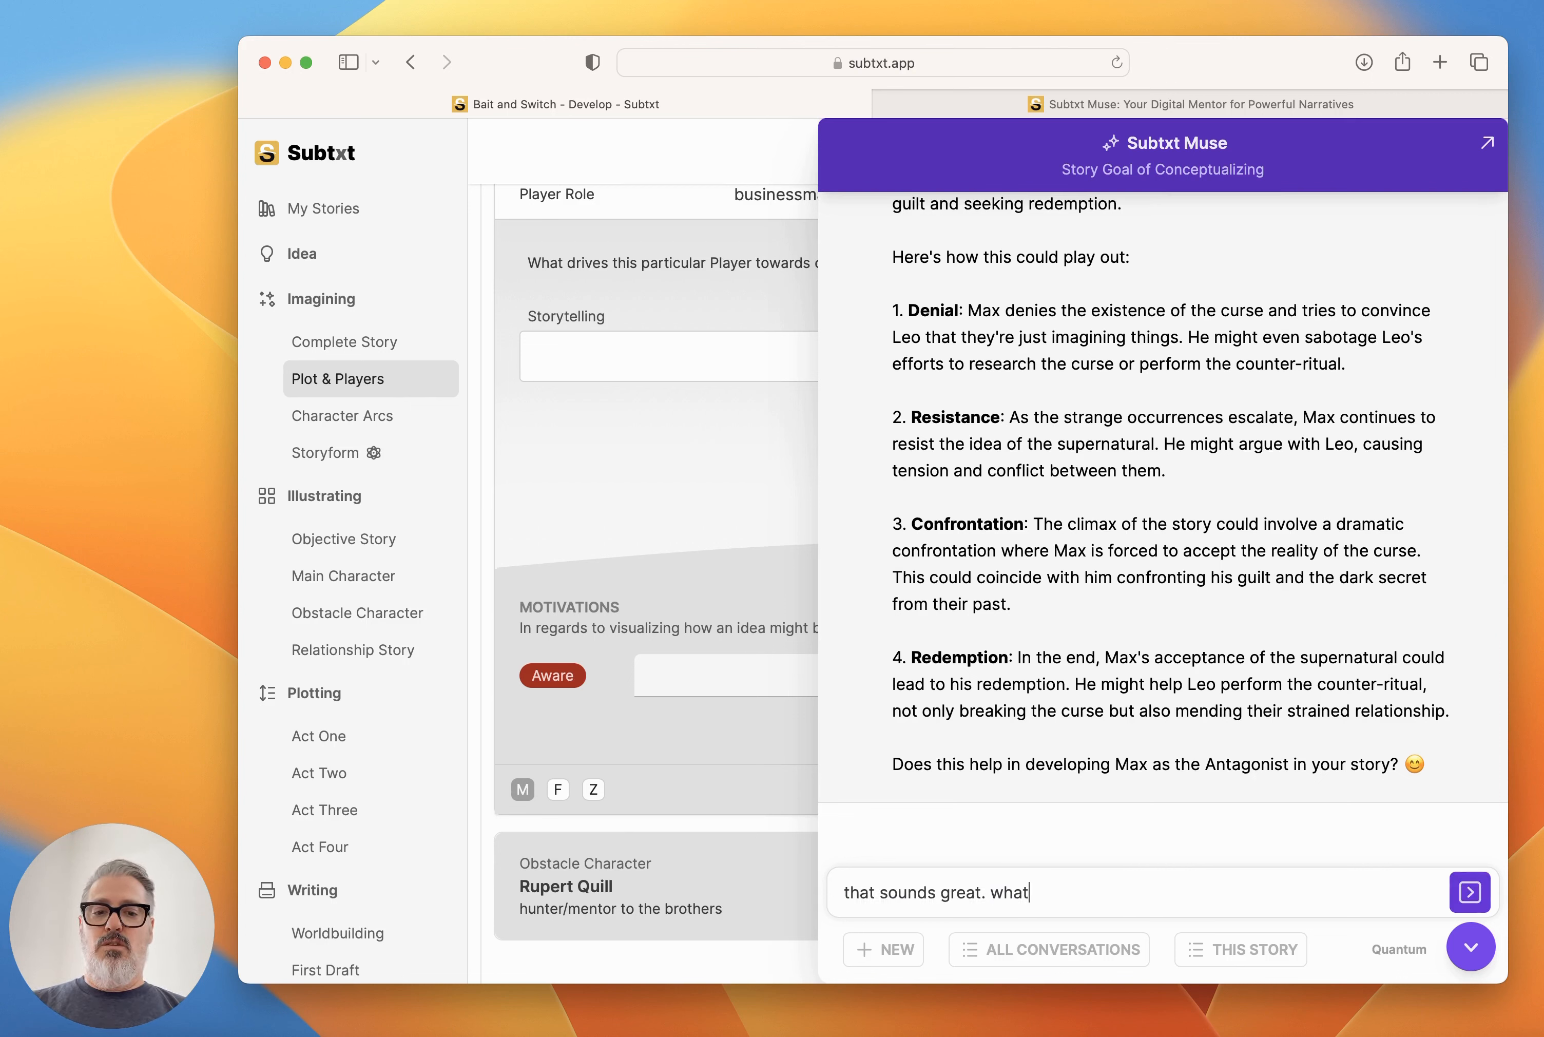
pyautogui.write(' are the elements that ')
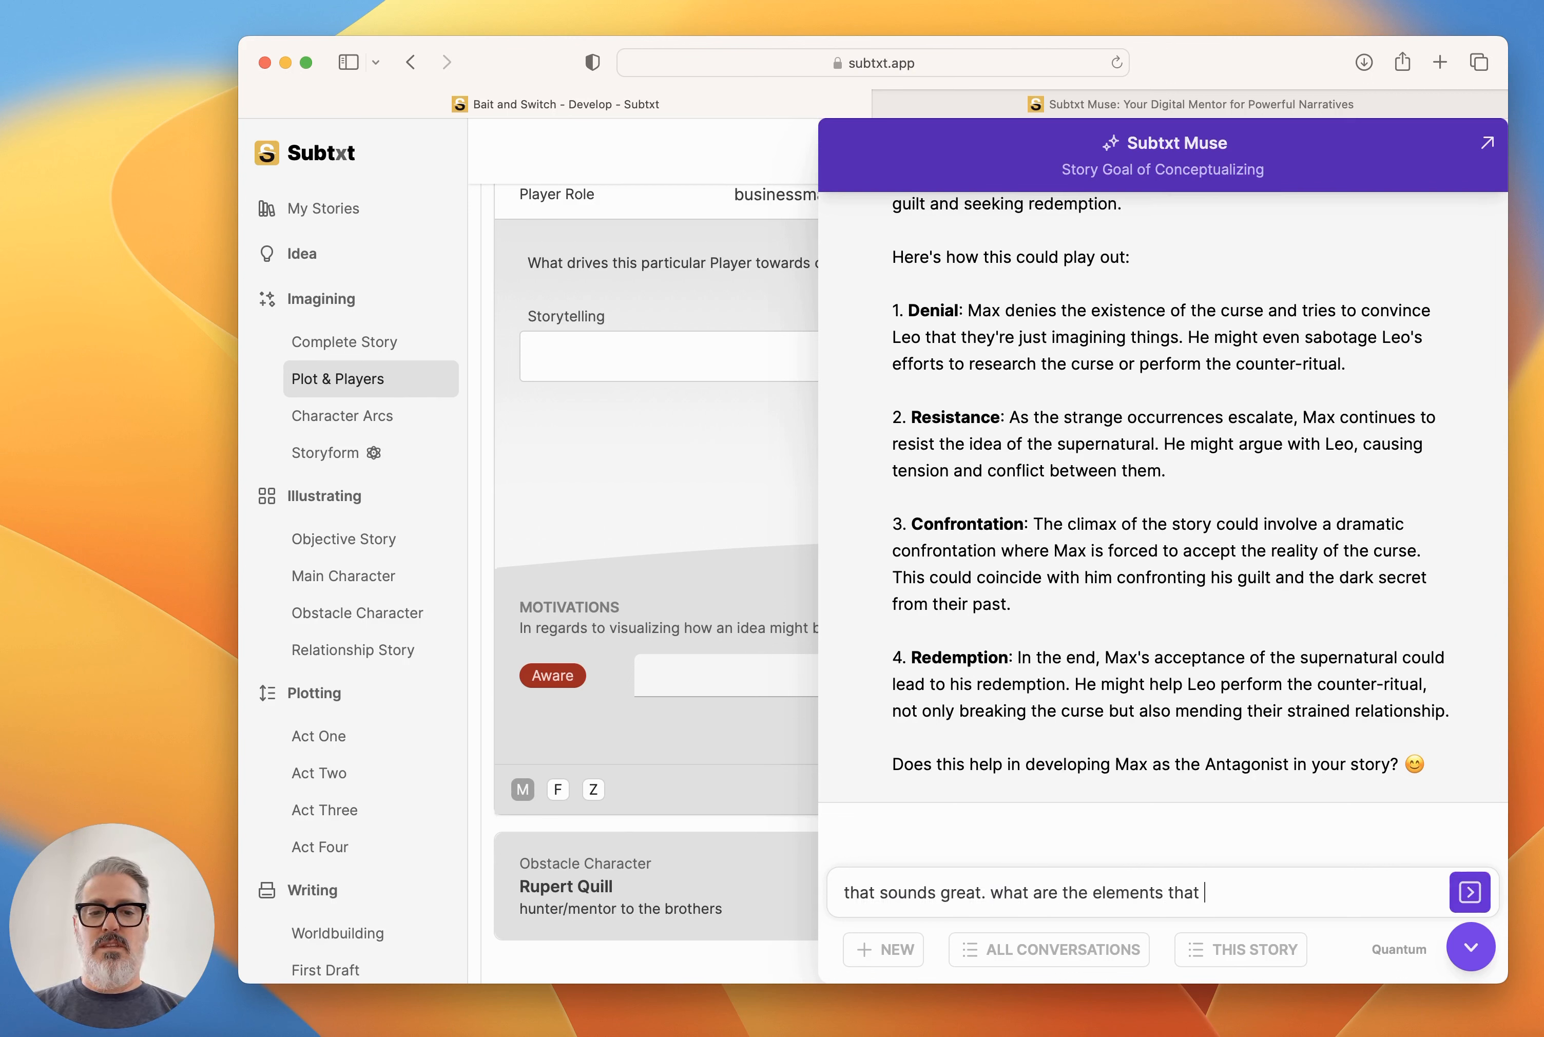
pyautogui.write('drive an Antagonist a')
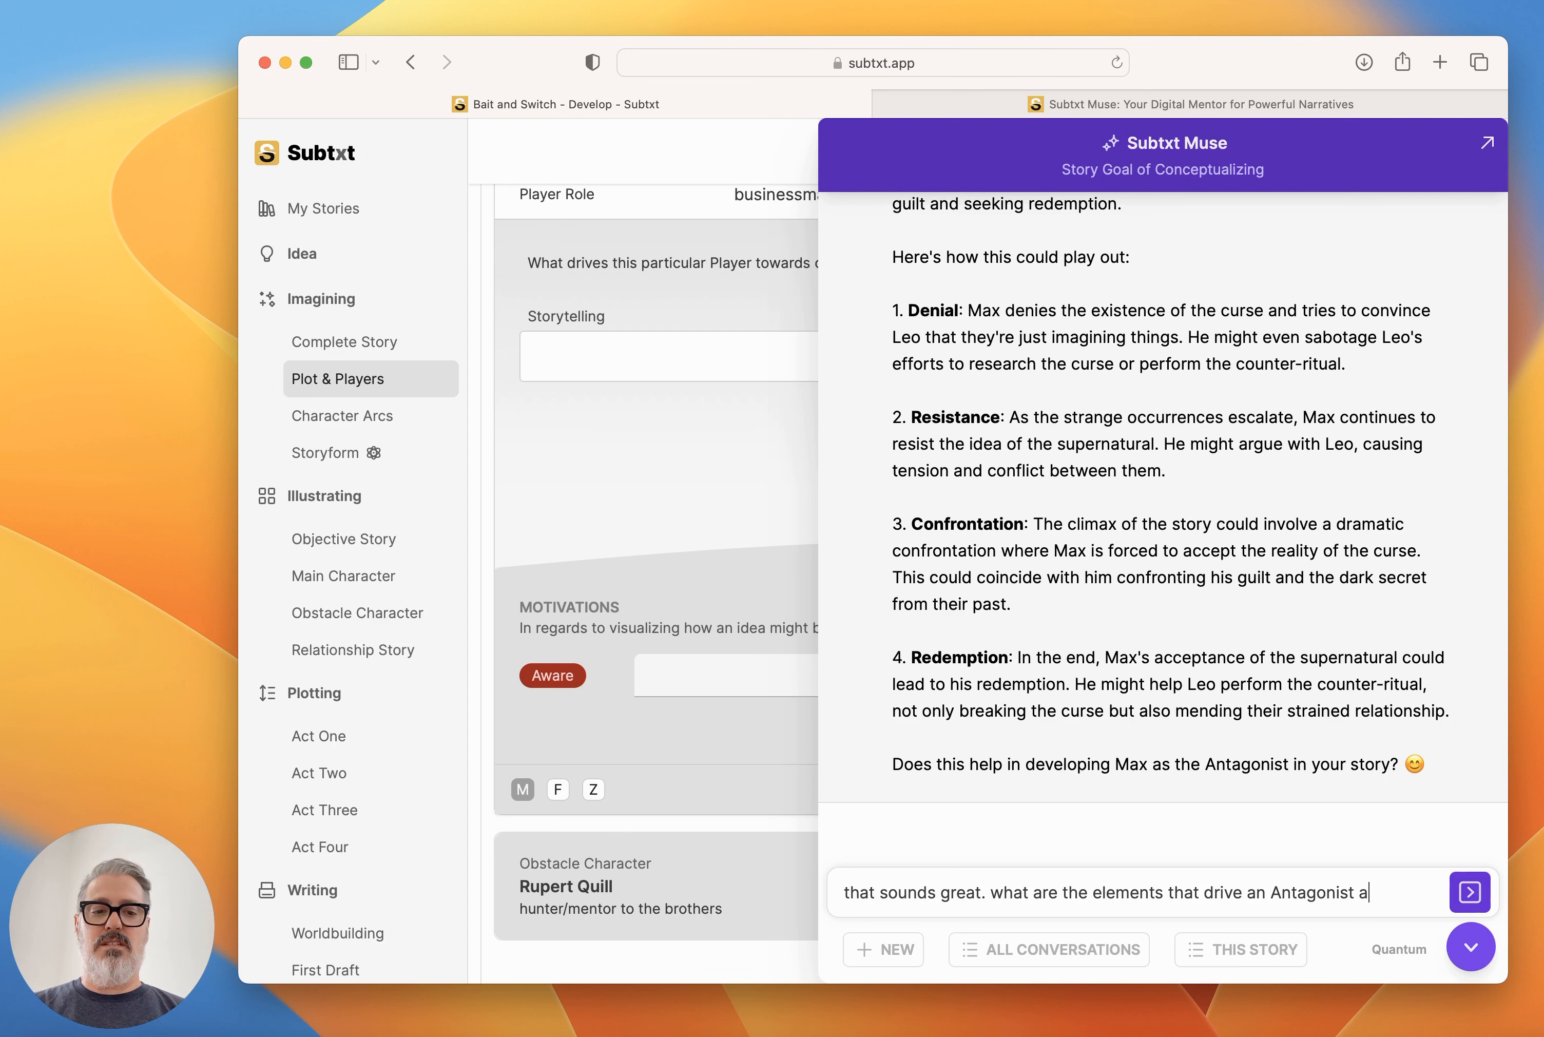
pyautogui.write('gain?')
pyautogui.press('Return')
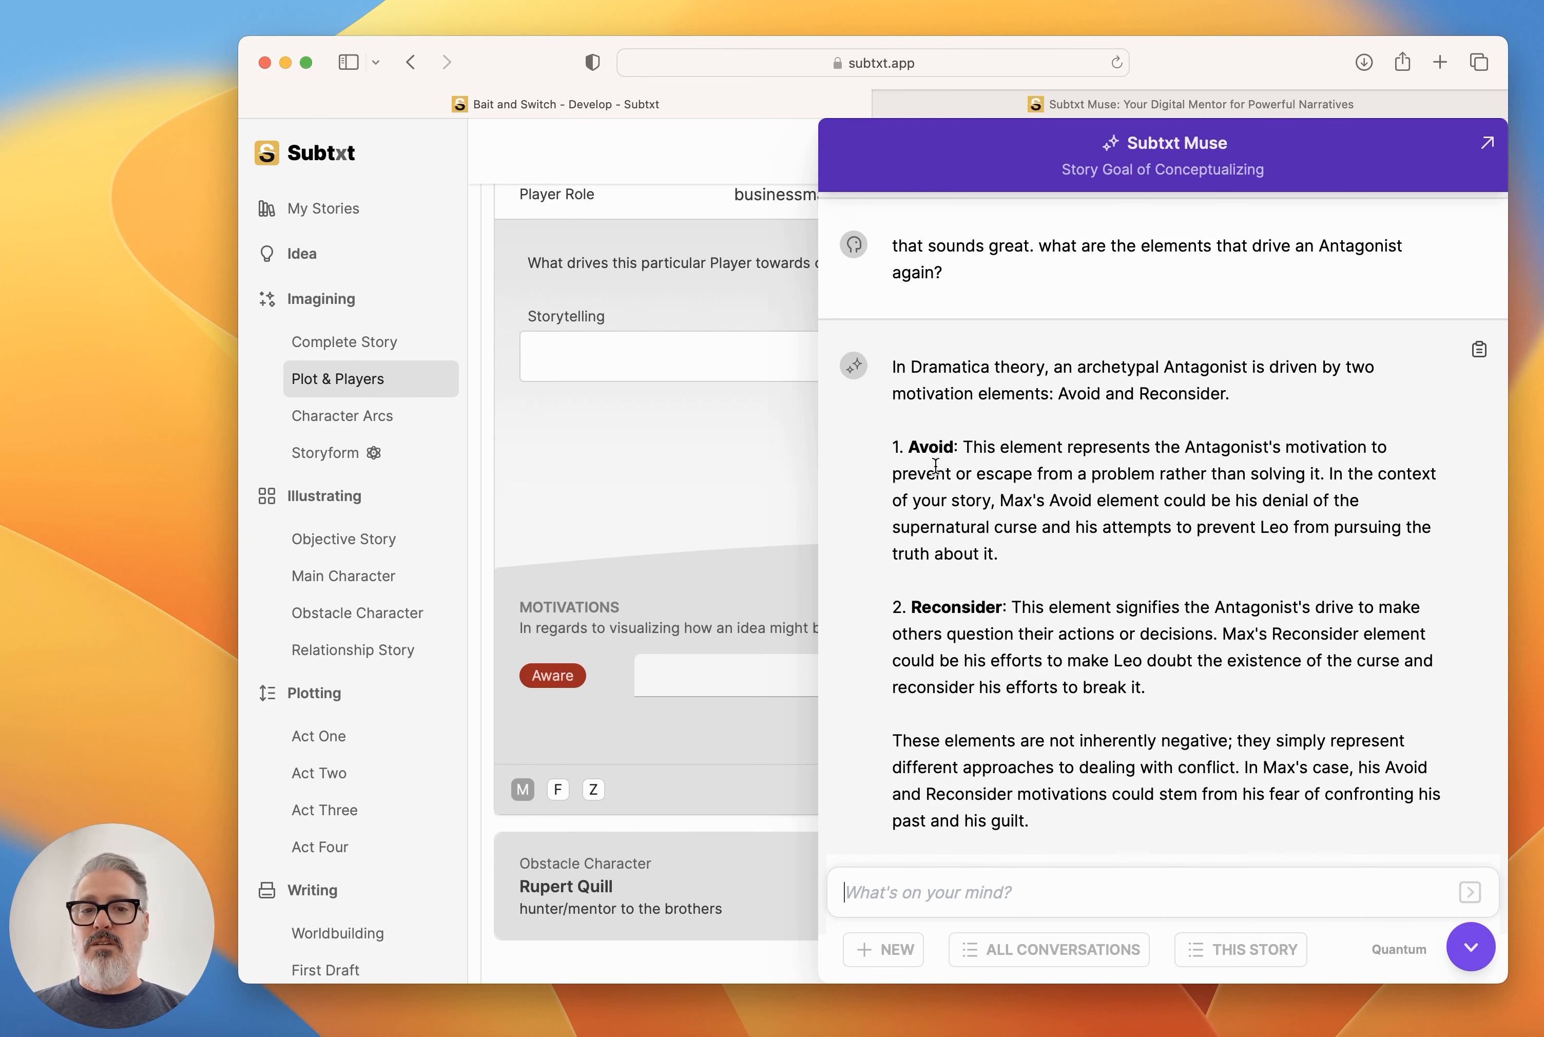
# Check Muse's explanation of the Antagonist's motivation elements and add Avoid to Max's Motivations.
pyautogui.click(1471, 947)
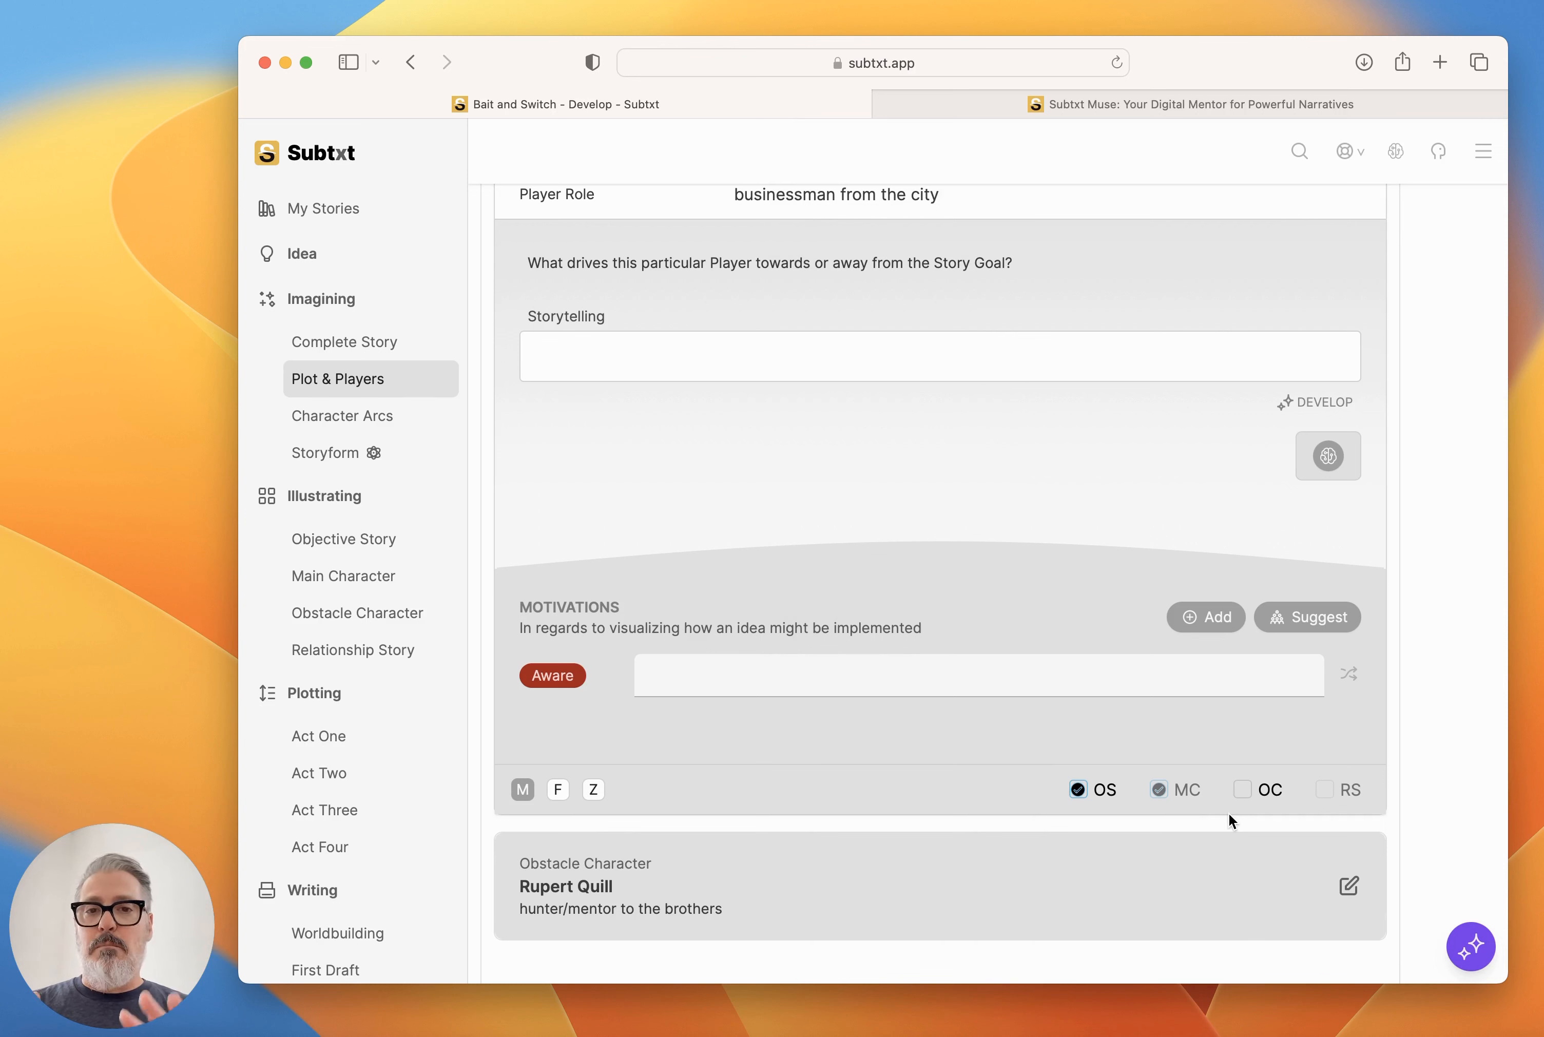
pyautogui.click(1470, 945)
pyautogui.scroll(-20, 1166, 641)
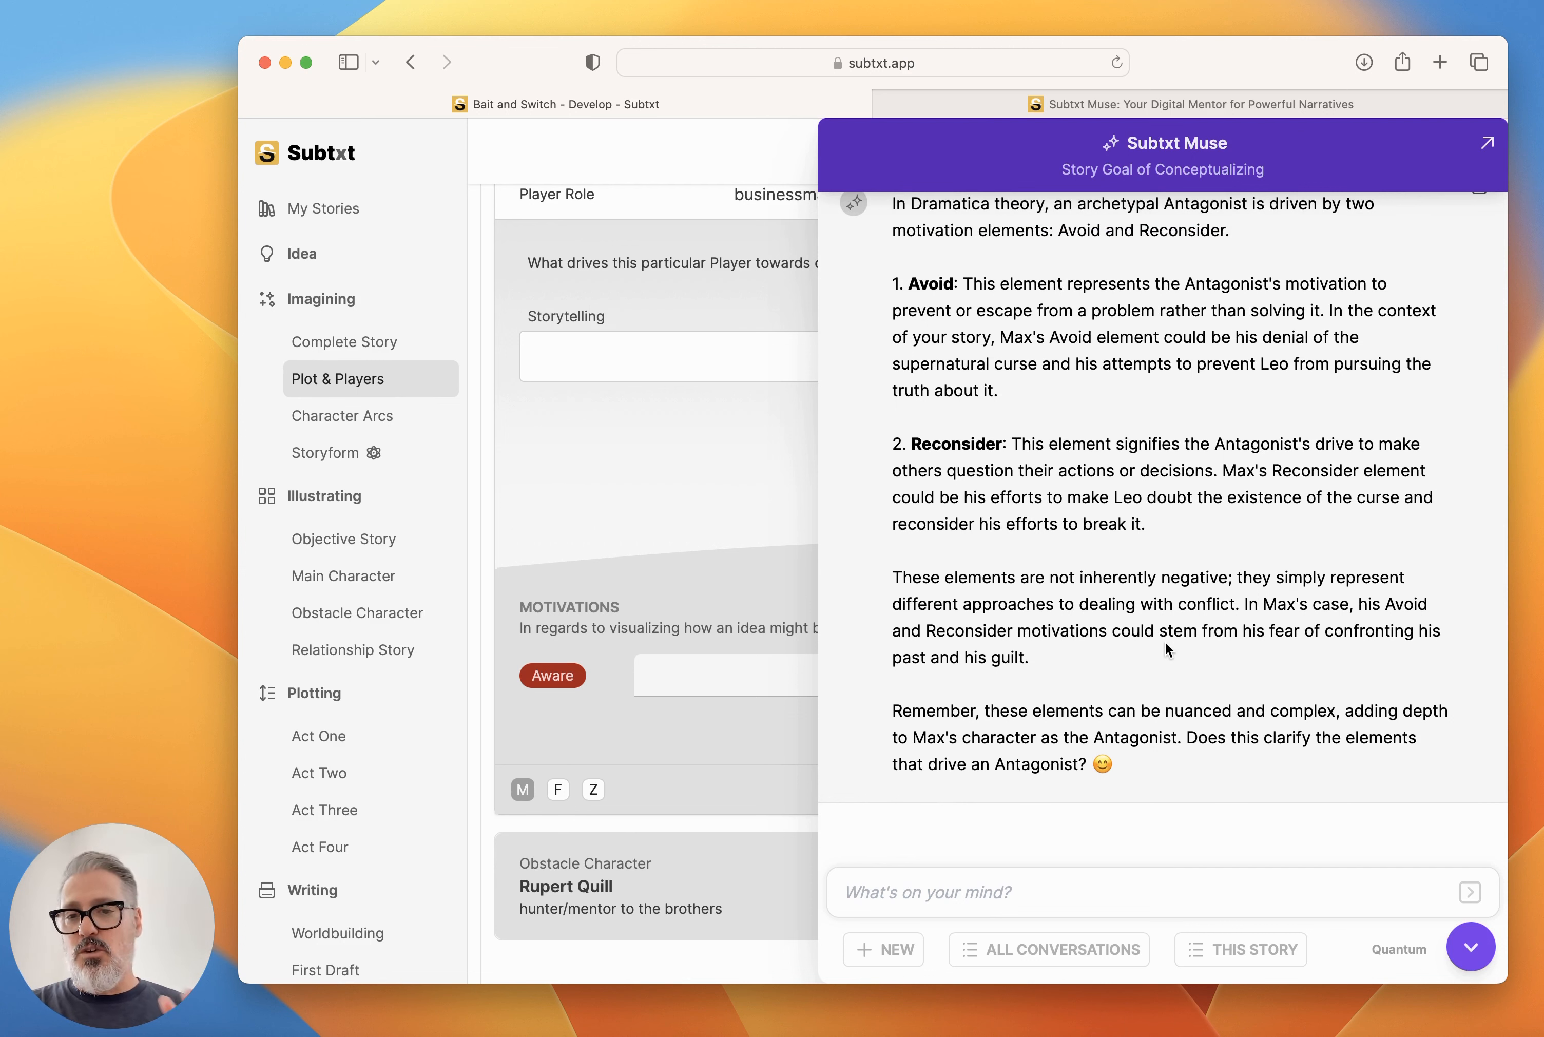
pyautogui.click(1472, 947)
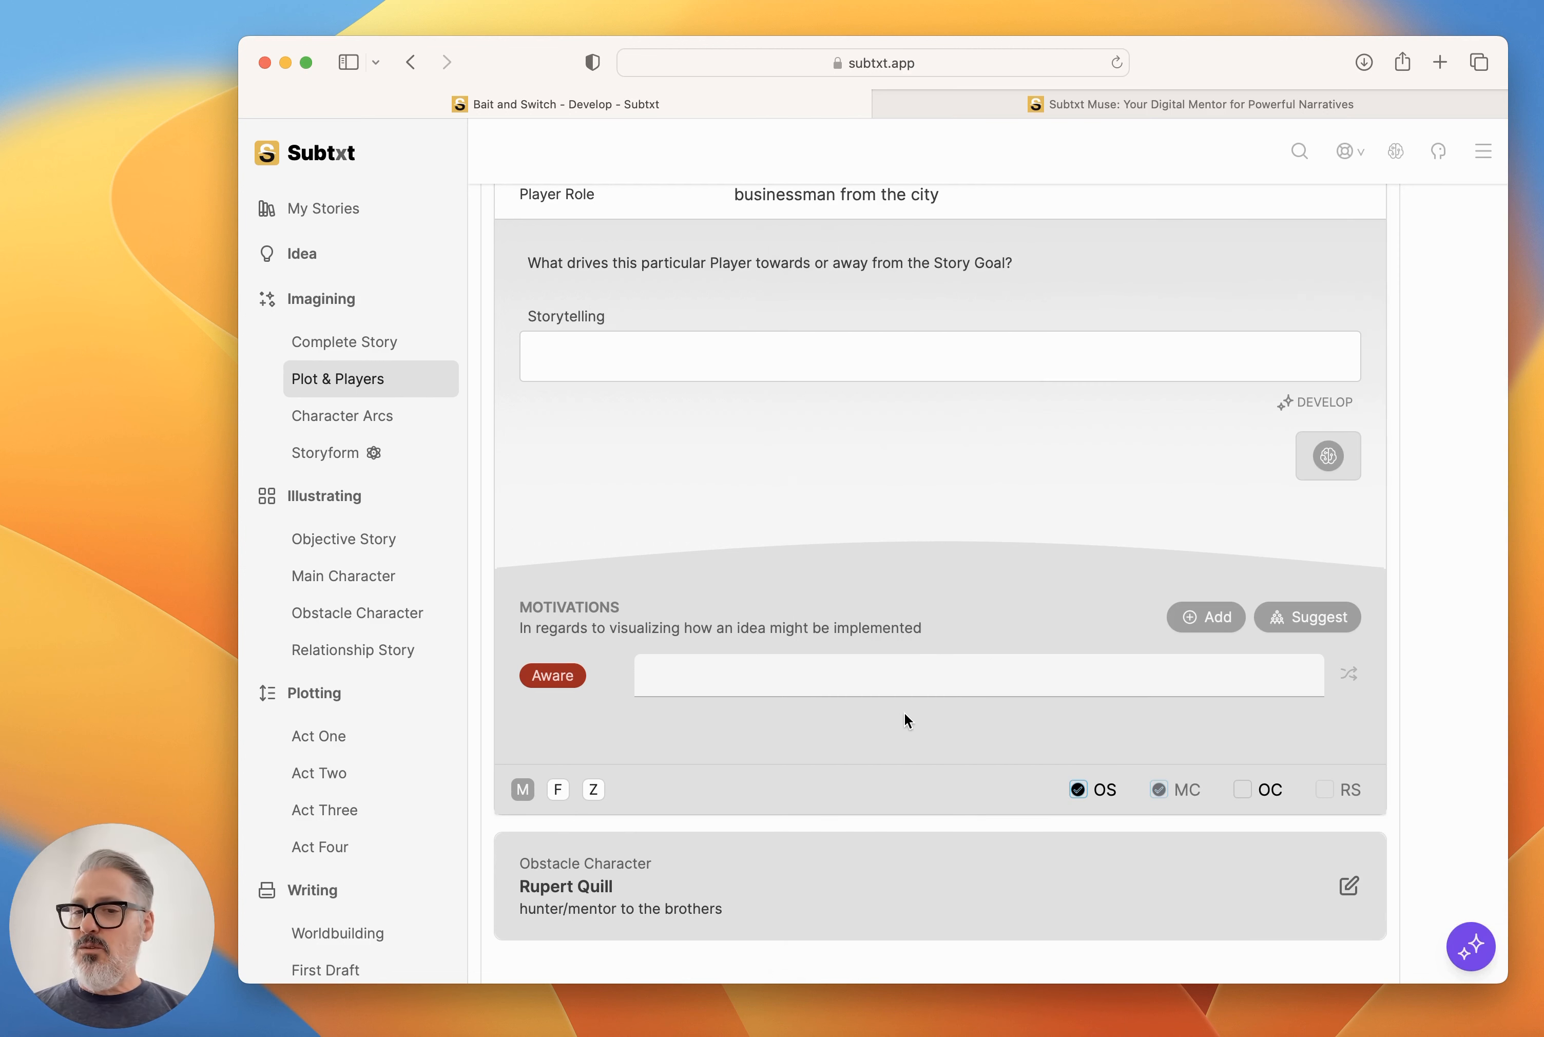
pyautogui.click(1217, 616)
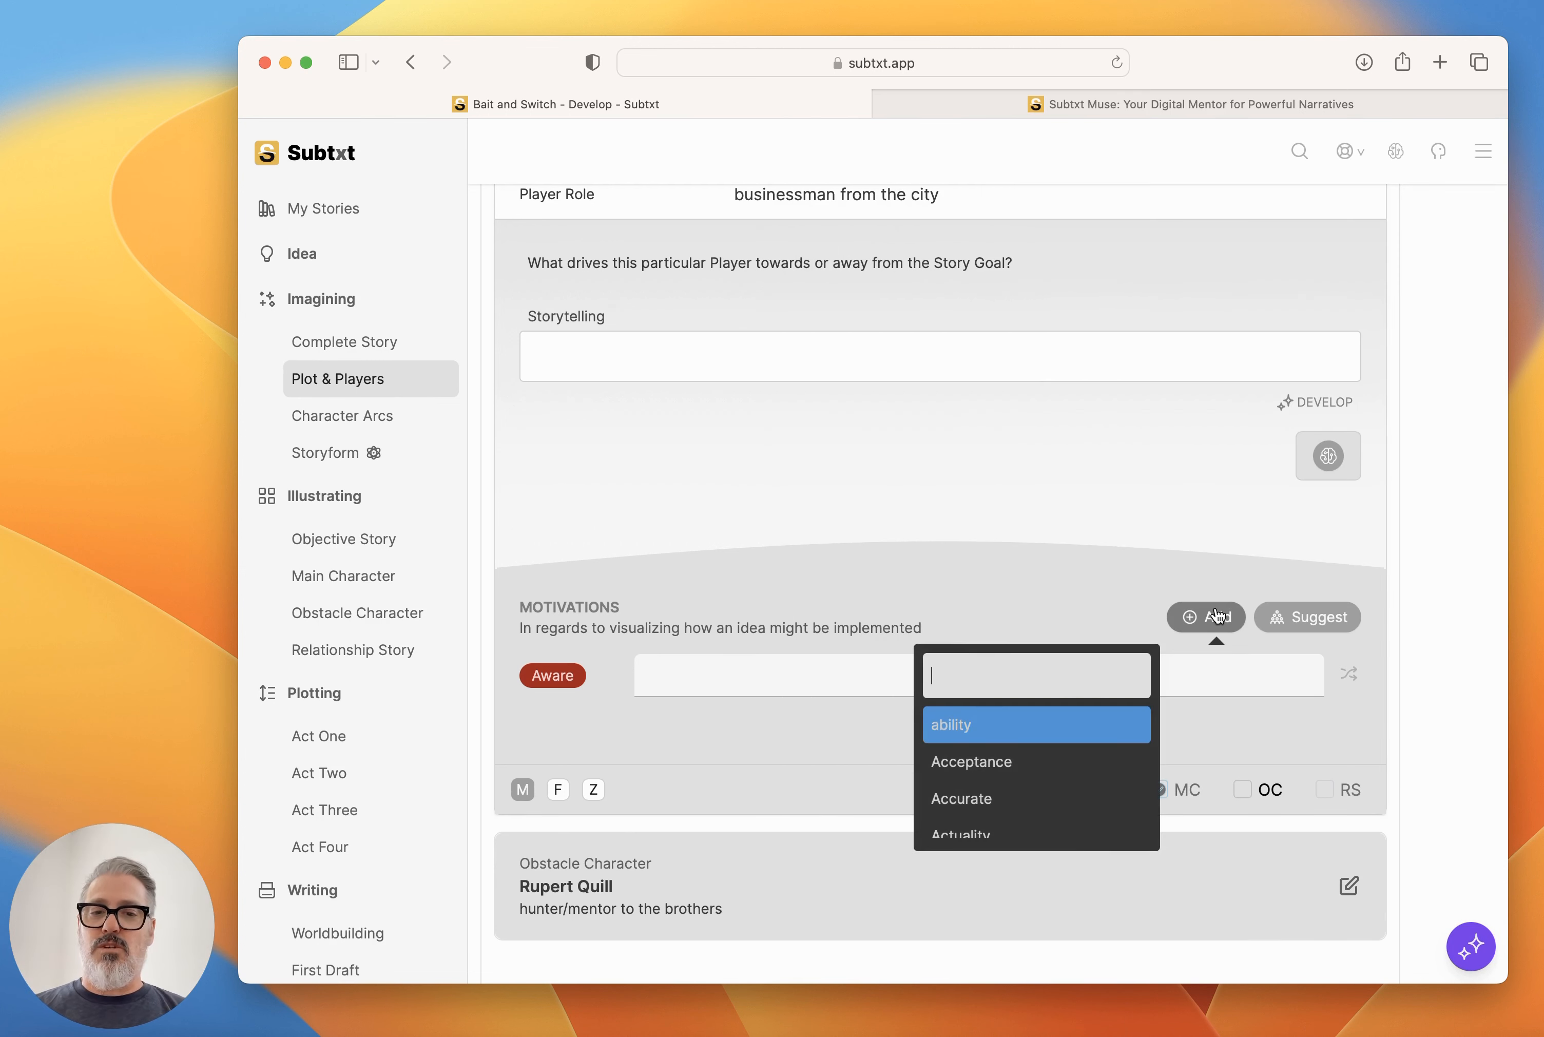
pyautogui.write('avoid')
pyautogui.press('Return')
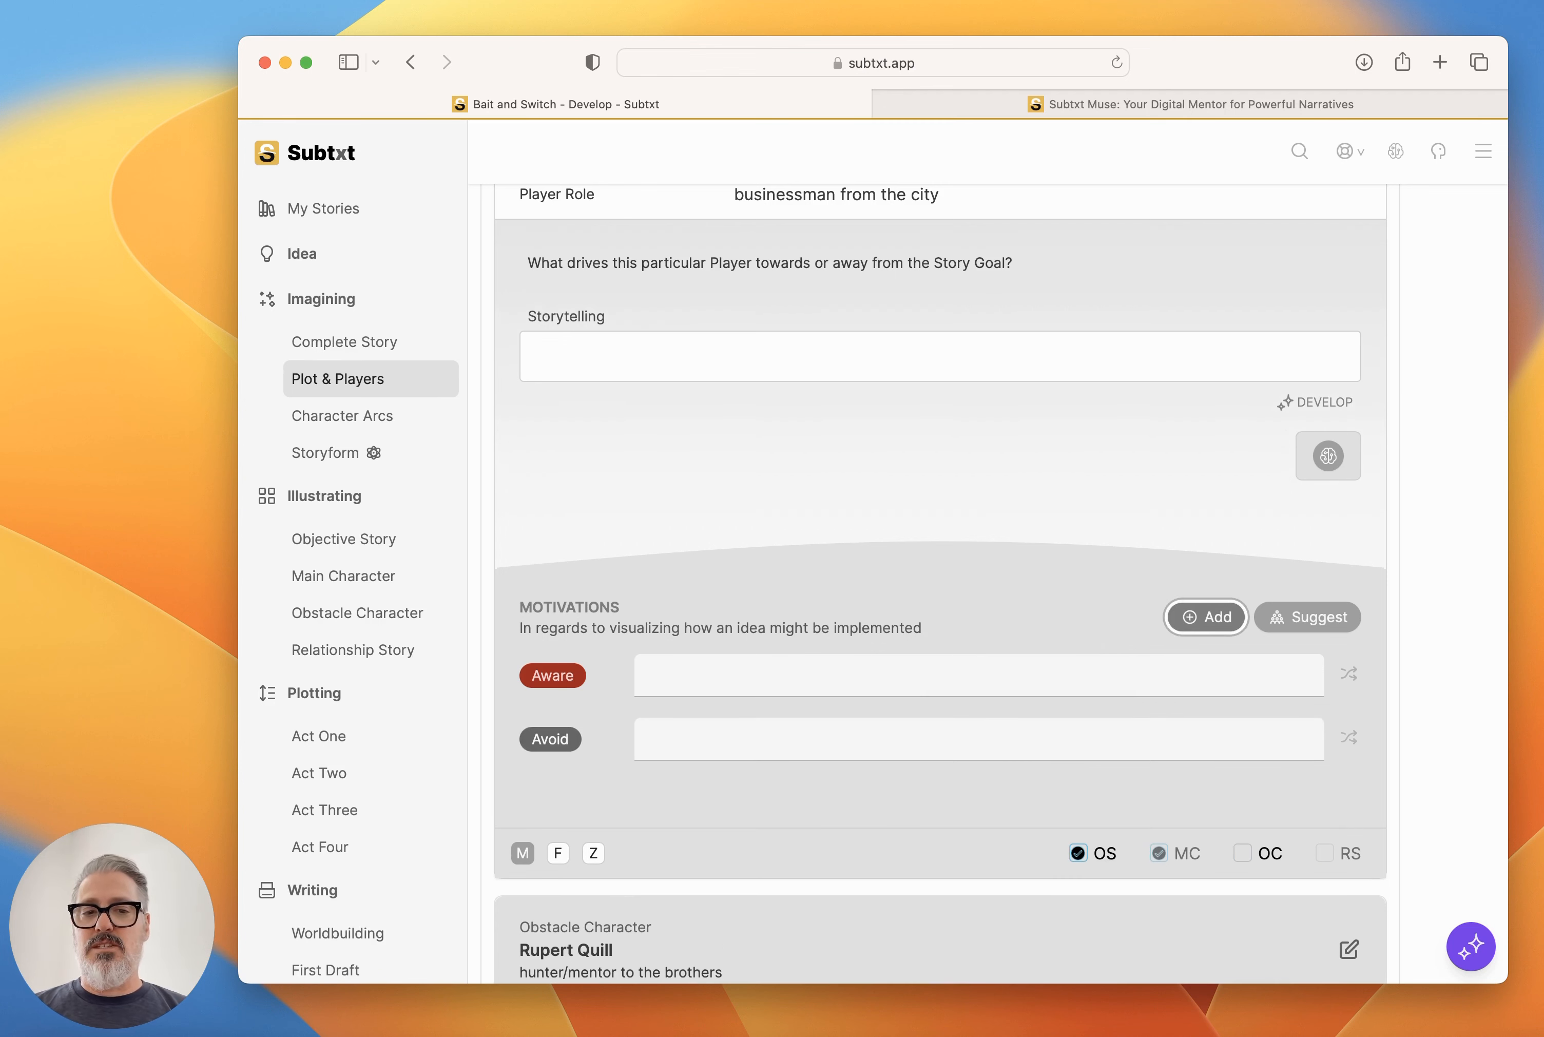
# Add Reconsider to Max's Motivations and look over his Objective Story Player details.
pyautogui.click(1203, 614)
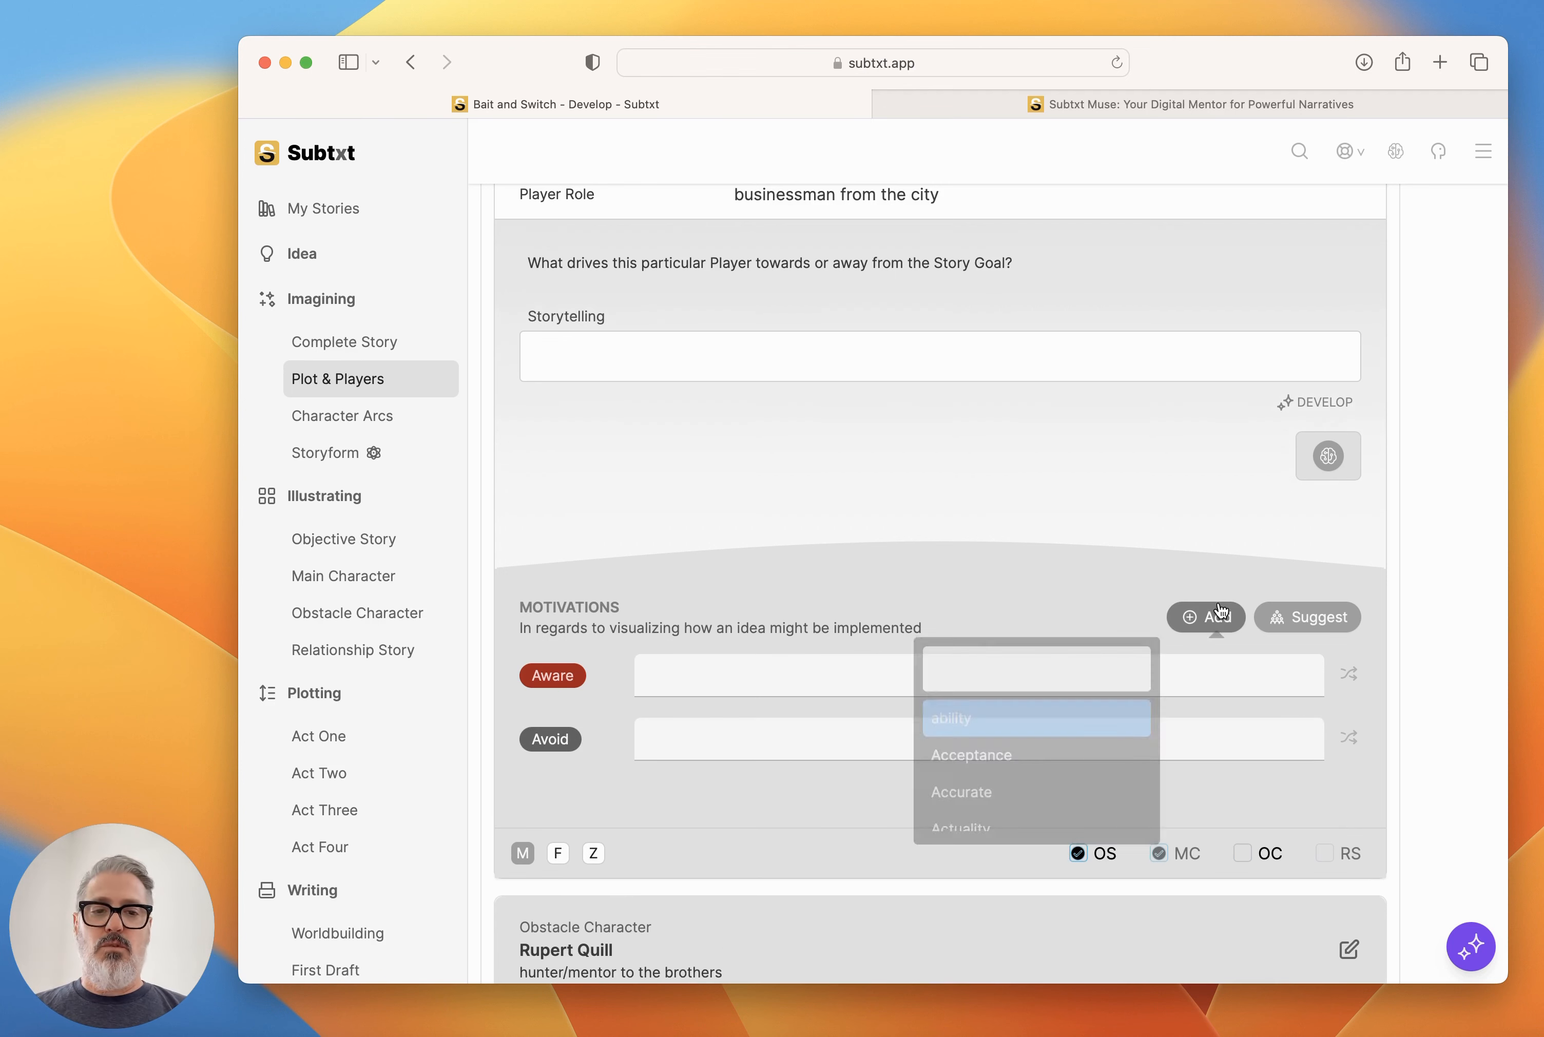
pyautogui.write('recon')
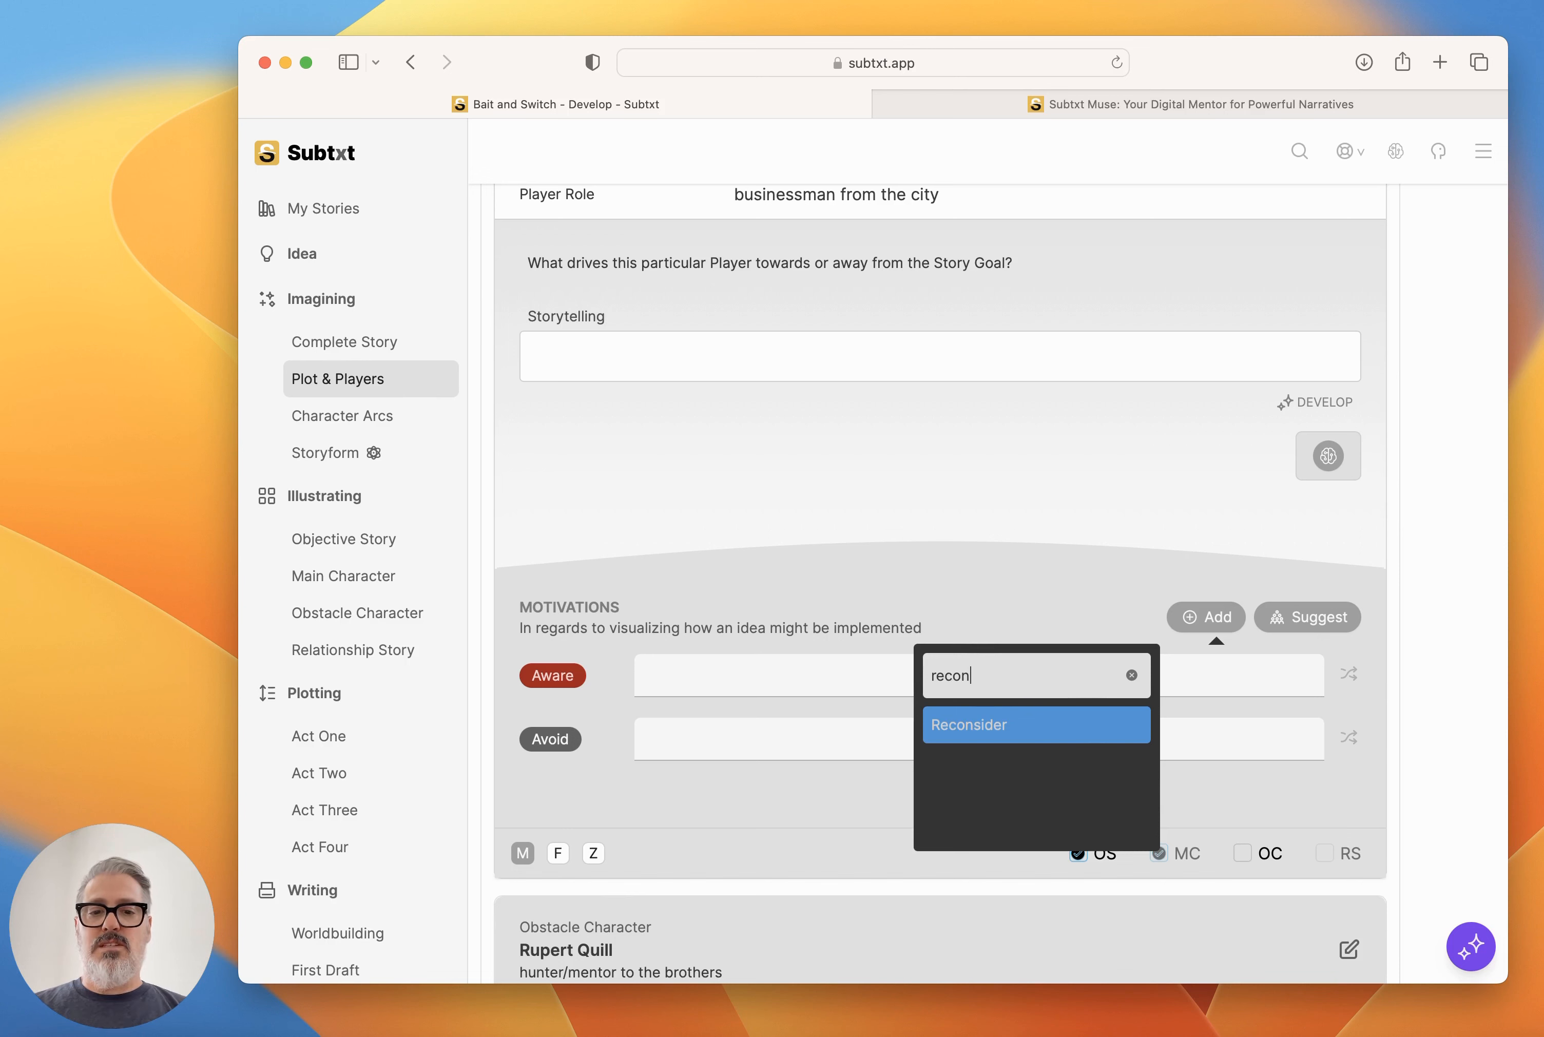
pyautogui.press('Return')
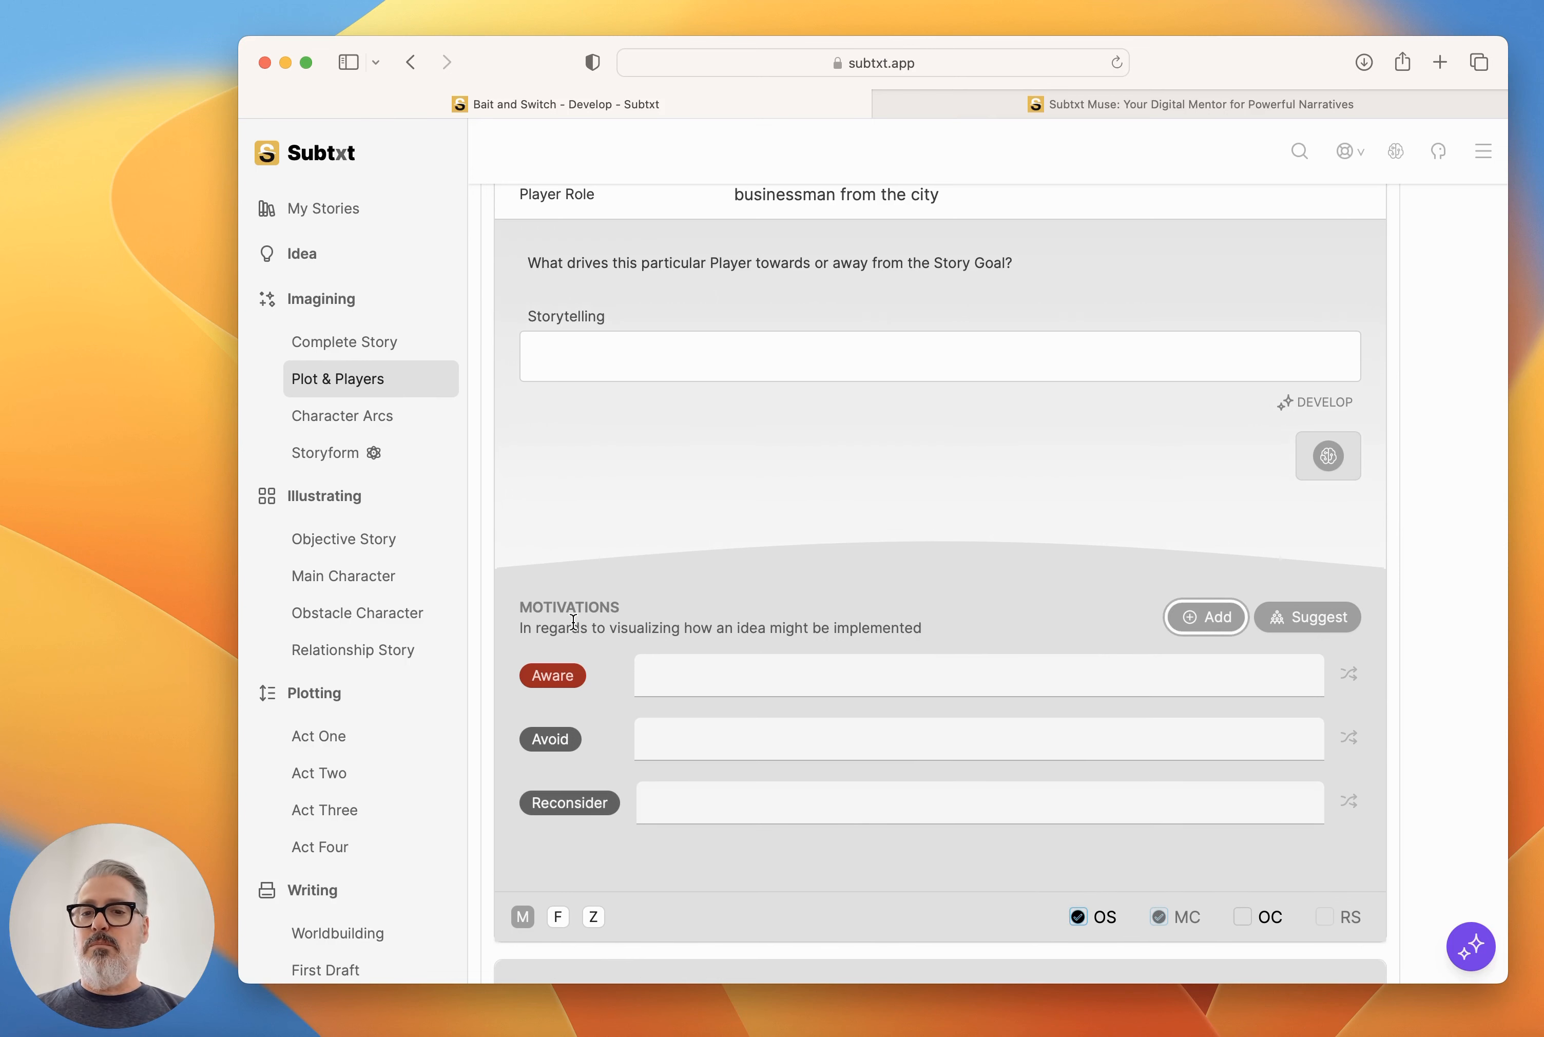
pyautogui.scroll(2, 800, 455)
pyautogui.scroll(-3, 800, 455)
pyautogui.scroll(-1, 799, 454)
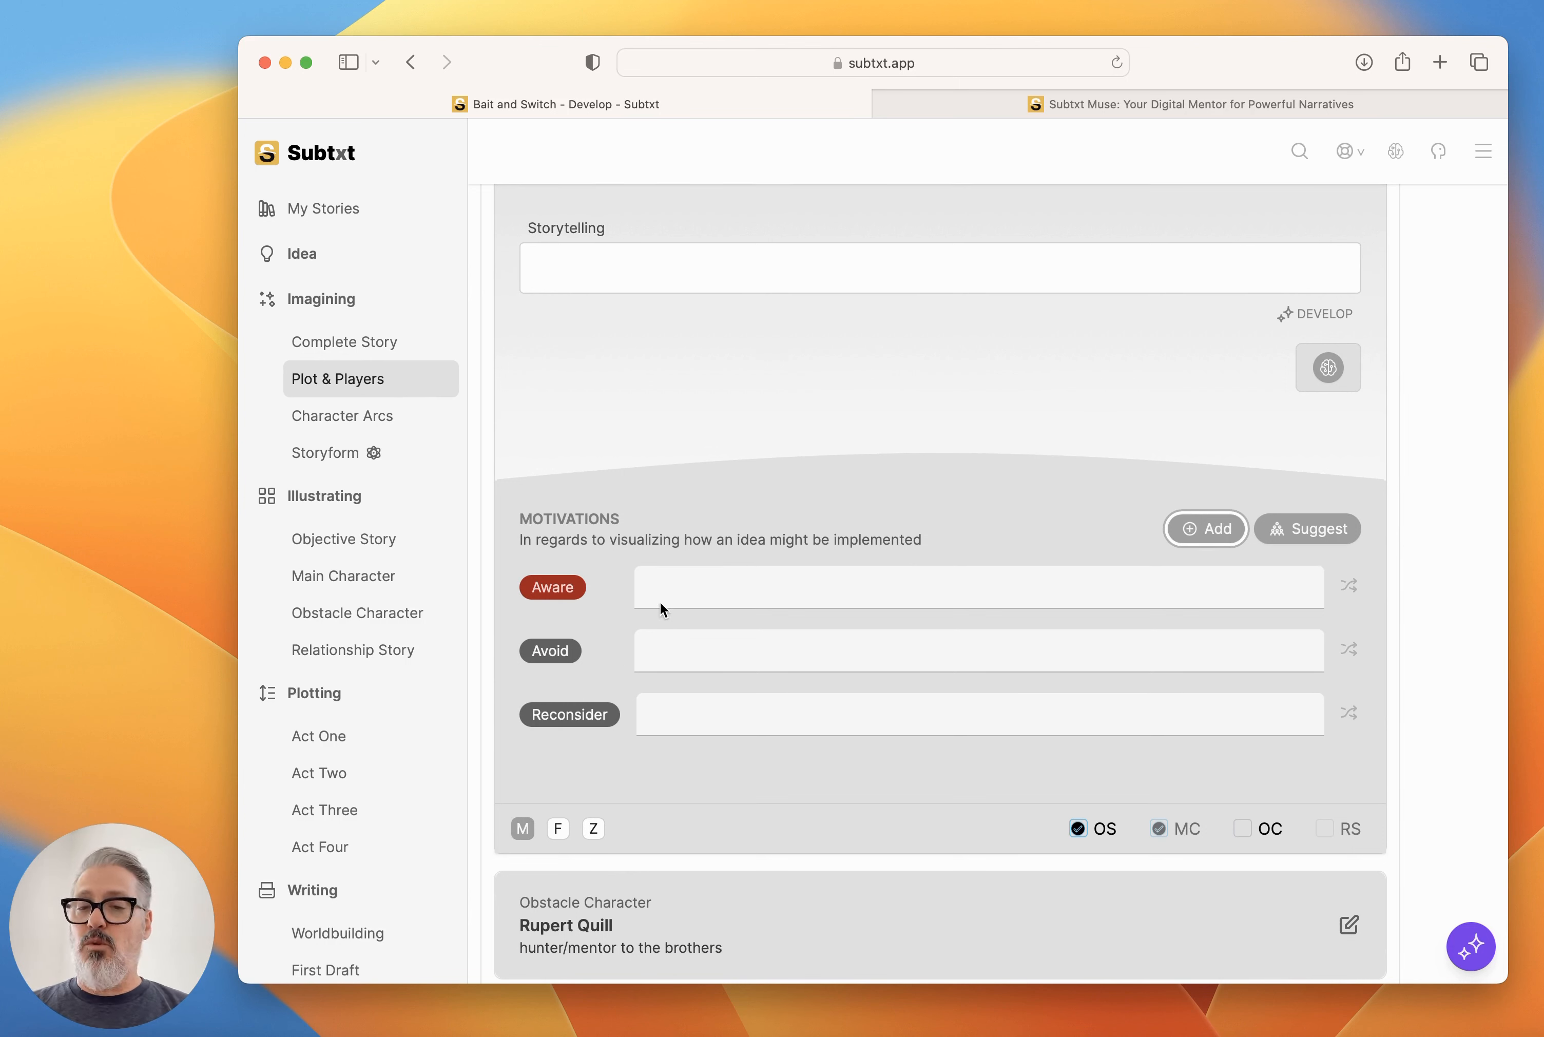
pyautogui.scroll(5, 659, 601)
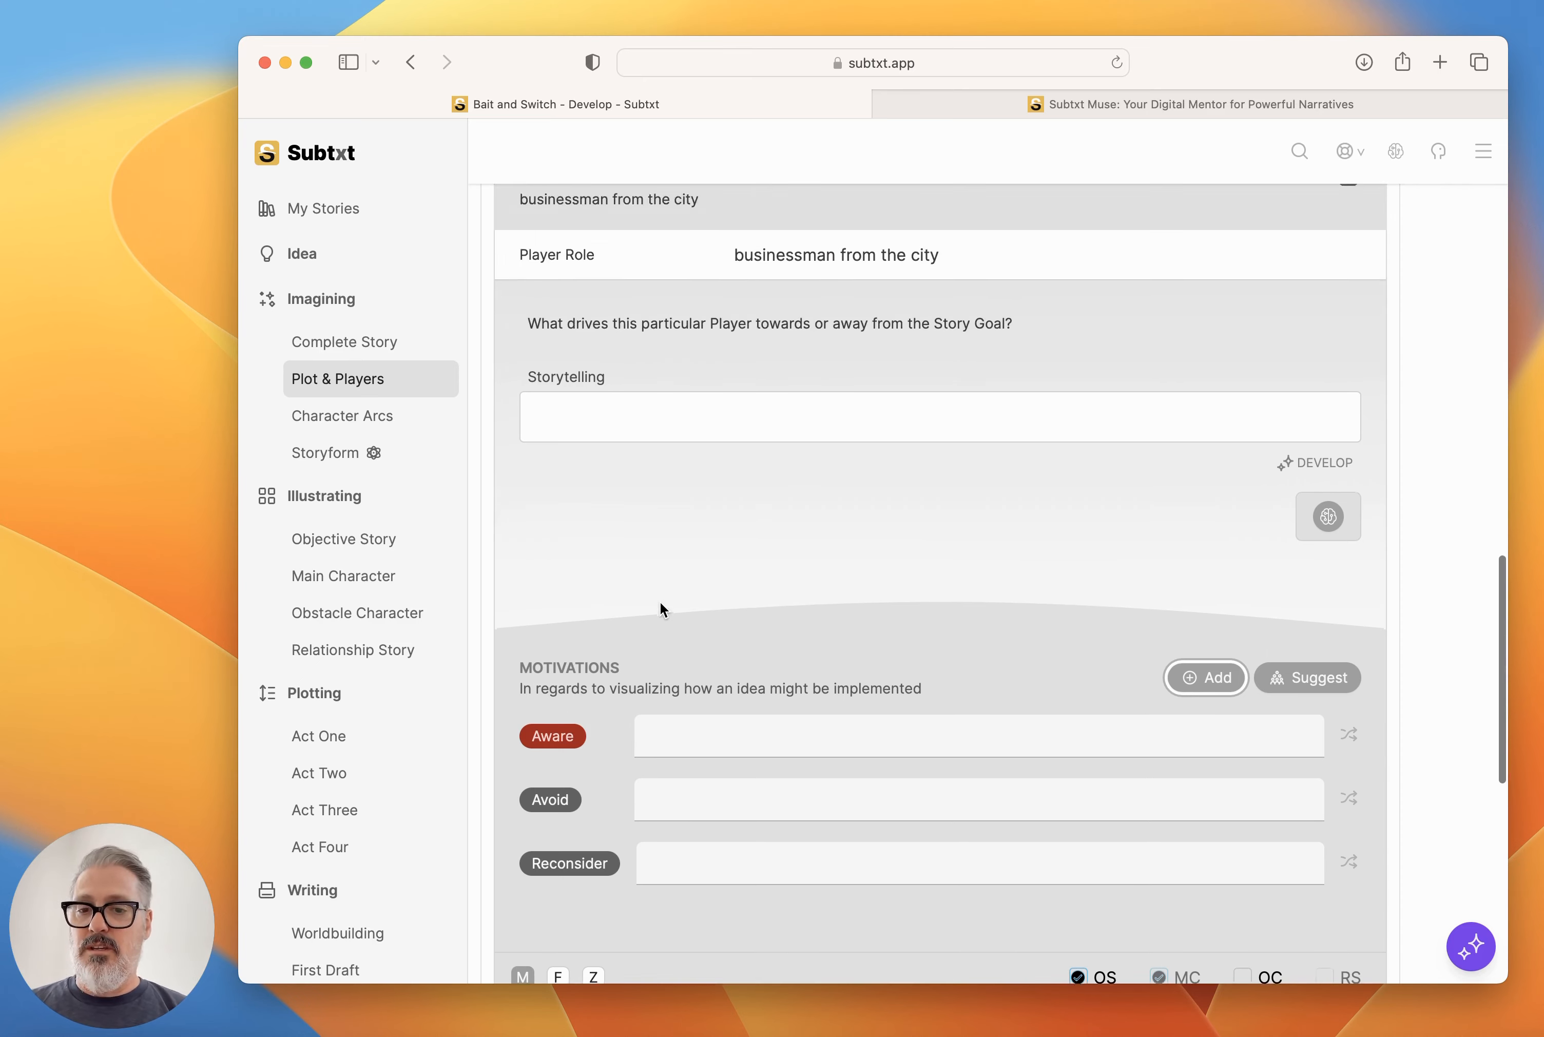
pyautogui.scroll(-3, 609, 559)
pyautogui.scroll(-1, 598, 611)
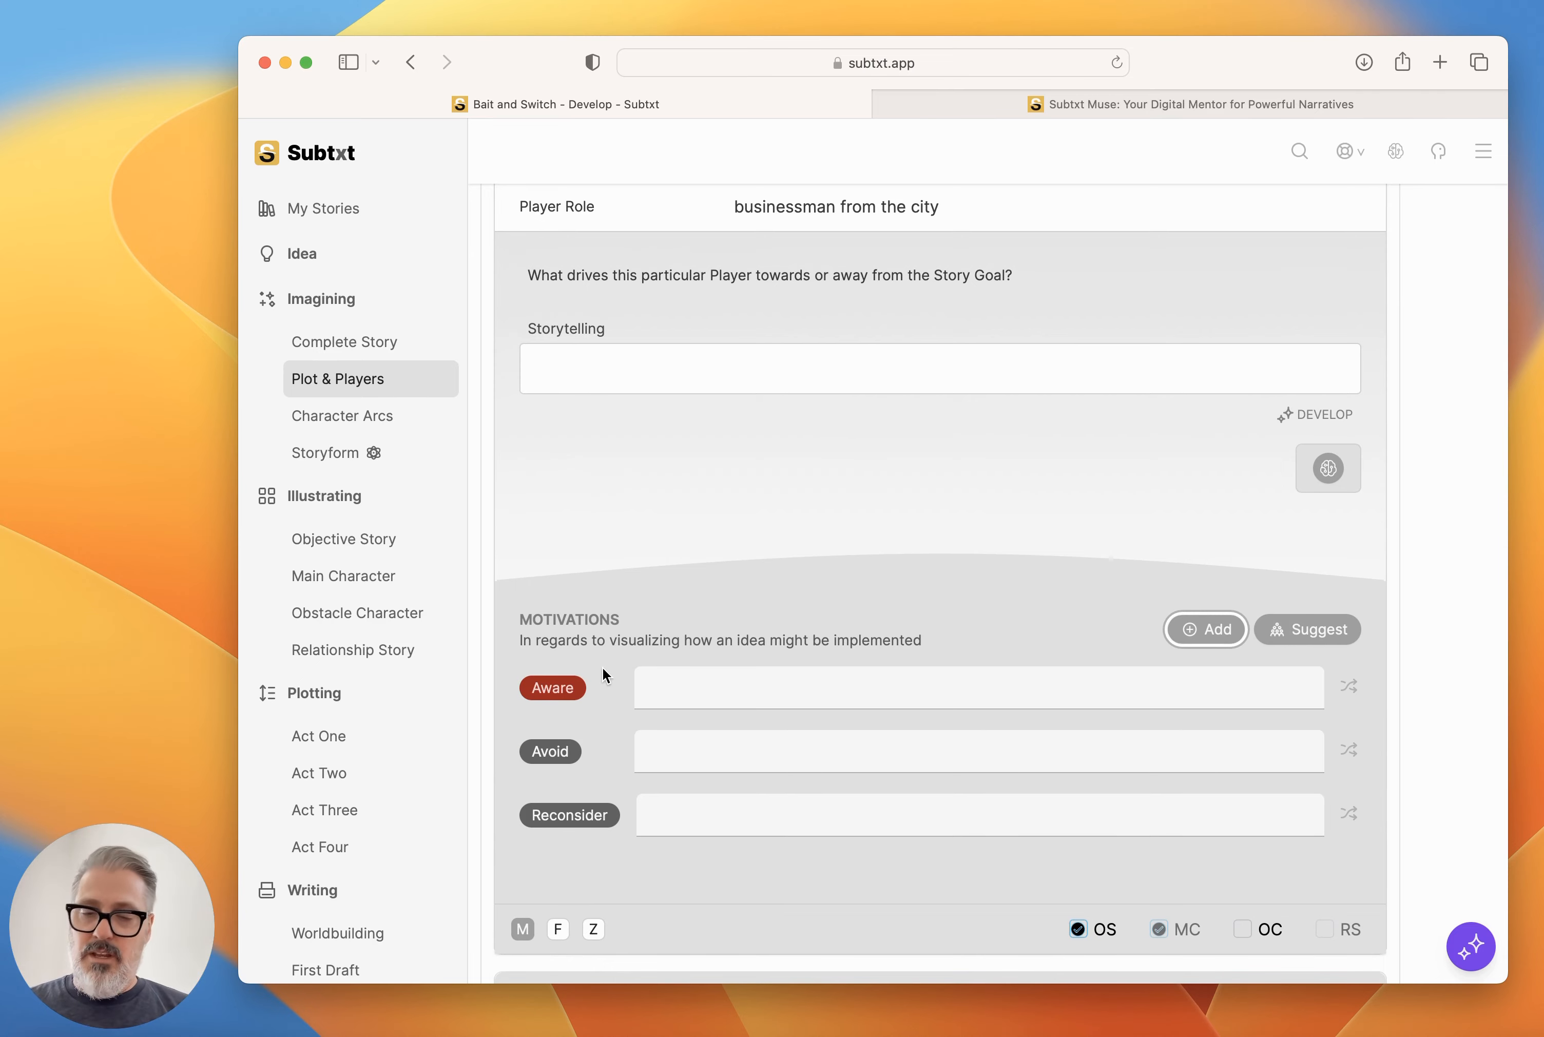
# Examine the Bait and Switch Storyform, including its Premise, the Main Character and Plot Dynamics, and the elements of each throughline.
pyautogui.click(399, 447)
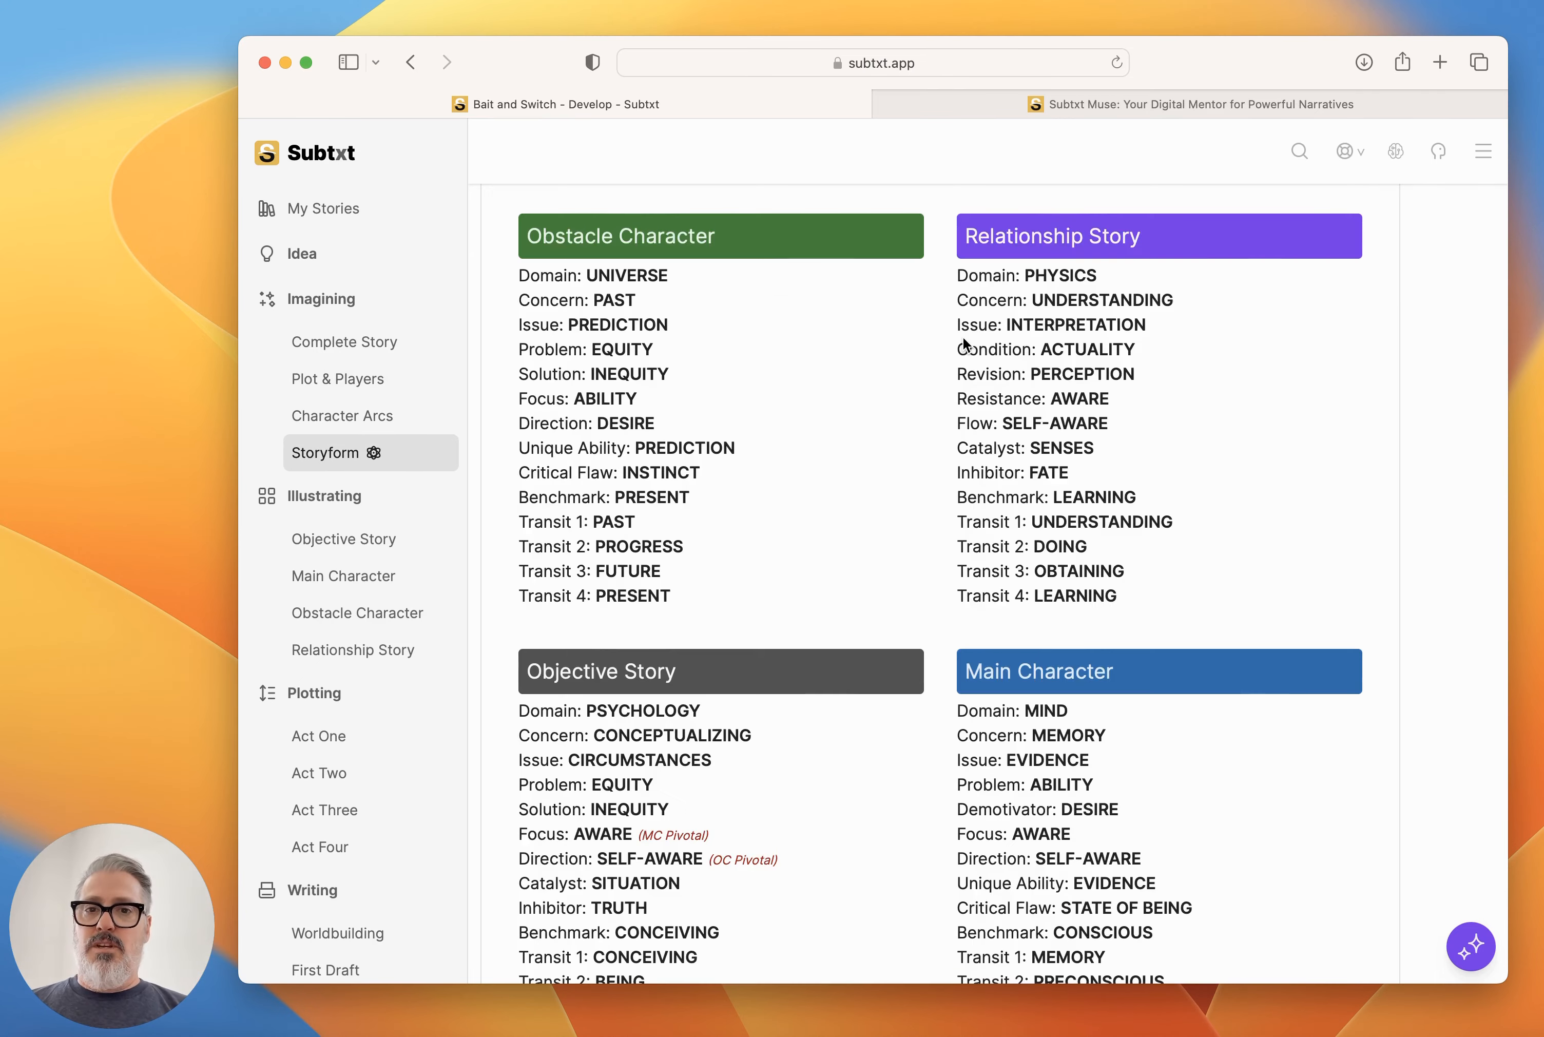
pyautogui.scroll(-1, 962, 337)
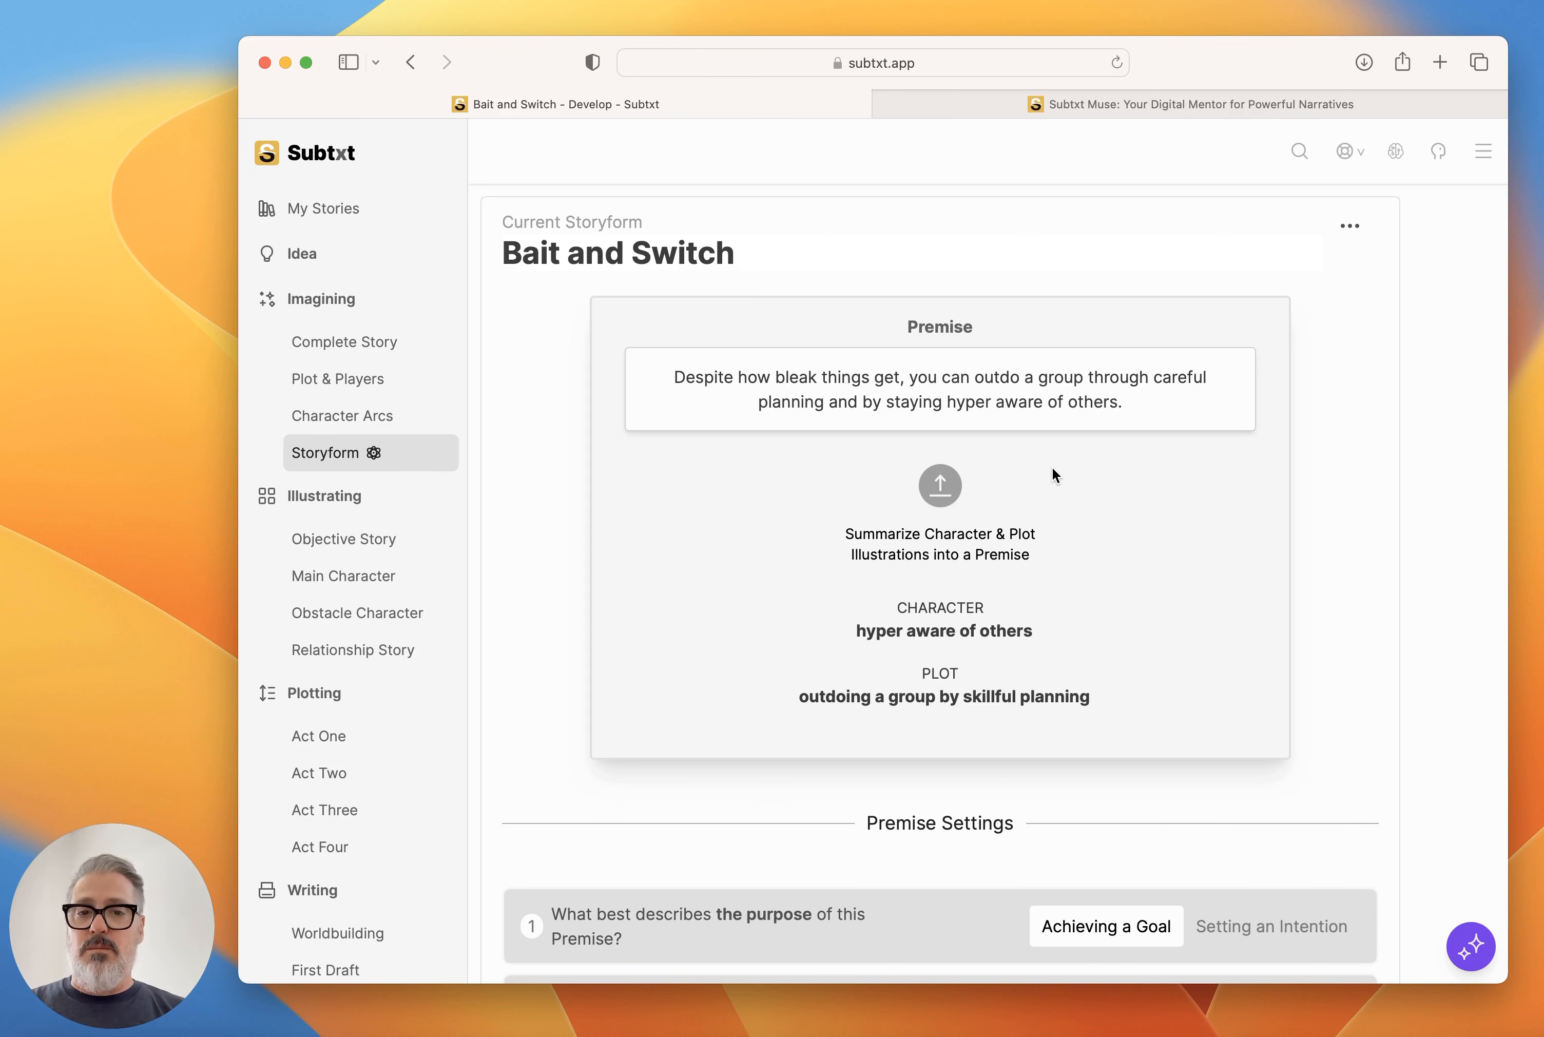
pyautogui.scroll(-15, 1053, 474)
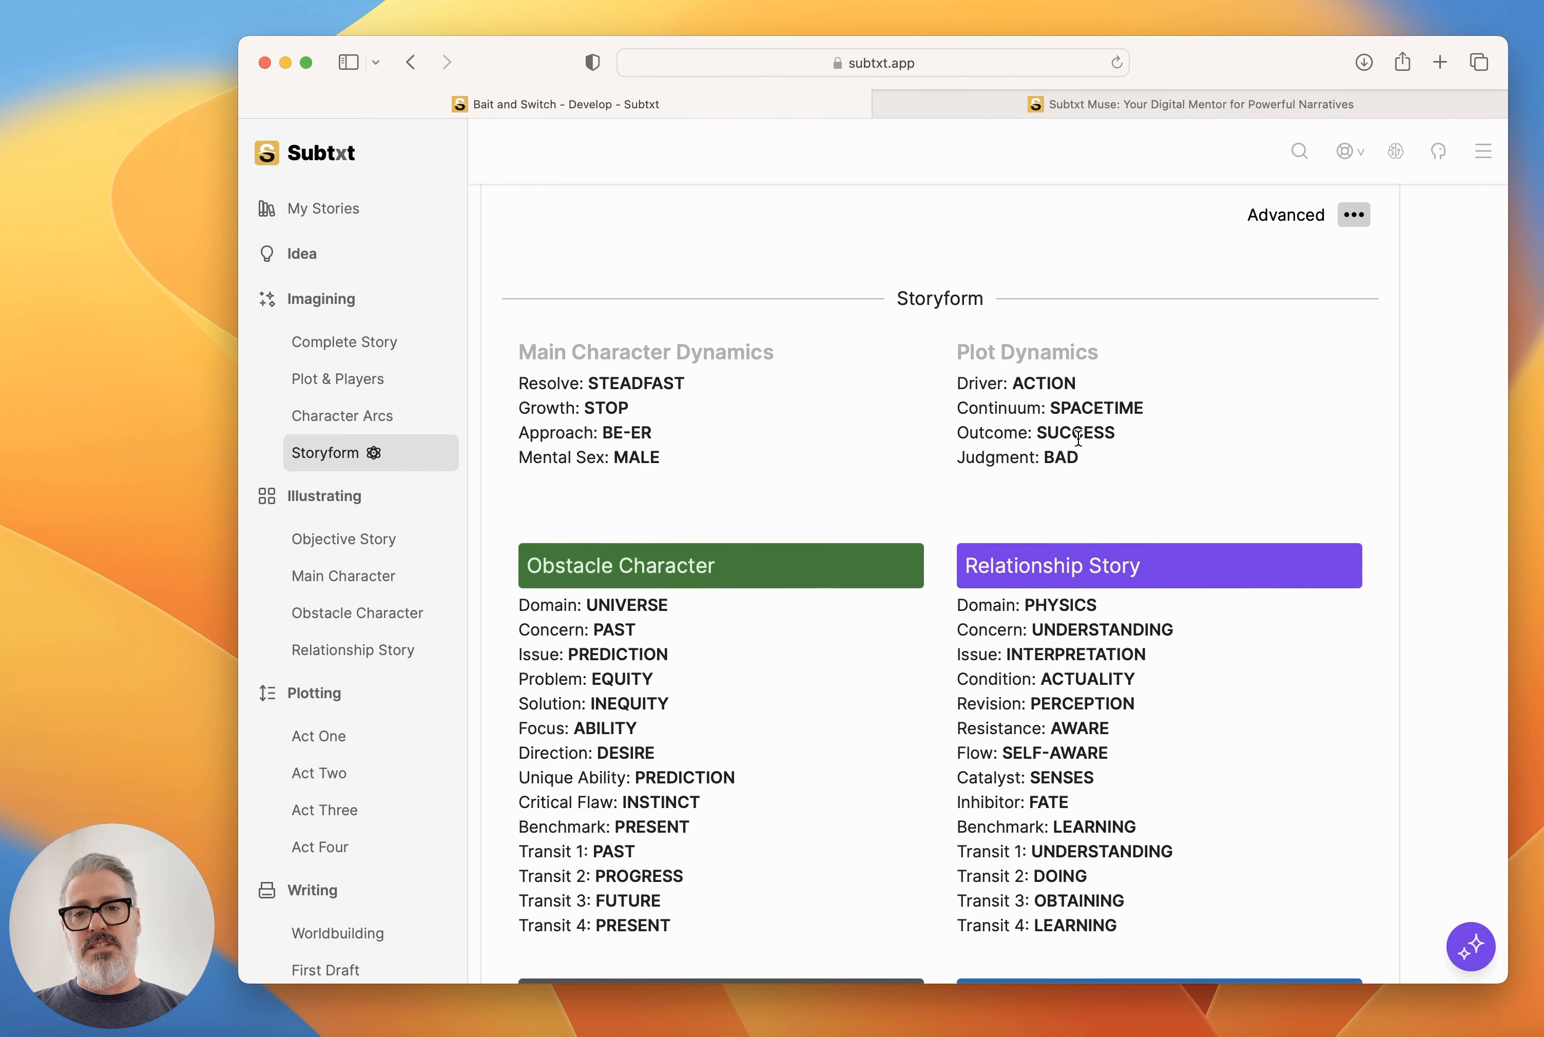
pyautogui.scroll(15, 1078, 439)
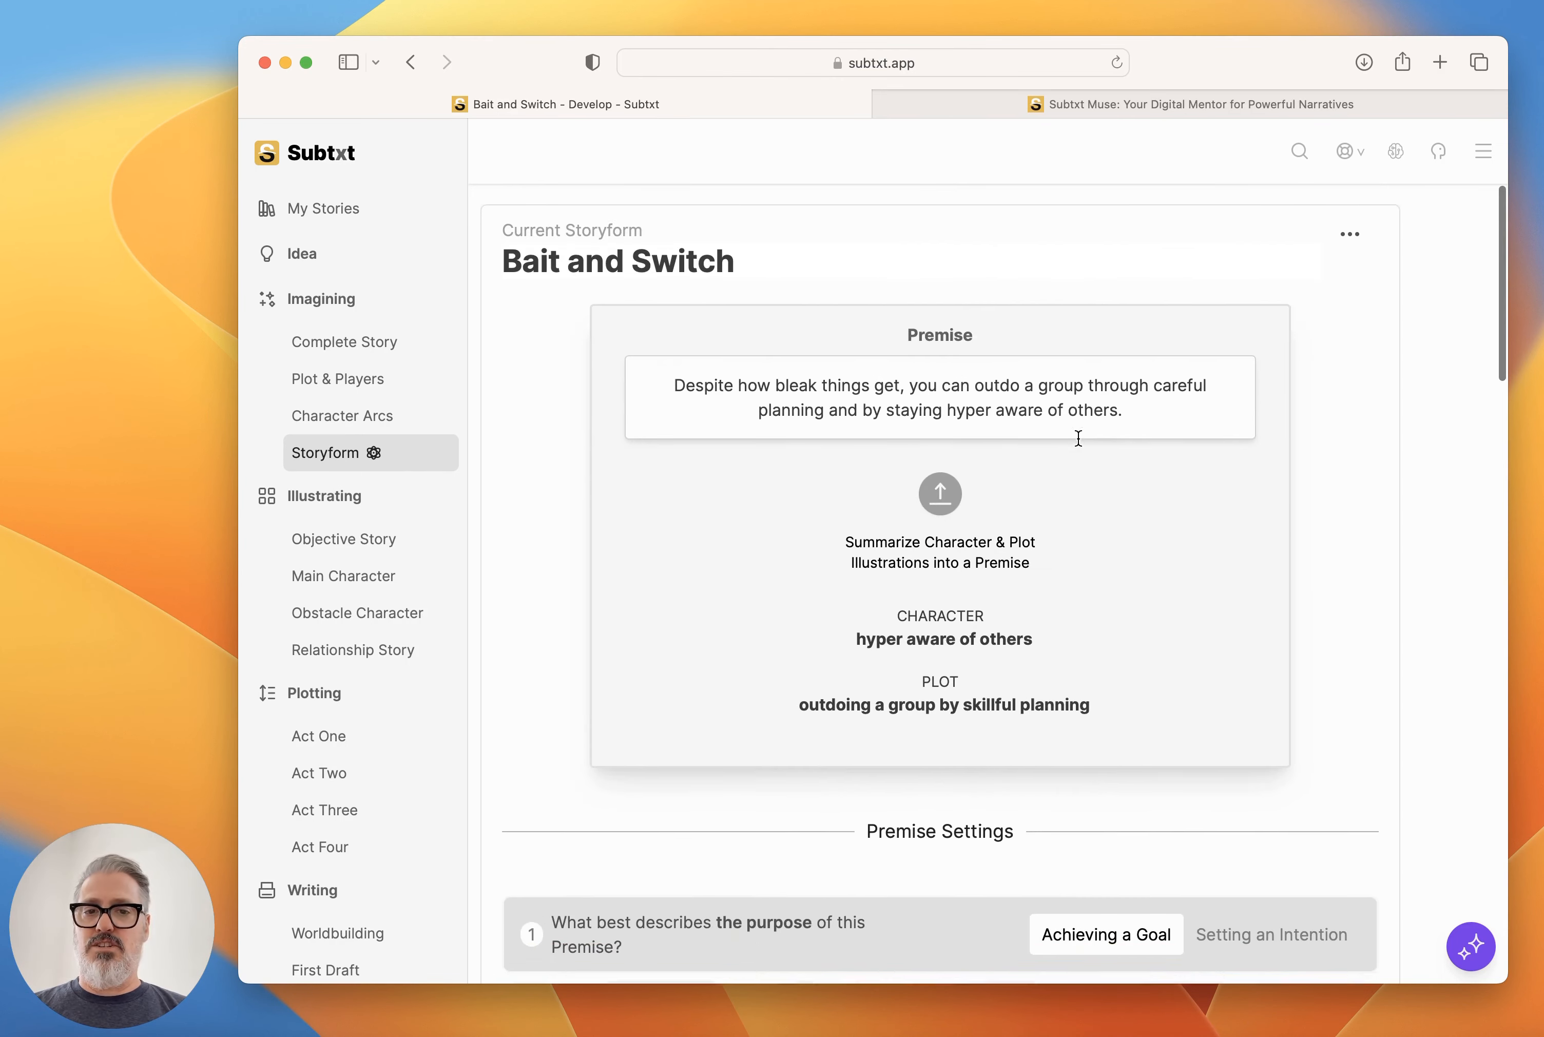
pyautogui.scroll(-15, 1083, 658)
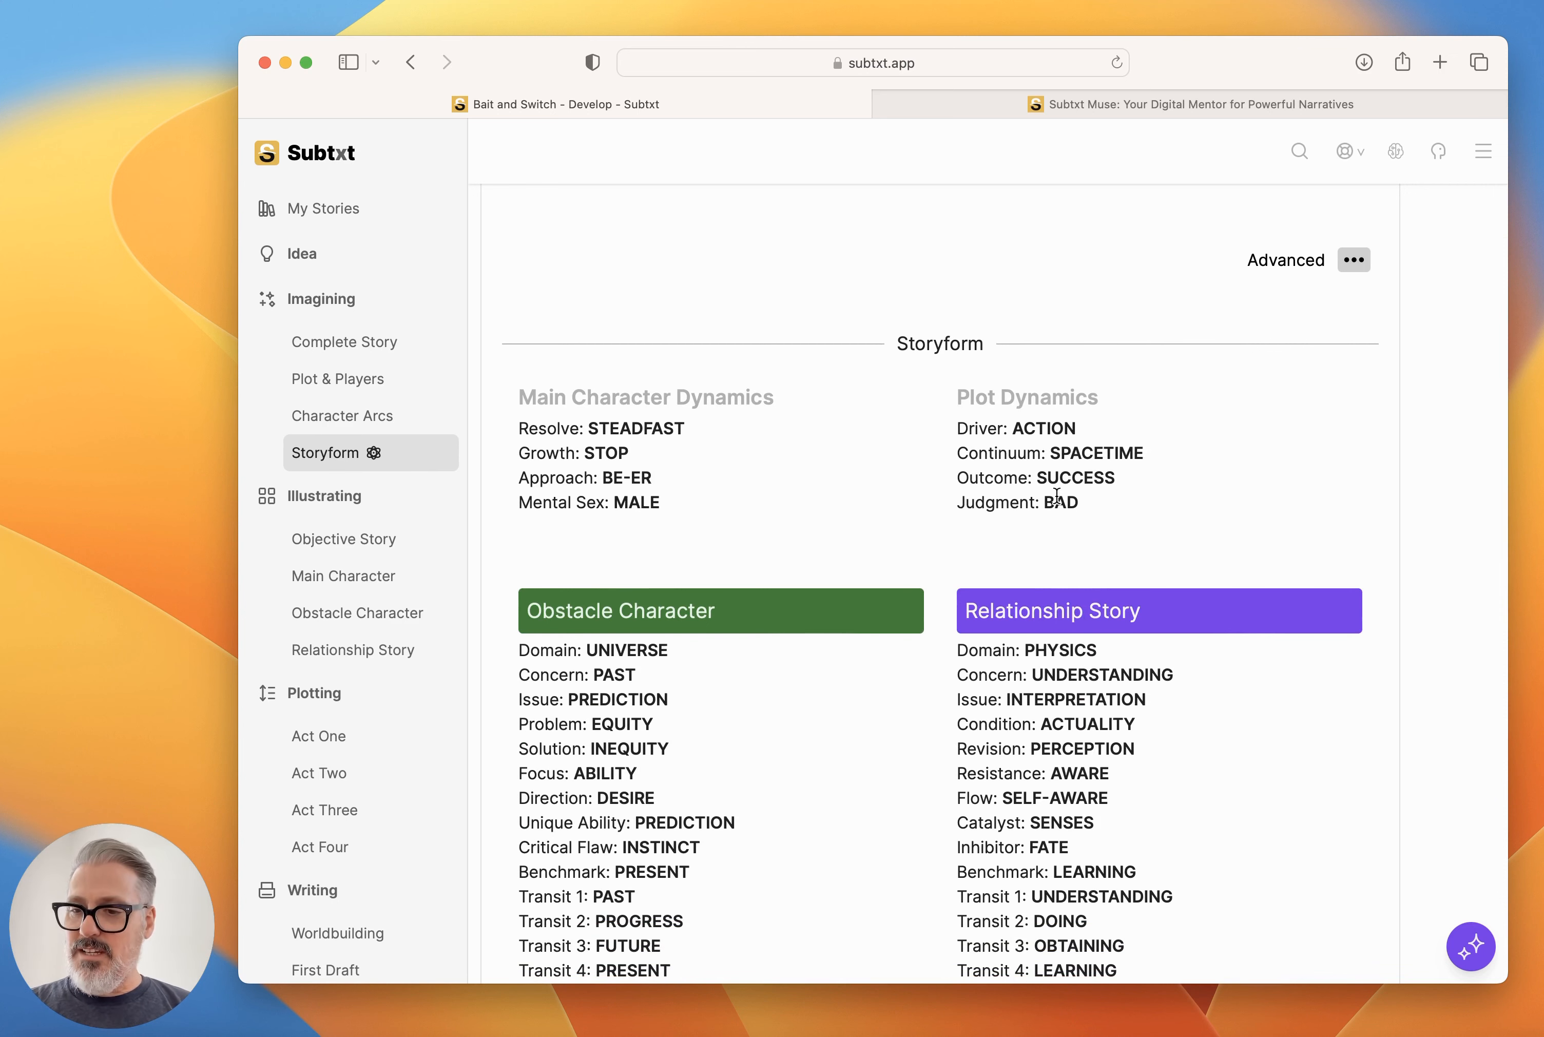
# Compare the Motivations of the Main Character and the Obstacle Character in Plot & Players, and collapse both Players.
pyautogui.click(352, 382)
pyautogui.scroll(-5, 998, 687)
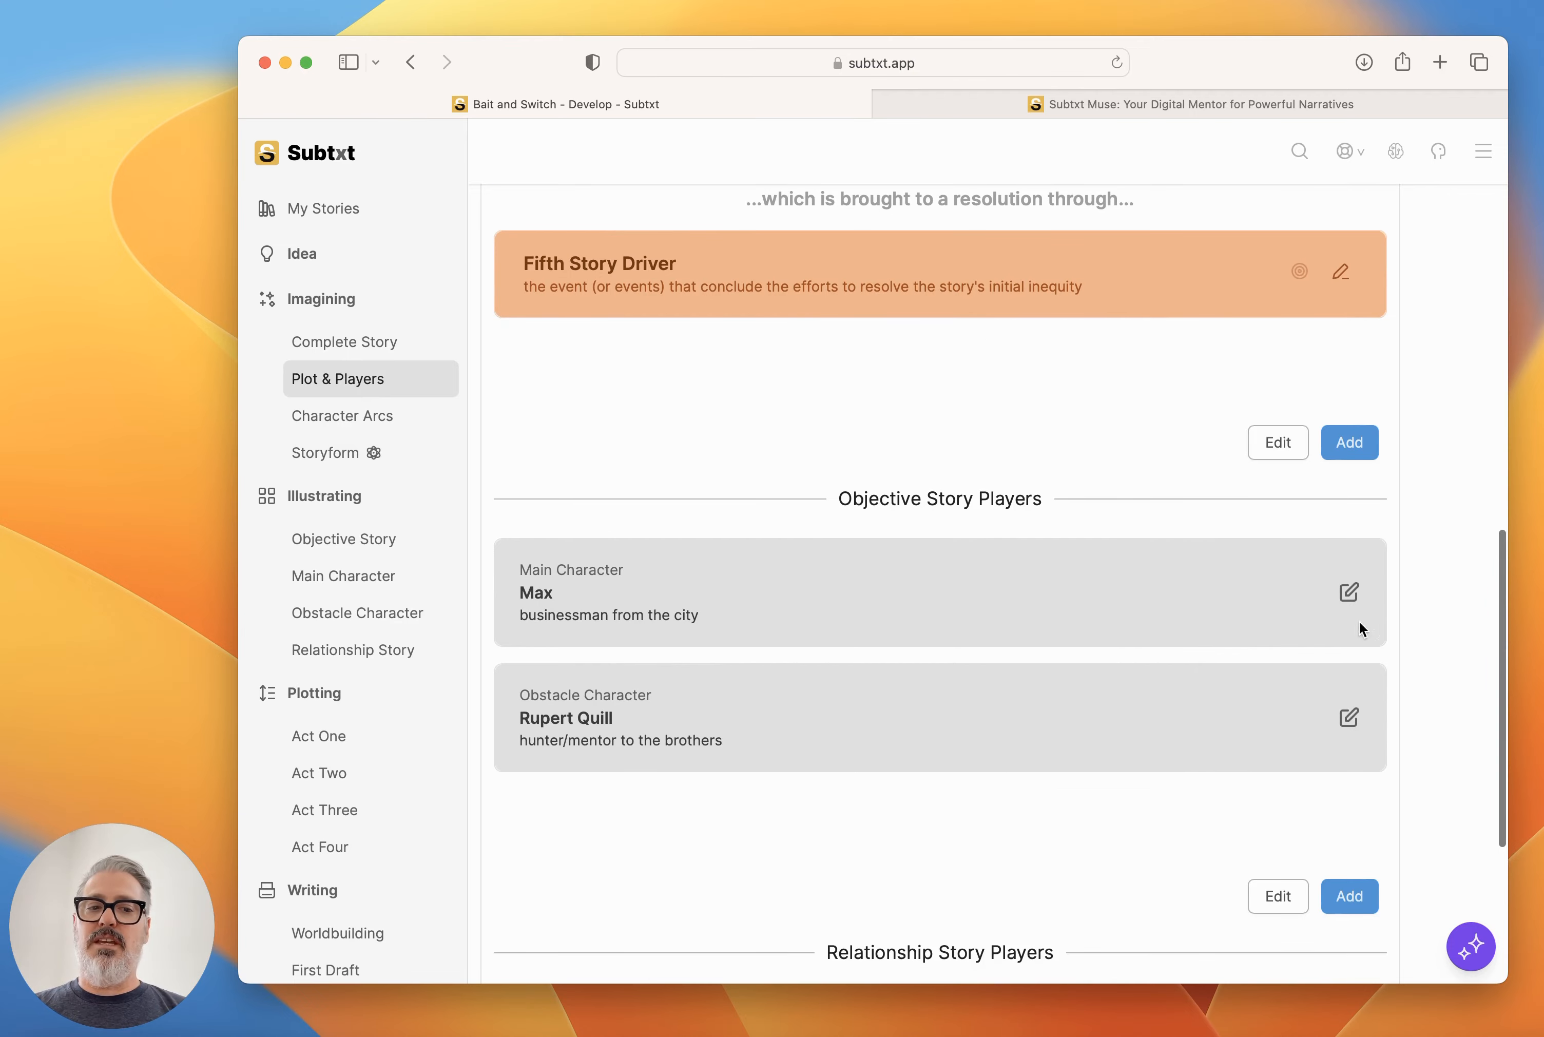
pyautogui.click(1348, 593)
pyautogui.scroll(-10, 1000, 681)
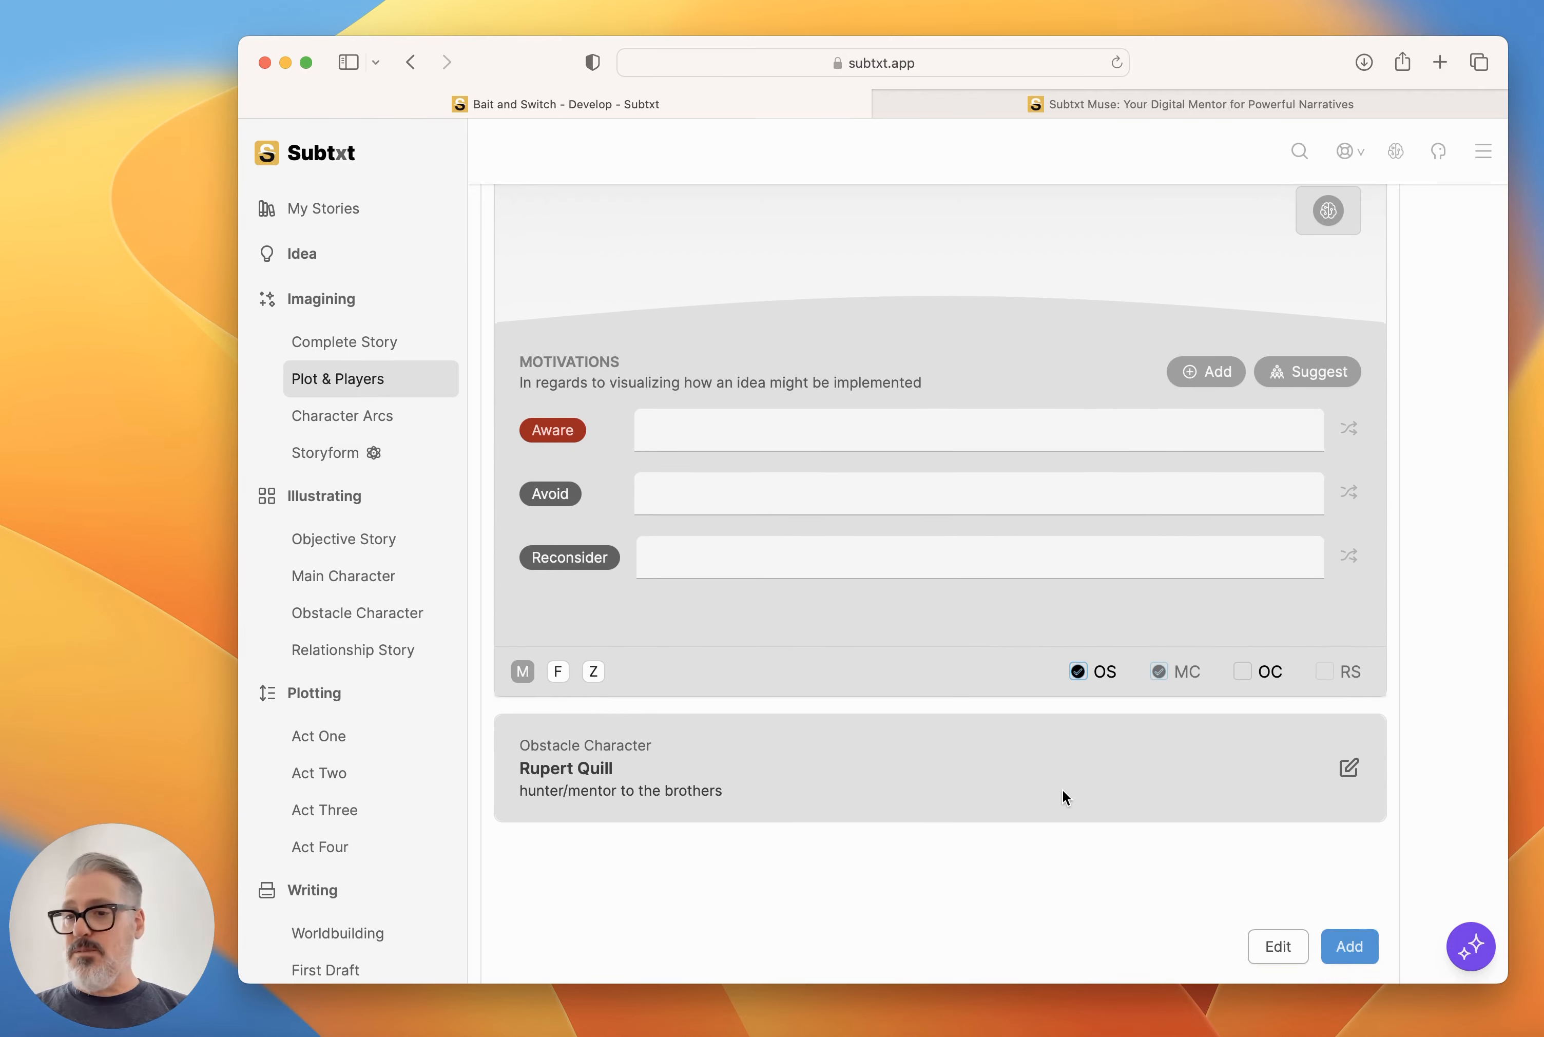
pyautogui.click(1351, 768)
pyautogui.scroll(-12, 1155, 751)
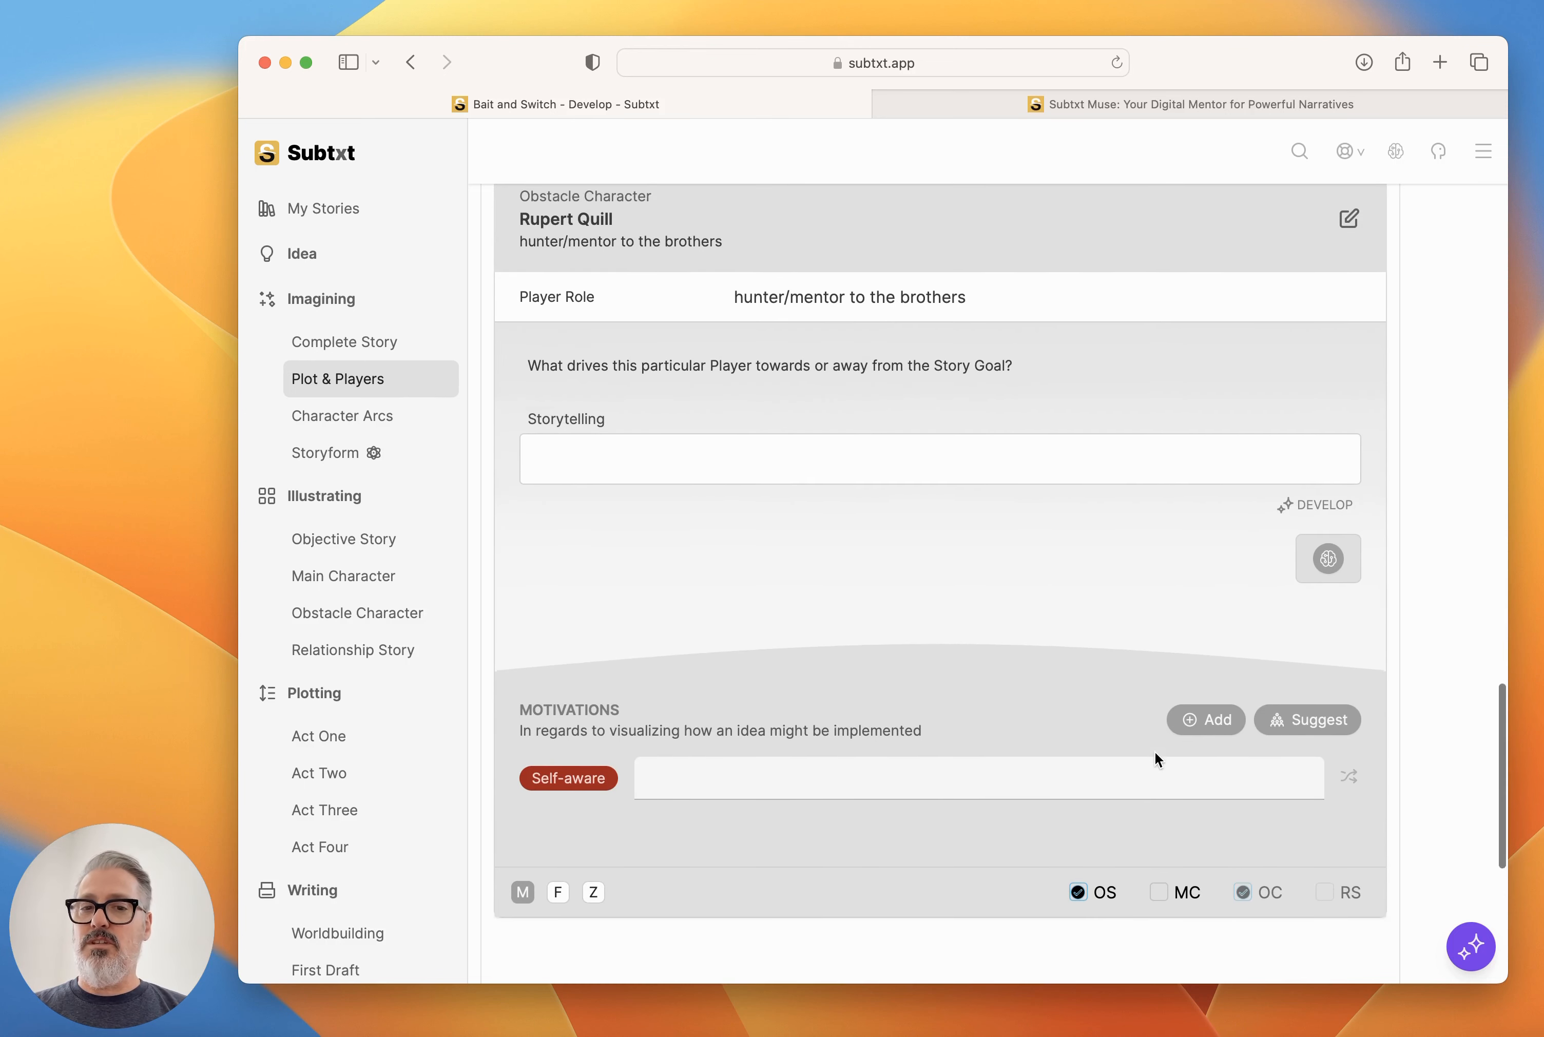
pyautogui.scroll(5, 1156, 751)
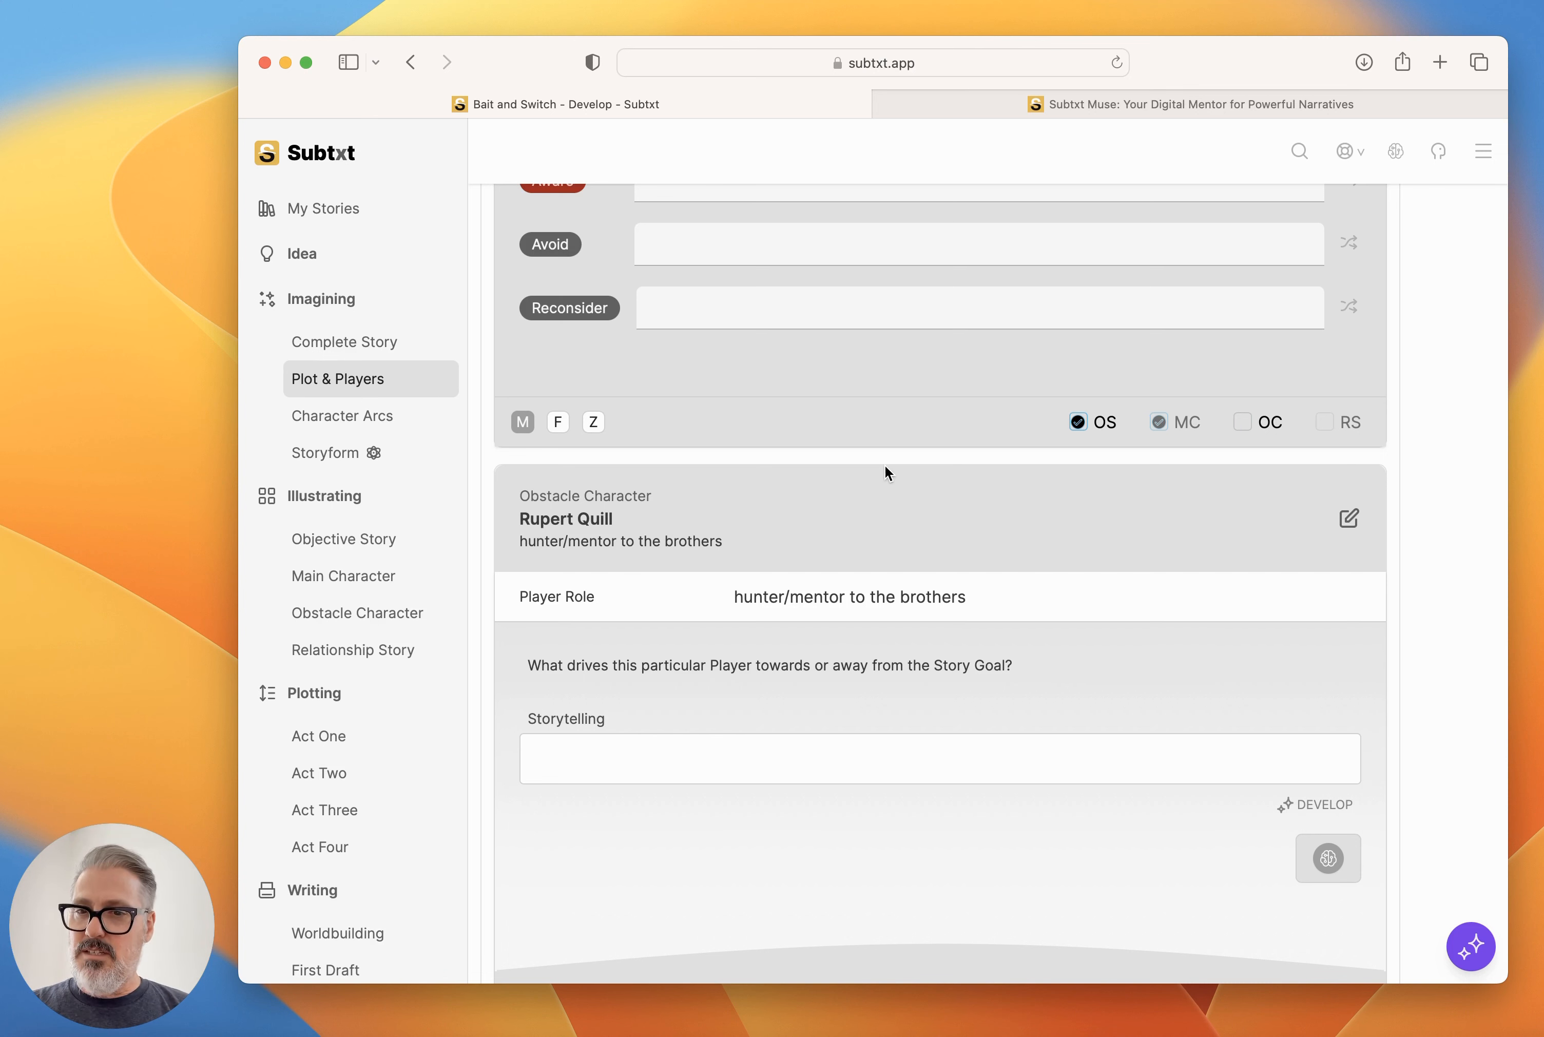
pyautogui.click(1349, 520)
pyautogui.scroll(7, 1339, 528)
pyautogui.scroll(3, 1375, 320)
pyautogui.click(1351, 327)
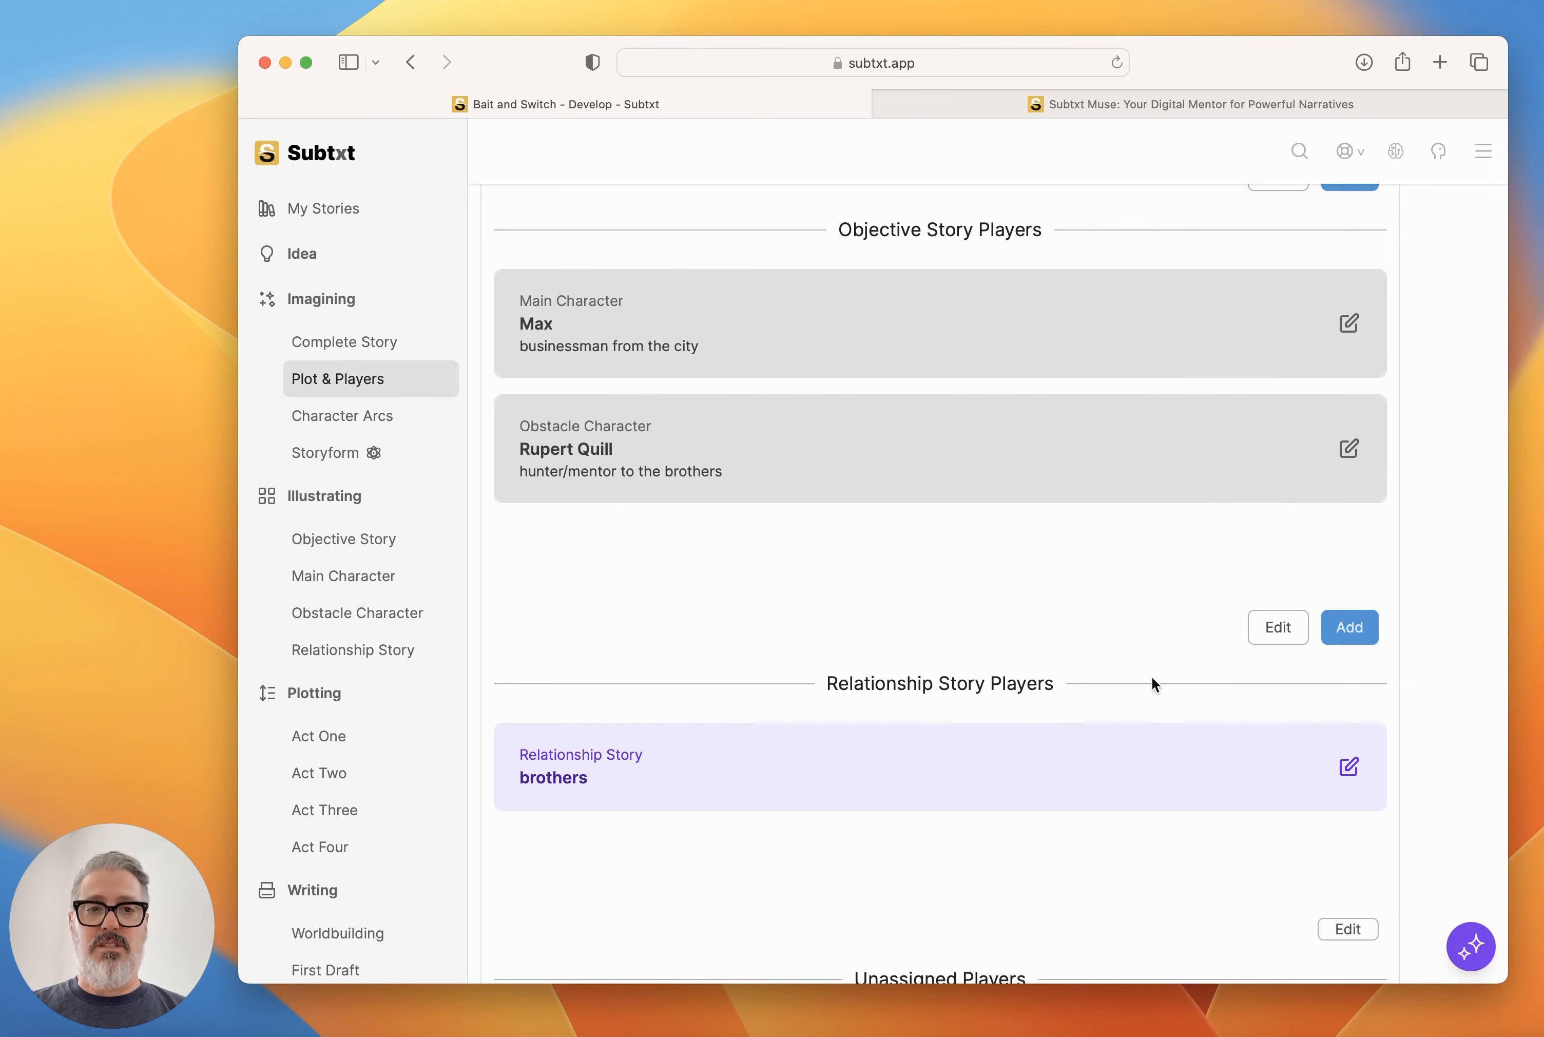
# Add a new individual to the Objective Story Players and name it Leo.
pyautogui.scroll(4, 1155, 683)
pyautogui.click(1348, 304)
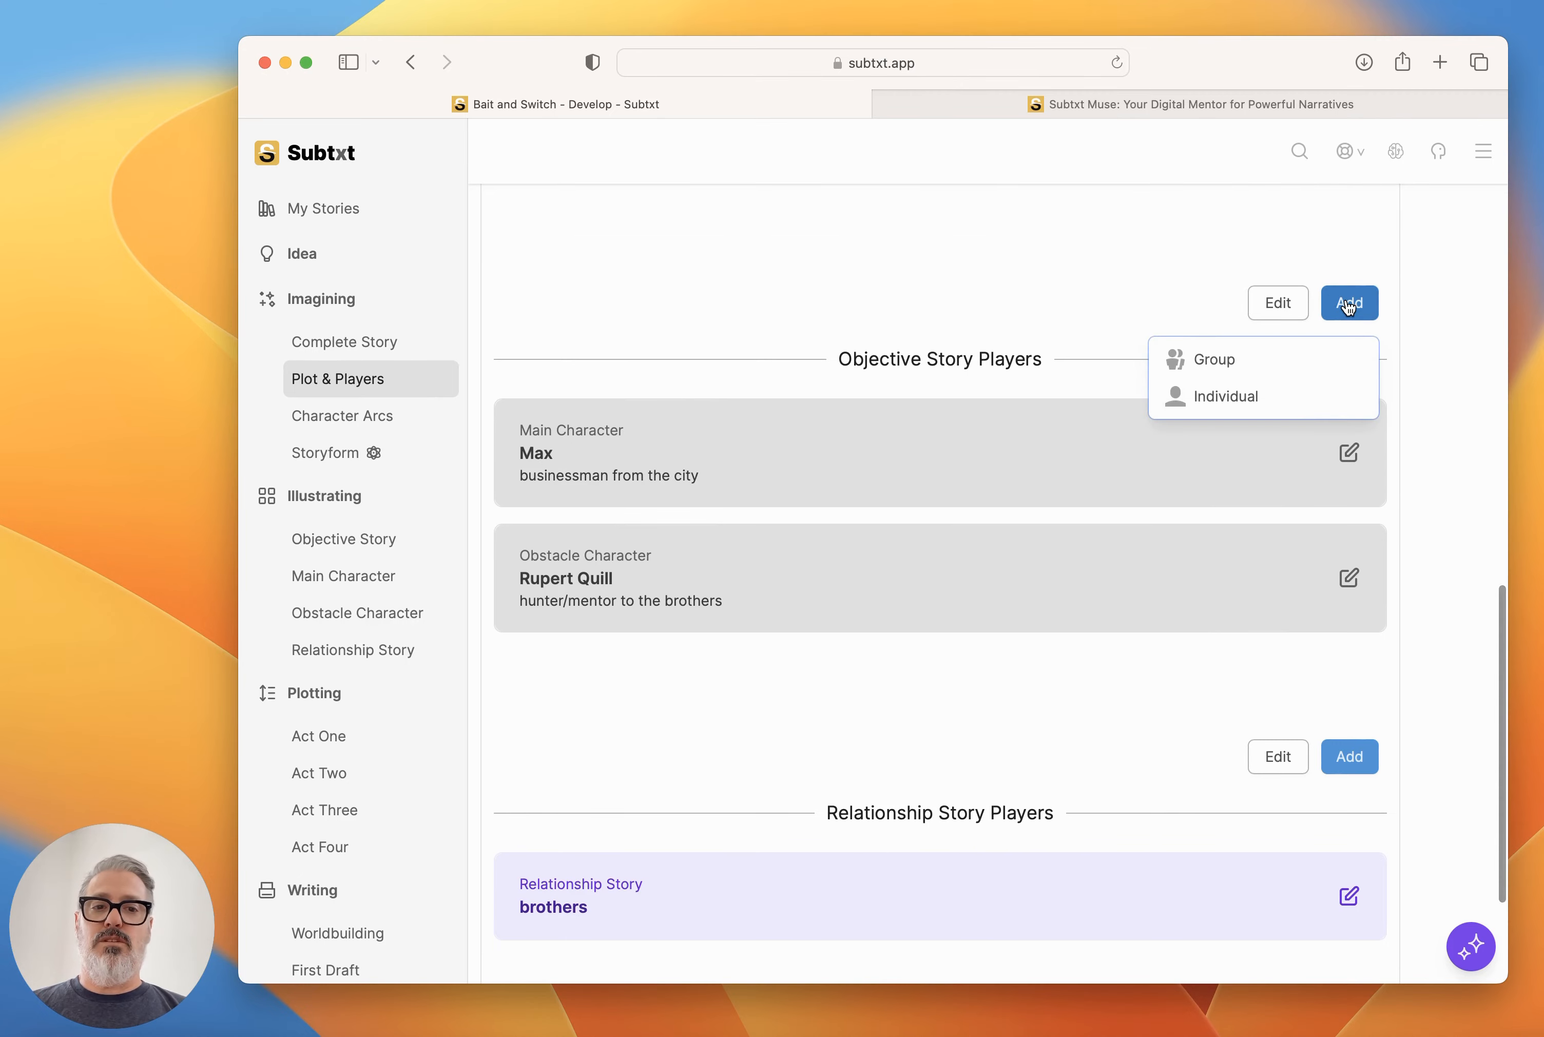
pyautogui.click(1237, 397)
pyautogui.click(783, 600)
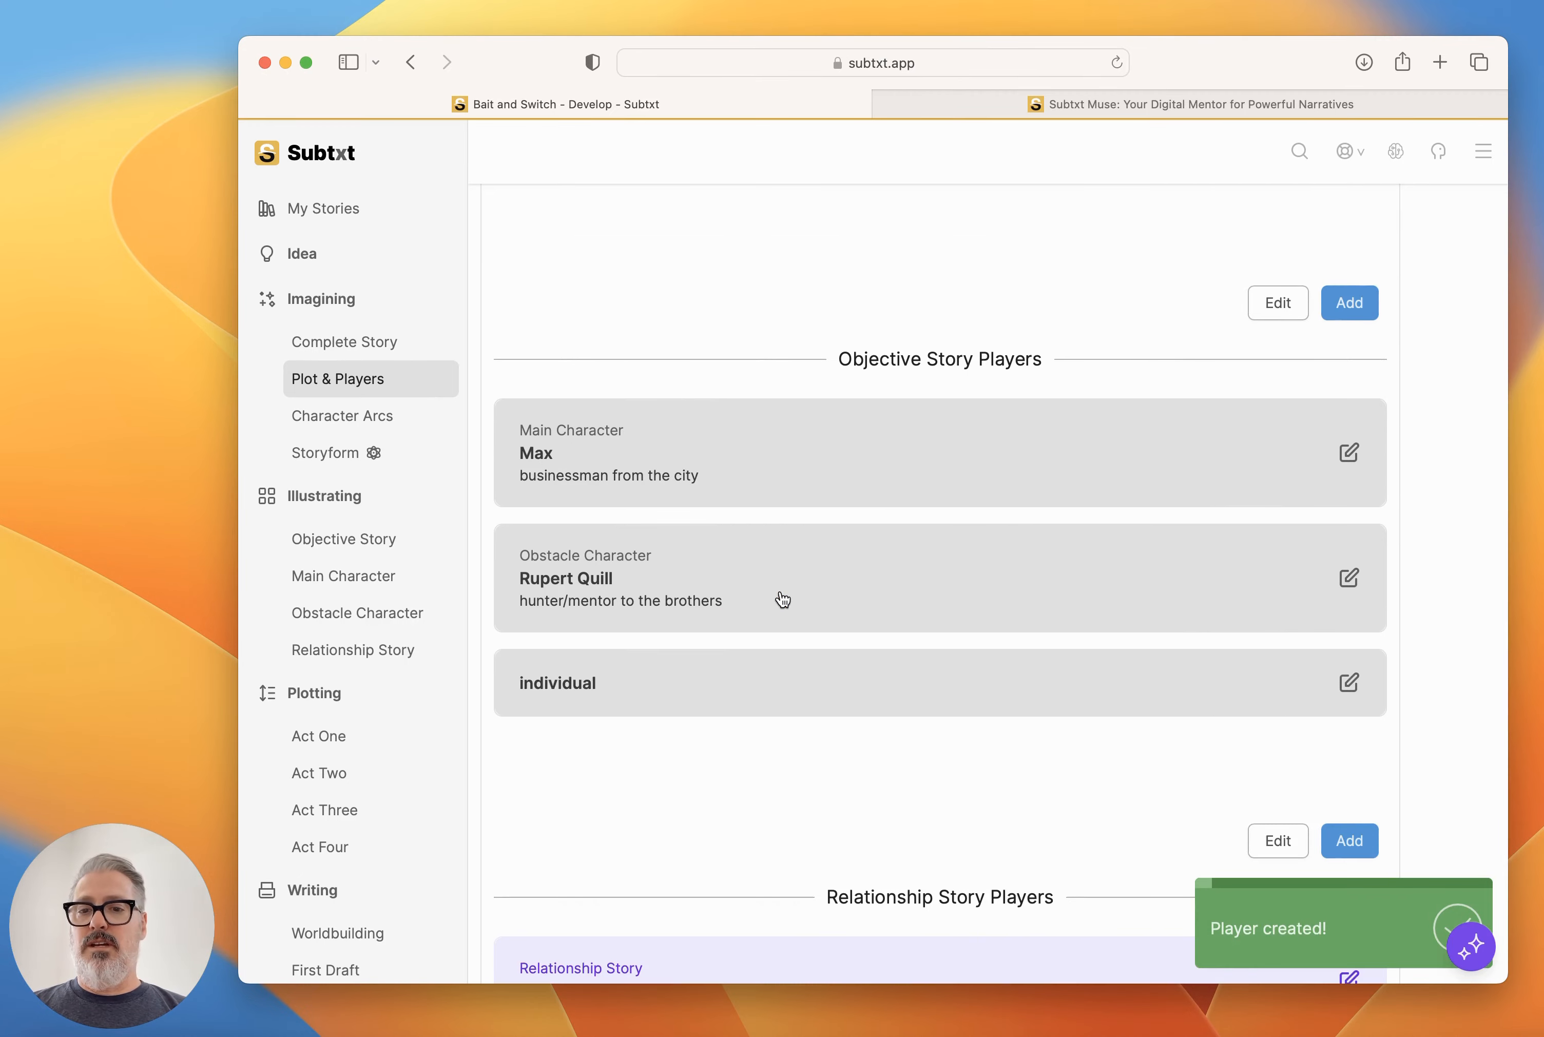
pyautogui.scroll(-4, 781, 600)
pyautogui.doubleClick(559, 459)
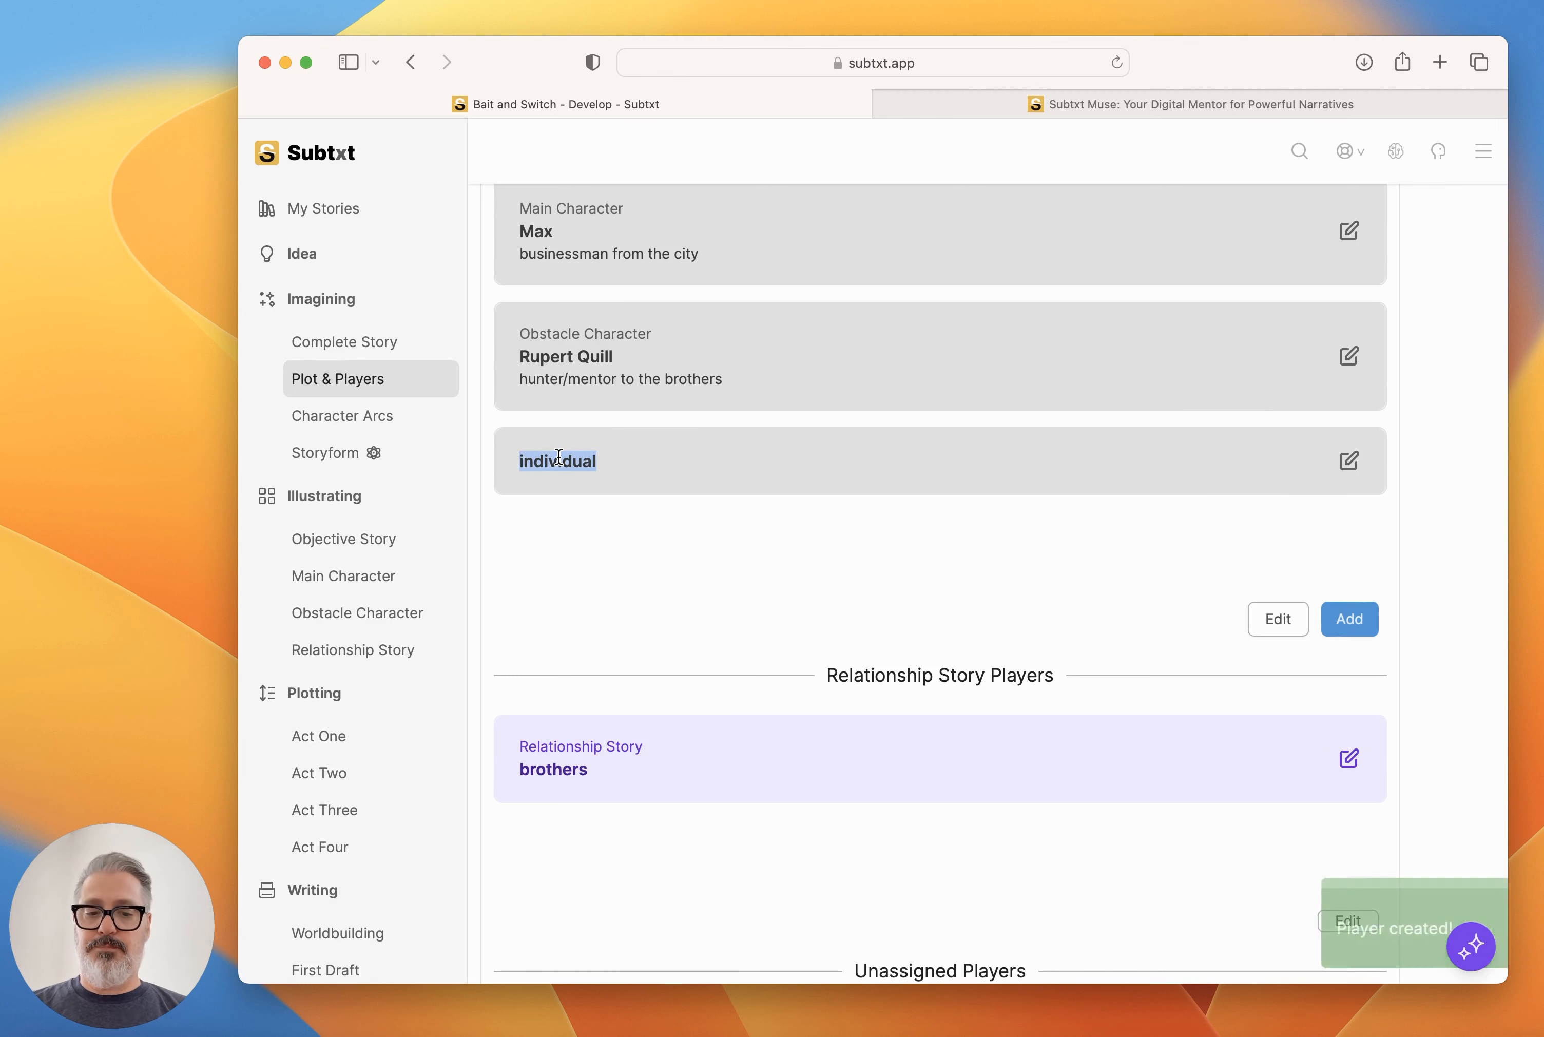
pyautogui.write('Leo')
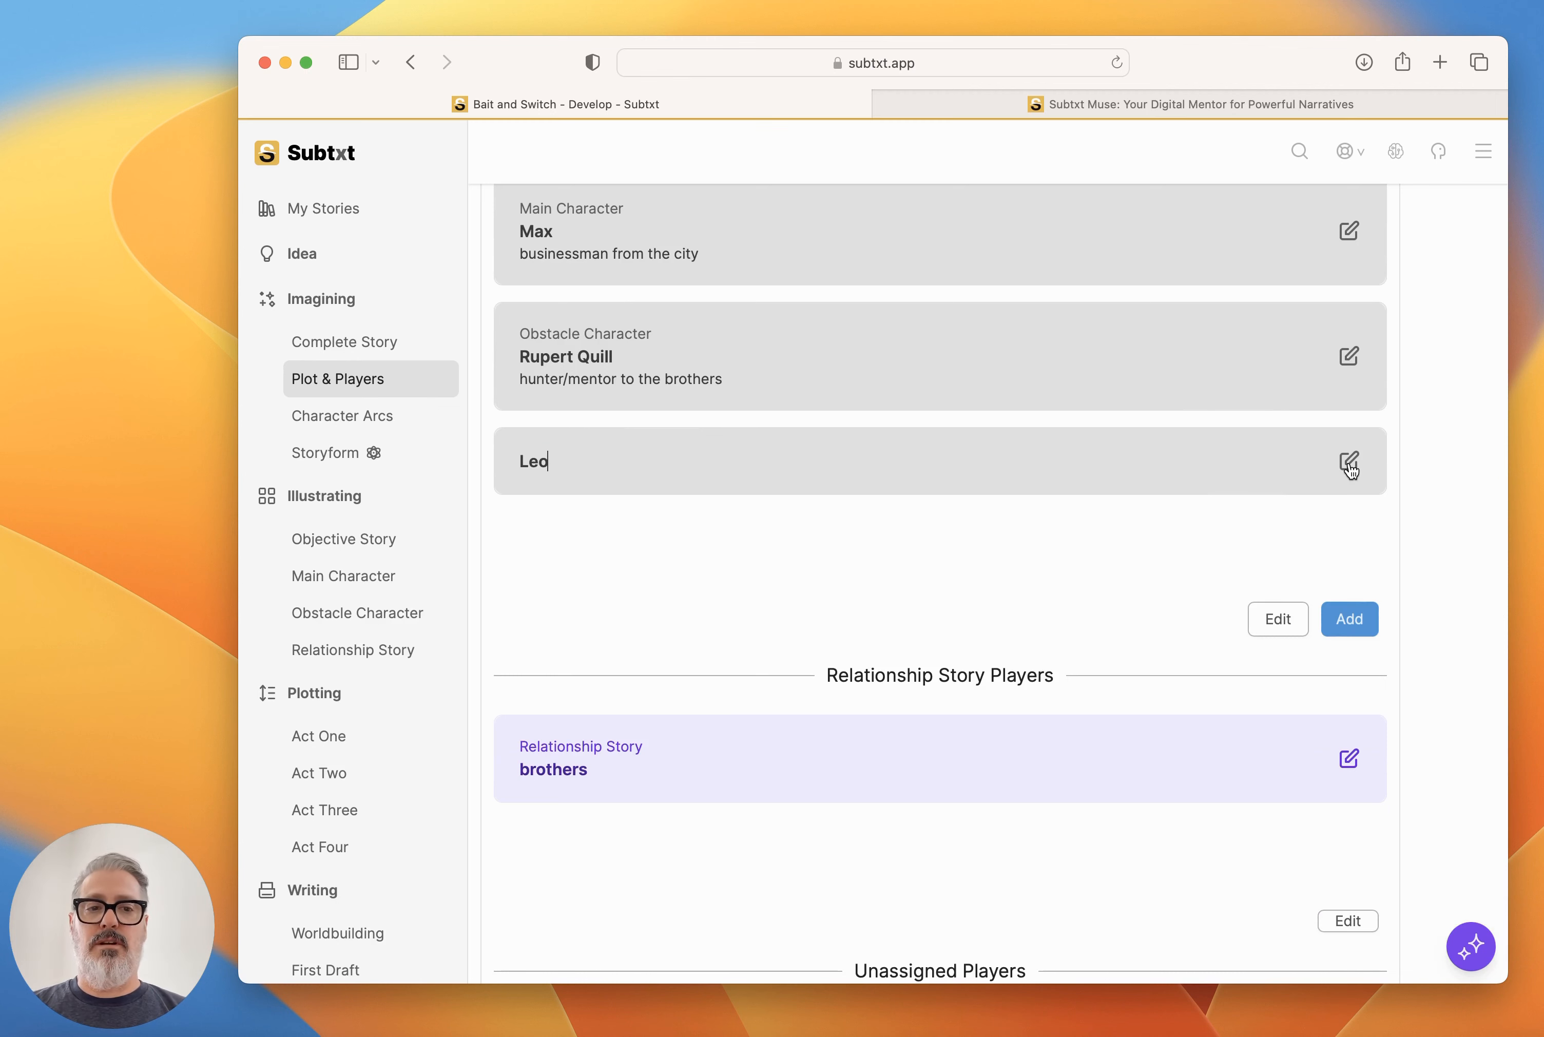
# Expand Leo's Player details and set his gender to M.
pyautogui.click(1349, 465)
pyautogui.scroll(-5, 1097, 679)
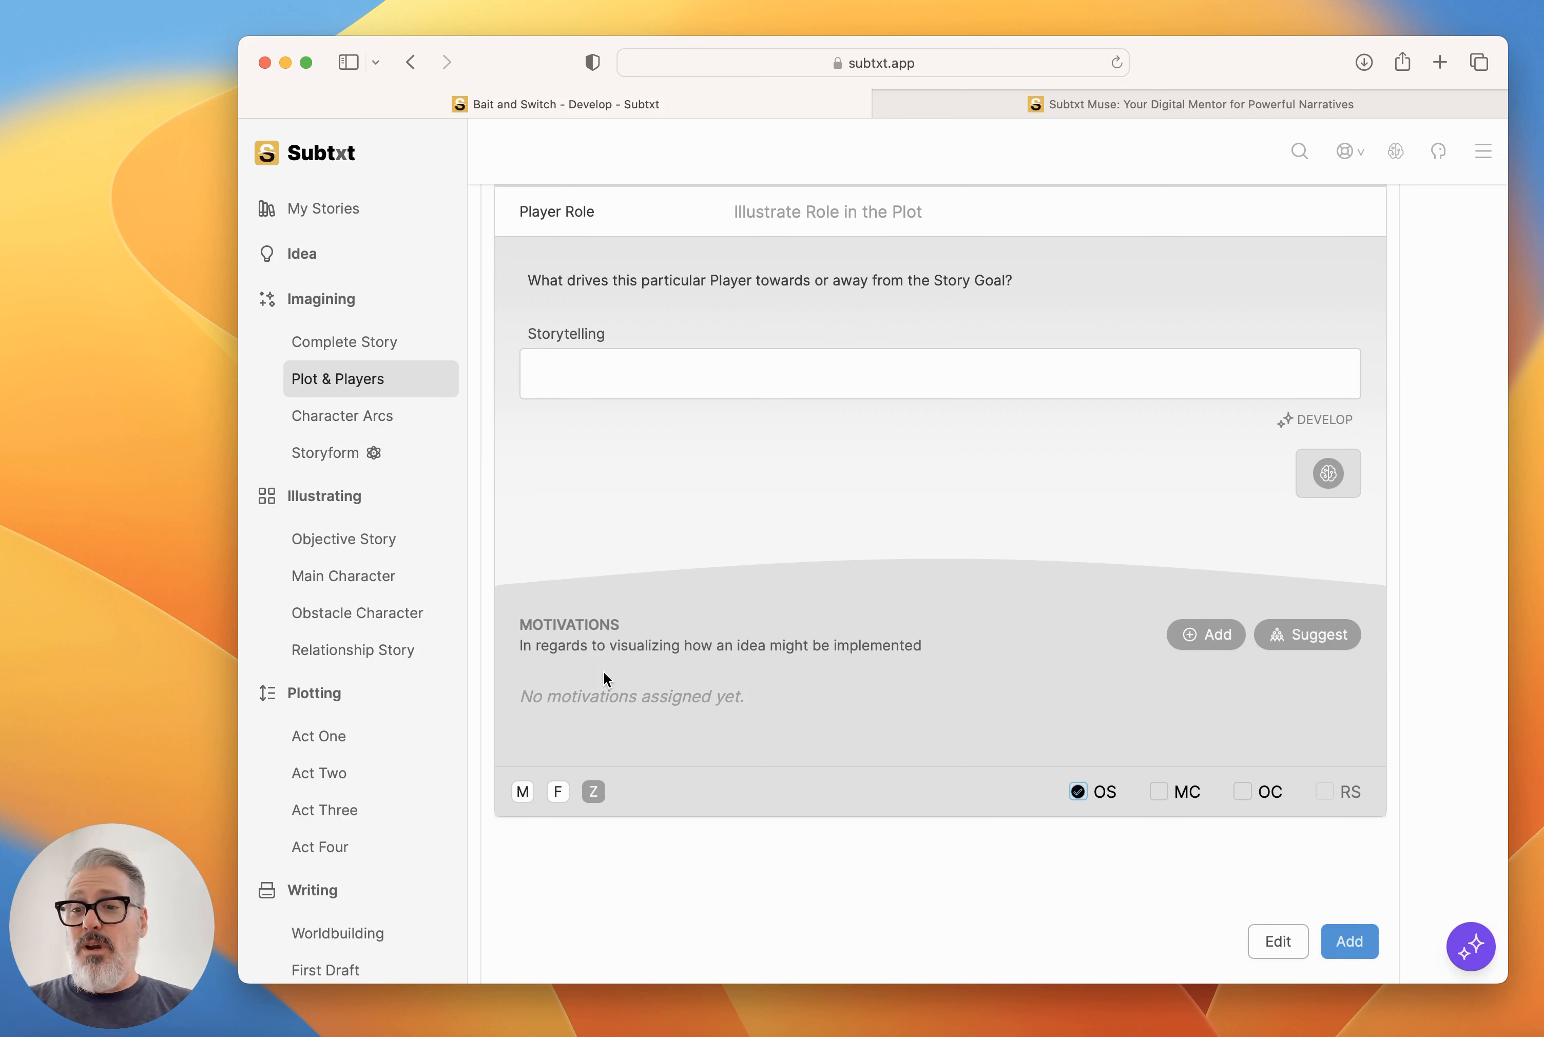
pyautogui.click(523, 791)
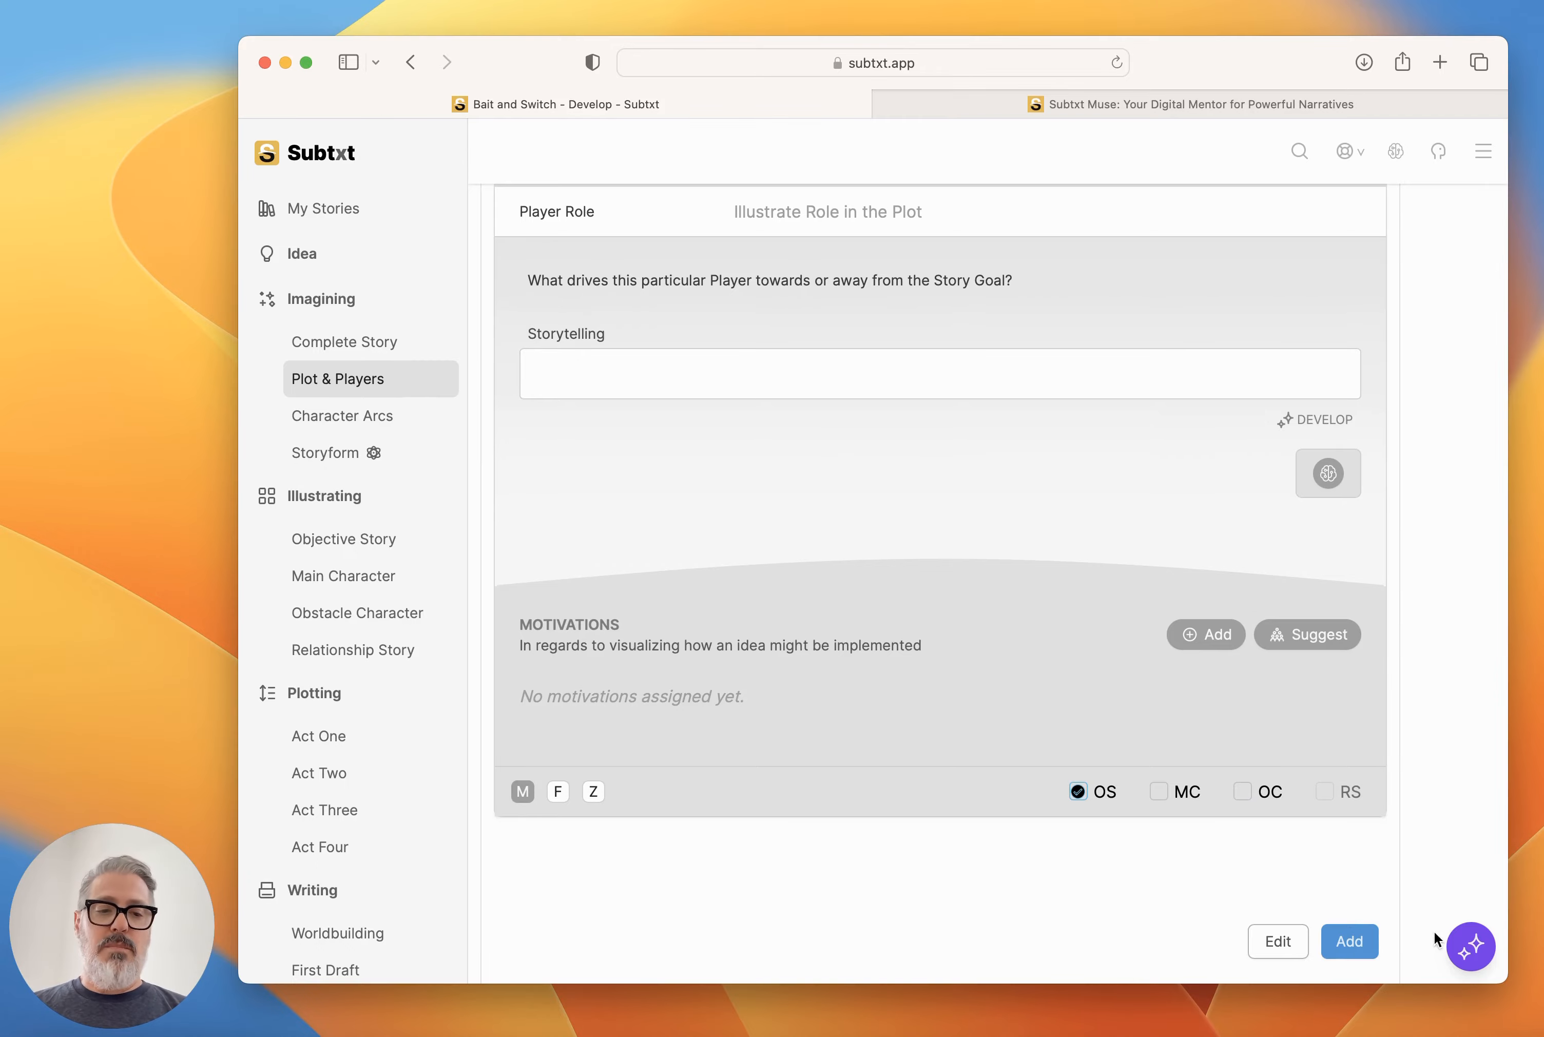
# Tell Muse that sounds great, that Leo, Max's brother, should be the Protagonist, and ask what elements drive that archetypal character.
pyautogui.click(1470, 945)
pyautogui.scroll(-10, 1241, 718)
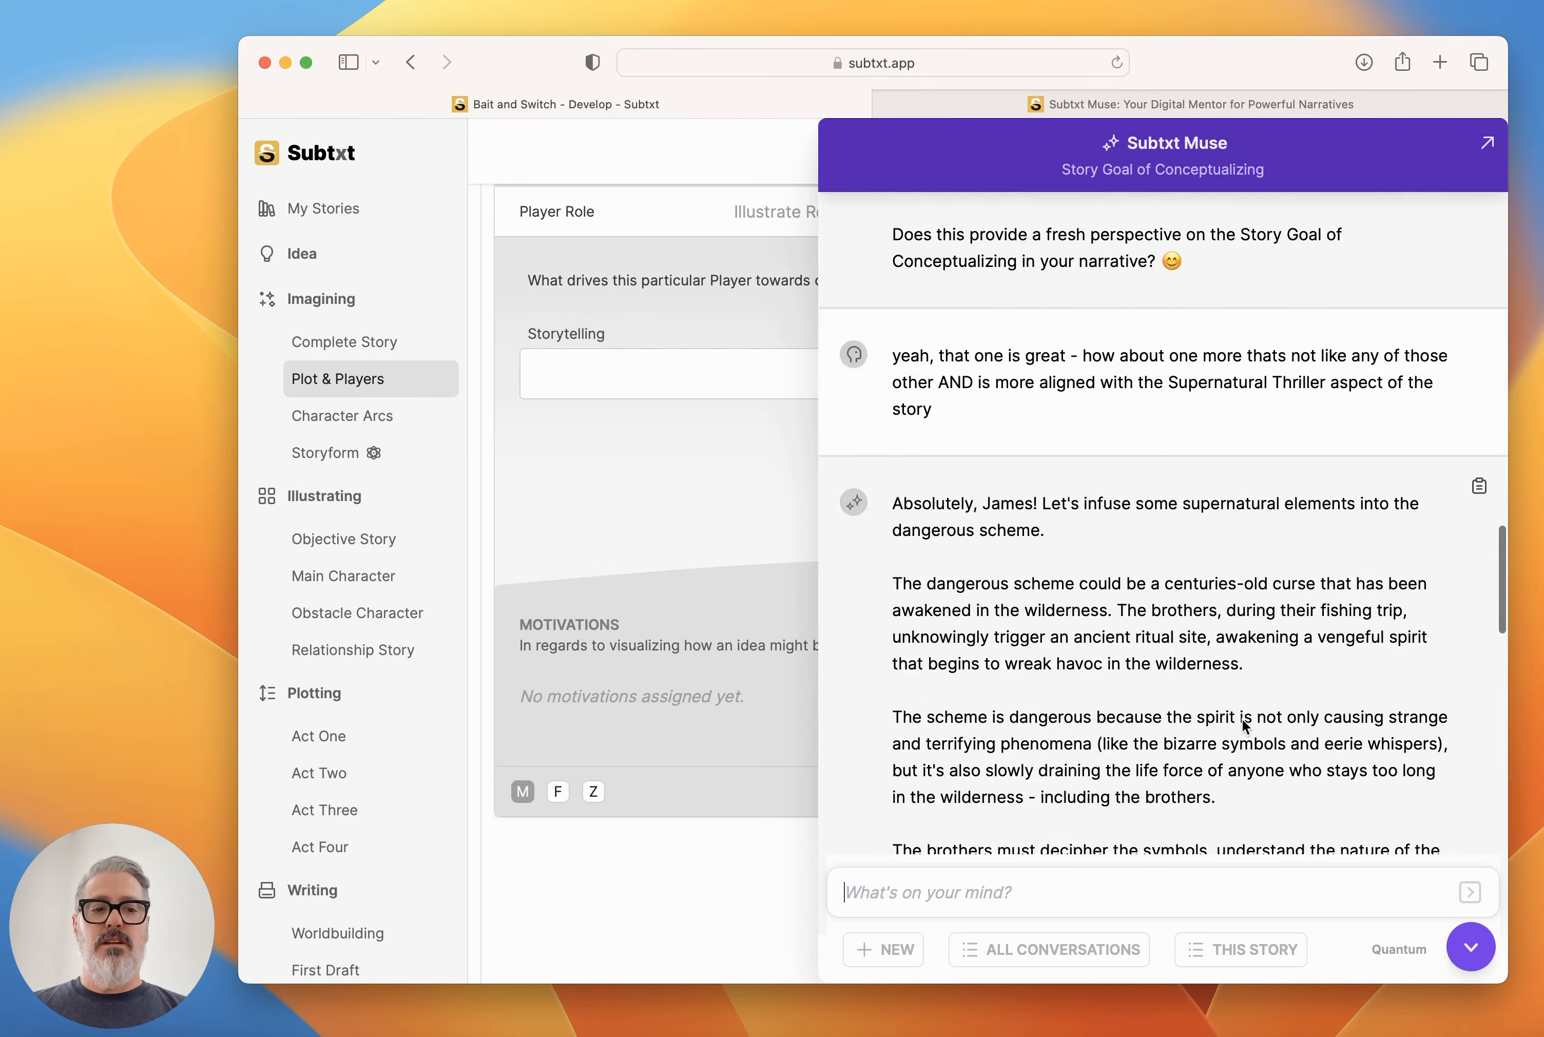
pyautogui.scroll(-15, 1241, 718)
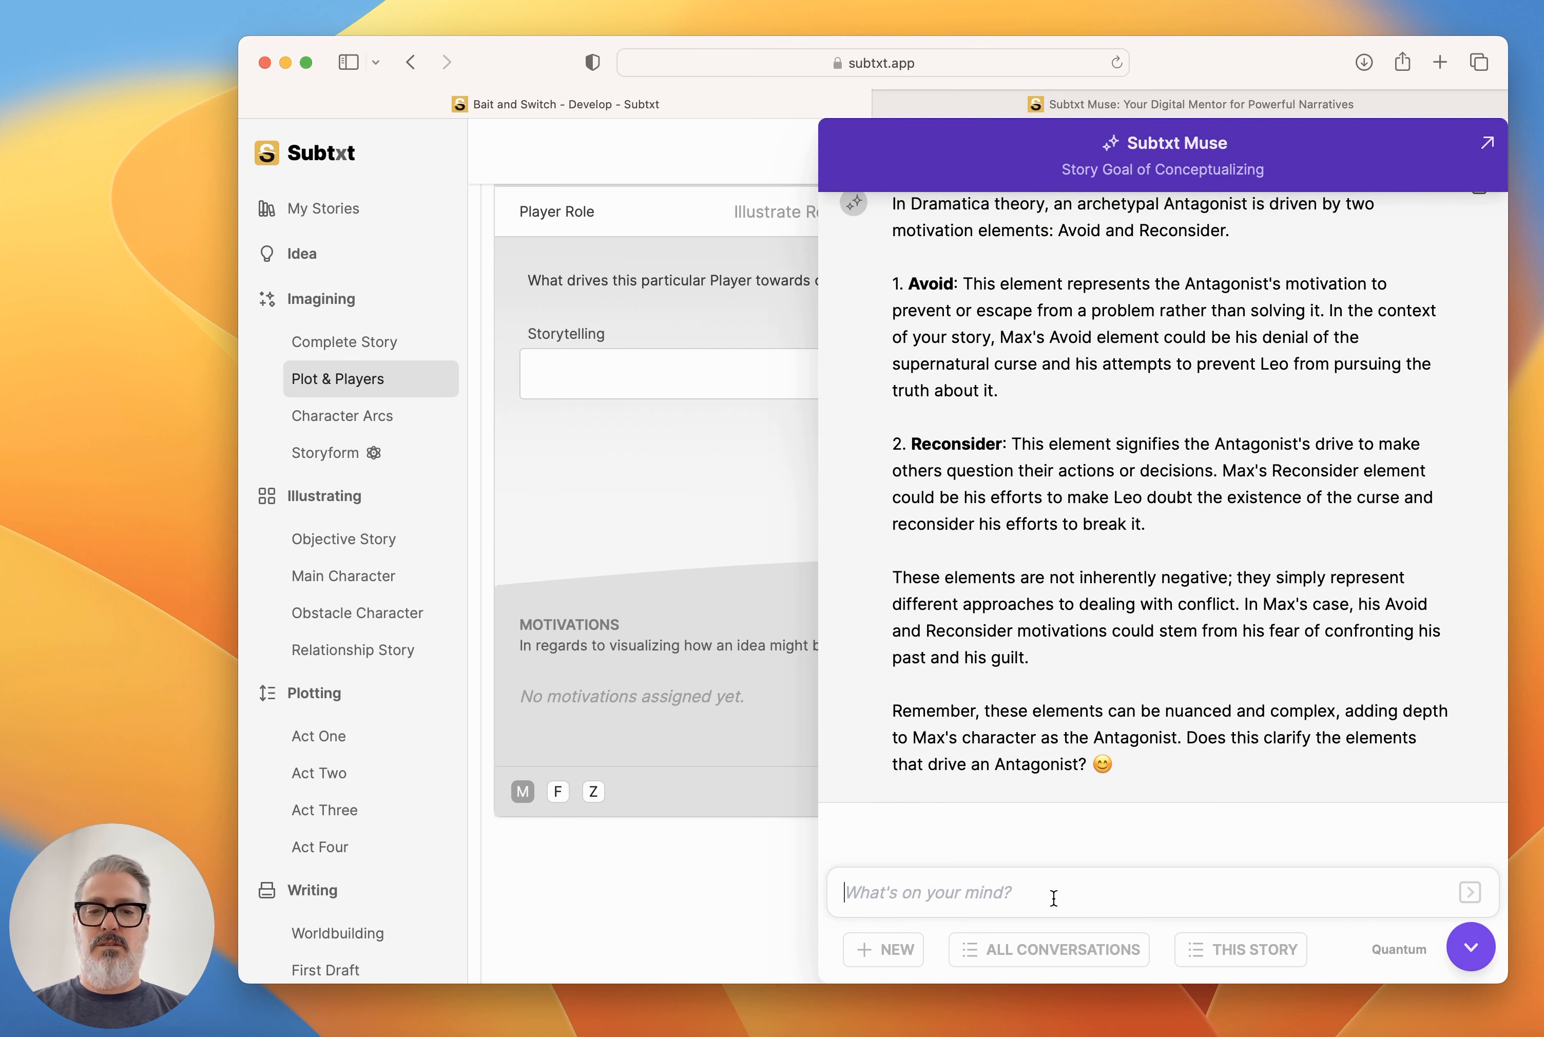
pyautogui.write('that sounds great.')
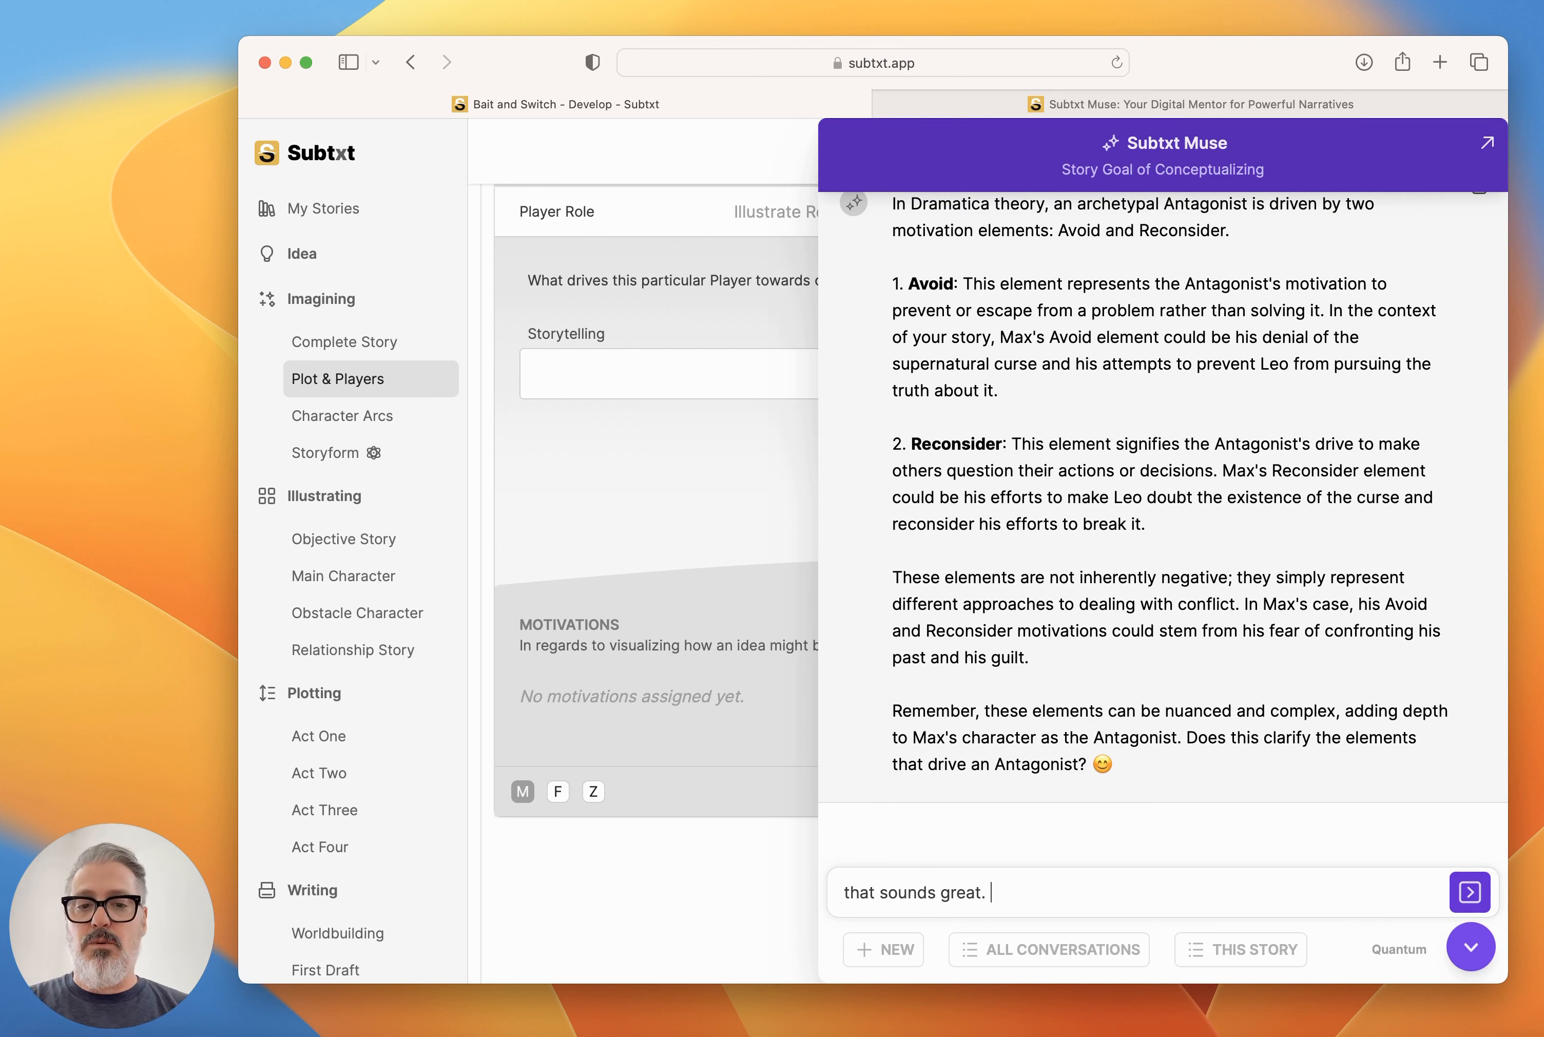
pyautogui.write('I would lik')
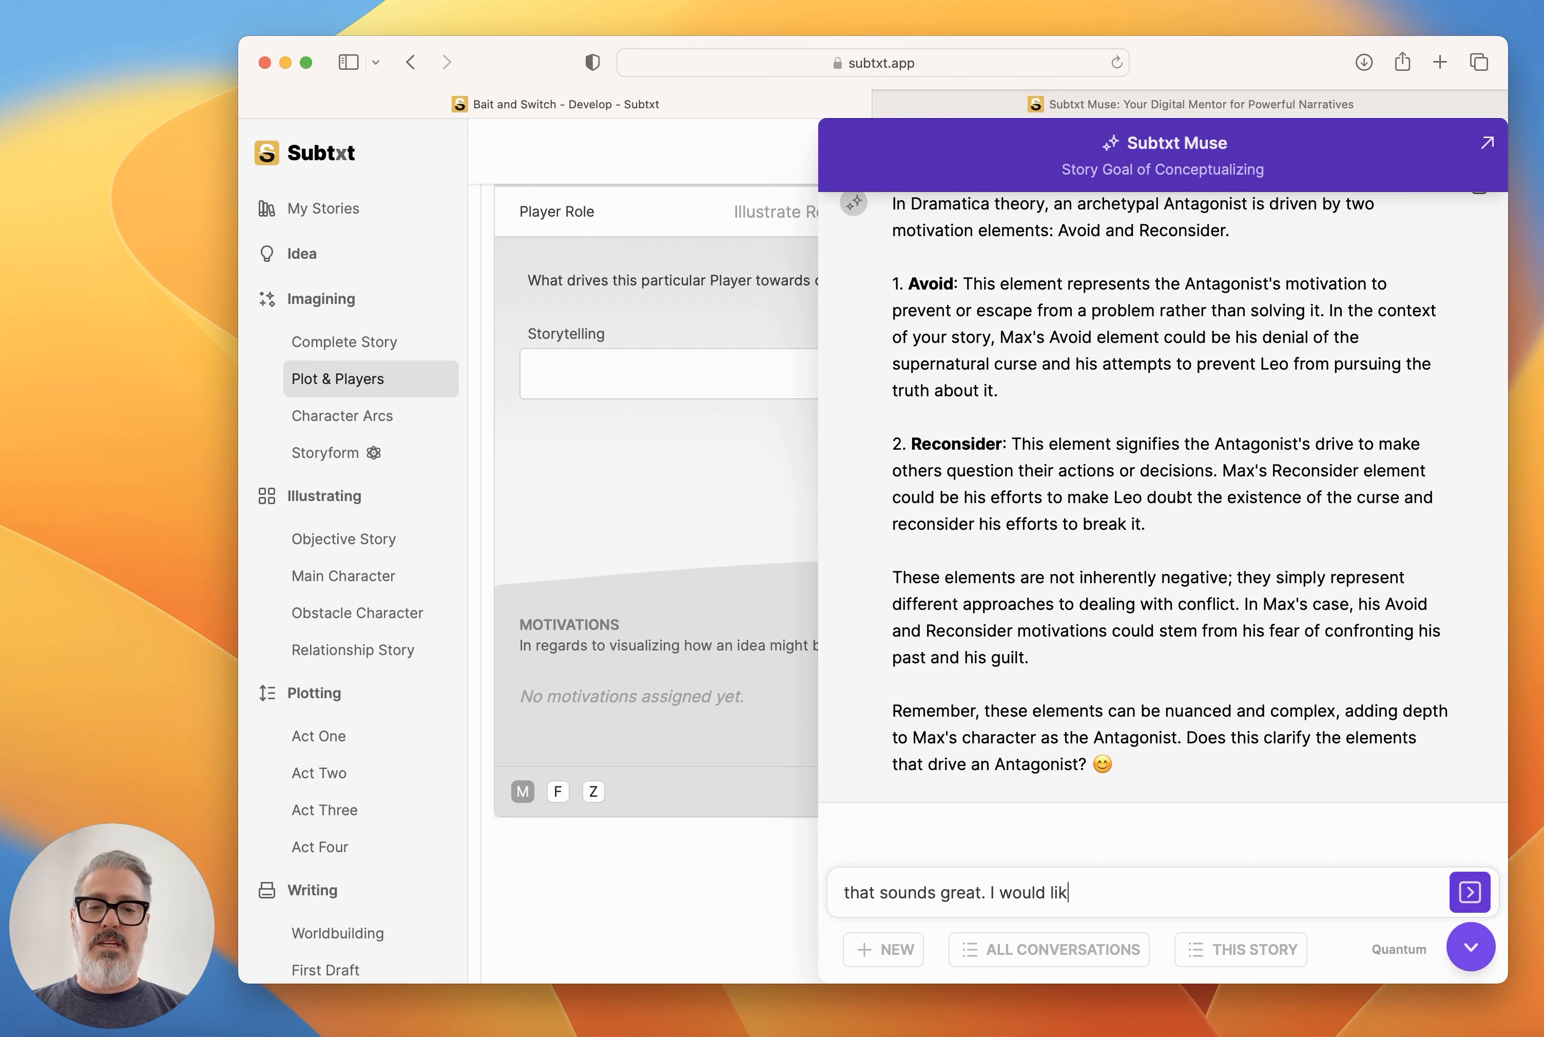
pyautogui.write('e to make Leo')
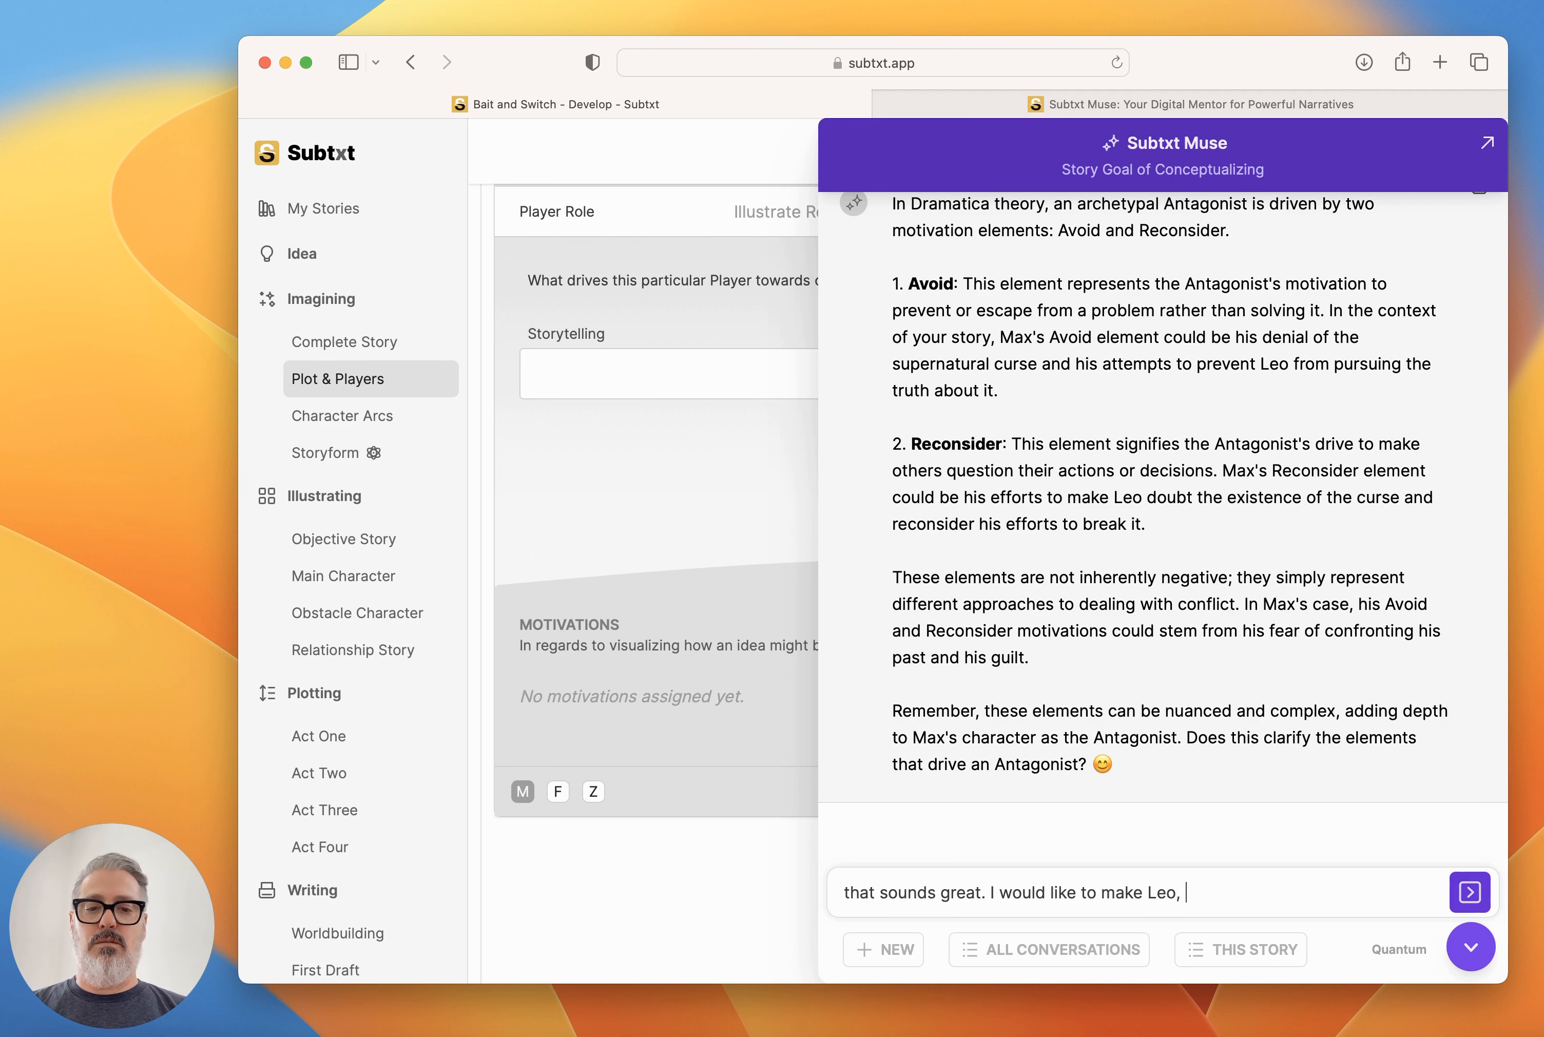
pyautogui.write(", Max's brot")
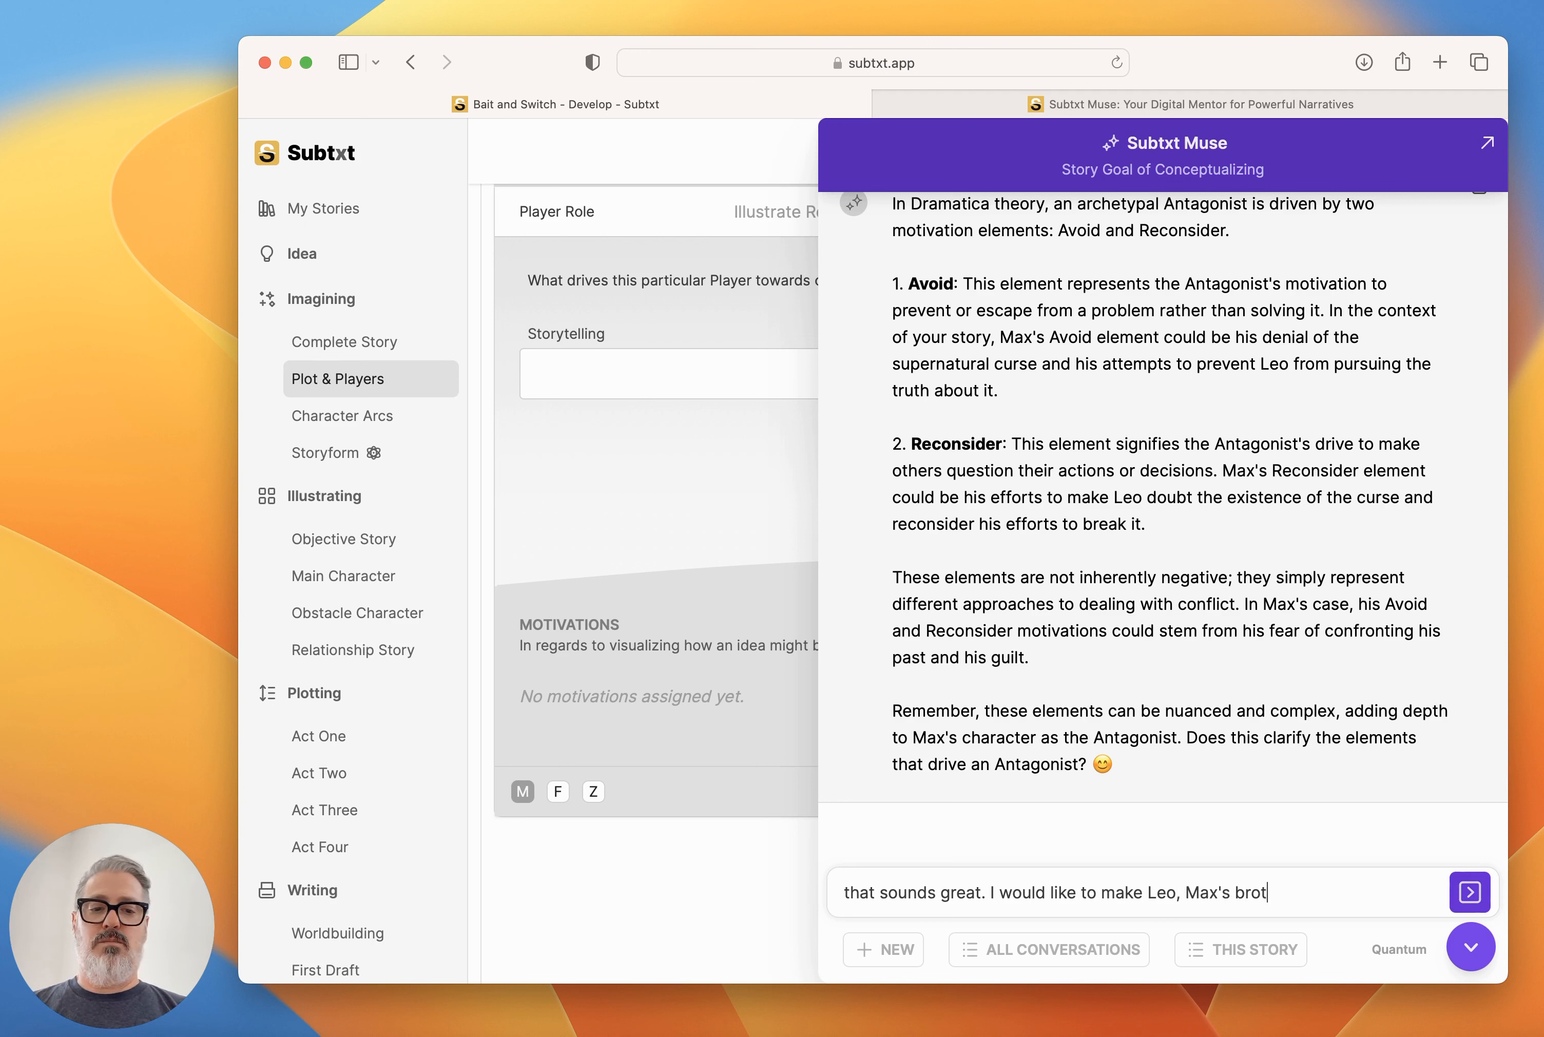
pyautogui.write('her, the Prot')
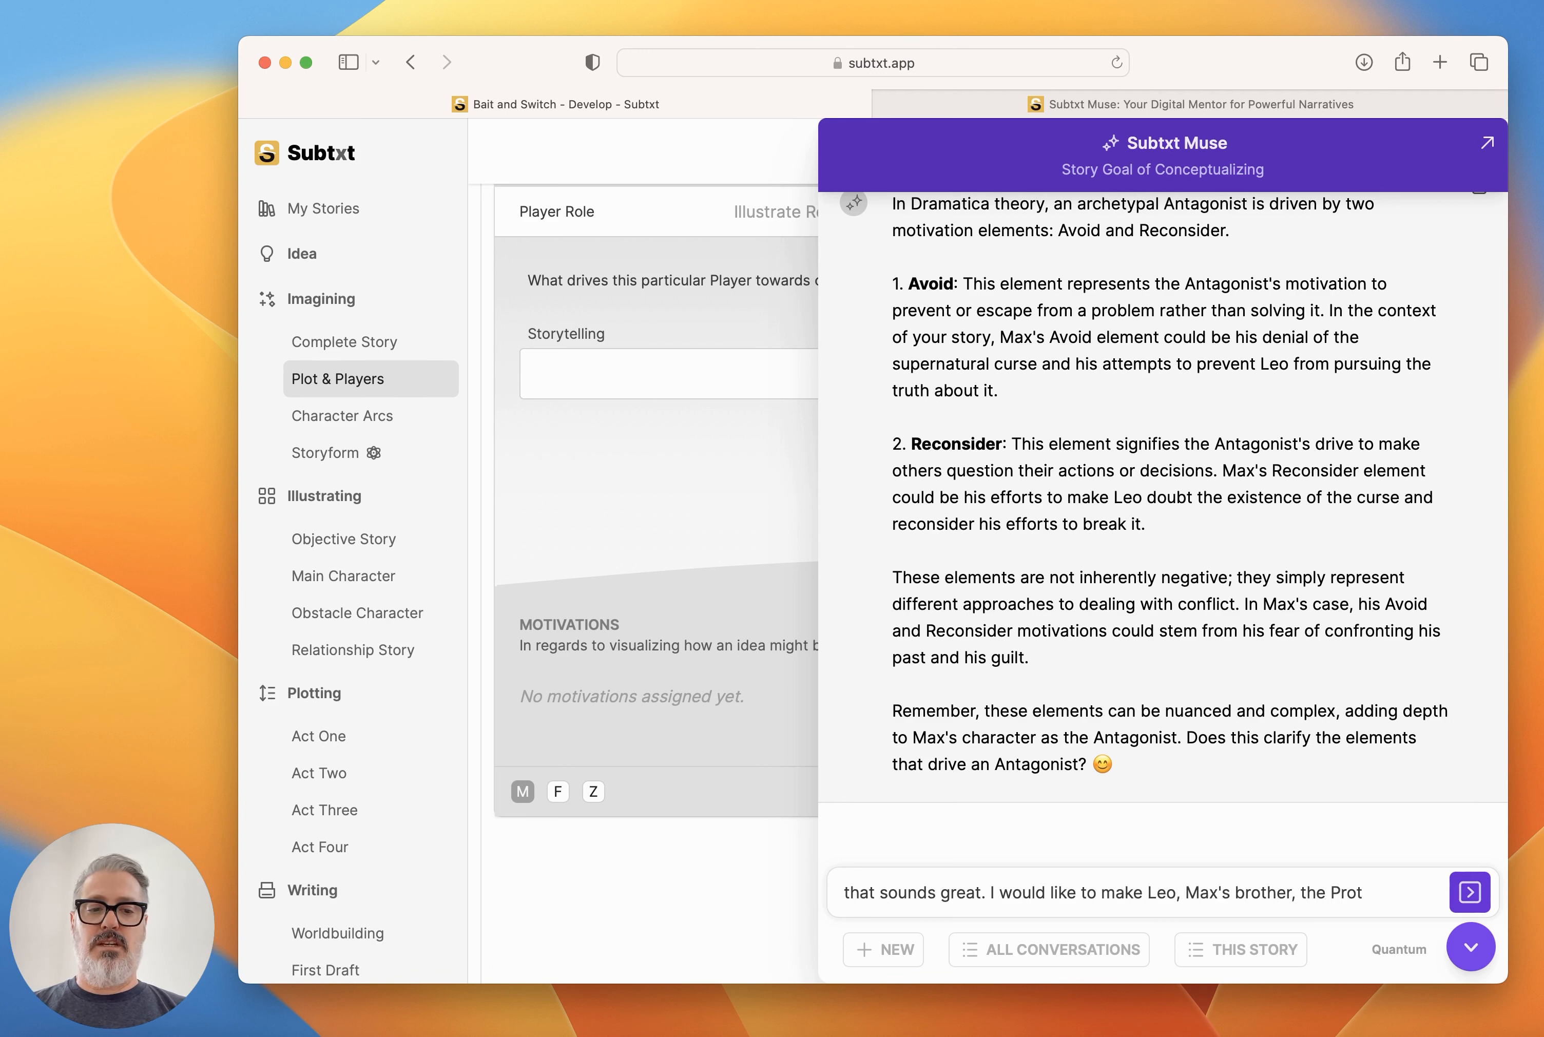
pyautogui.write('agonist - what are the e')
pyautogui.write('lements that drive that')
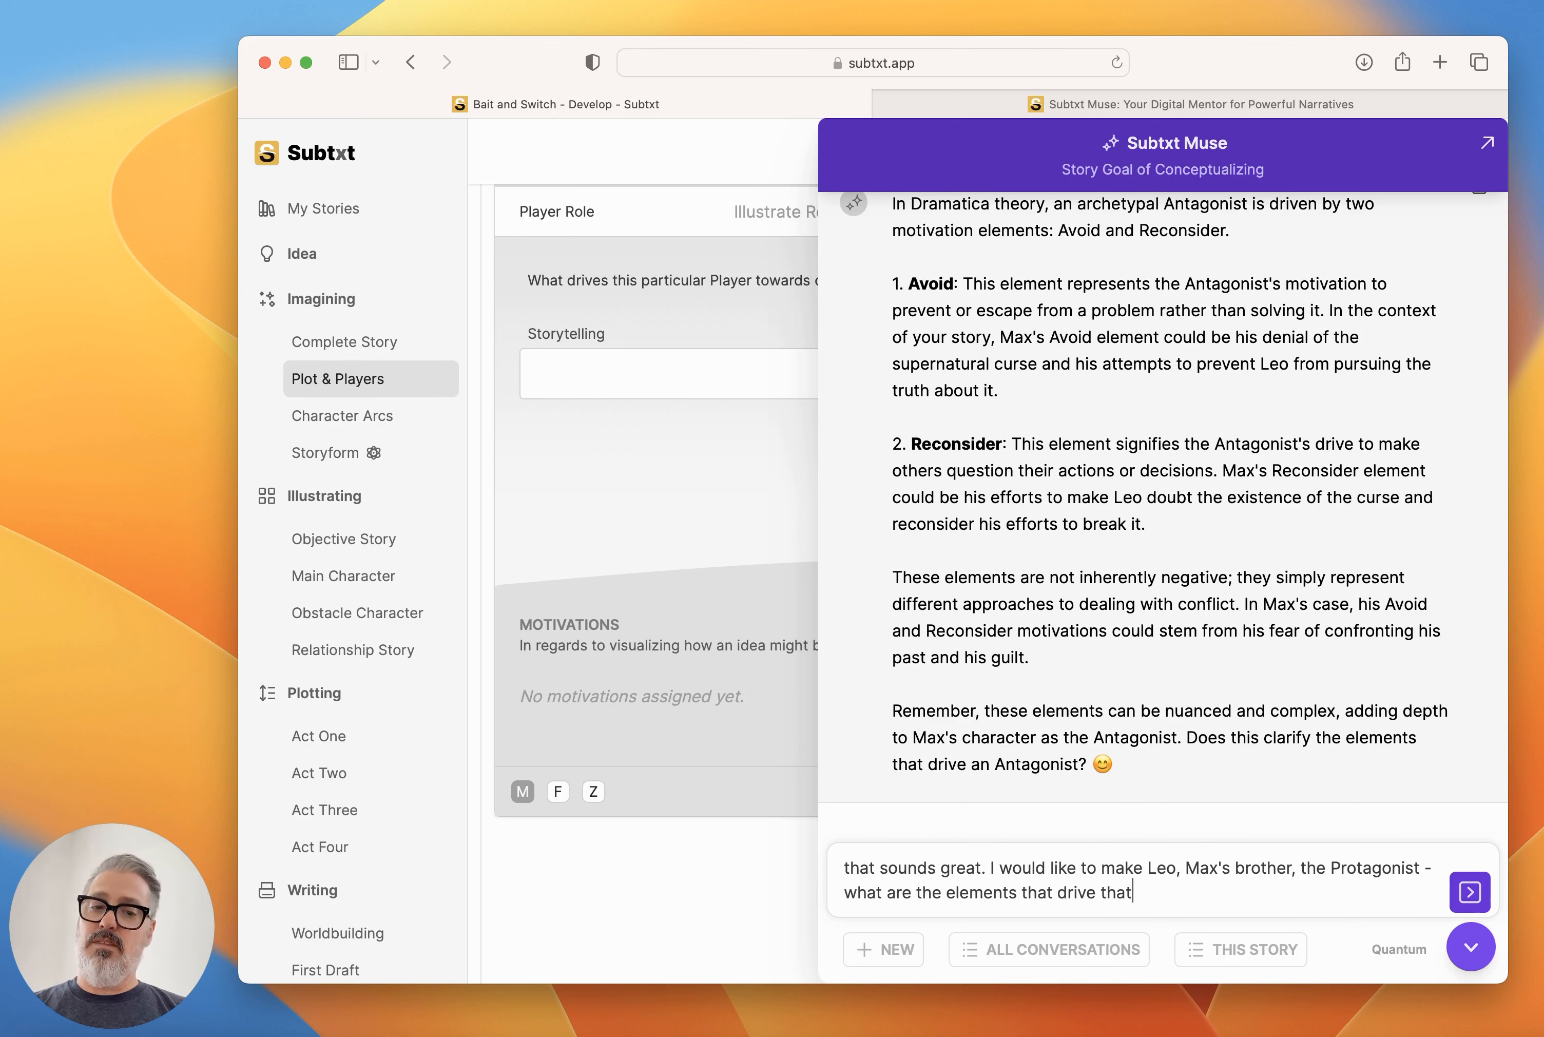
pyautogui.write(' archetypal character')
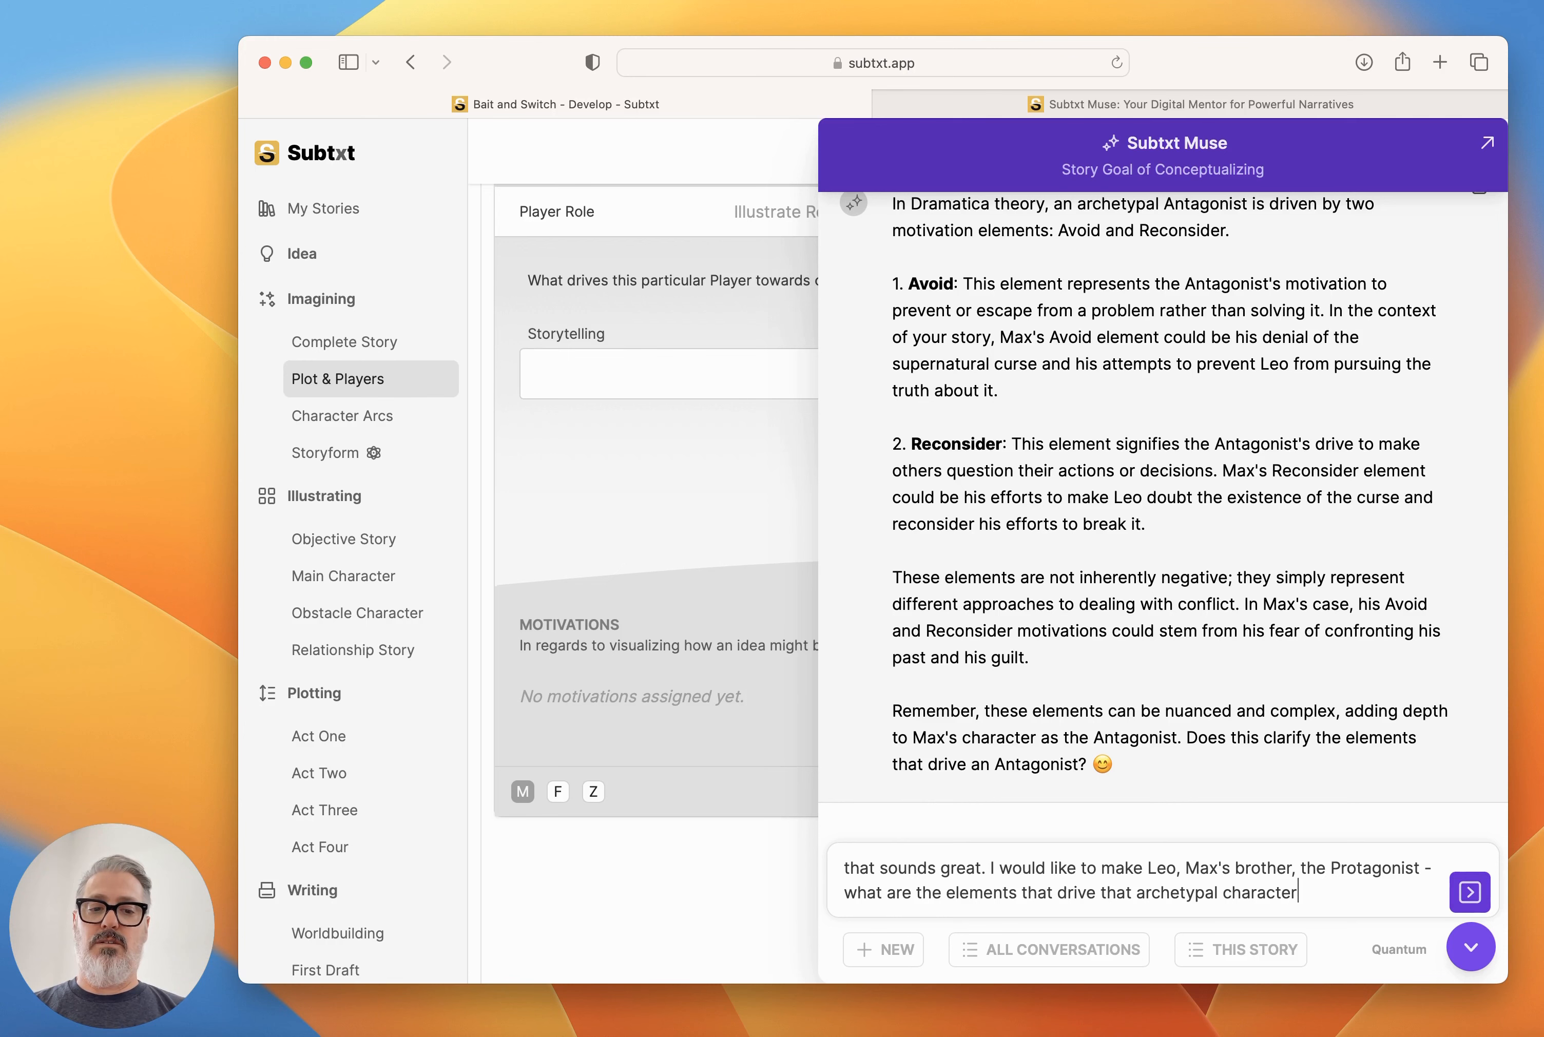
pyautogui.press('Return')
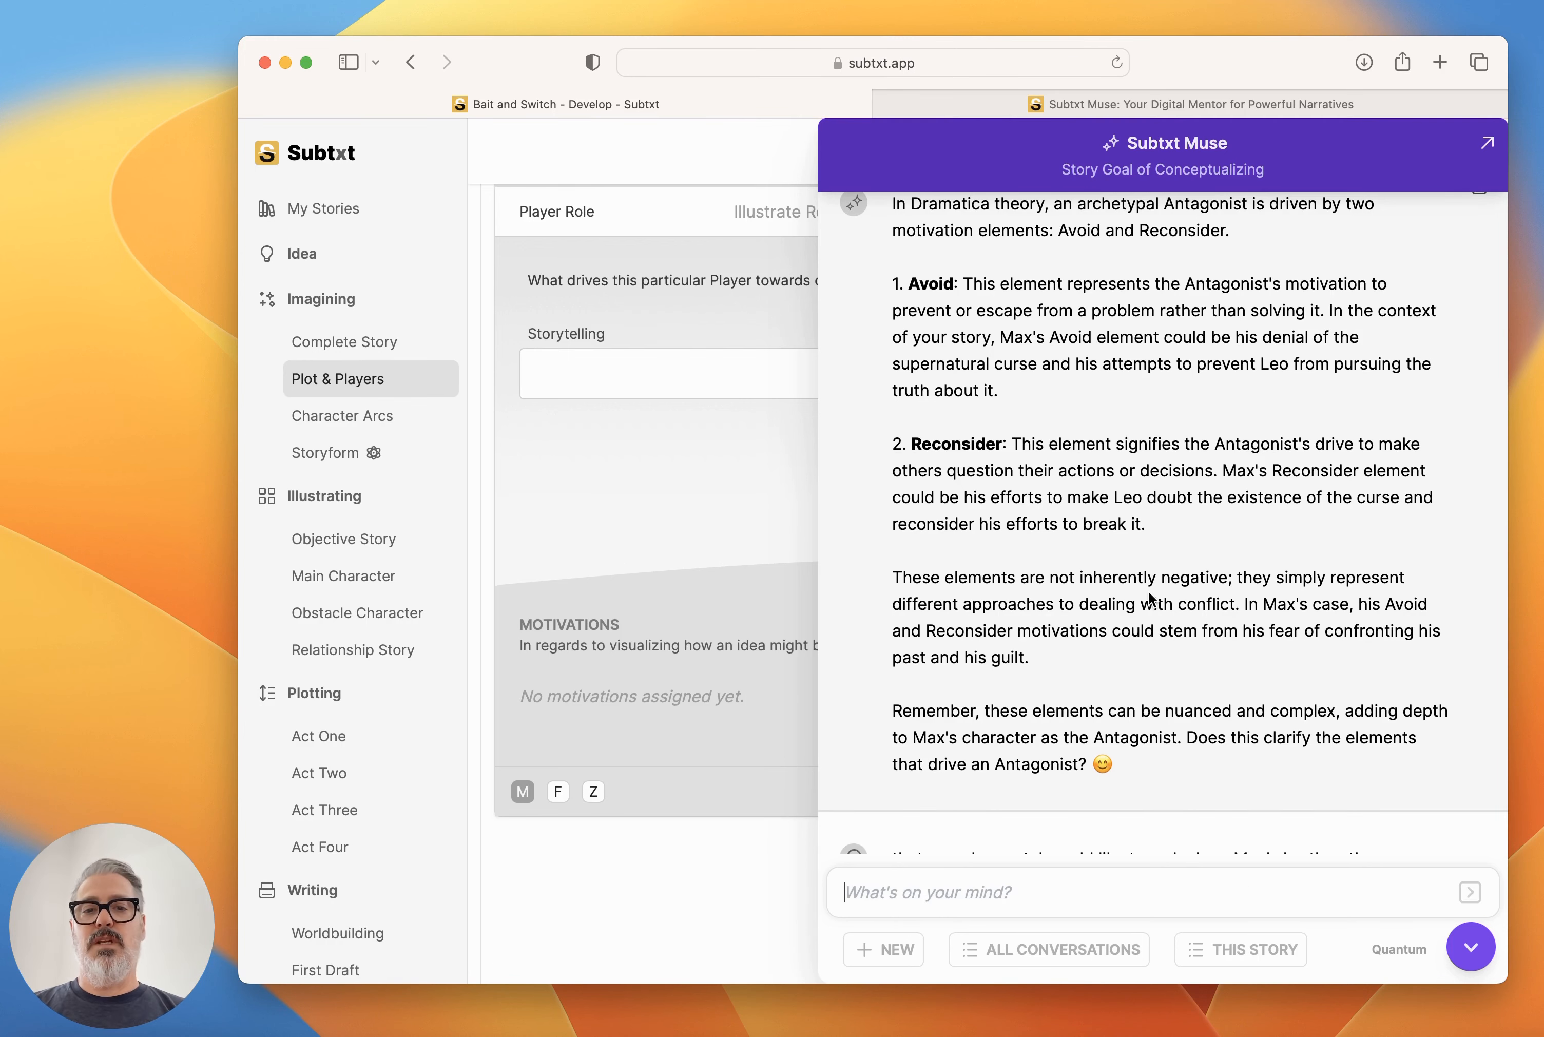
# Read Muse's explanation of the Protagonist's motivation elements and close the conversation to return to Leo's Motivations.
pyautogui.scroll(5, 1149, 591)
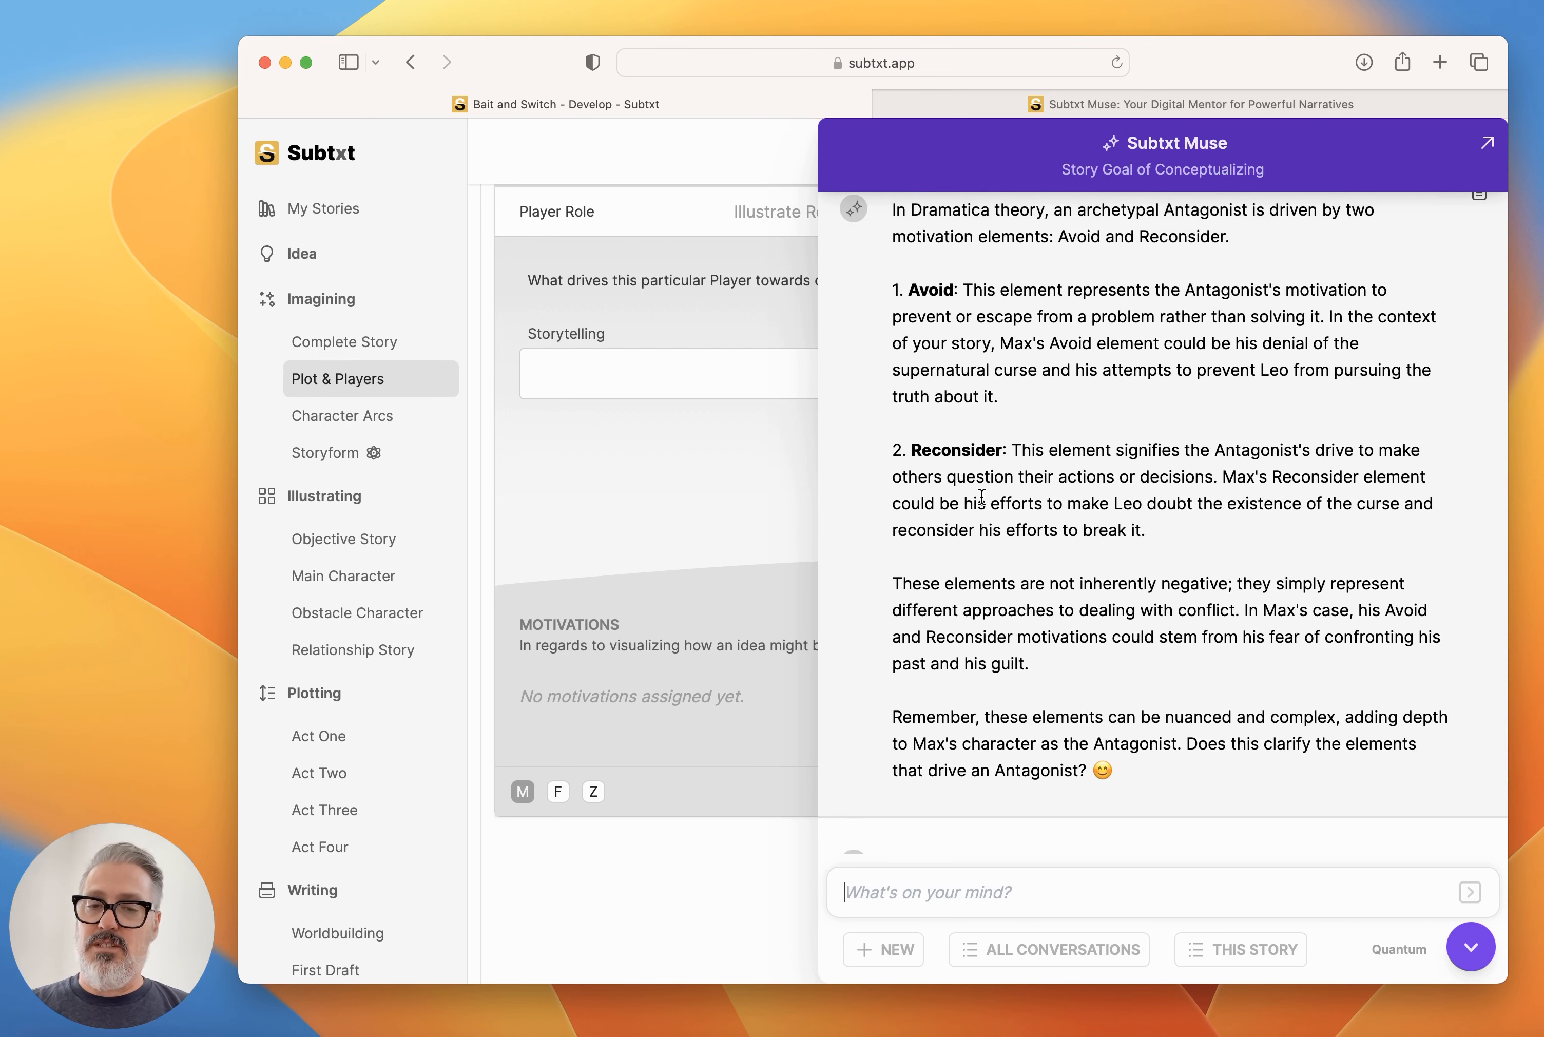
pyautogui.scroll(-5, 982, 497)
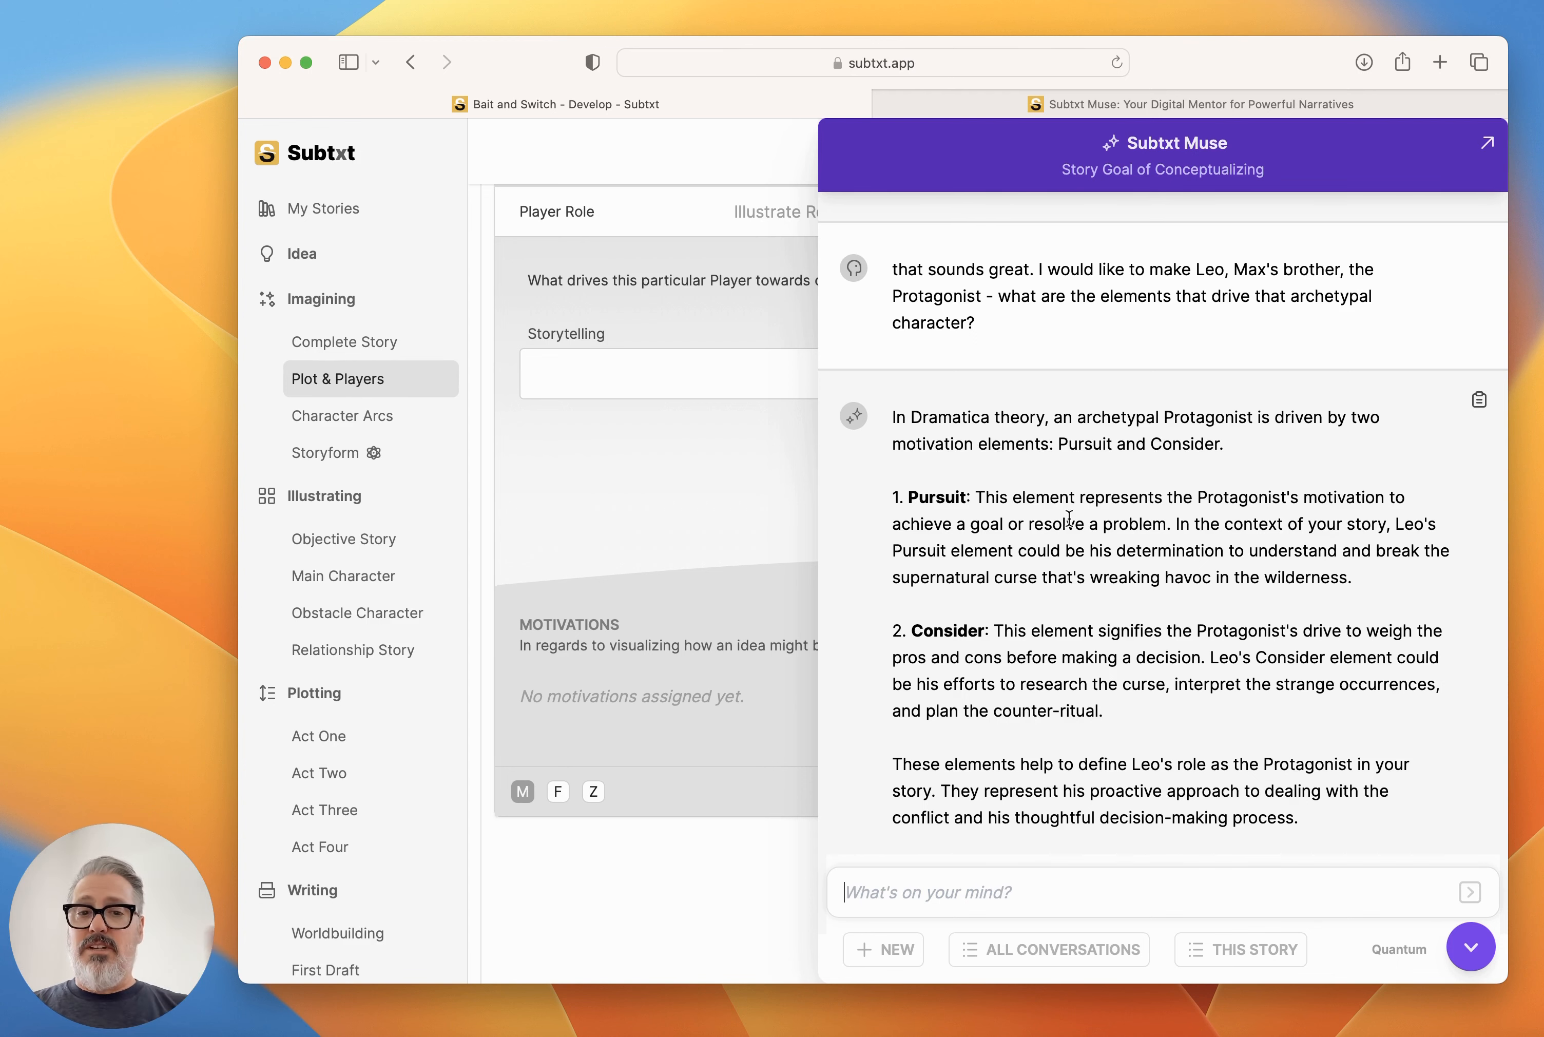
pyautogui.click(1462, 945)
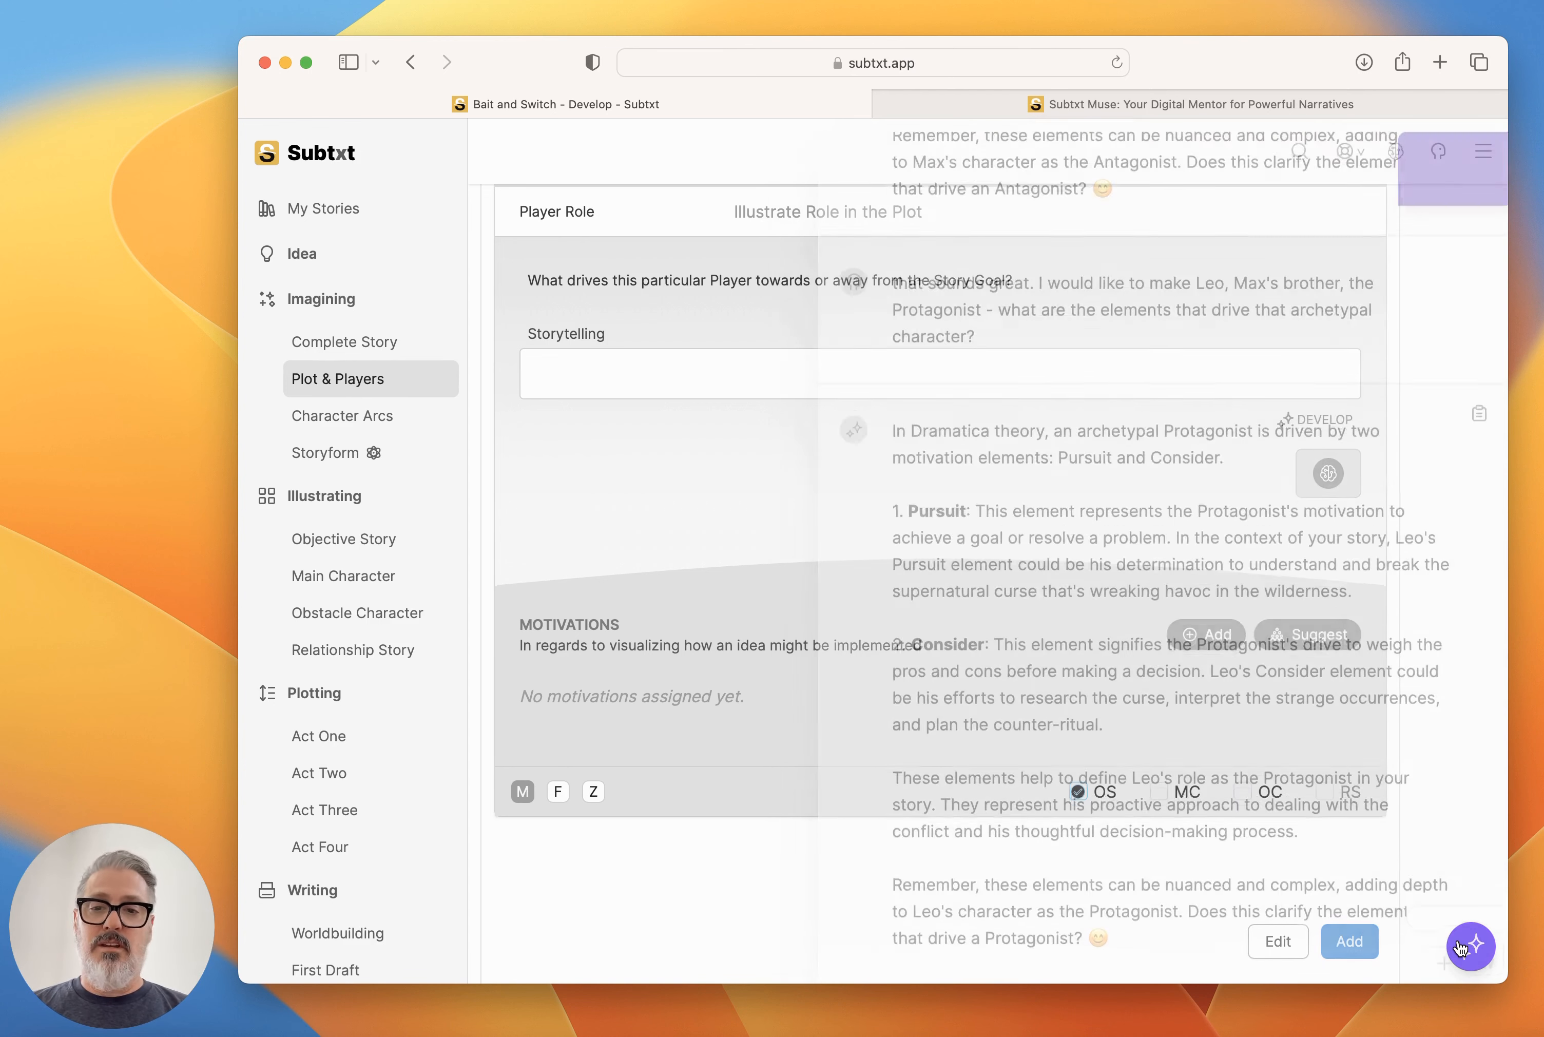
# Add the Pursuit and Consider elements to Leo's Motivations.
pyautogui.click(1216, 643)
pyautogui.write('purs')
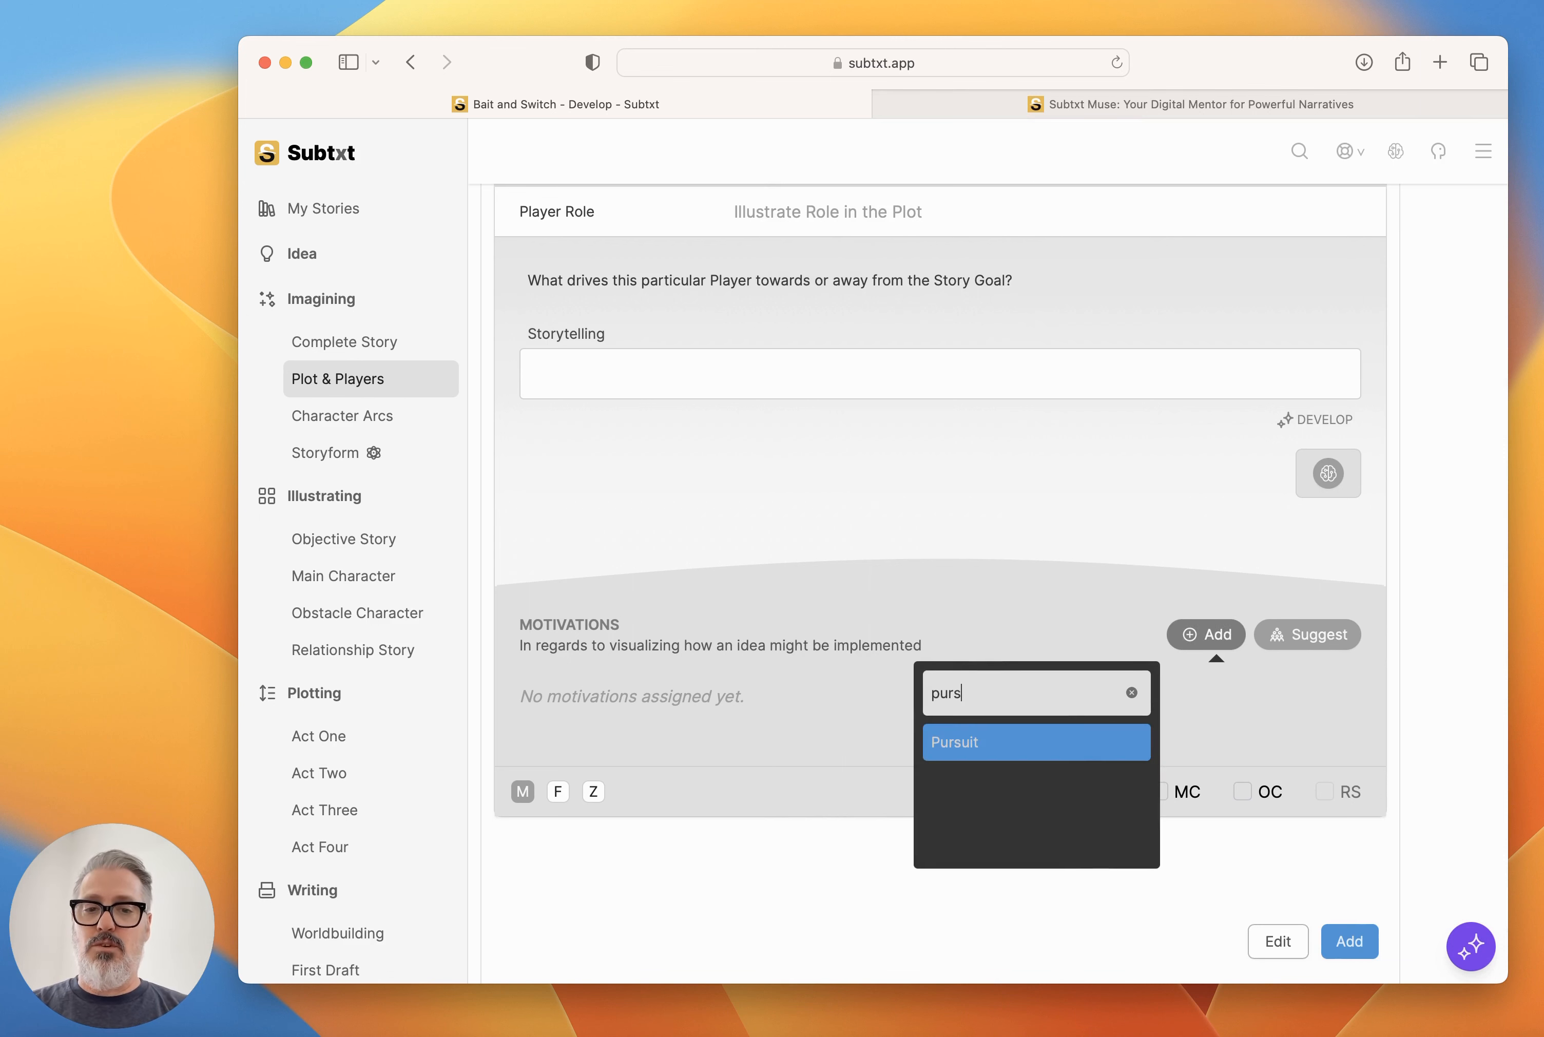
pyautogui.press('Return')
pyautogui.click(1219, 642)
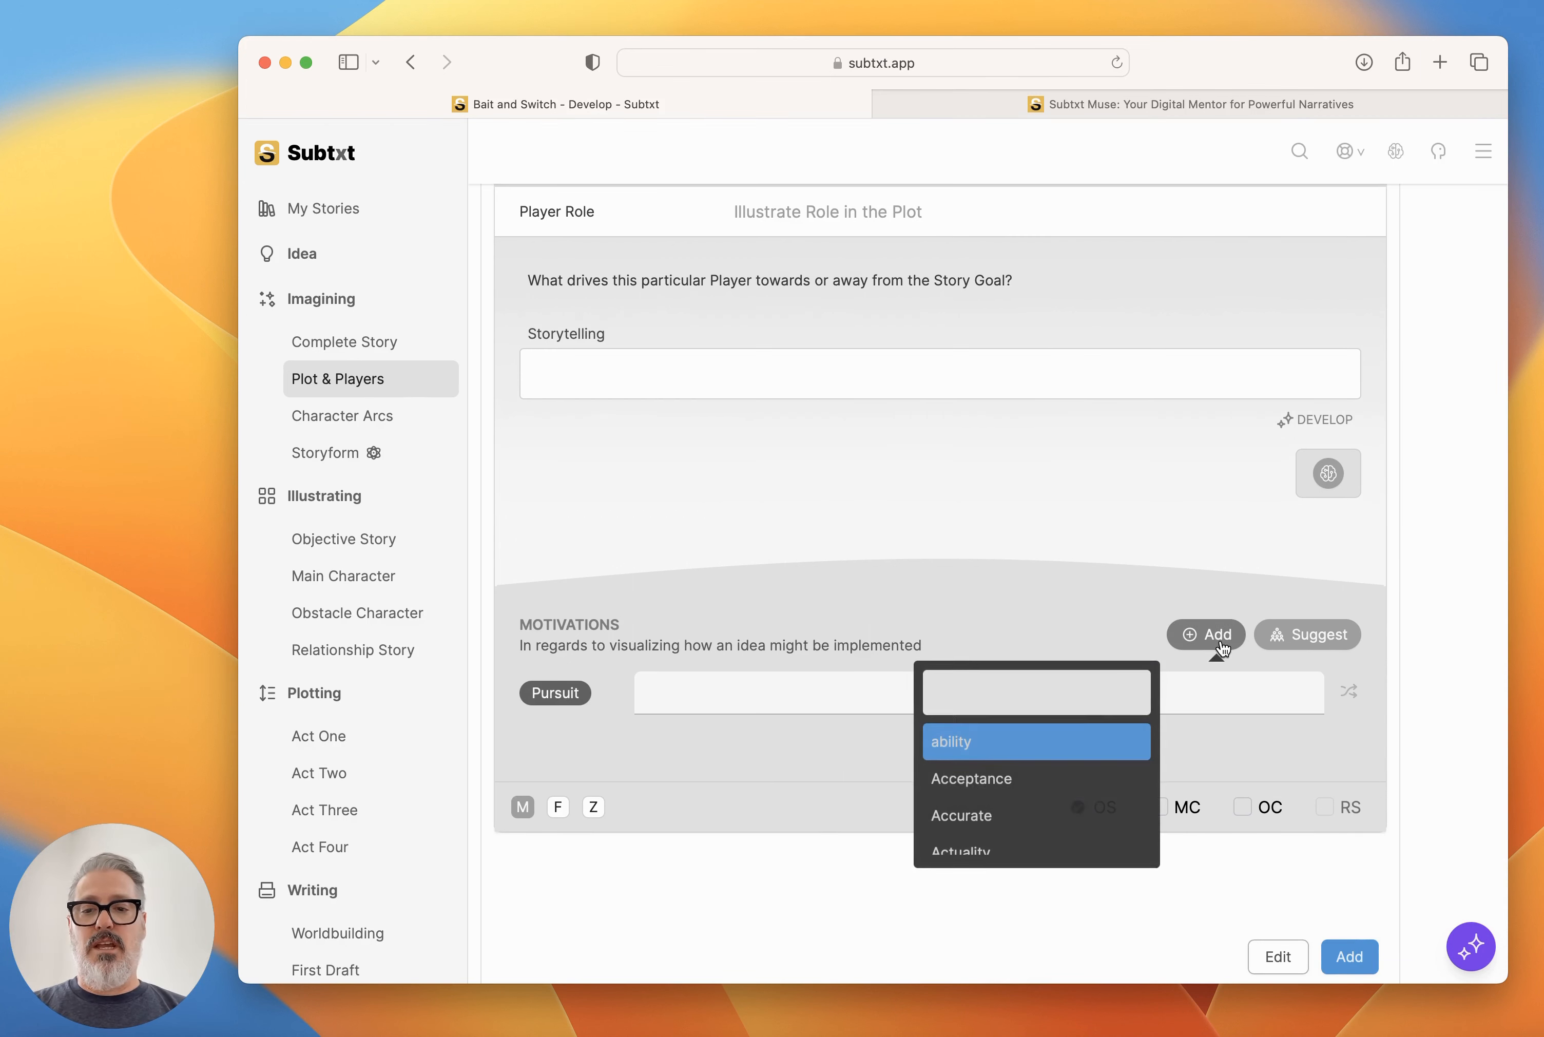
pyautogui.write('Con')
pyautogui.press('Down')
pyautogui.press('Return')
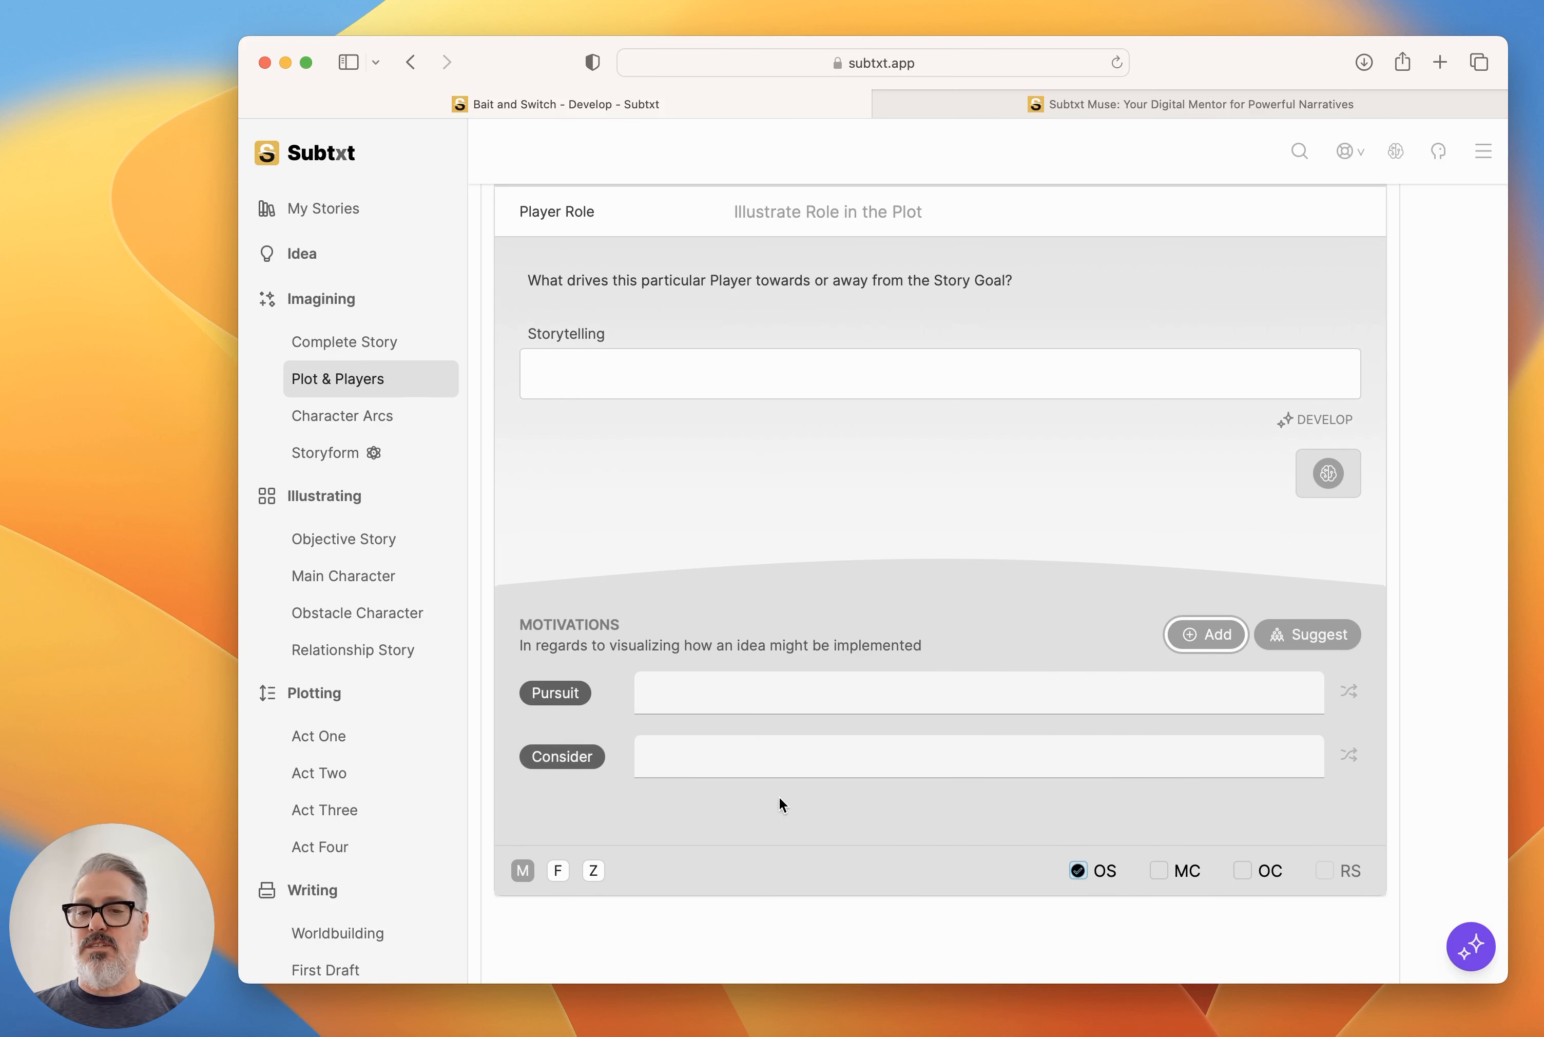
# Expand Max's details in the Objective Story Players and generate a random illustration for his Avoid motivation.
pyautogui.scroll(3, 846, 660)
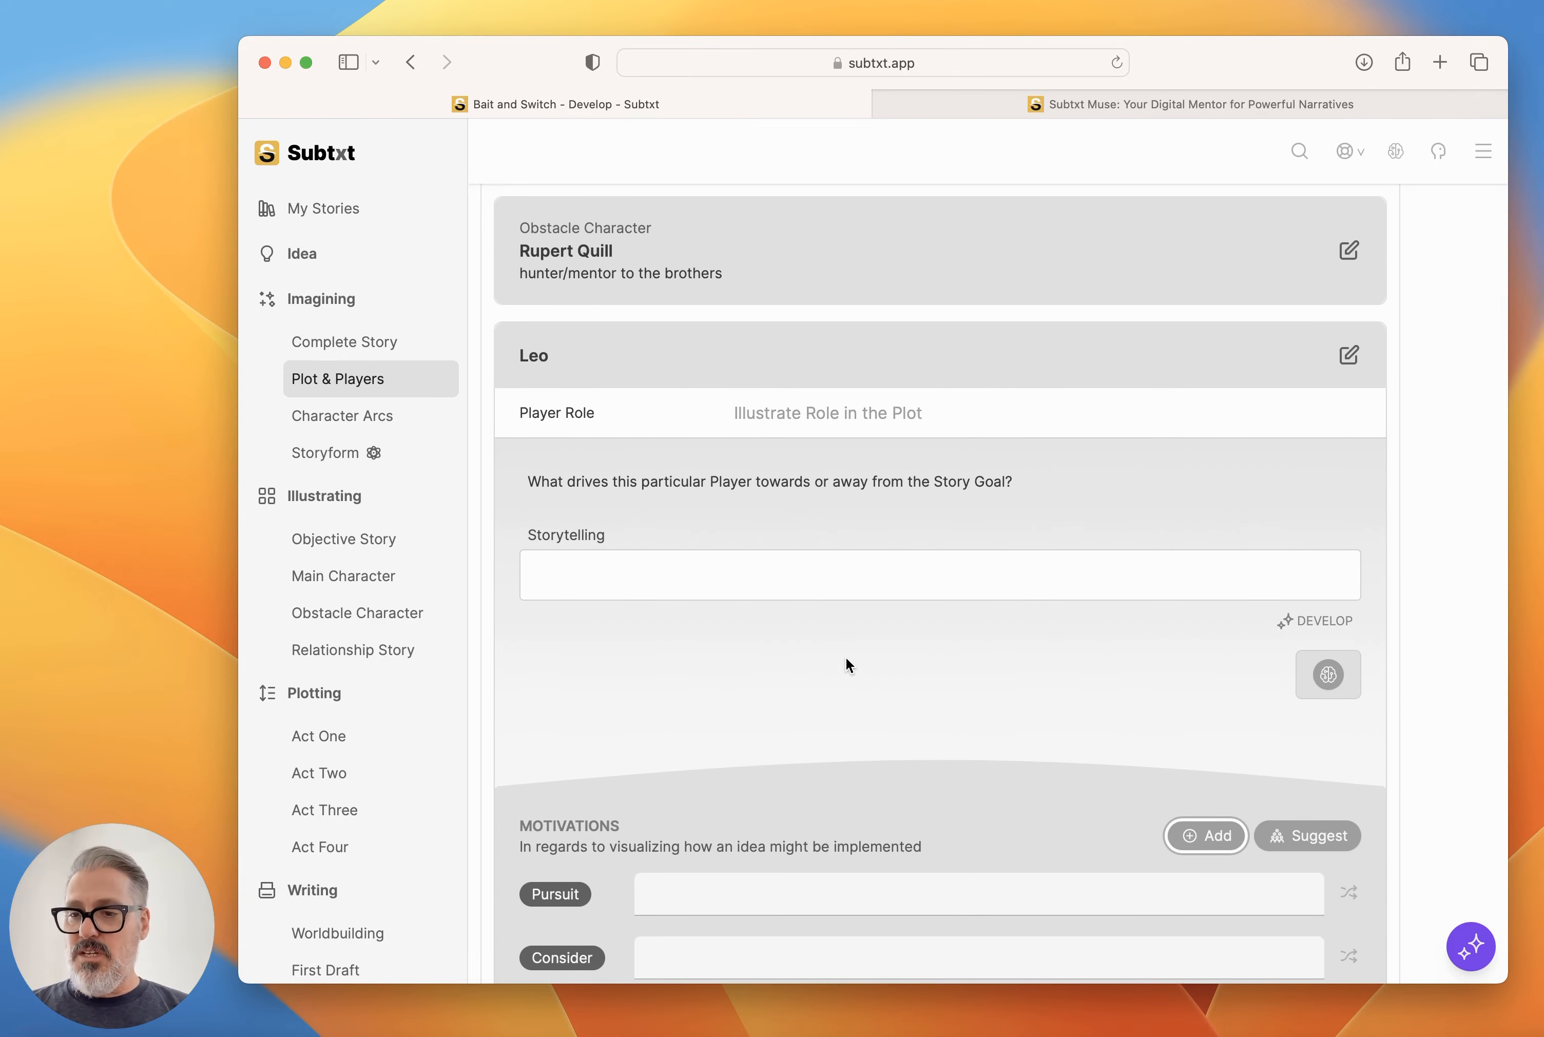
pyautogui.scroll(-5, 846, 660)
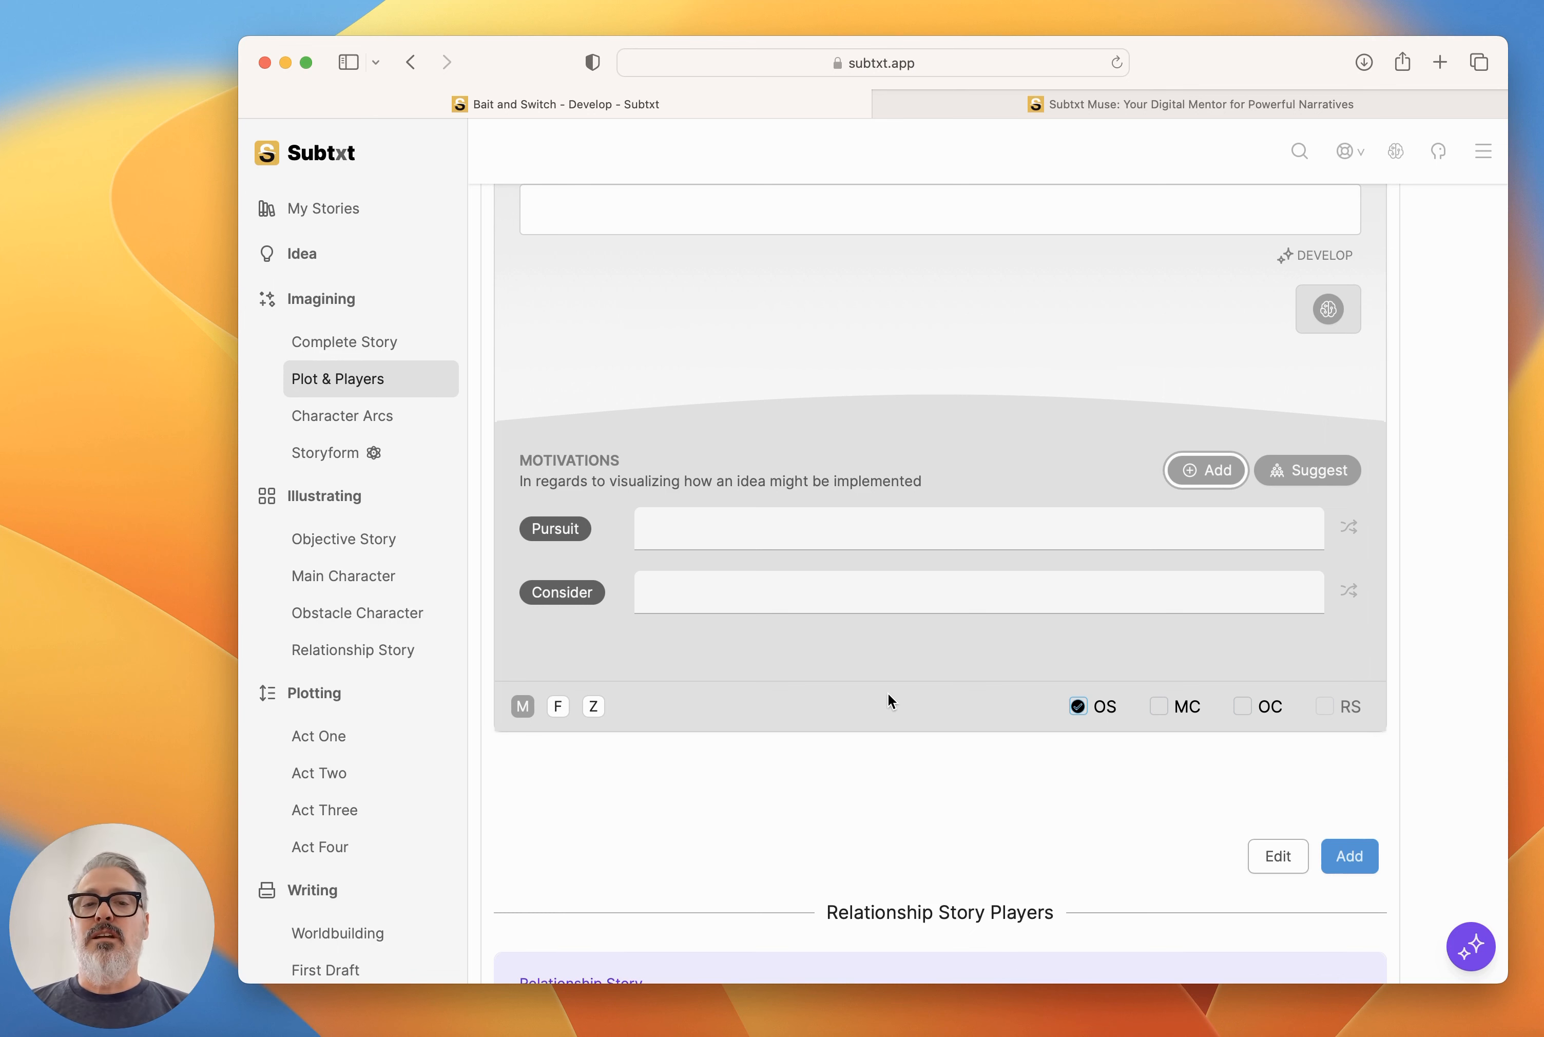
pyautogui.scroll(8, 890, 700)
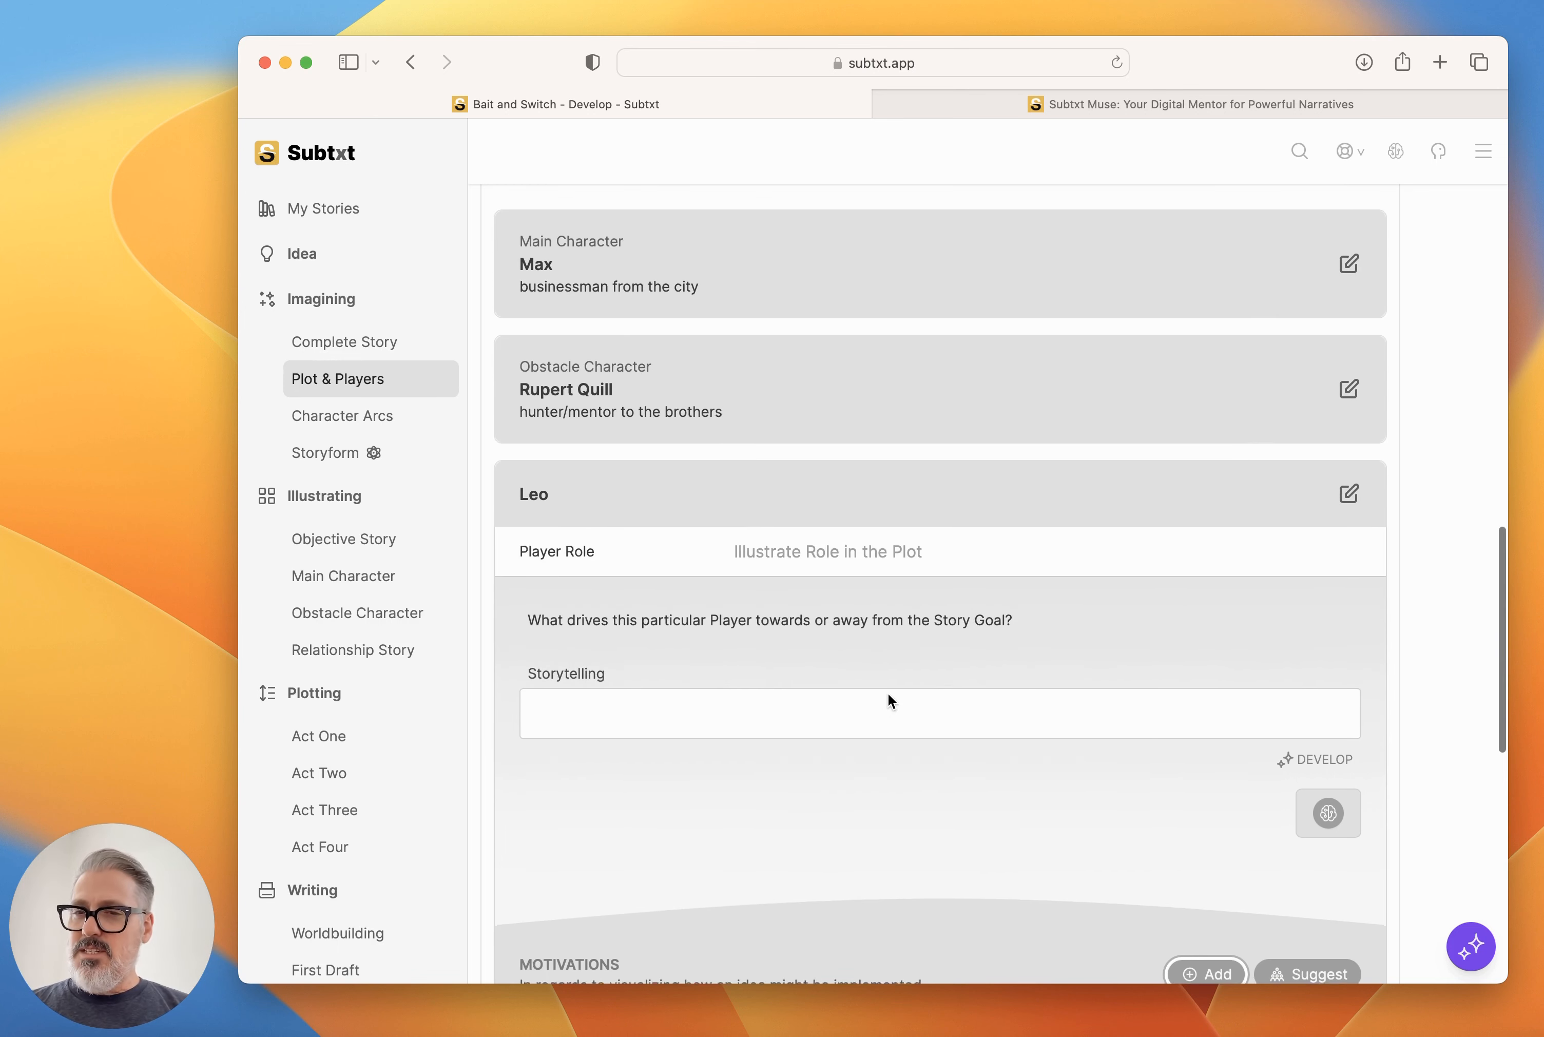
pyautogui.scroll(3, 887, 692)
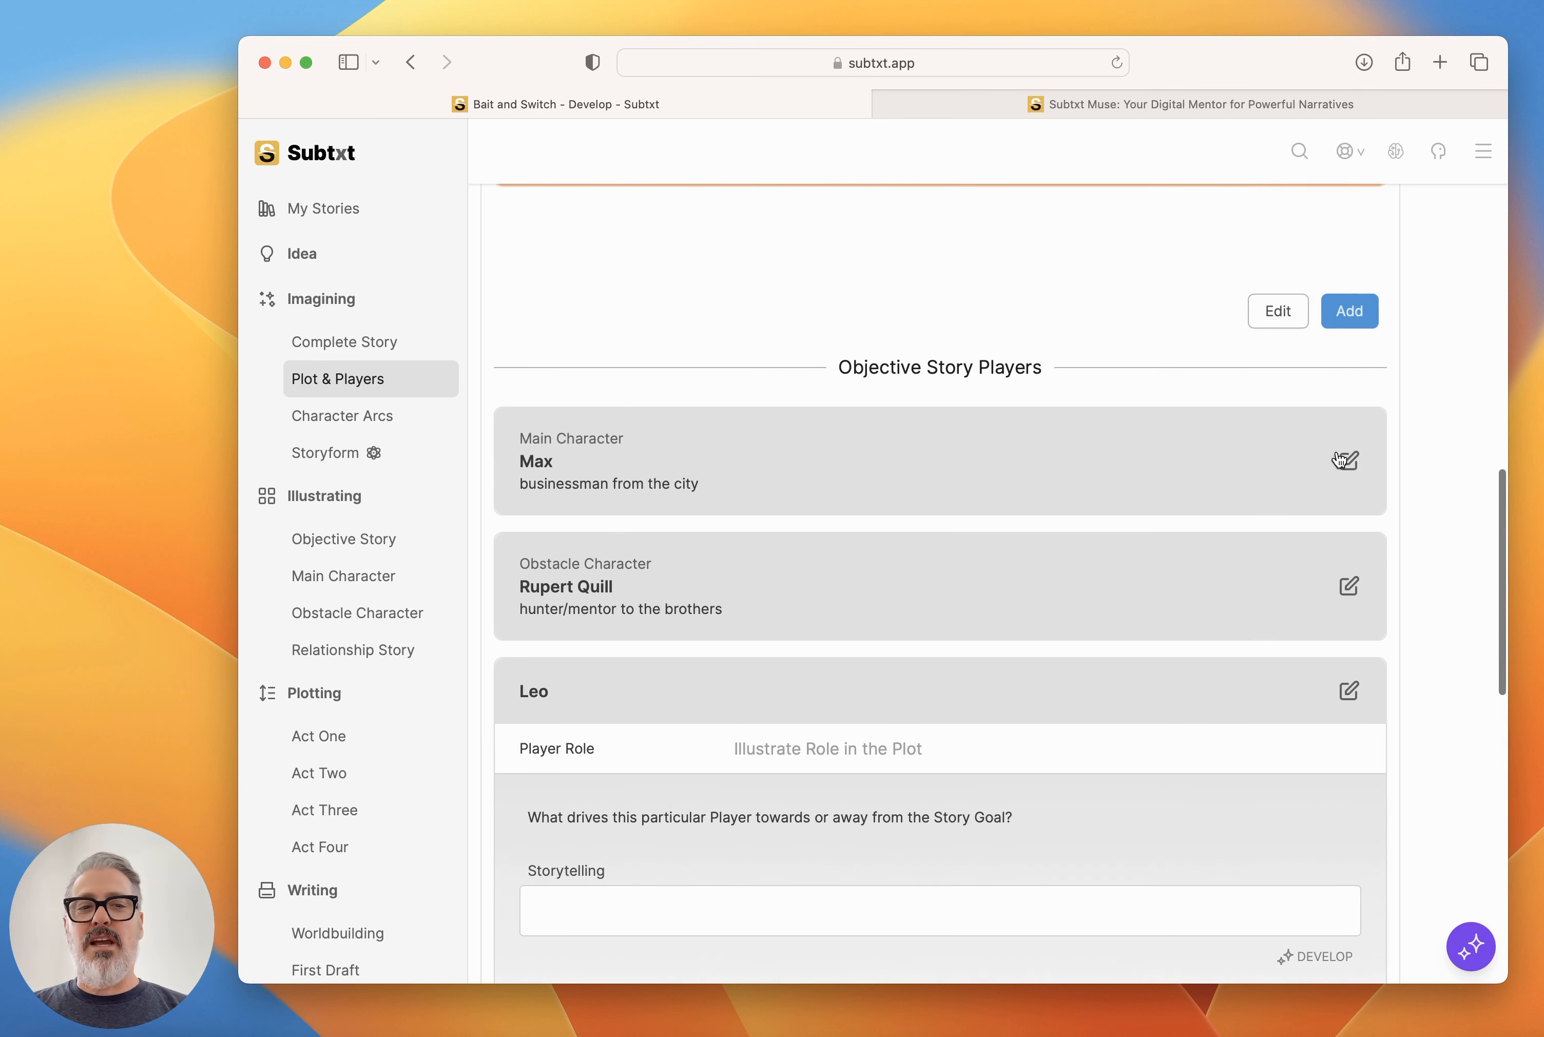
pyautogui.click(1352, 465)
pyautogui.scroll(-6, 1057, 575)
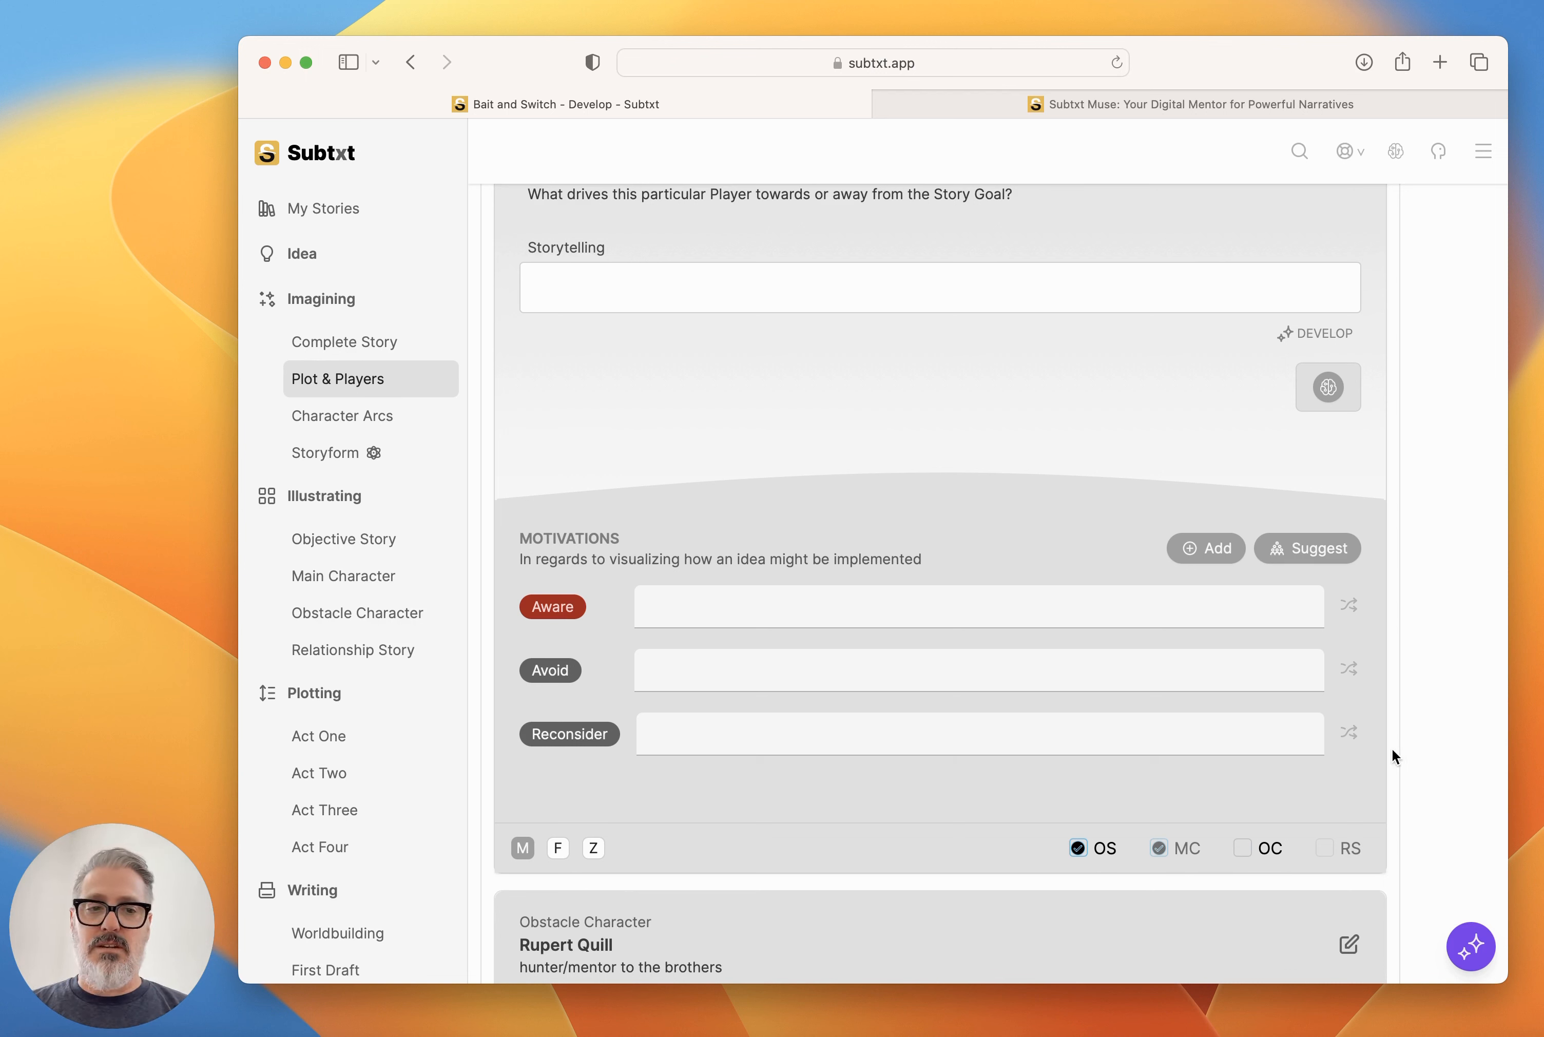
pyautogui.click(1349, 669)
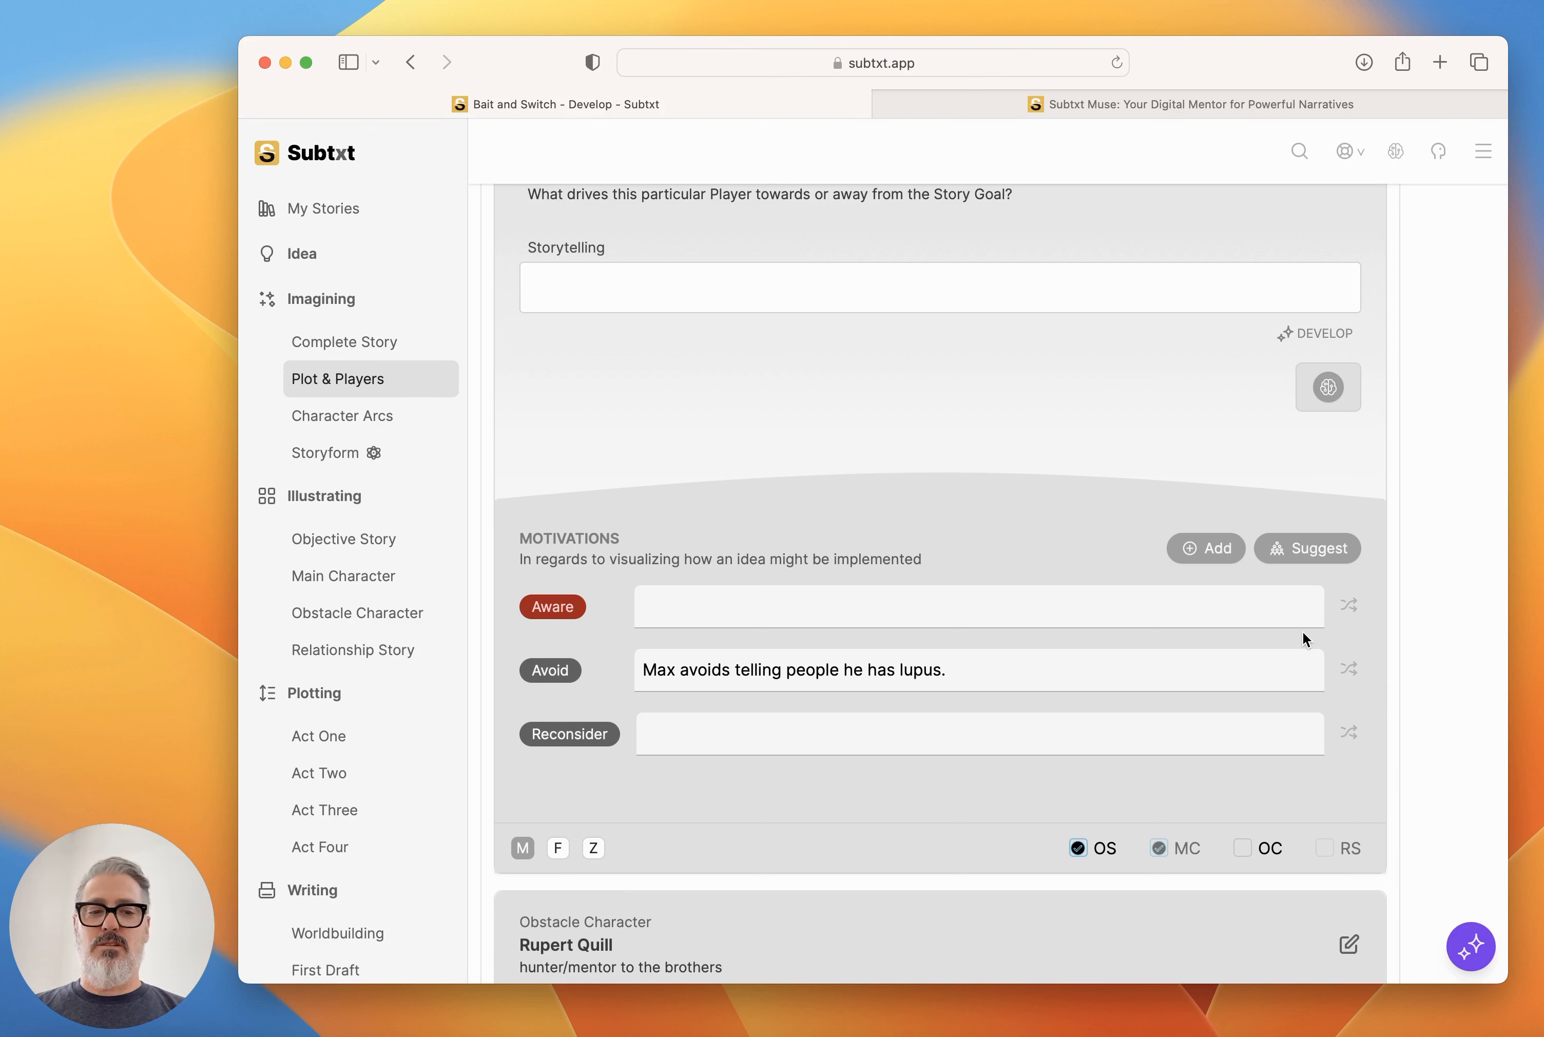
# Replace Max's Avoid illustration with Muse's sentence about his denial of the supernatural curse and attempts to prevent Leo from pursuing the truth.
pyautogui.click(1472, 947)
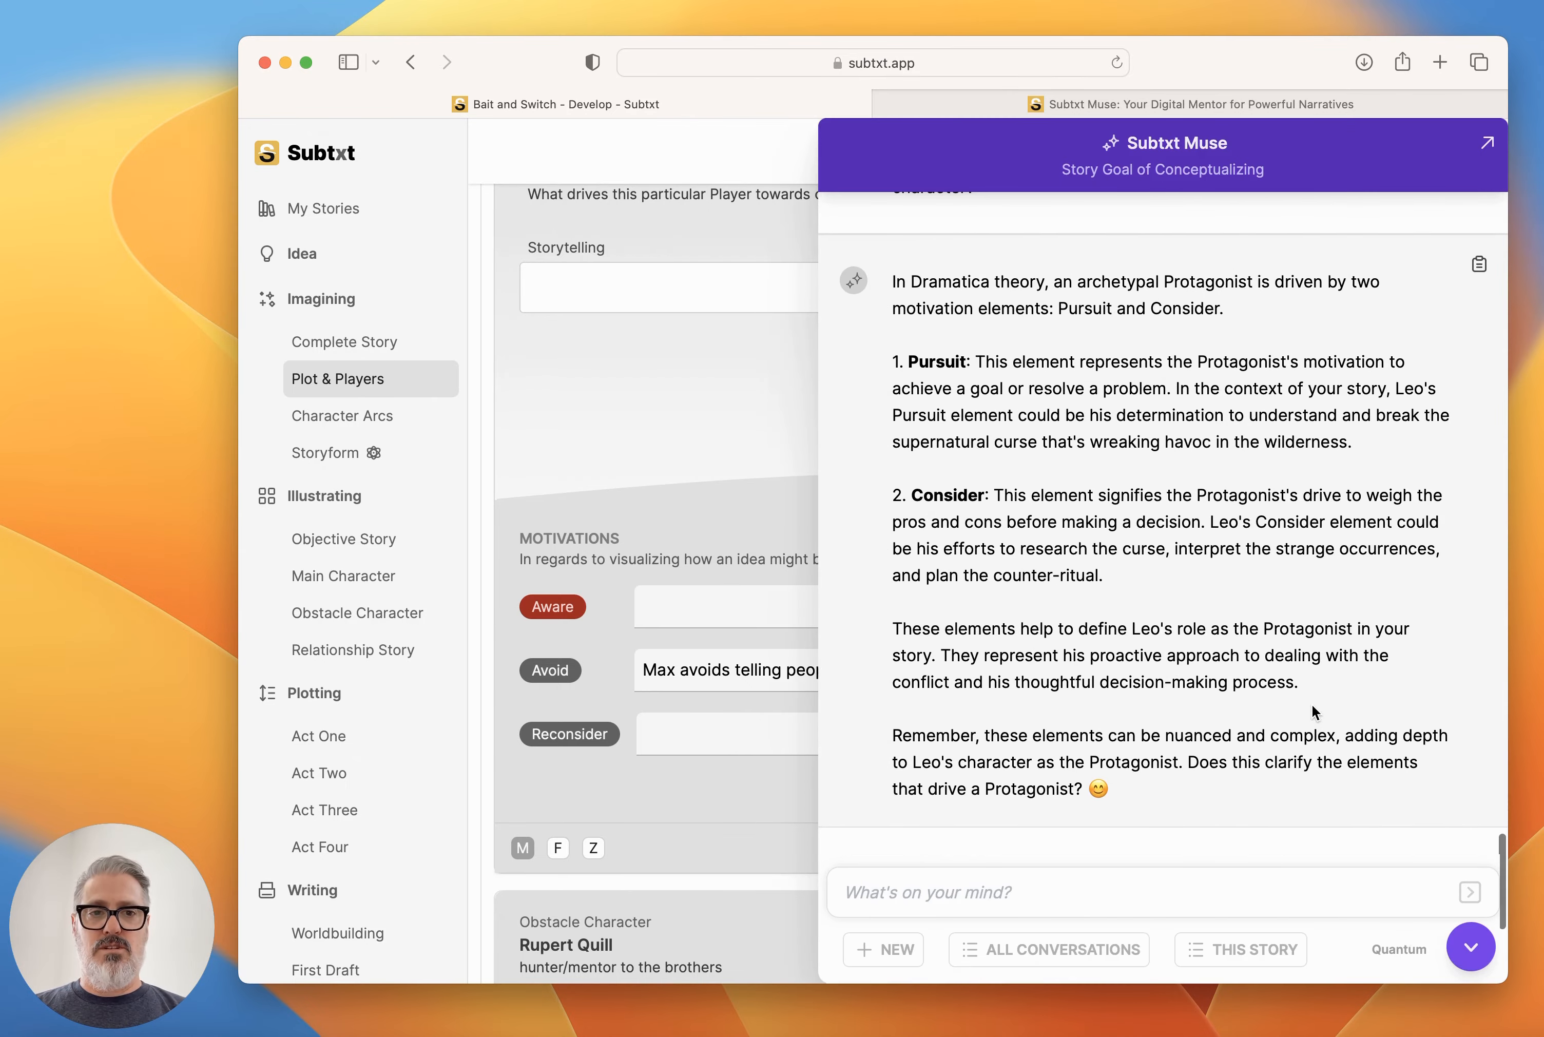
pyautogui.scroll(10, 1312, 704)
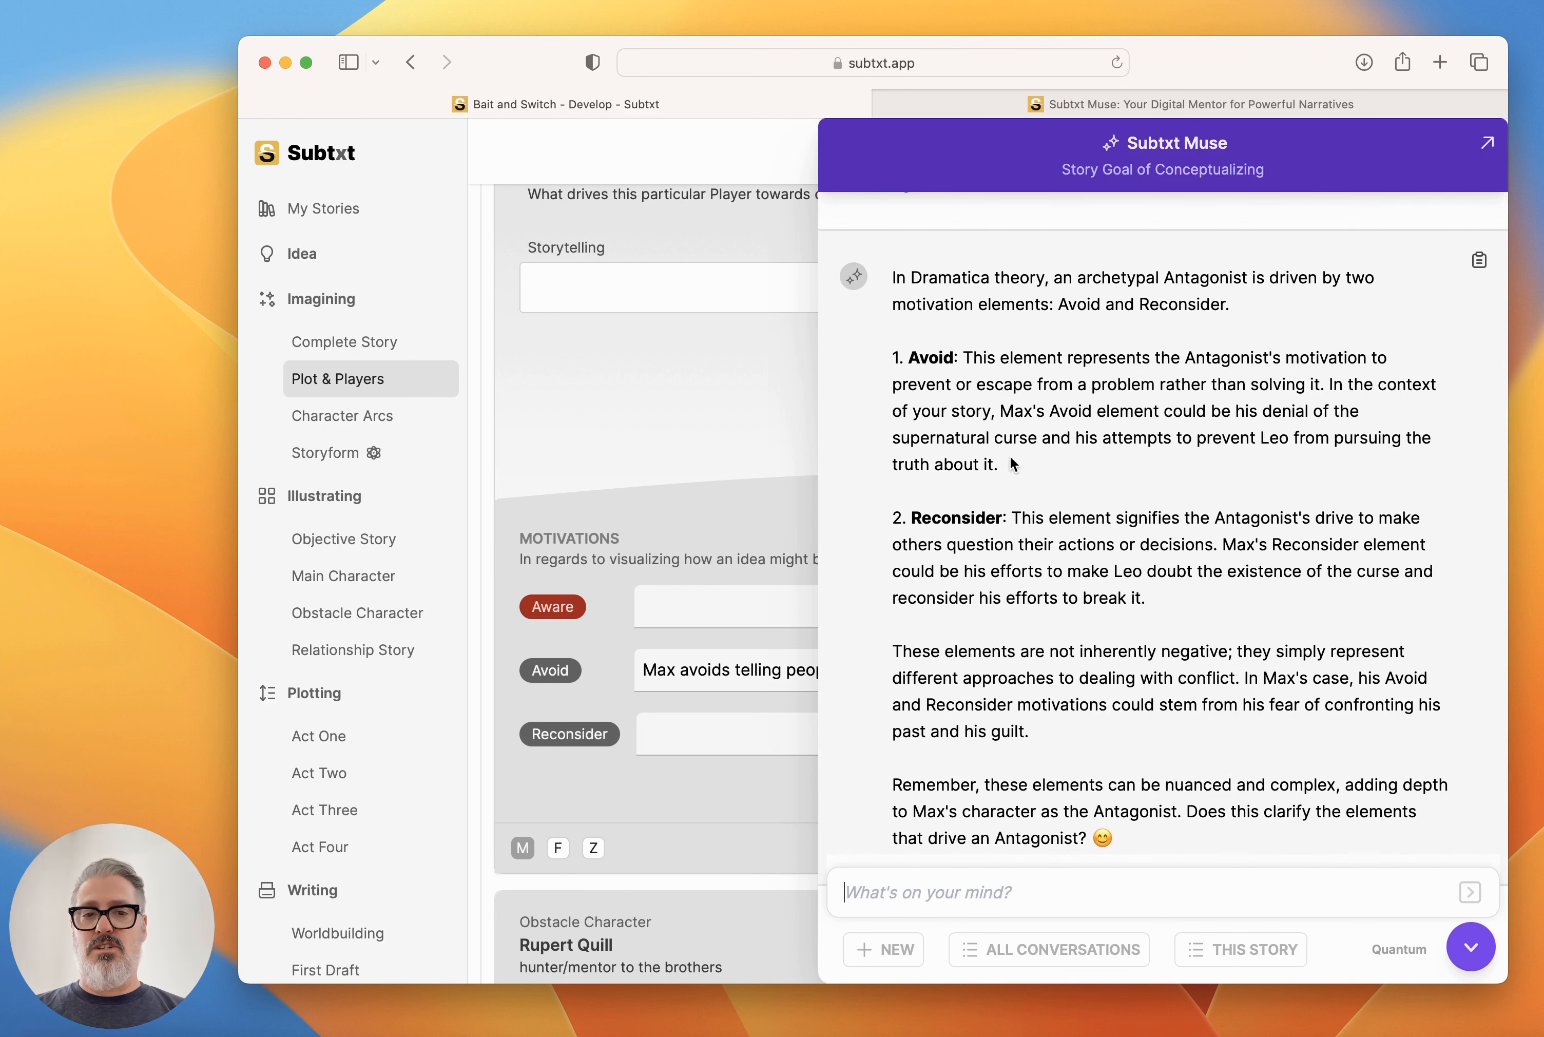
pyautogui.moveTo(998, 465); pyautogui.dragTo(1001, 418)
pyautogui.press('super+c')
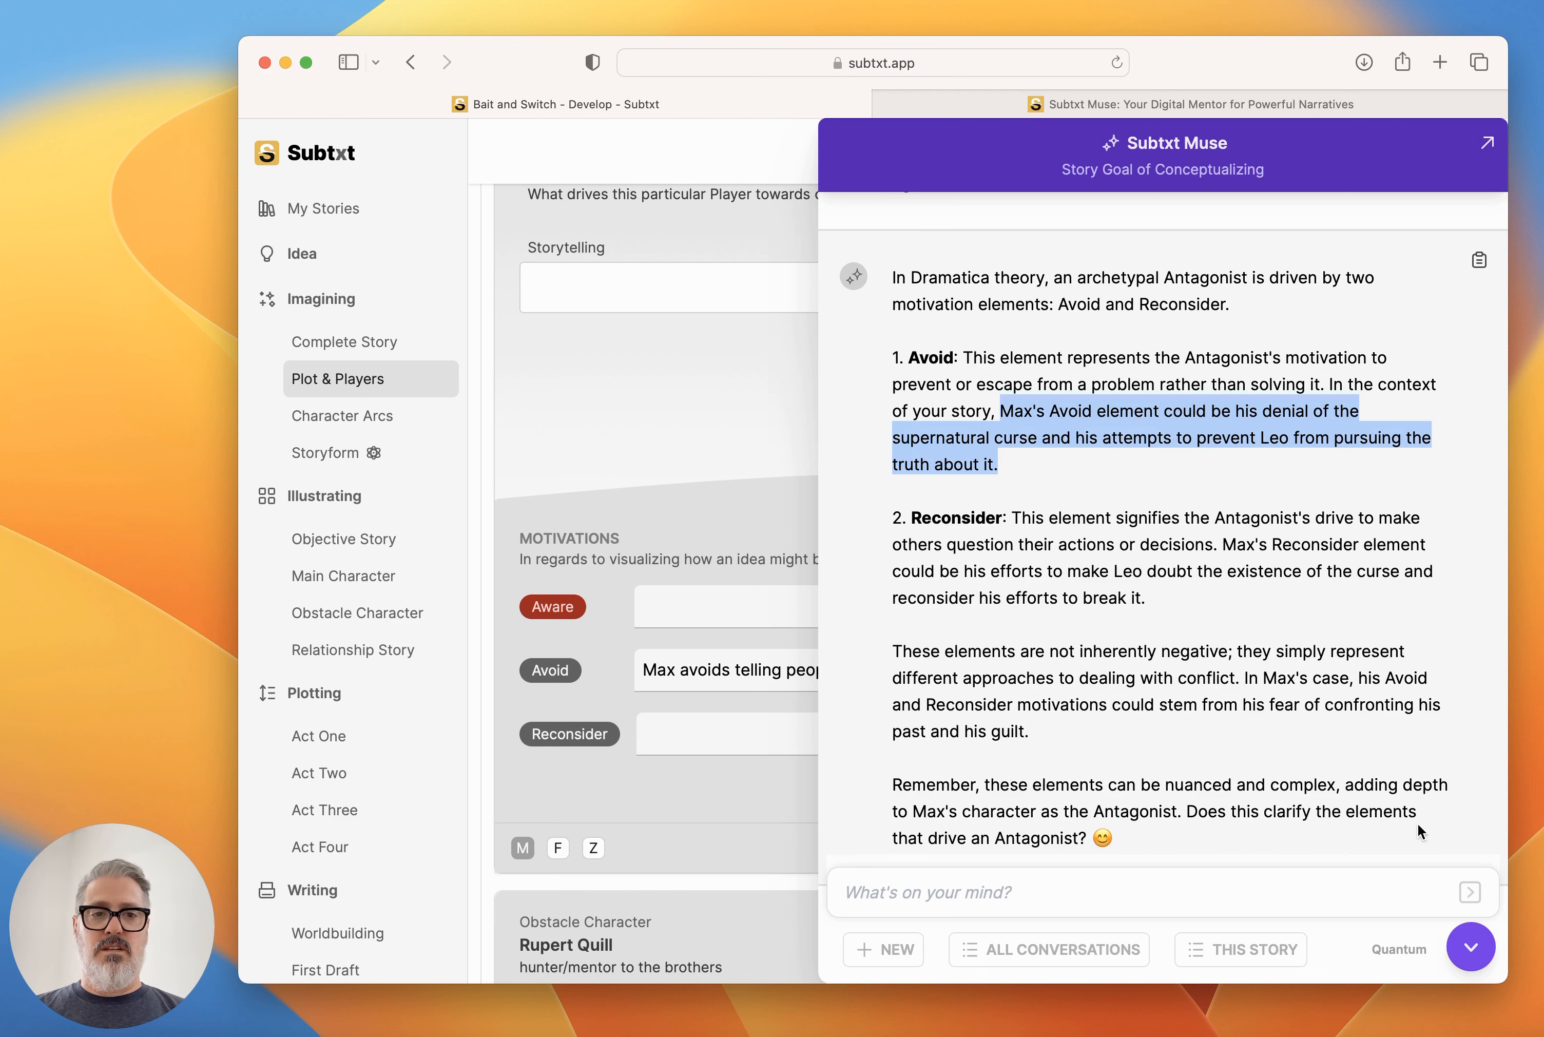
pyautogui.click(1471, 947)
pyautogui.click(907, 668)
pyautogui.press('super+a')
pyautogui.press('super+v')
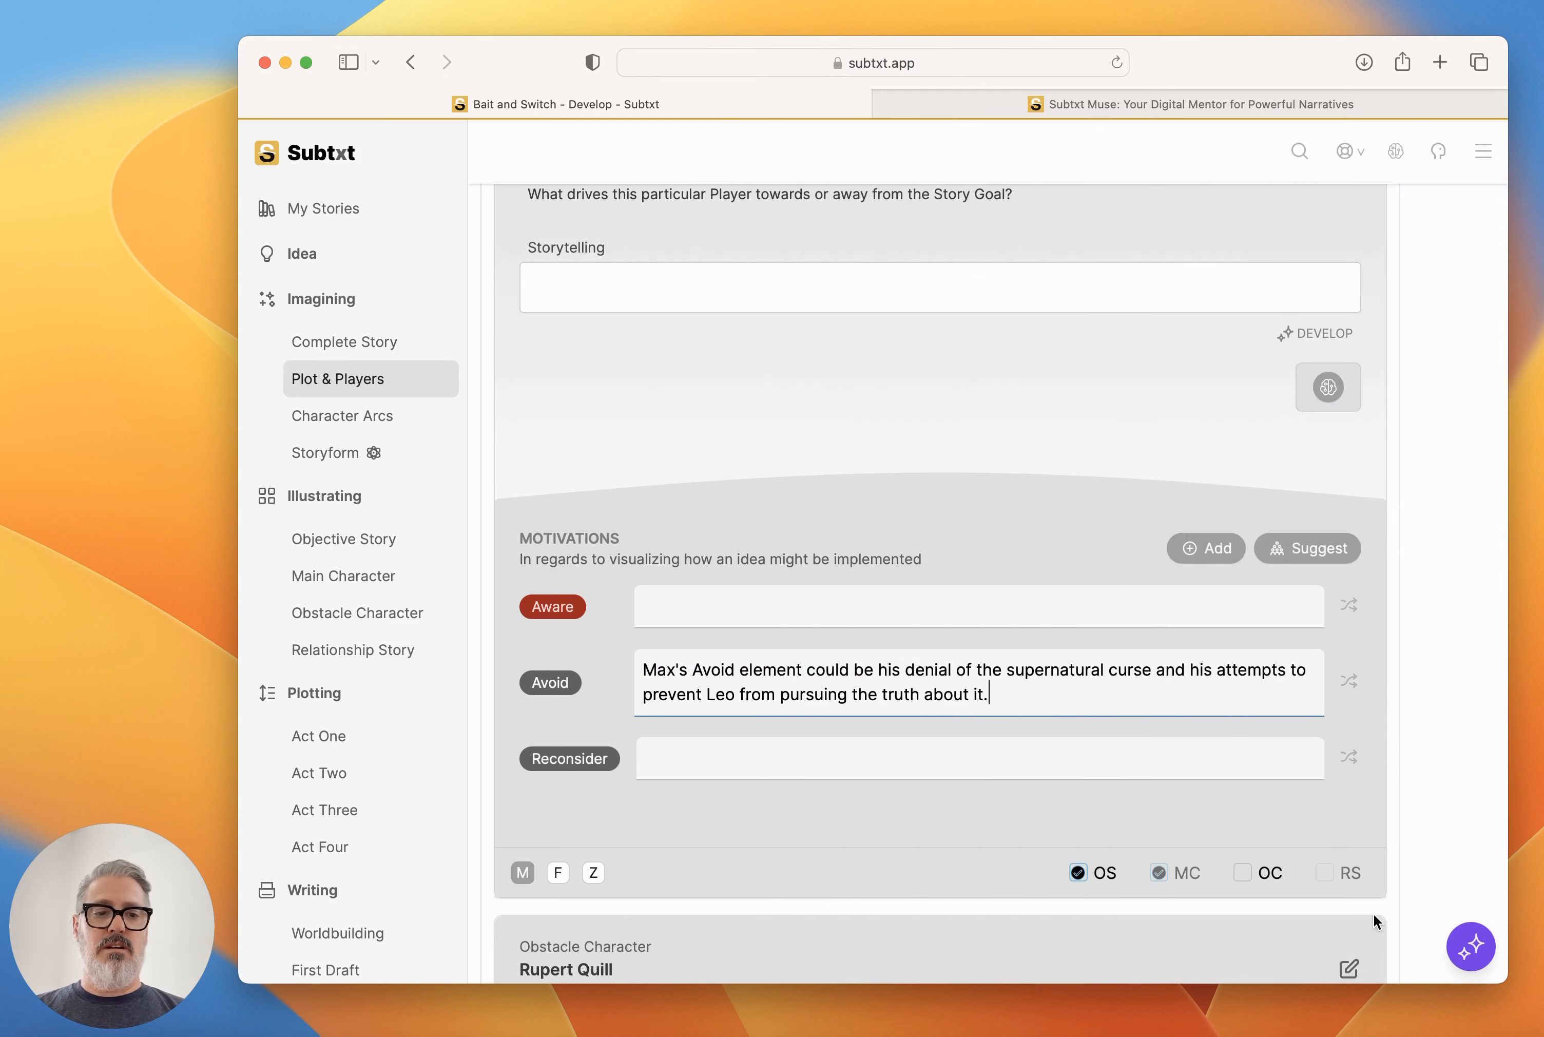
# Copy Muse's sentence about making Leo doubt the curse's existence and reconsider his efforts to break it into Max's Reconsider illustration.
pyautogui.click(1471, 947)
pyautogui.scroll(-20, 1296, 651)
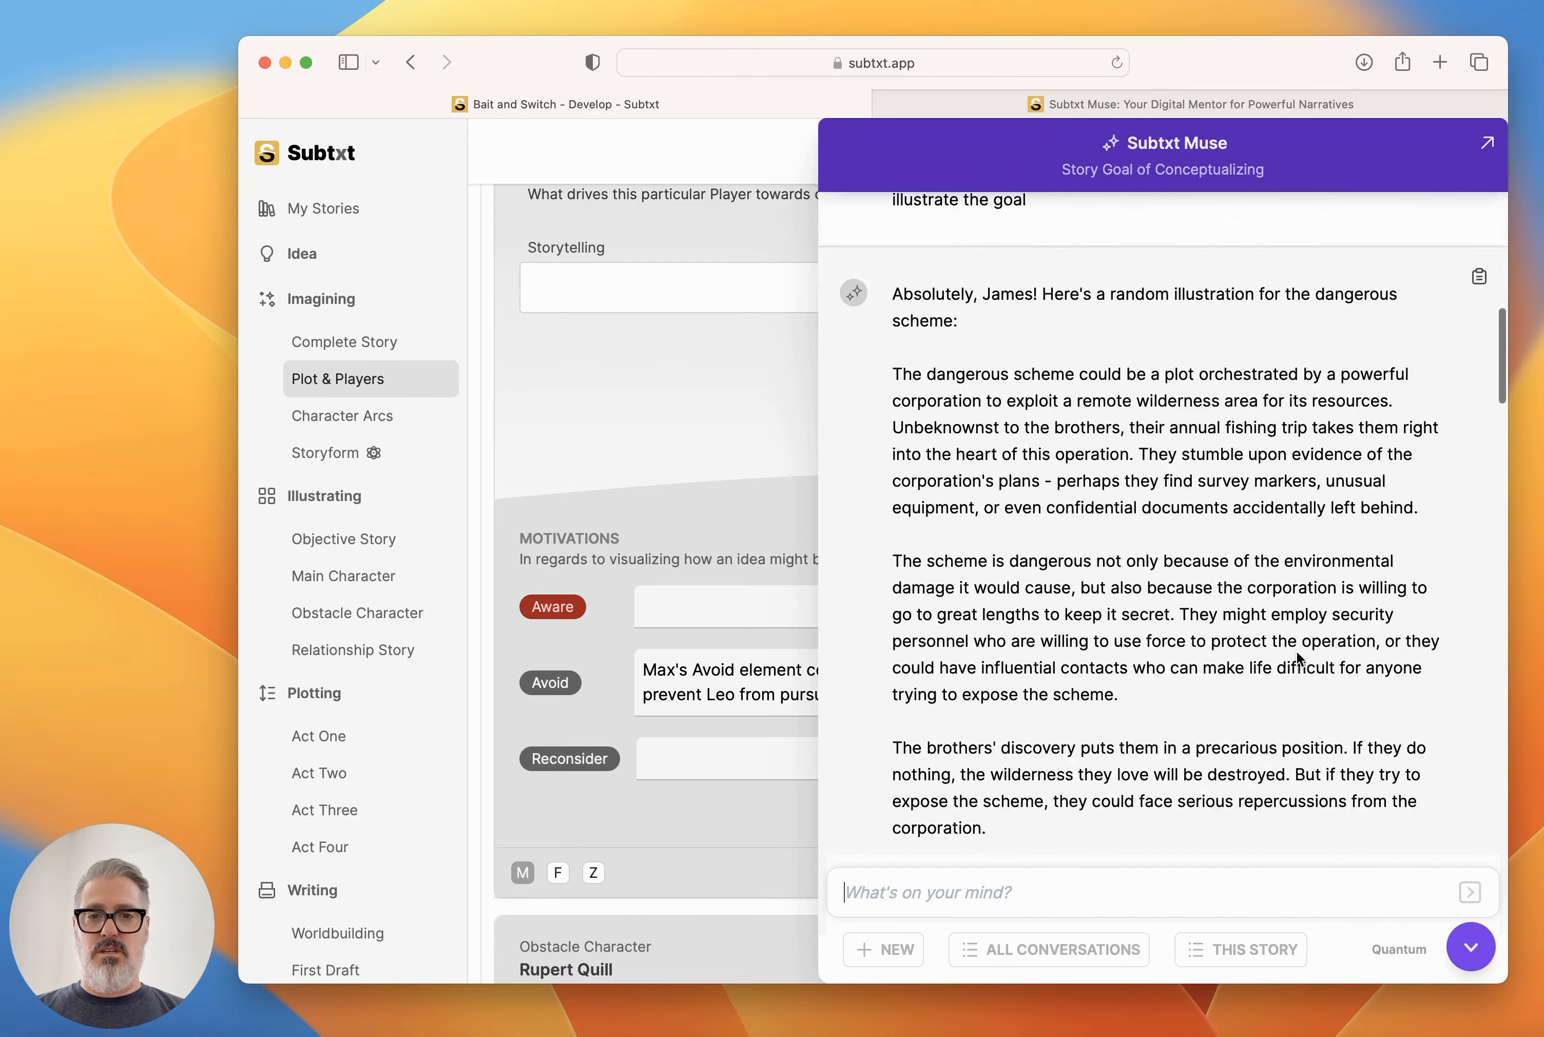
pyautogui.scroll(1, 1296, 651)
pyautogui.scroll(2, 1299, 658)
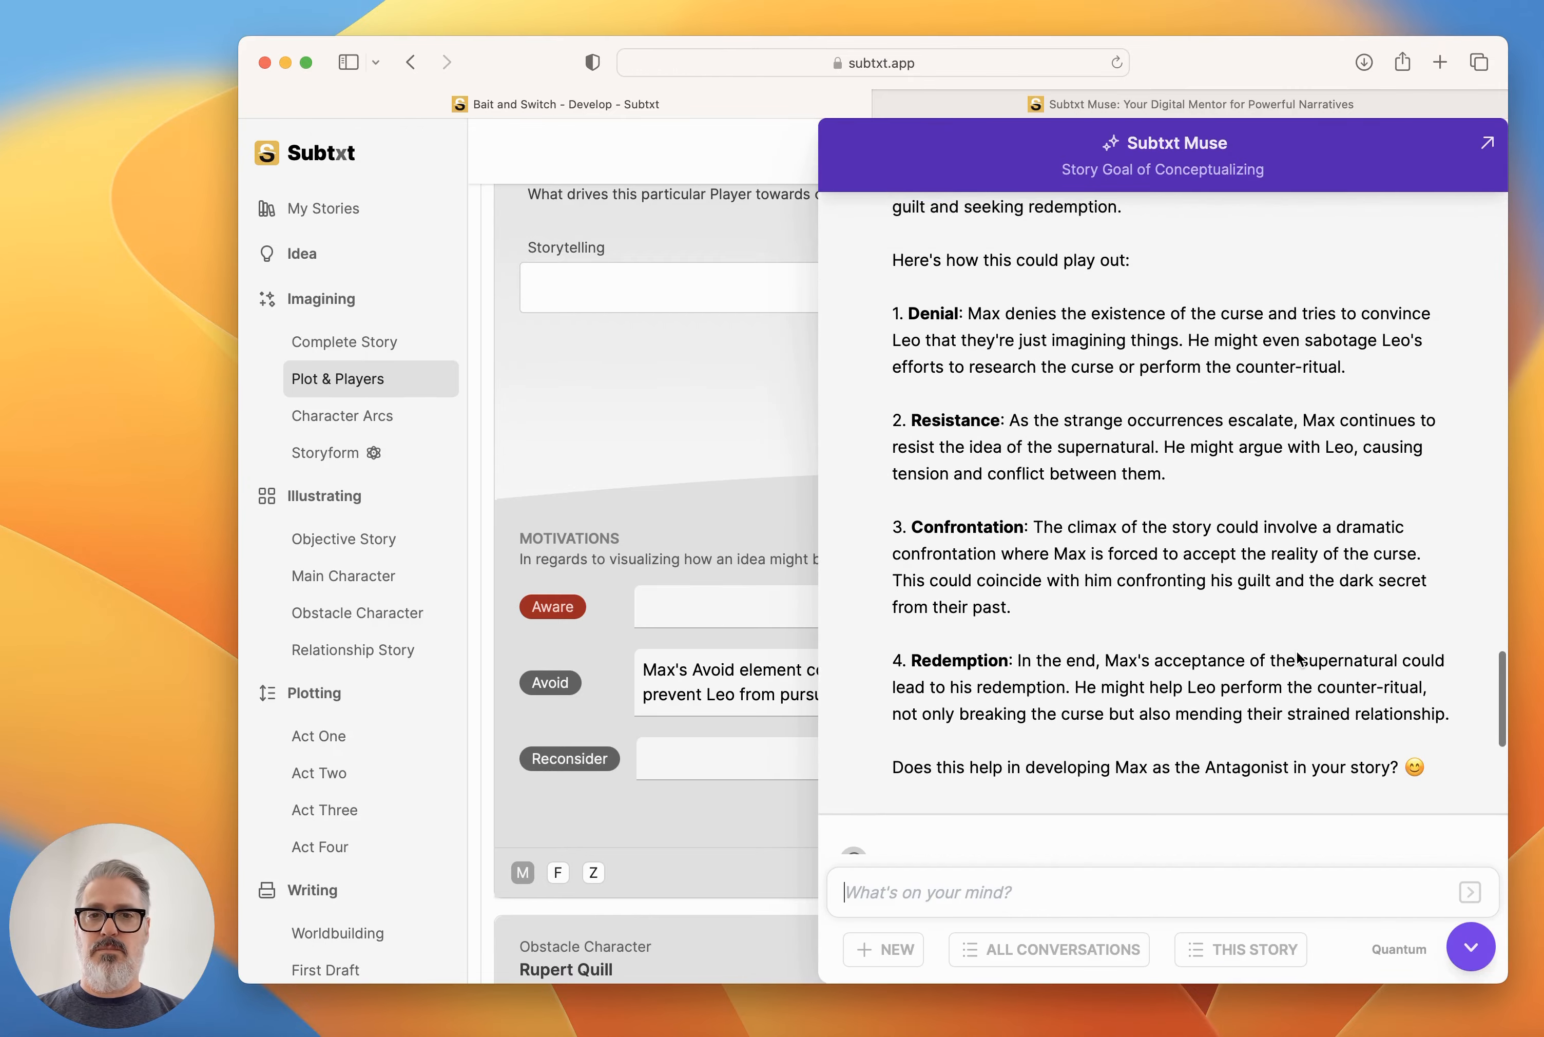
pyautogui.scroll(-20, 1299, 658)
pyautogui.scroll(8, 1296, 651)
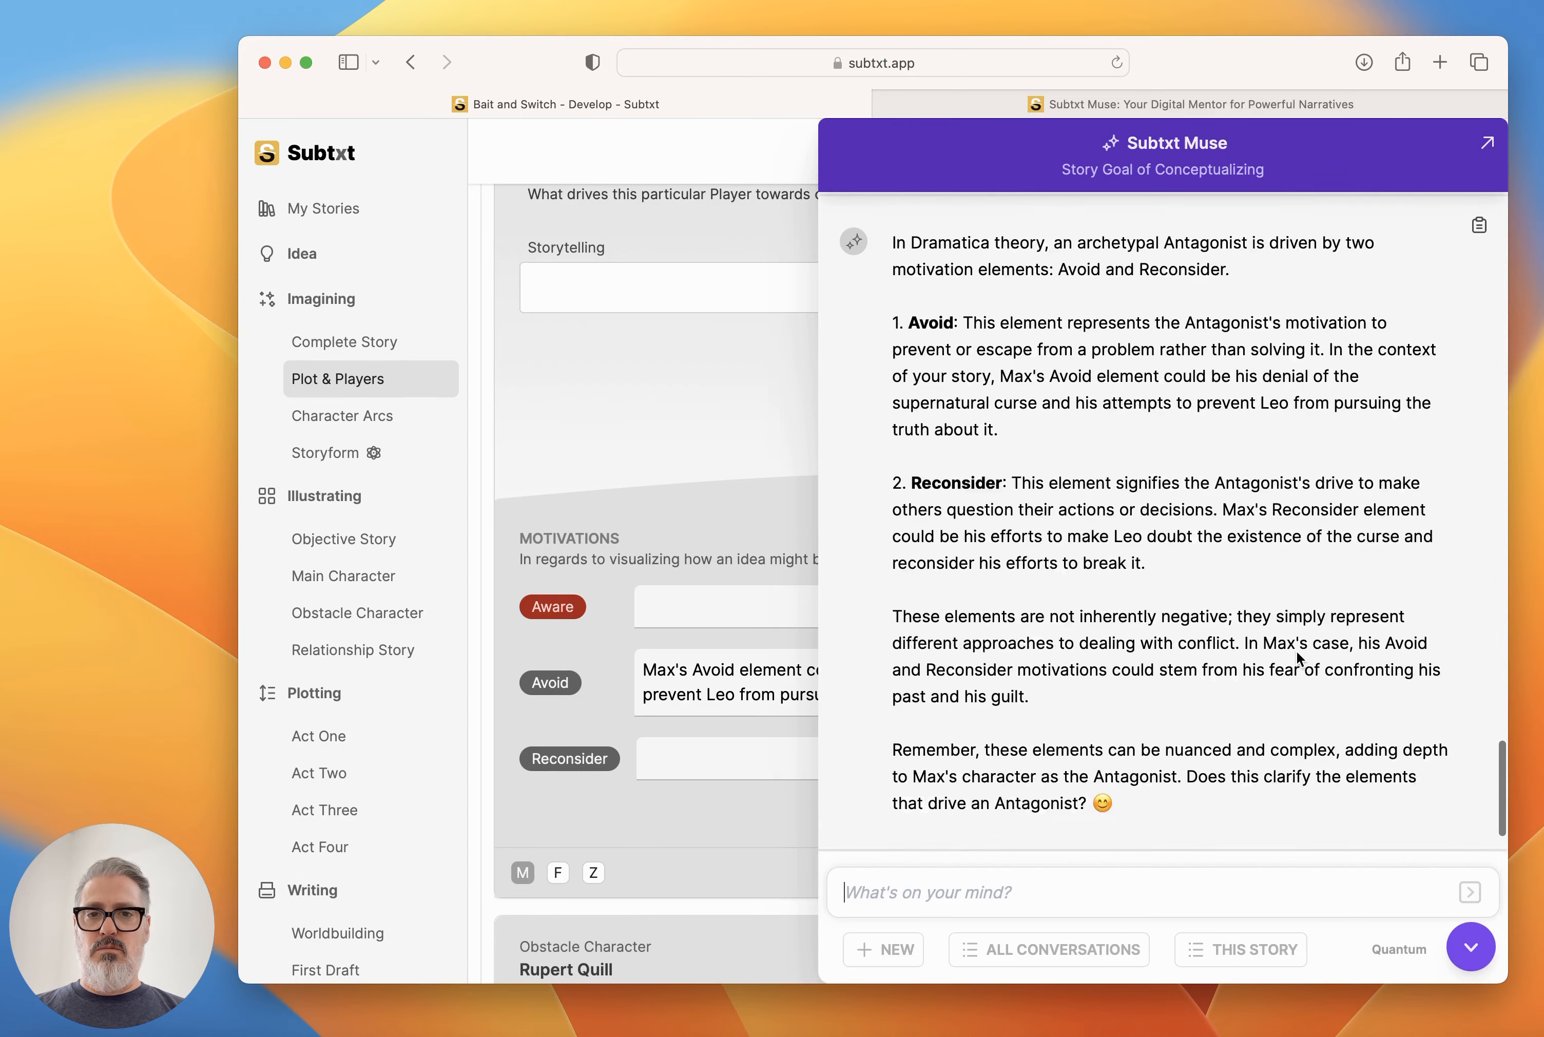
pyautogui.moveTo(1156, 619); pyautogui.dragTo(1231, 566)
pyautogui.press('super+c')
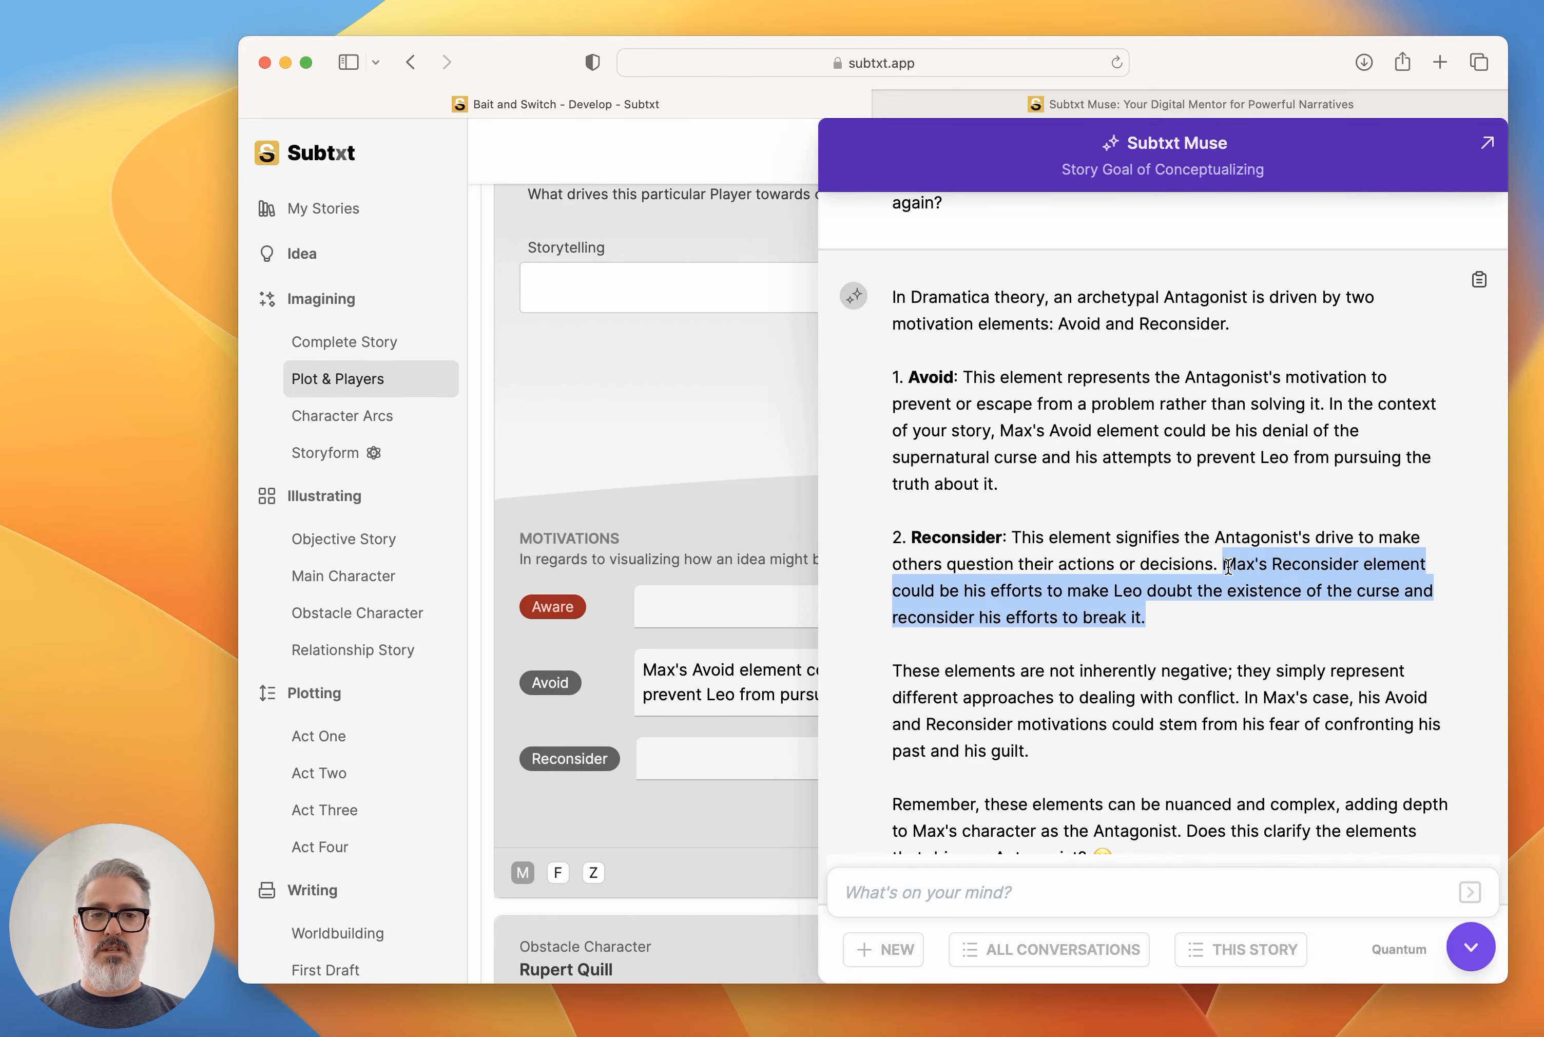
pyautogui.click(1474, 945)
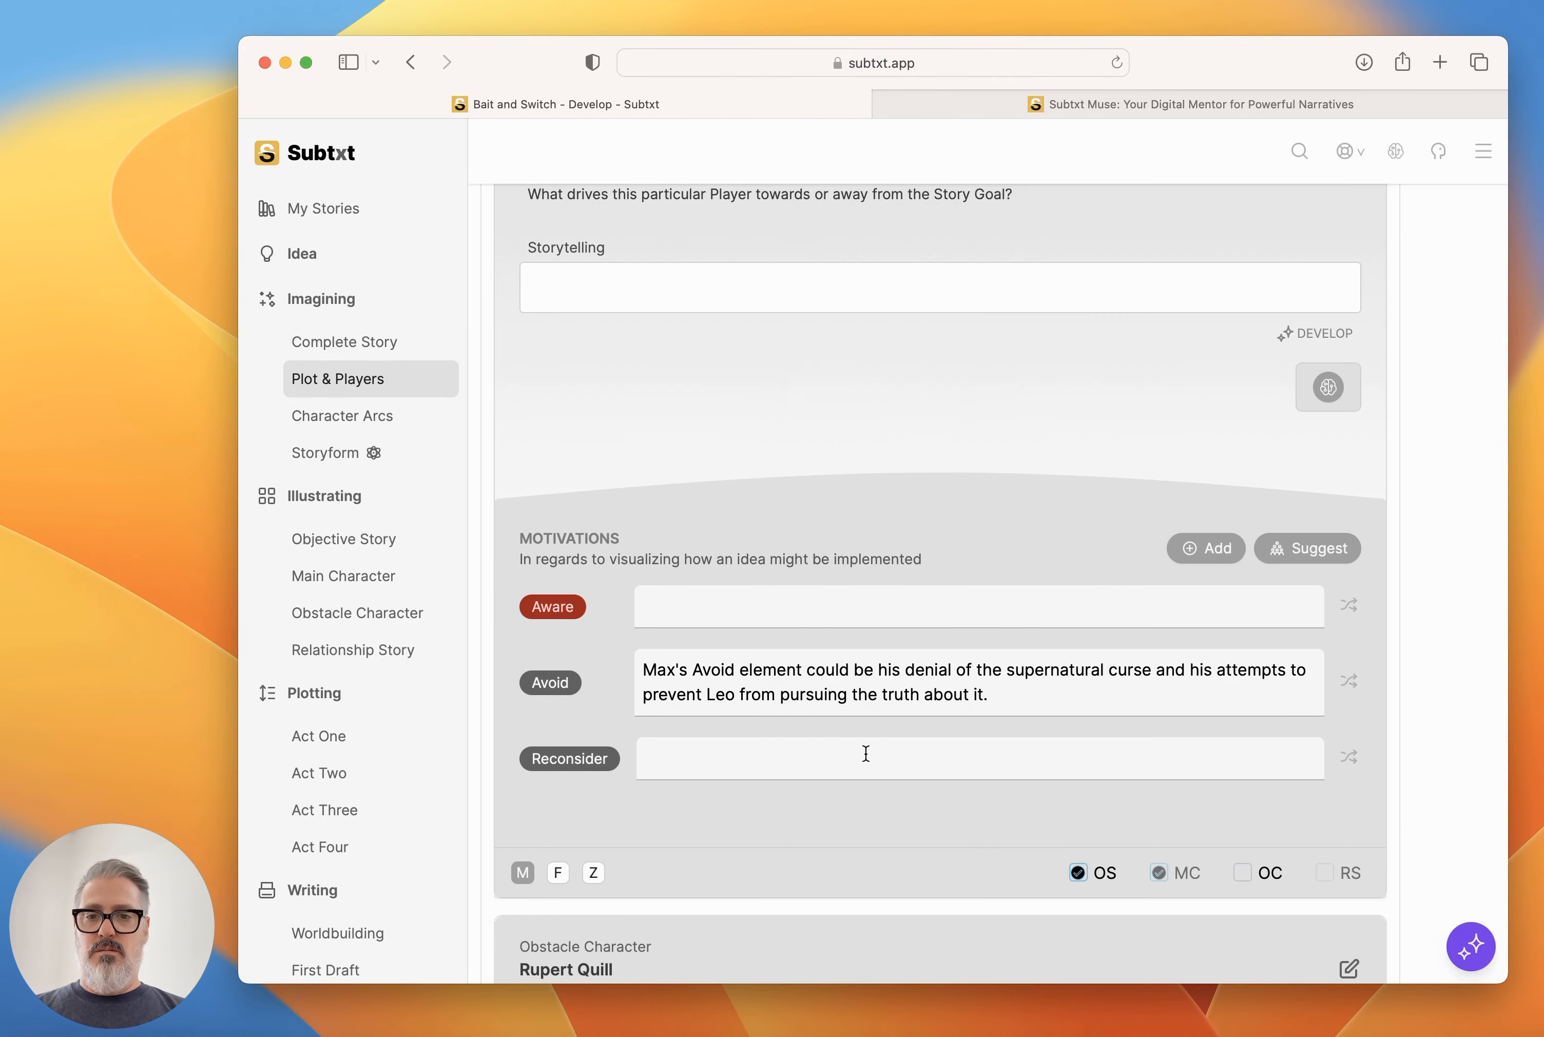
pyautogui.click(849, 762)
pyautogui.press('super+v')
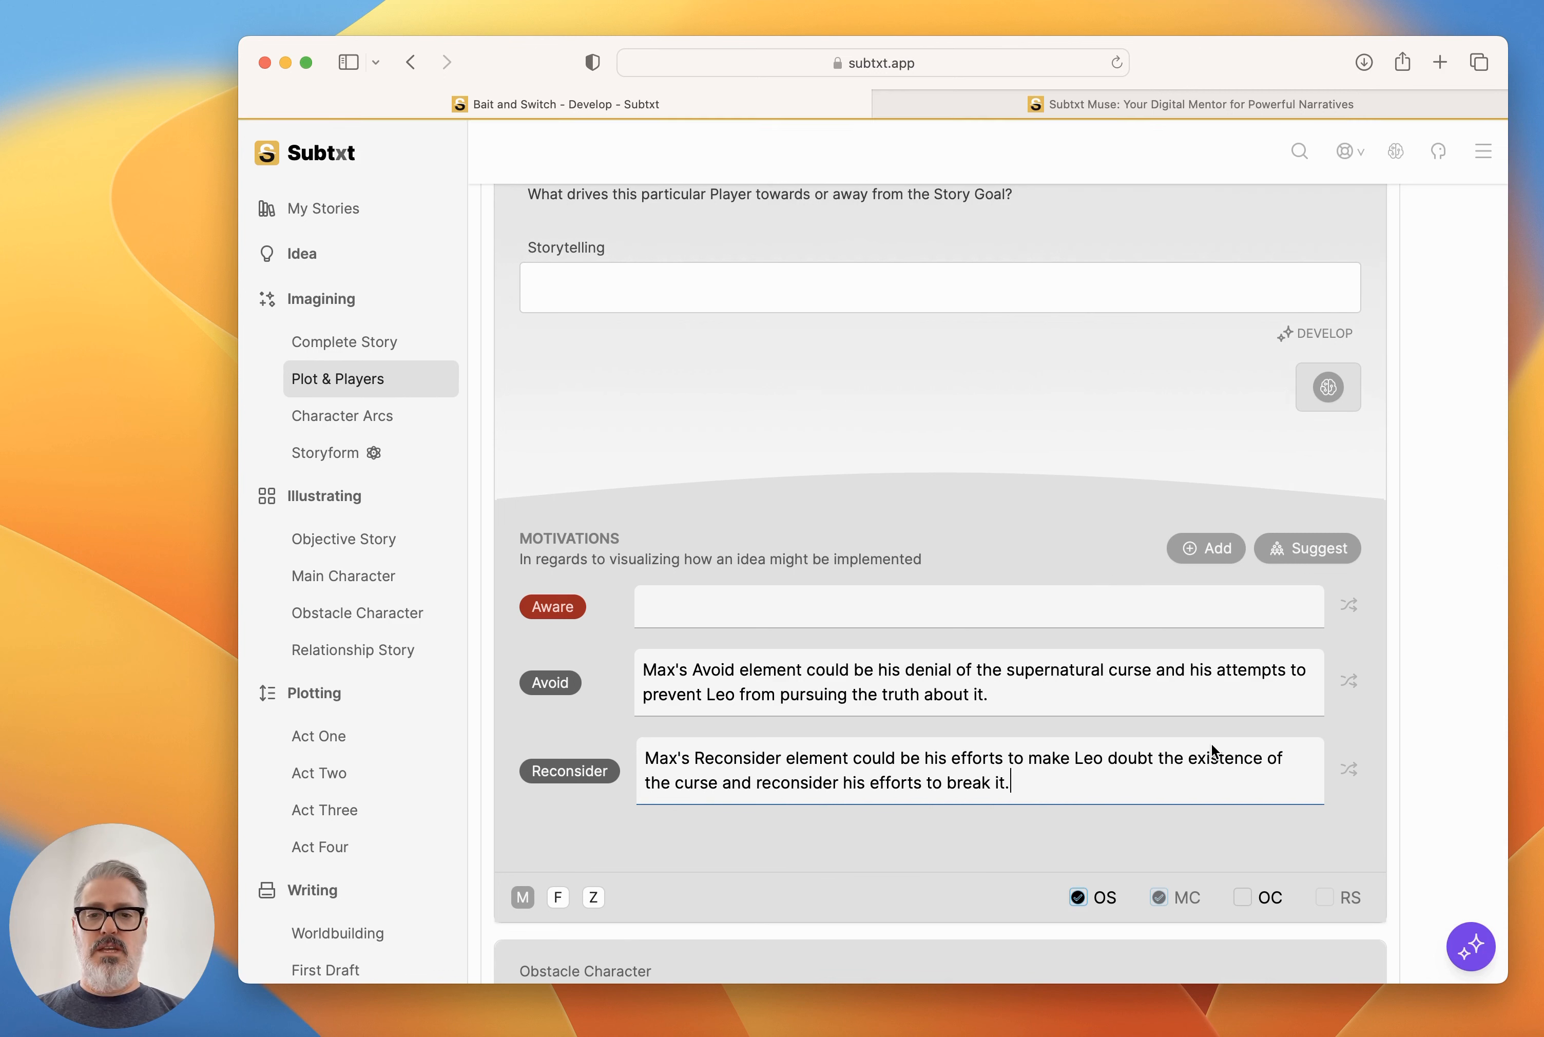
# Generate an illustration for Max's Aware motivation and reword it as "Max is overly responsive and hyper aware to everything going on around him.".
pyautogui.click(1349, 606)
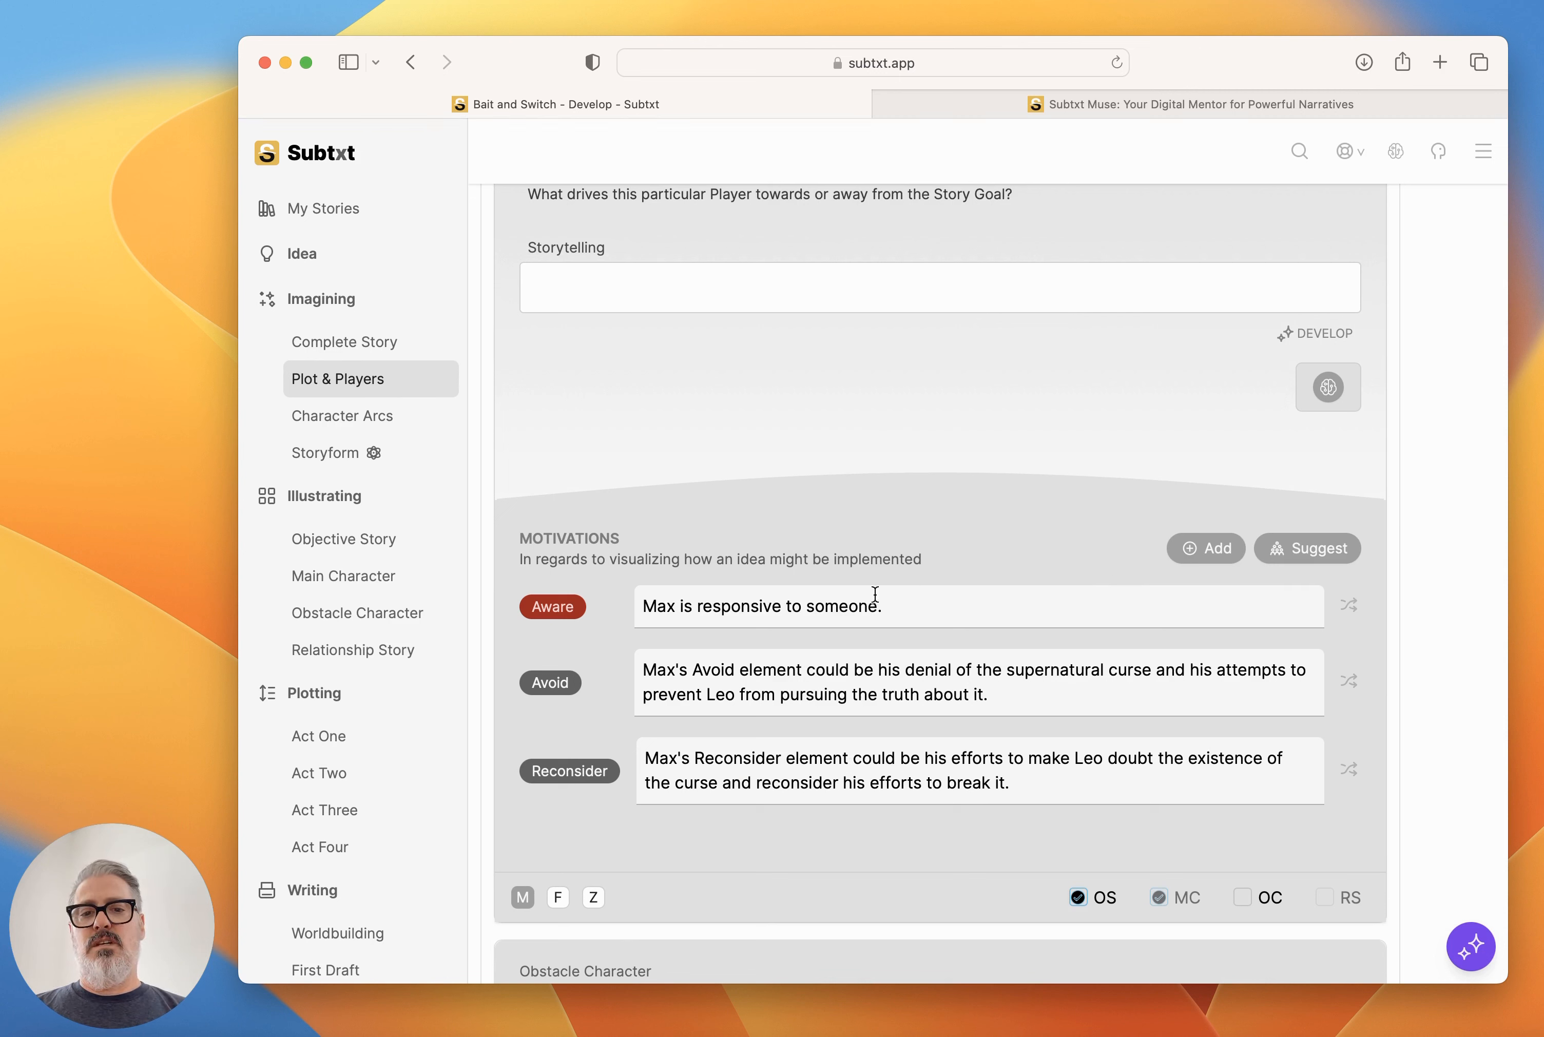
pyautogui.moveTo(879, 606); pyautogui.dragTo(698, 605)
pyautogui.press('BackSpace')
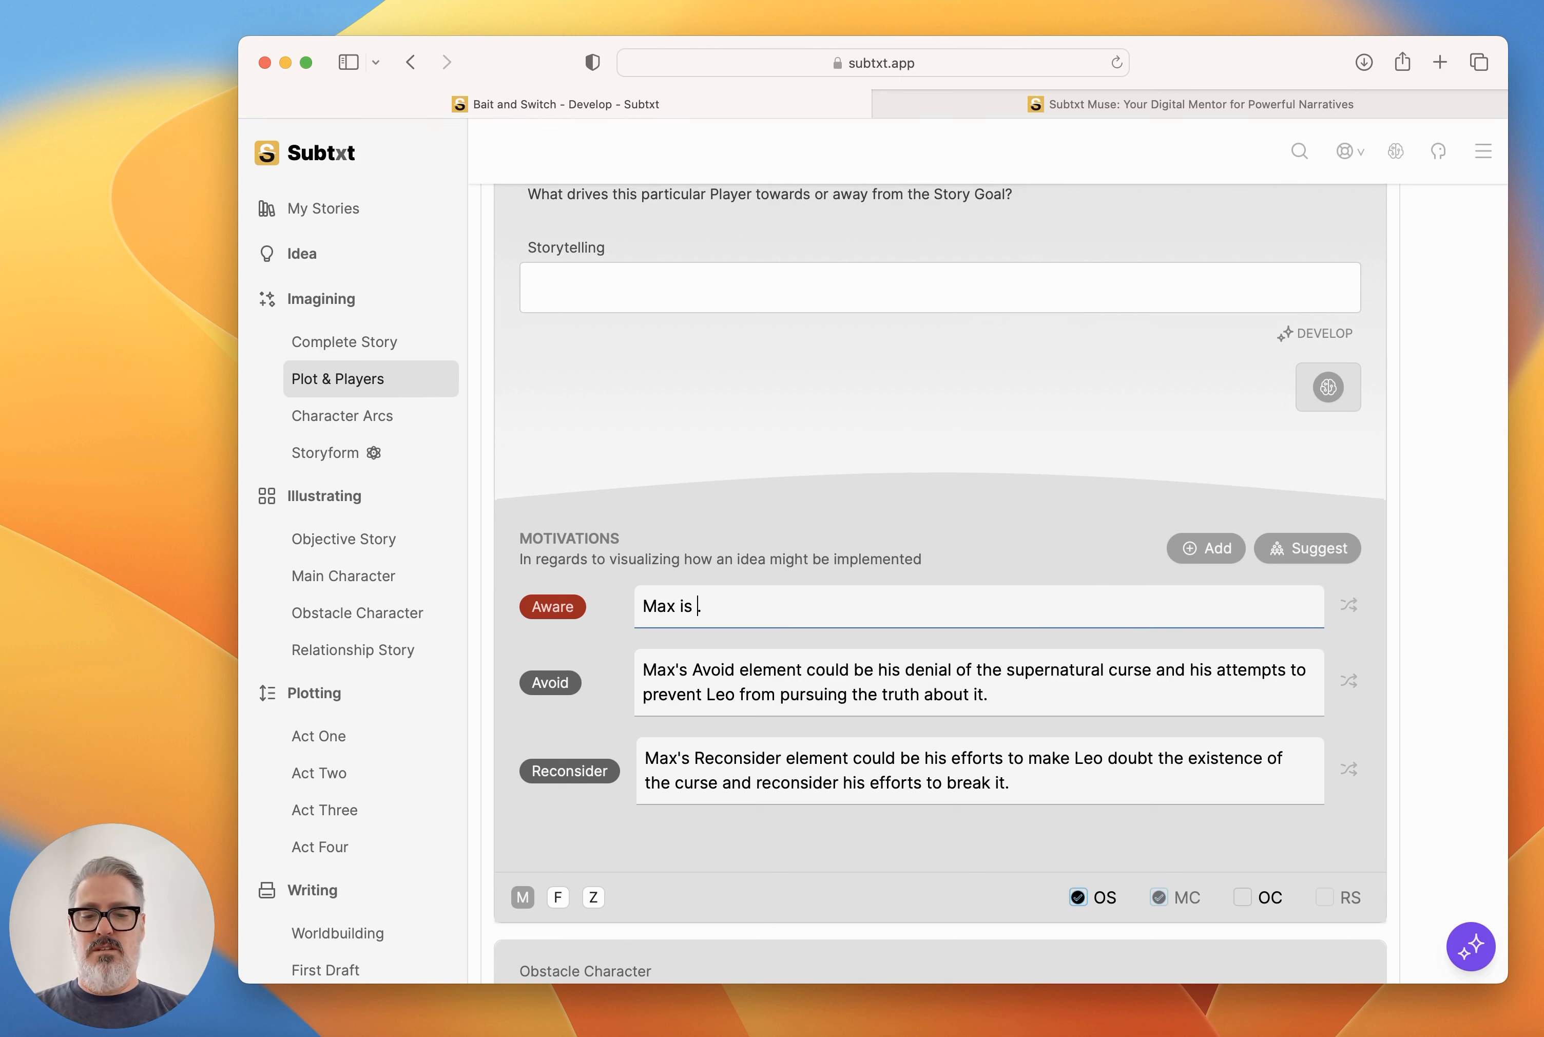
pyautogui.write('overly responsive an')
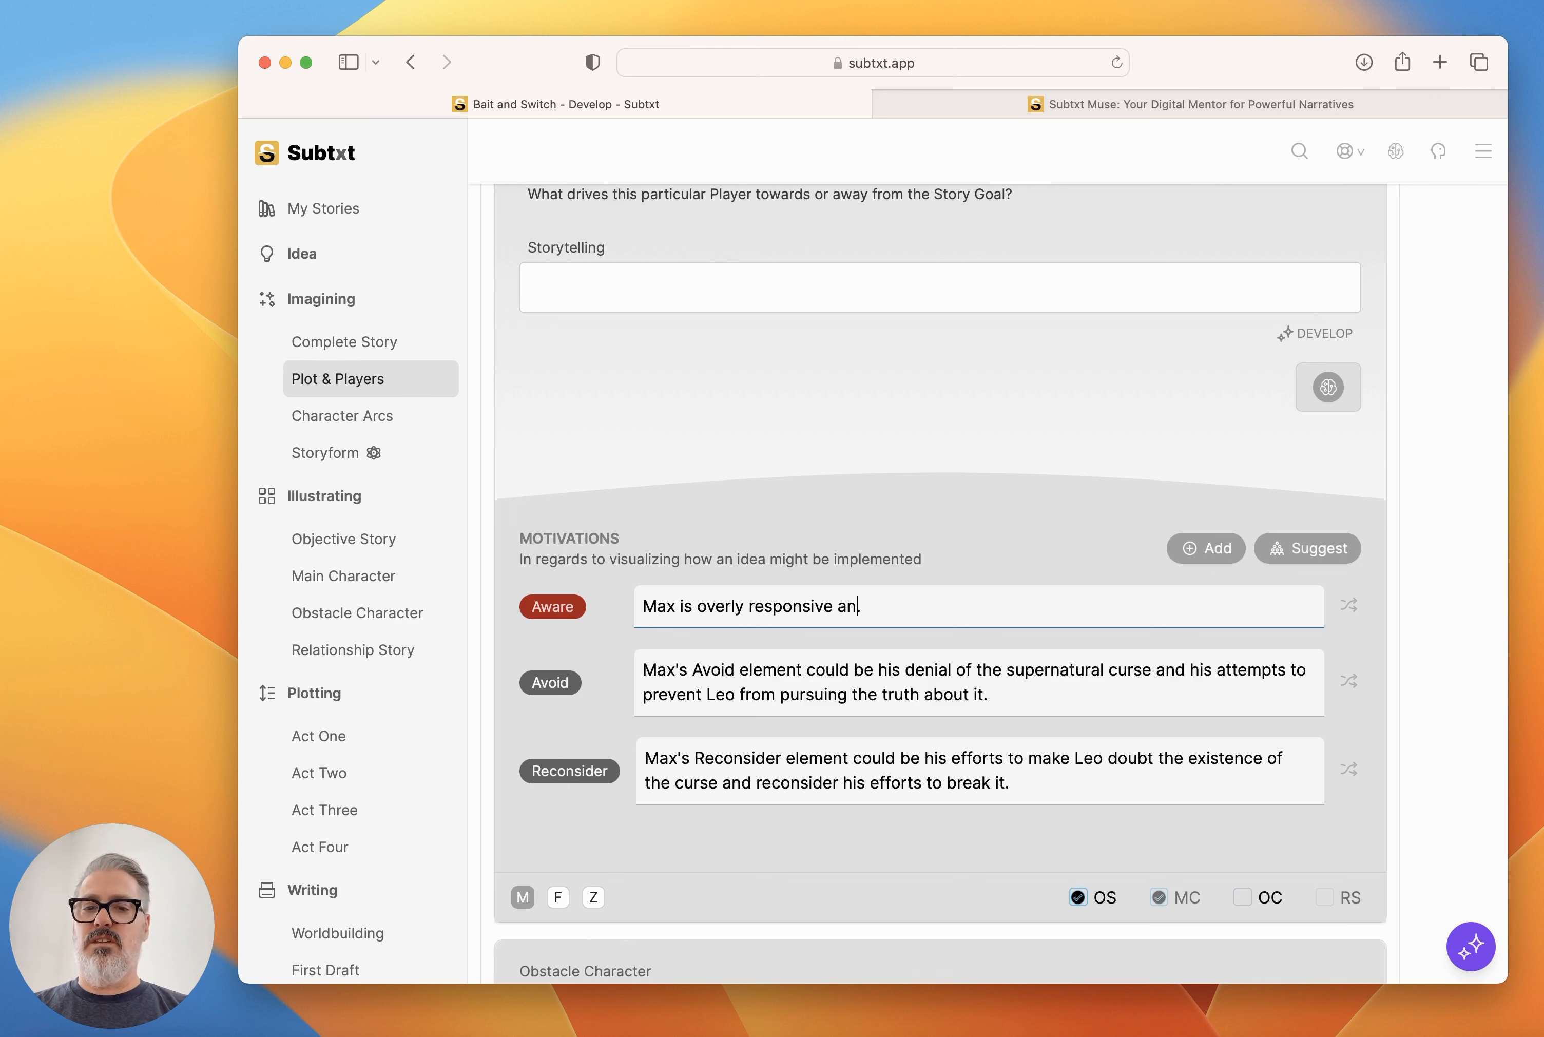
pyautogui.write('d hyper aware to every')
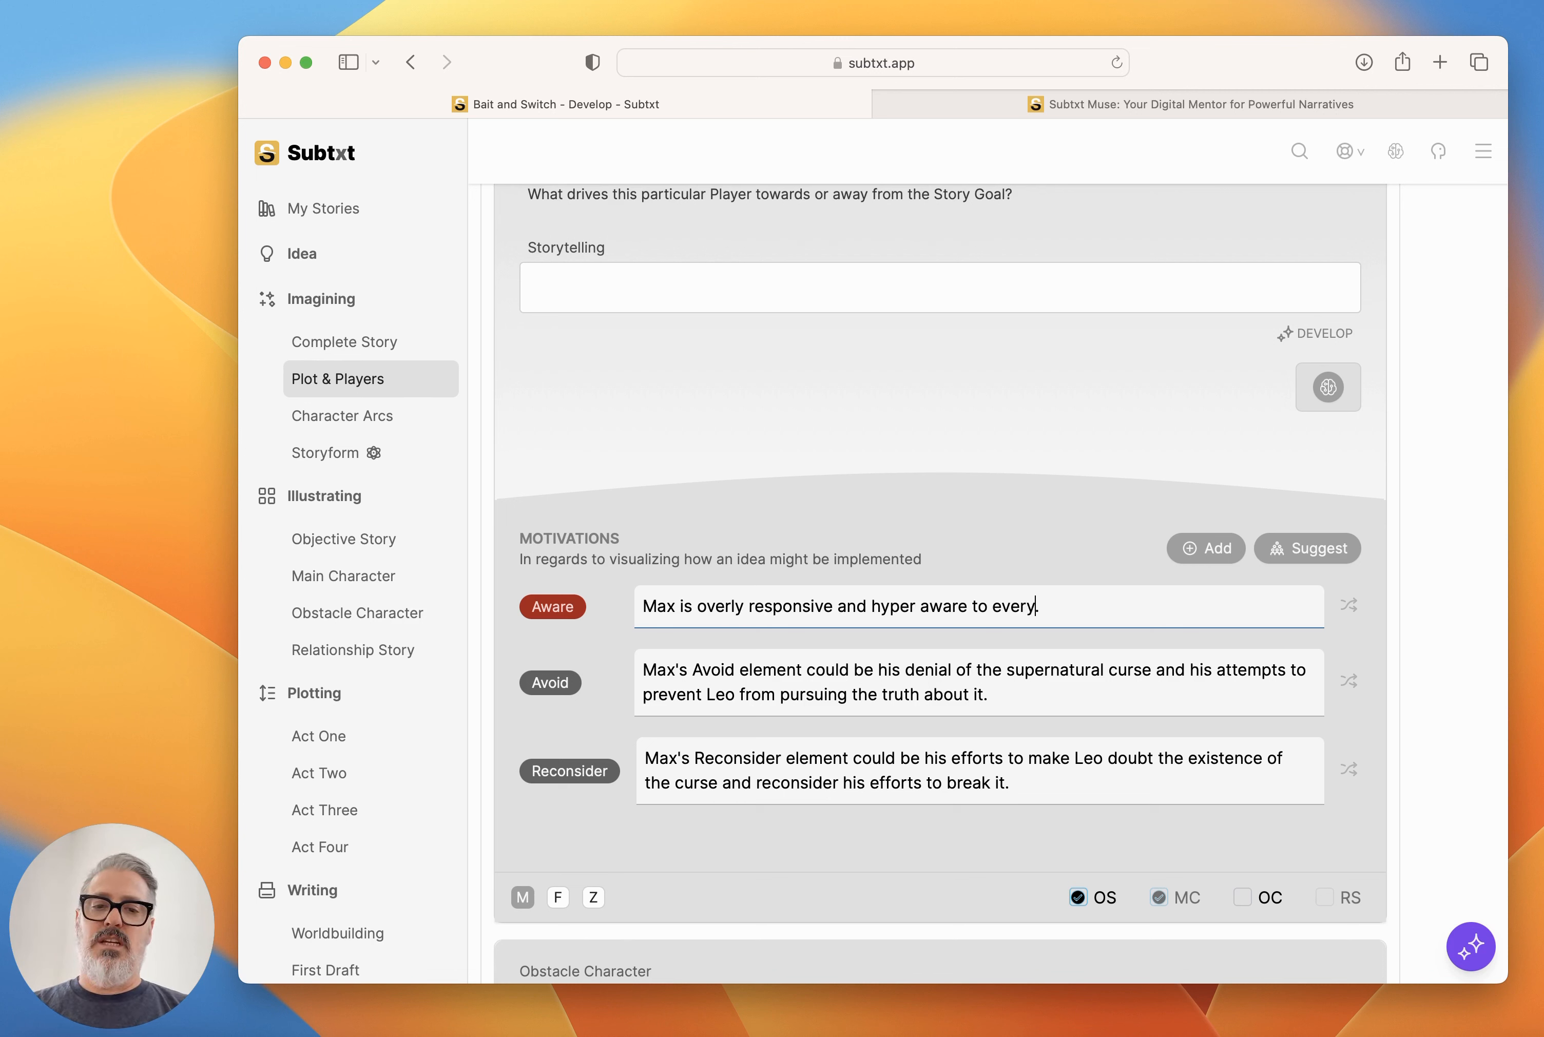
pyautogui.write('thing going on around')
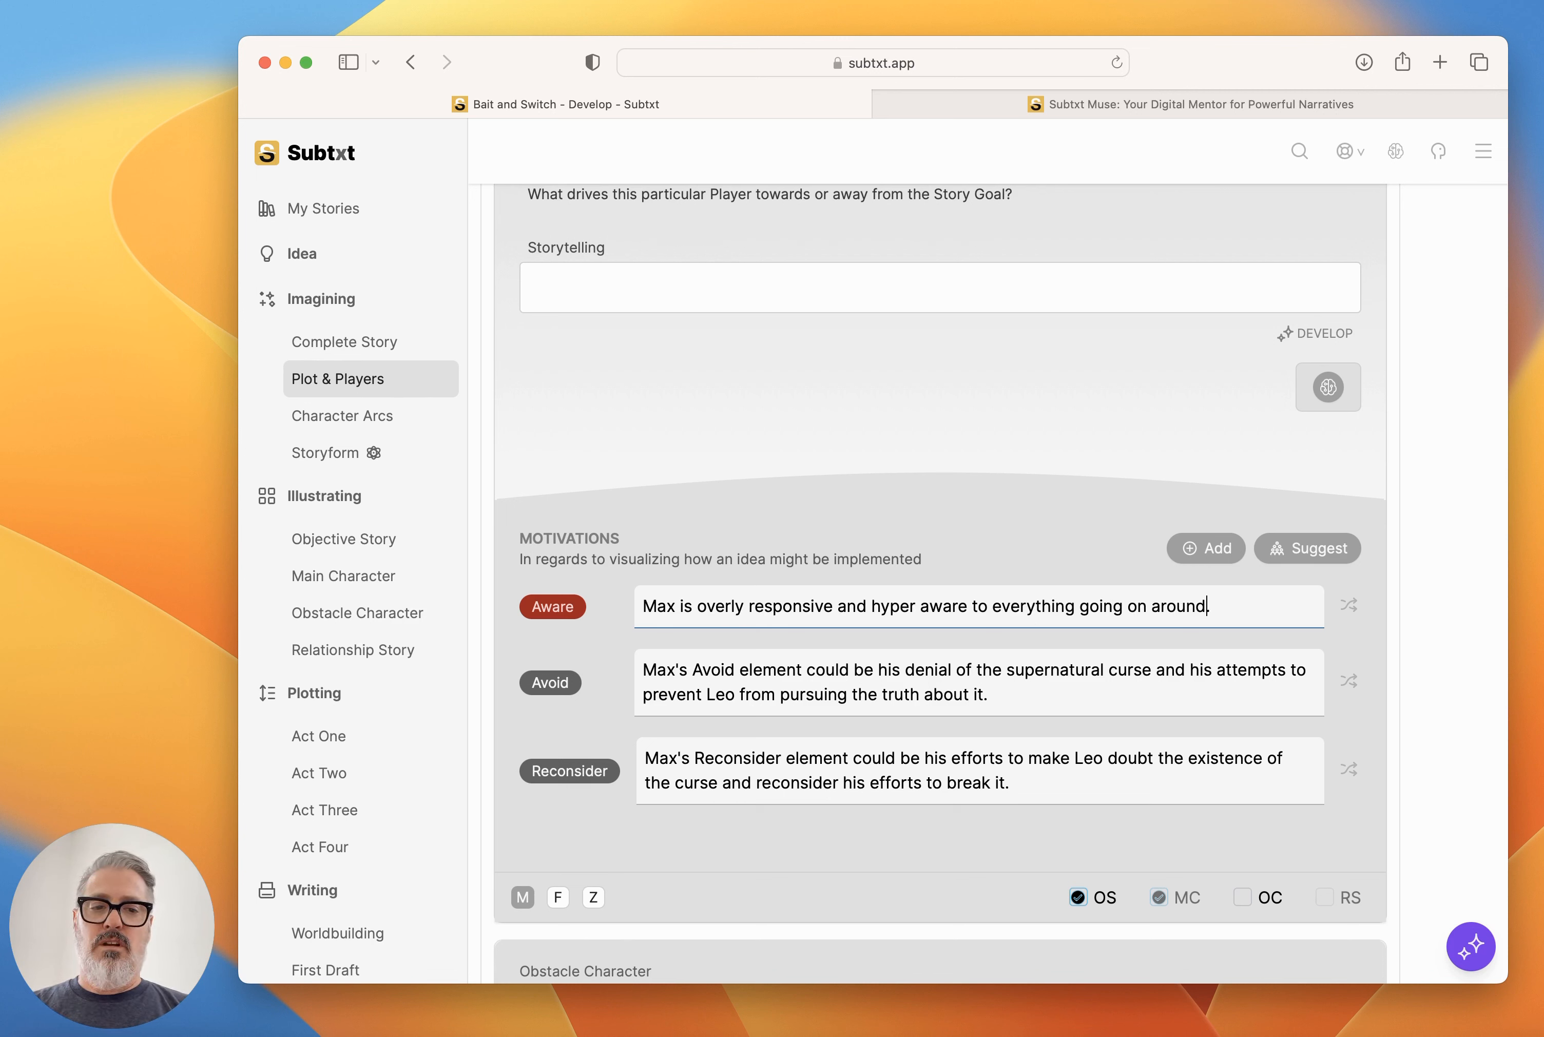
pyautogui.write(' him. Max is h')
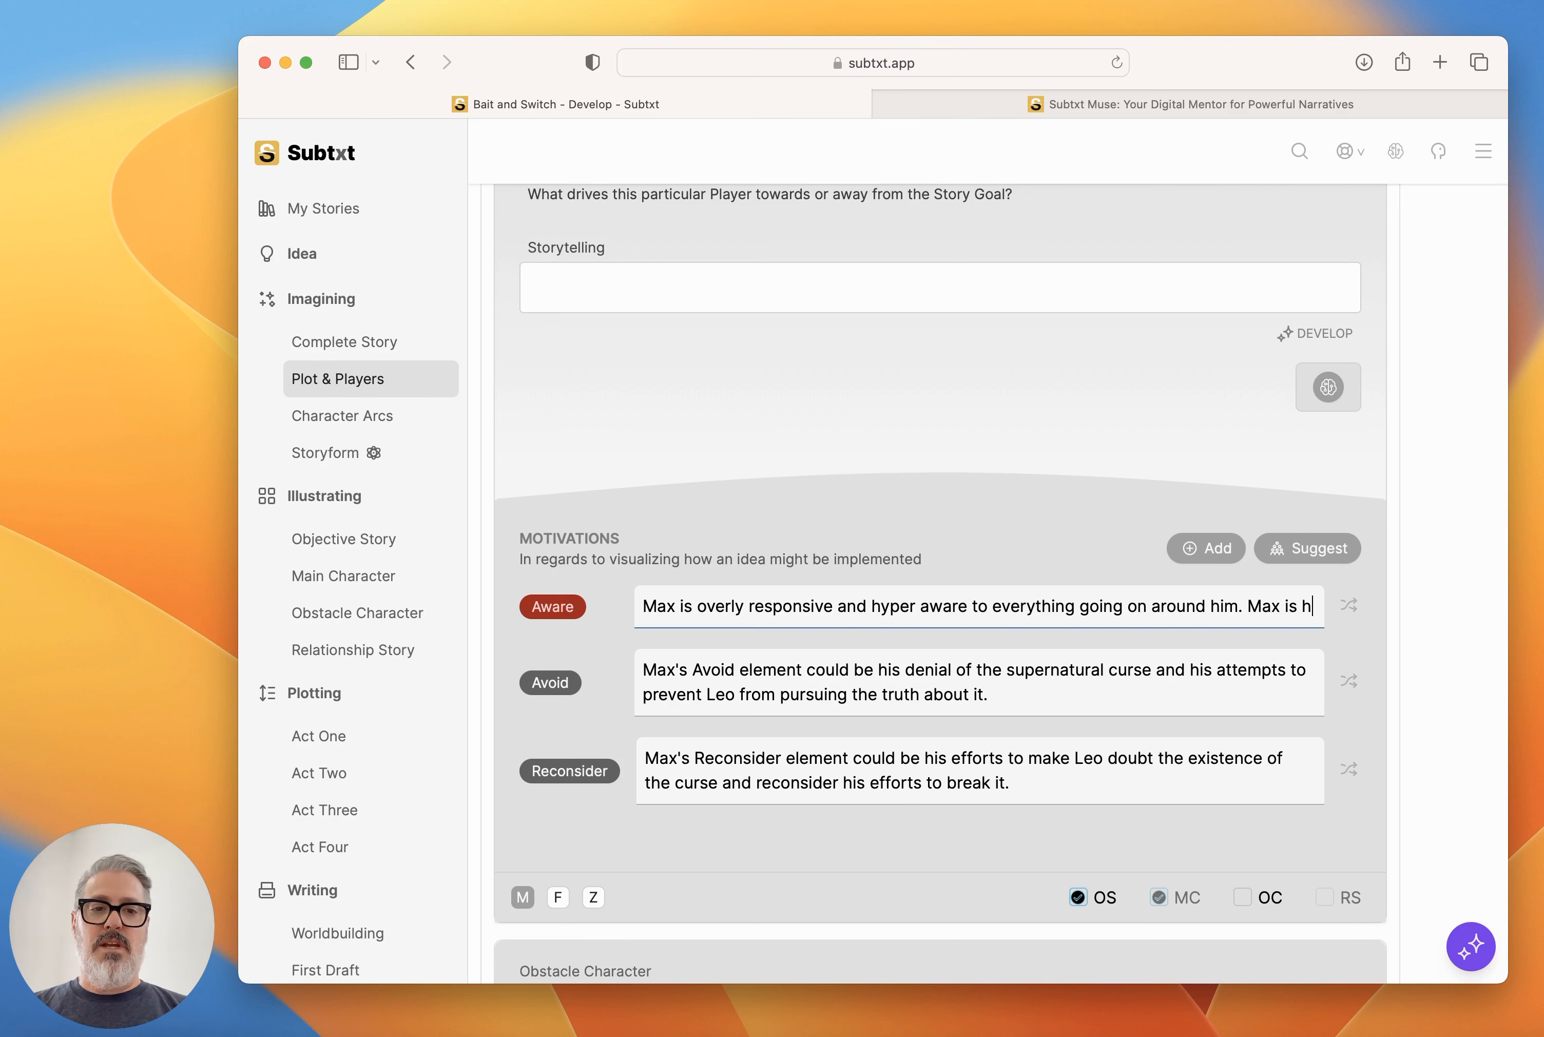
pyautogui.write('eavy into psy')
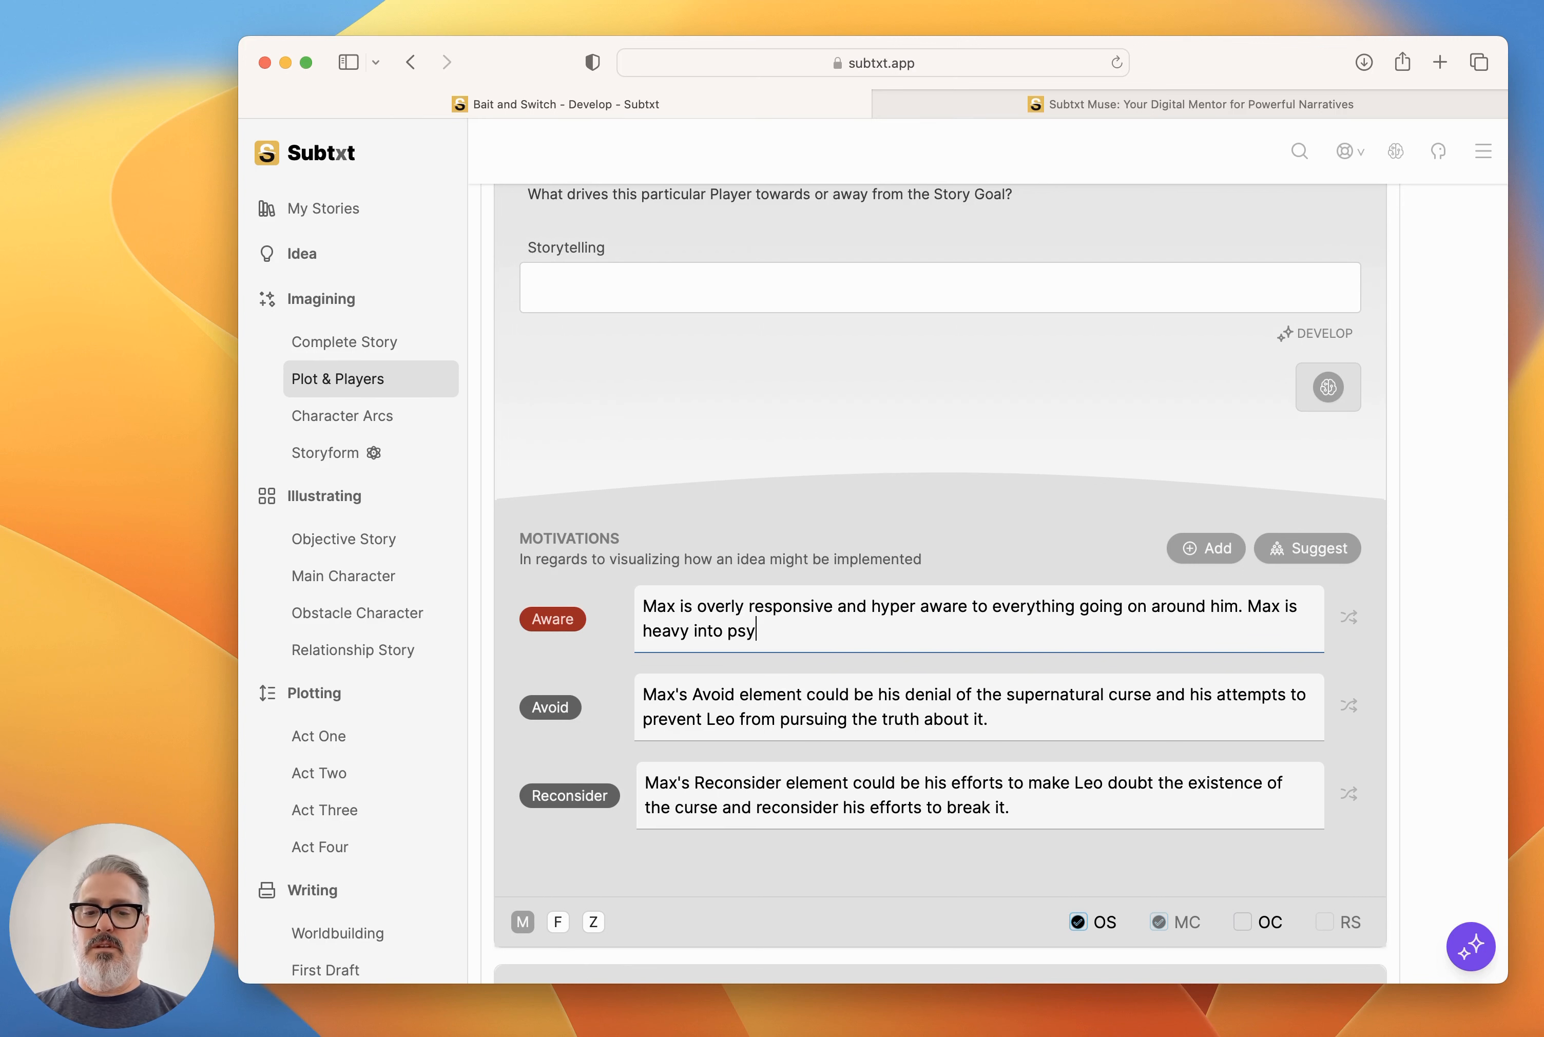
pyautogui.write('chedelics')
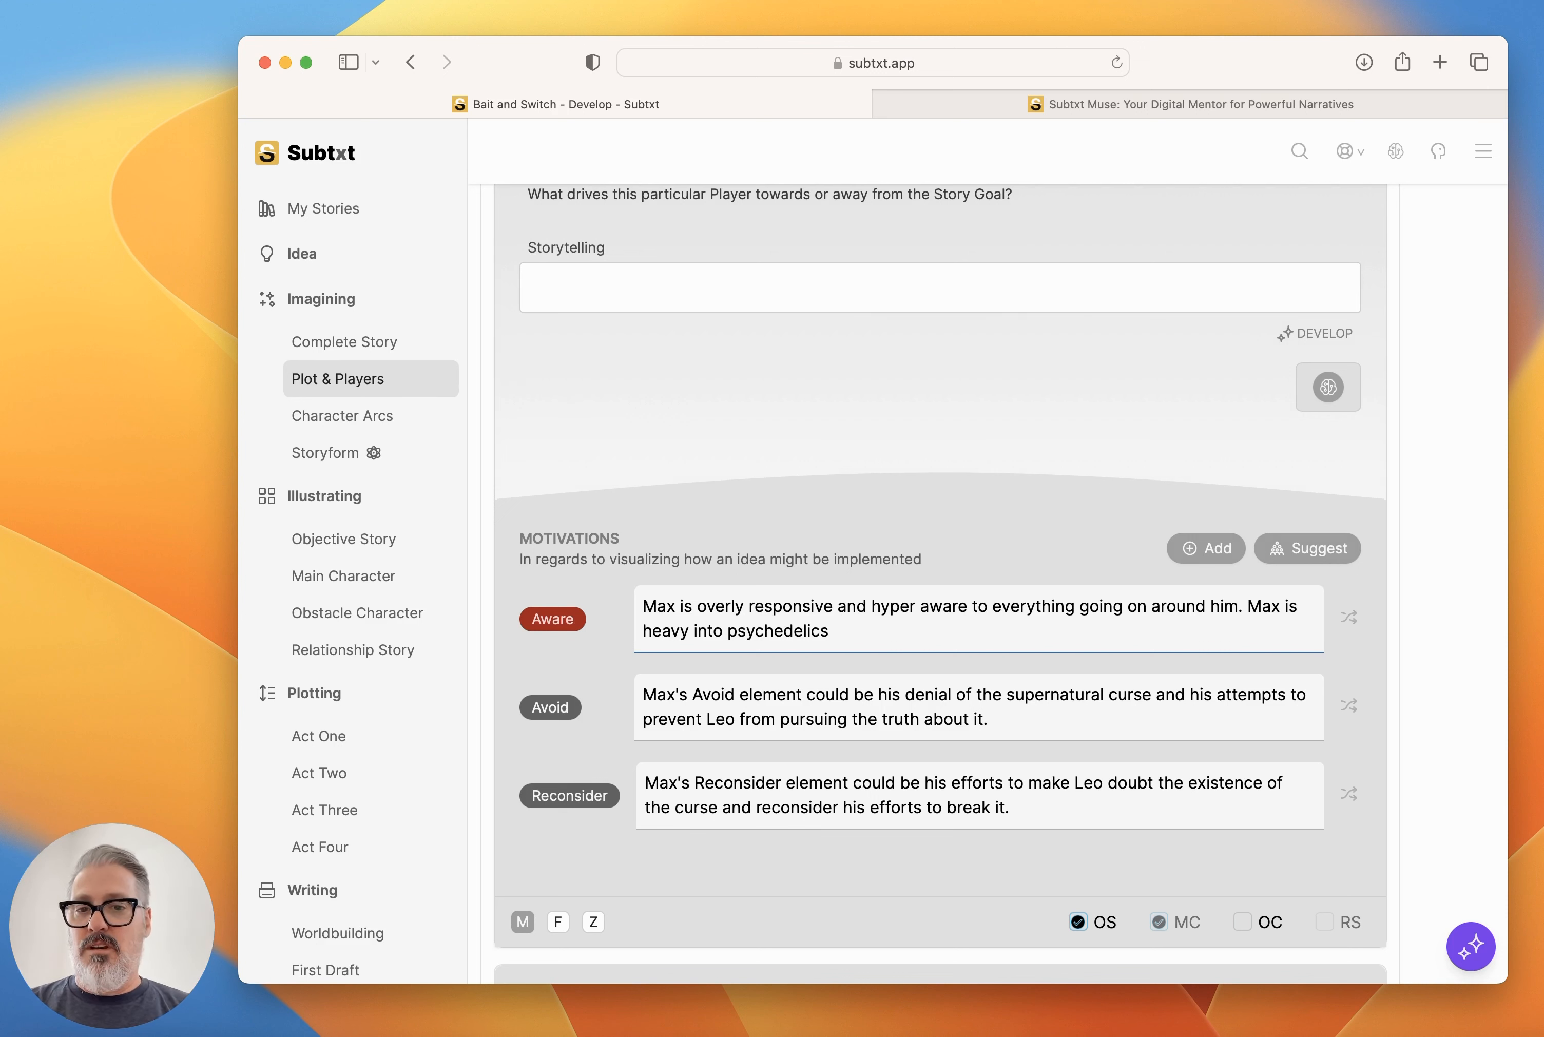
# Extend the Aware illustration with "Max is heavy into psychedelics and is therefore highly tuned to everything that happens around him.".
pyautogui.write('and is therefore ')
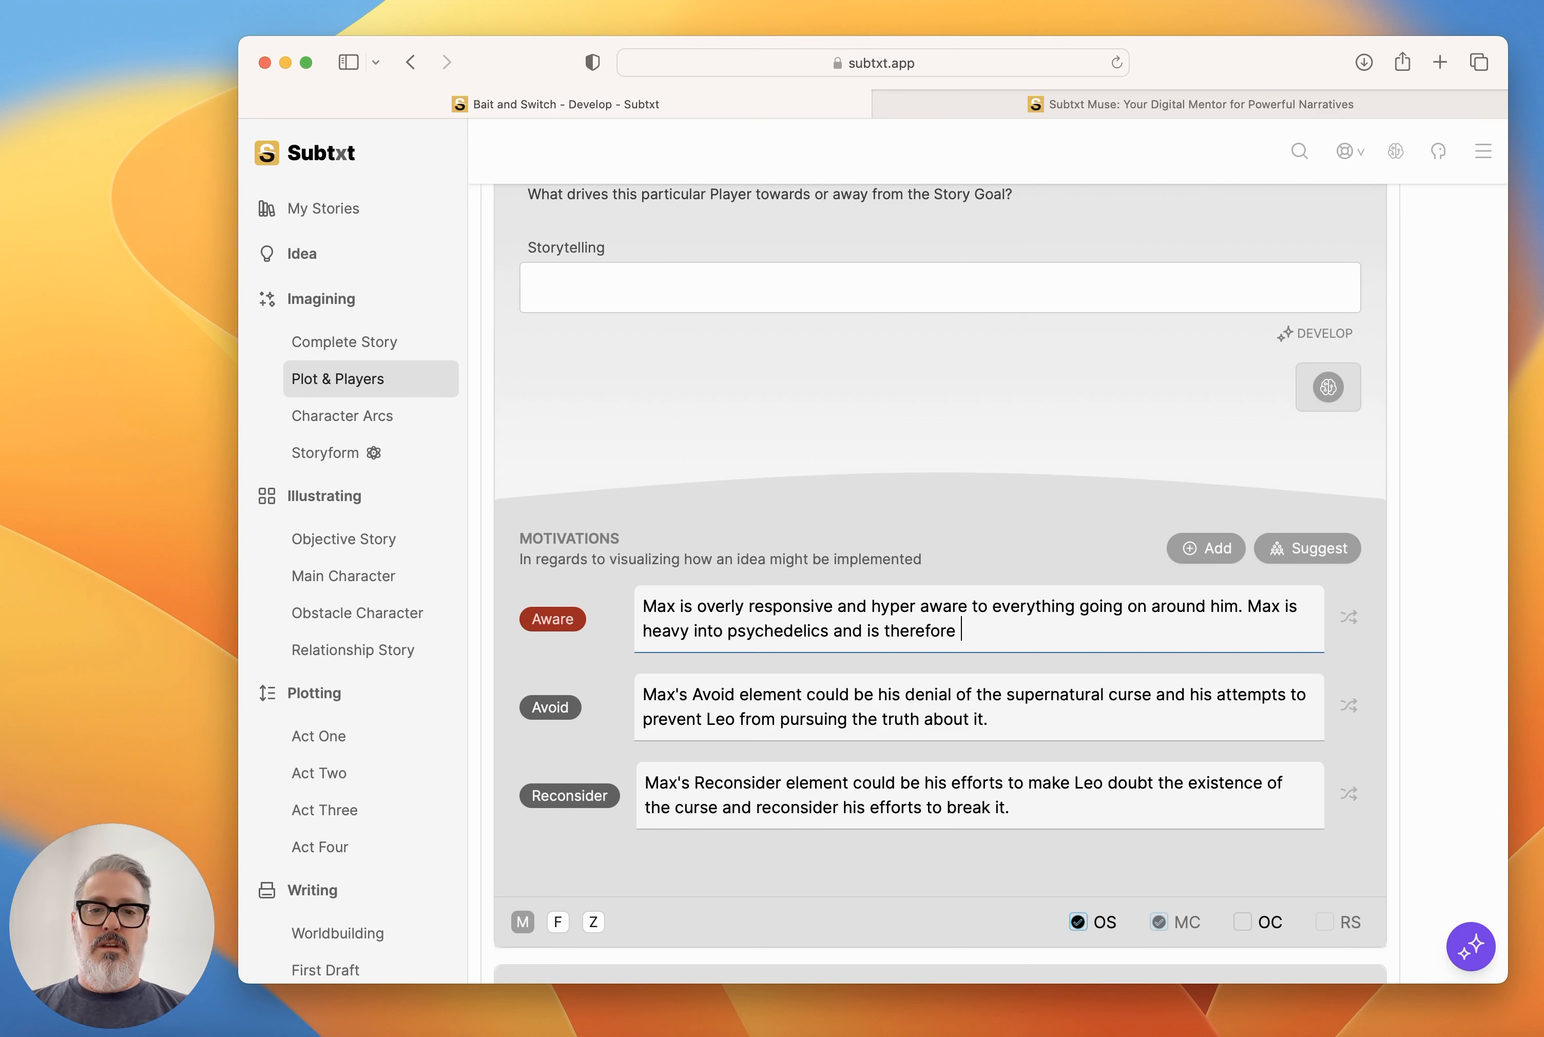
pyautogui.write('highly tuned to e')
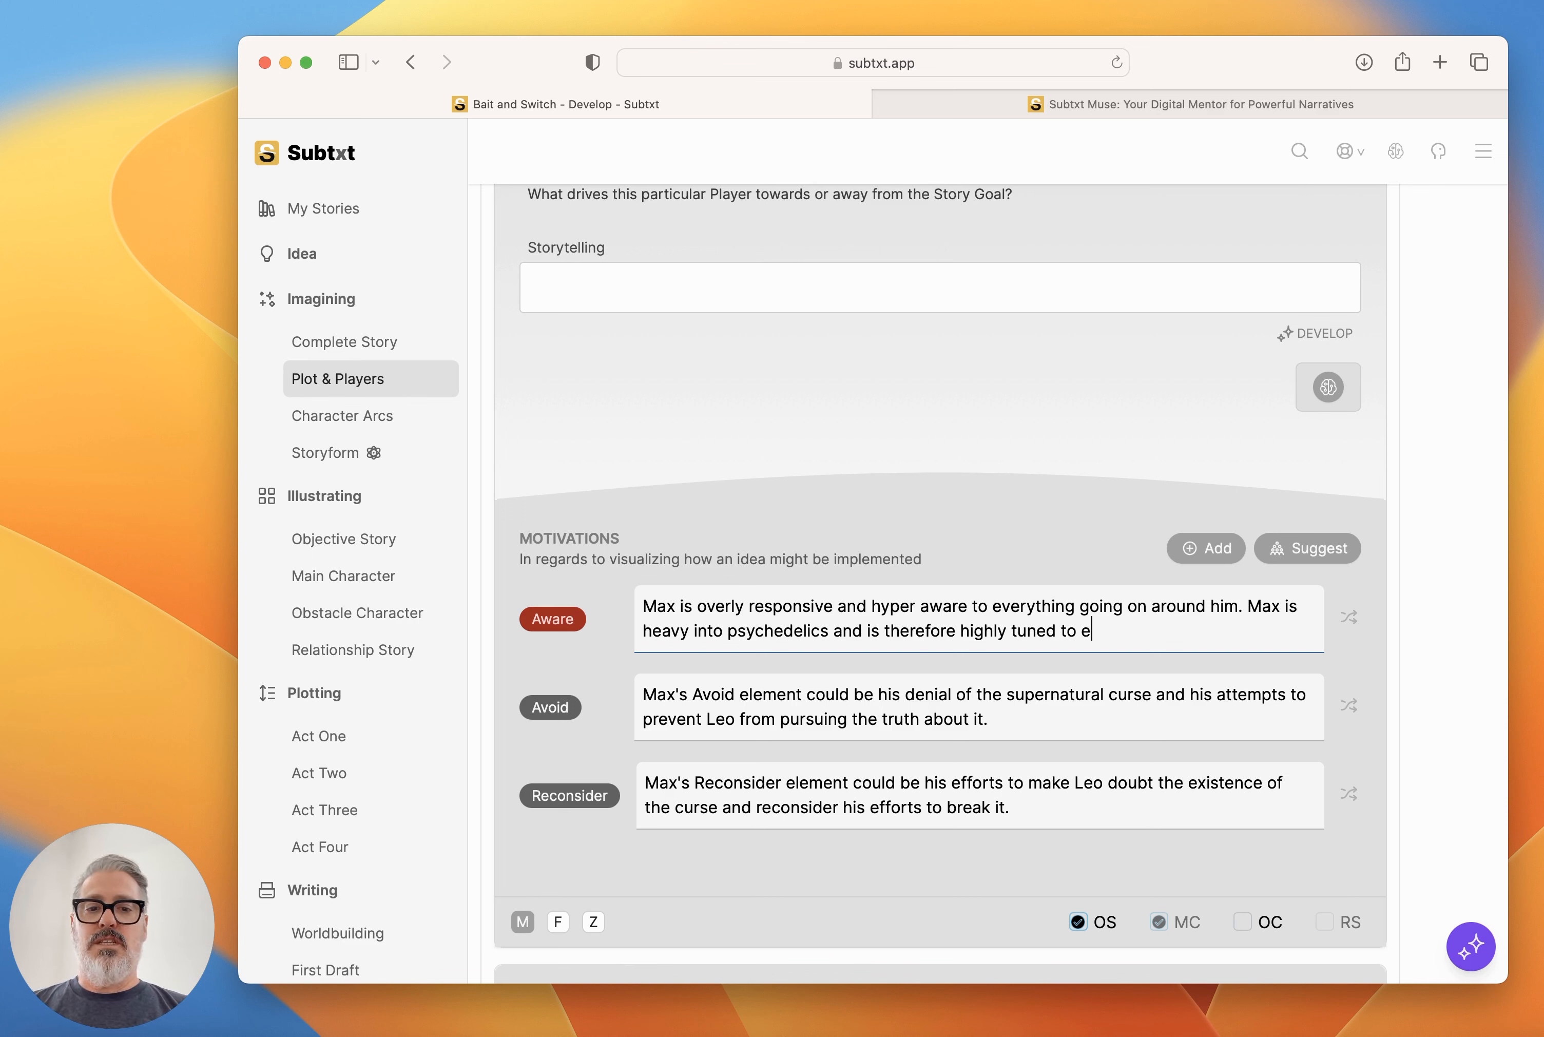
pyautogui.write('verything that ha')
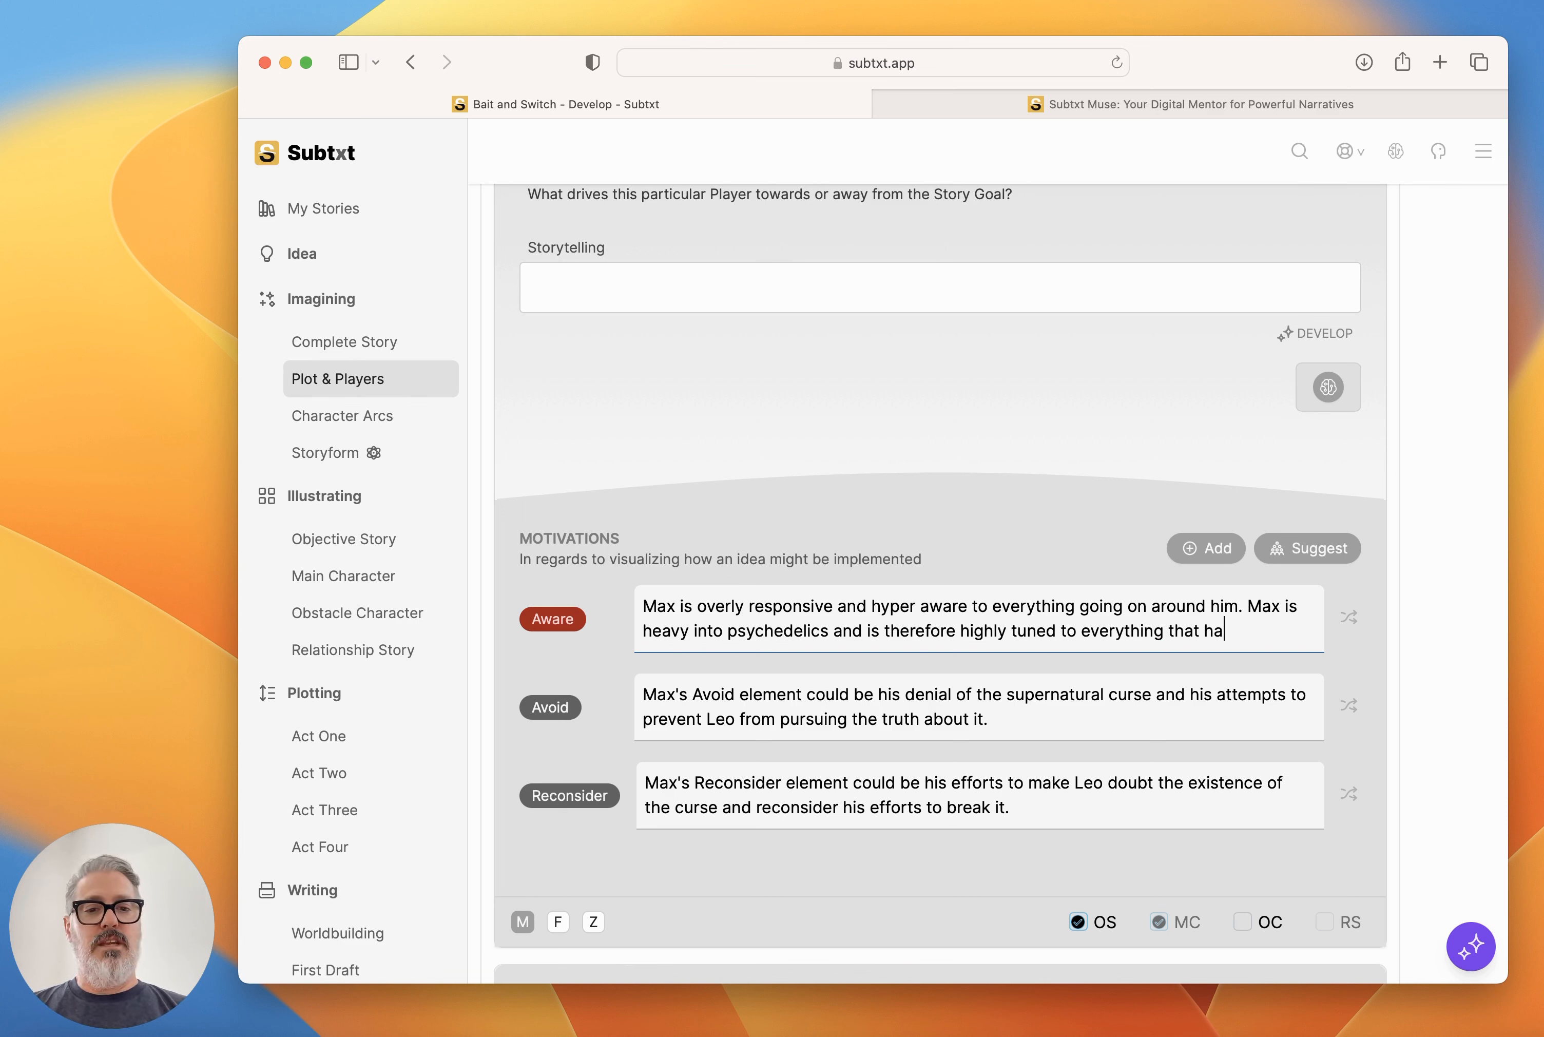
pyautogui.write('ppens around him.')
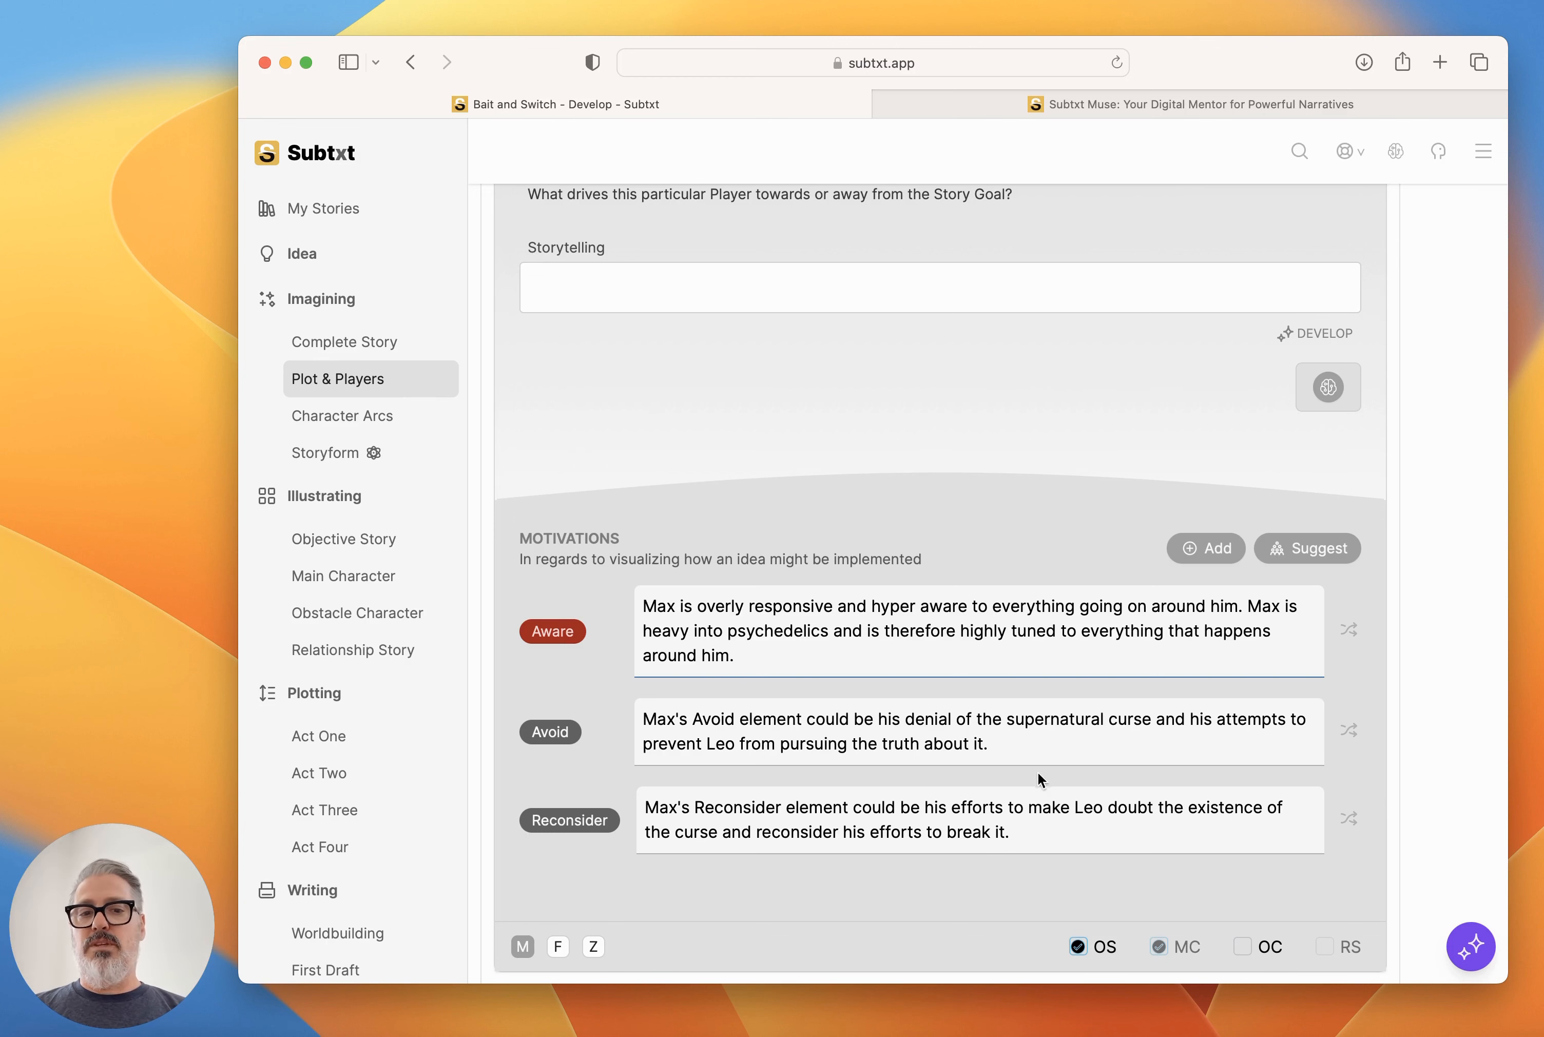
# Generate a brainstormed answer to what drives Max towards or away from the Story Goal and add it to his Storytelling.
pyautogui.scroll(5, 948, 288)
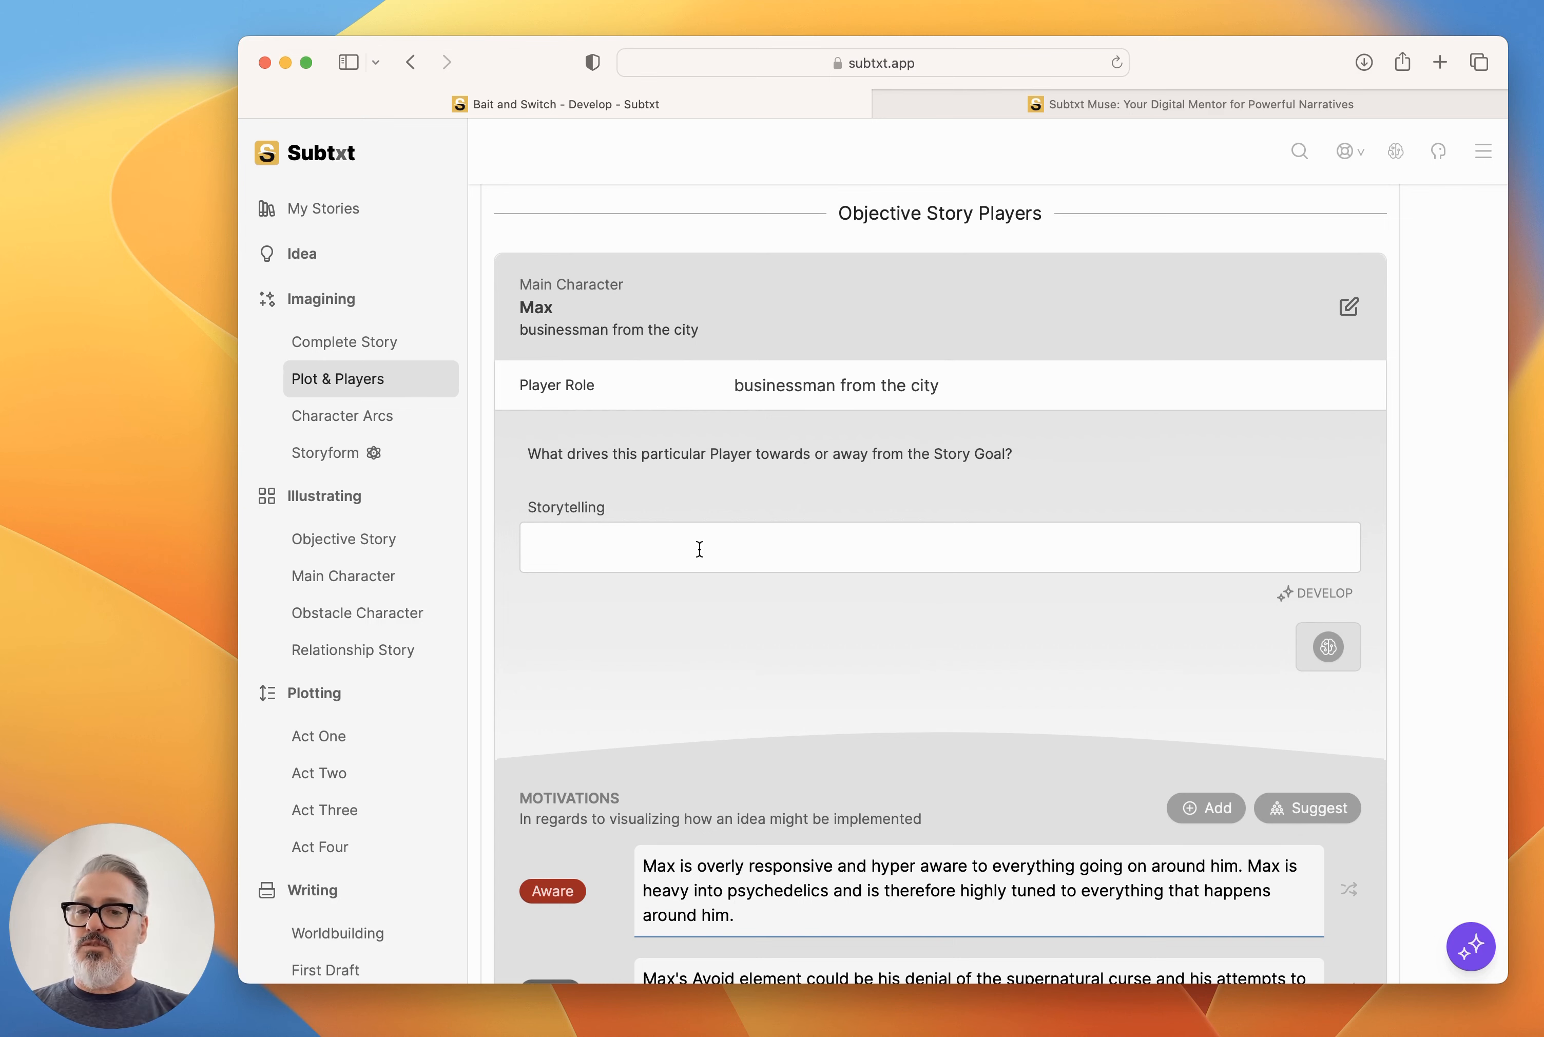
pyautogui.scroll(-6, 700, 548)
pyautogui.scroll(-1, 700, 548)
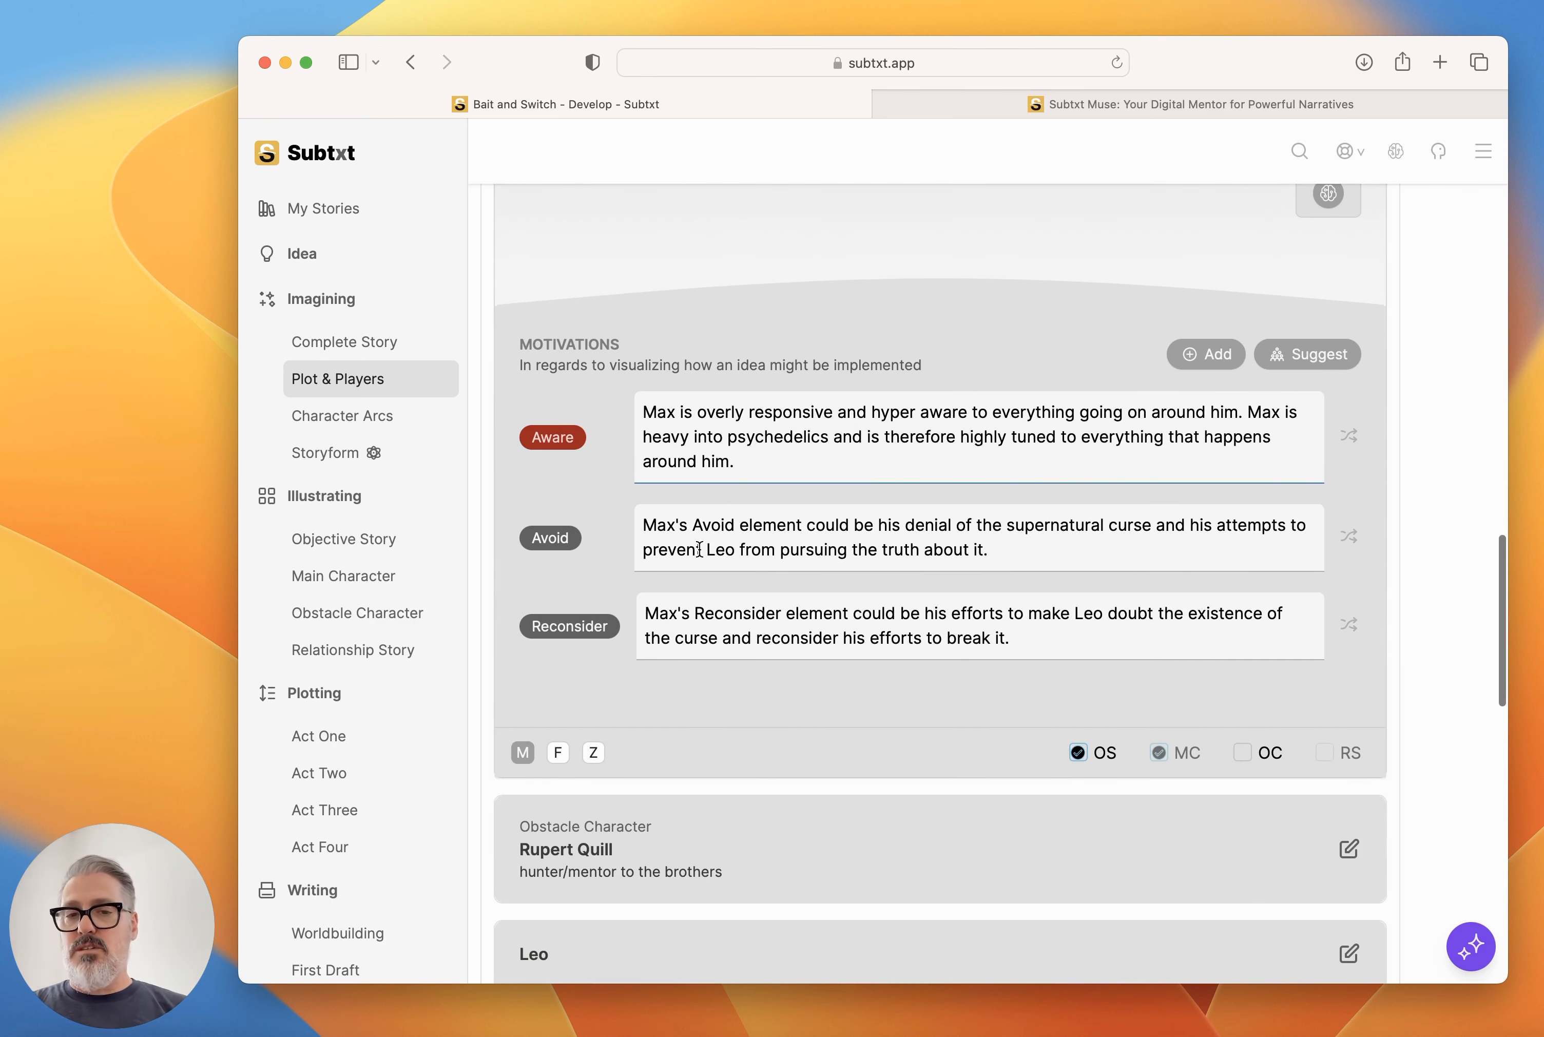
pyautogui.scroll(4, 700, 548)
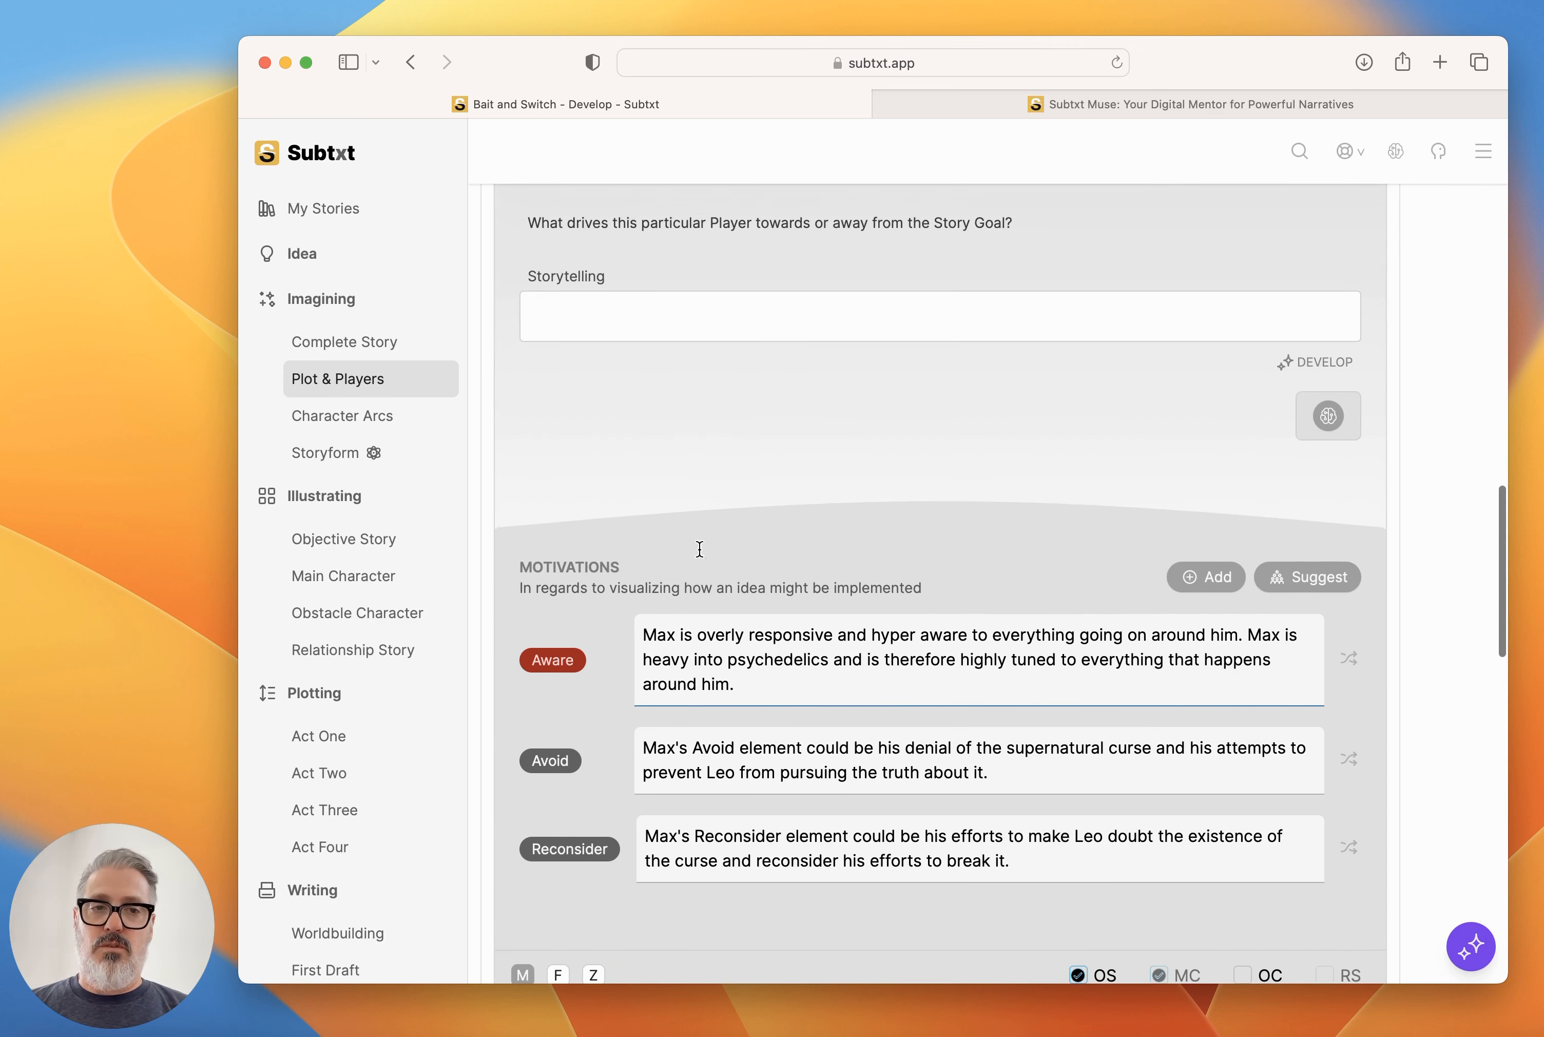
pyautogui.click(1330, 422)
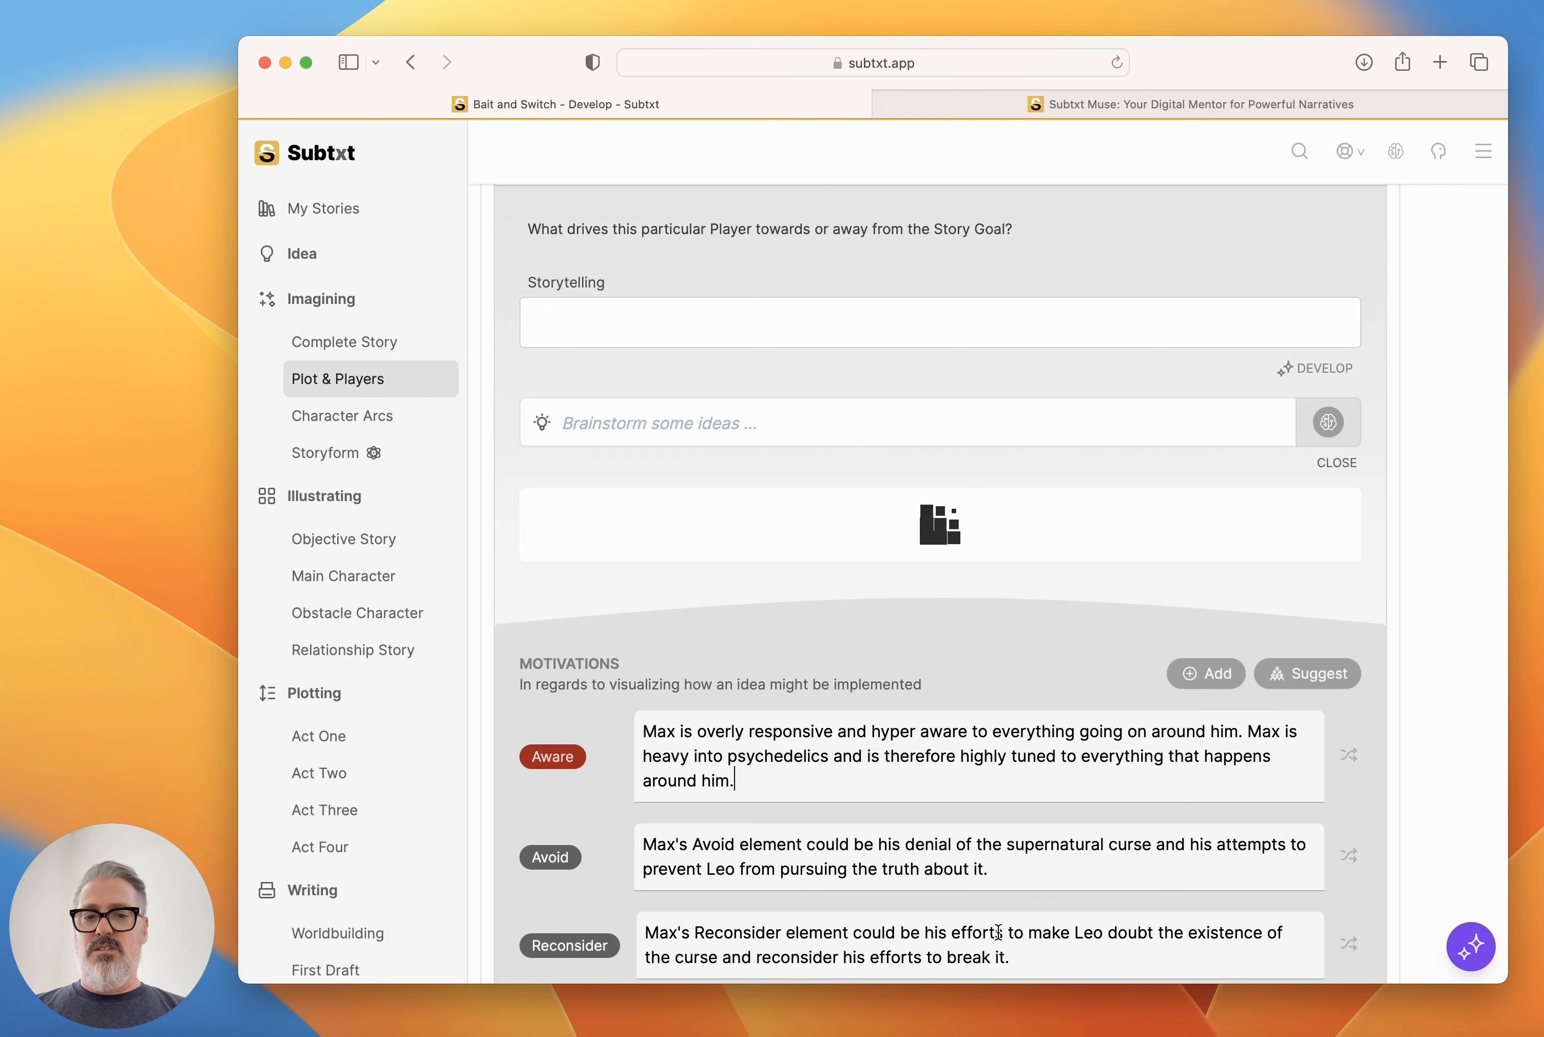
pyautogui.click(1305, 724)
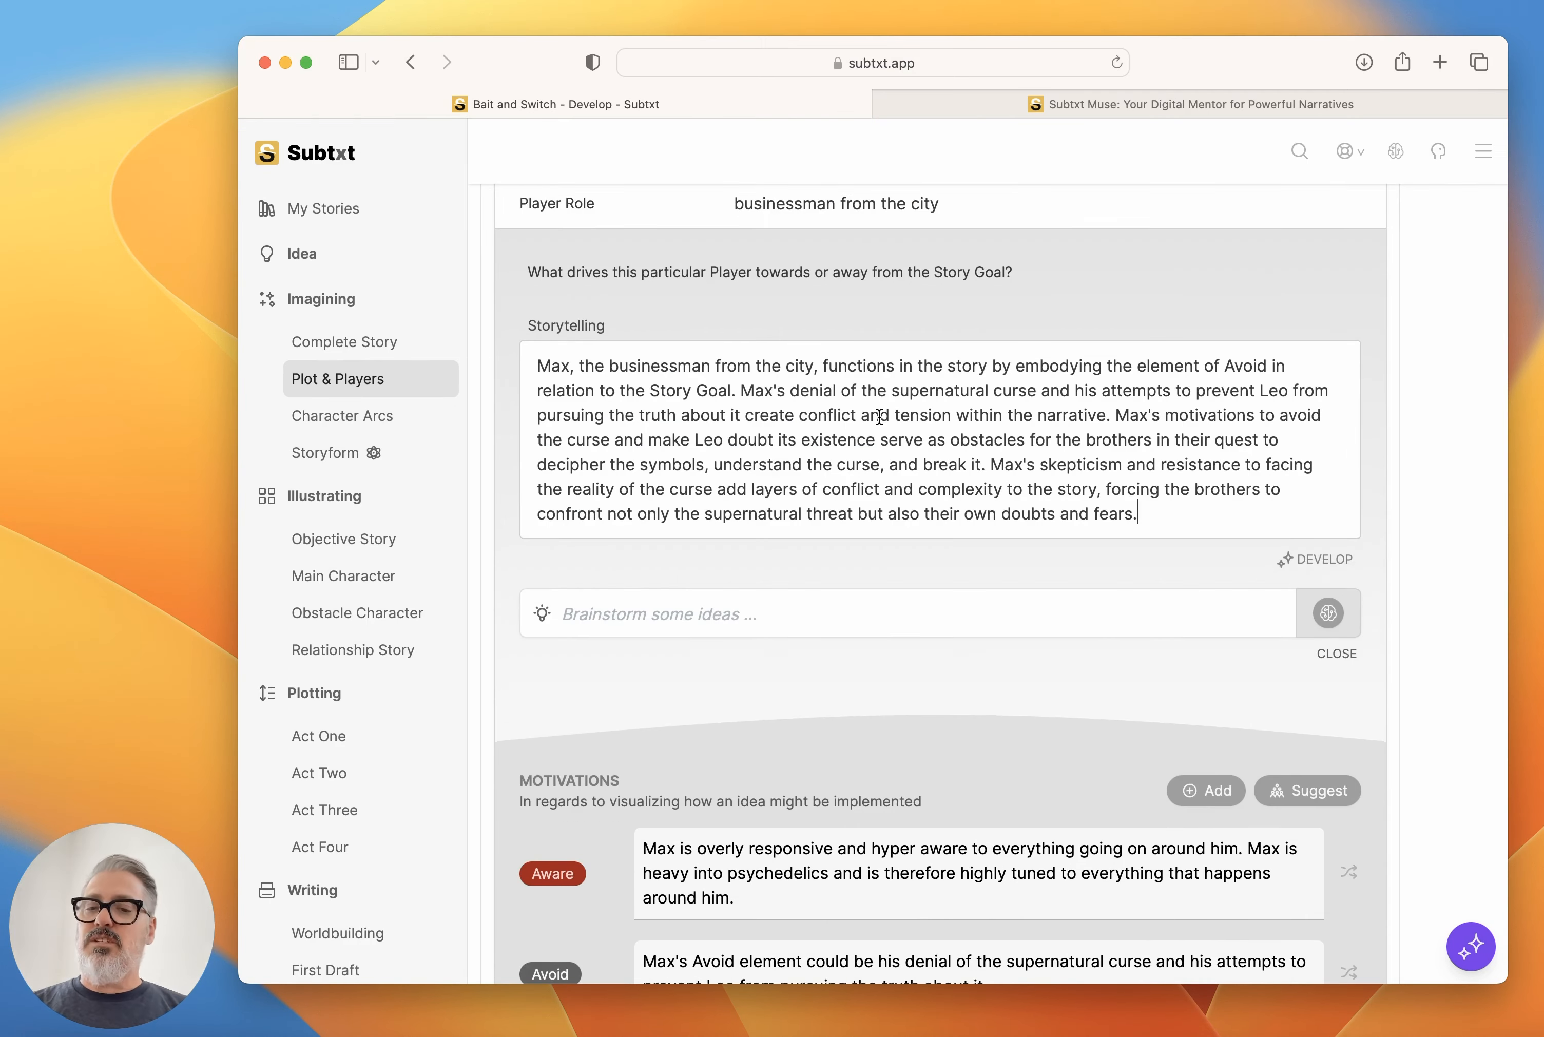
pyautogui.scroll(3, 879, 417)
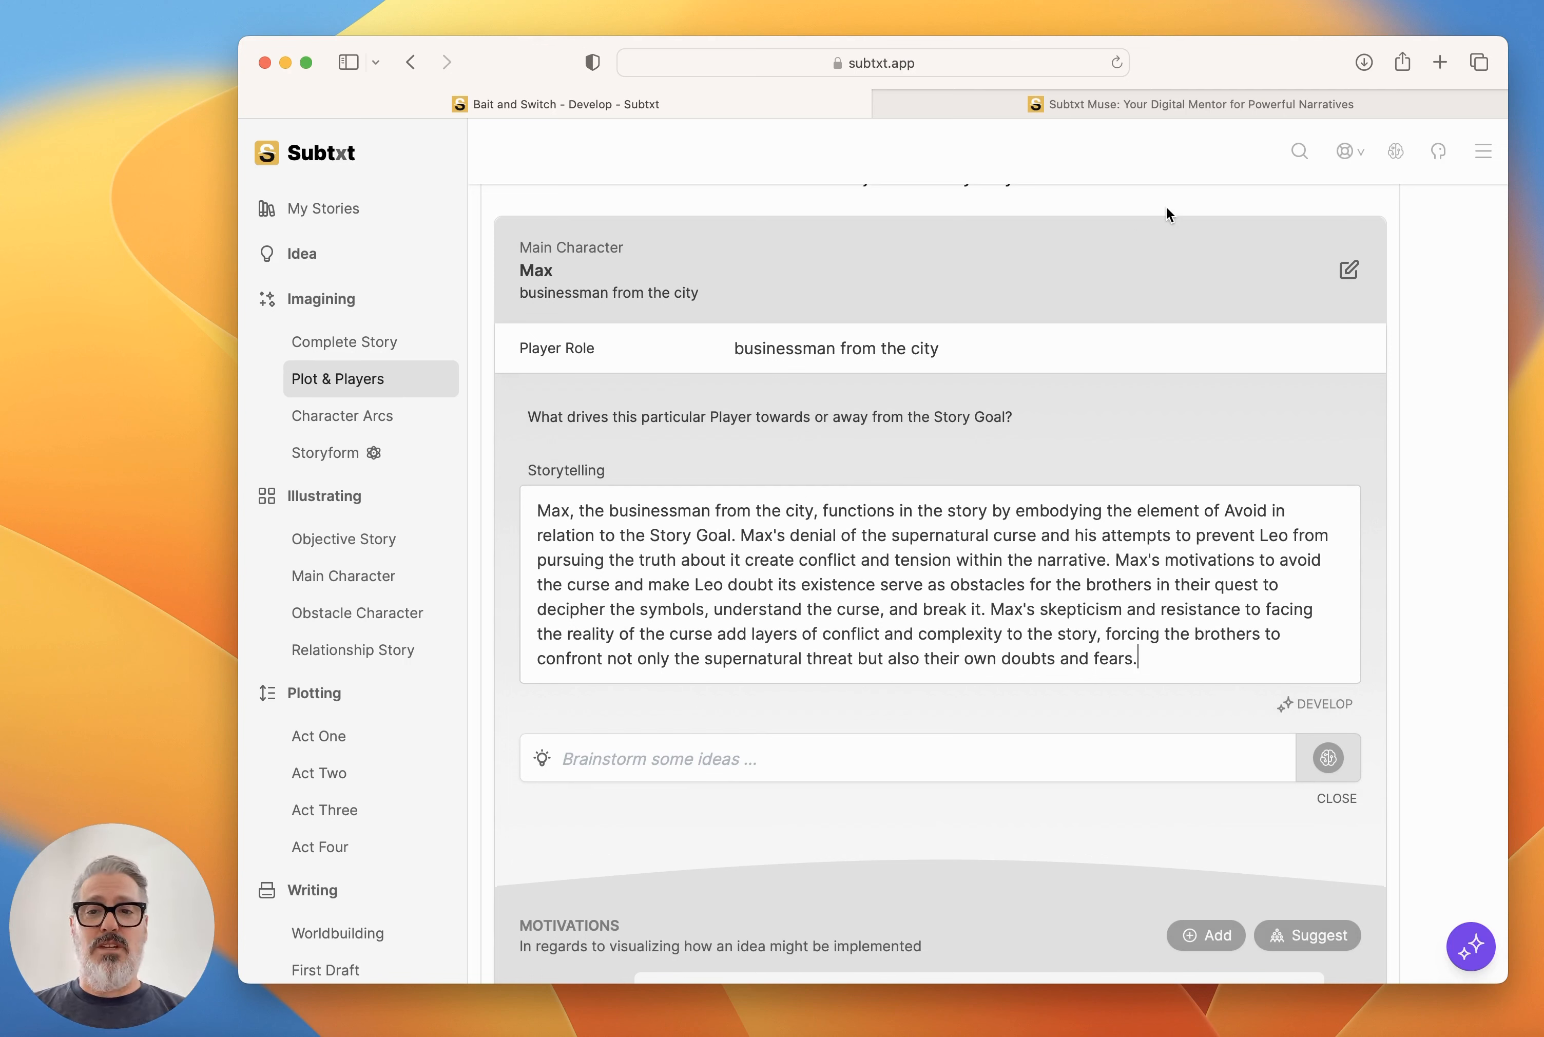
pyautogui.click(1349, 273)
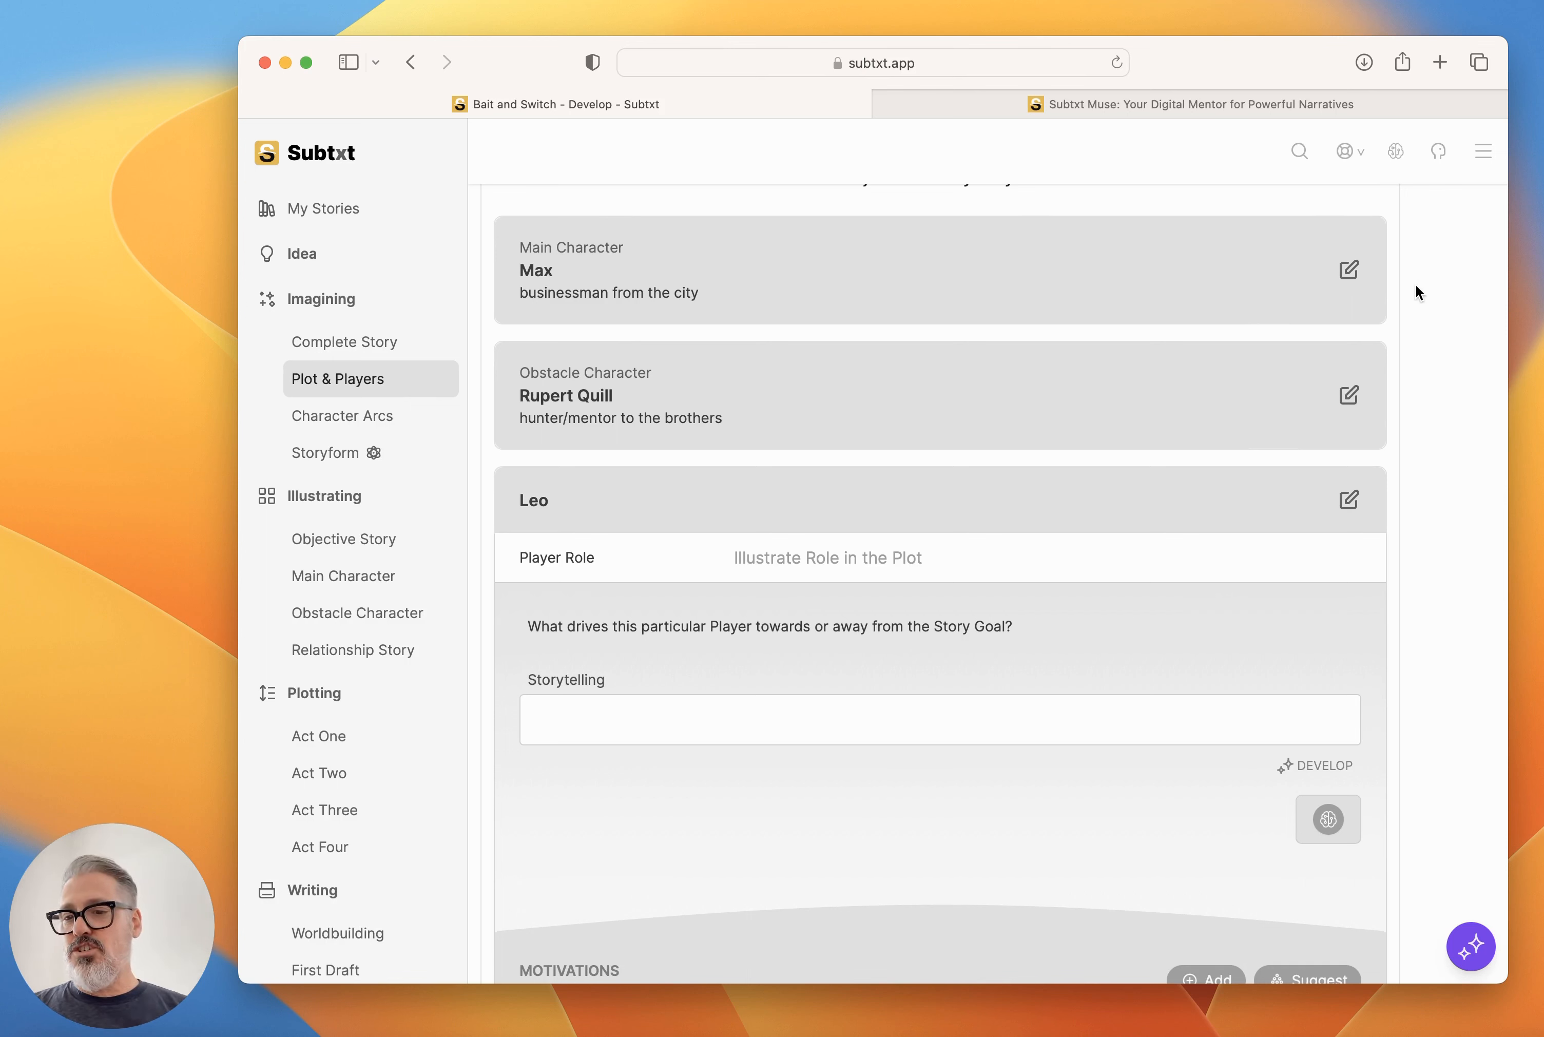
# Copy Muse's passage on Leo's Pursuit and Consider elements, starting at "In the context of your story", into Leo's Pursuit illustration.
pyautogui.scroll(-10, 1204, 622)
pyautogui.scroll(5, 1204, 625)
pyautogui.scroll(1, 1219, 637)
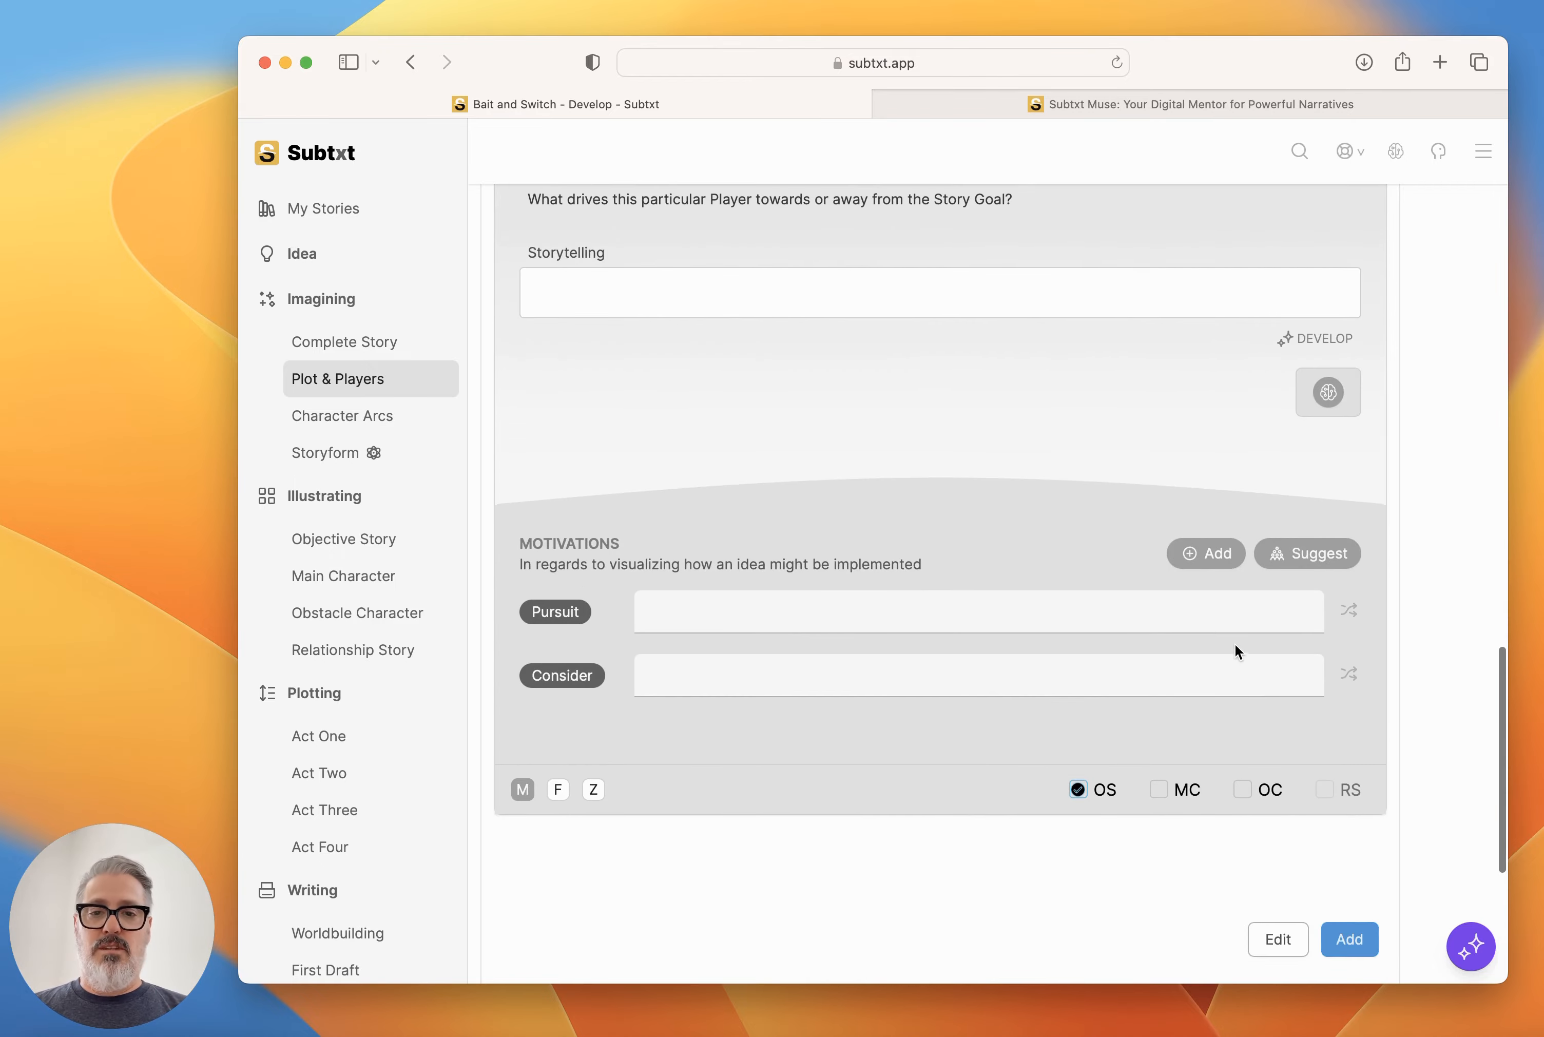
pyautogui.click(1472, 947)
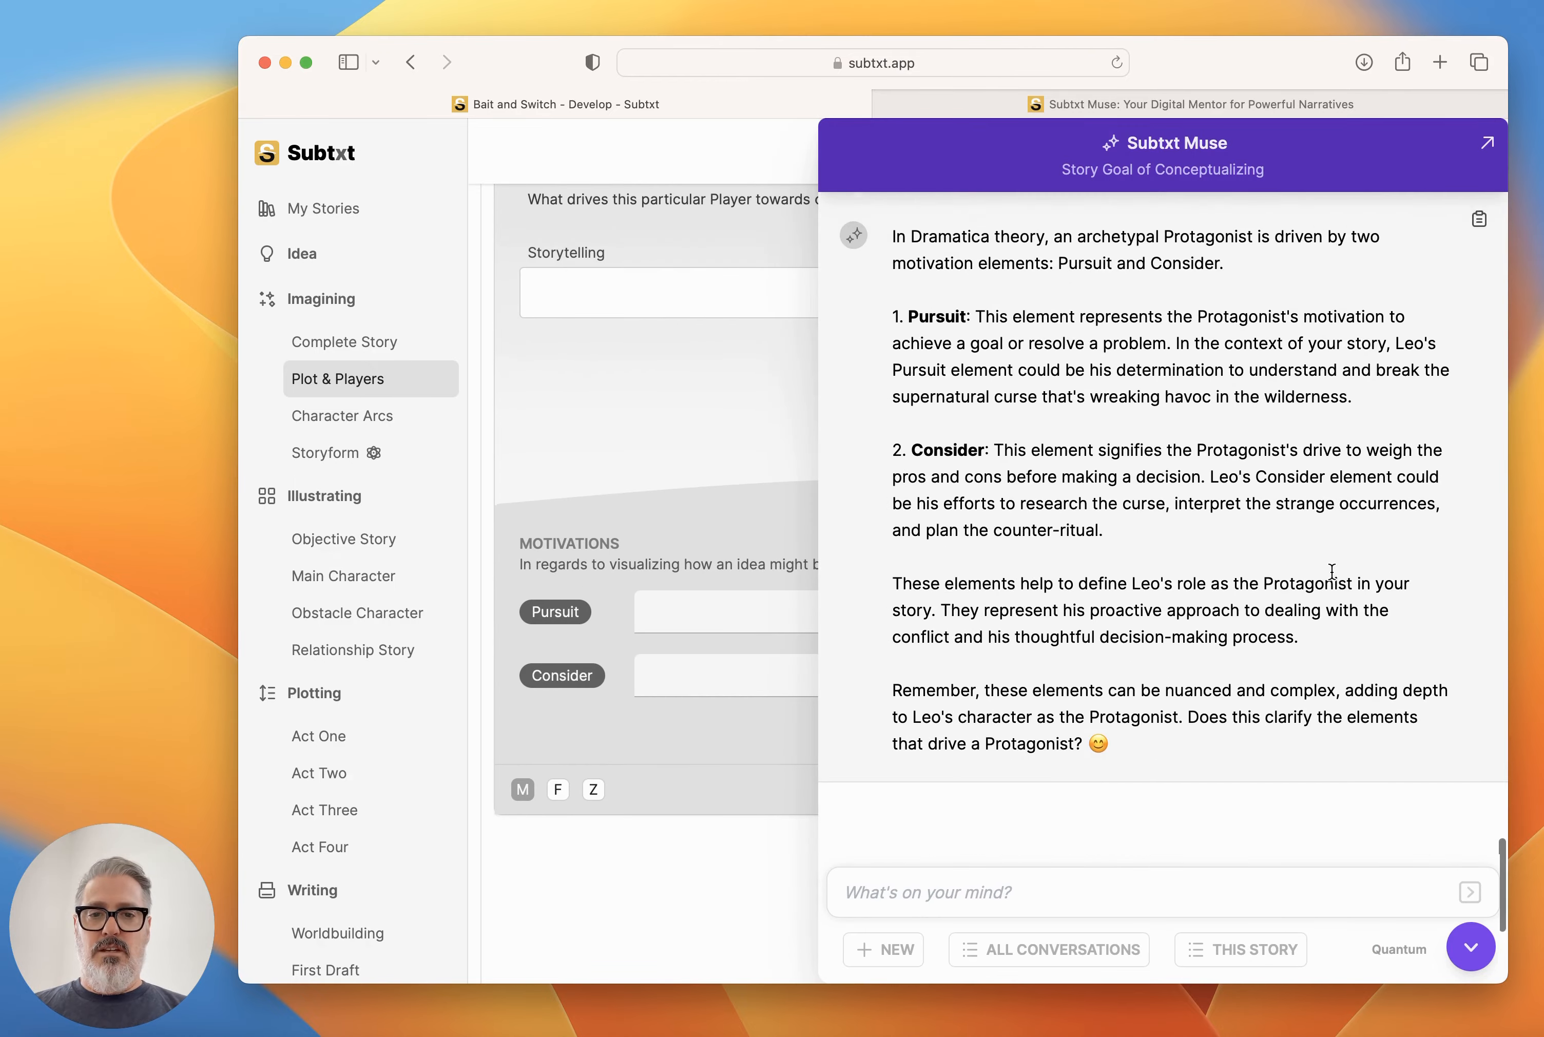
pyautogui.moveTo(1108, 552); pyautogui.dragTo(1176, 368)
pyautogui.press('super+c')
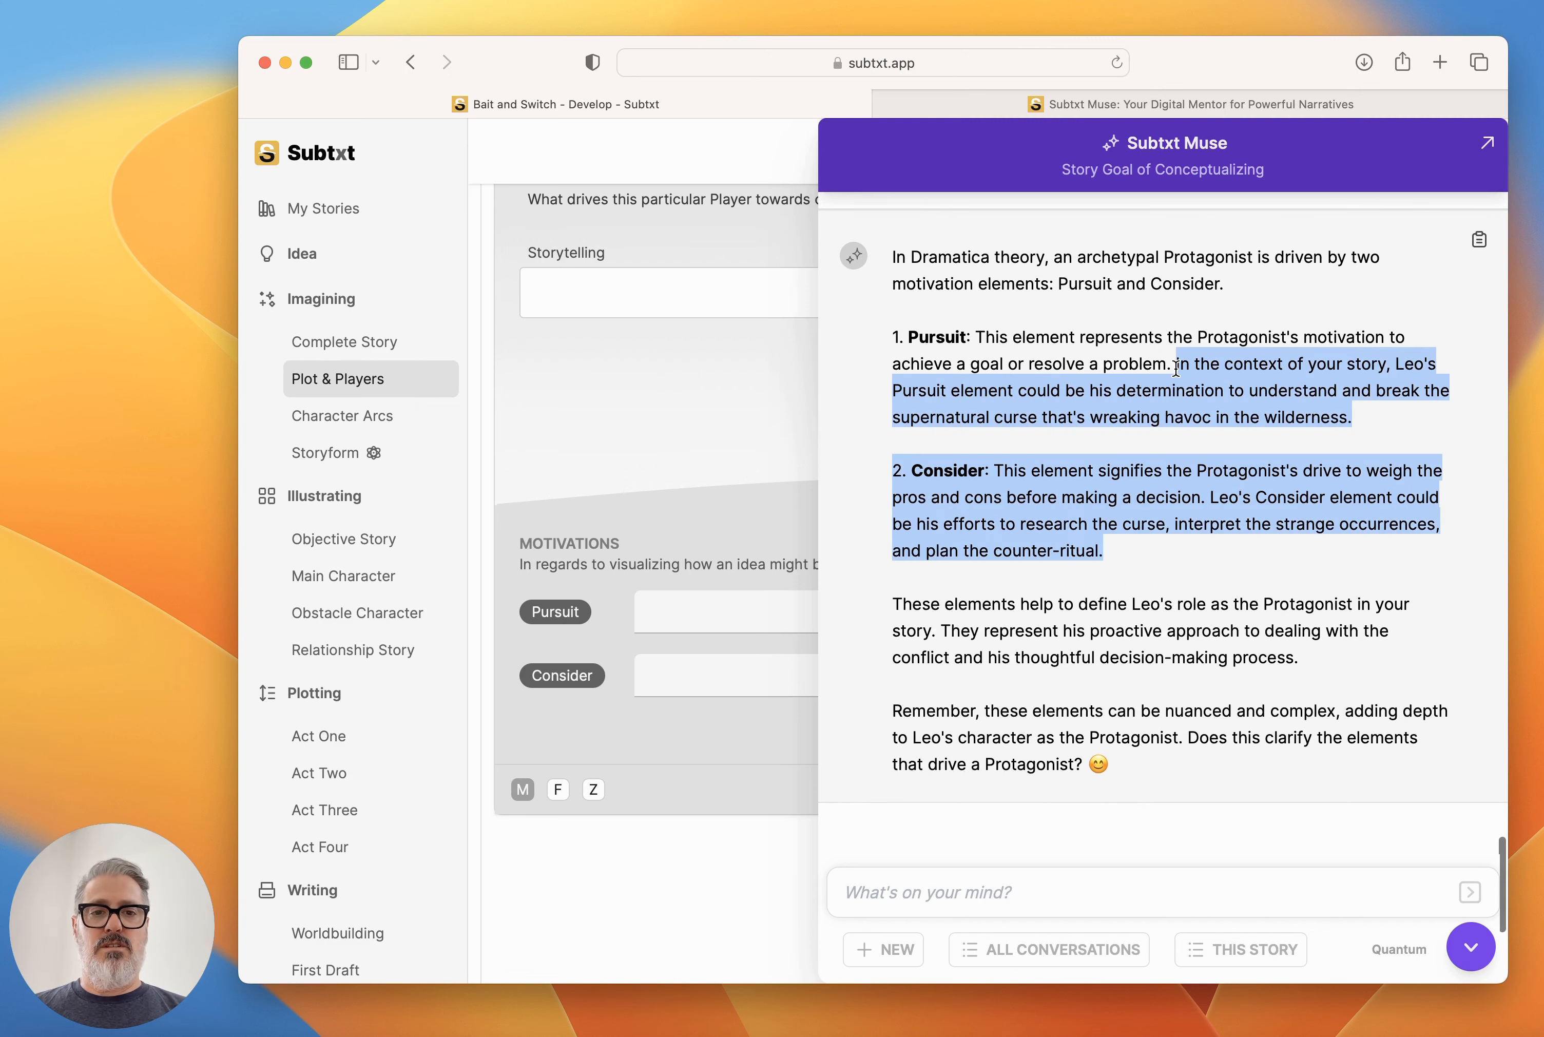
pyautogui.click(1471, 946)
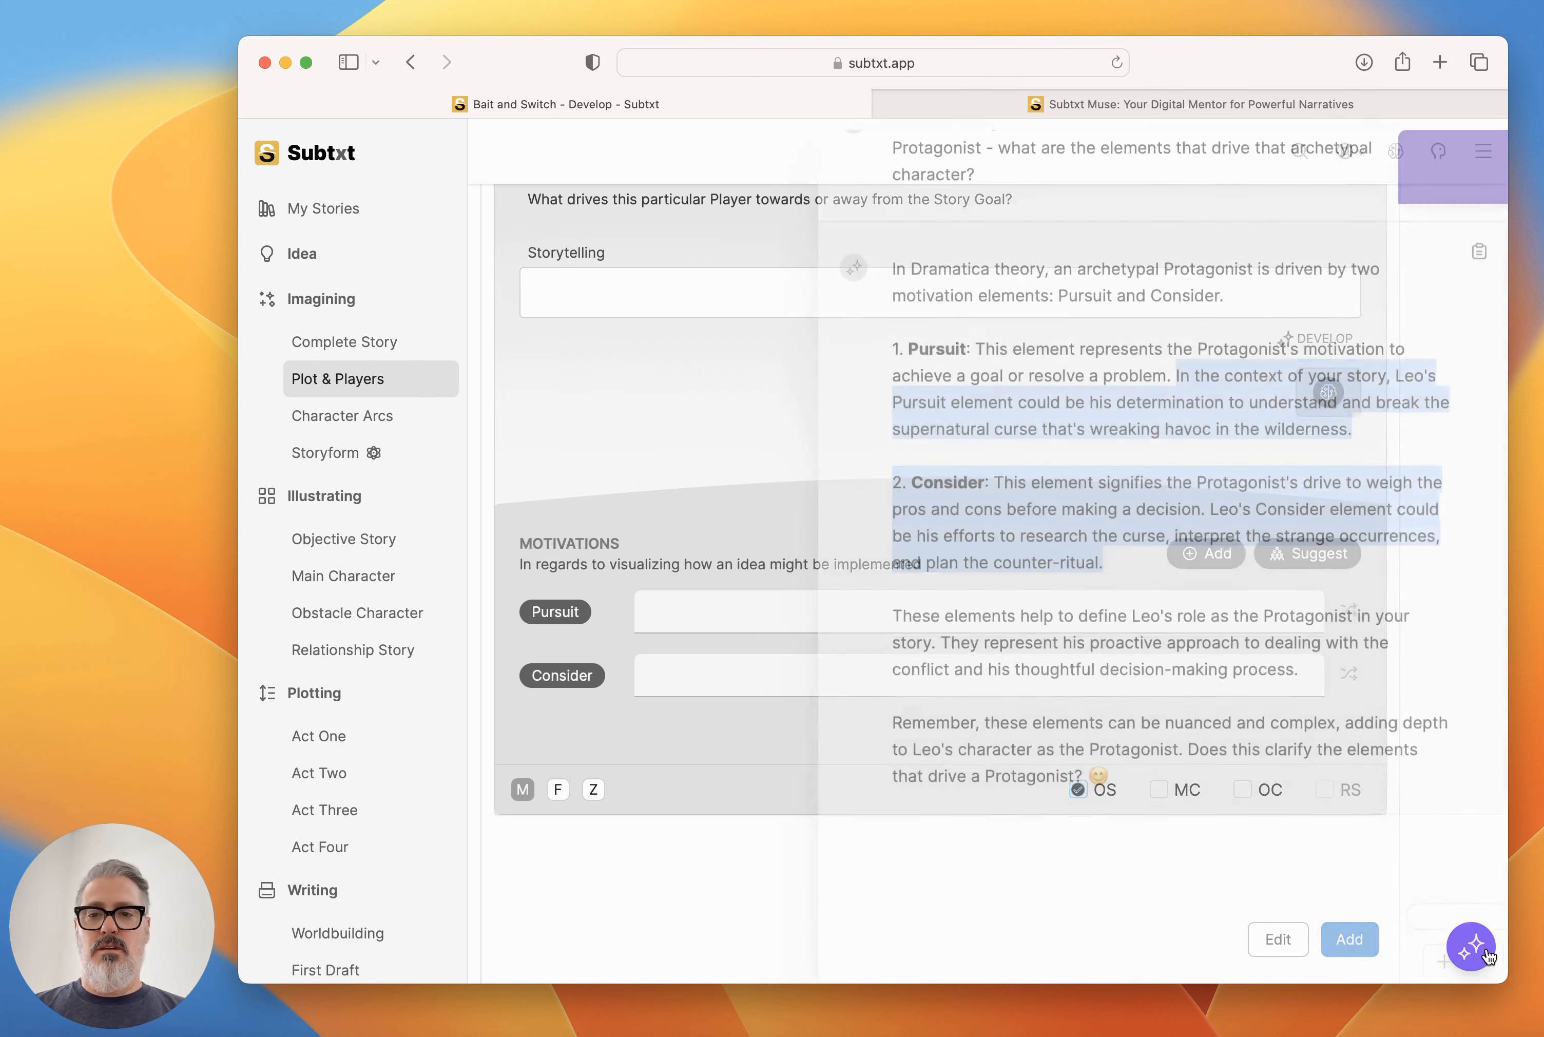
pyautogui.click(883, 613)
pyautogui.press('super+v')
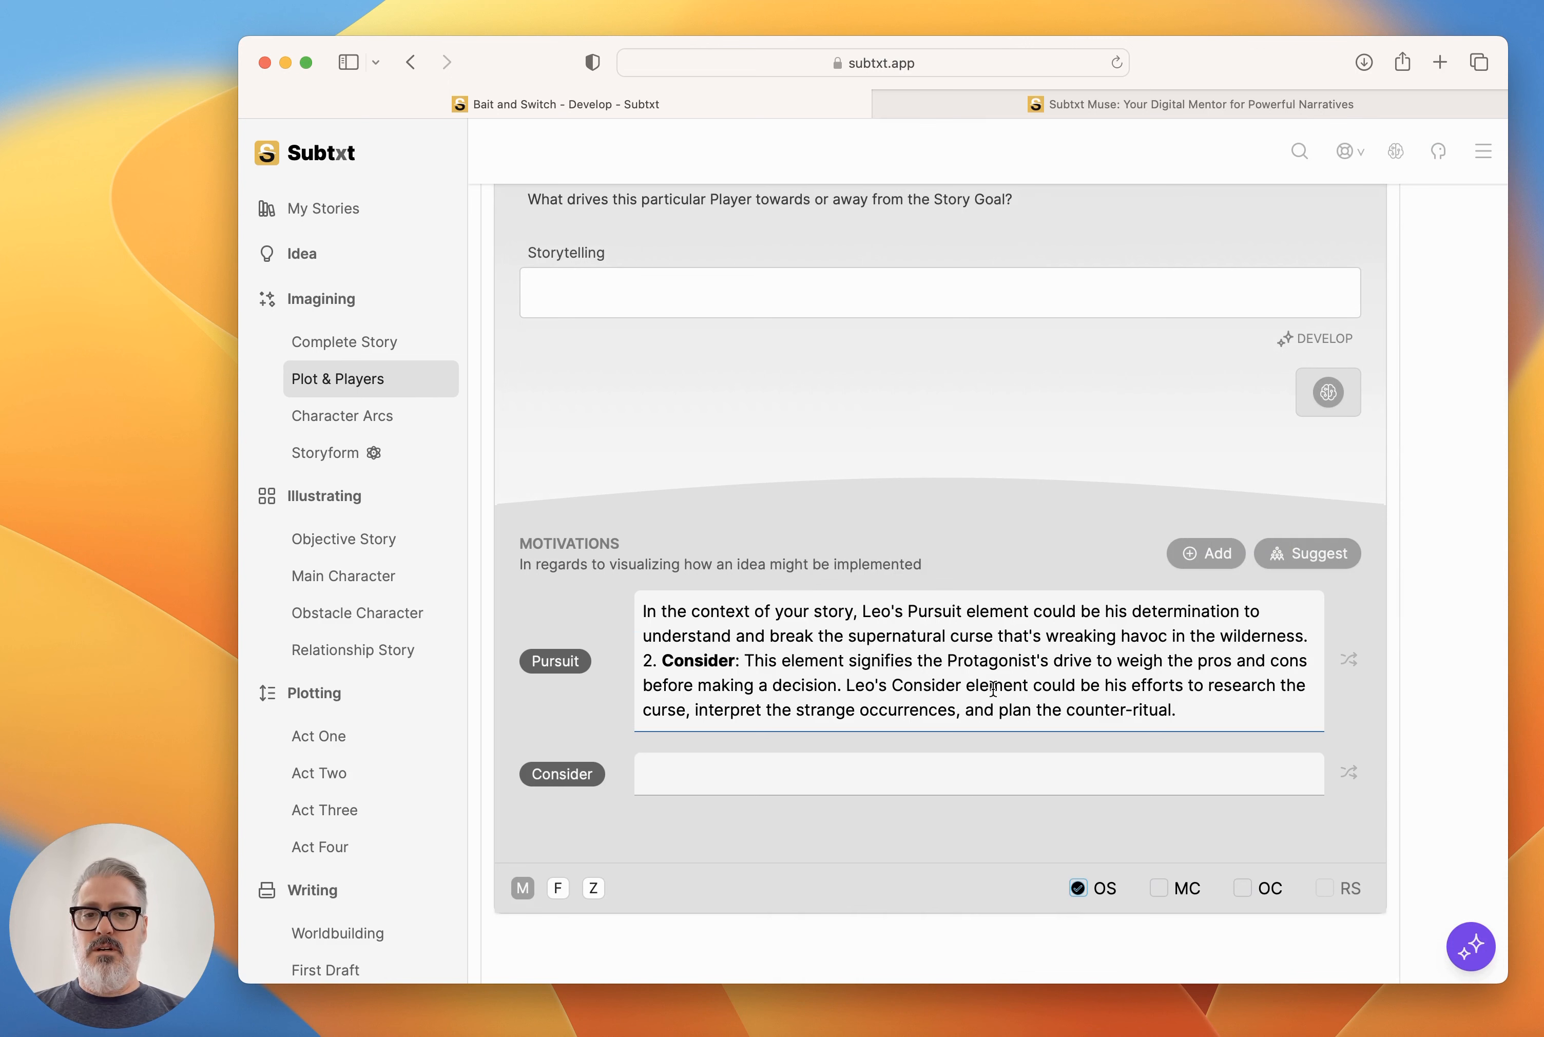
# Move the Consider passage into Leo's Consider illustration, keeping only the sentence about researching the curse, interpreting occurrences and planning the counter-ritual.
pyautogui.moveTo(1190, 709); pyautogui.dragTo(639, 659)
pyautogui.press('super+x')
pyautogui.click(717, 695)
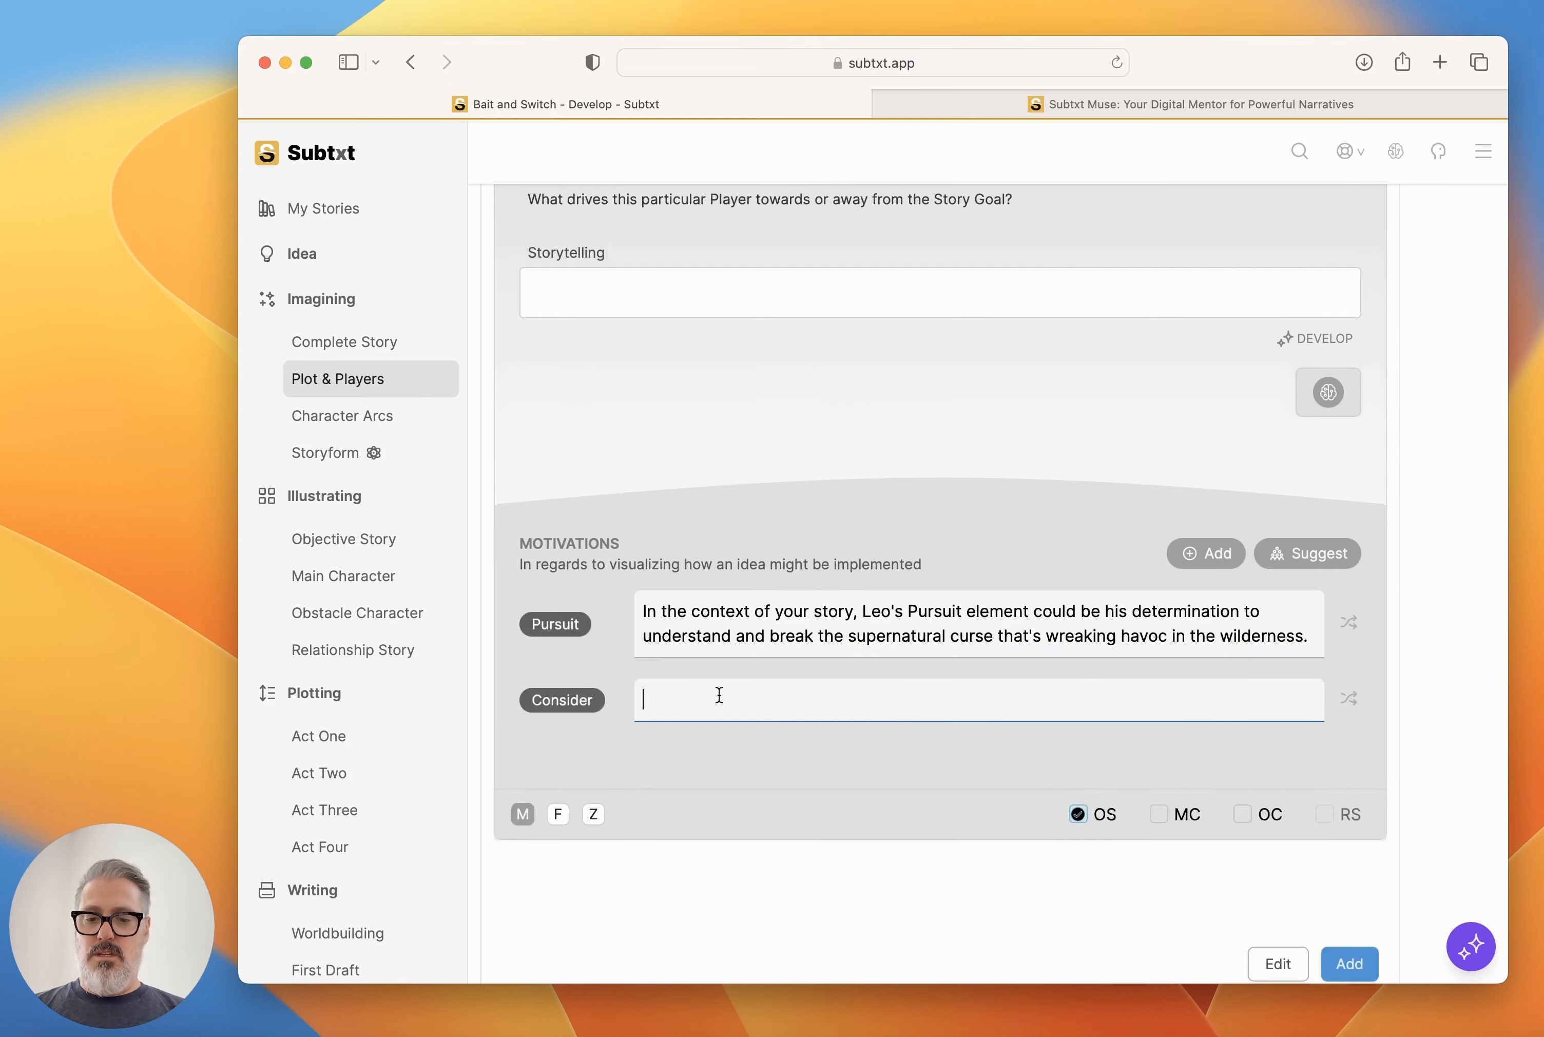
pyautogui.press('super+v')
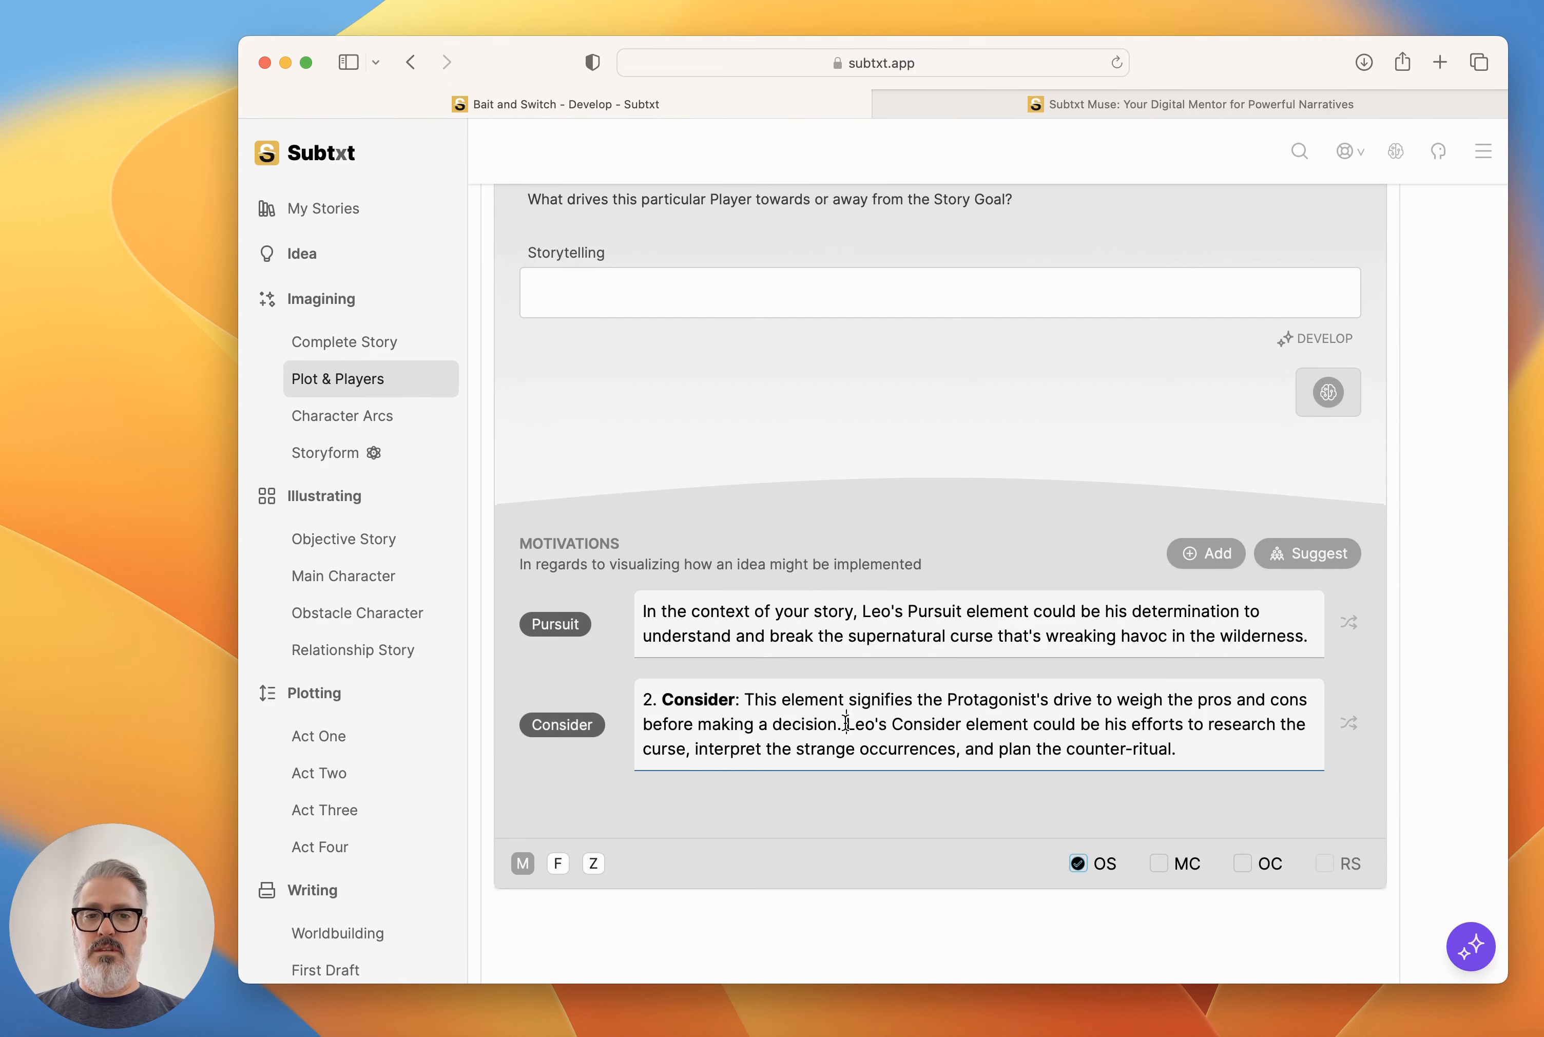
pyautogui.moveTo(844, 725); pyautogui.dragTo(612, 699)
pyautogui.press('BackSpace')
# Generate a brainstormed answer to what drives Leo towards or away from the Story Goal and add it to his Storytelling.
pyautogui.click(1328, 392)
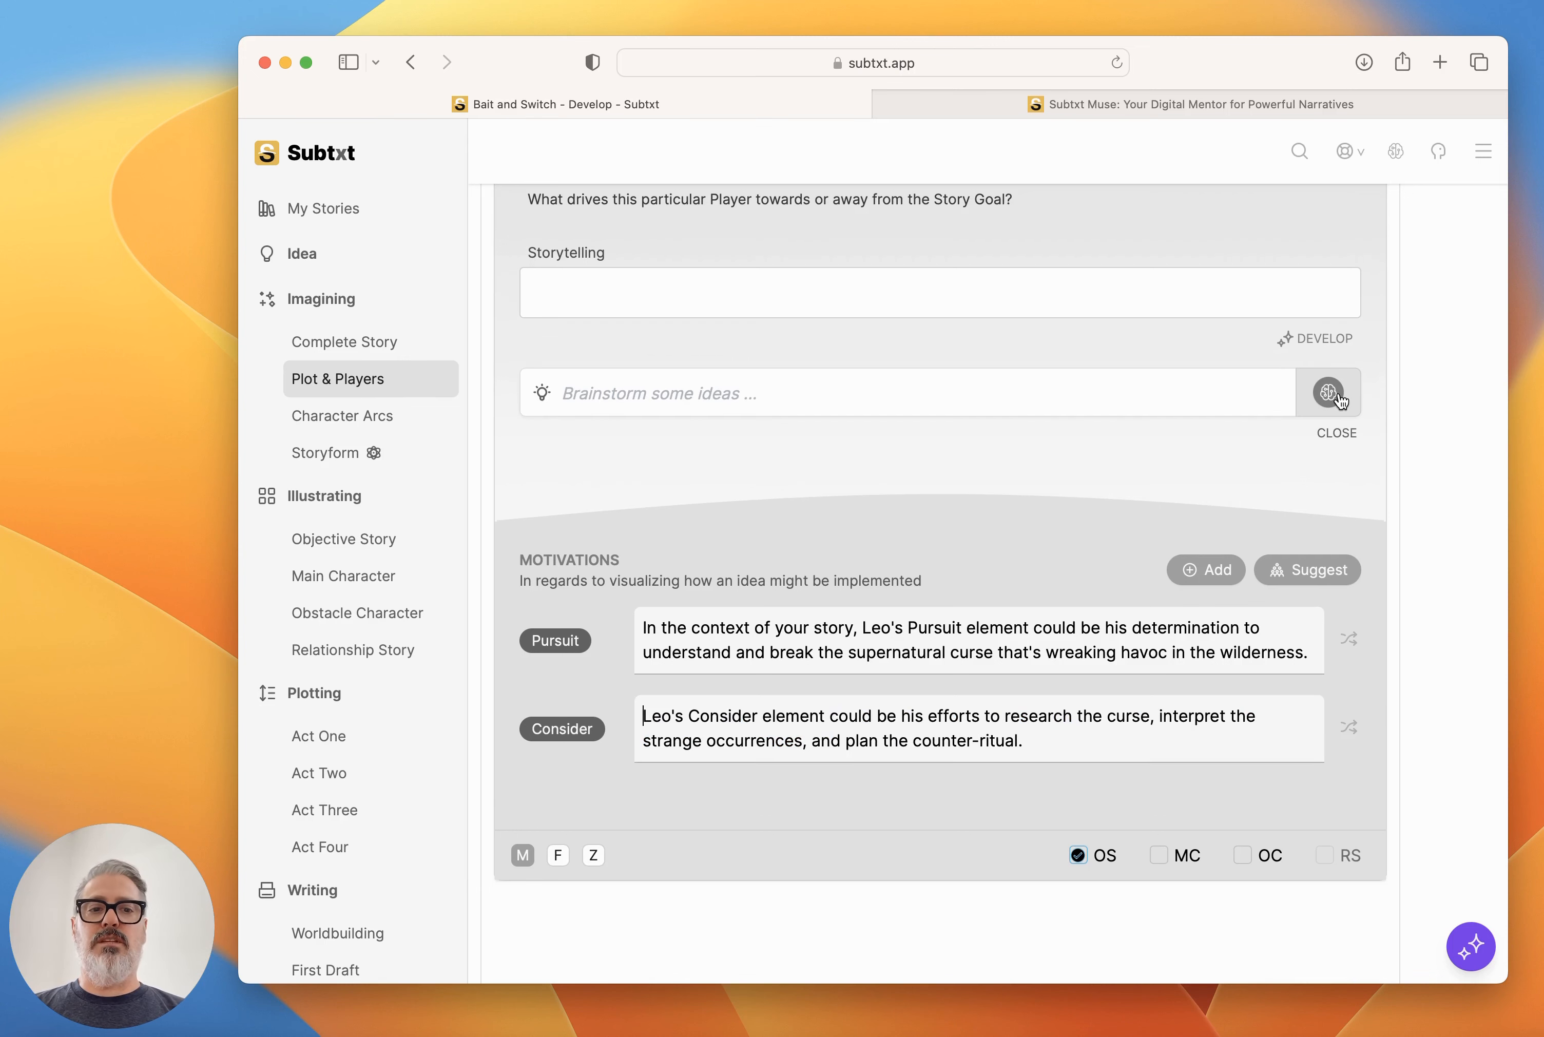
pyautogui.click(1336, 395)
pyautogui.scroll(2, 1155, 527)
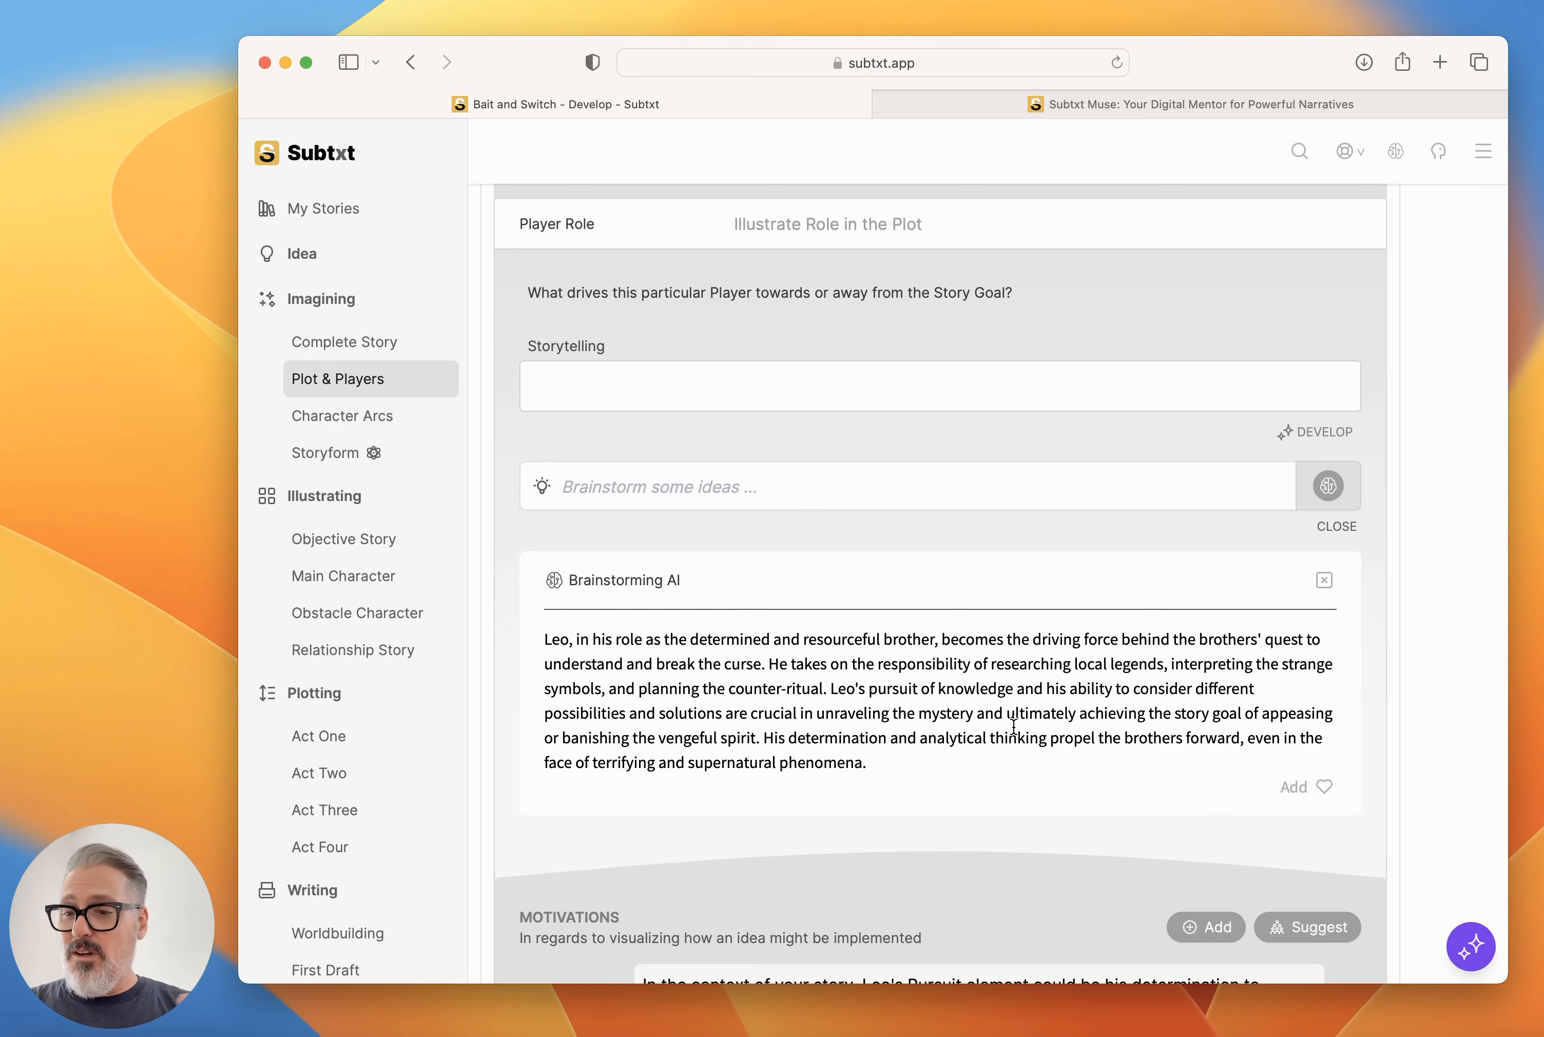
pyautogui.click(1325, 786)
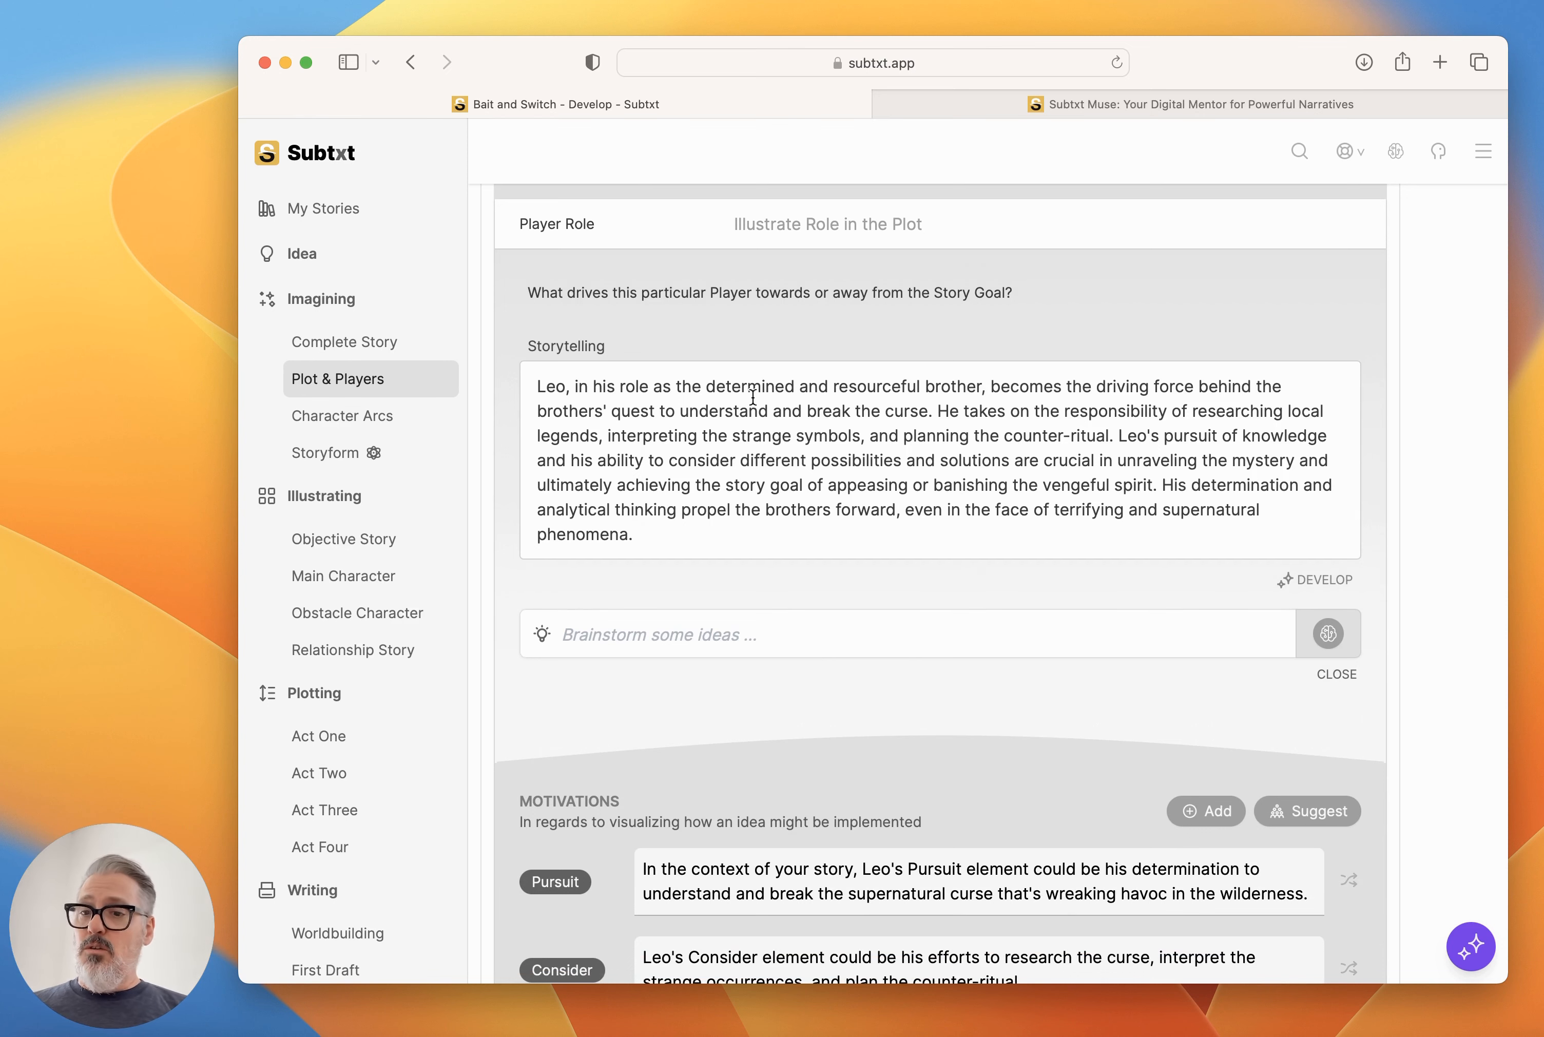
# Review the Relationship Story Throughline's storytelling in the Complete Story.
pyautogui.click(346, 352)
pyautogui.scroll(-5, 984, 455)
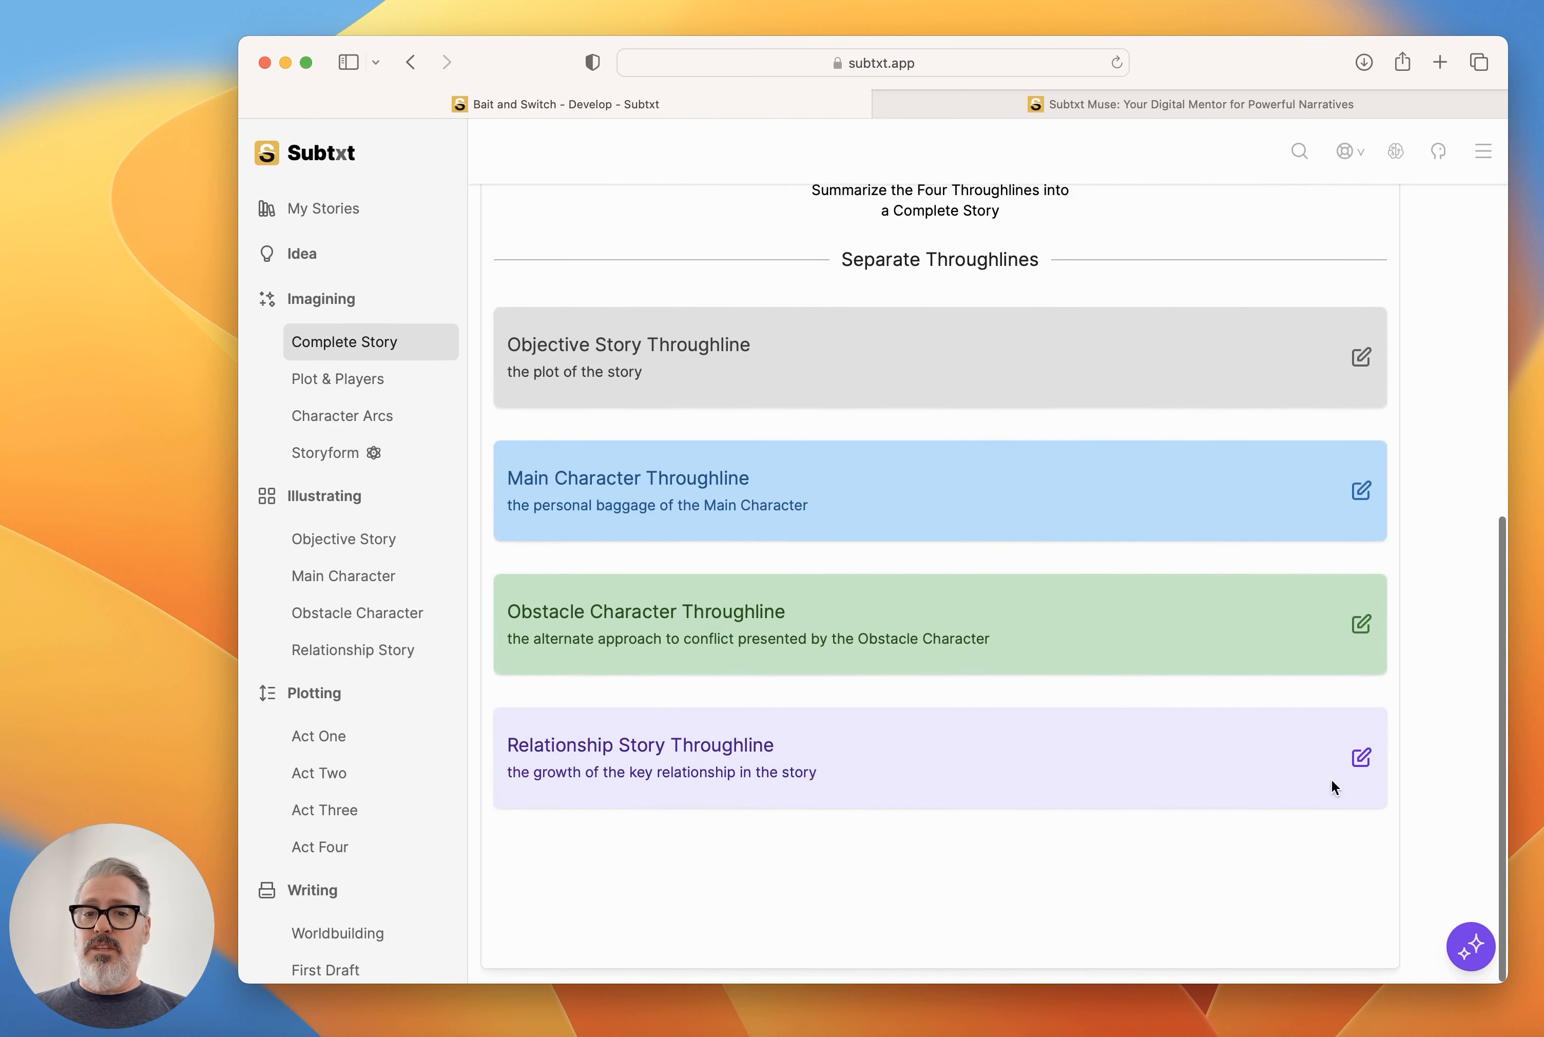
pyautogui.click(1360, 758)
pyautogui.scroll(-5, 1158, 740)
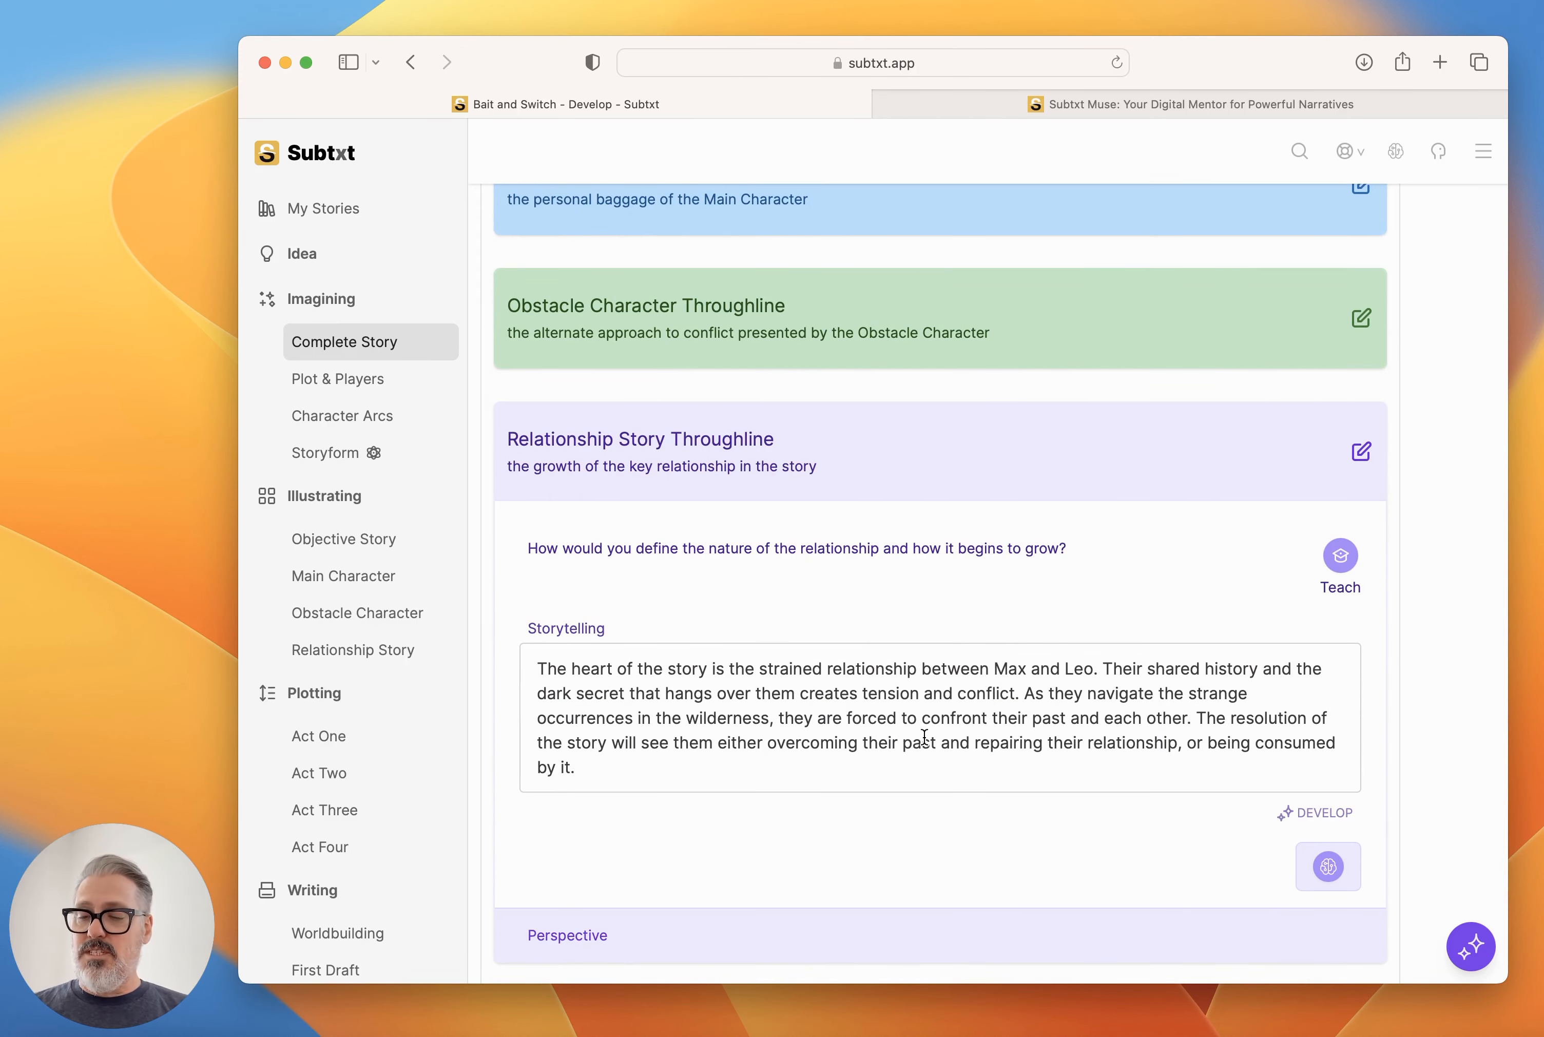
pyautogui.click(1360, 454)
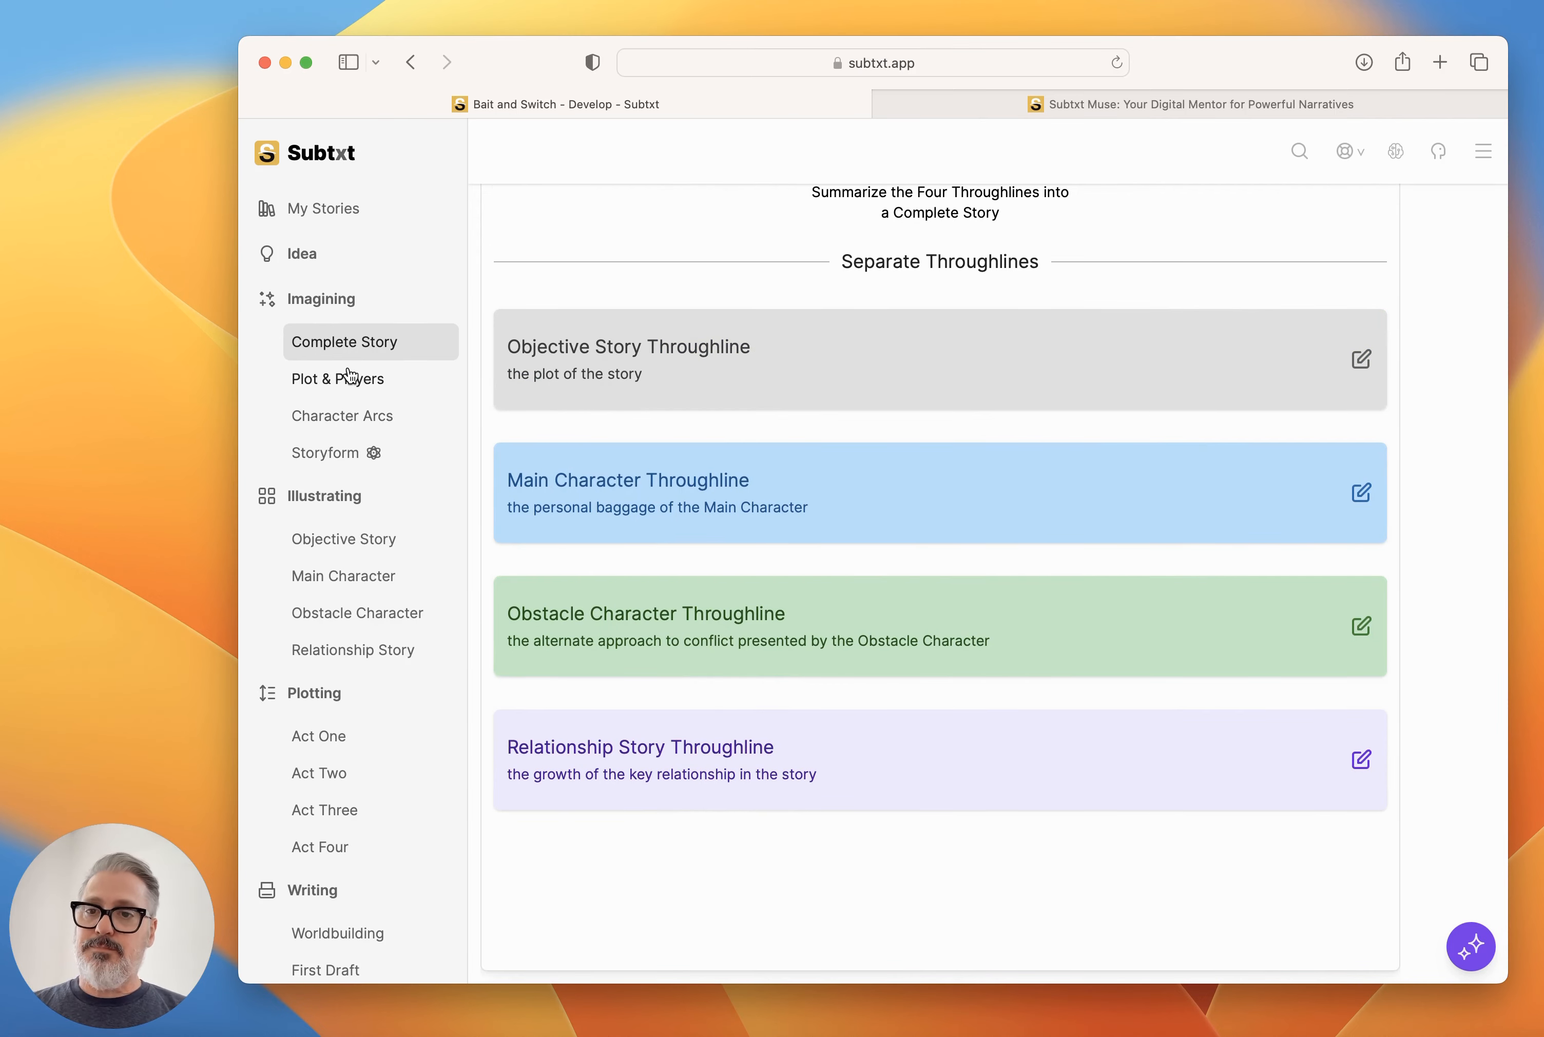
# Review the Storytelling of Max and Leo among the Objective Story Players in Plot & Players.
pyautogui.click(326, 379)
pyautogui.scroll(-6, 942, 579)
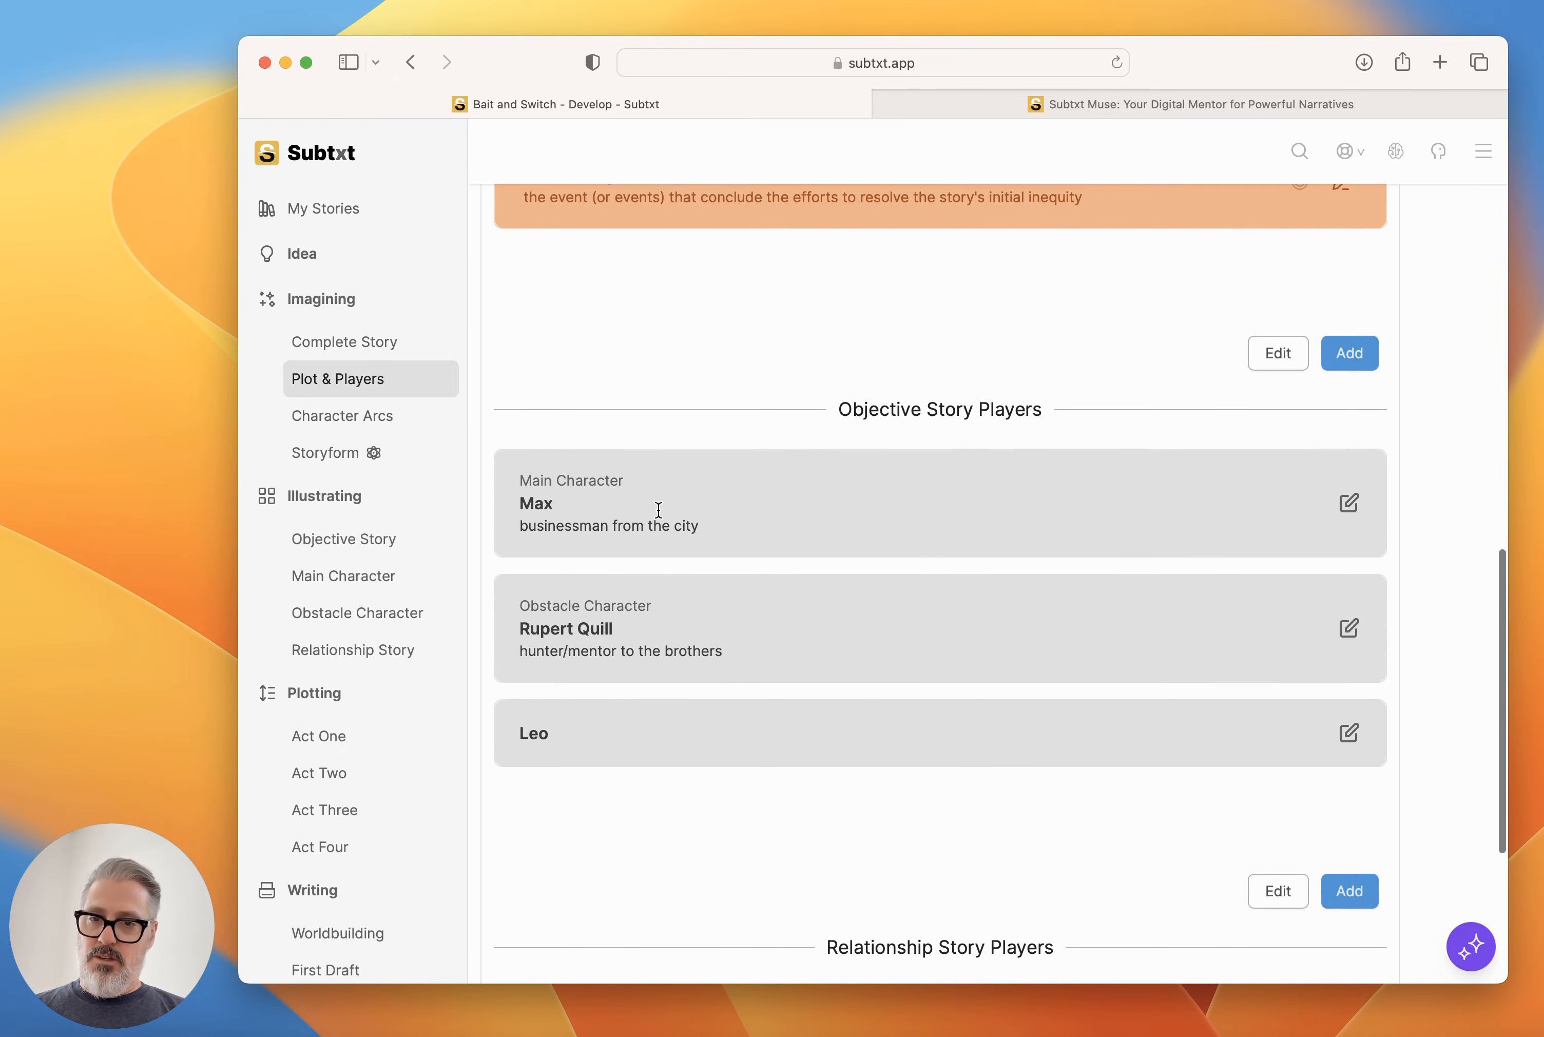
pyautogui.click(1349, 504)
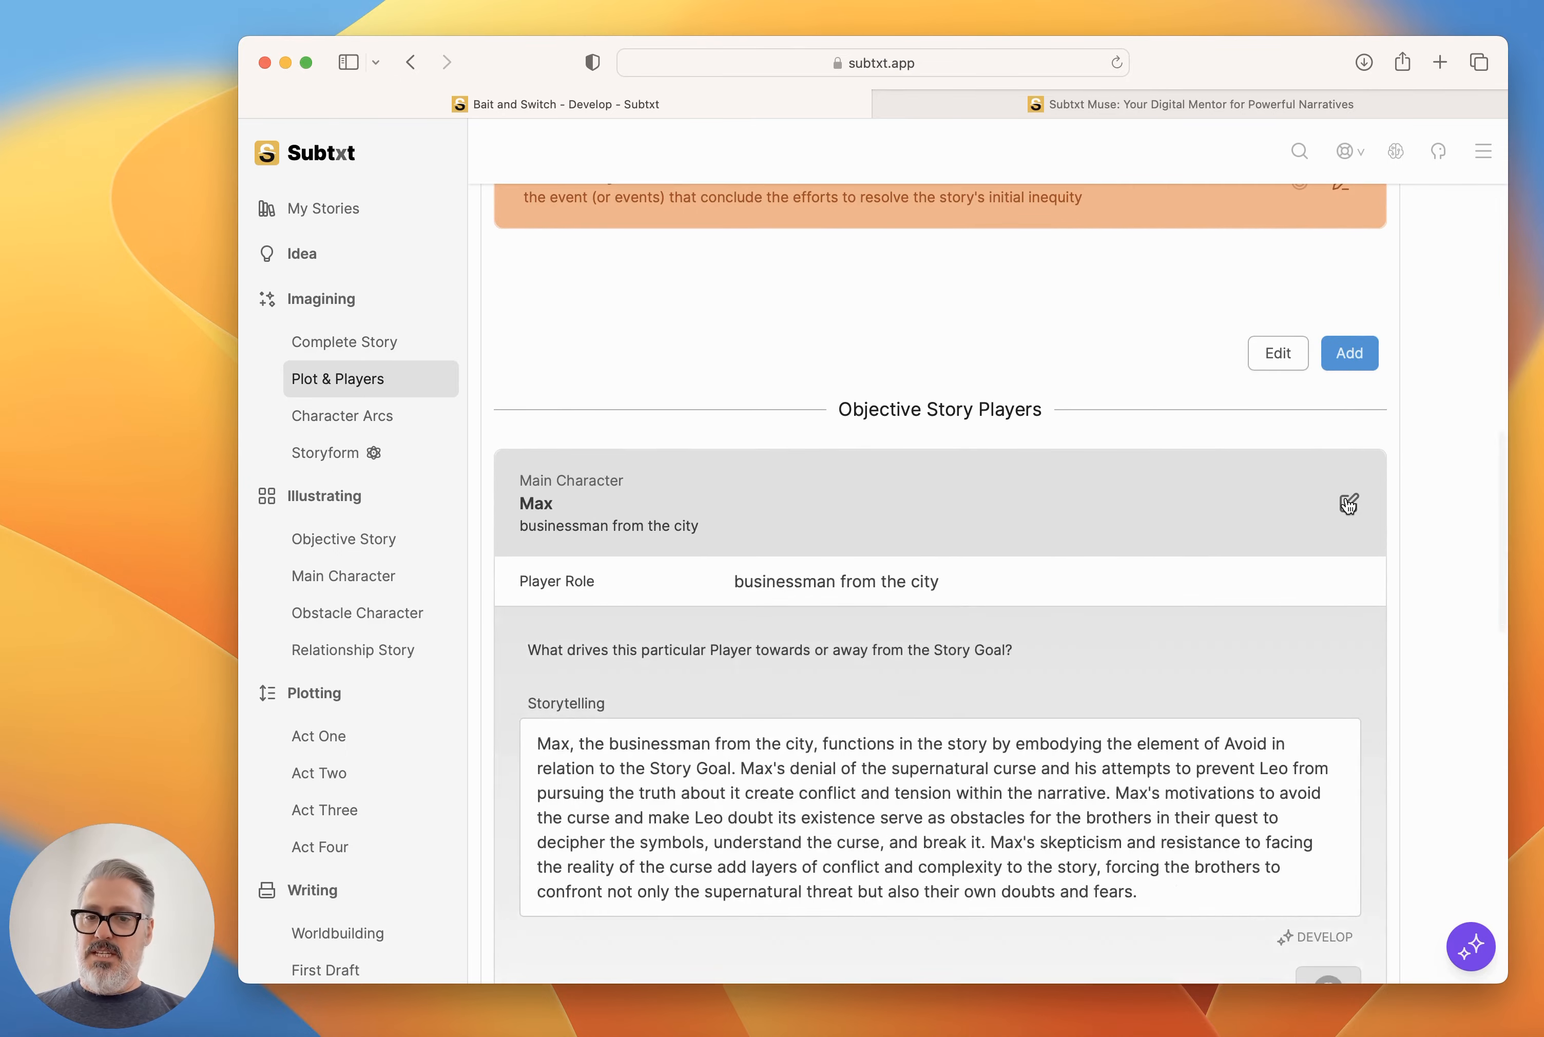
pyautogui.scroll(-7, 1348, 504)
pyautogui.scroll(3, 1364, 259)
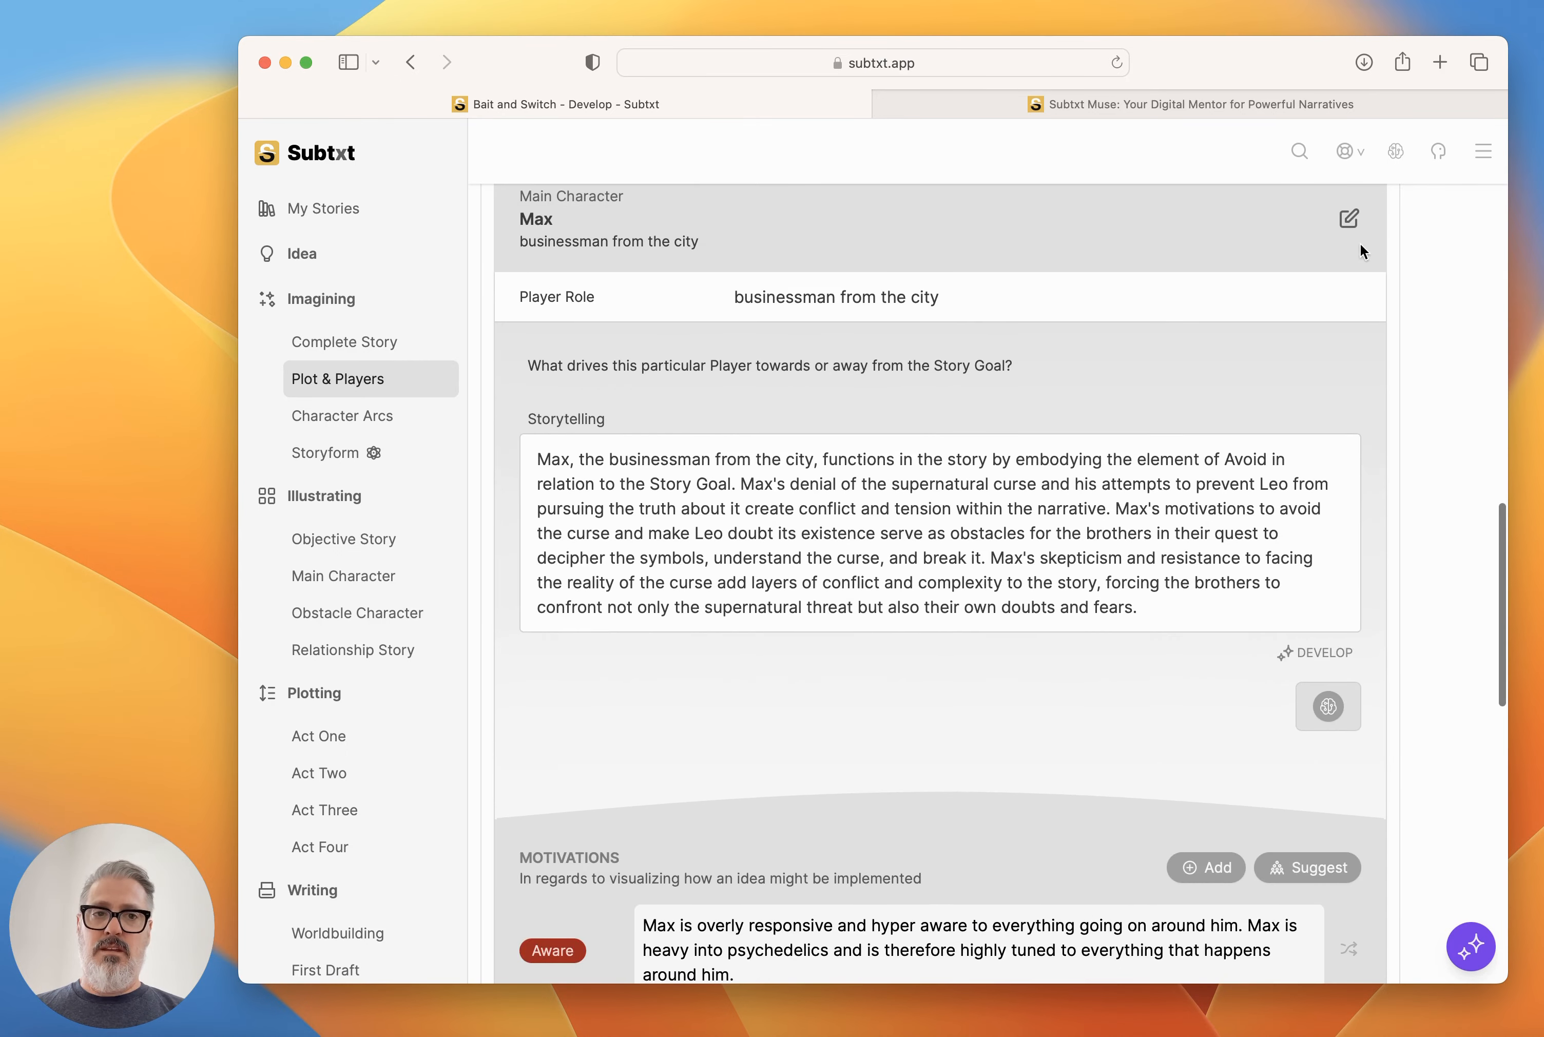
pyautogui.click(1364, 252)
pyautogui.click(1349, 449)
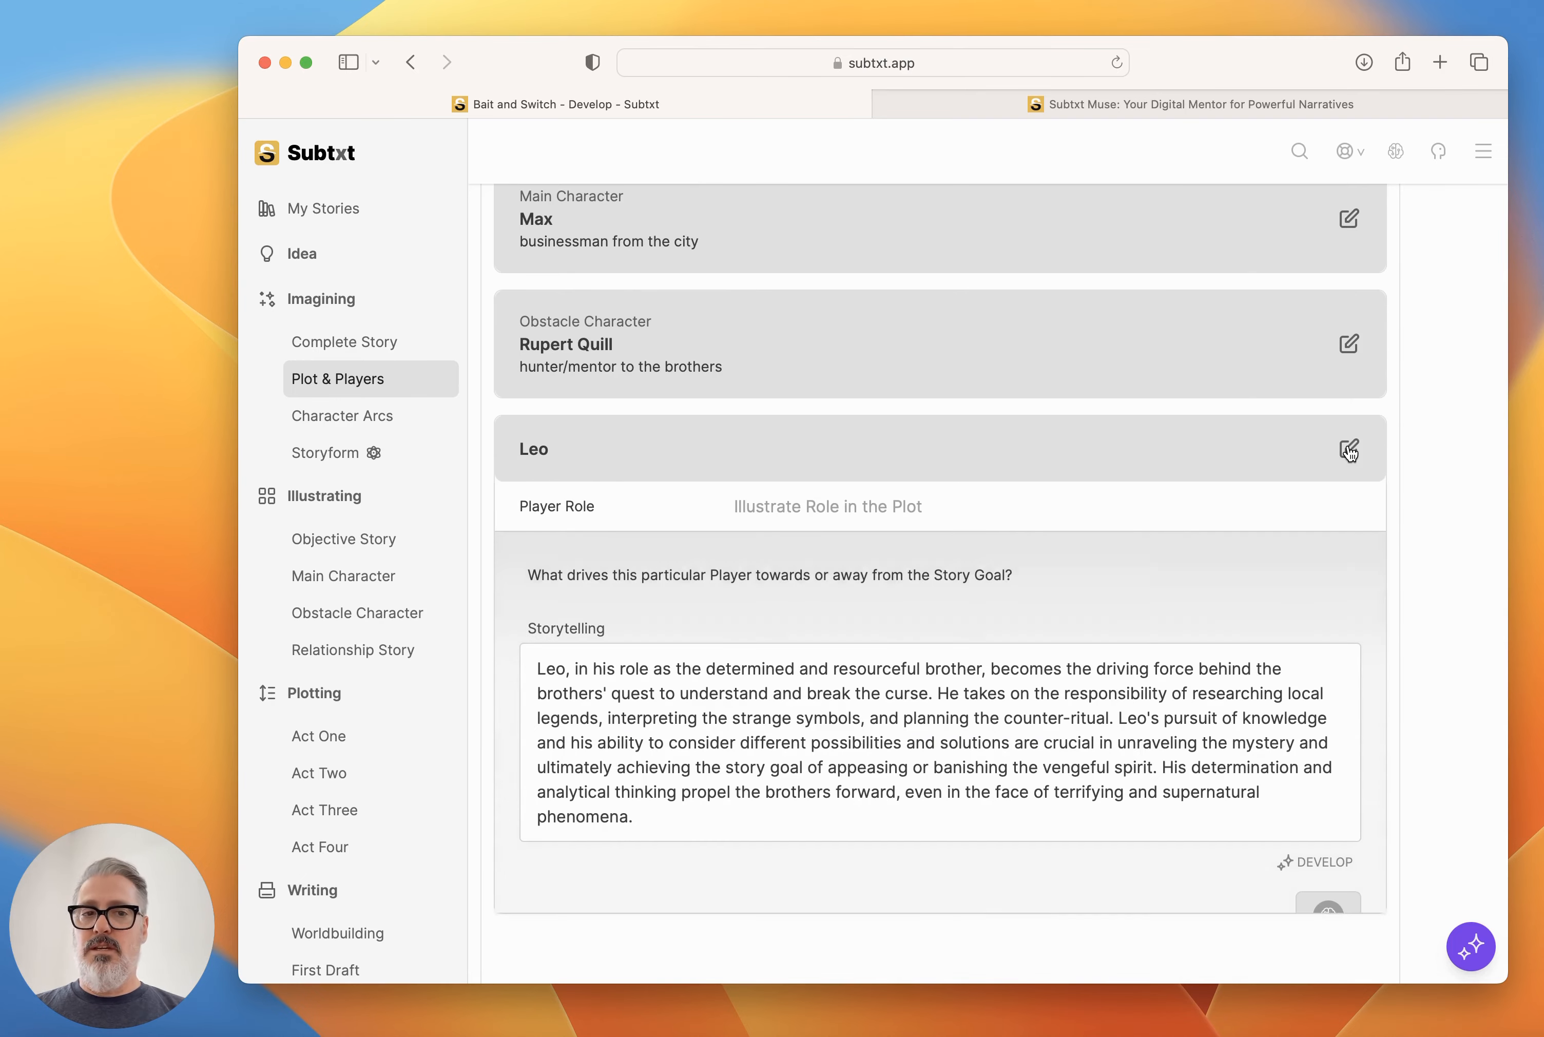
pyautogui.click(1349, 449)
# Open the Obstacle Character Rupert Quill and request suggestions for his Motivations.
pyautogui.click(1349, 344)
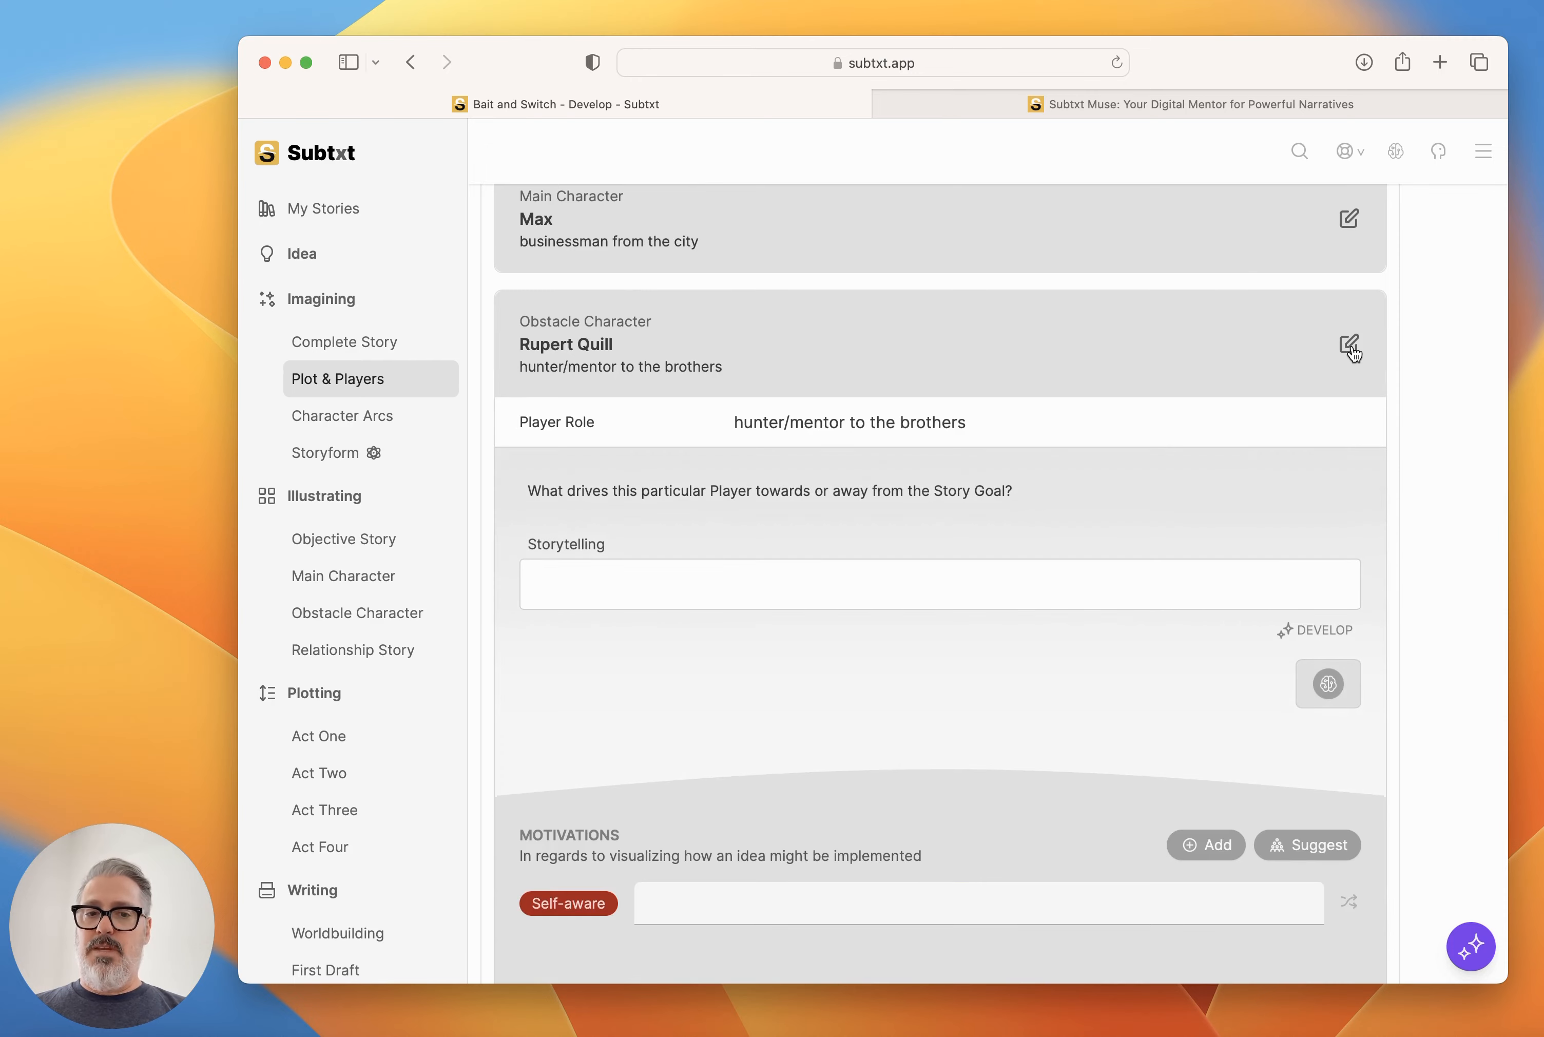
pyautogui.scroll(-5, 1116, 668)
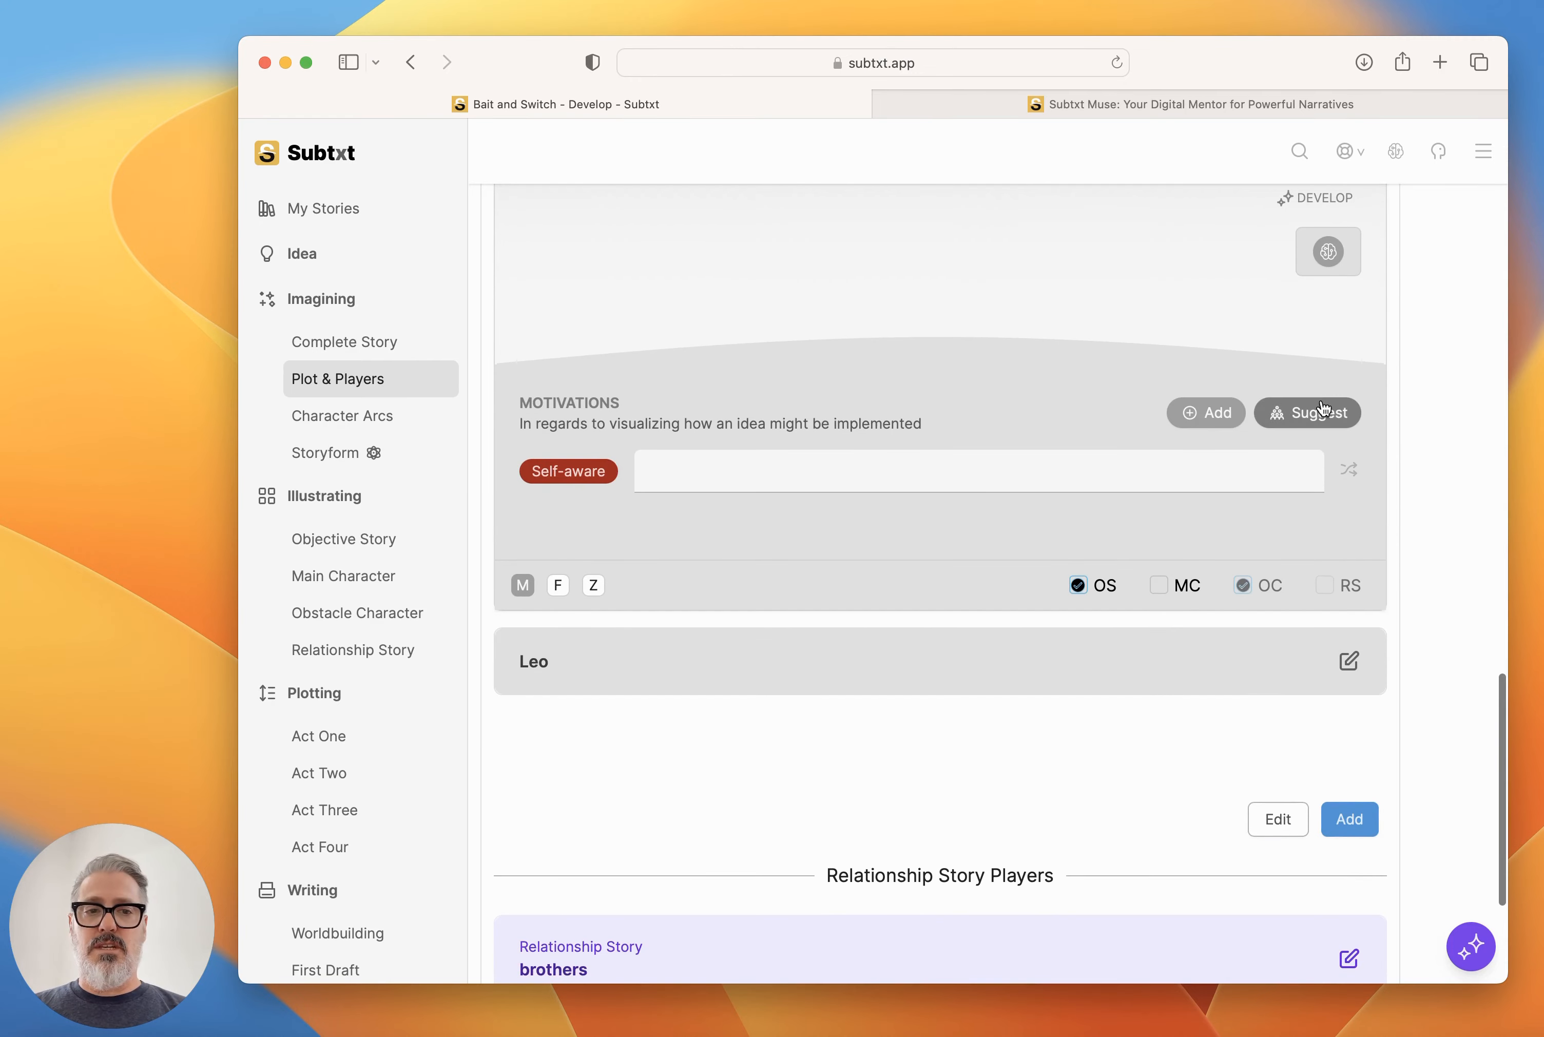
pyautogui.click(1313, 413)
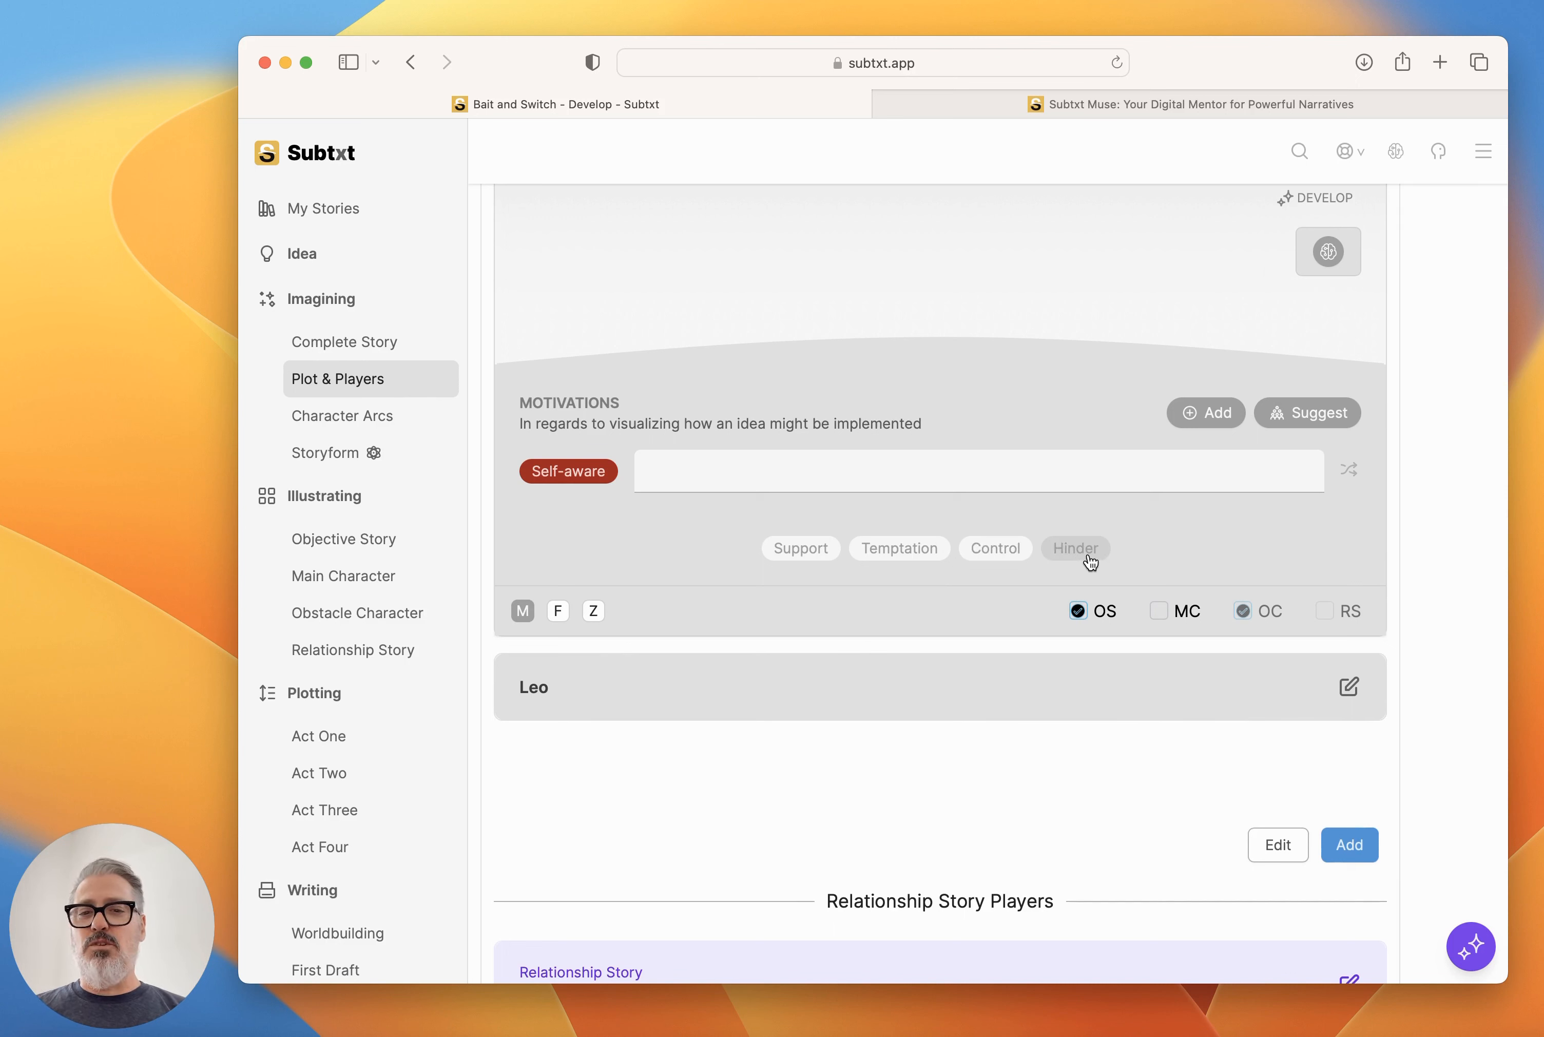
# Ask Muse which other archetypal roles could fit Rupert Quill, given that Max is the Protagonist and Leo is the Antagonist.
pyautogui.click(1471, 946)
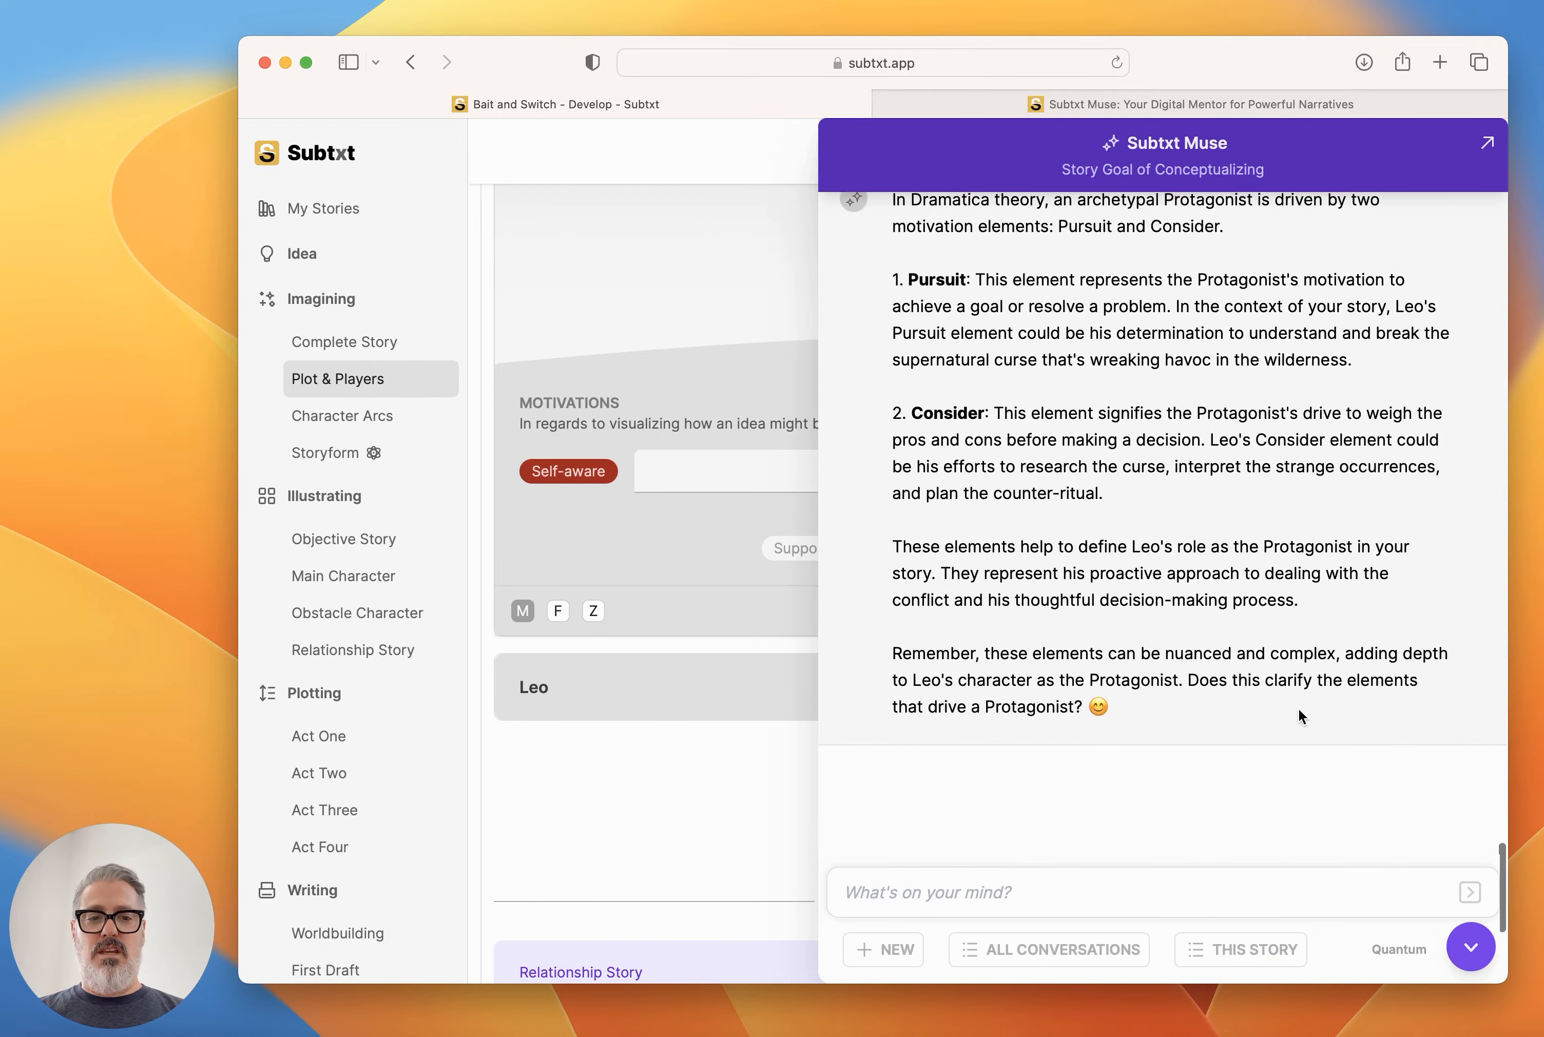
pyautogui.click(1150, 902)
pyautogui.write('ok. ')
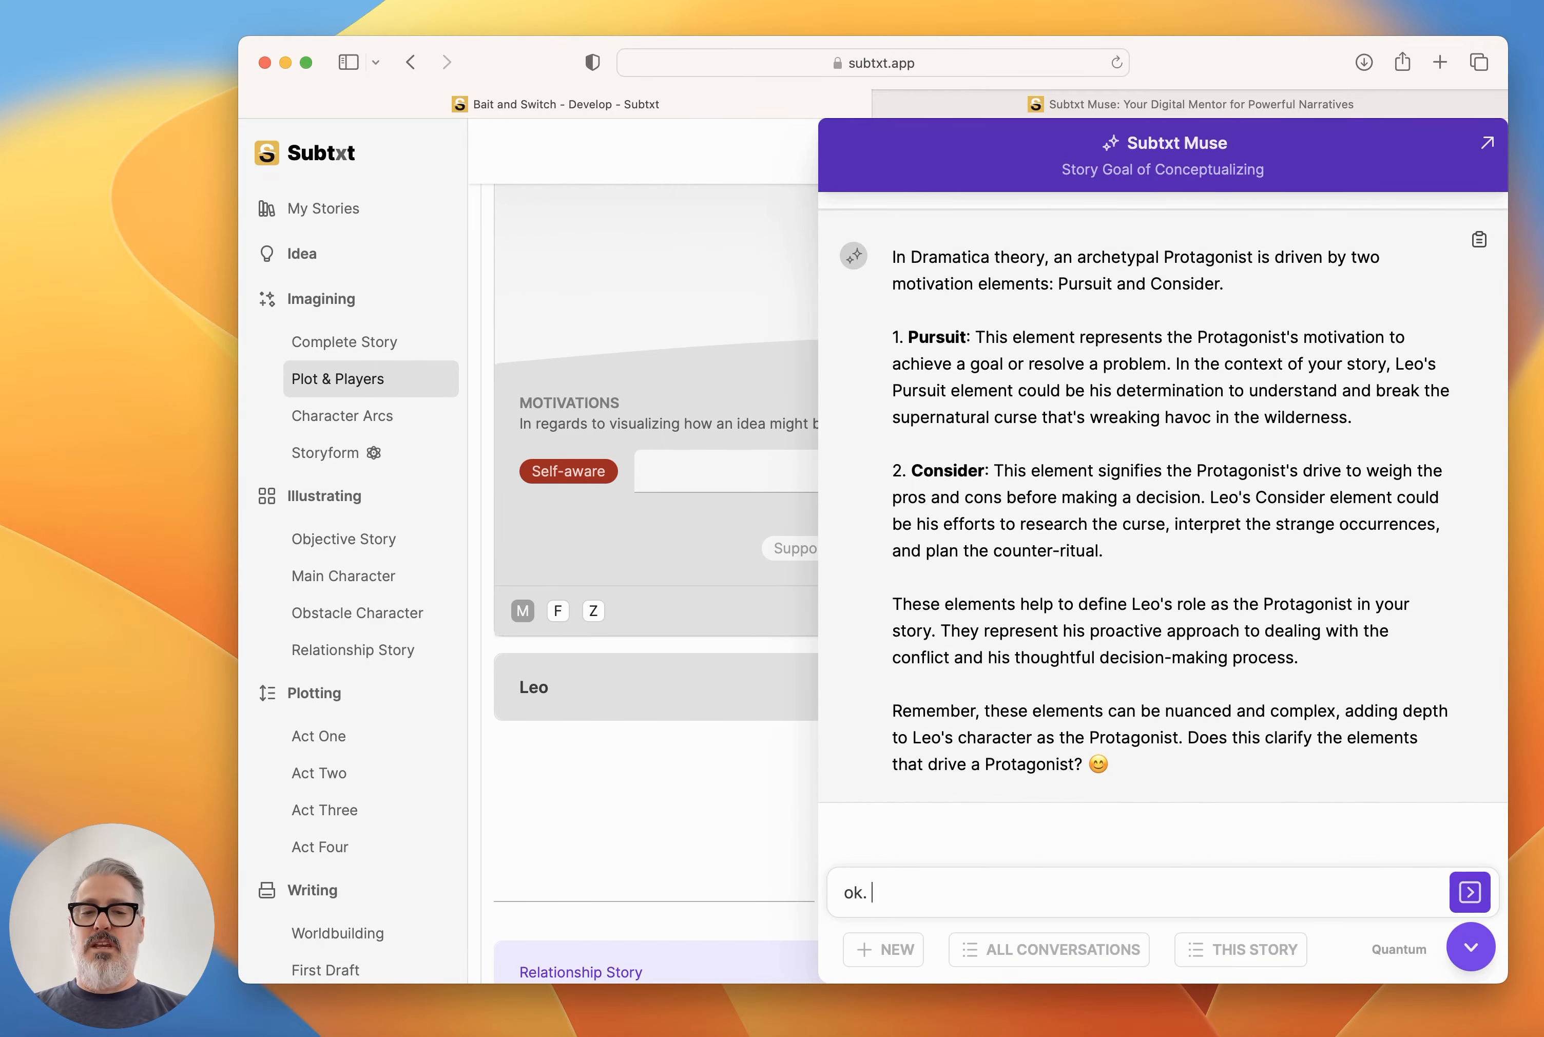
pyautogui.write("I'm trying to figure out which ")
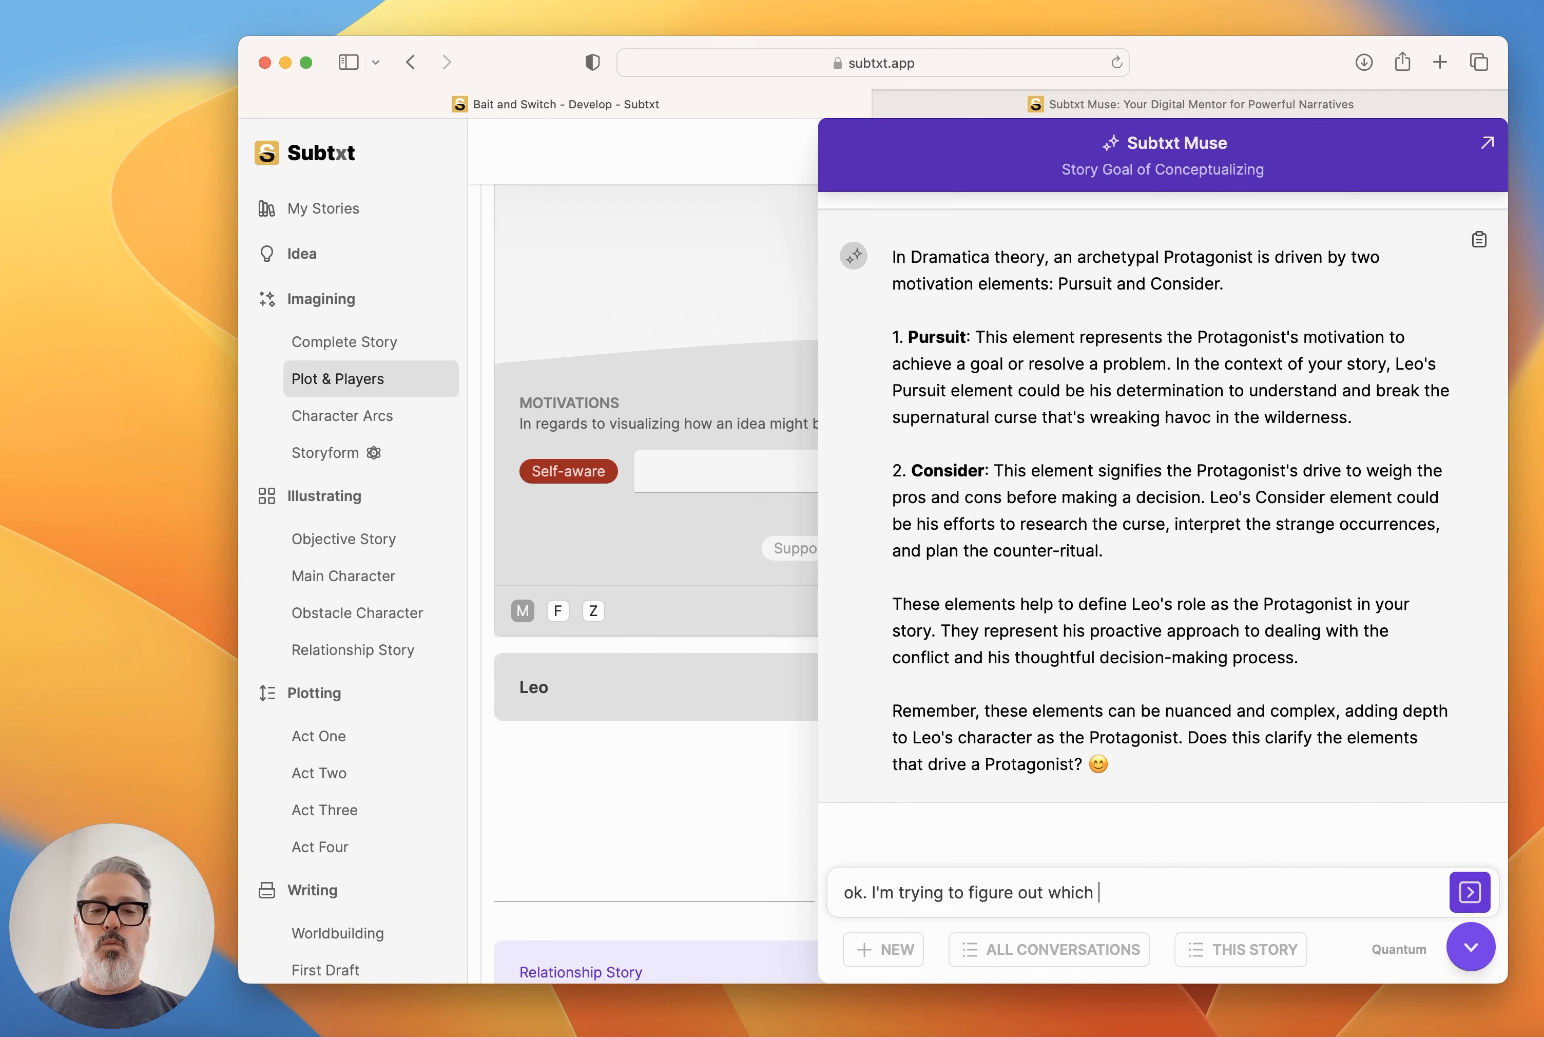
pyautogui.write('of the archetypal ')
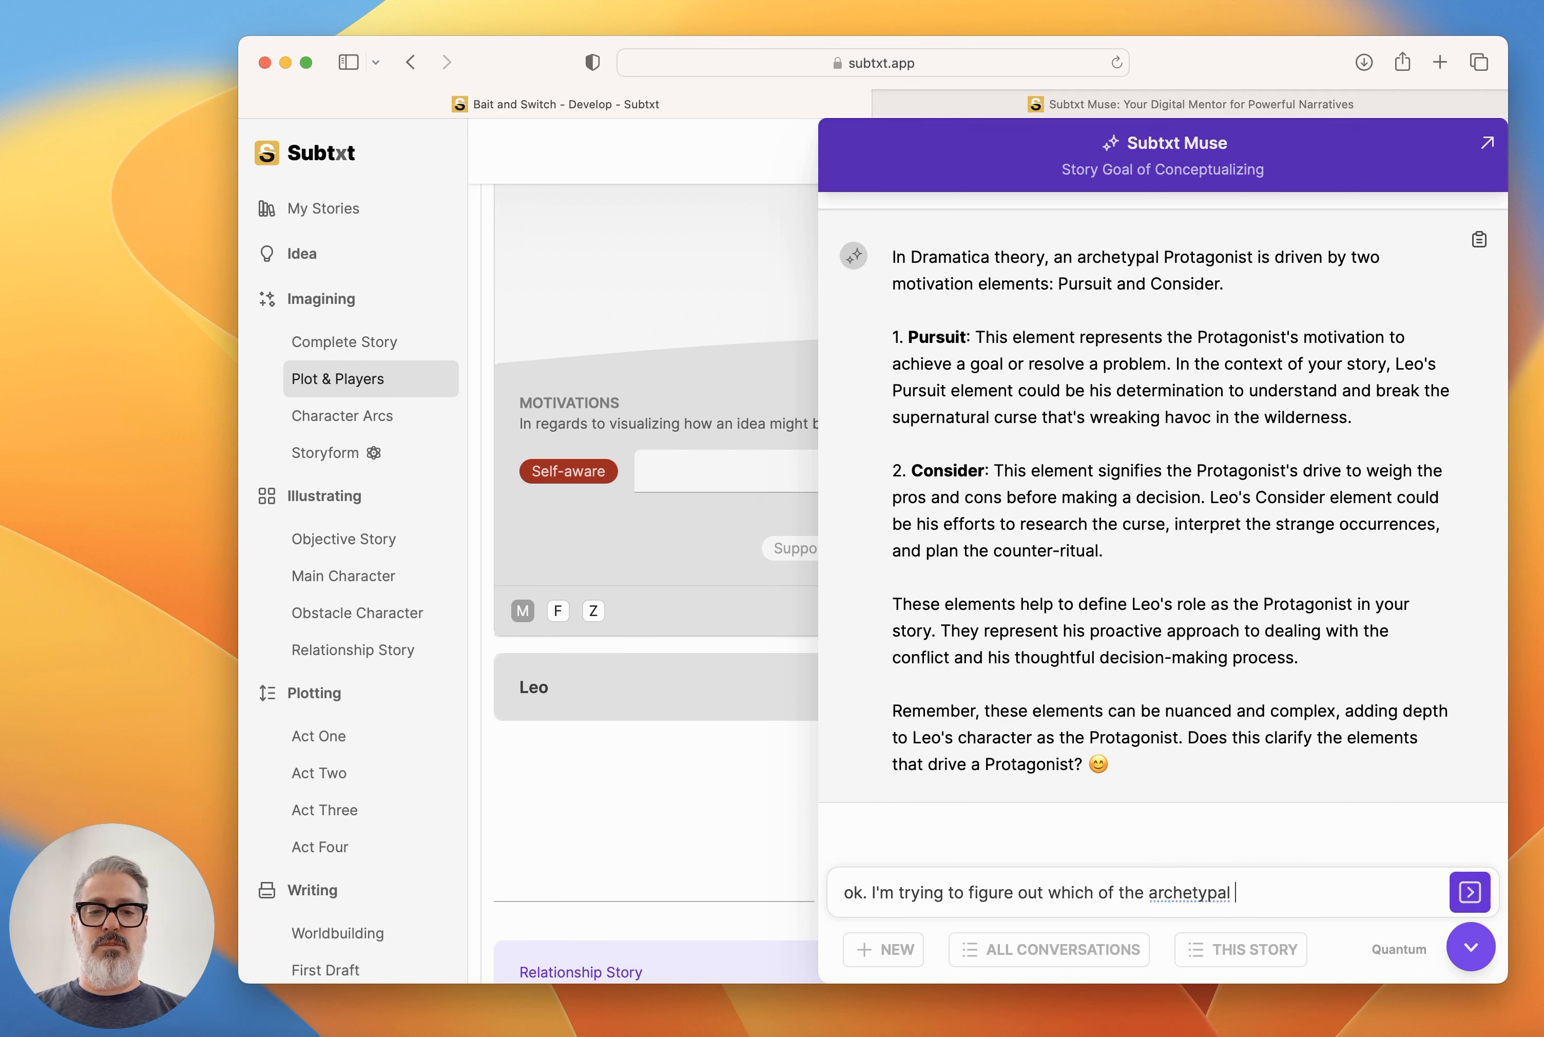
pyautogui.write('characters Ruper')
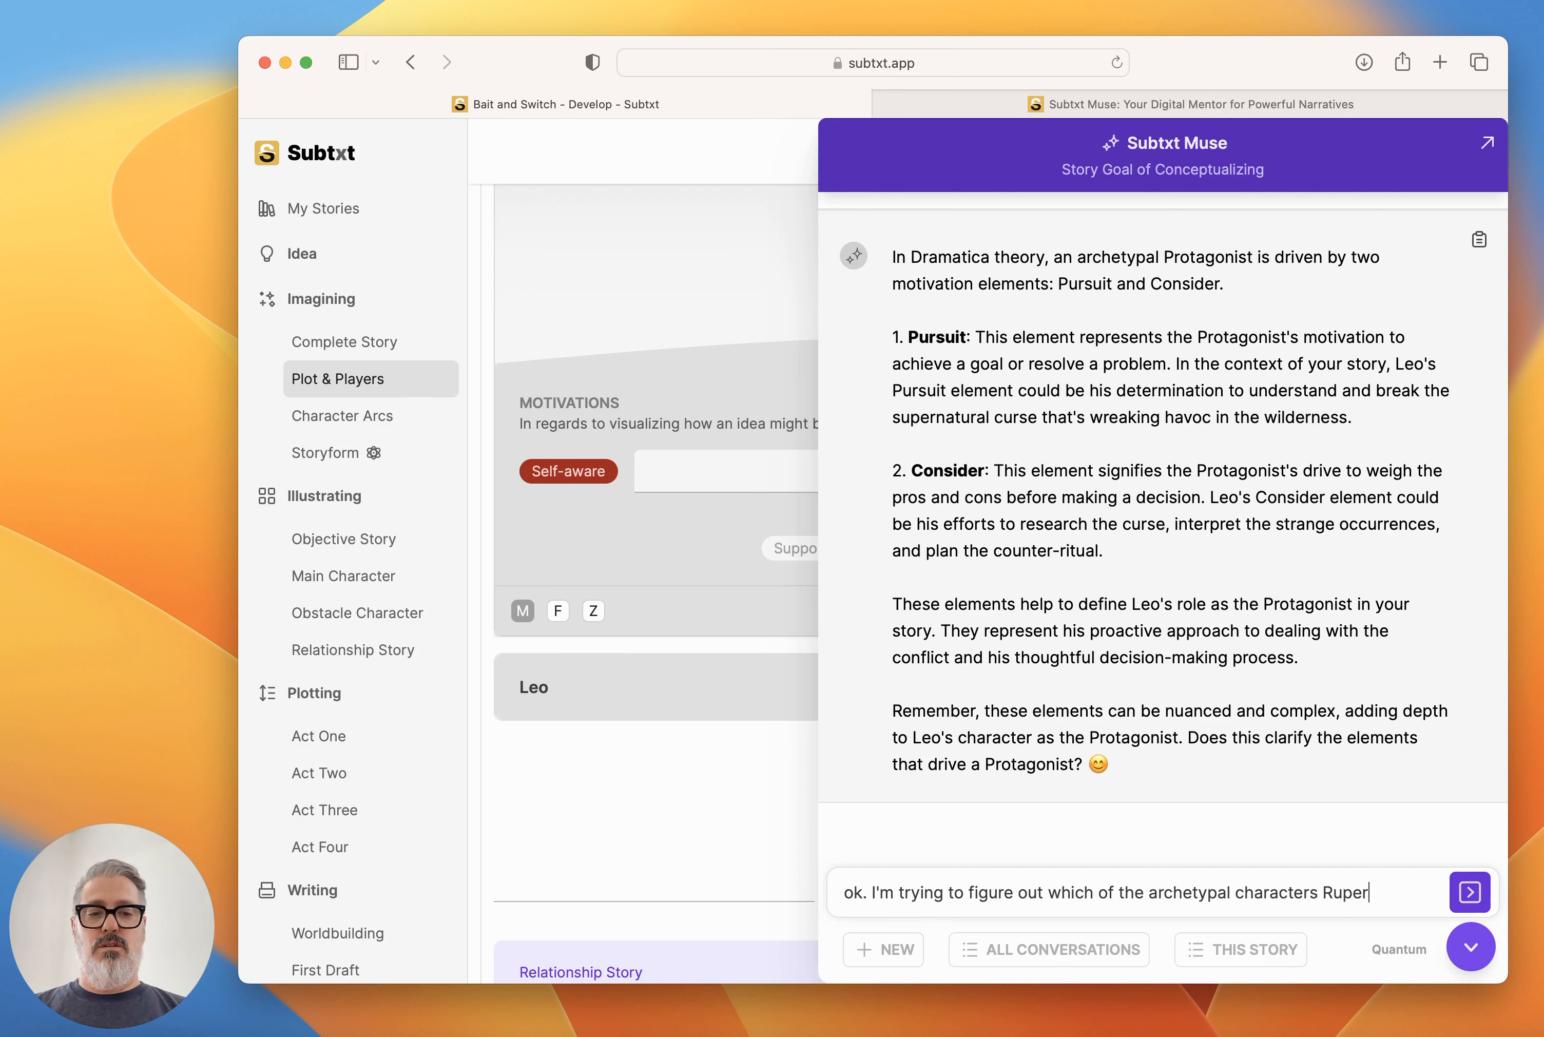
pyautogui.write('t Quill would be ')
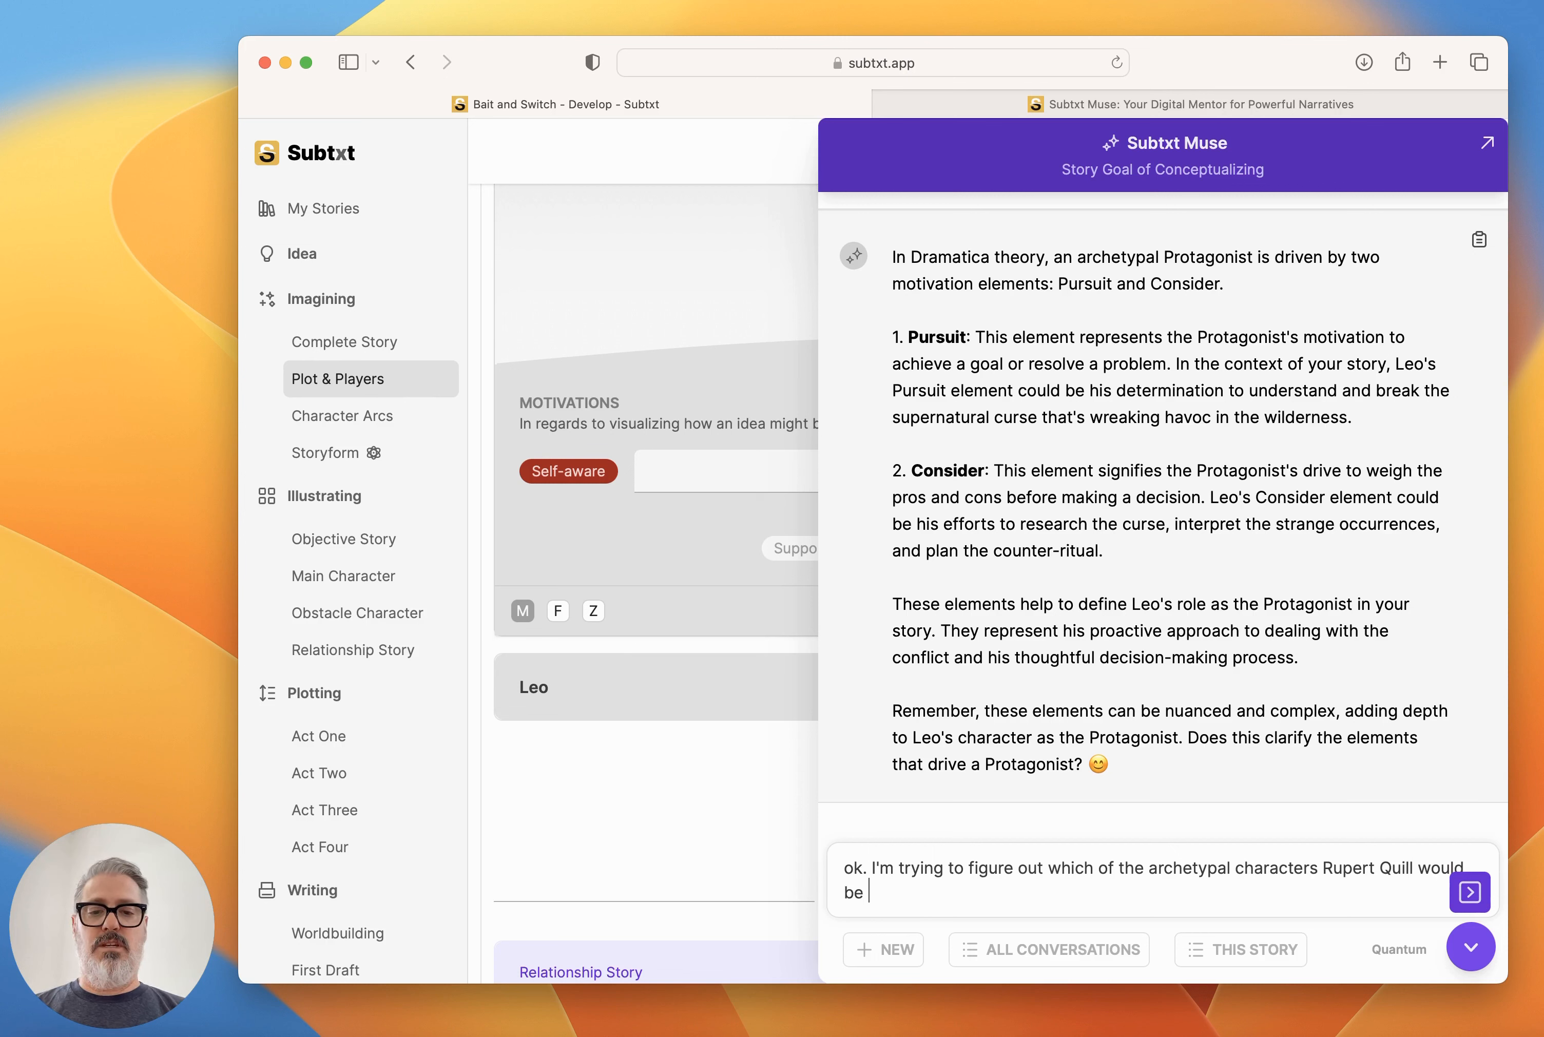
pyautogui.write('since Max is')
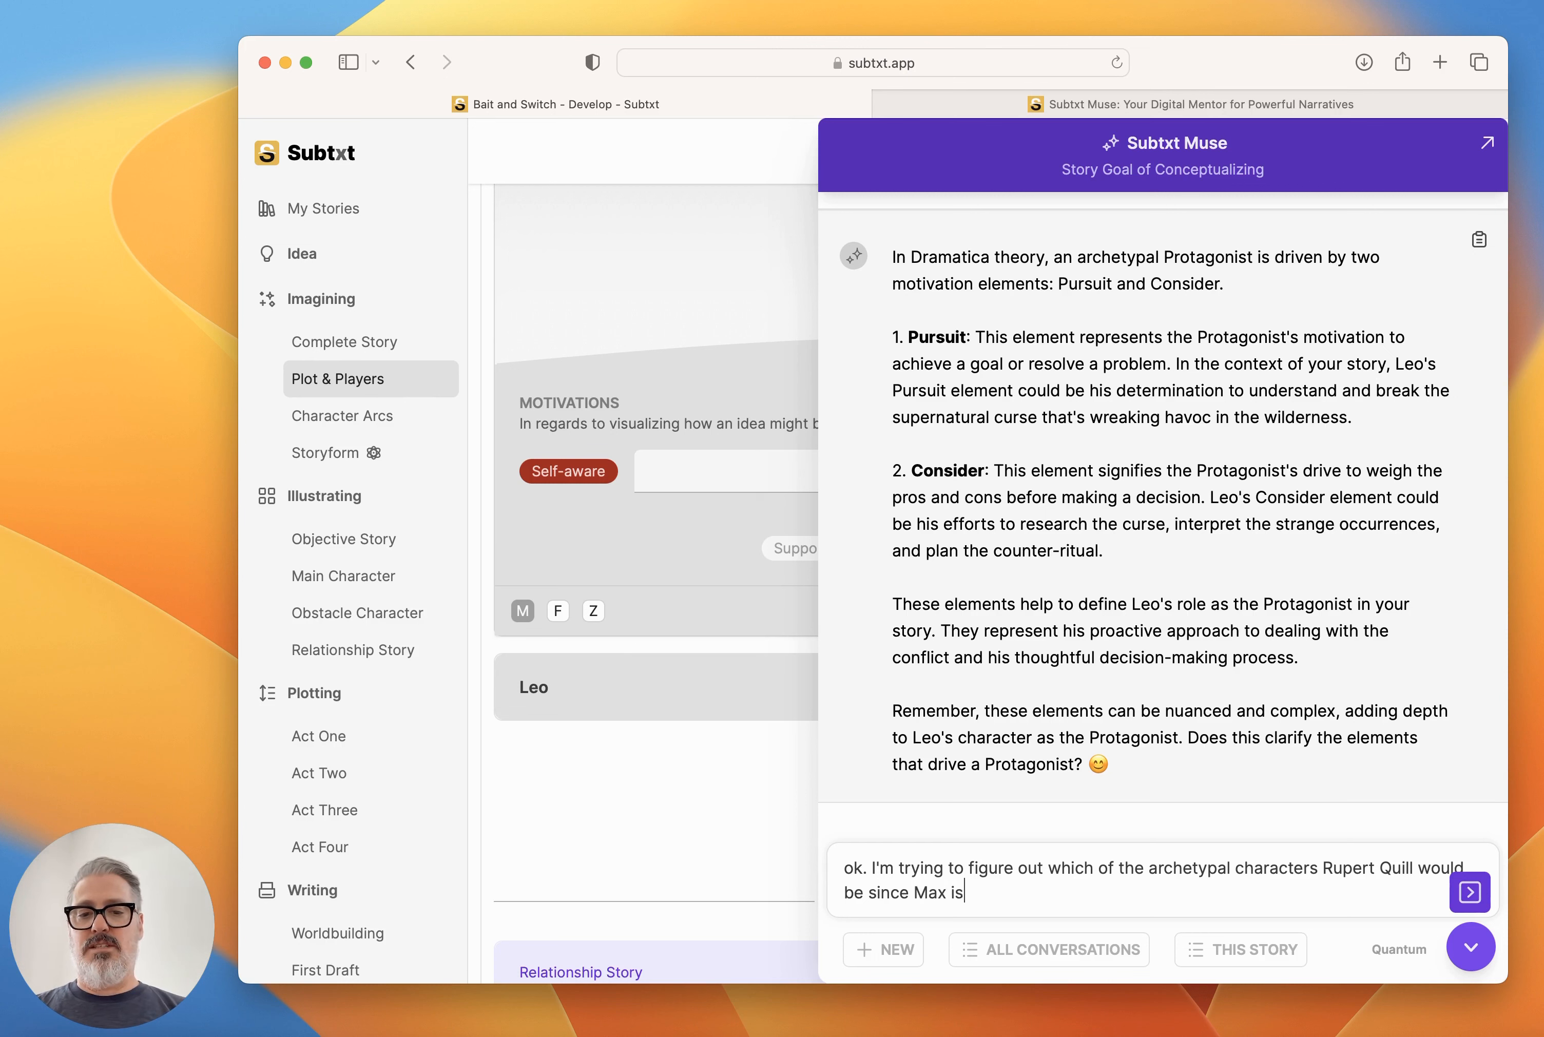
pyautogui.write(' the prtoa')
pyautogui.press('BackSpace')
pyautogui.press('BackSpace')
pyautogui.press('BackSpace')
pyautogui.press('BackSpace')
pyautogui.press('BackSpace')
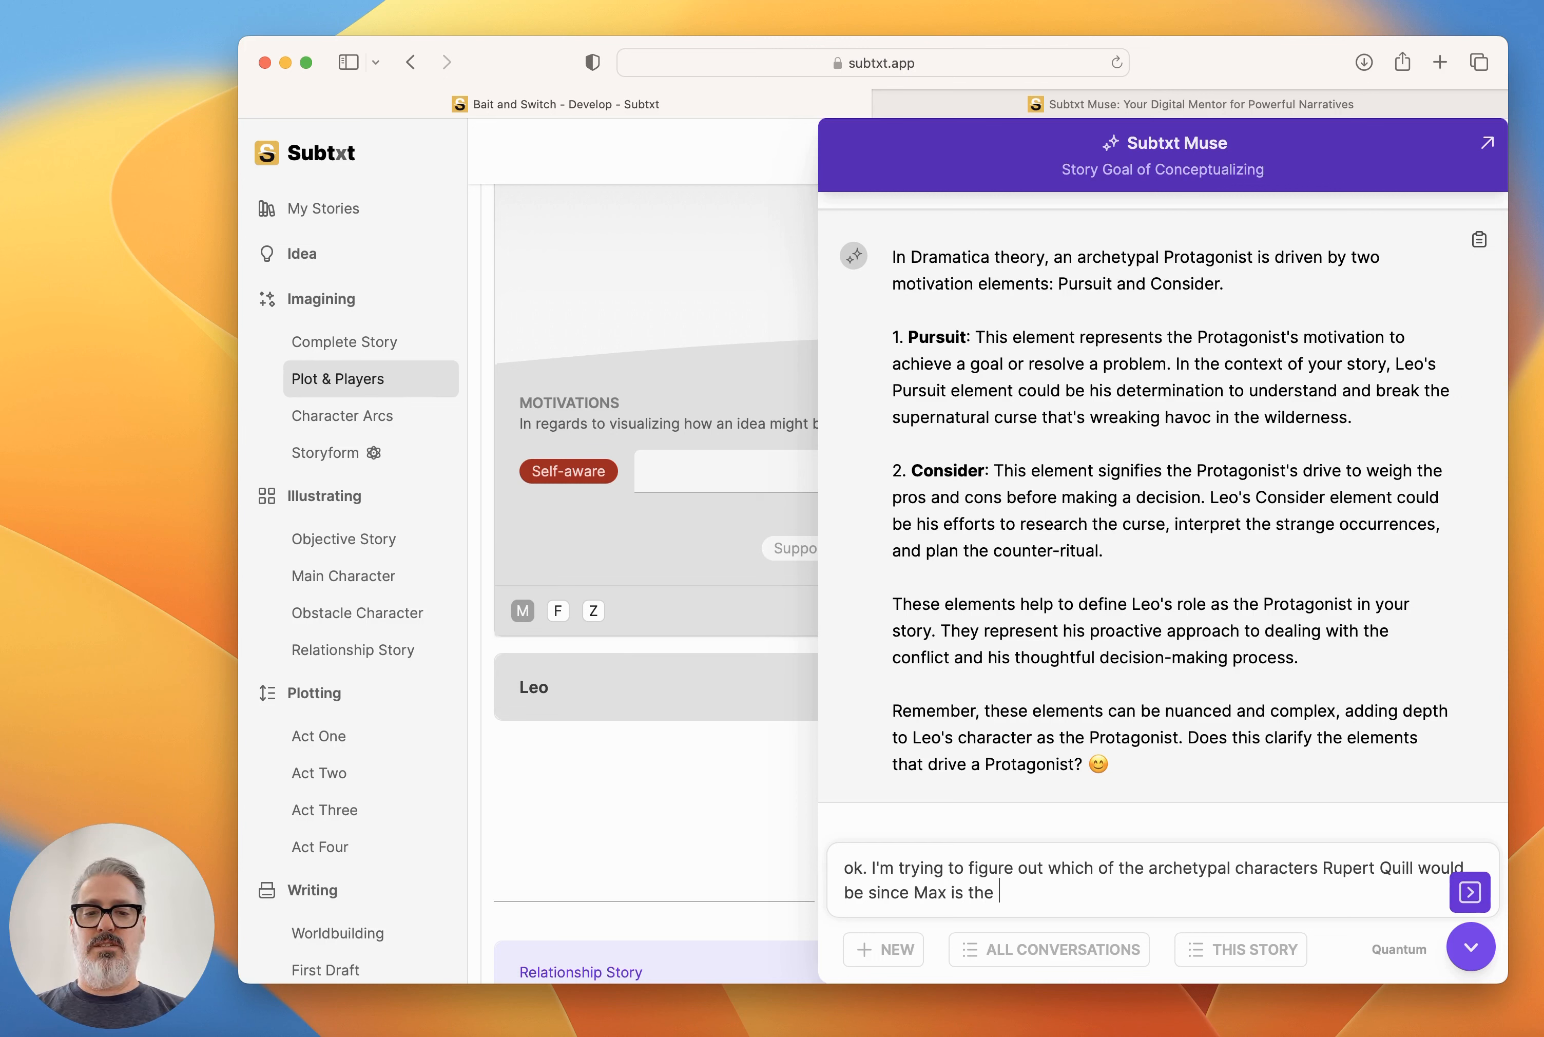
pyautogui.write('Protagonist and')
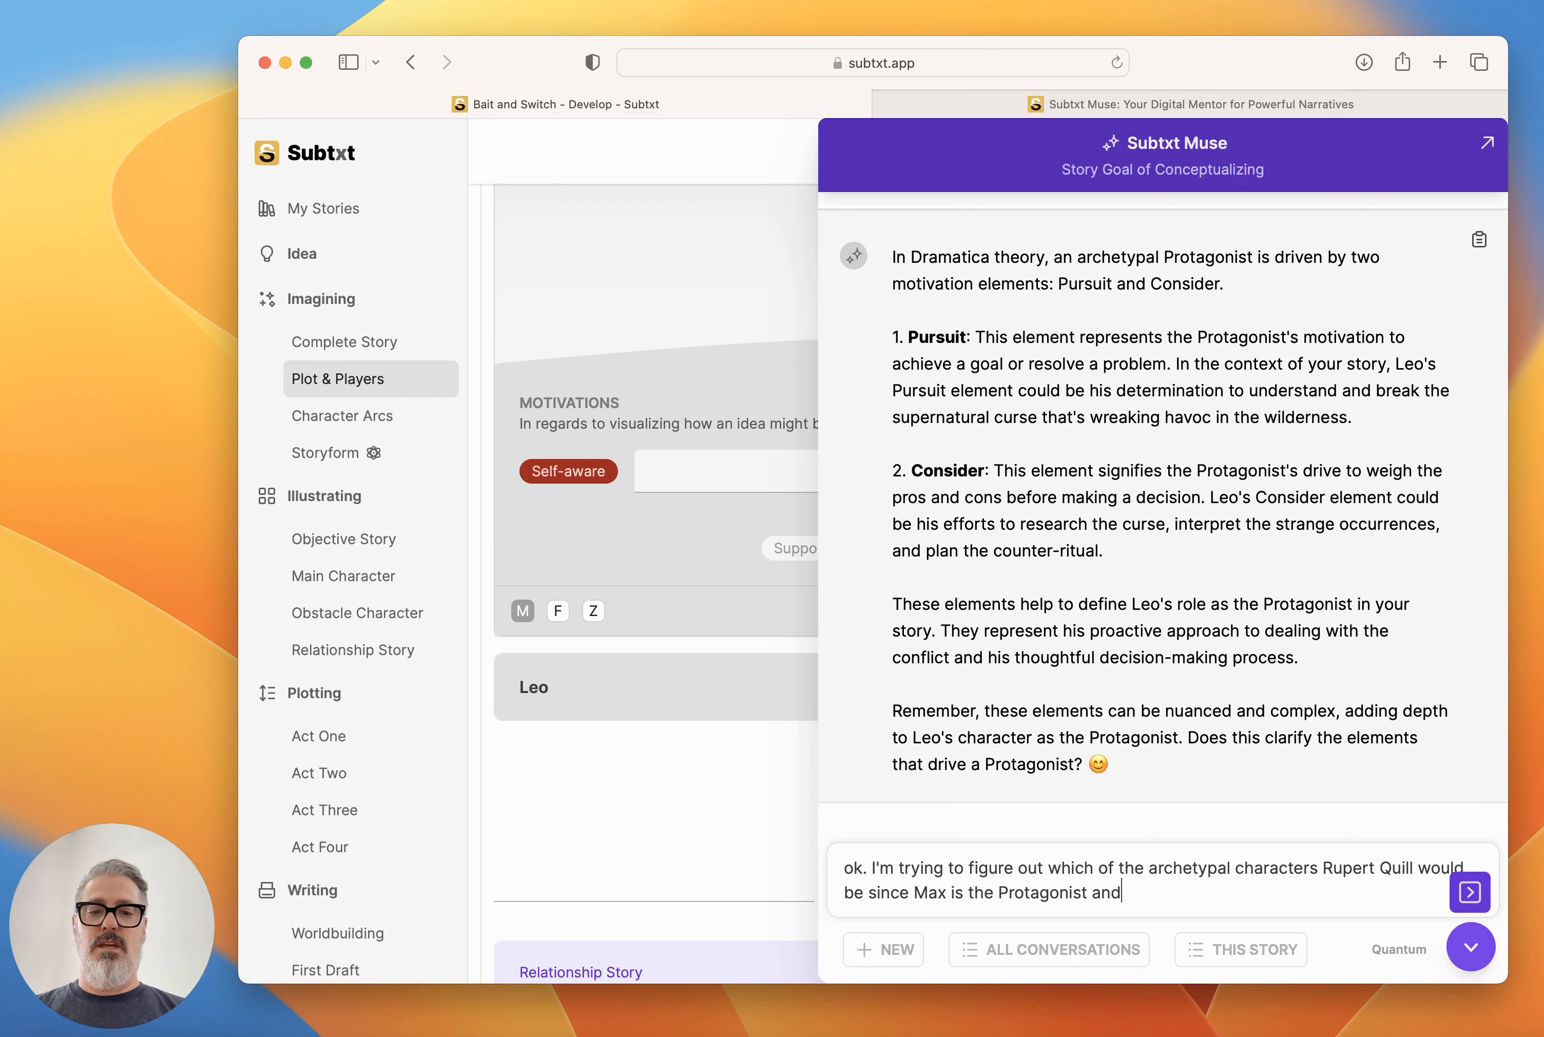
pyautogui.write(' Leo is the Anta')
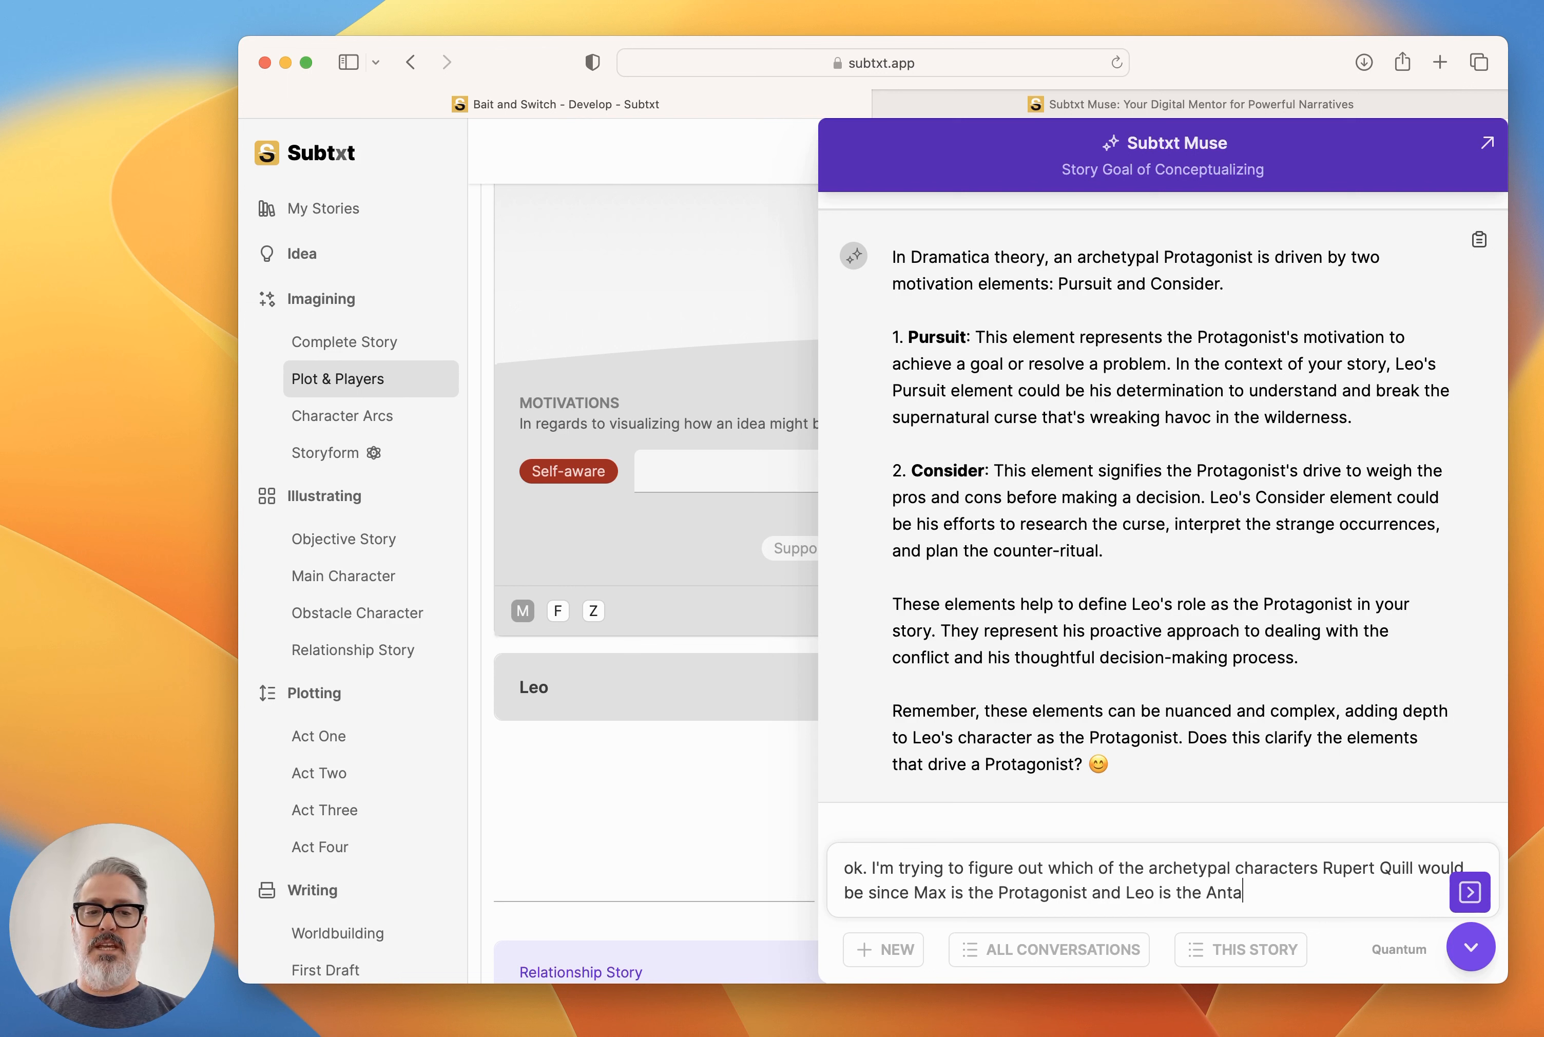
pyautogui.write('gonist. What ar')
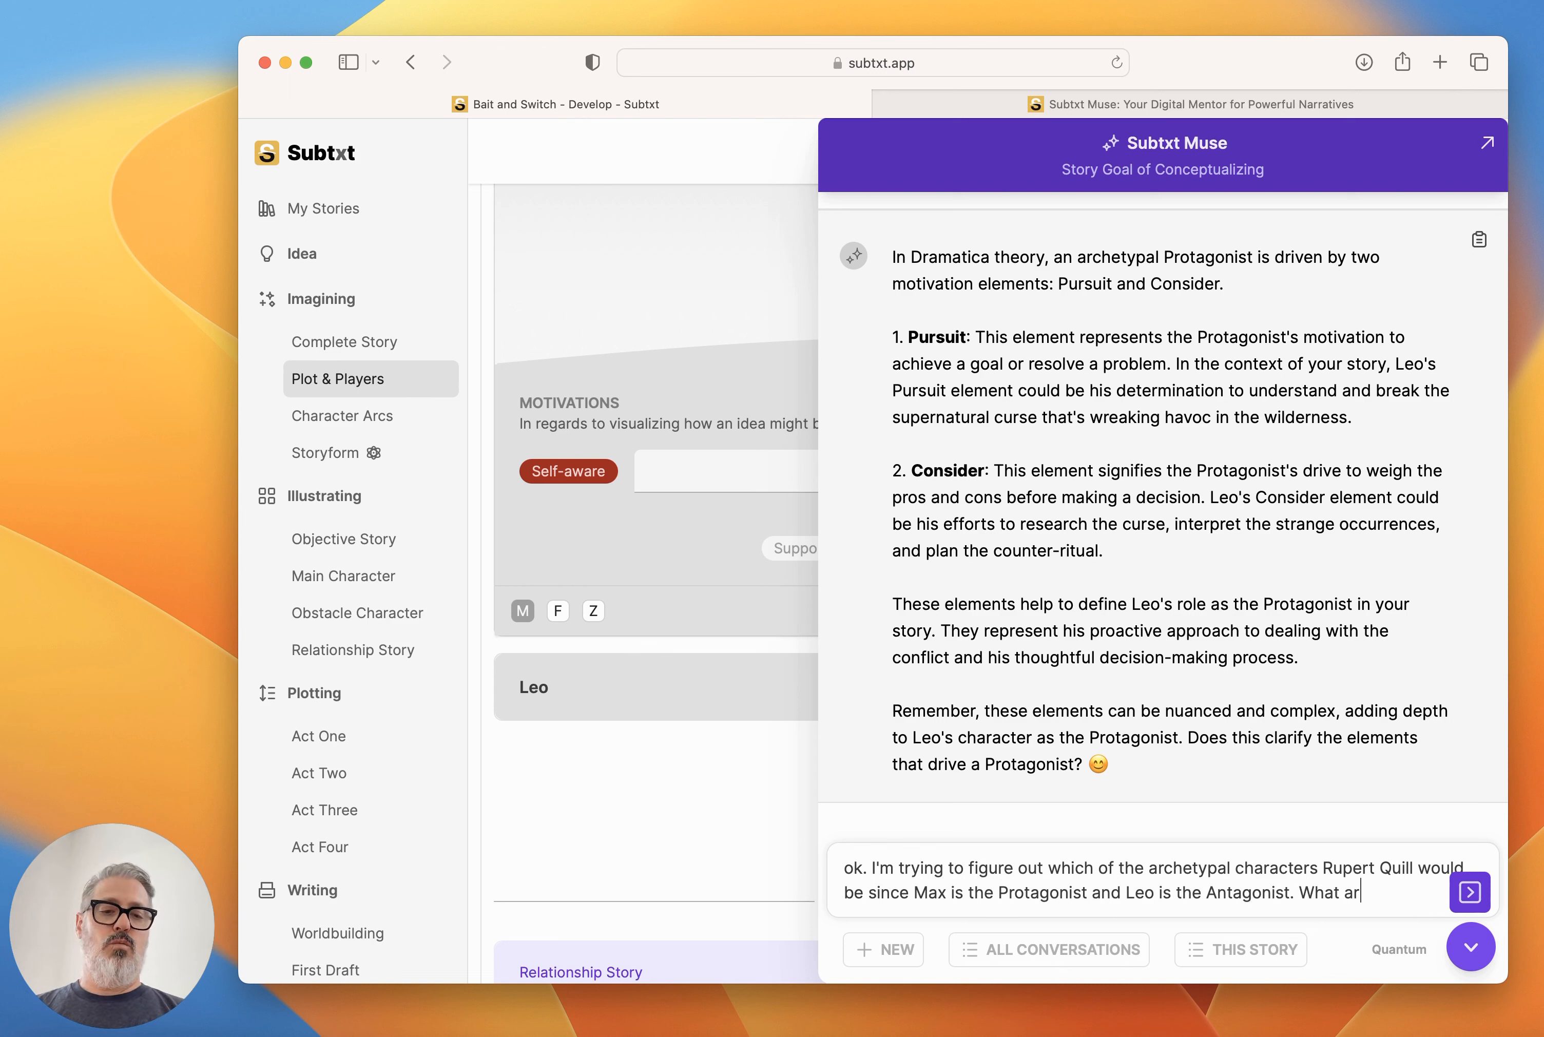
pyautogui.write('e my other choices?')
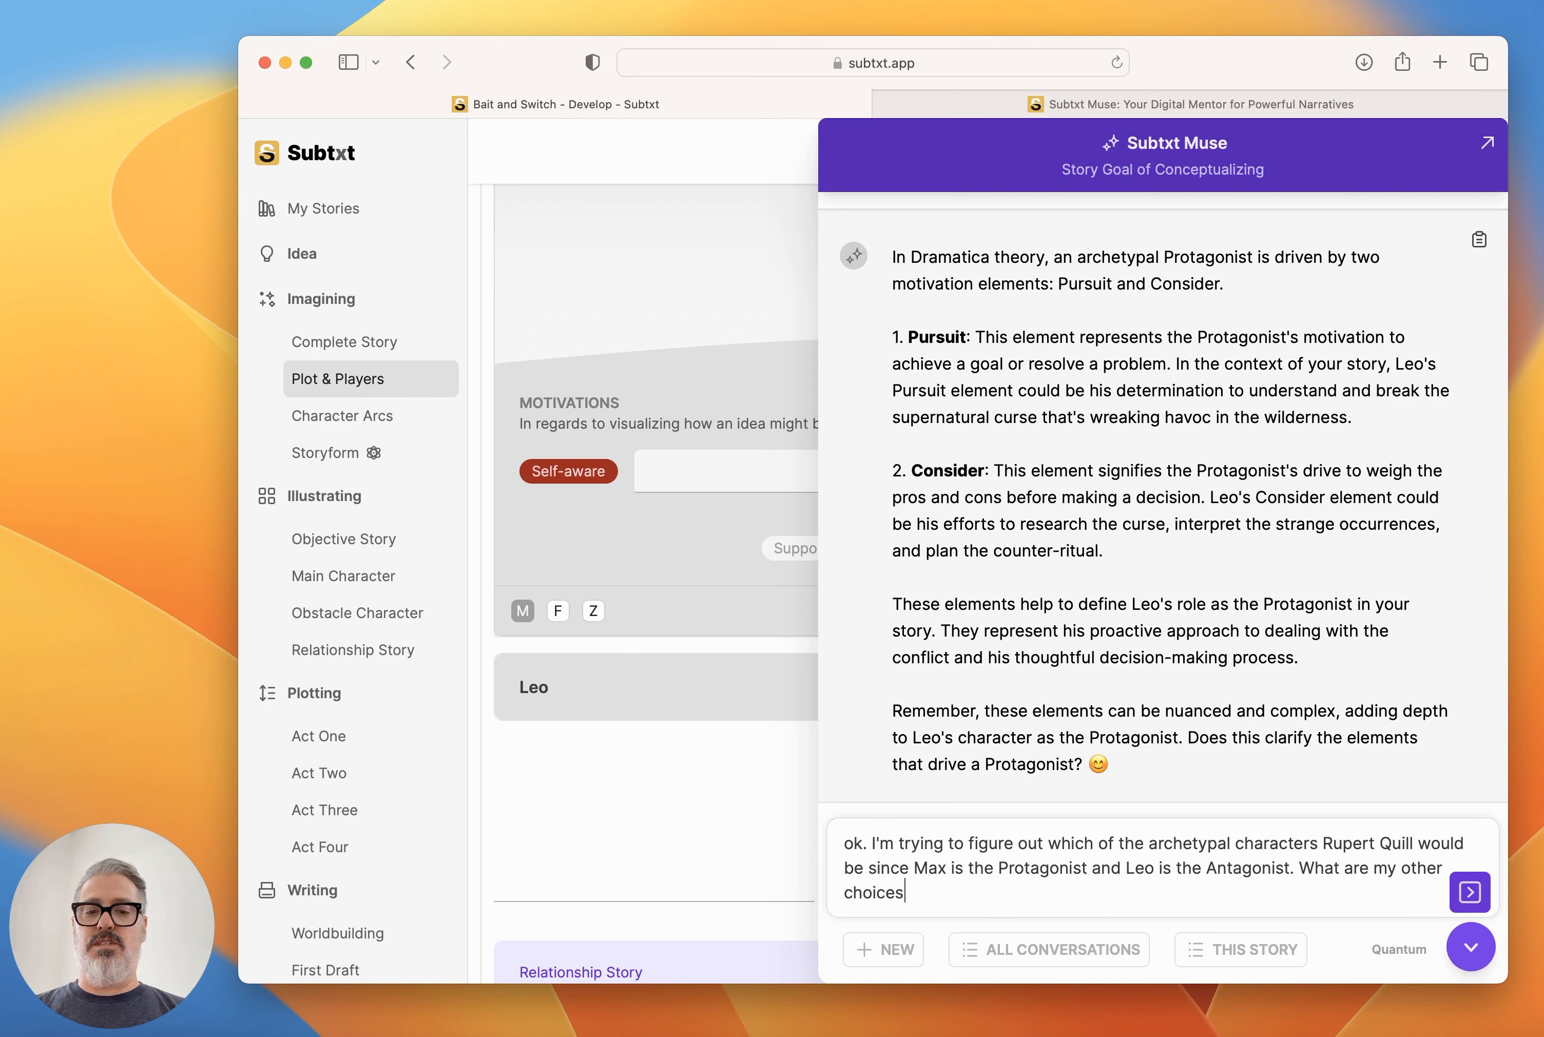
pyautogui.press('Return')
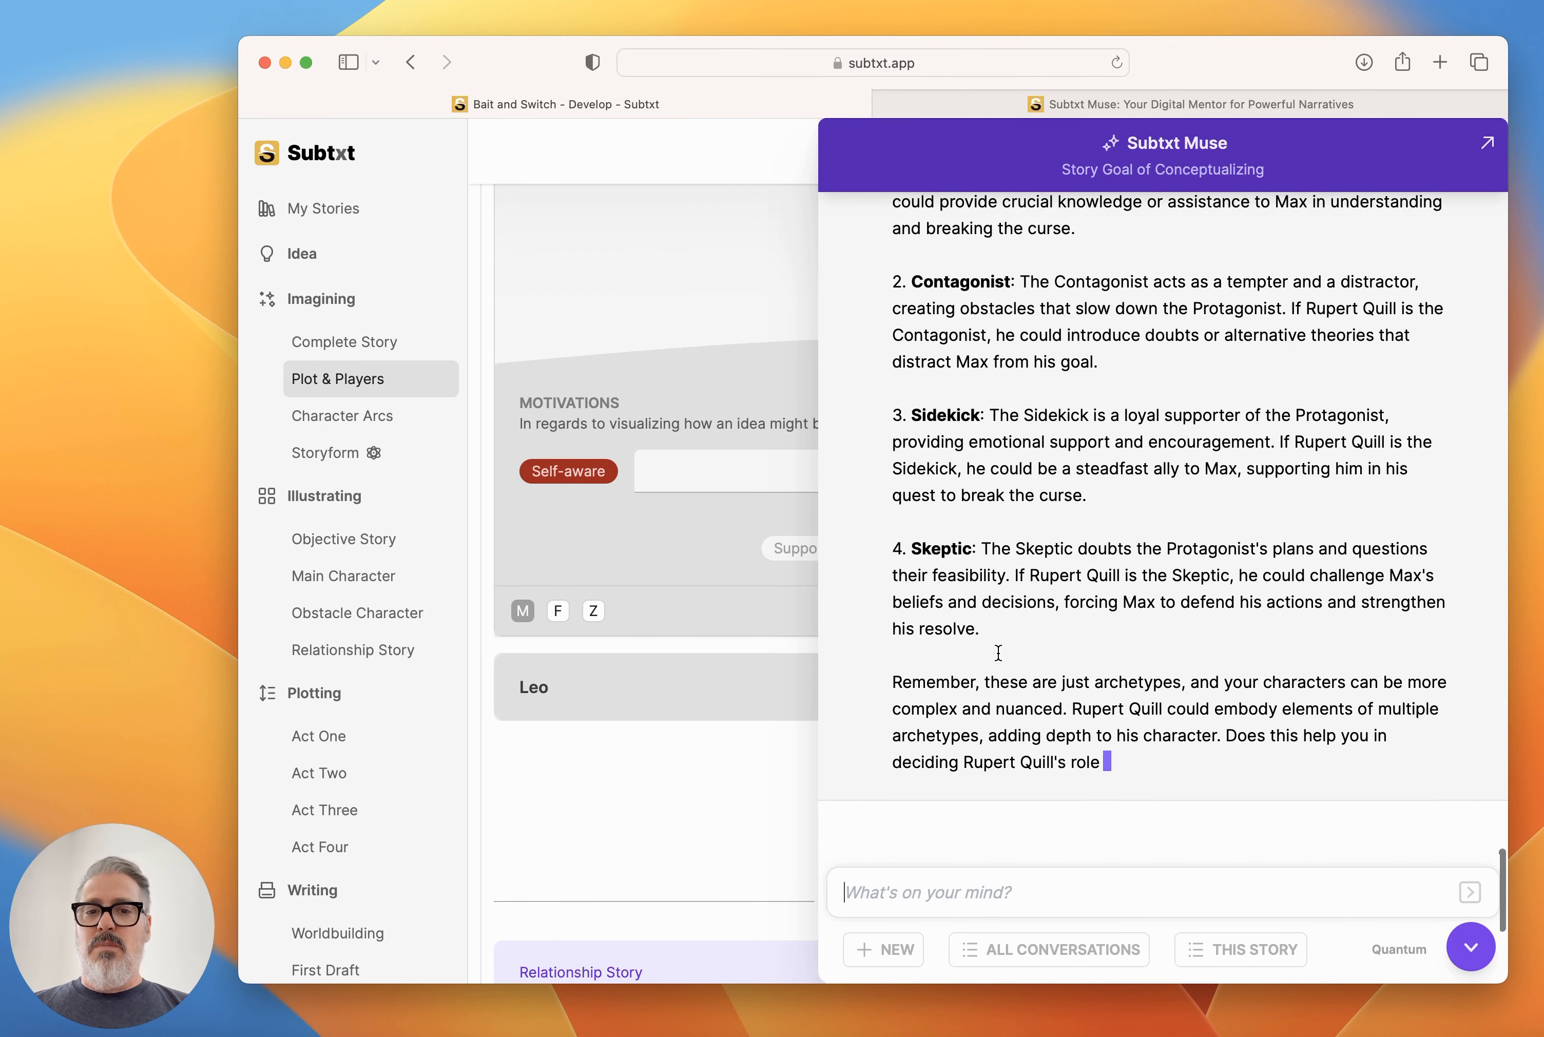
# Review Muse's descriptions of the archetypal roles suggested for Rupert Quill.
pyautogui.scroll(4, 998, 652)
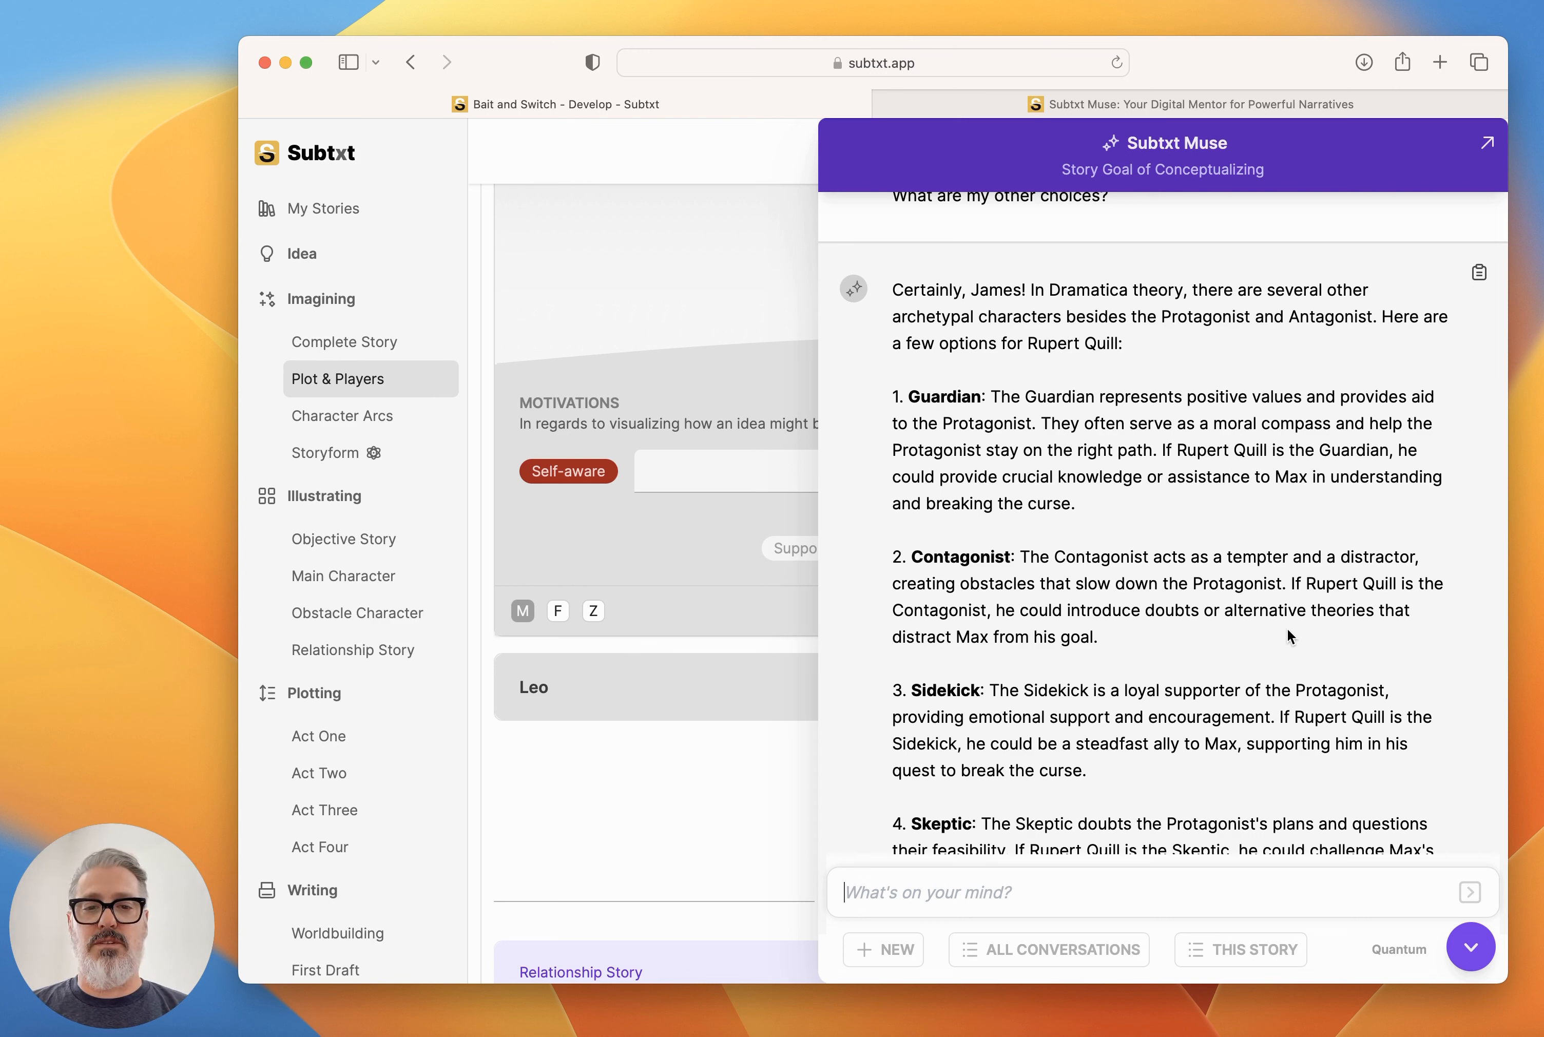
pyautogui.scroll(-2, 1122, 591)
pyautogui.scroll(-5, 1122, 591)
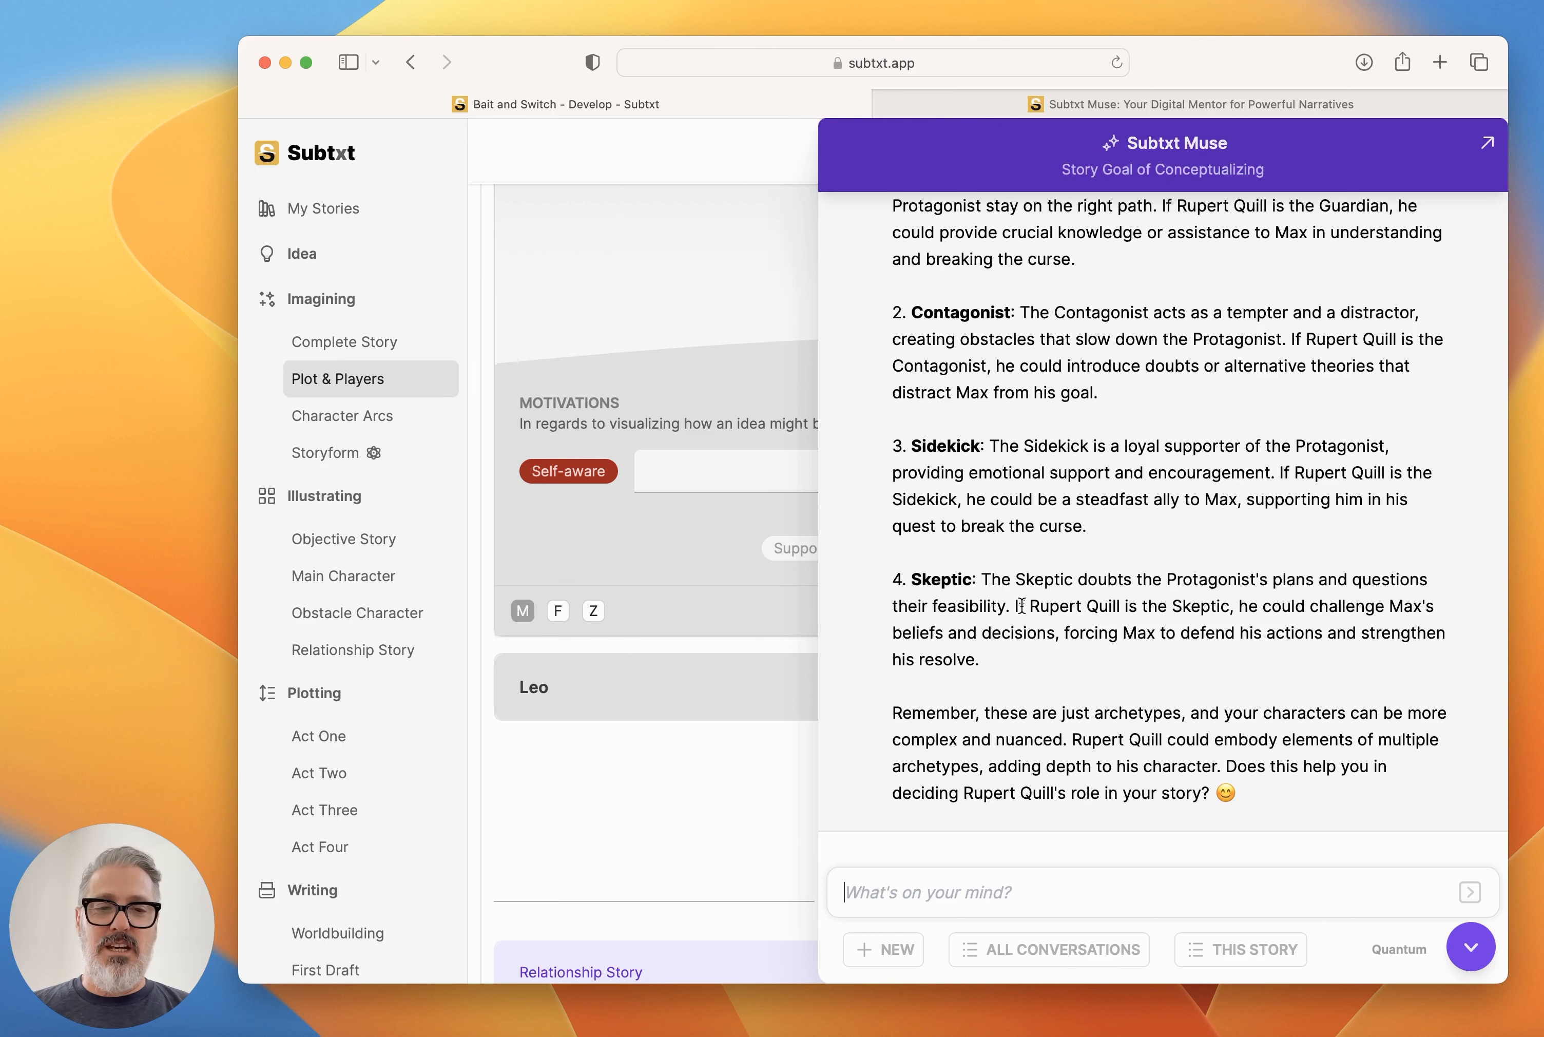
pyautogui.scroll(-1, 1021, 606)
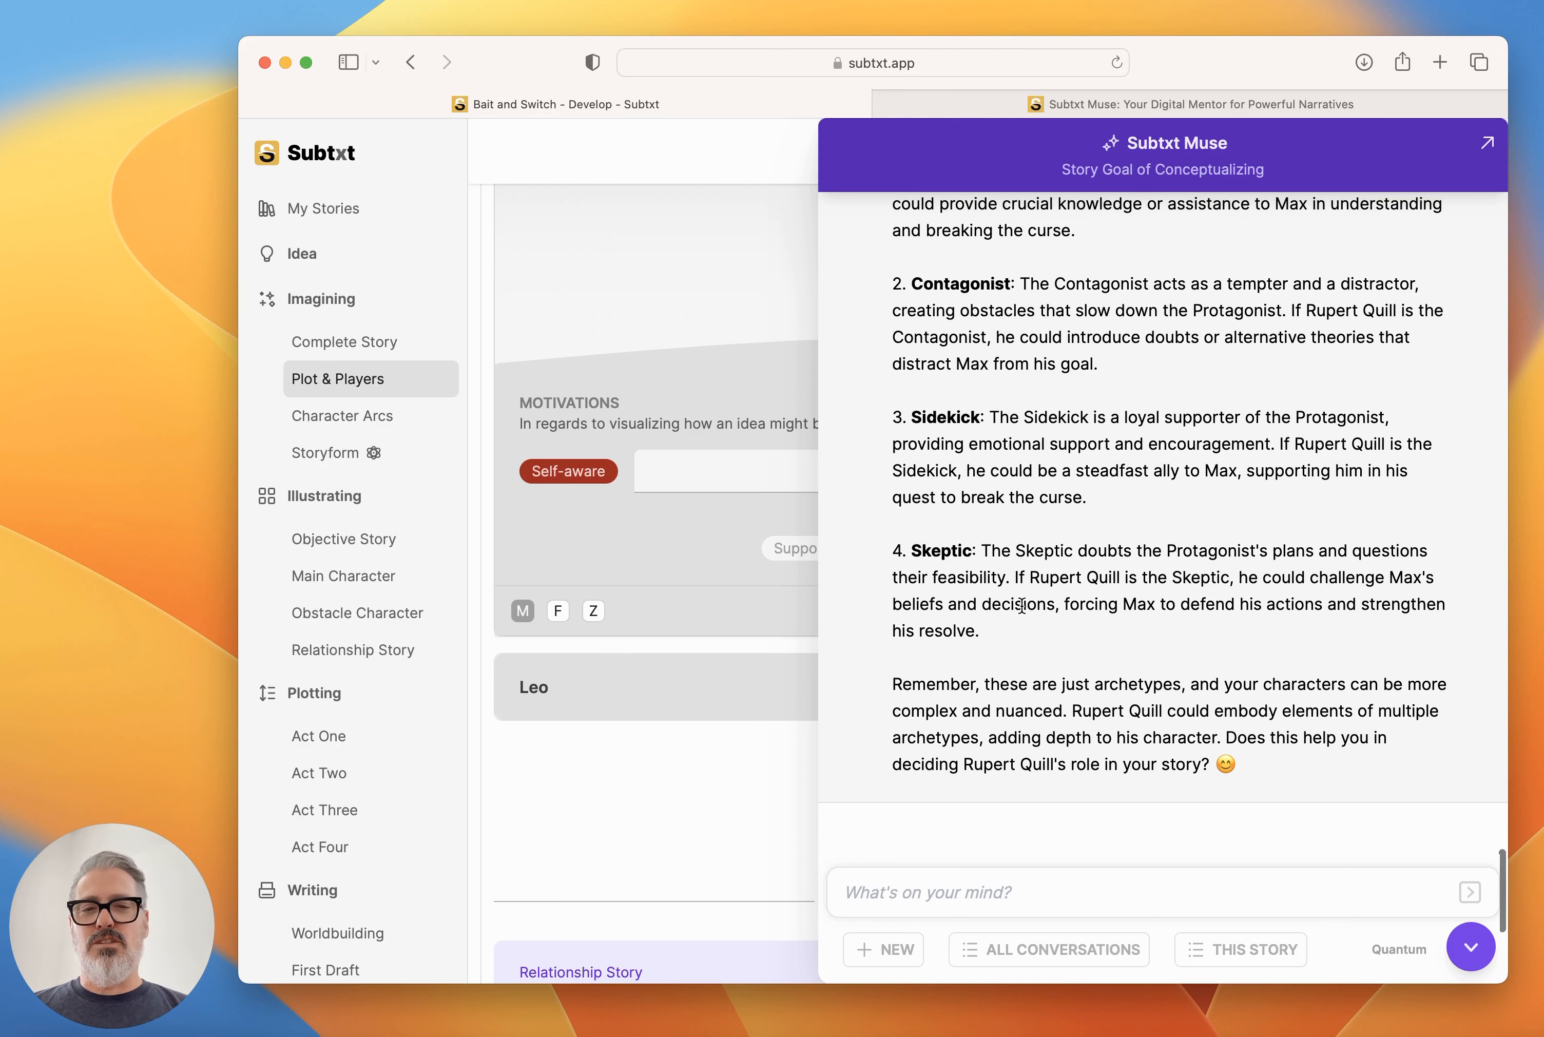
pyautogui.scroll(5, 1023, 608)
pyautogui.scroll(1, 1023, 609)
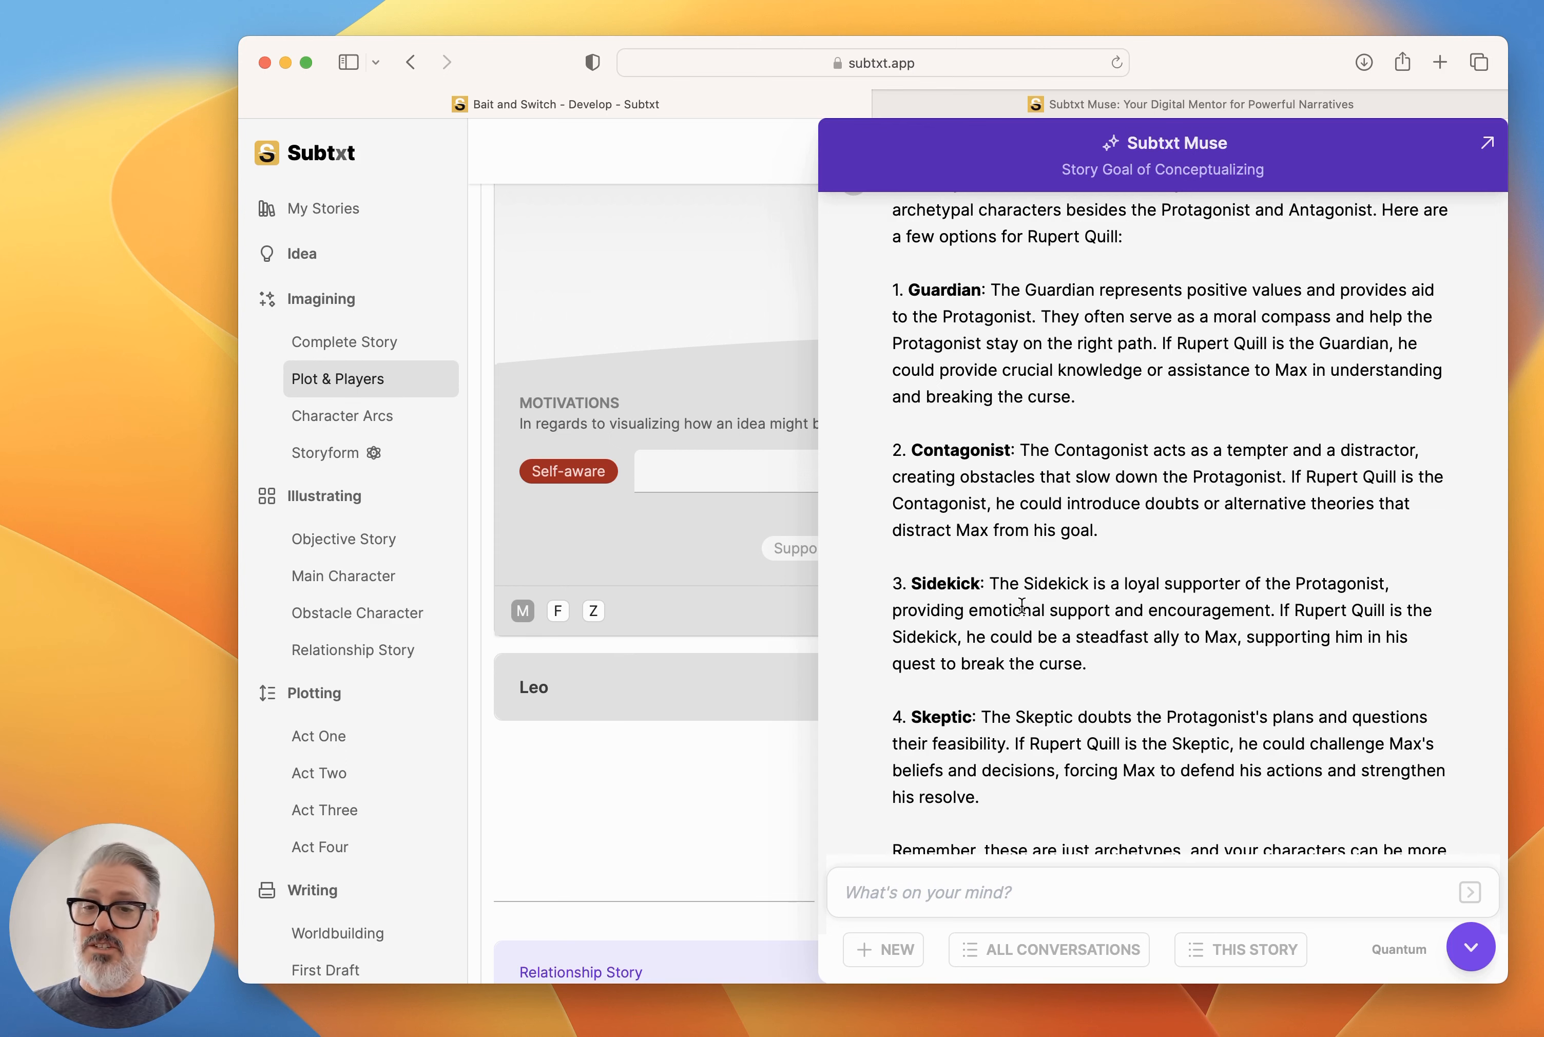
pyautogui.scroll(-5, 1021, 606)
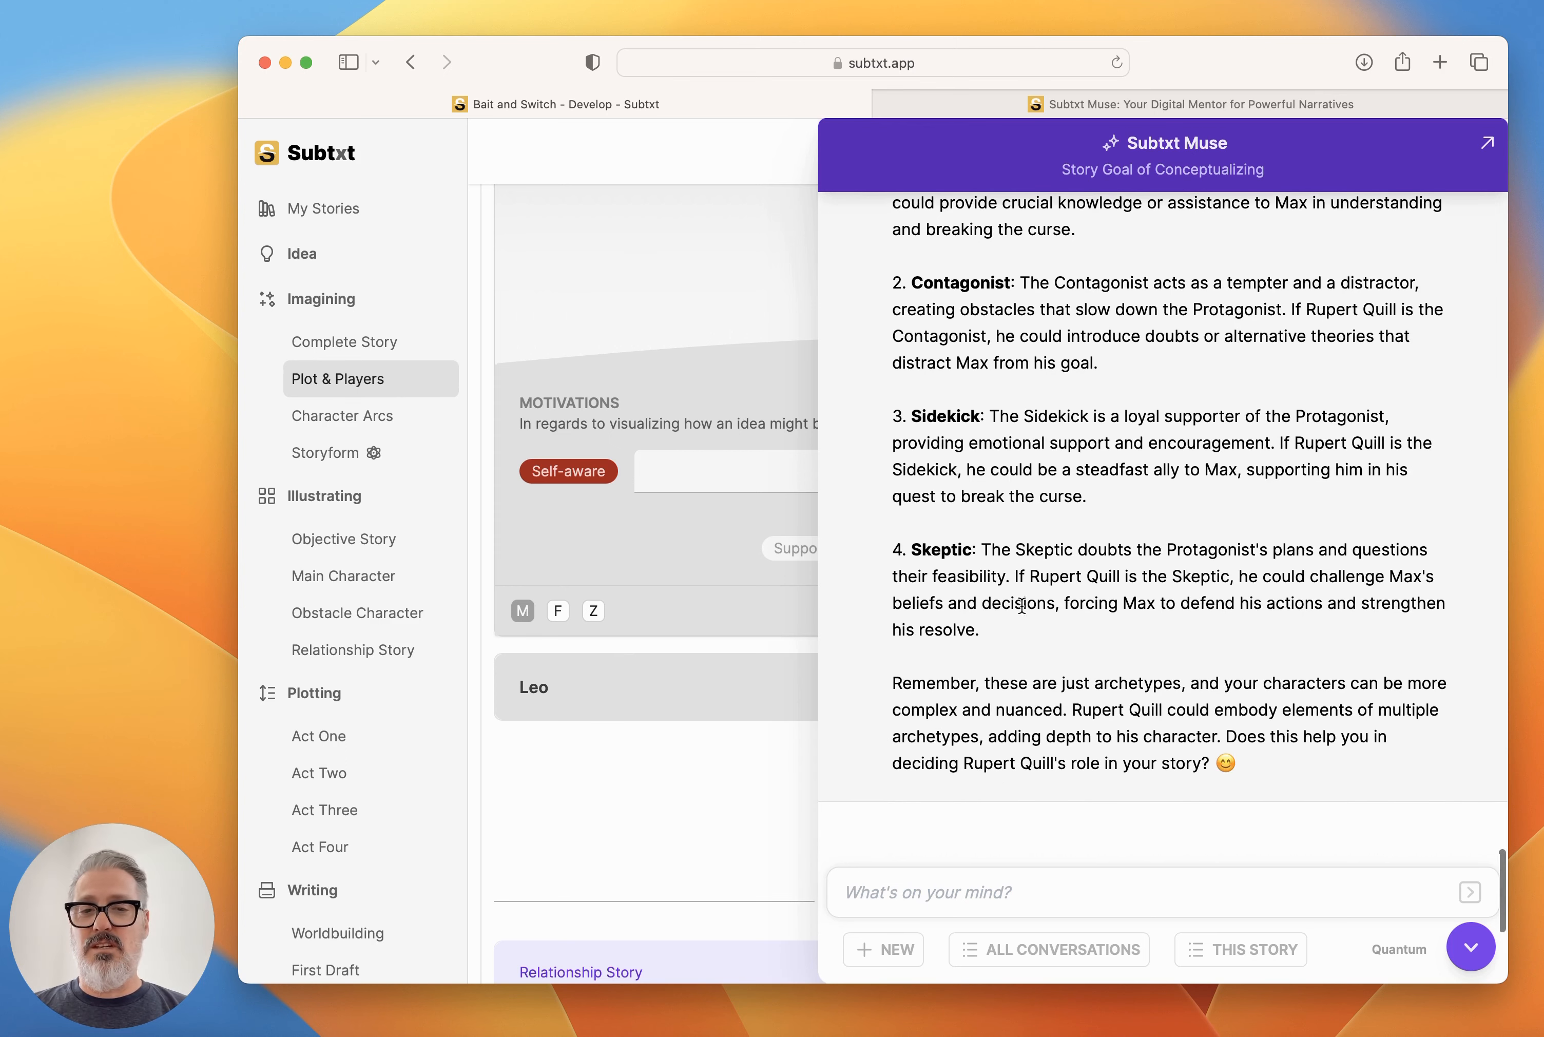
pyautogui.scroll(7, 1022, 606)
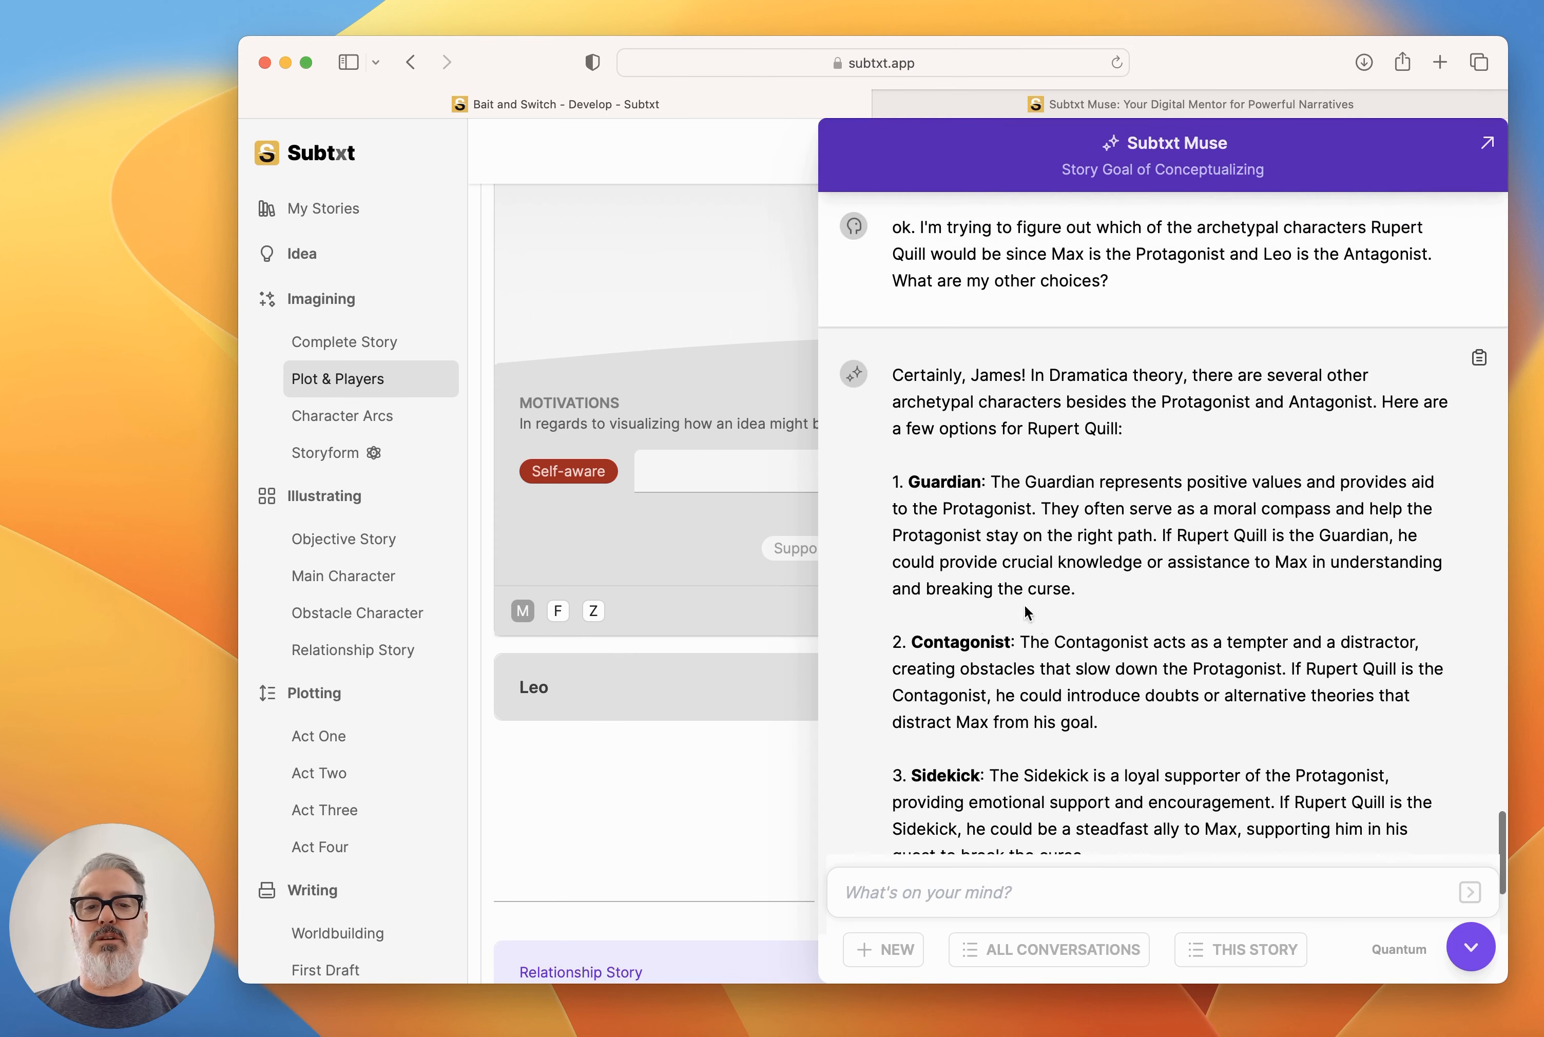
pyautogui.scroll(-5, 1090, 674)
pyautogui.scroll(-4, 1090, 673)
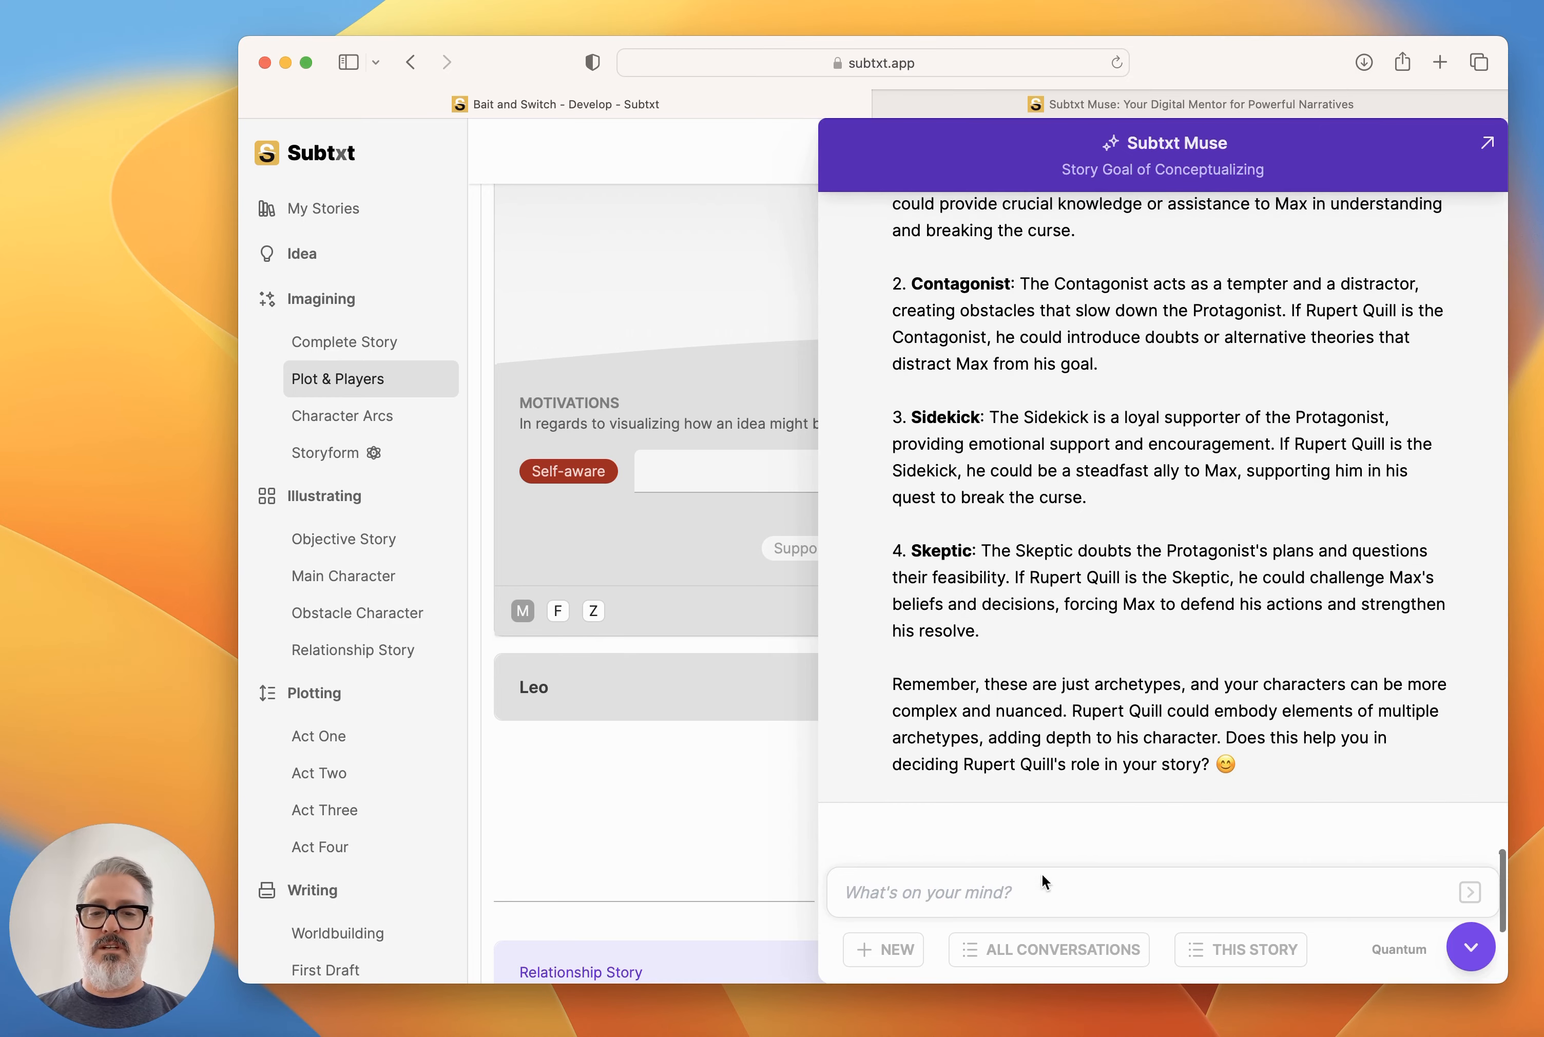
# Tell Muse to make Quill the Contagonist and ask what his two driving elements would be.
pyautogui.click(1056, 884)
pyautogui.write("let's mak")
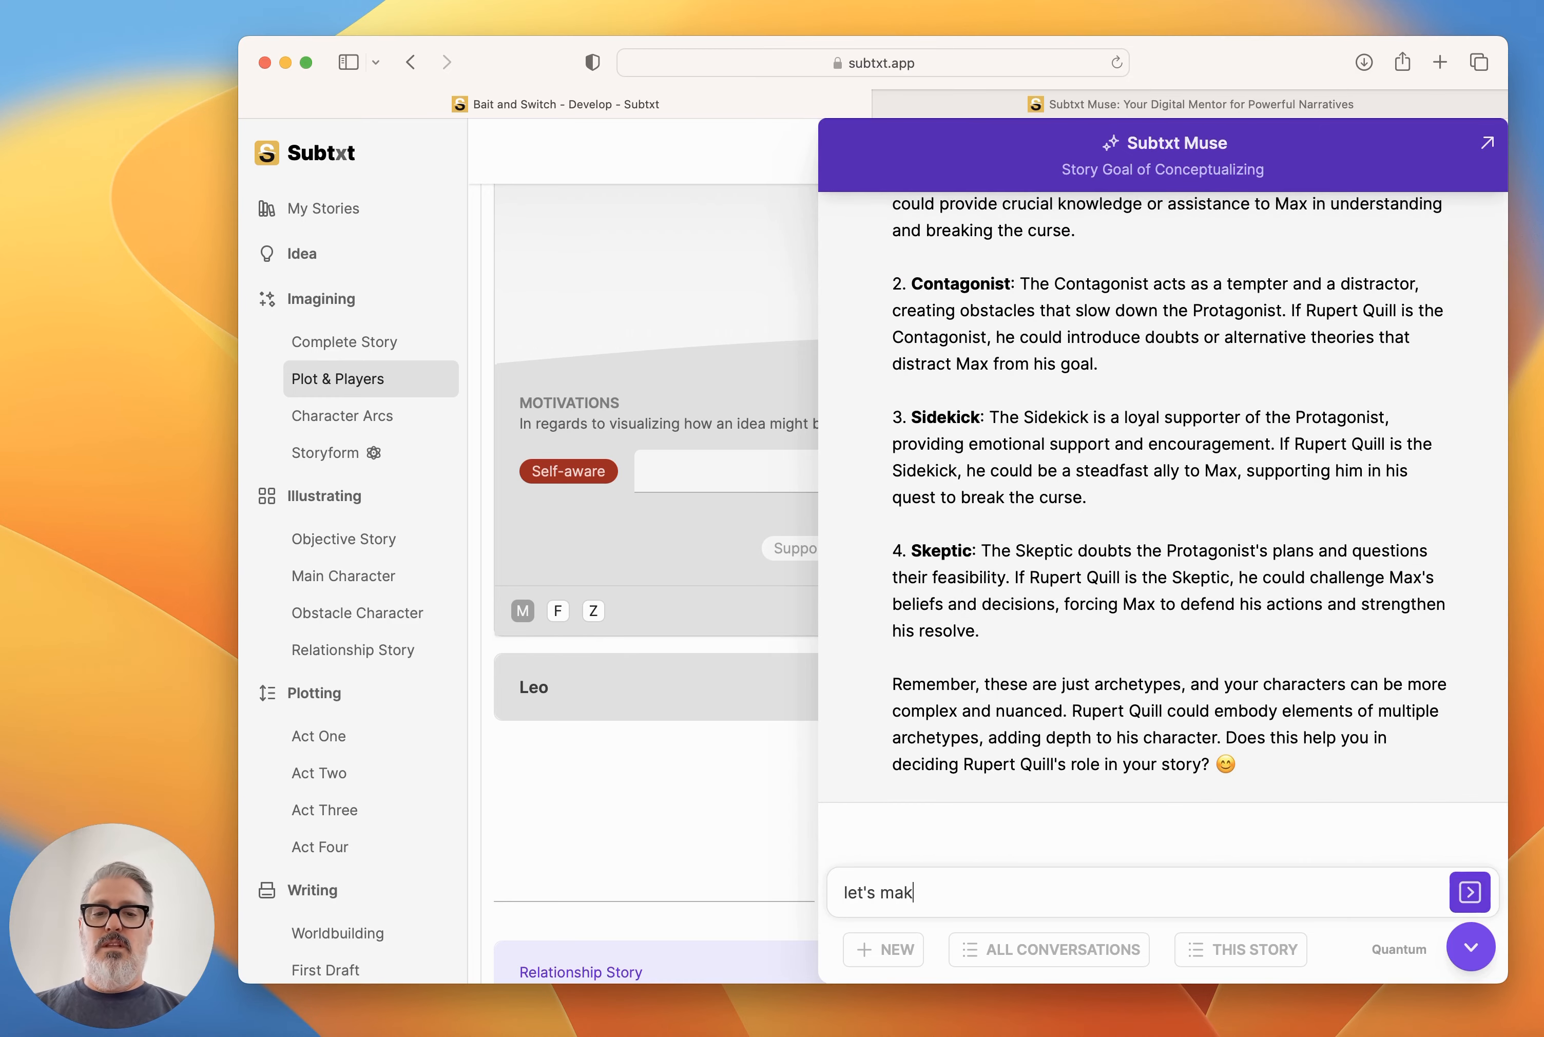
pyautogui.write('e Quill the ')
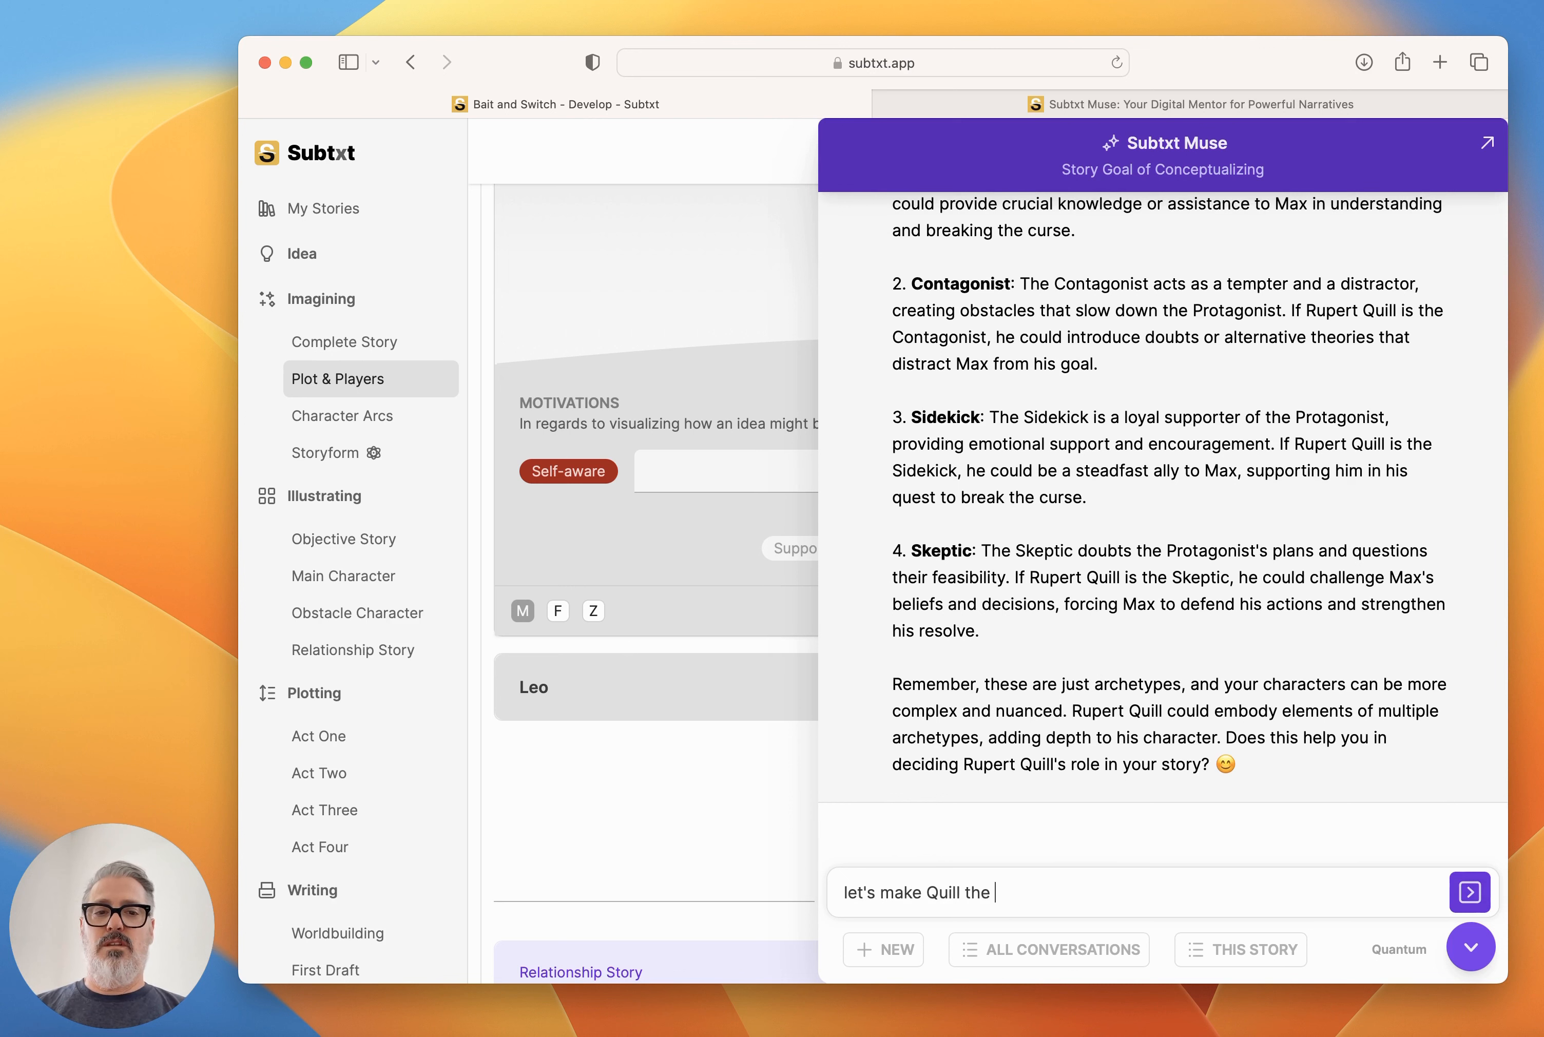
pyautogui.write('Contagonist - what')
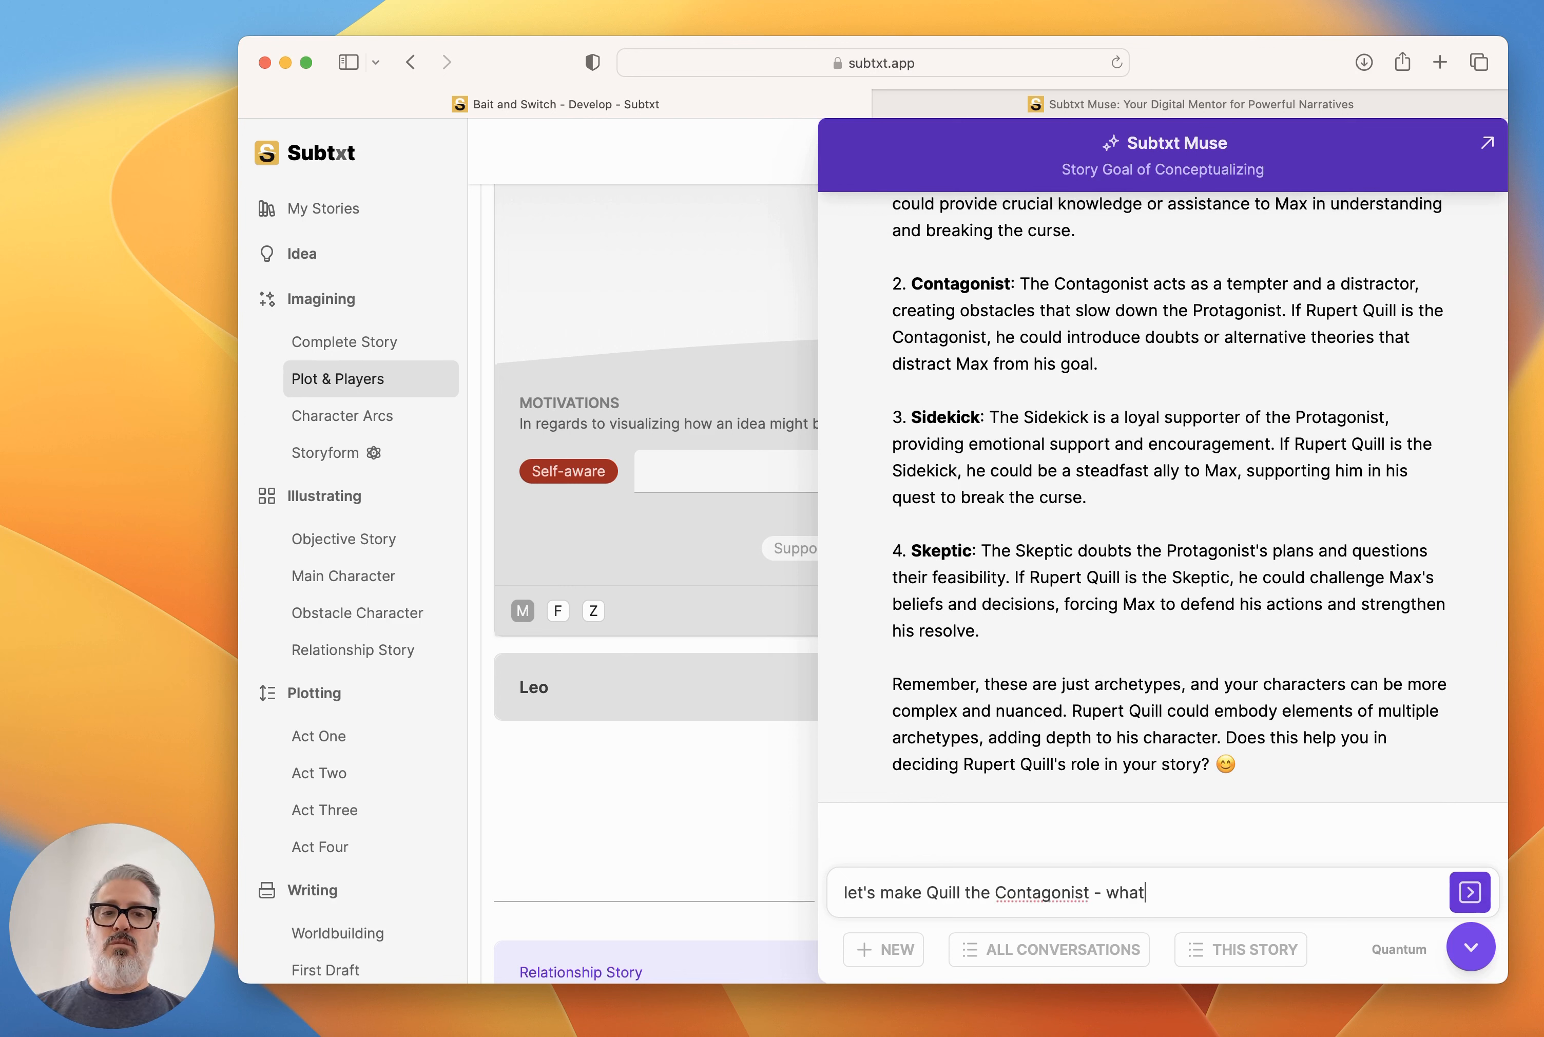
pyautogui.write(' would be his two driving m')
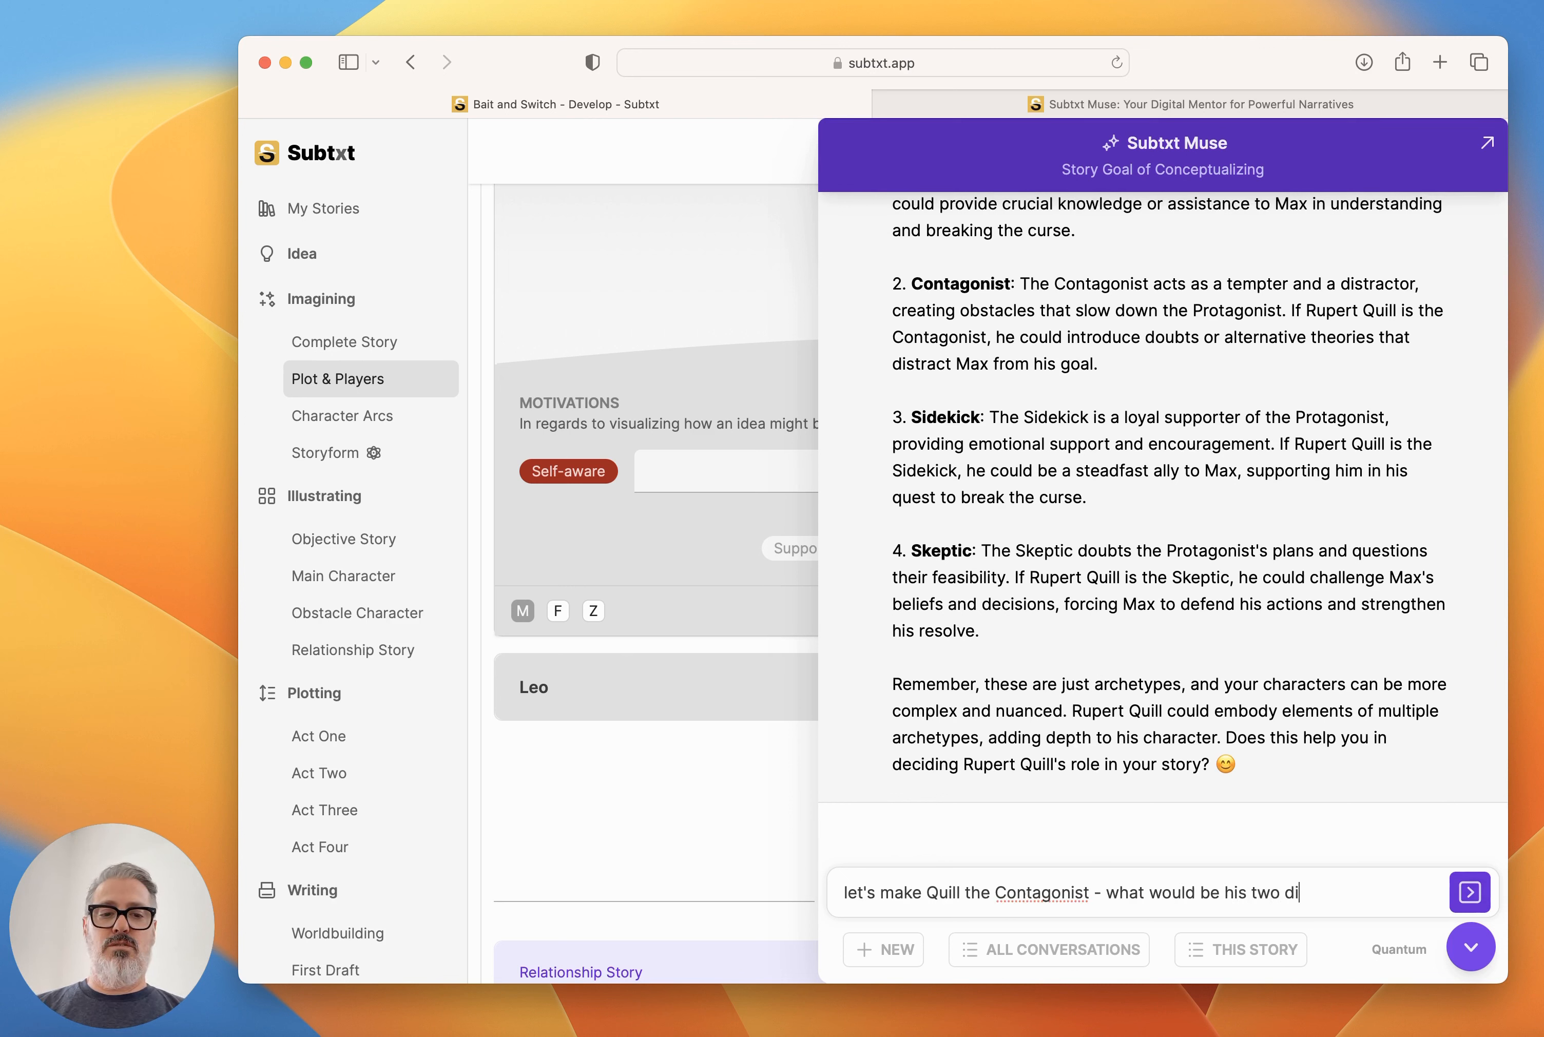
pyautogui.press('BackSpace')
pyautogui.write('elements?')
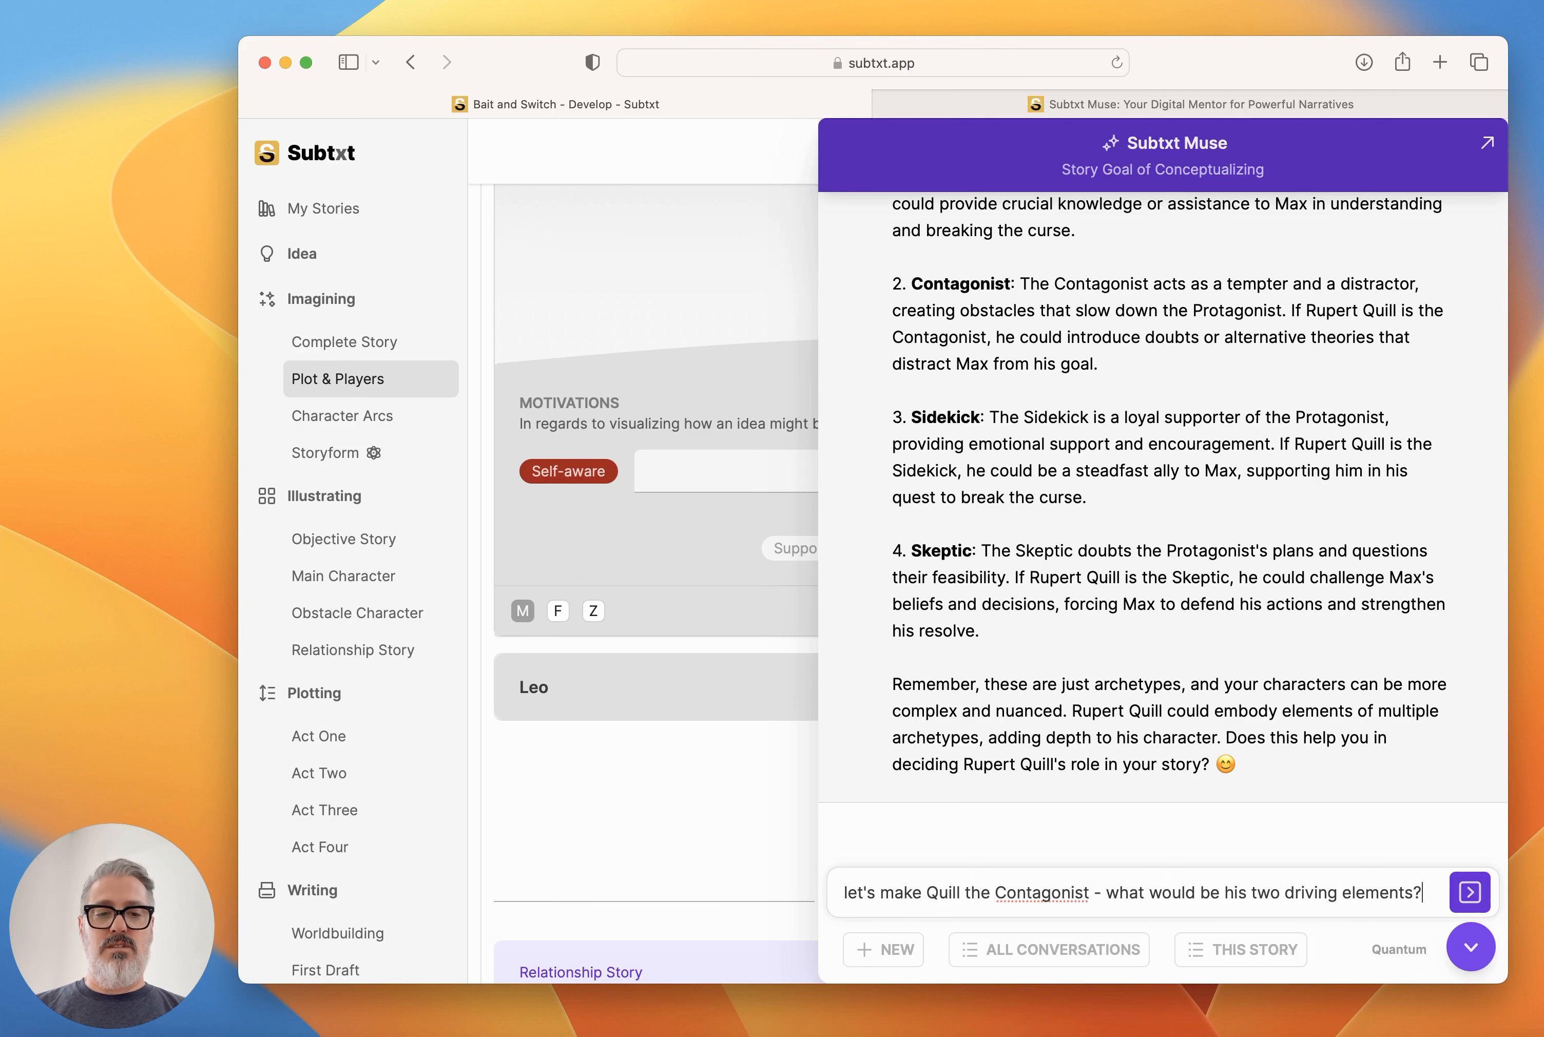
pyautogui.press('Return')
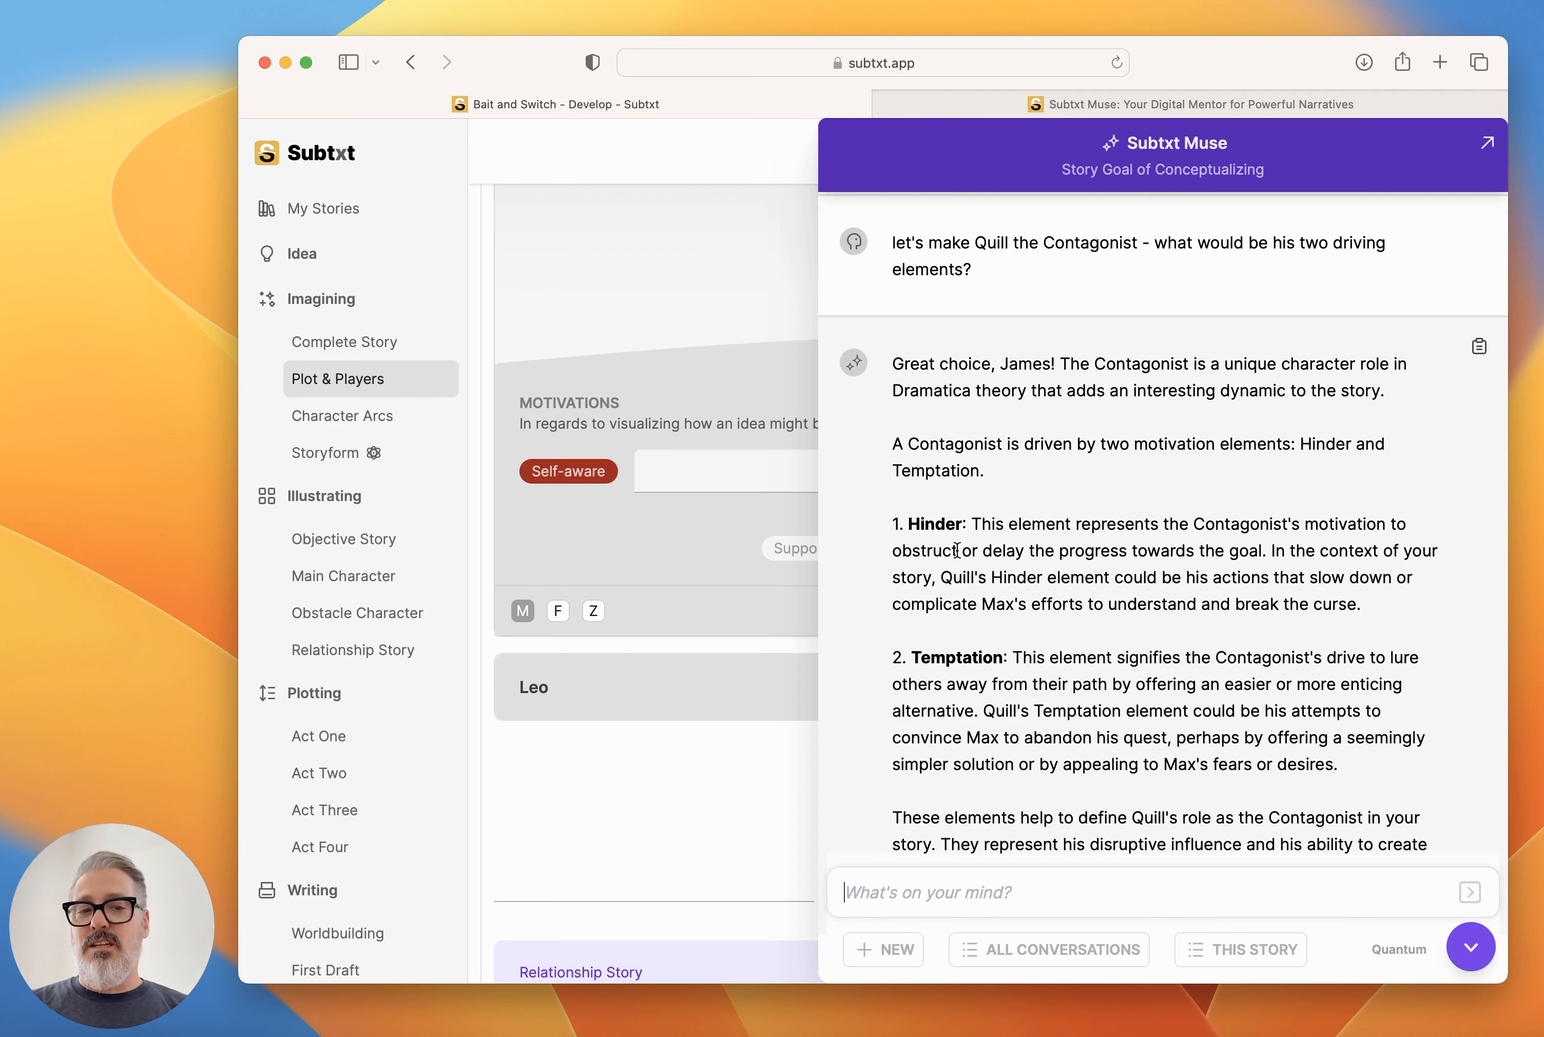
# Ask Muse what the two driving elements would be if Quill was the Guardian.
pyautogui.scroll(-5, 1120, 700)
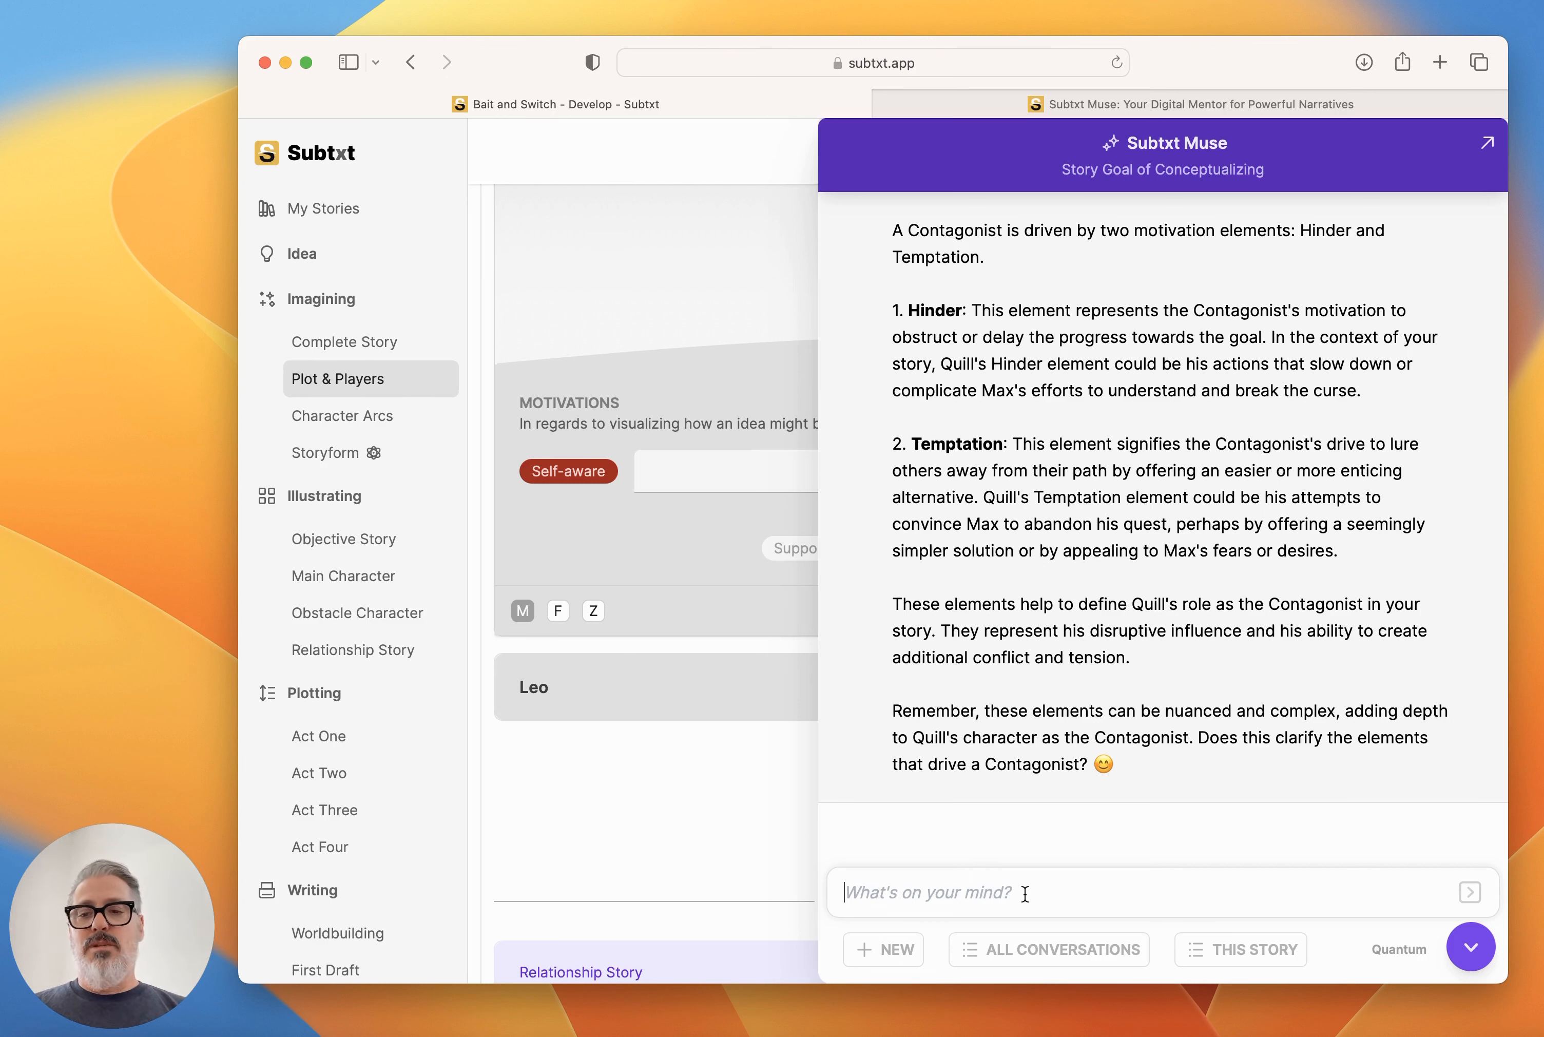
pyautogui.write('well, ')
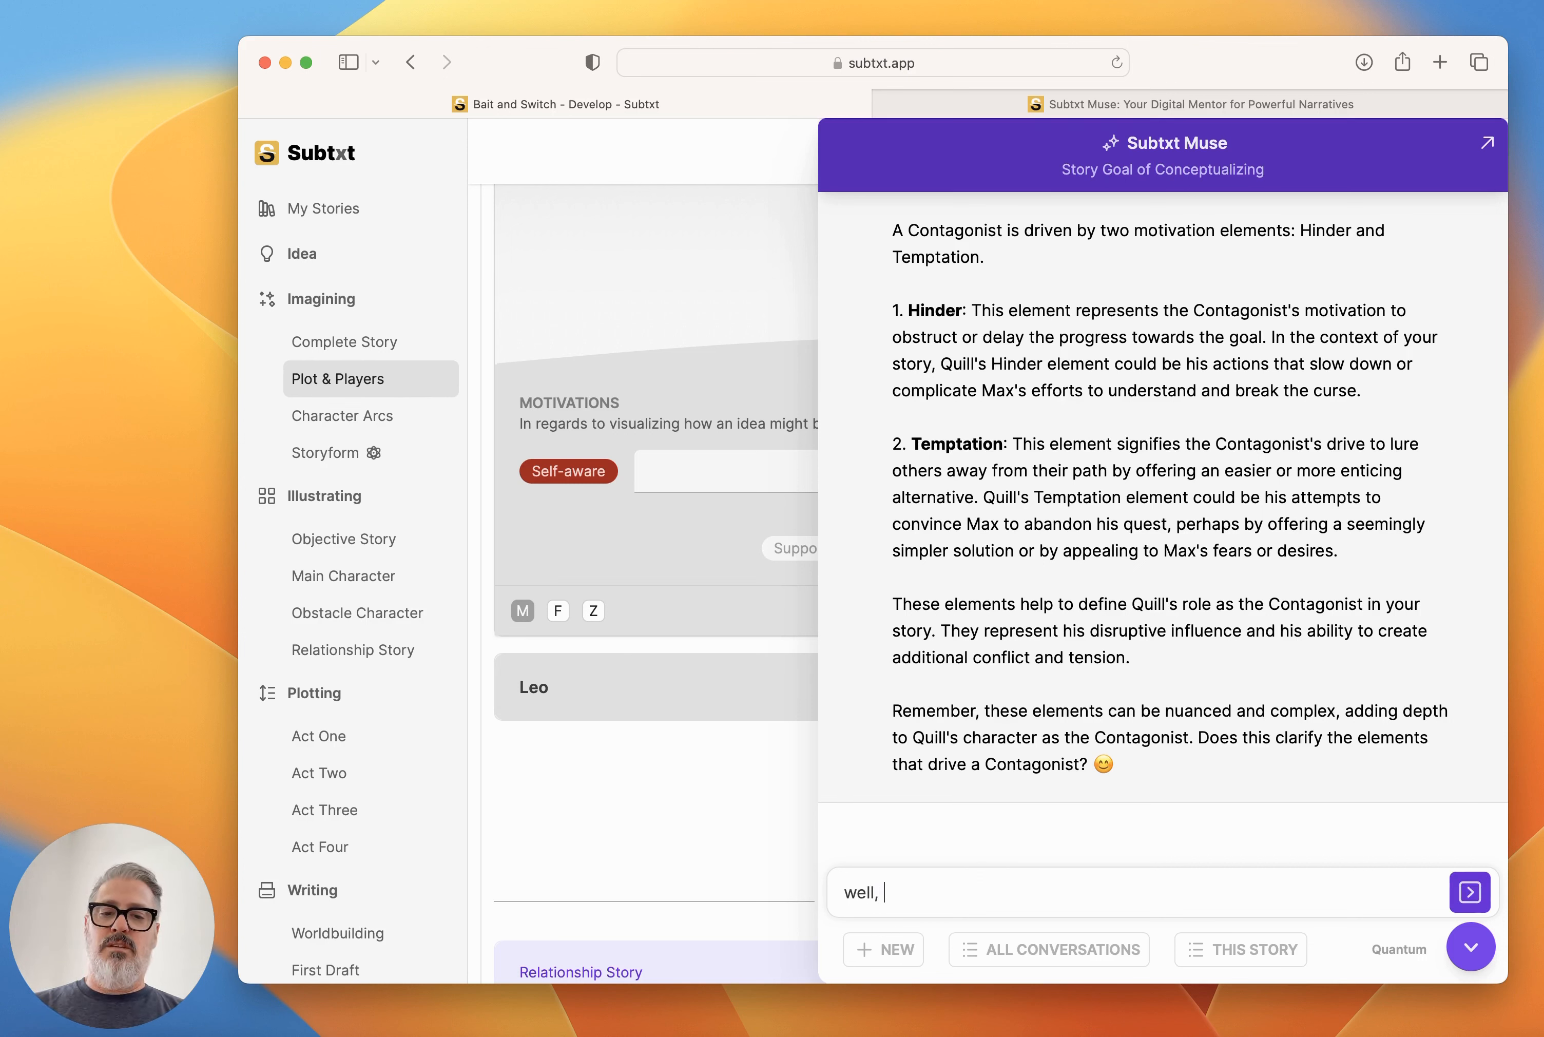
pyautogui.write('if Quill was t')
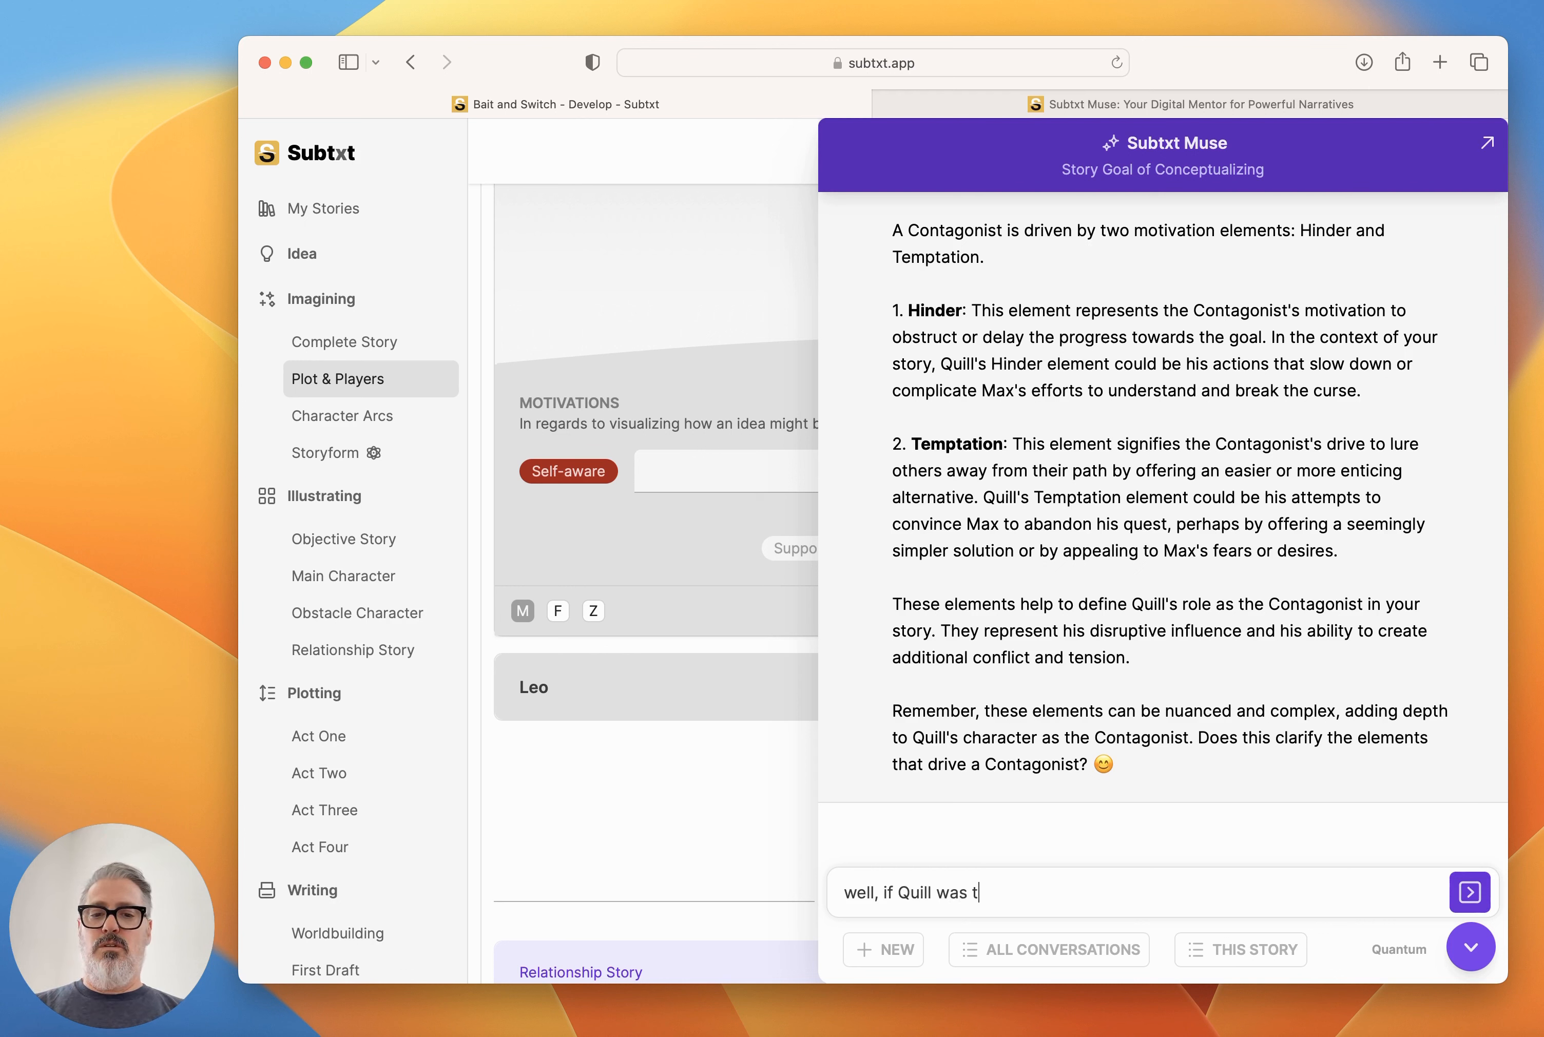
pyautogui.write('he Guardian, what w')
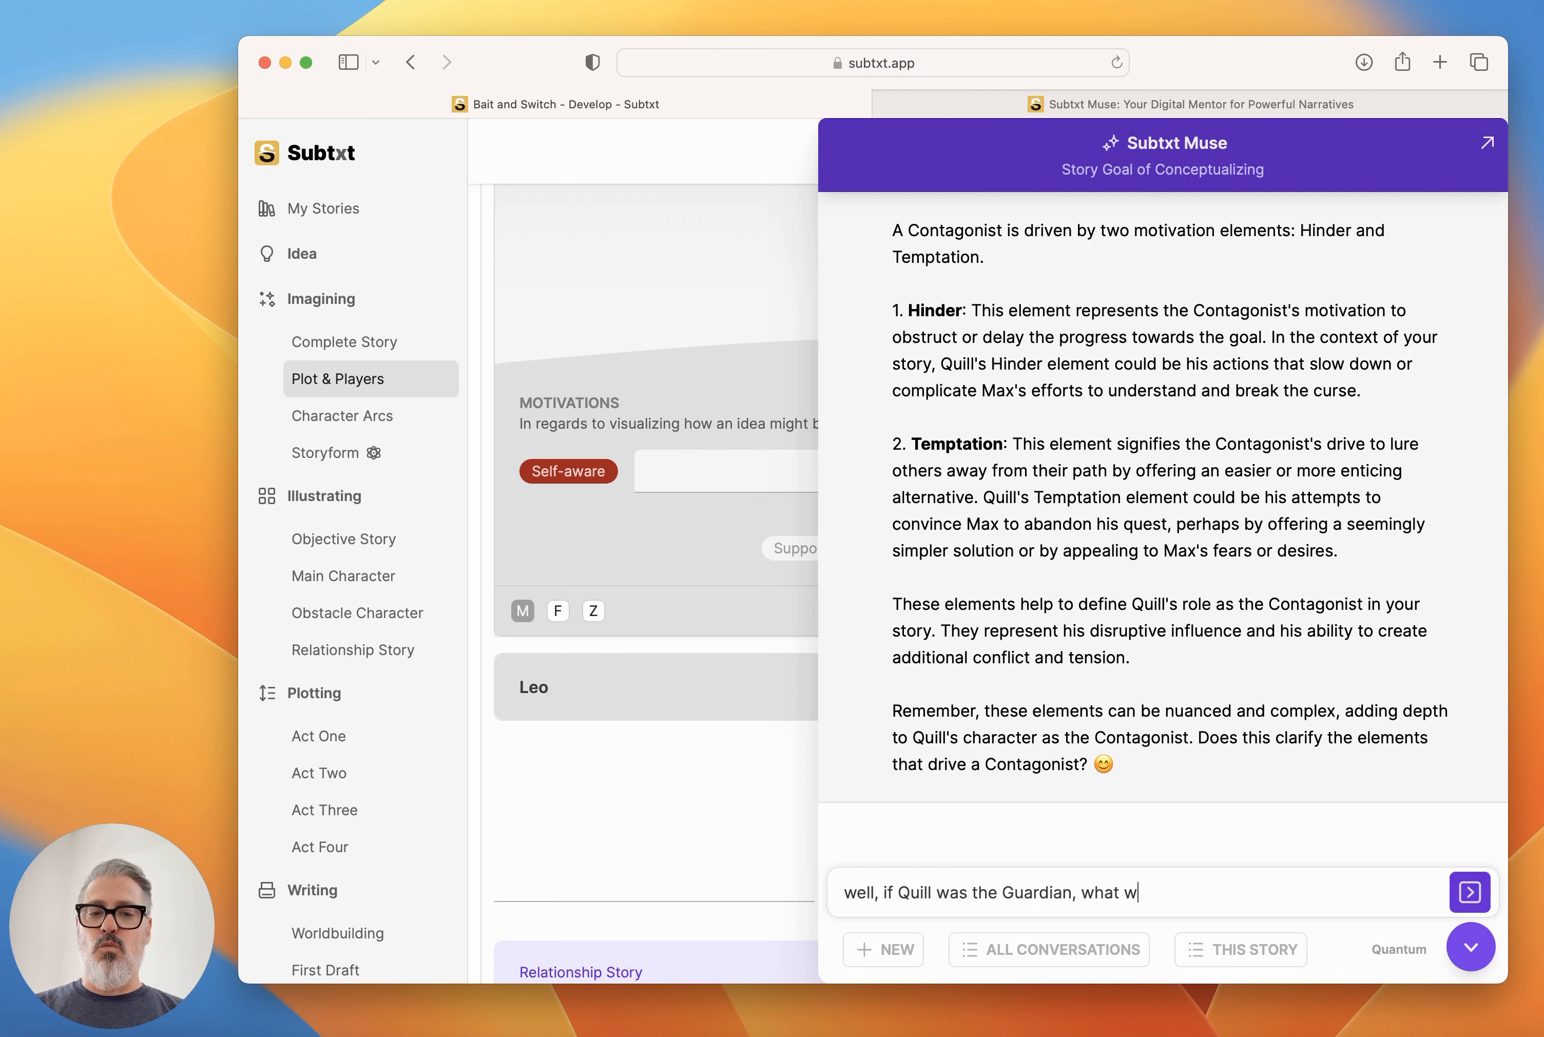
pyautogui.write('ould be those two elements?')
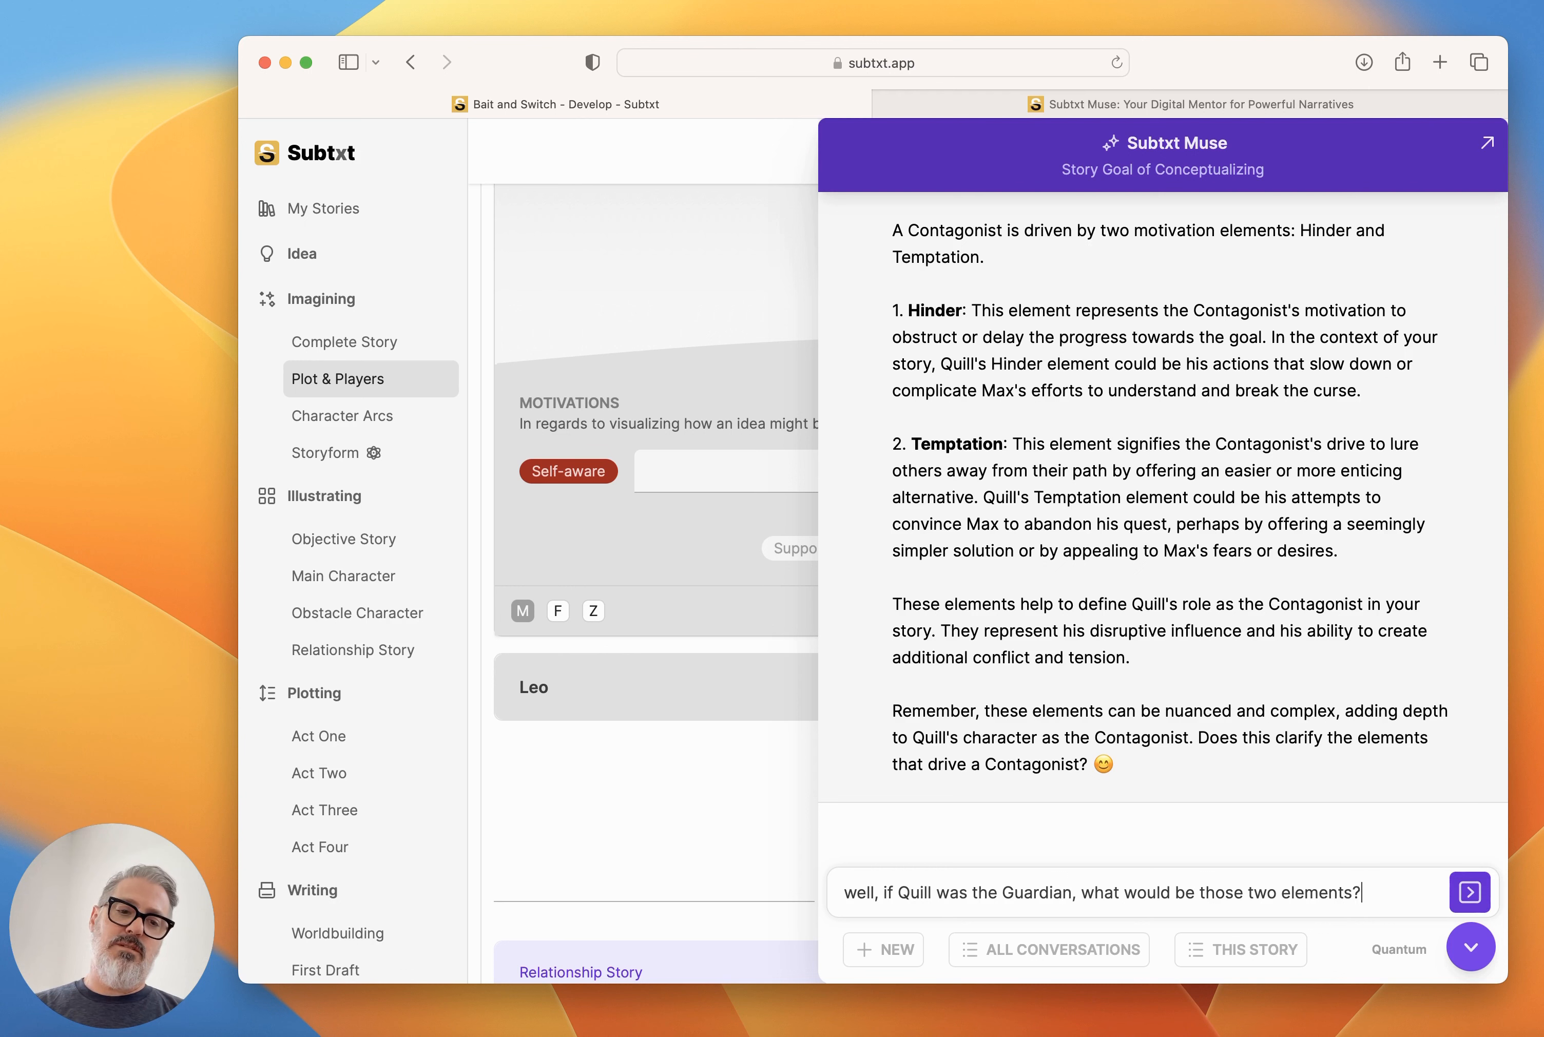
pyautogui.press('Return')
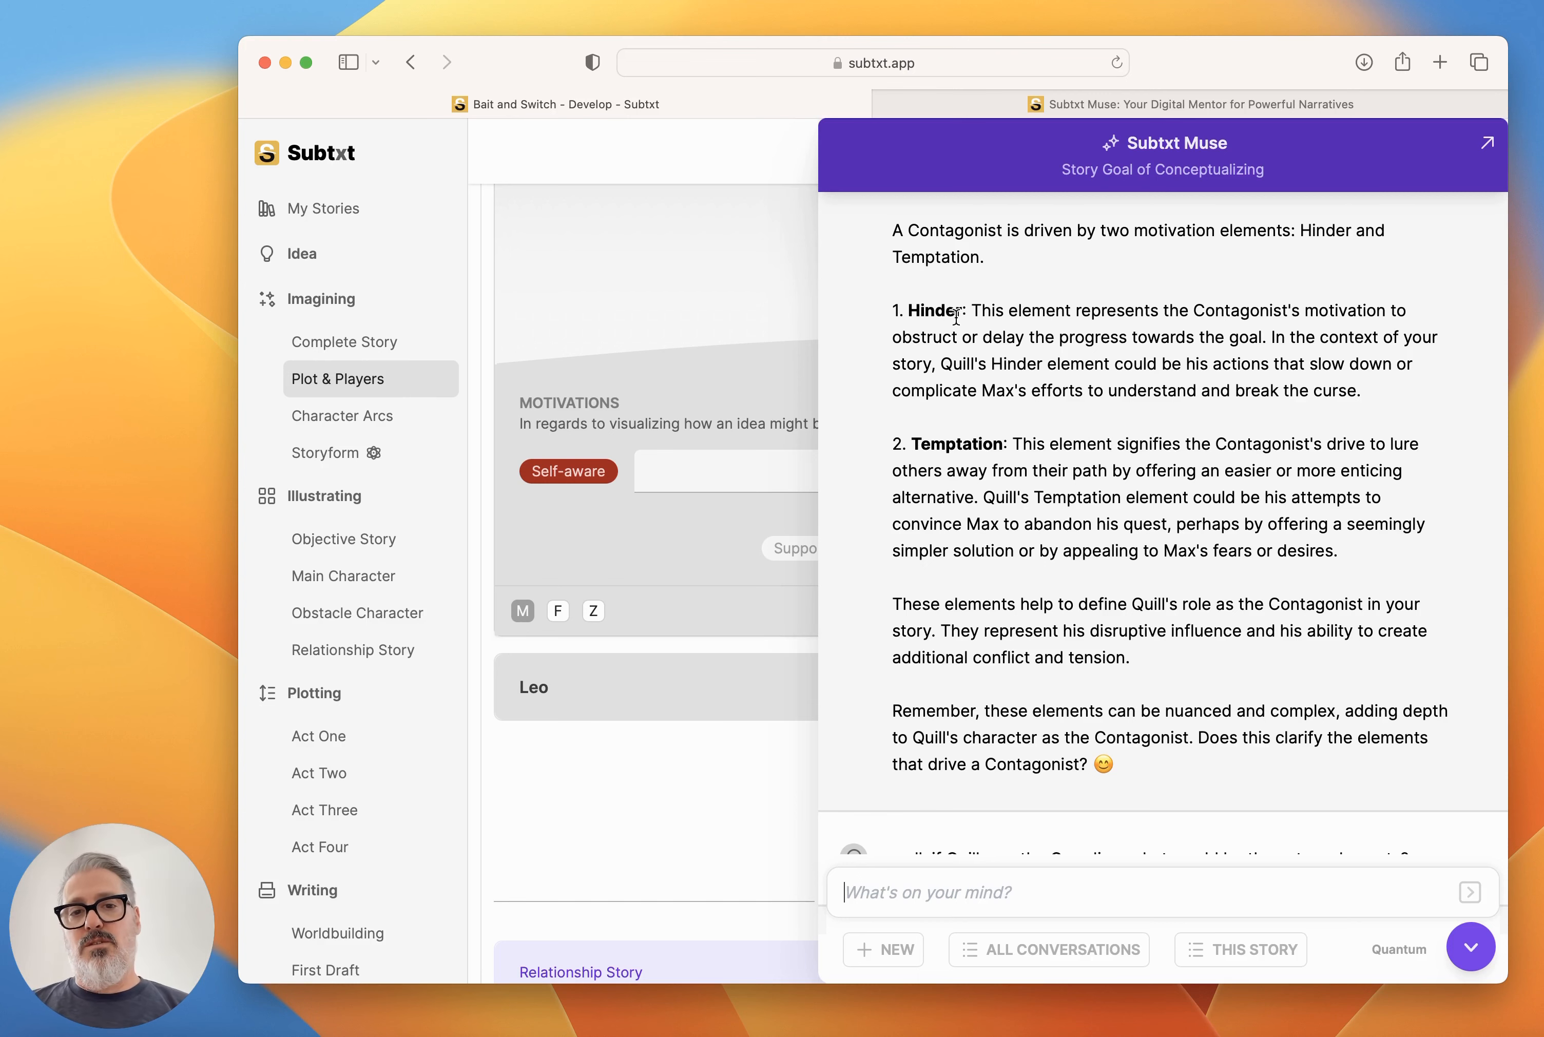
# Ask Muse whether Quill can be driven by Hinder from the Contagonist example and Conscience from the Guardian example, and what that would look like.
pyautogui.scroll(6, 982, 549)
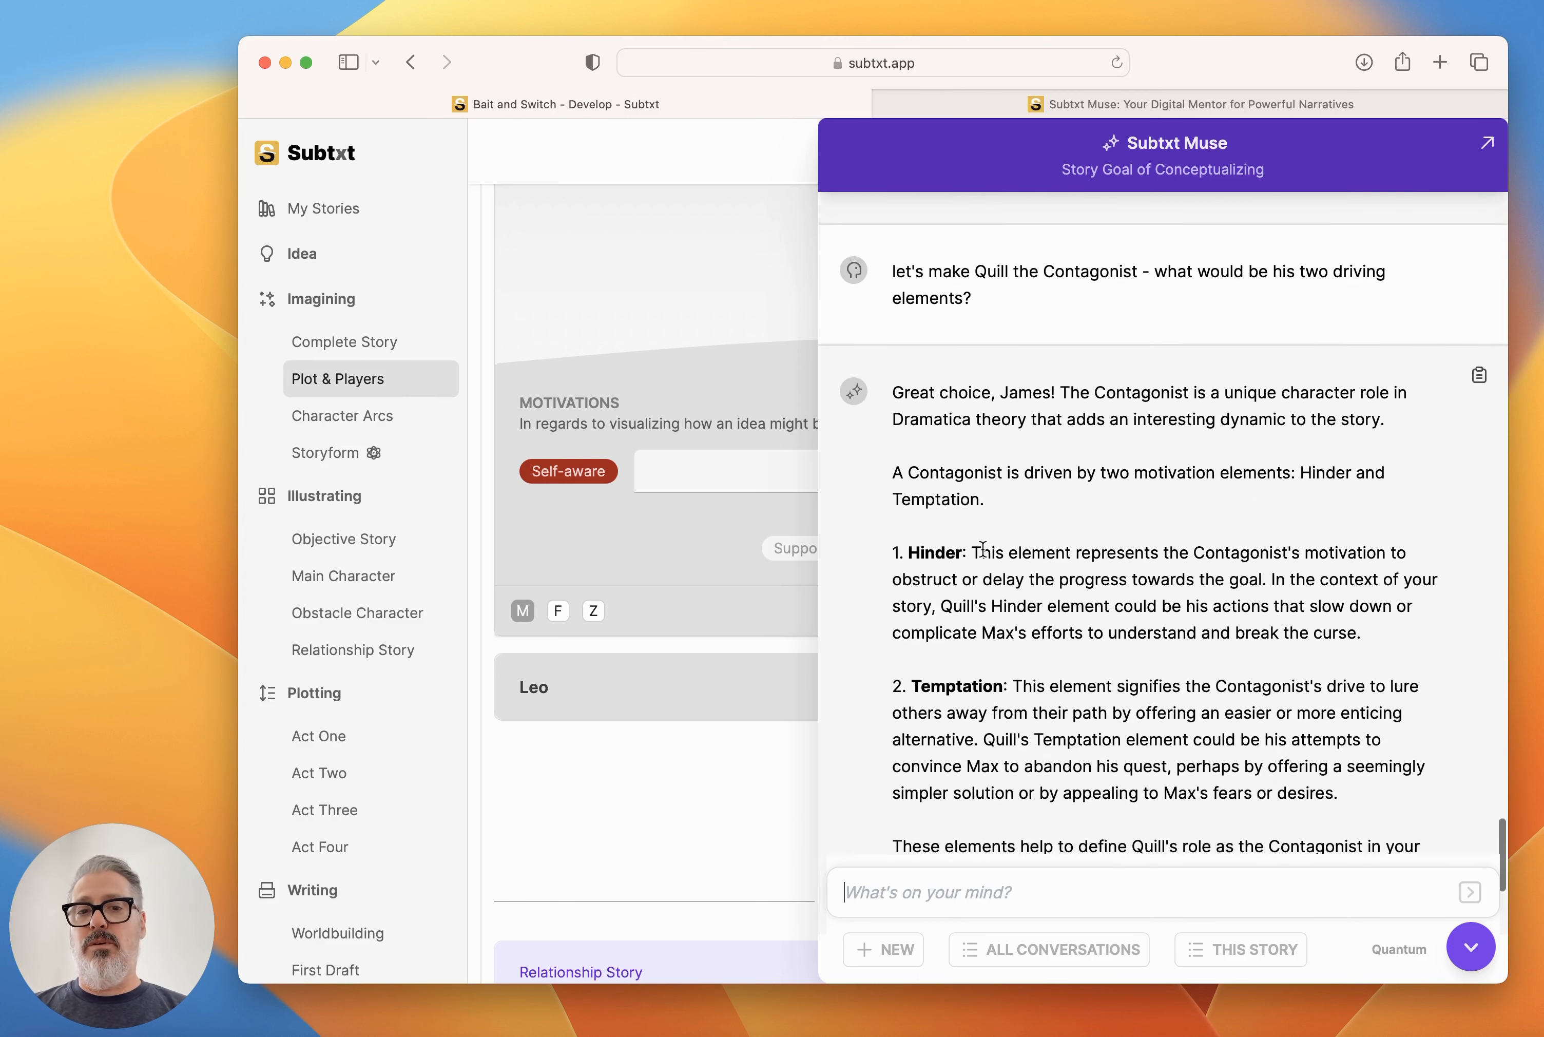
pyautogui.scroll(-5, 975, 554)
pyautogui.scroll(-2, 1068, 591)
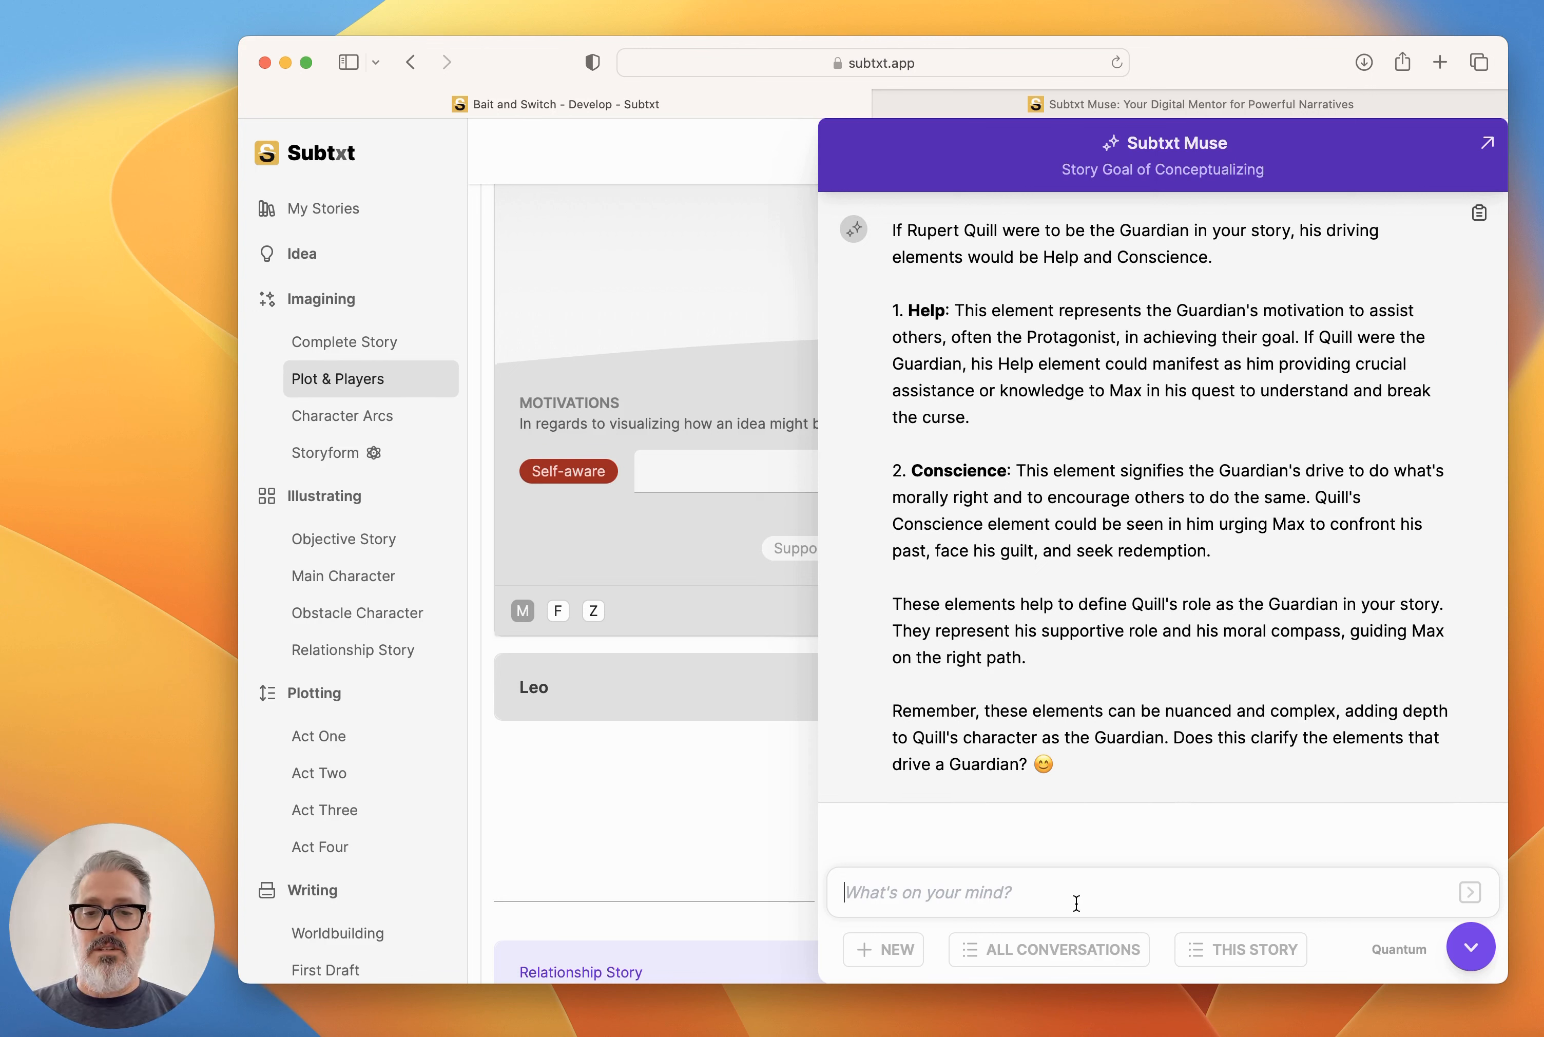
pyautogui.write('ok - so I really like Hinder from the Contagonist example, but I also real')
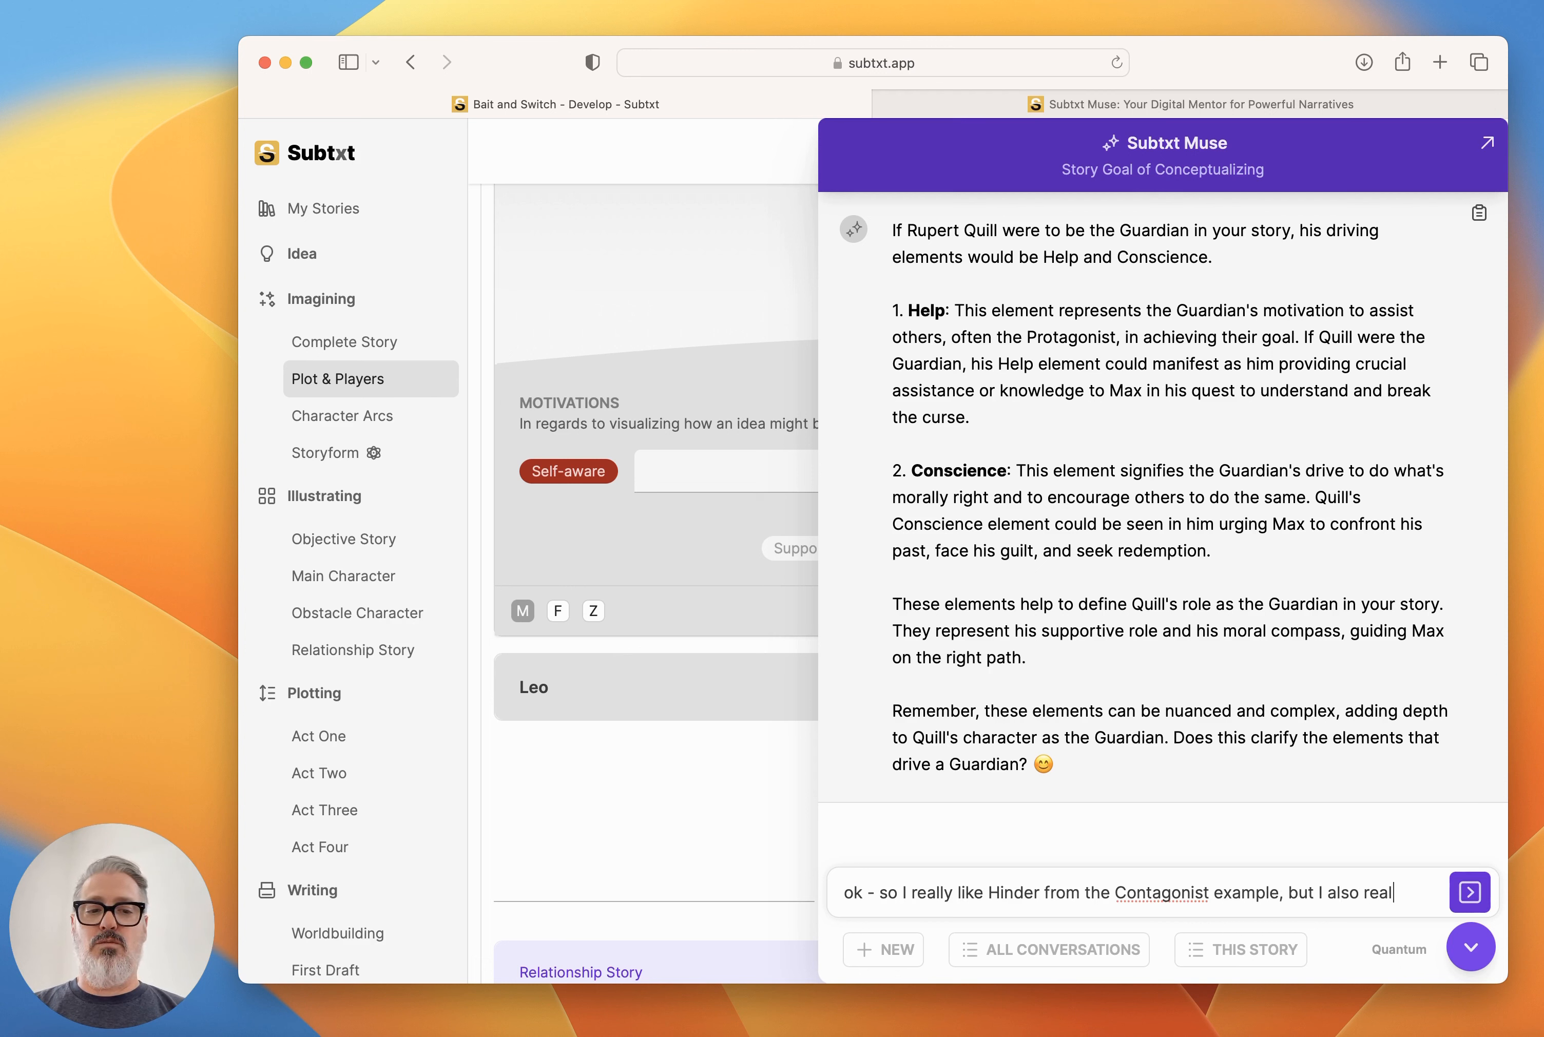
pyautogui.write('ly like Conscience ')
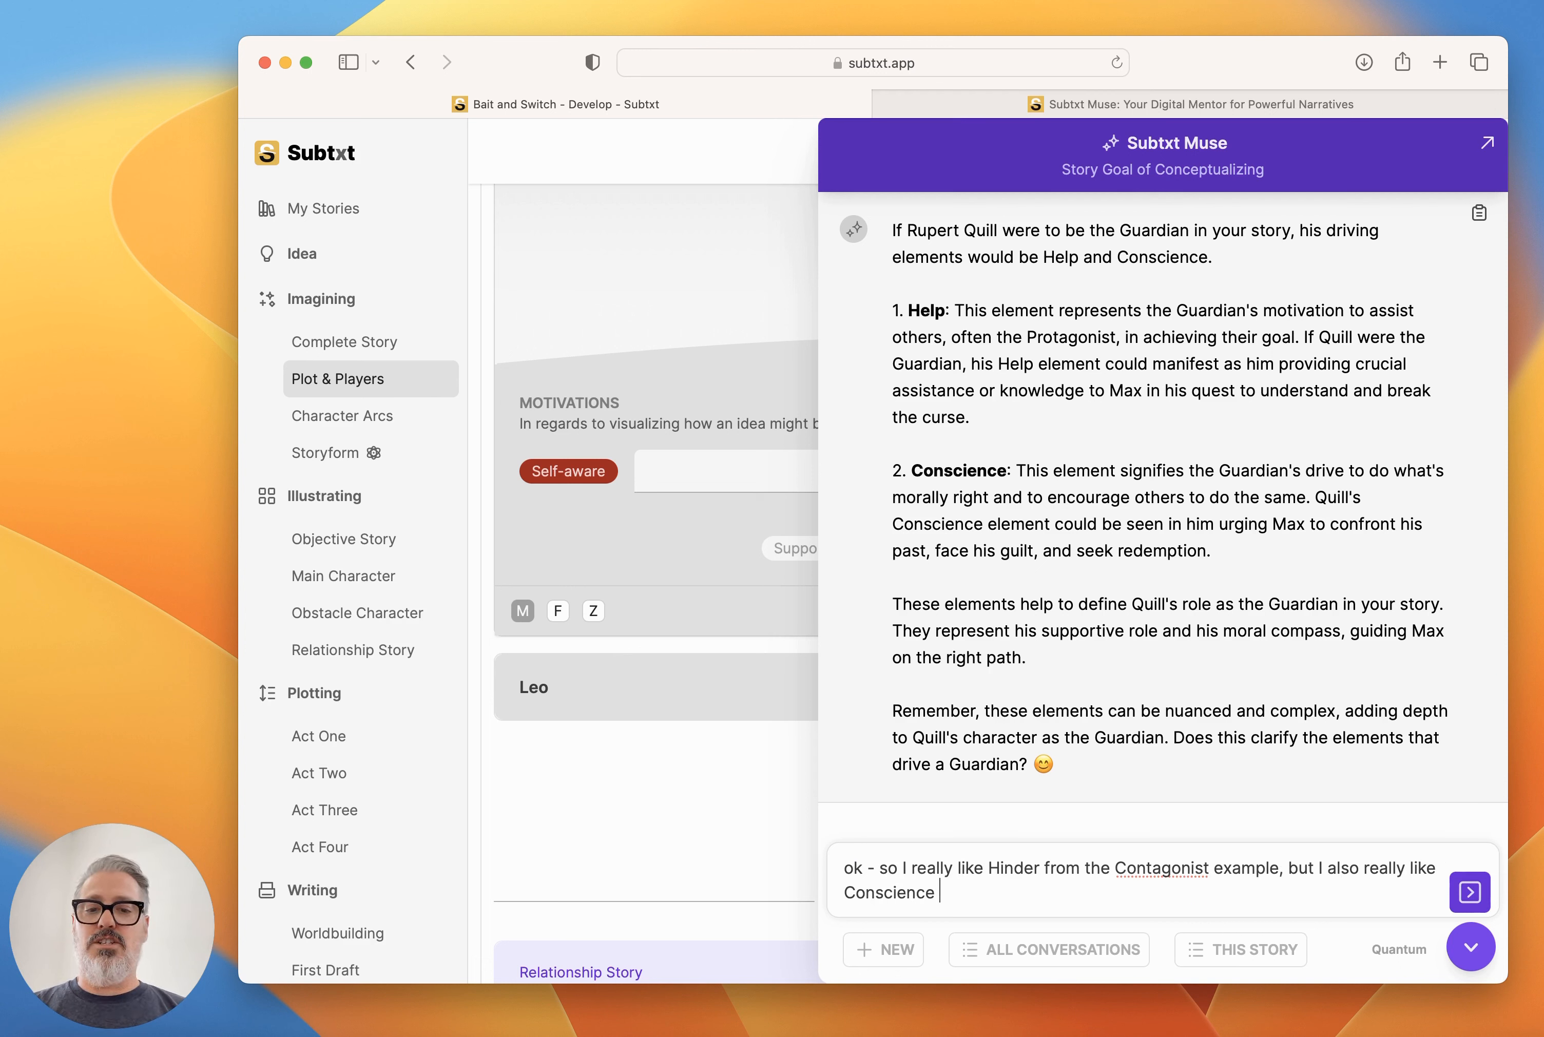
pyautogui.write('from the ')
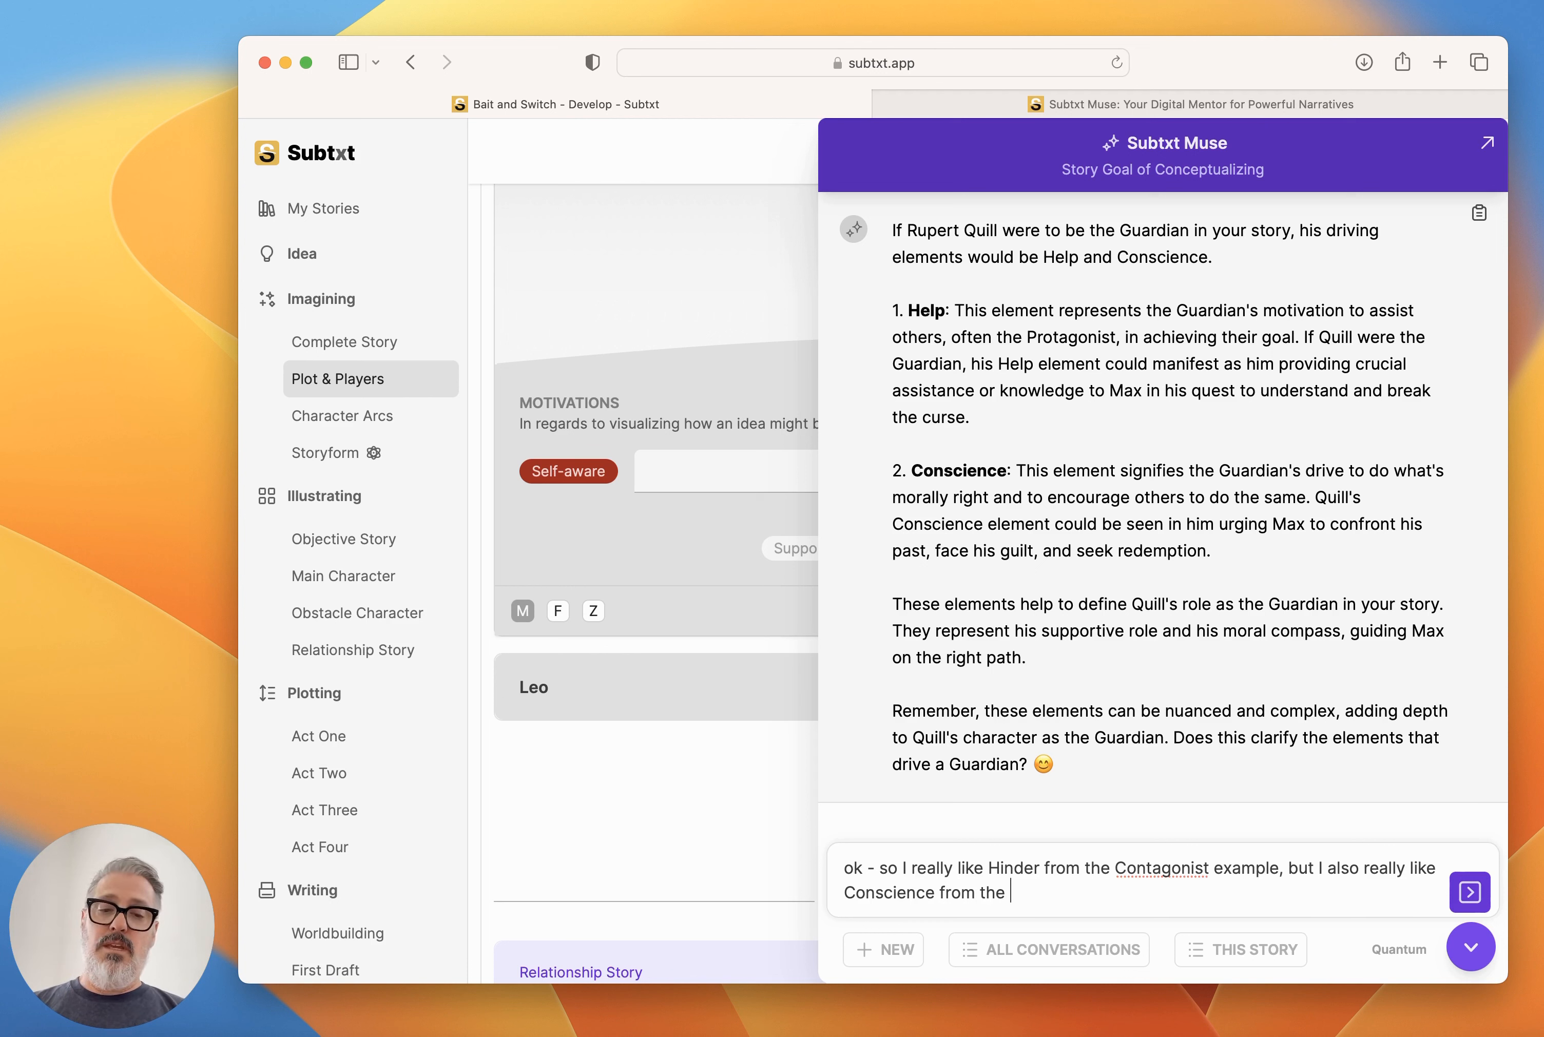
pyautogui.write('Guardian example')
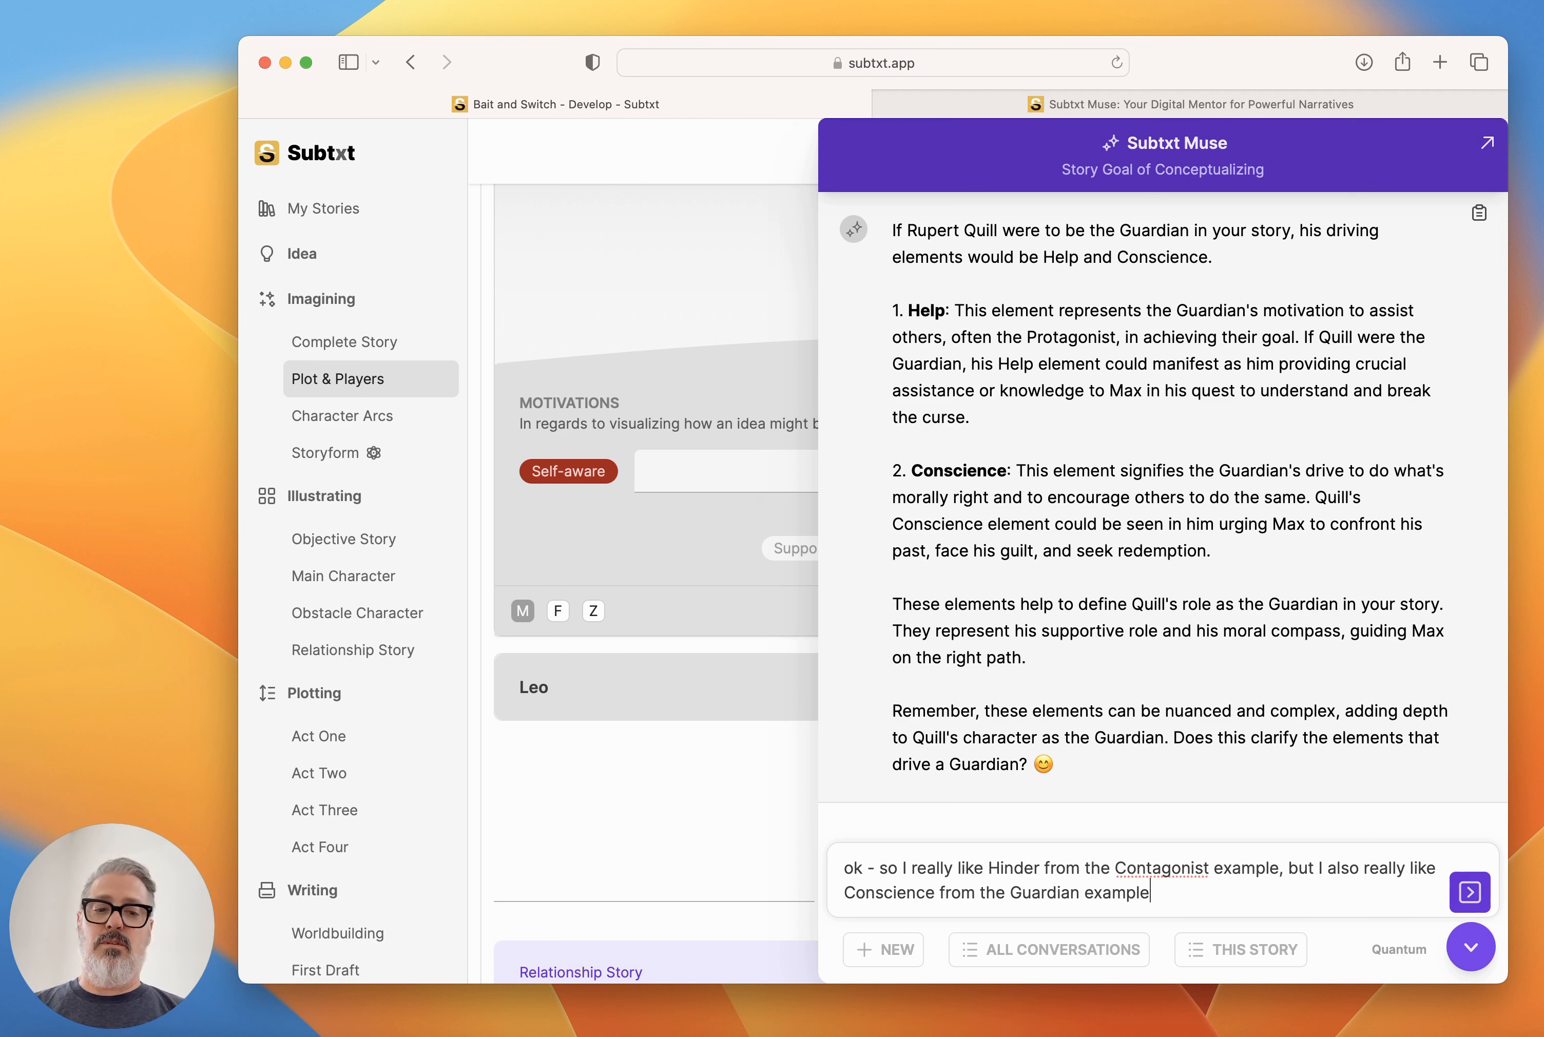
pyautogui.write(', can we make Qu')
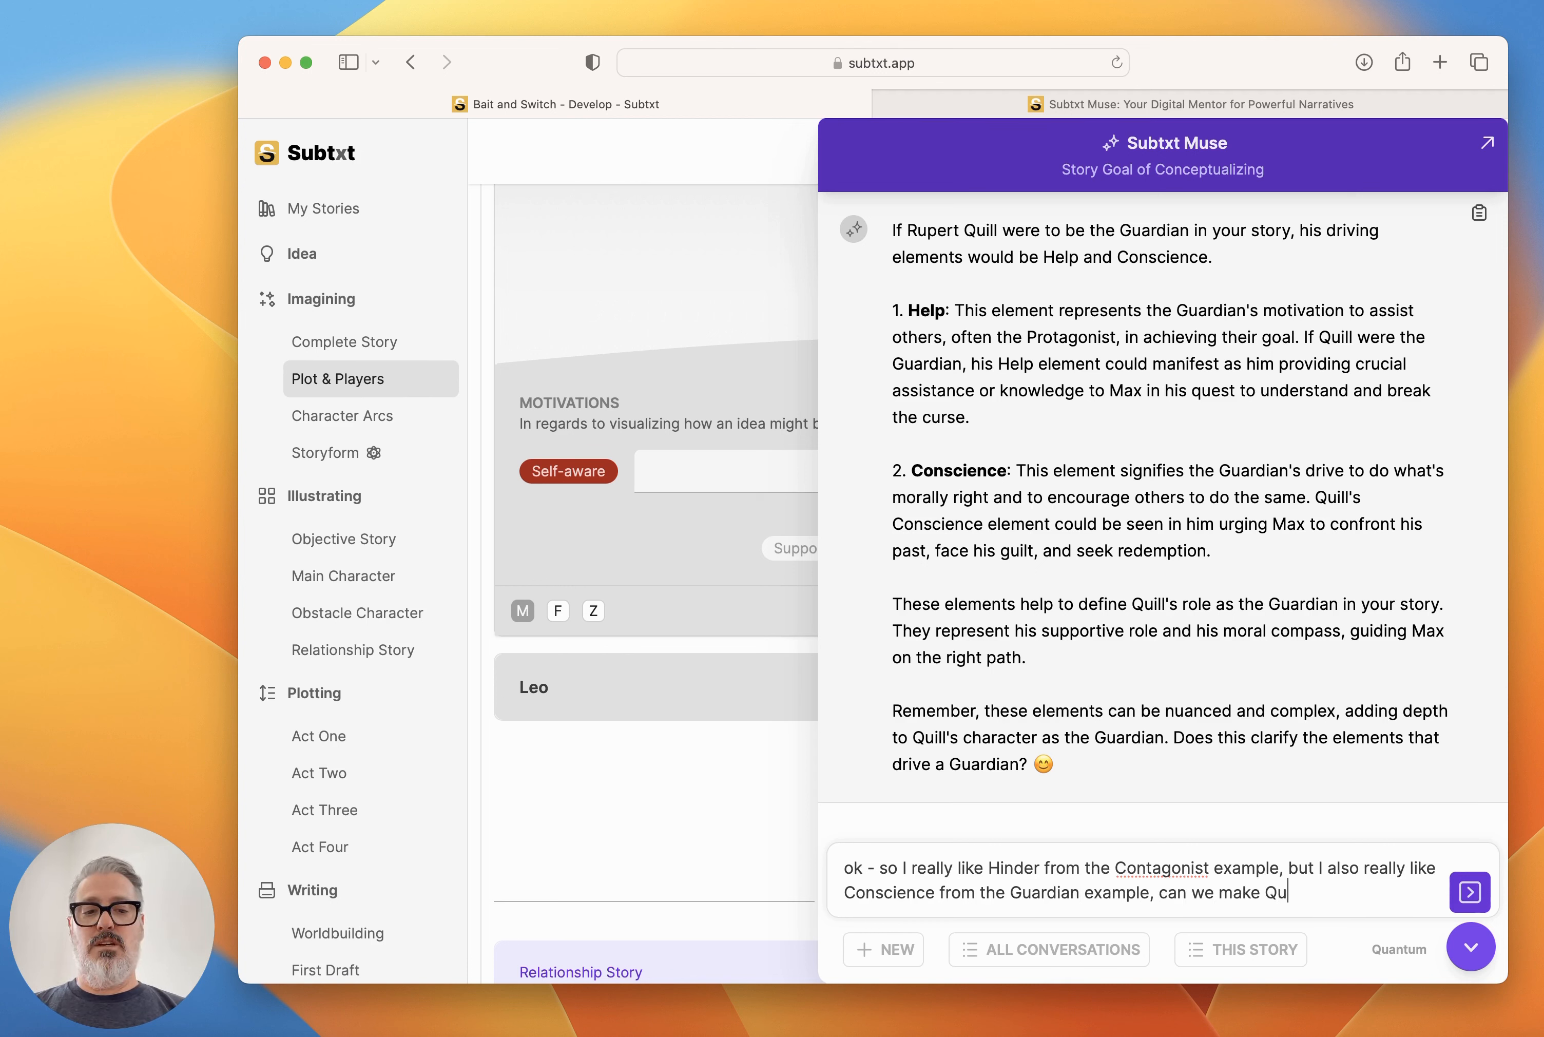
pyautogui.write('ill driven by those ')
pyautogui.write('two elements?')
pyautogui.write(' what would that look ')
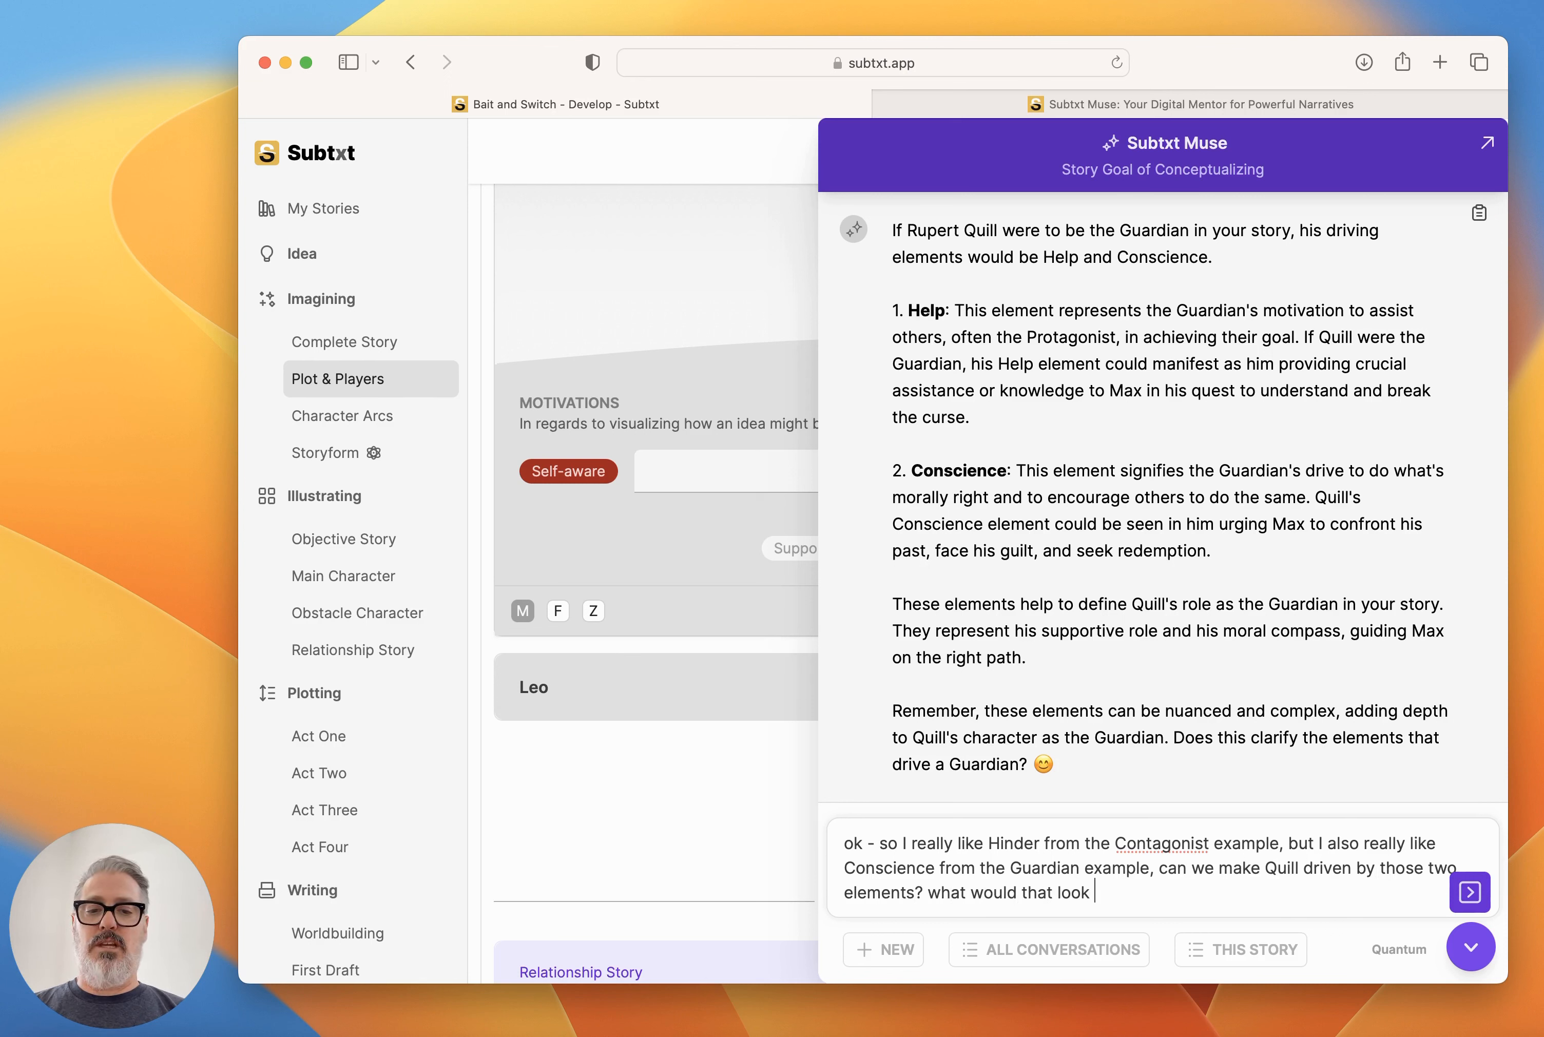
pyautogui.write('like?')
pyautogui.press('Return')
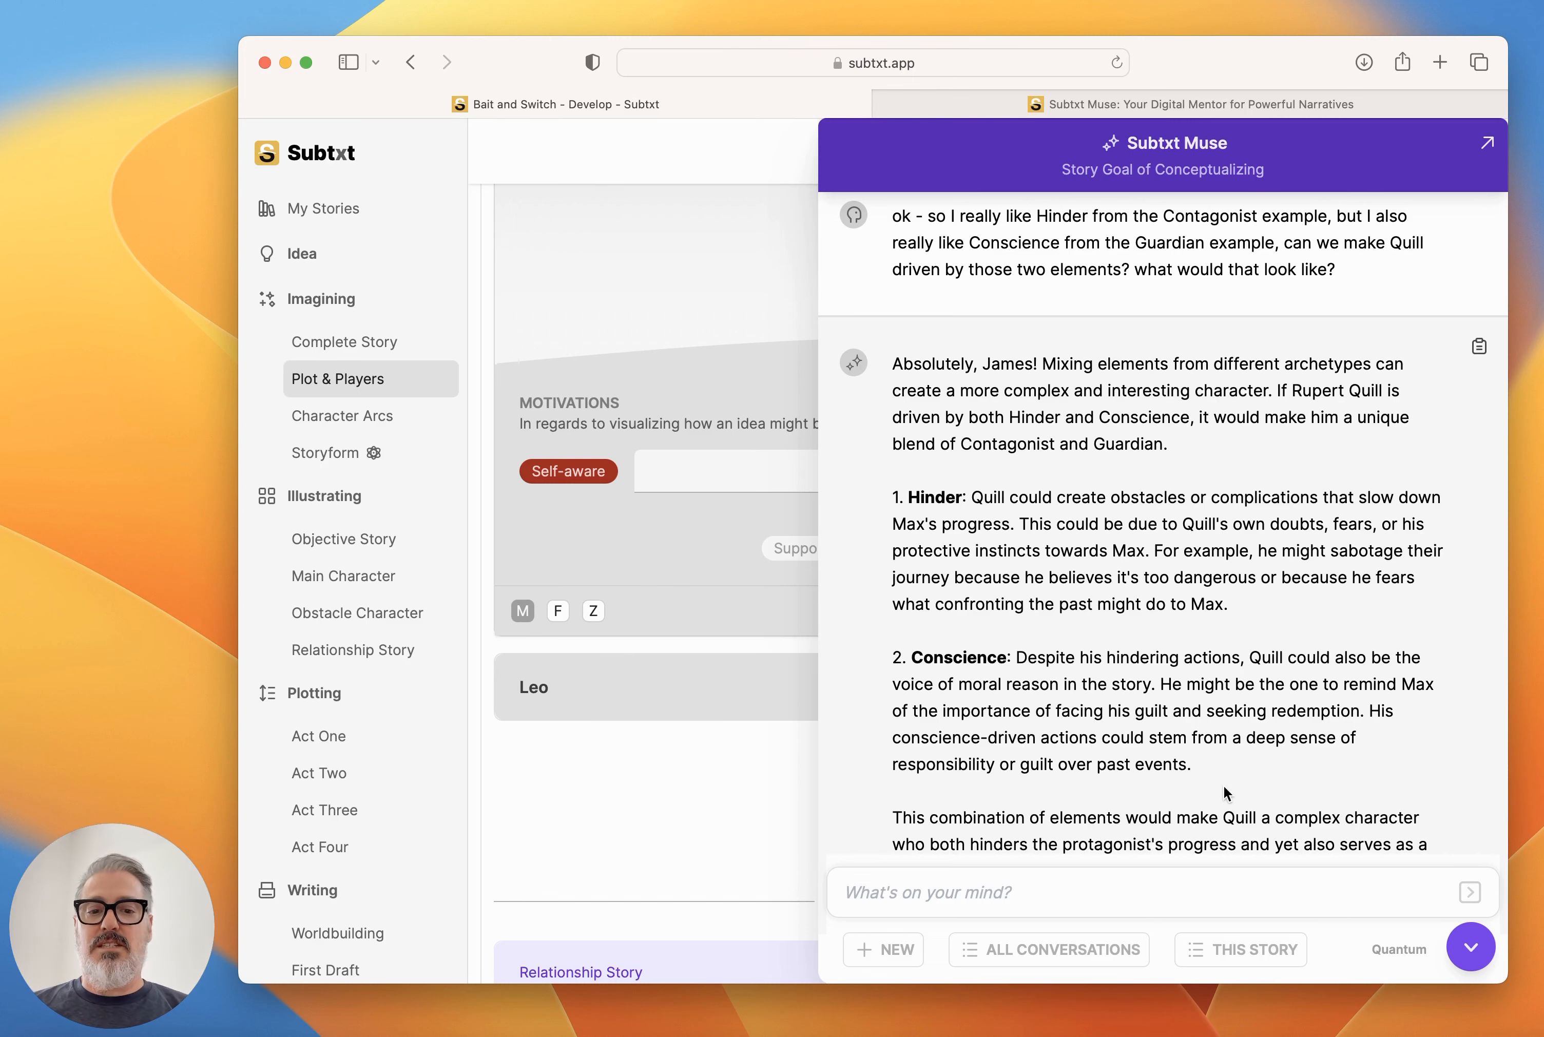
# Add Hinder and Temptation motivations to Rupert Quill and fill Hinder with Muse's description from the combined-elements answer.
pyautogui.scroll(-5, 1223, 785)
pyautogui.scroll(6, 1224, 784)
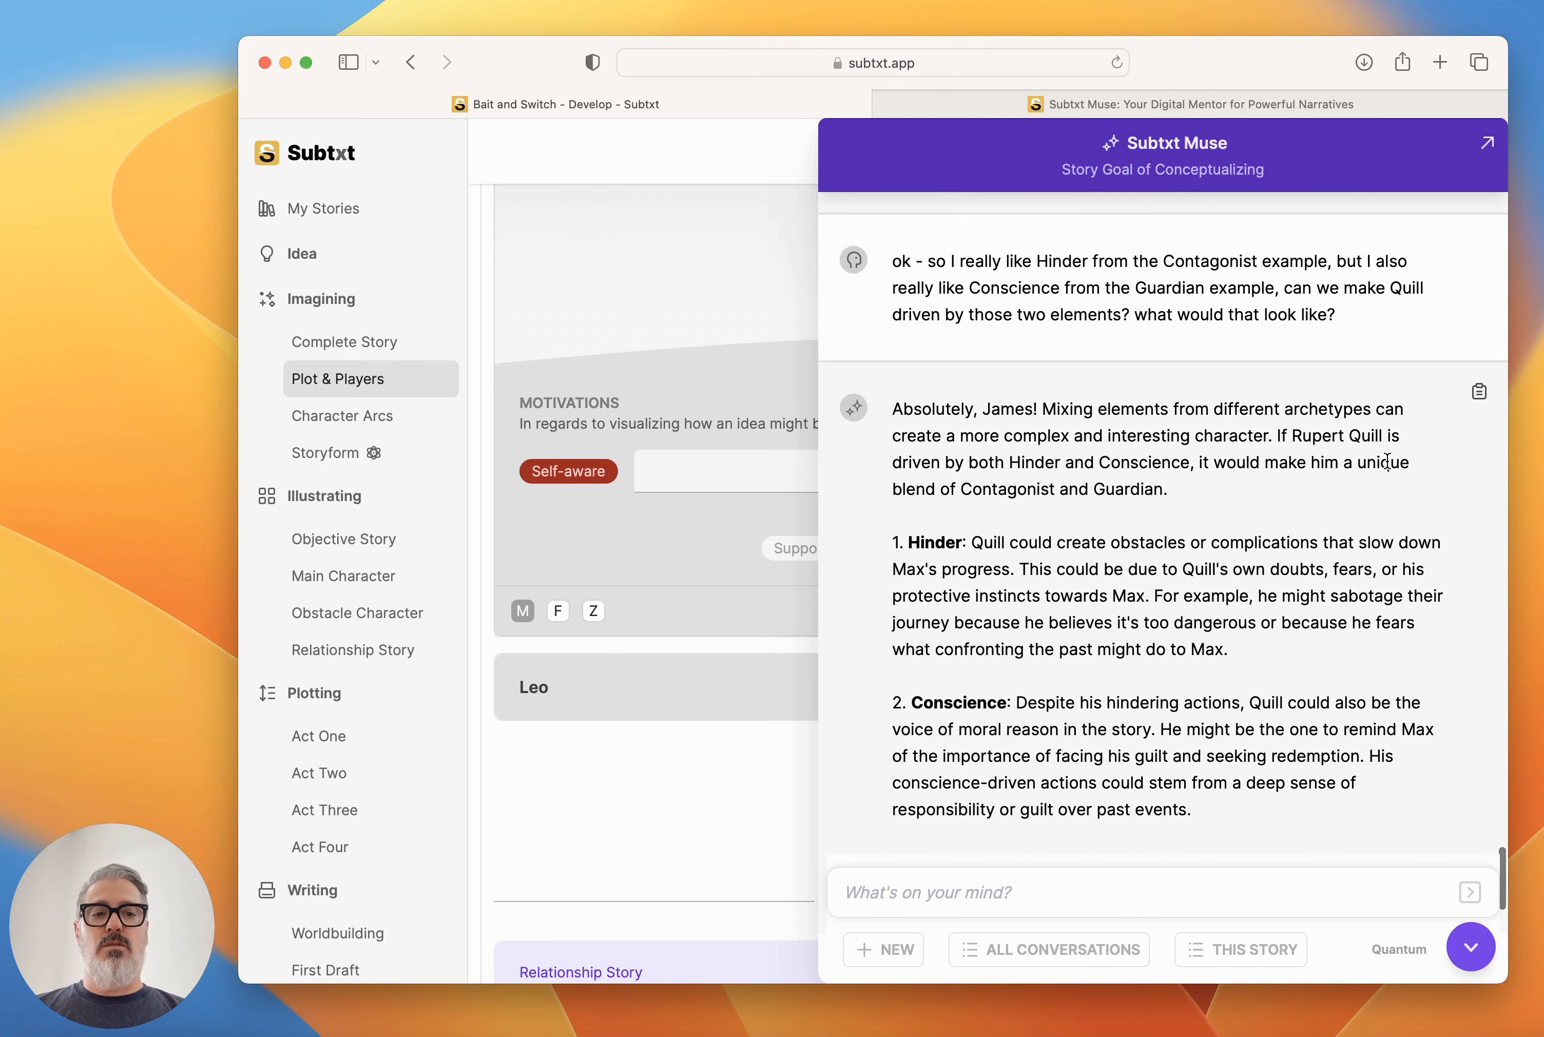
pyautogui.moveTo(1230, 650); pyautogui.dragTo(973, 542)
pyautogui.press('super+c')
pyautogui.click(1470, 947)
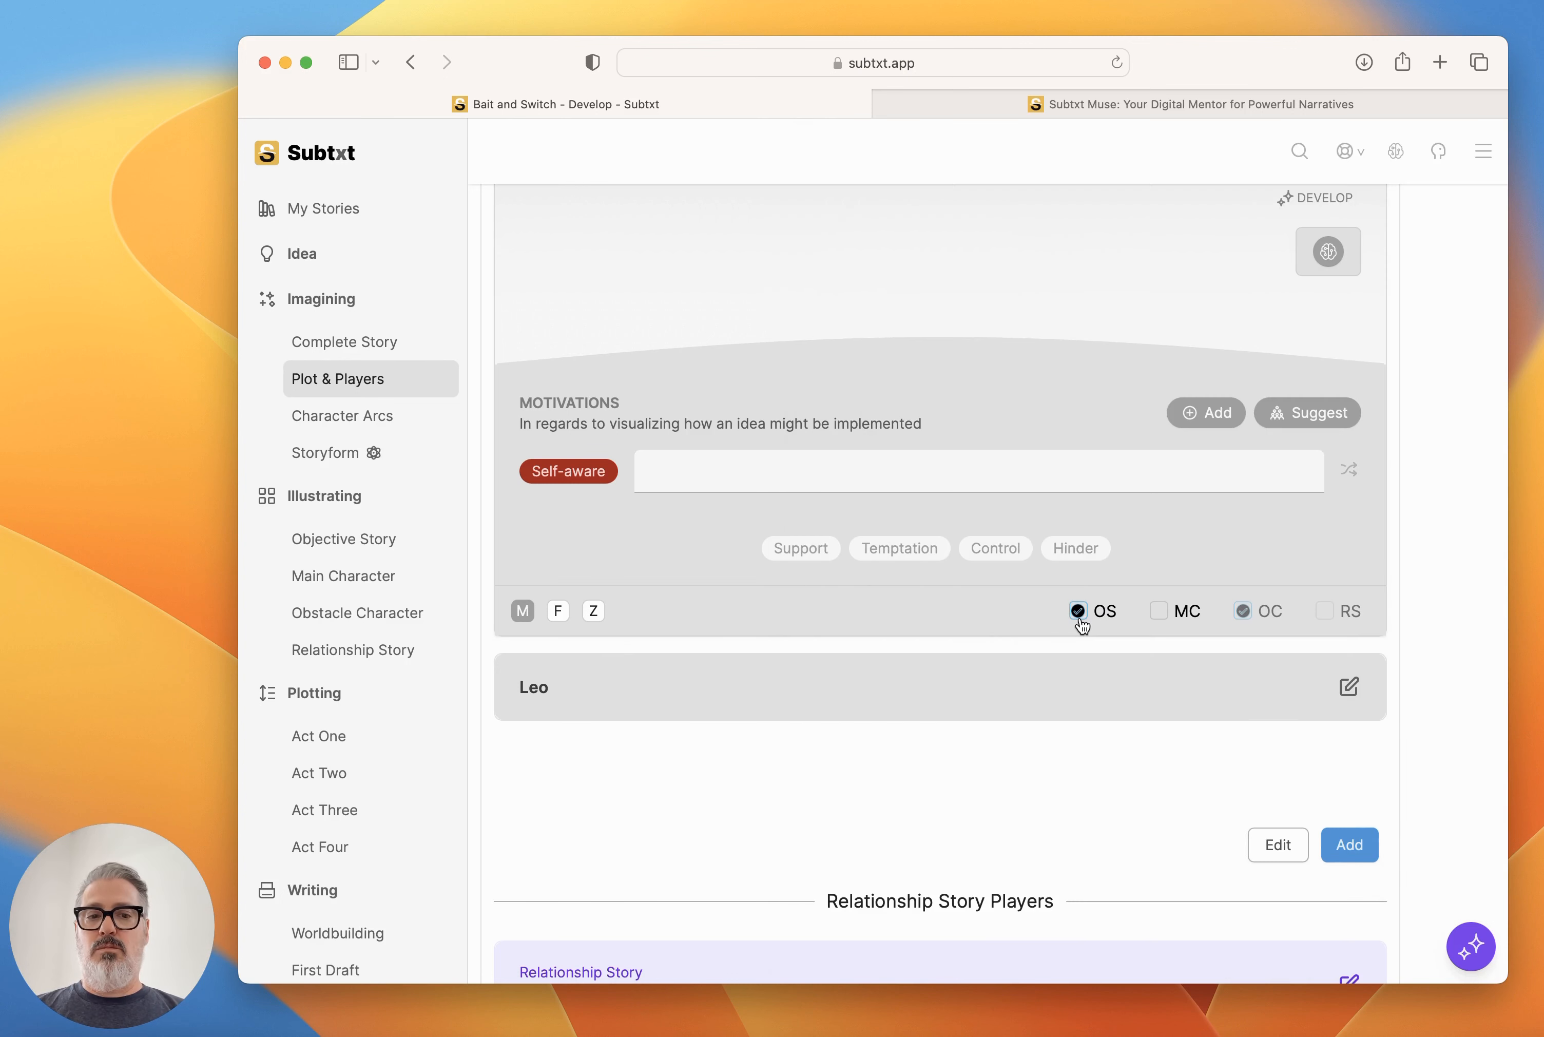
pyautogui.click(1215, 412)
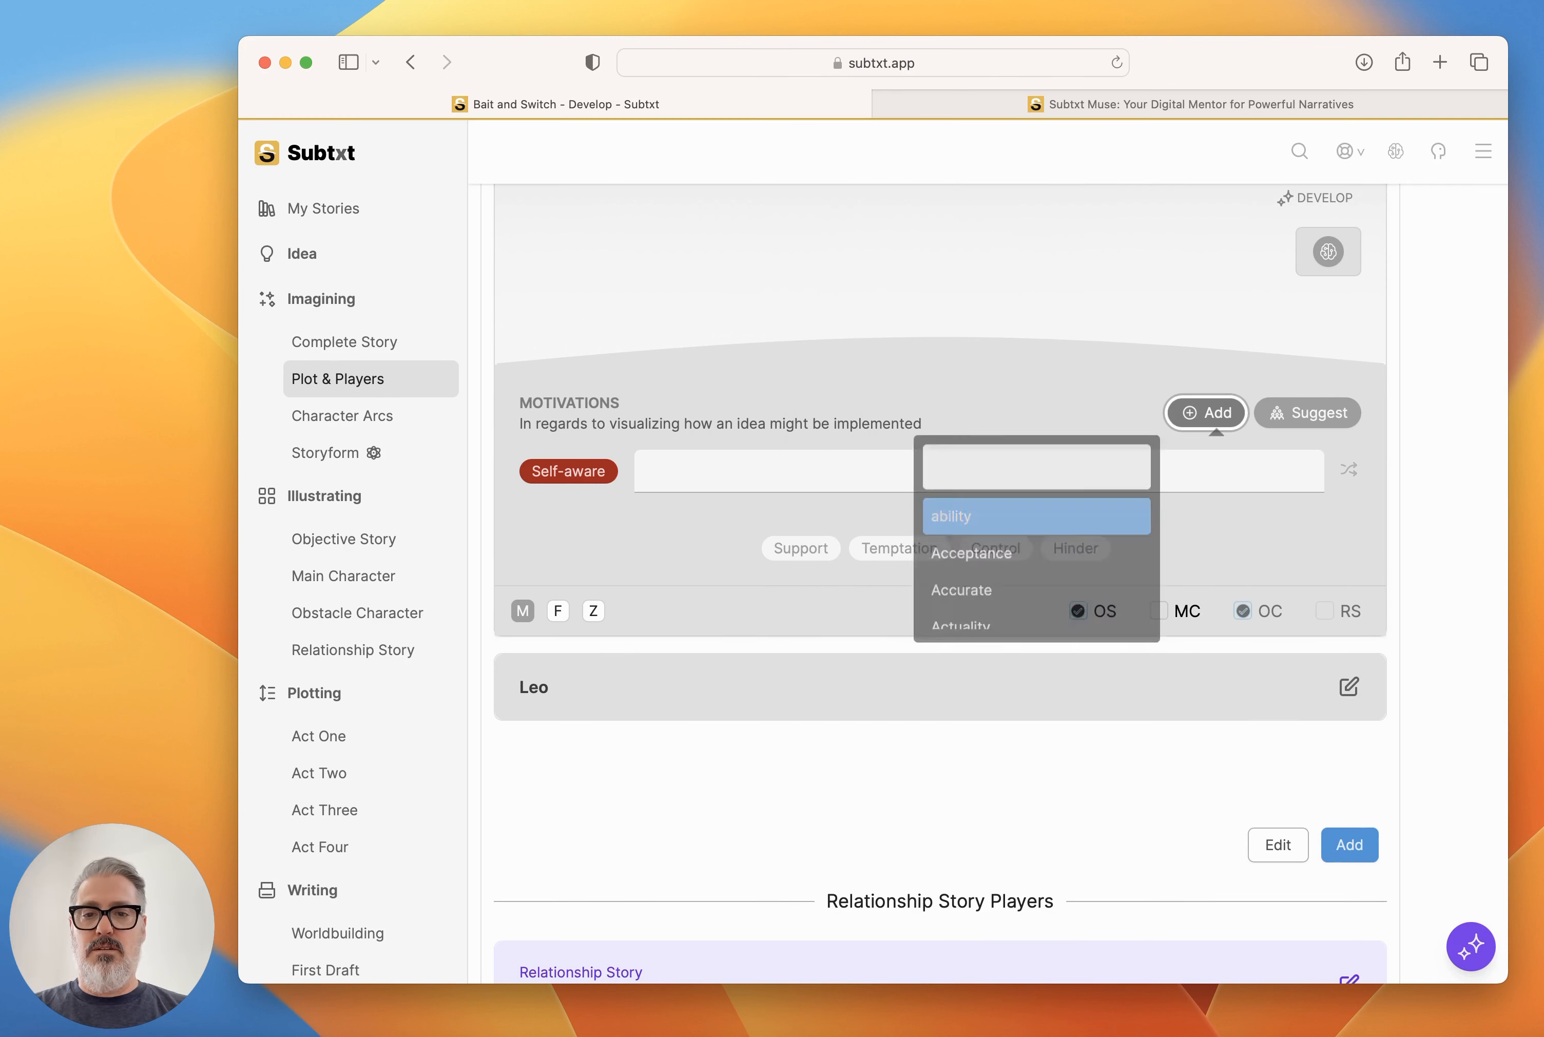
pyautogui.click(1215, 413)
pyautogui.write('tempt')
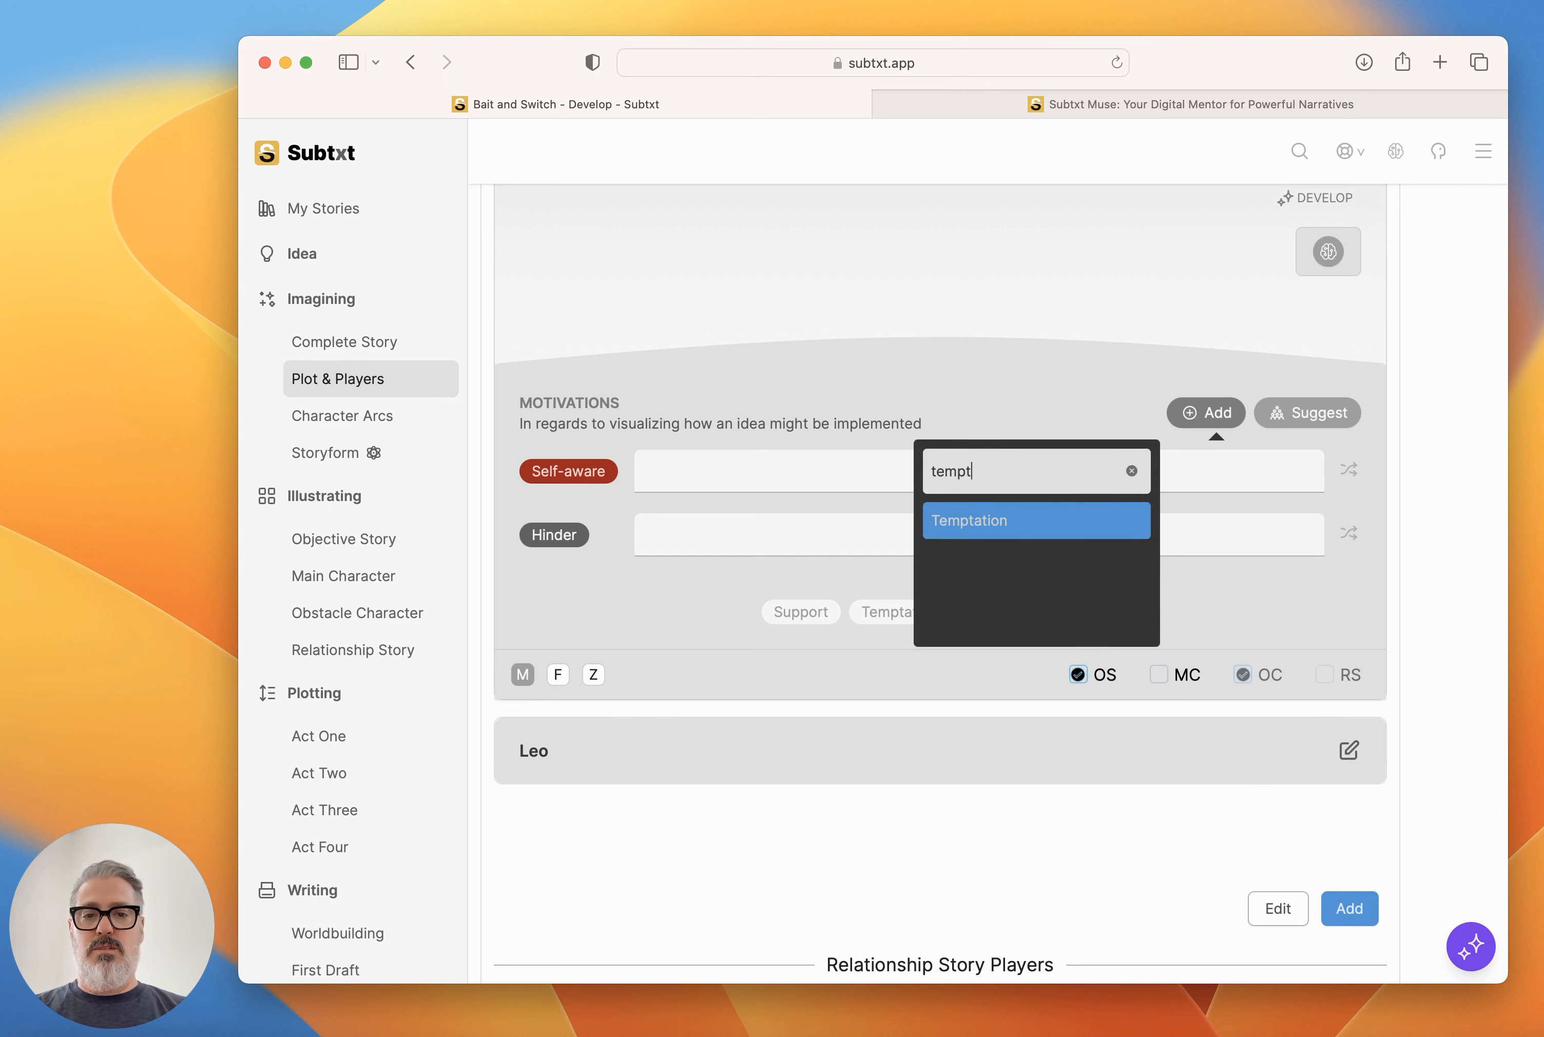
pyautogui.press('Return')
pyautogui.press('super+v')
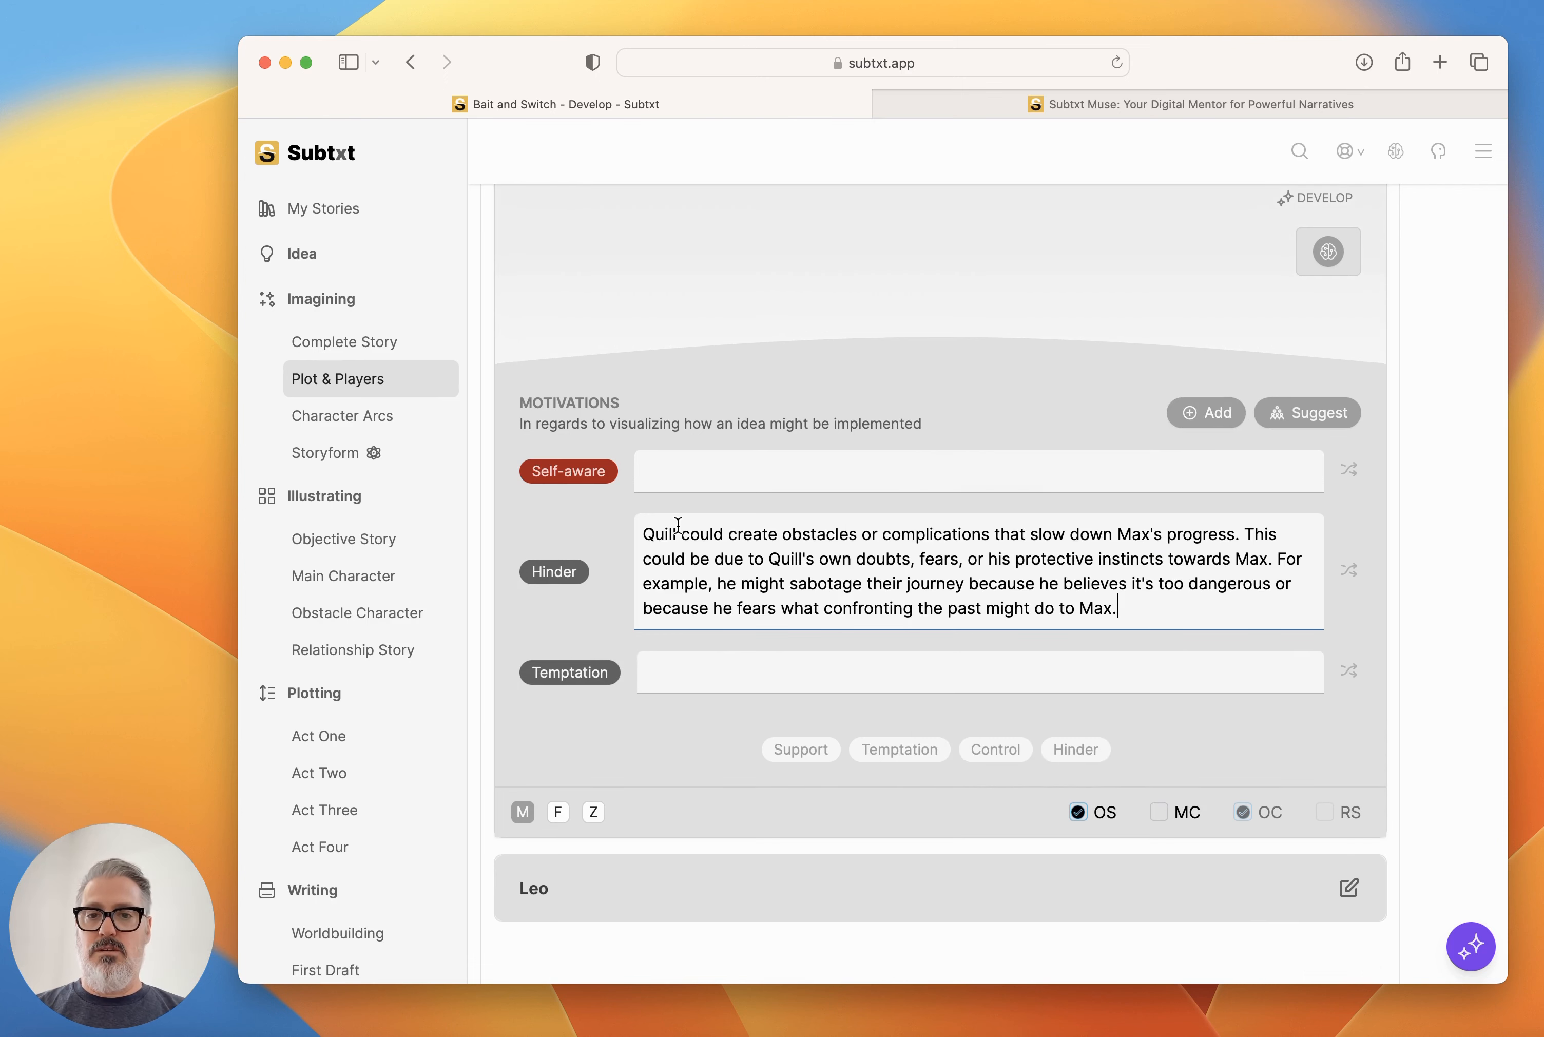
# Copy Muse's Conscience description for Quill and remove the Temptation motivation from his player card.
pyautogui.click(1470, 946)
pyautogui.scroll(-10, 1287, 691)
pyautogui.scroll(-15, 1288, 687)
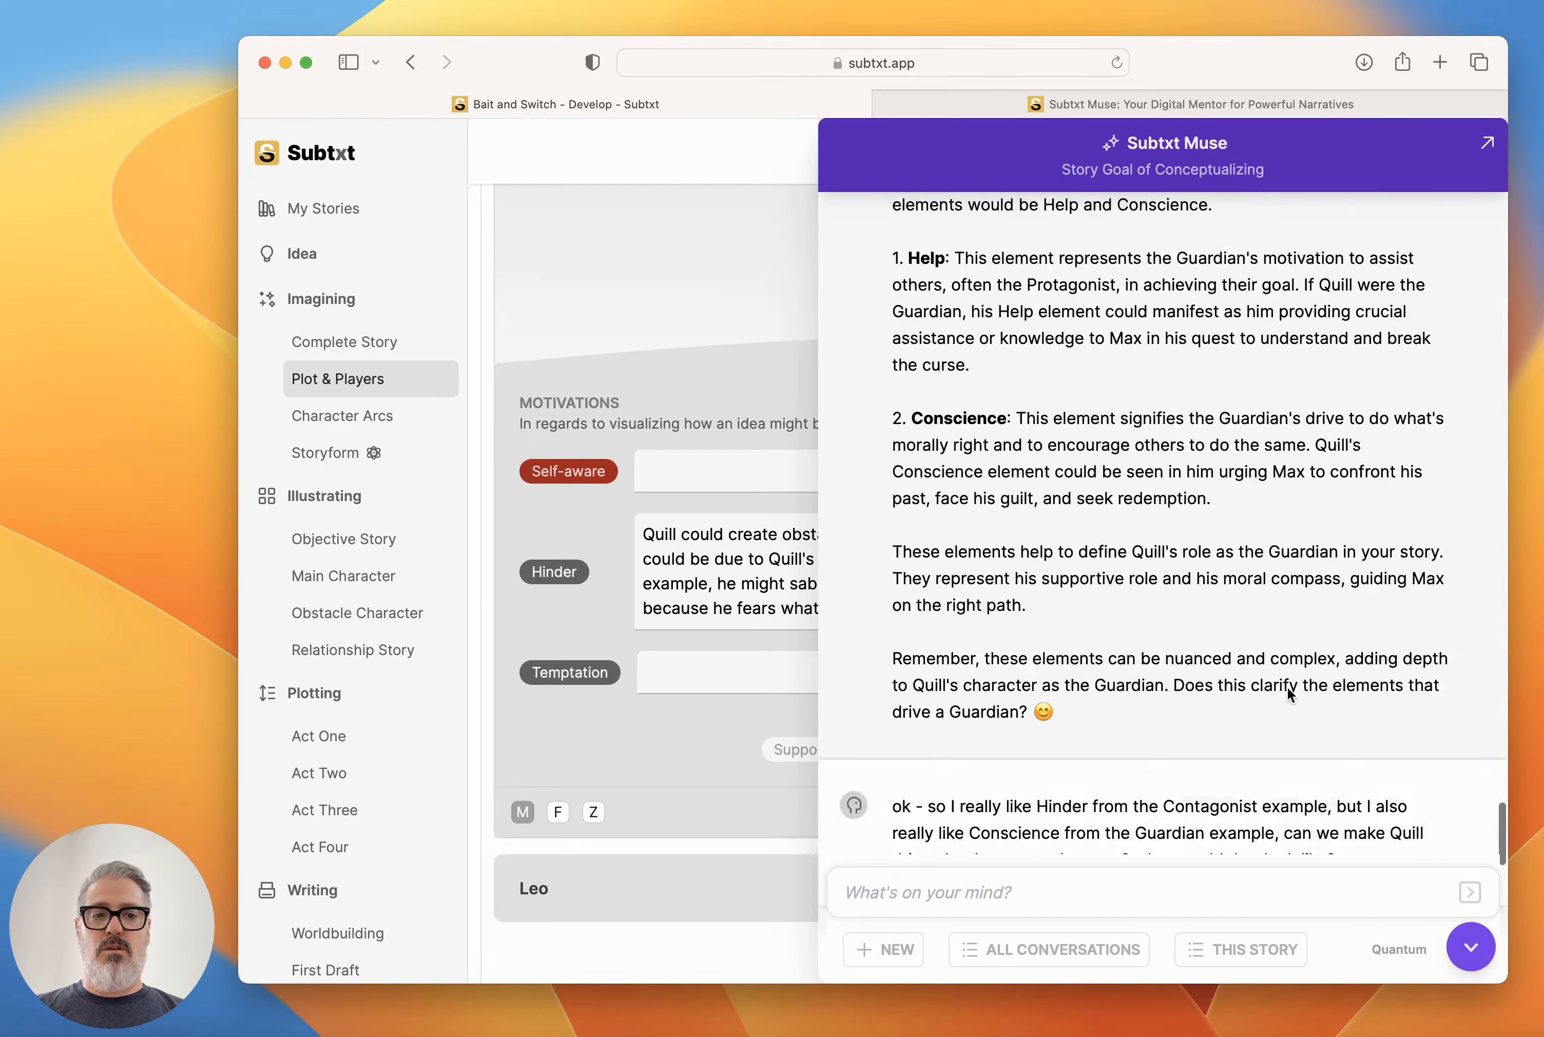
pyautogui.scroll(5, 1287, 687)
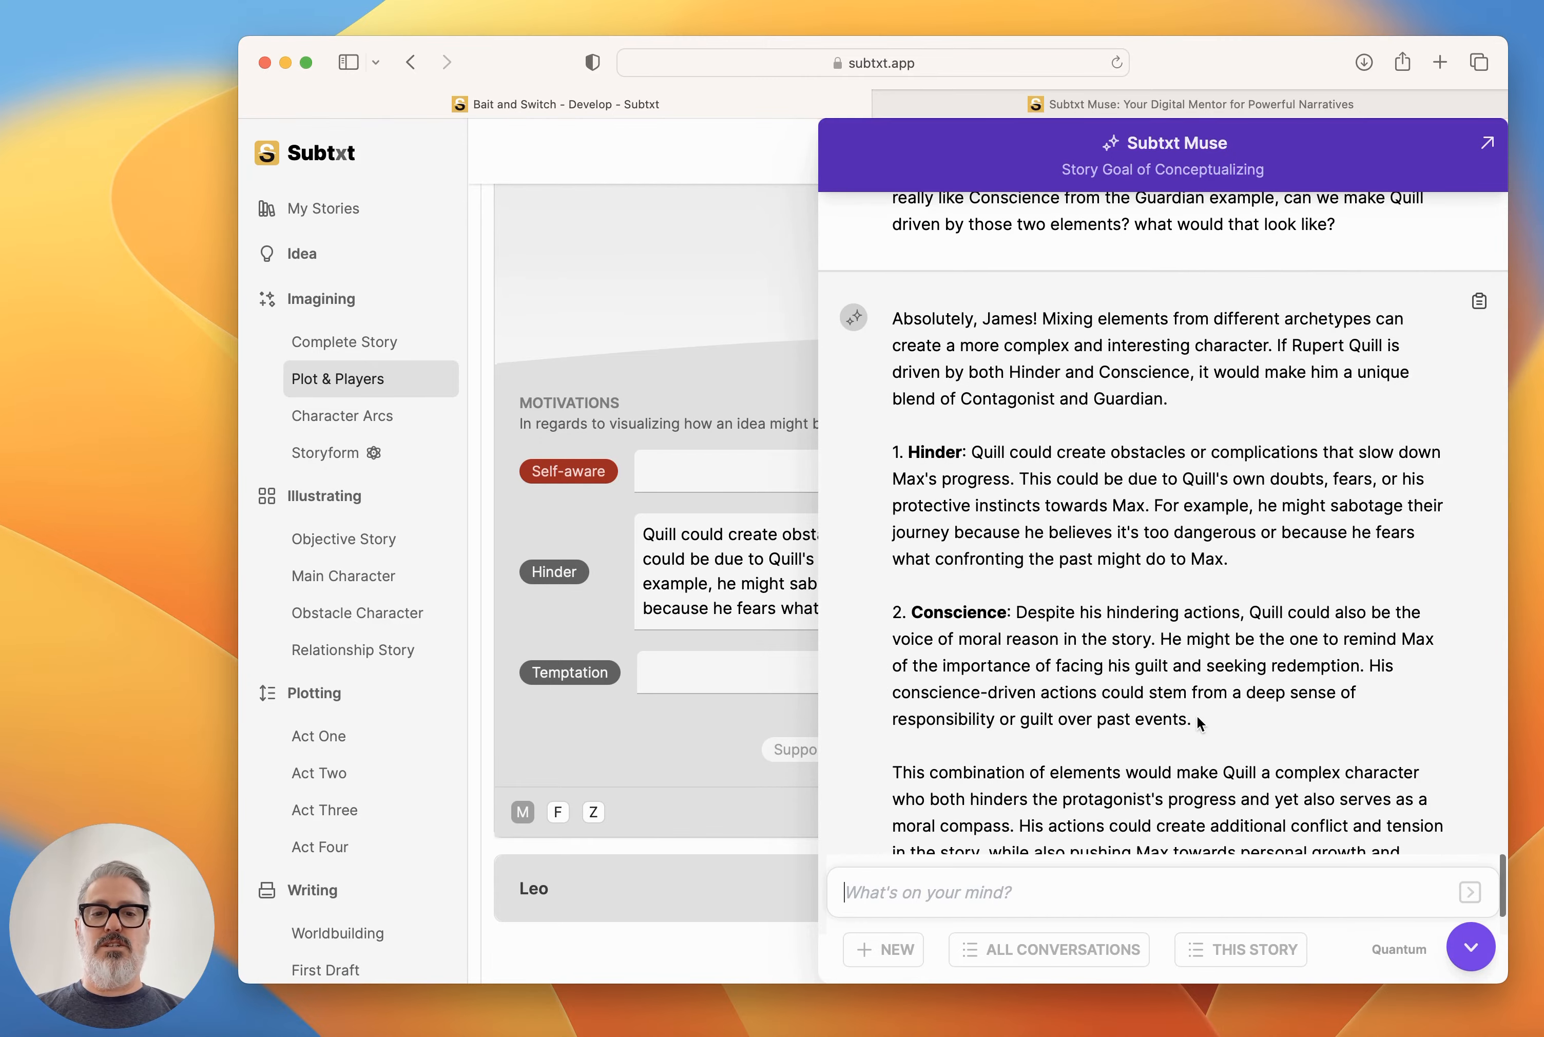
pyautogui.moveTo(1192, 719); pyautogui.dragTo(1018, 611)
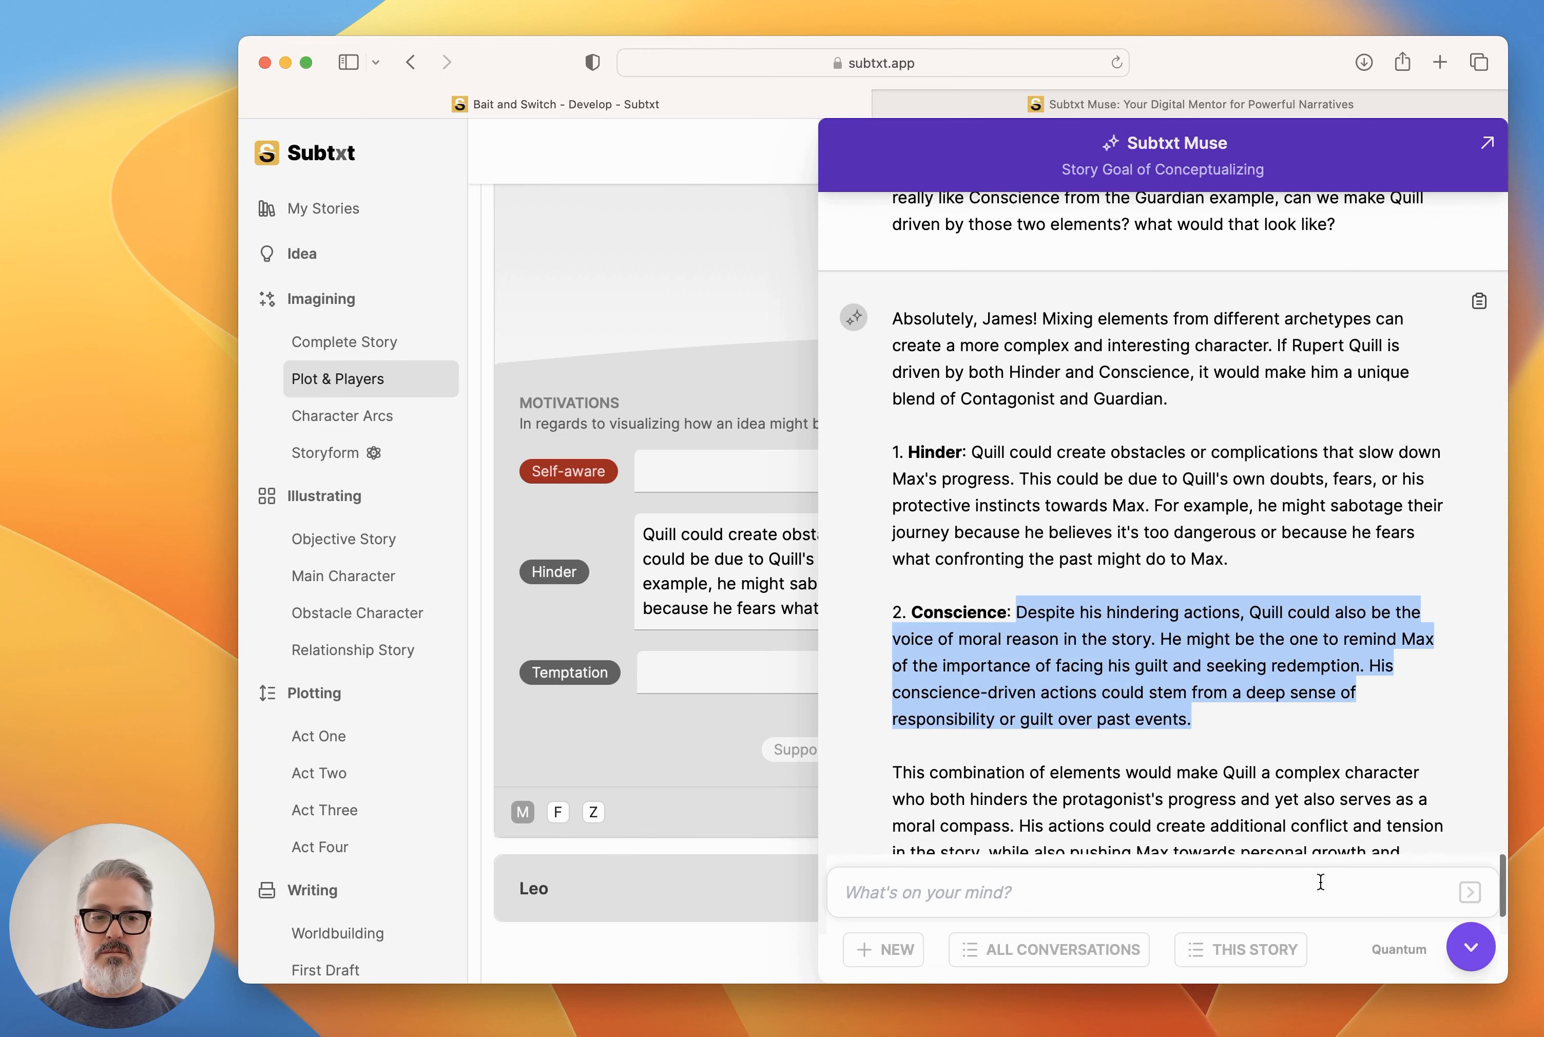
pyautogui.click(1470, 945)
pyautogui.click(569, 672)
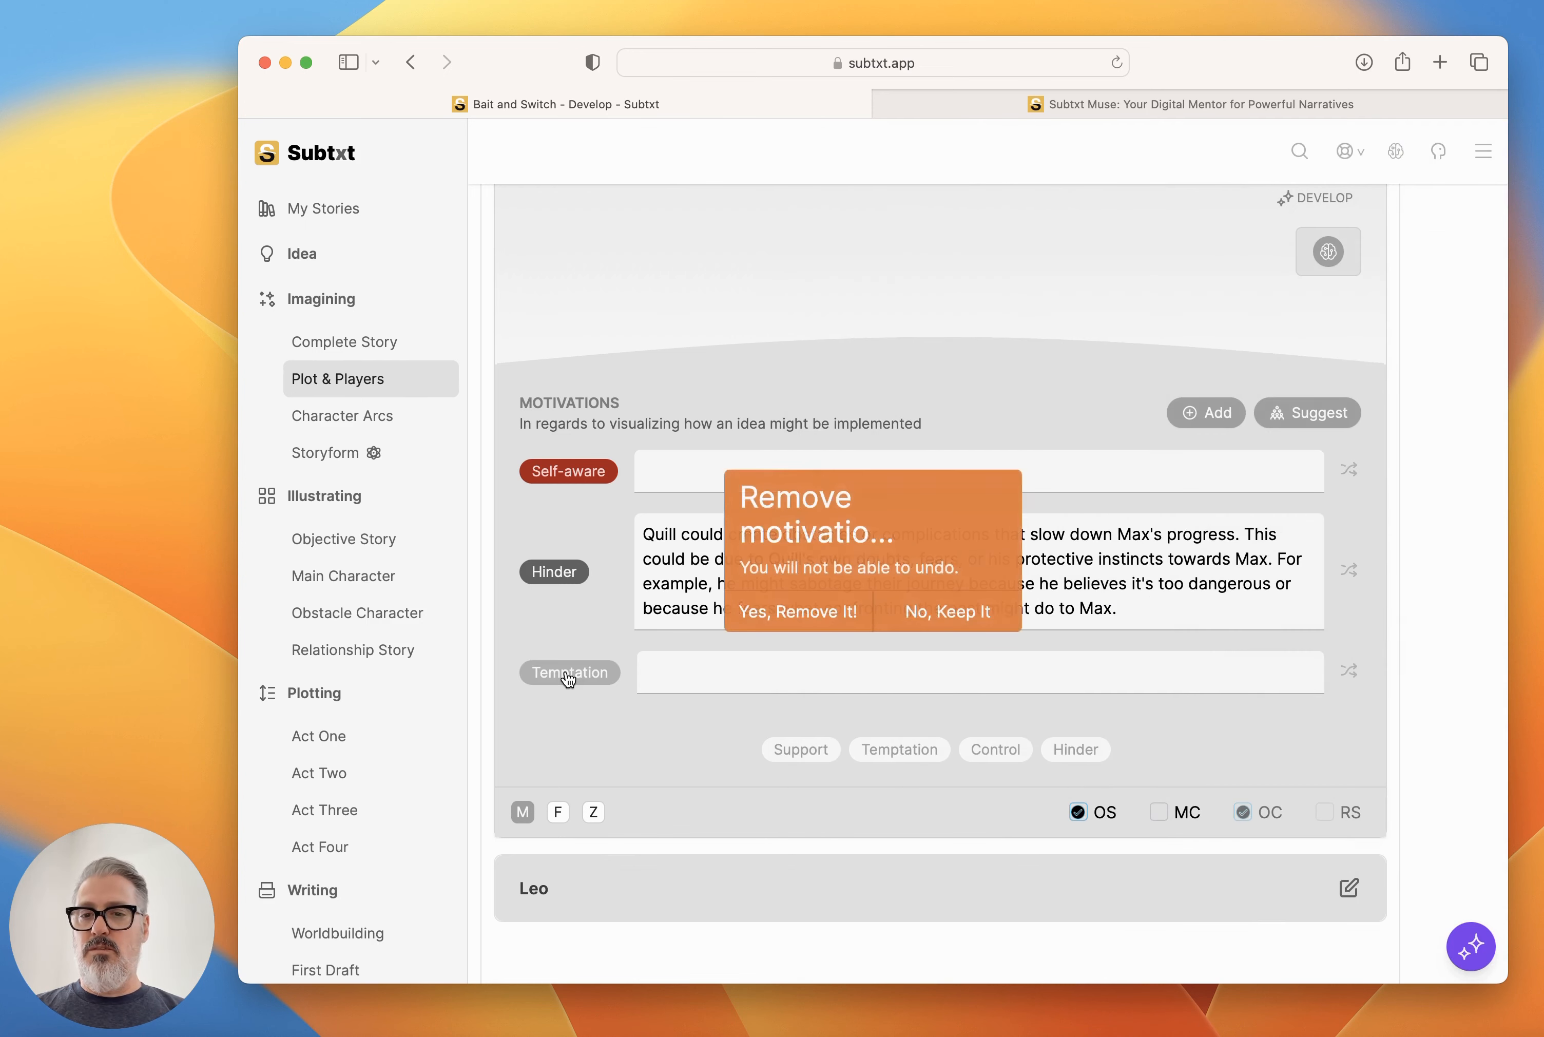
pyautogui.click(819, 624)
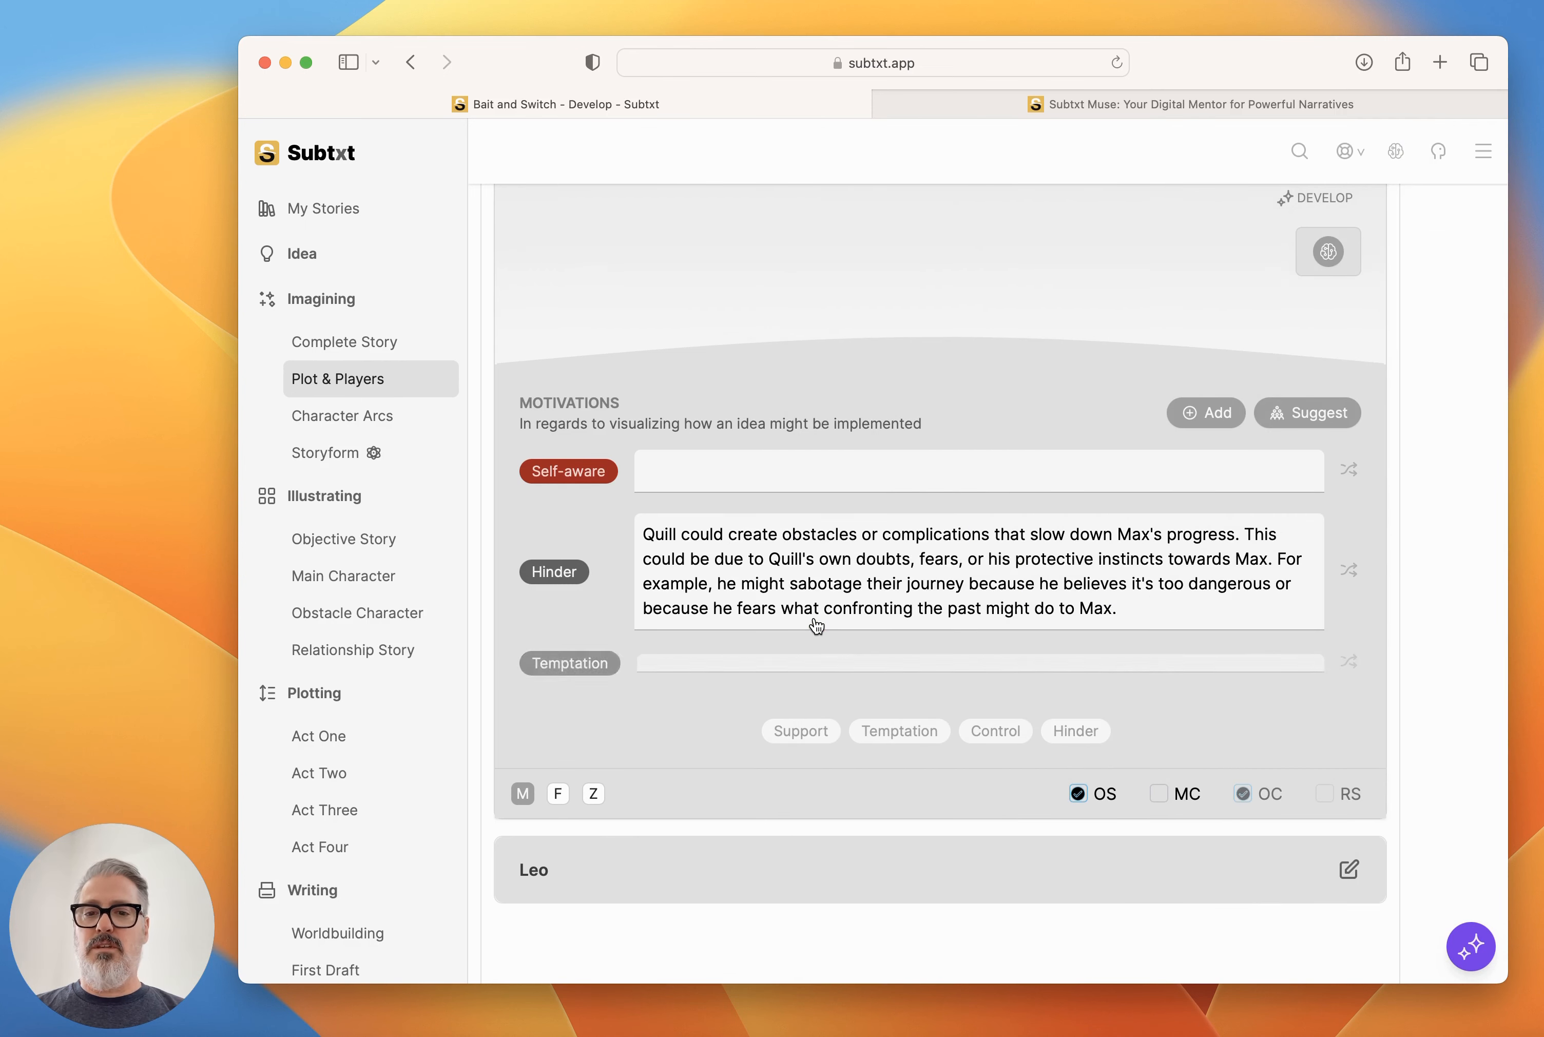
# Add a Conscience motivation with Muse's copied description, and reword the mentions of Max as the boys in Quill's Hinder and Conscience texts.
pyautogui.click(1208, 415)
pyautogui.write('consci')
pyautogui.press('Return')
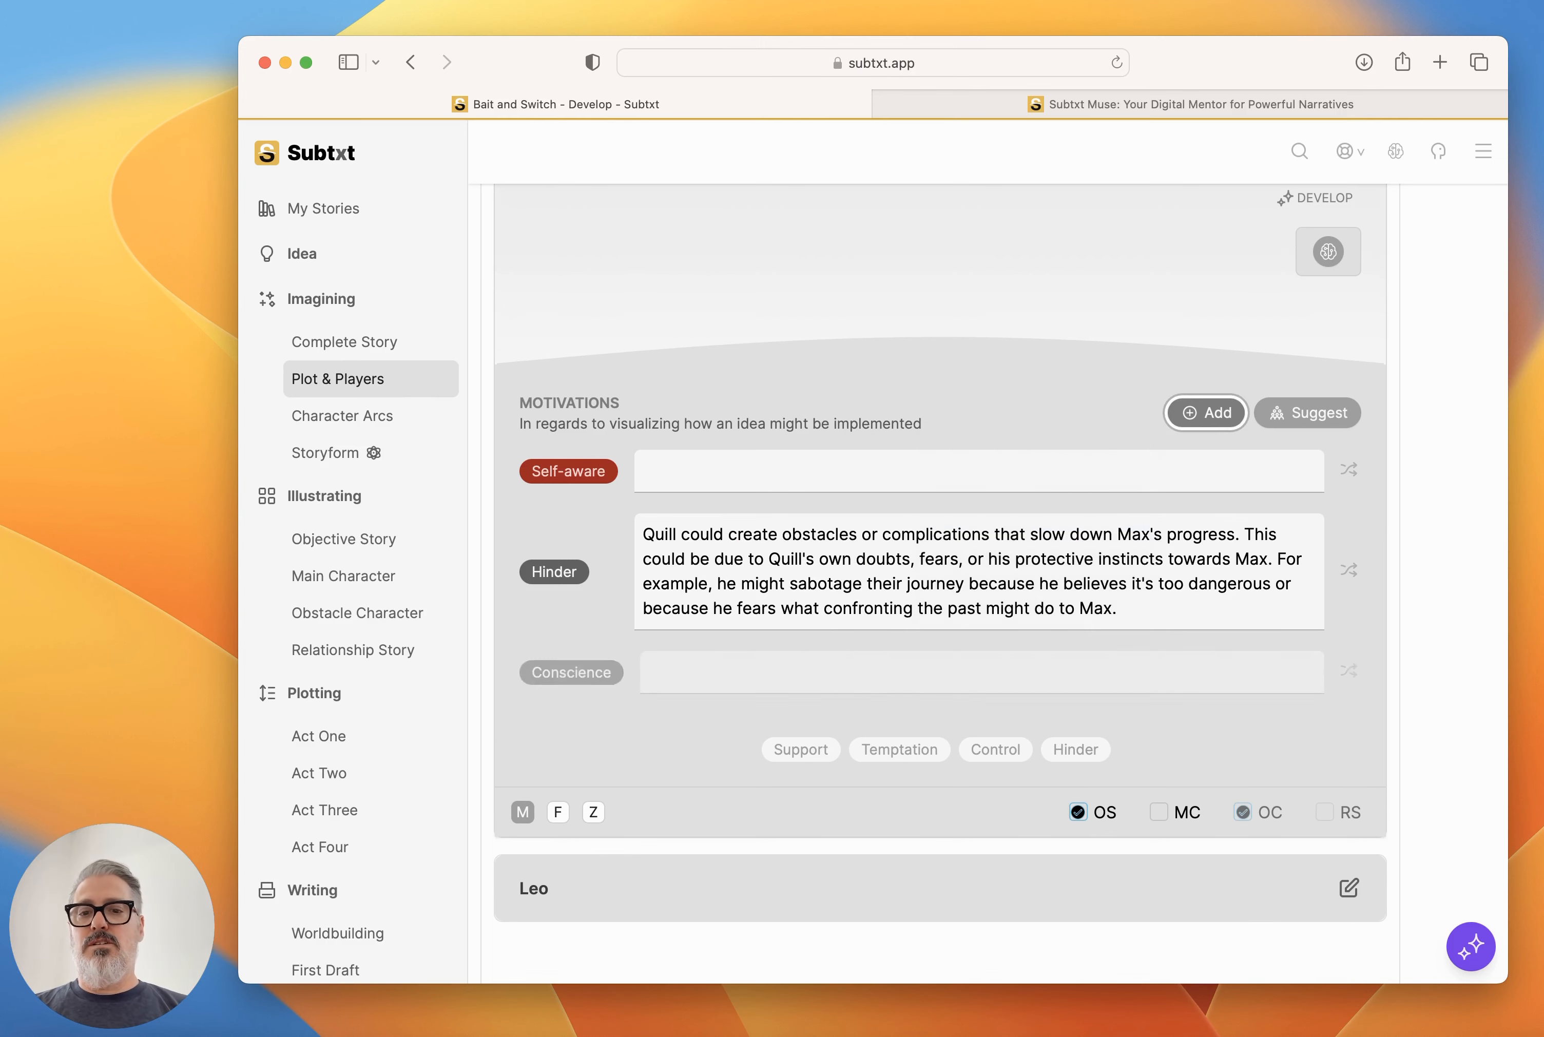
pyautogui.click(726, 670)
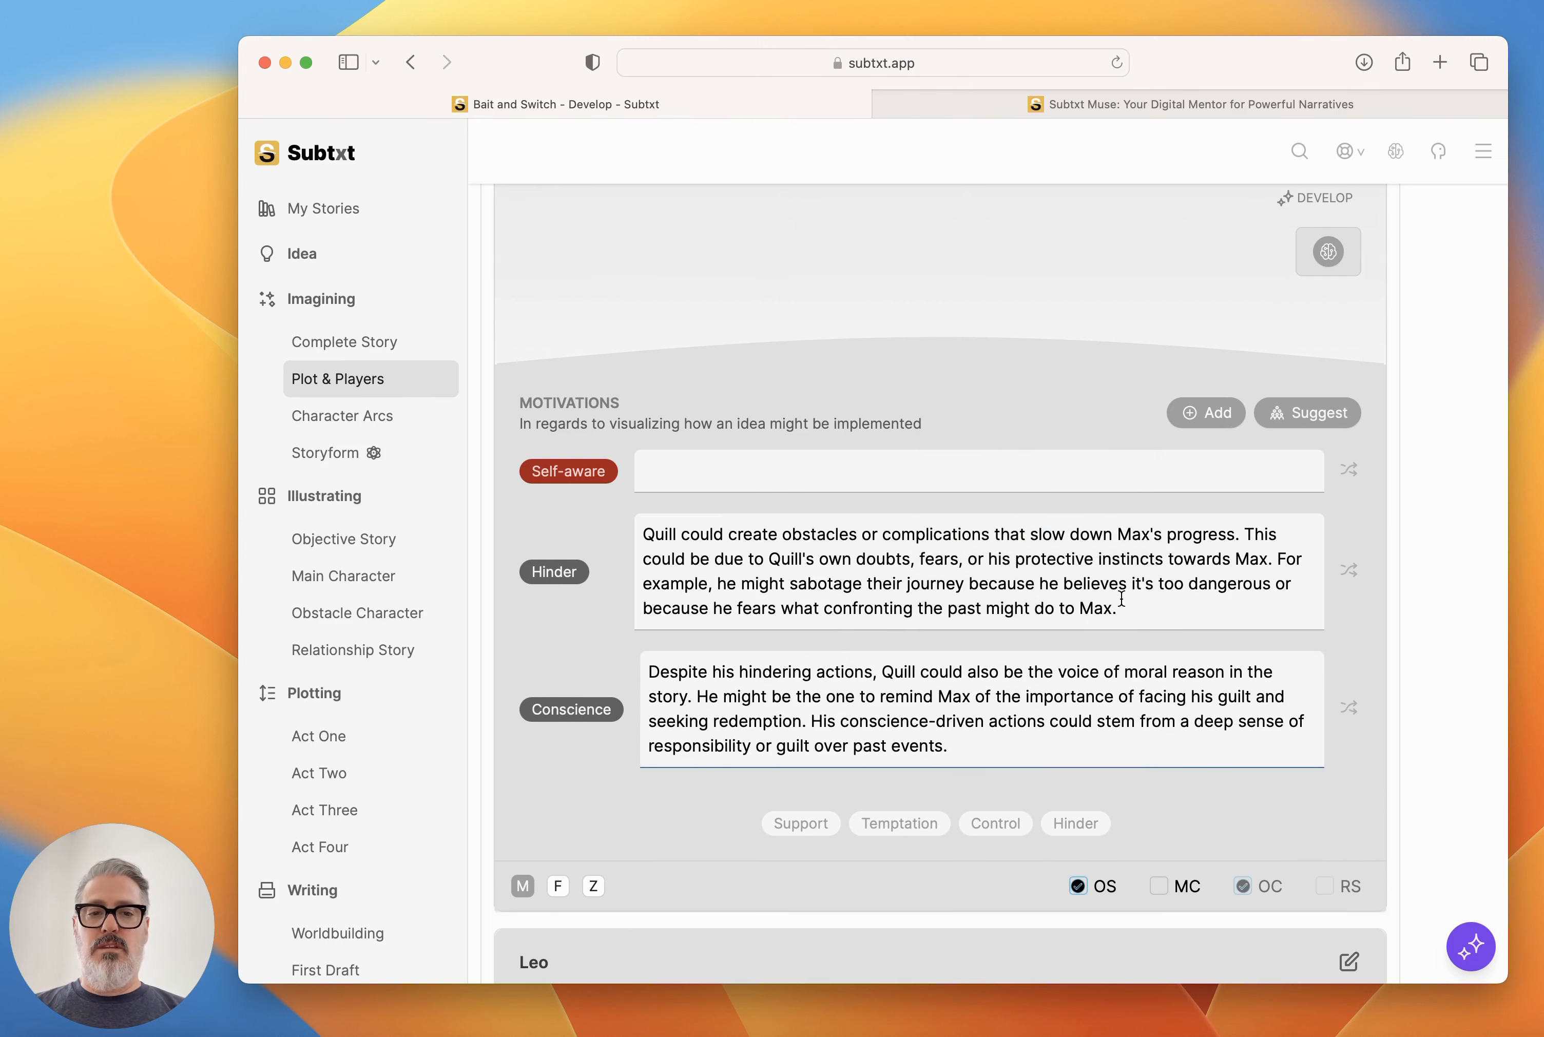
pyautogui.doubleClick(1137, 533)
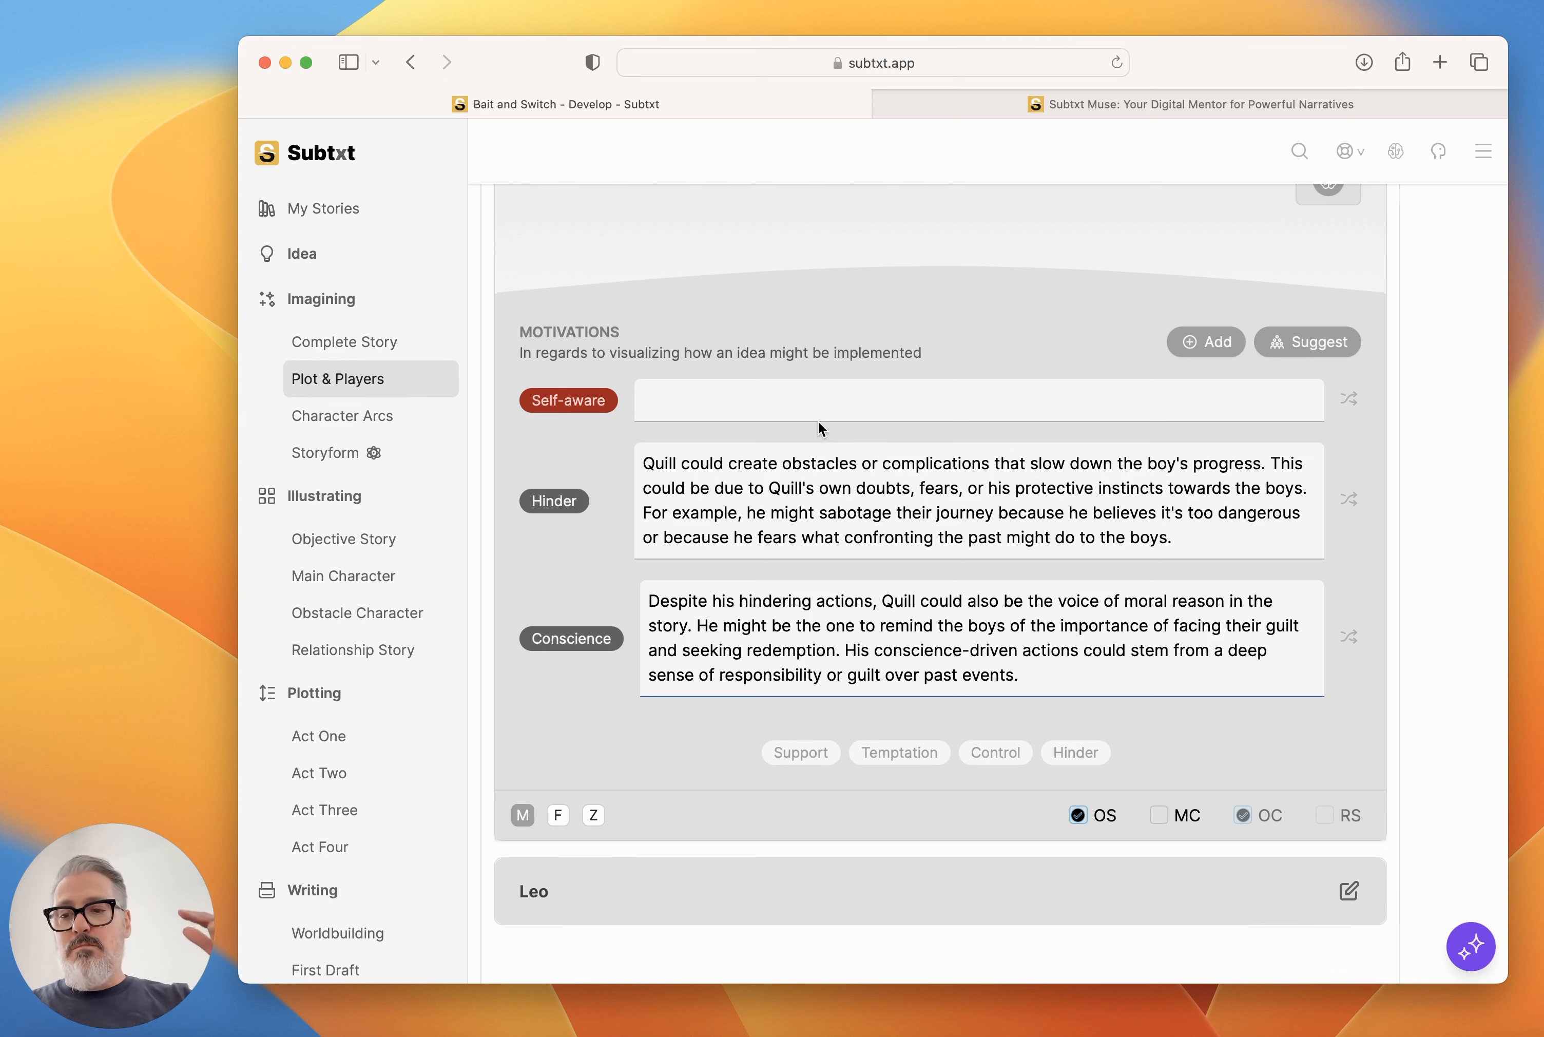
# Shuffle the illustration for Quill's Self-aware motivation until it reads "Rupert Quill thinks so little of oneself.".
pyautogui.click(1351, 401)
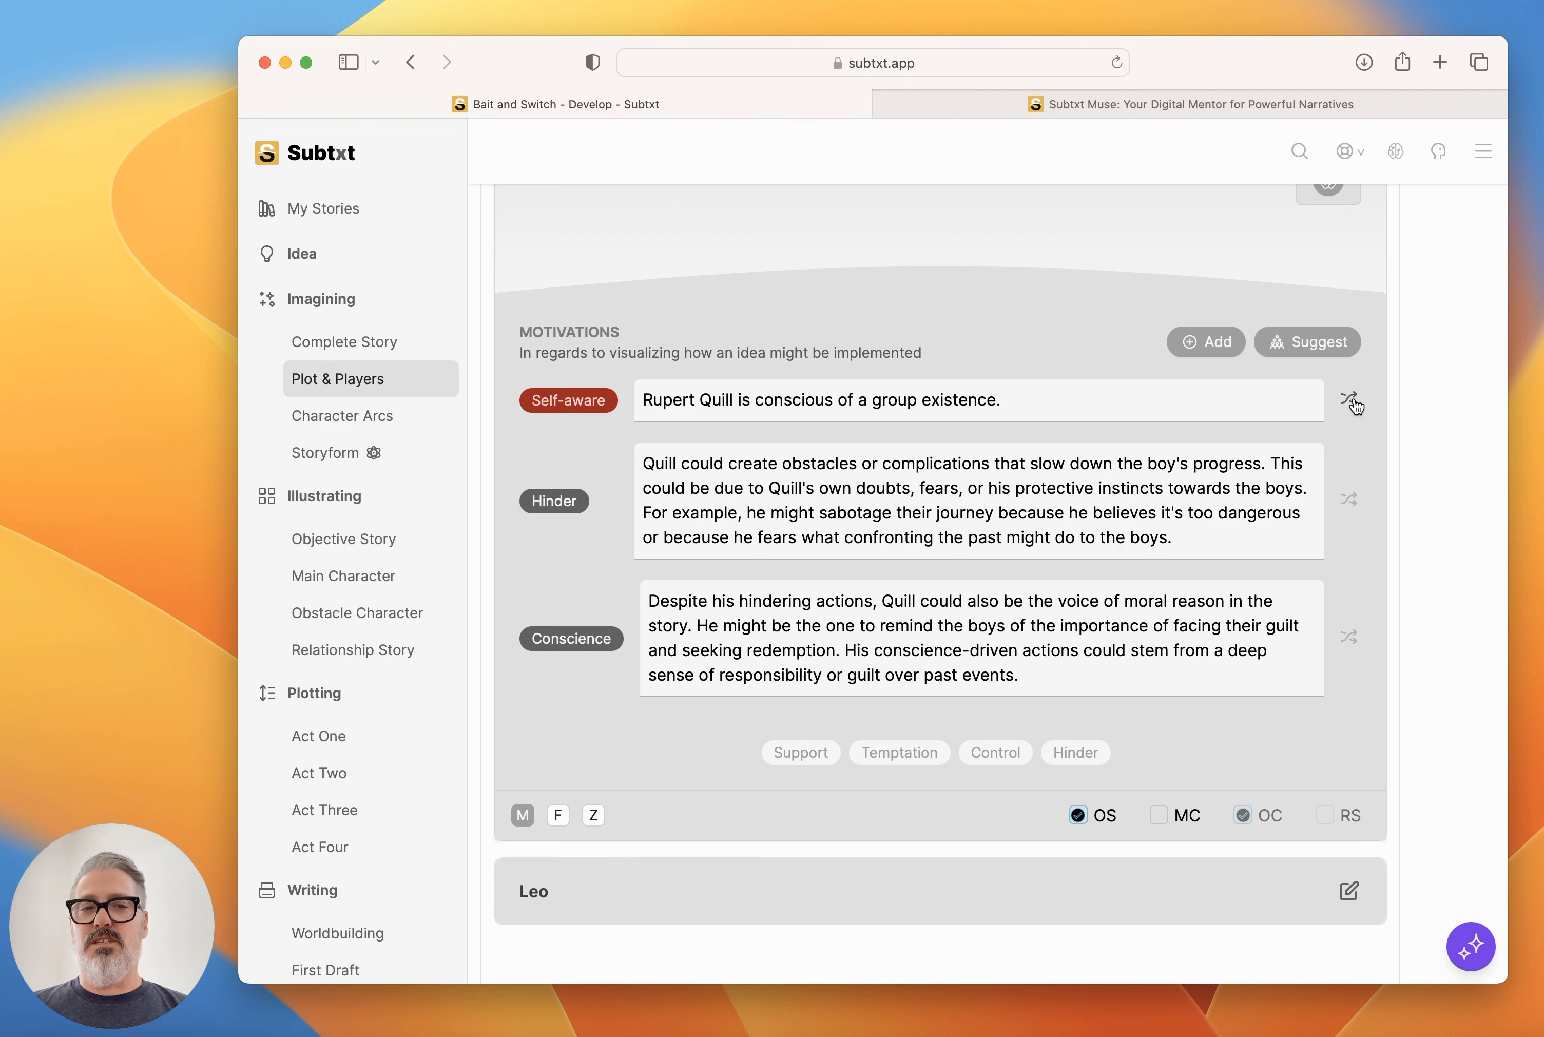
pyautogui.click(1348, 402)
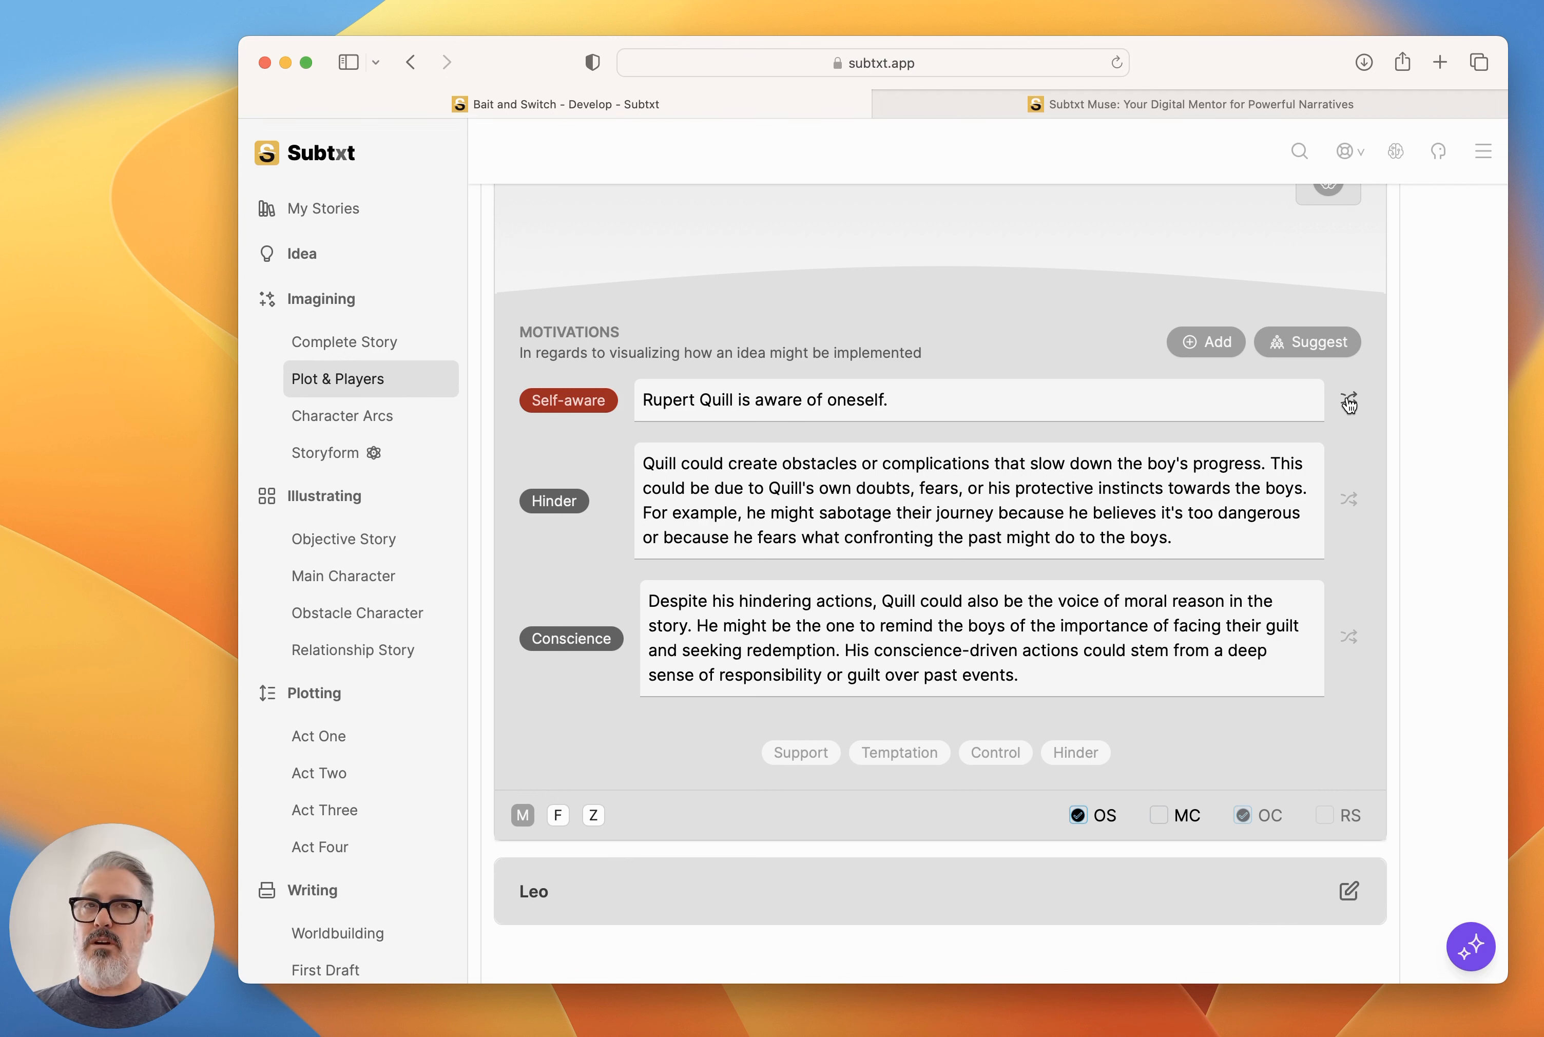
pyautogui.click(1348, 402)
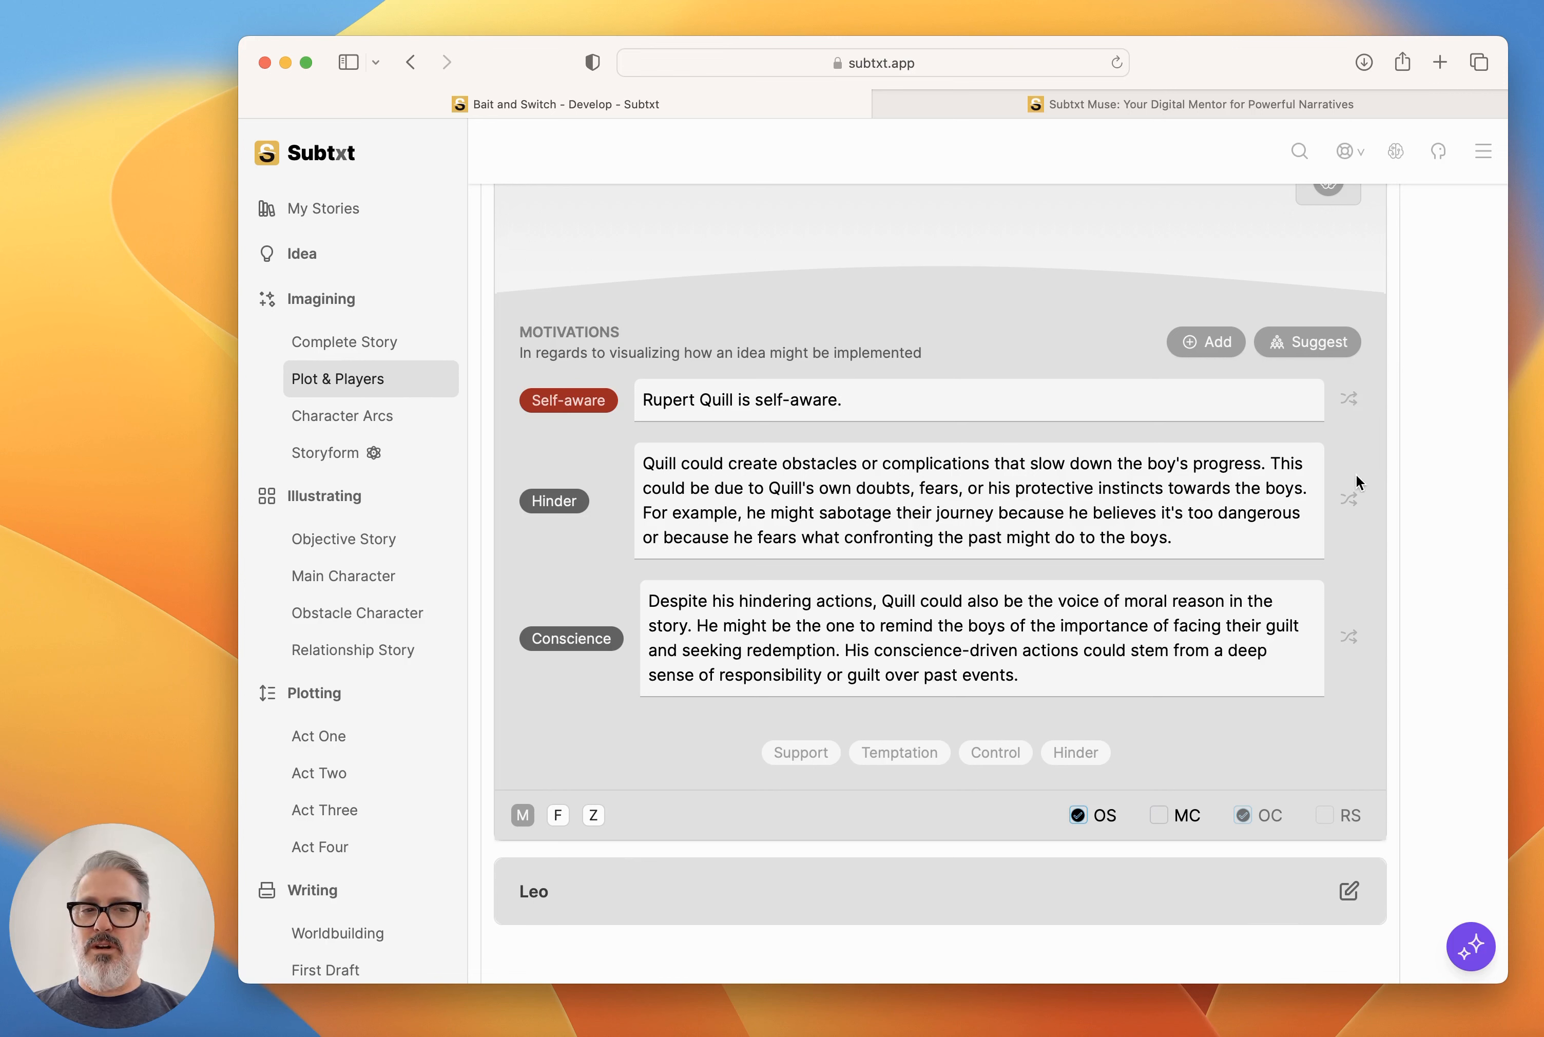
pyautogui.click(1349, 399)
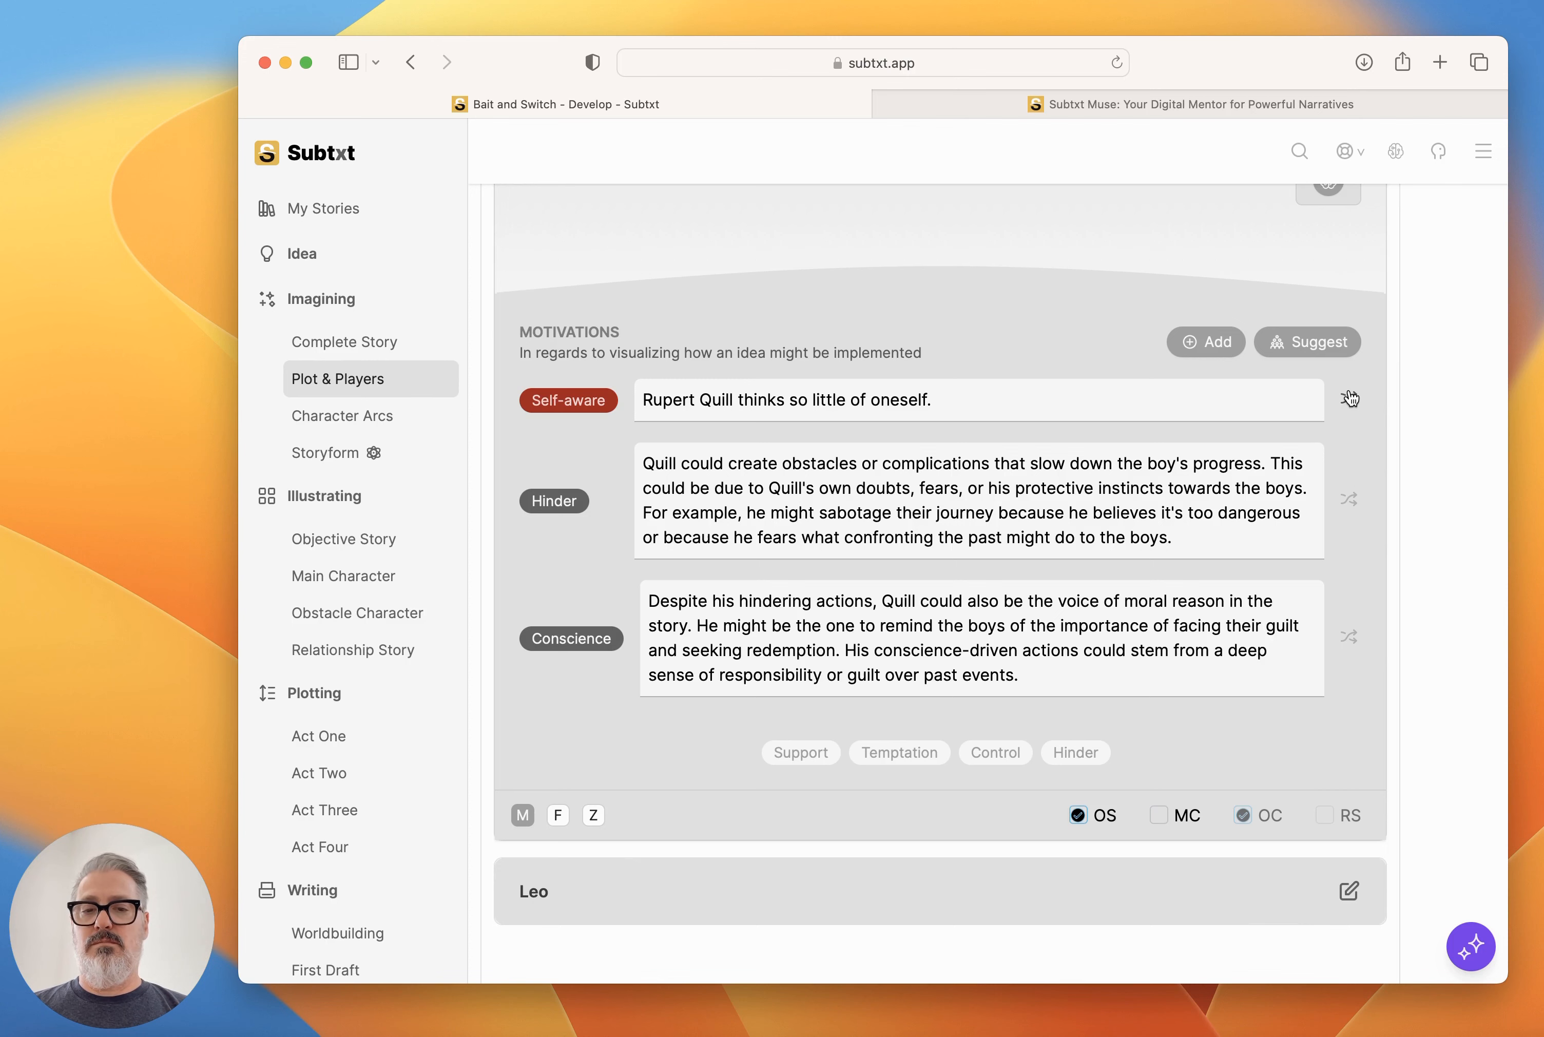
# Generate a Brainstorming AI text on Rupert Quill's drive toward the Story Goal, add it to his Storytelling, and collapse his player card.
pyautogui.scroll(5, 997, 526)
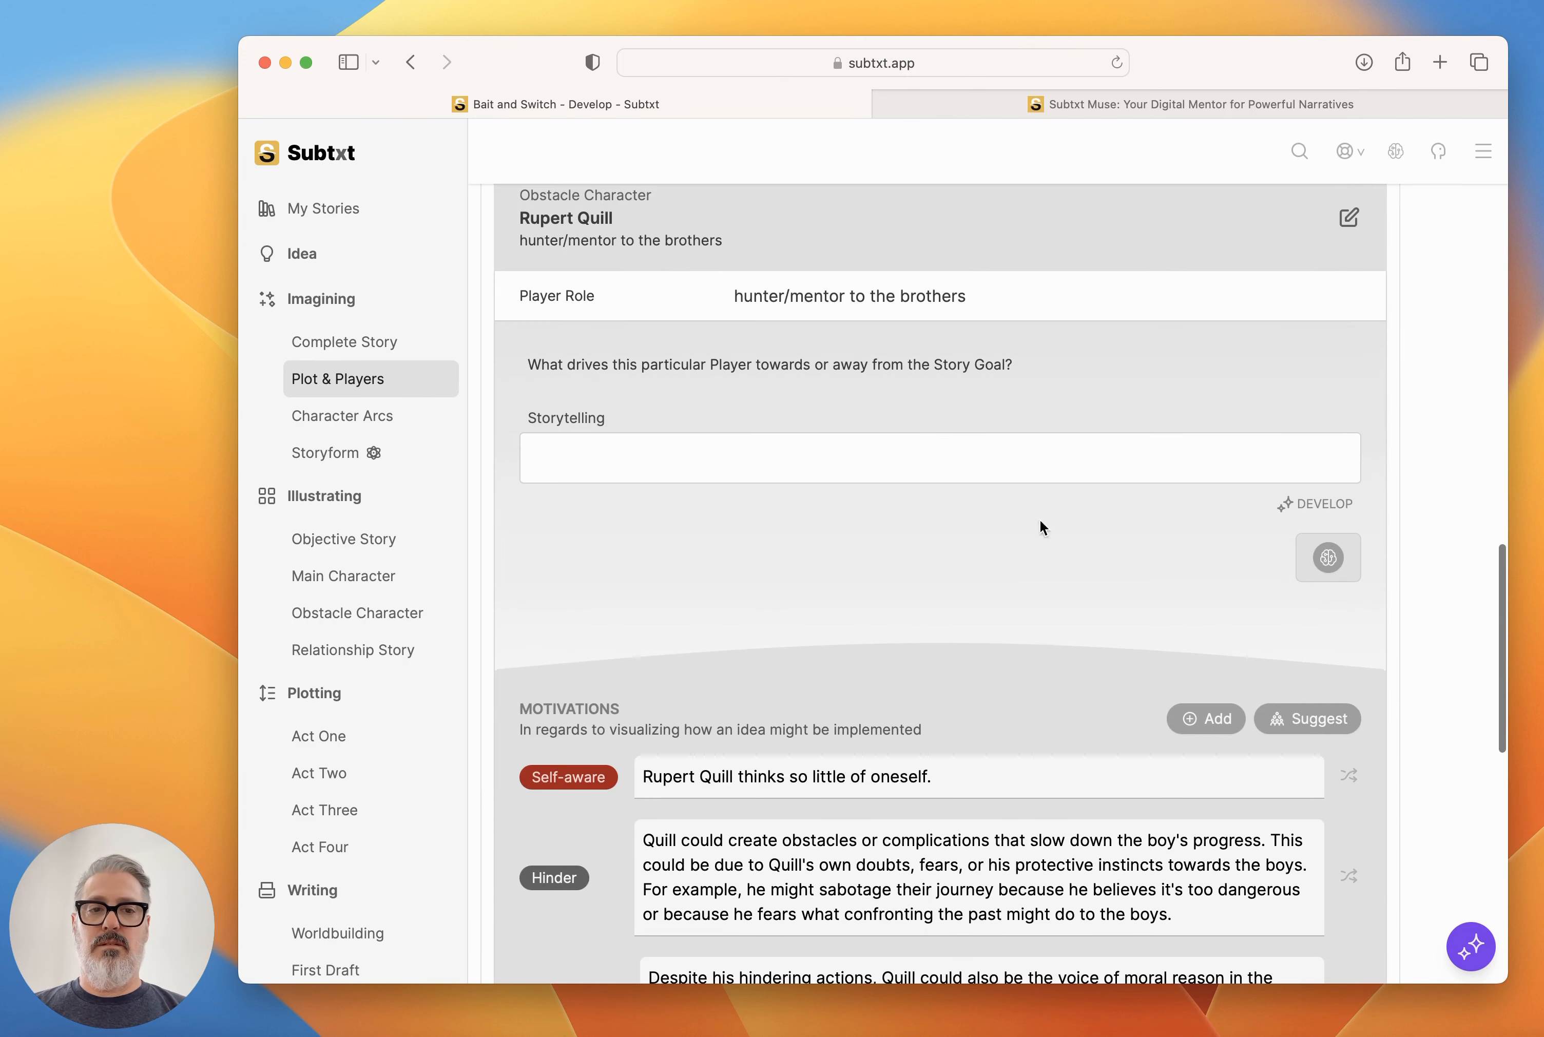
pyautogui.click(1337, 561)
pyautogui.click(1332, 556)
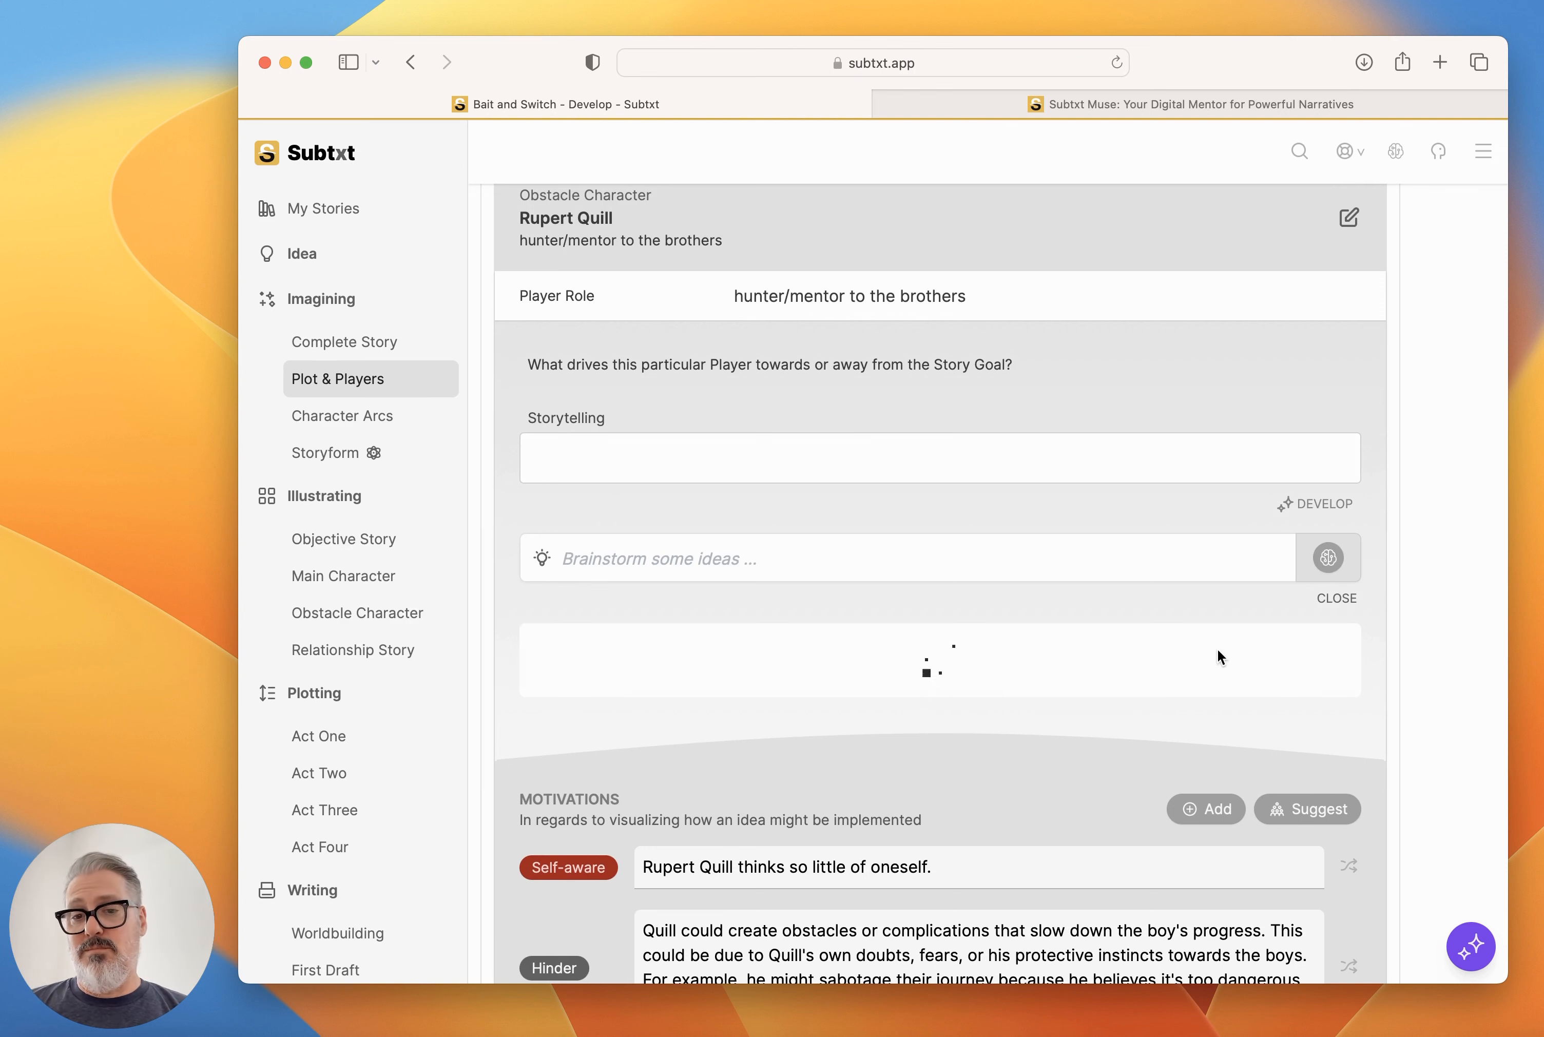
pyautogui.scroll(-2, 1222, 645)
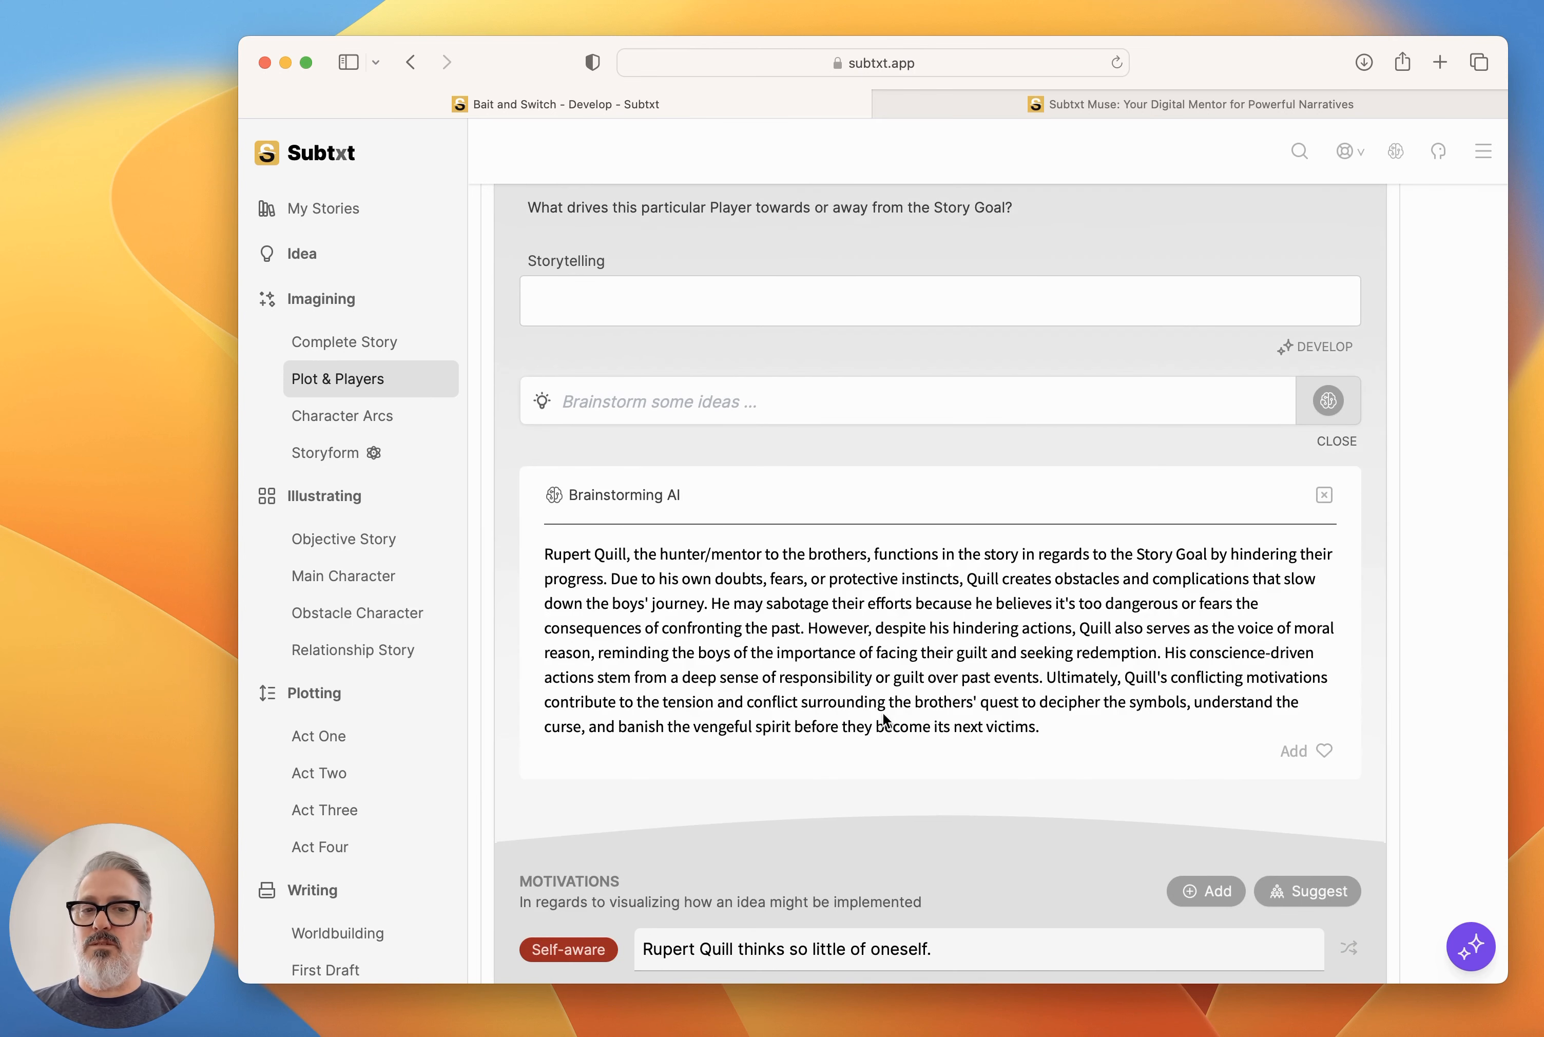
pyautogui.scroll(-4, 860, 676)
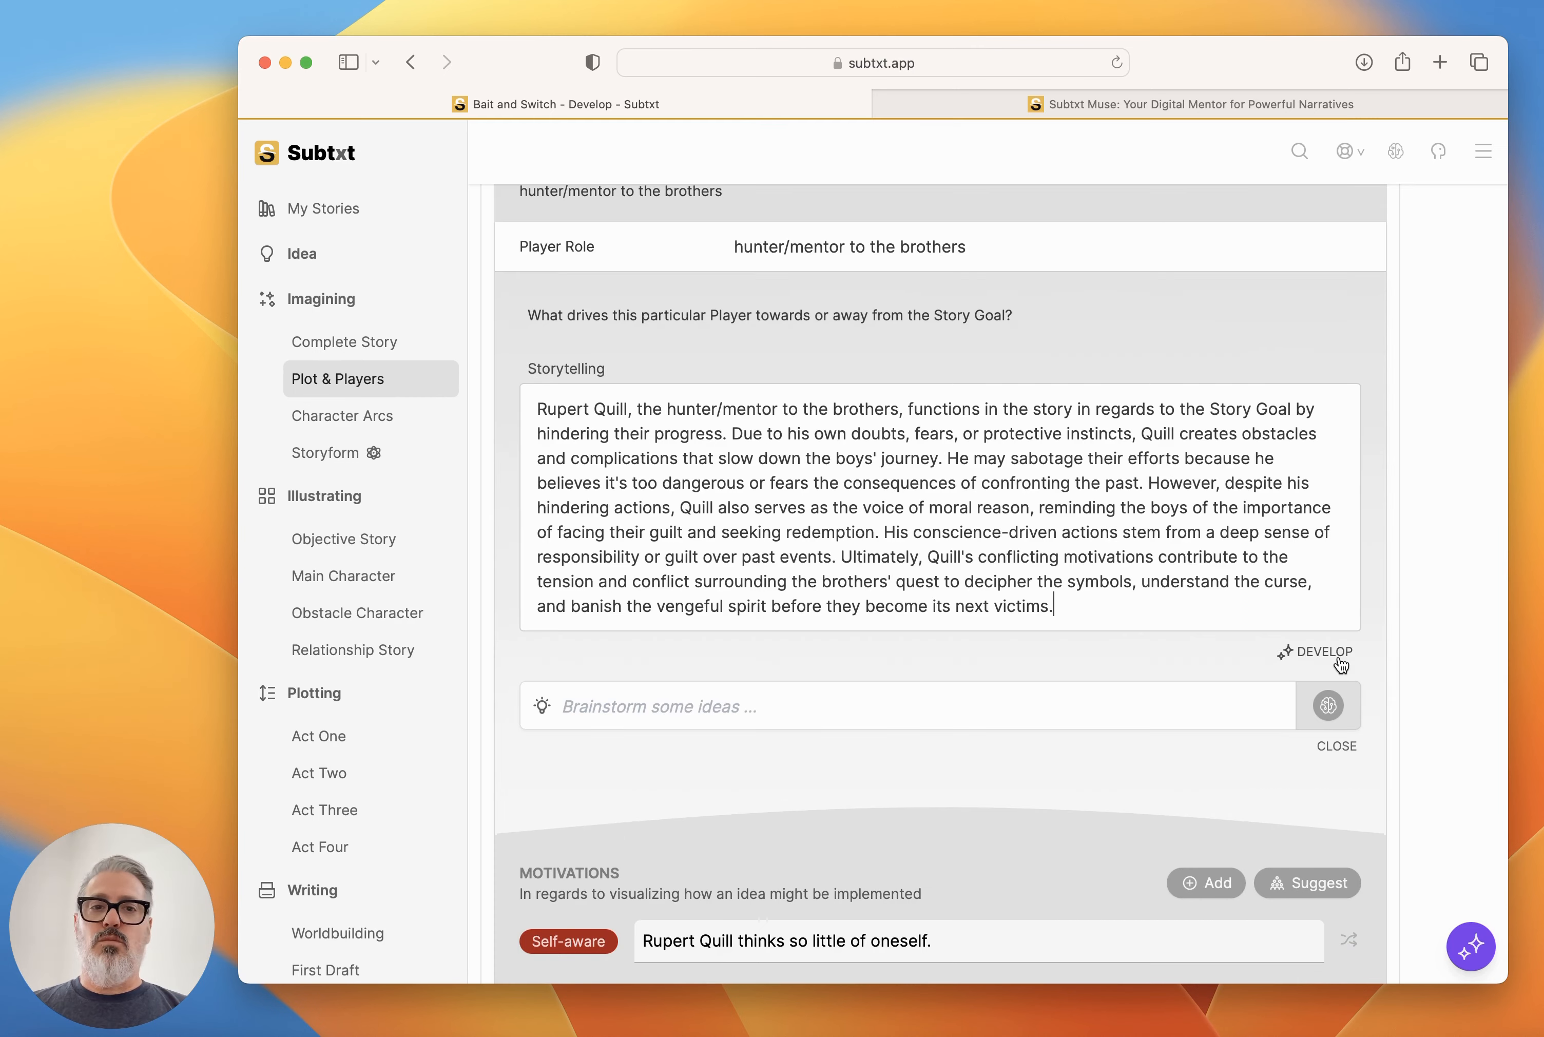
pyautogui.scroll(-12, 1337, 660)
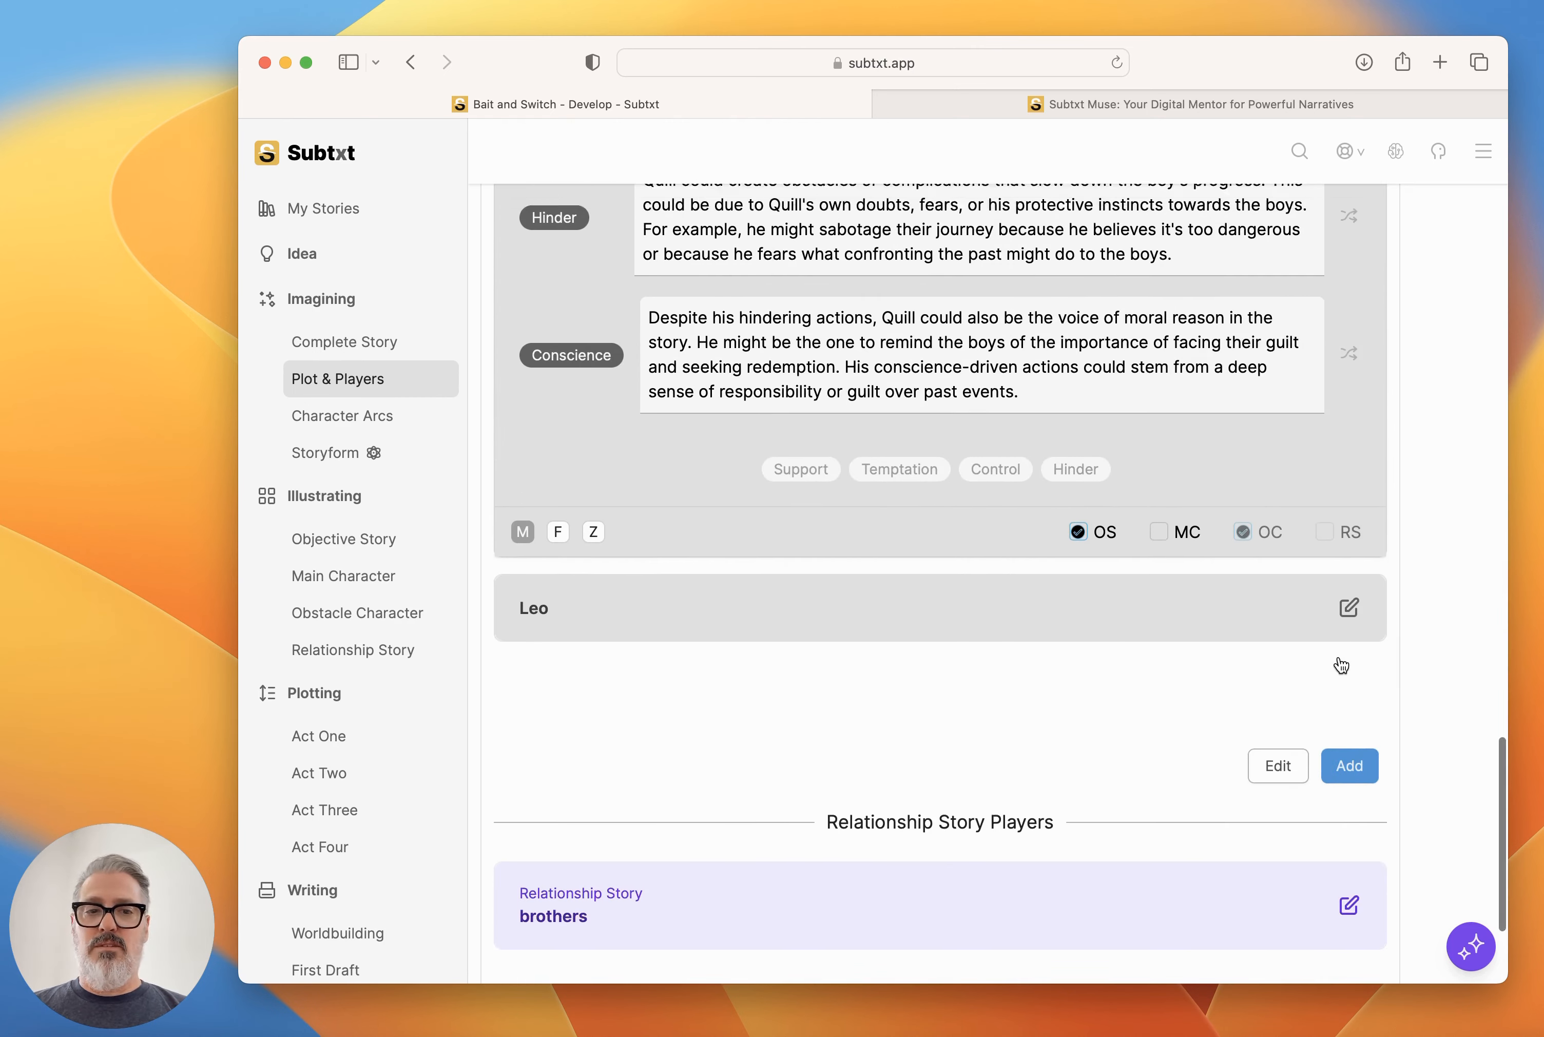
pyautogui.scroll(10, 1338, 658)
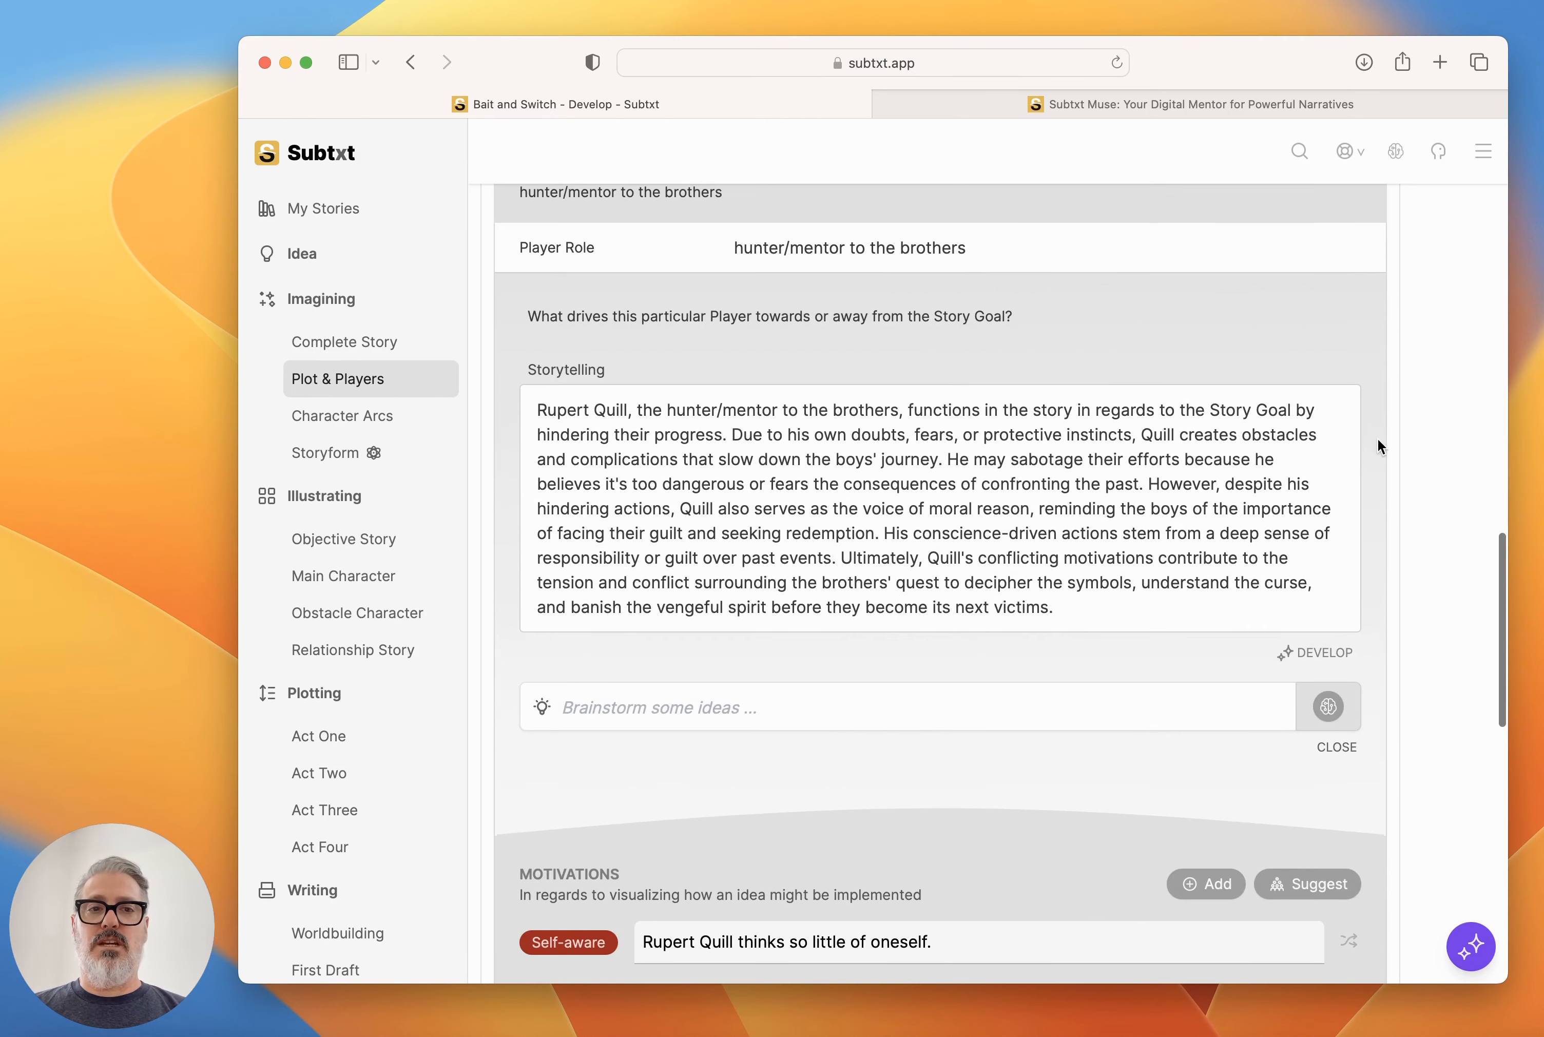
pyautogui.scroll(5, 1377, 438)
pyautogui.click(1352, 423)
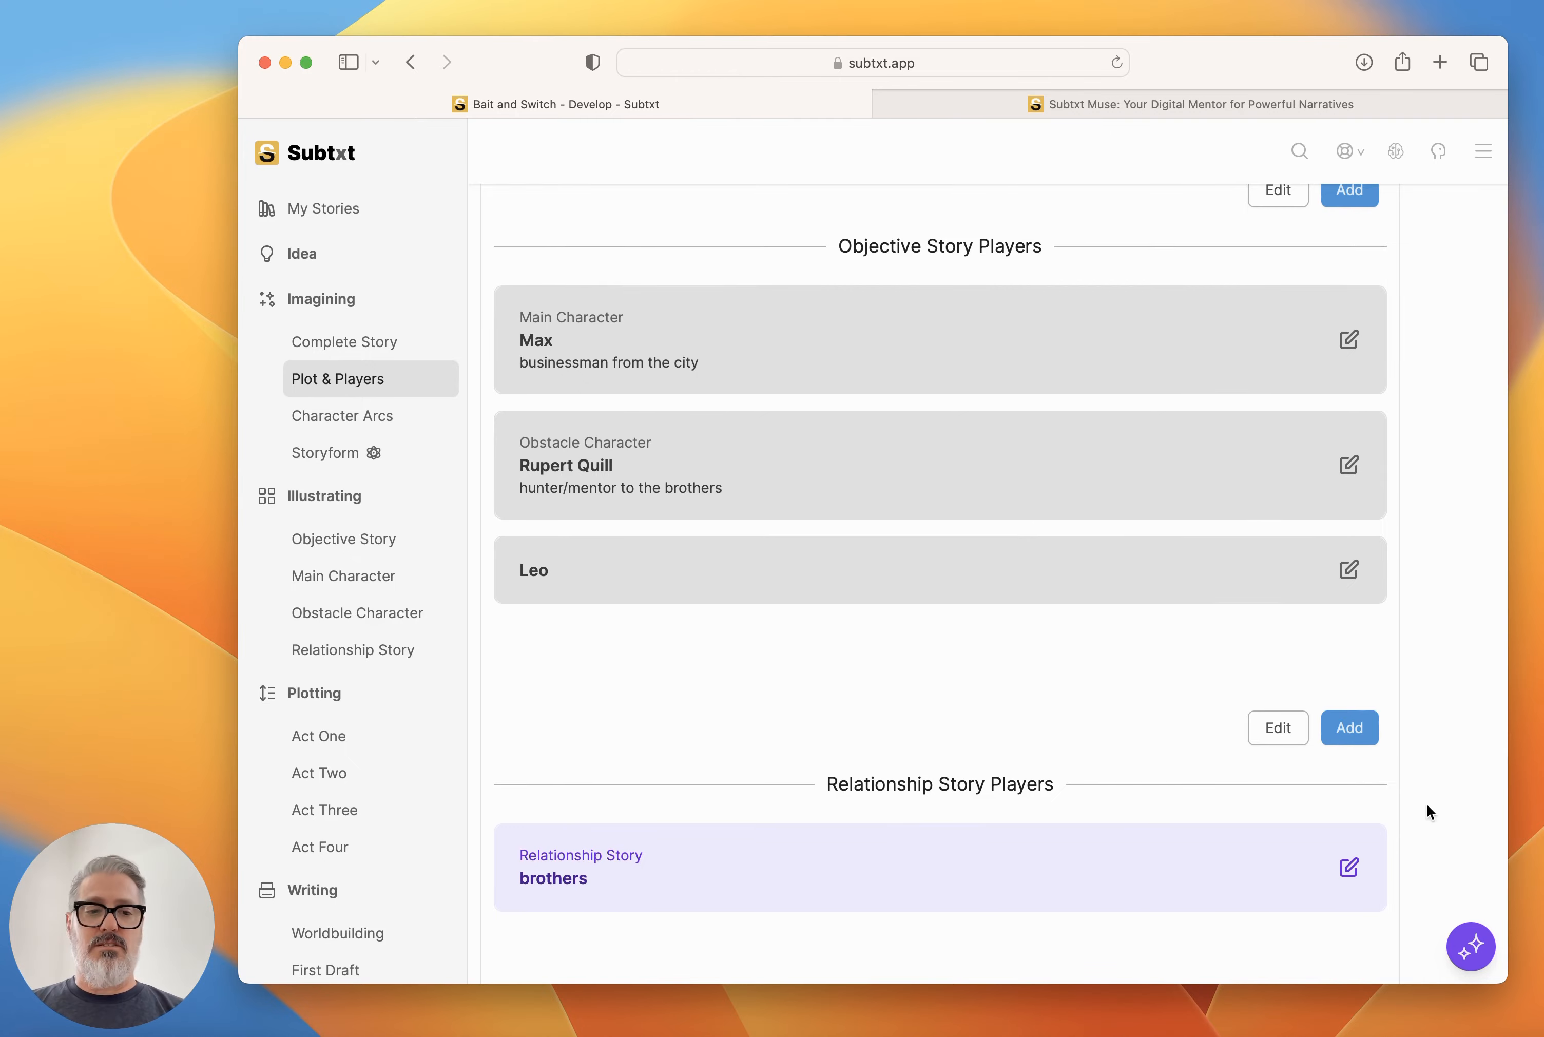
# Begin a message to Muse stating that three Players are set up: Max as Antagonist, Leo as Protagonist, and Rupert Quill as Hinder/Conscience player.
pyautogui.click(1472, 946)
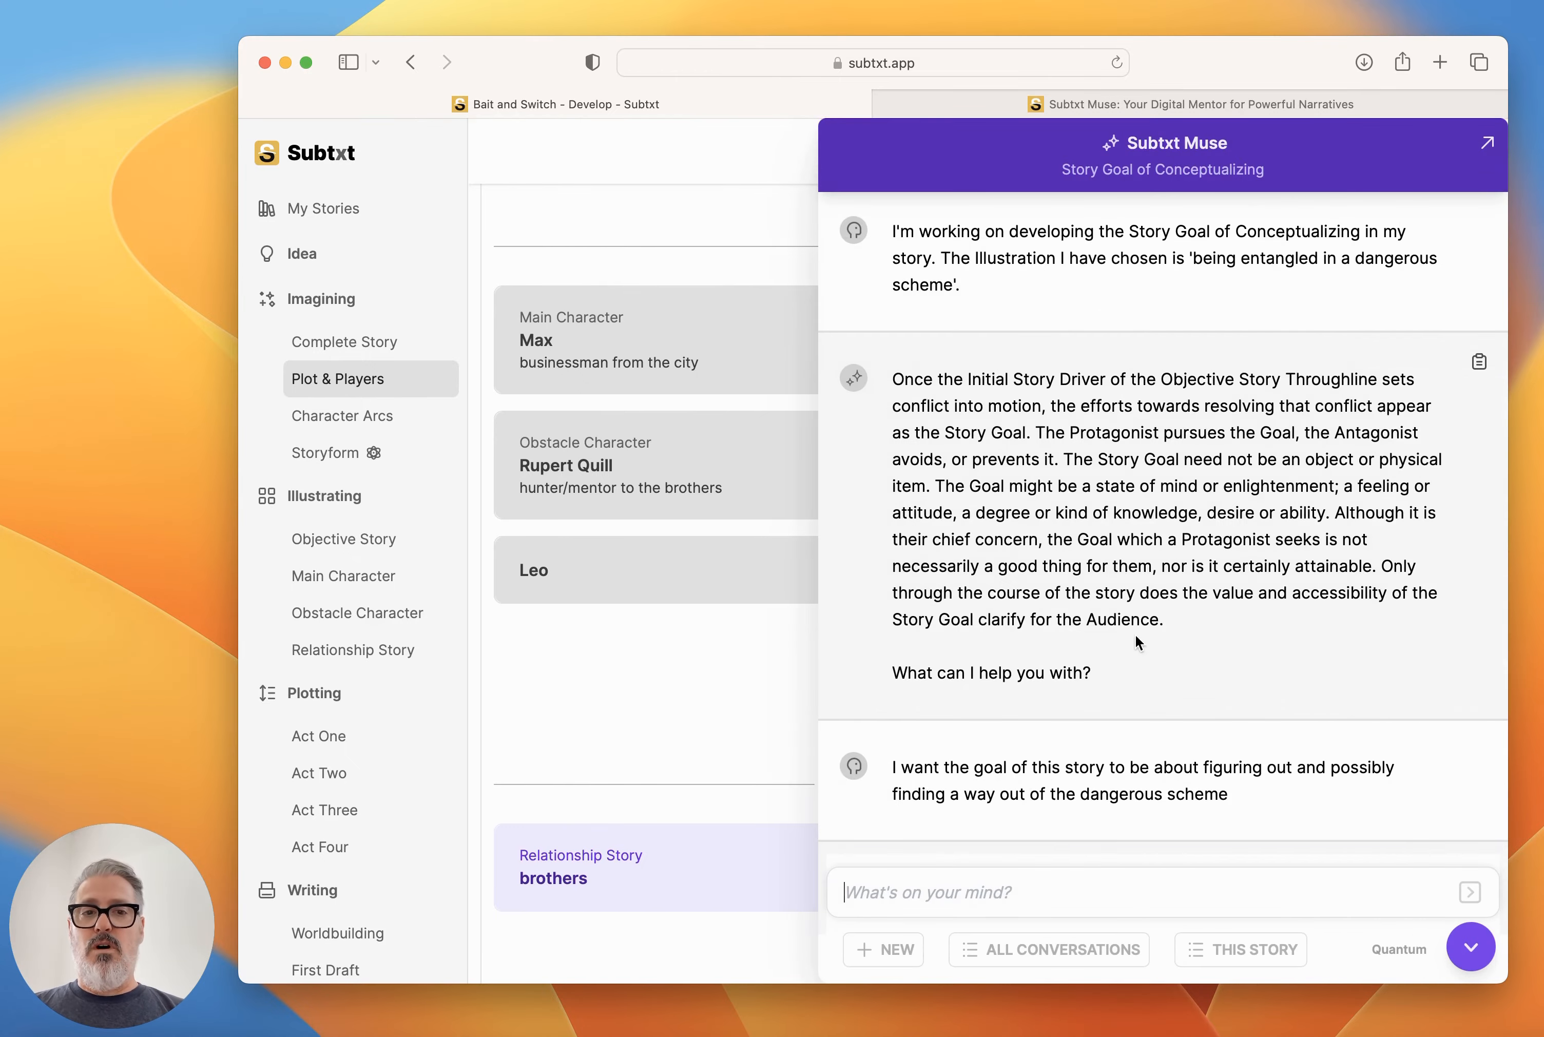
pyautogui.scroll(-20, 1135, 634)
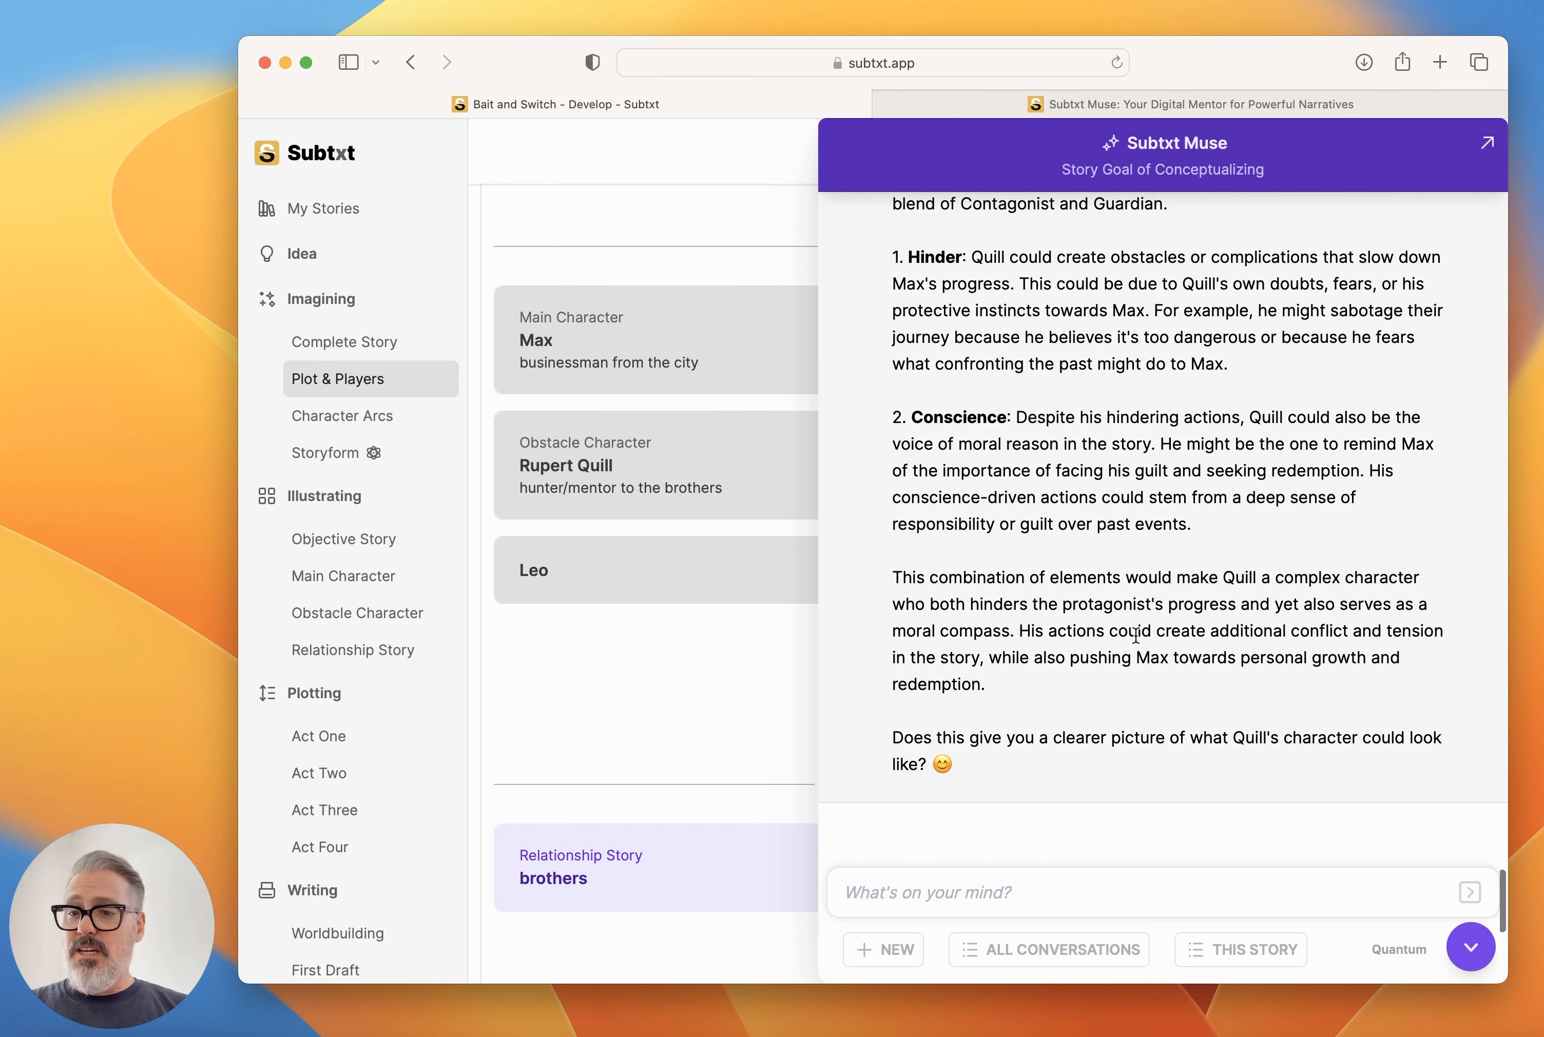
pyautogui.click(1140, 873)
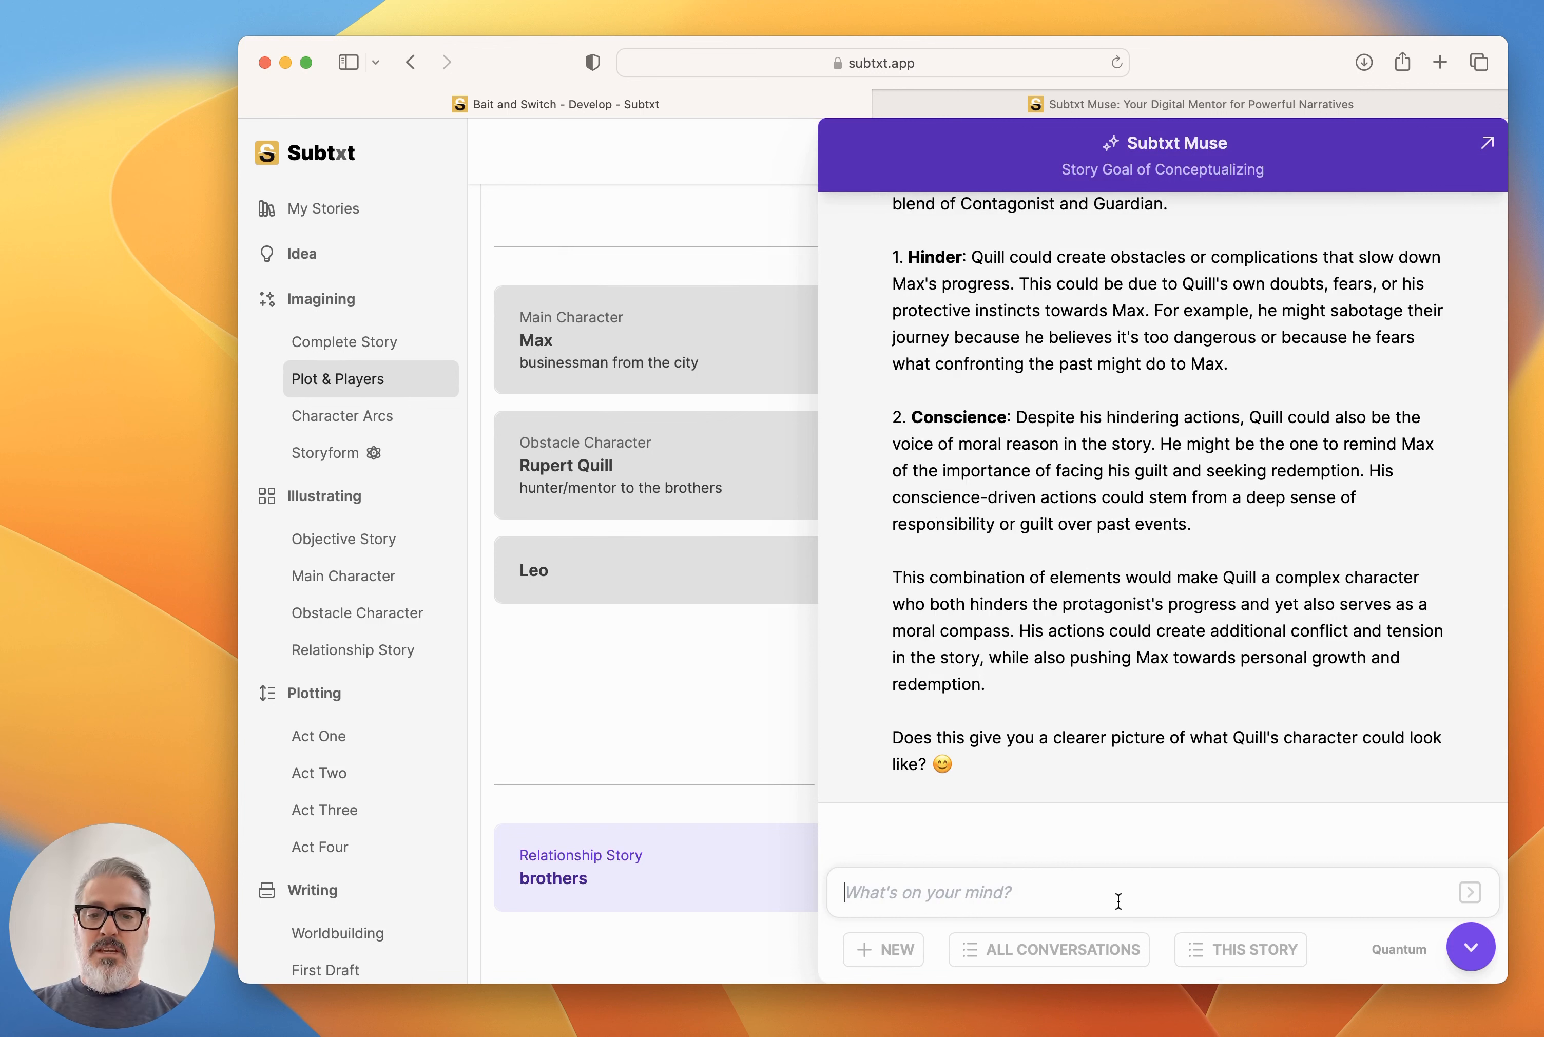
pyautogui.write("ok great - I've got ")
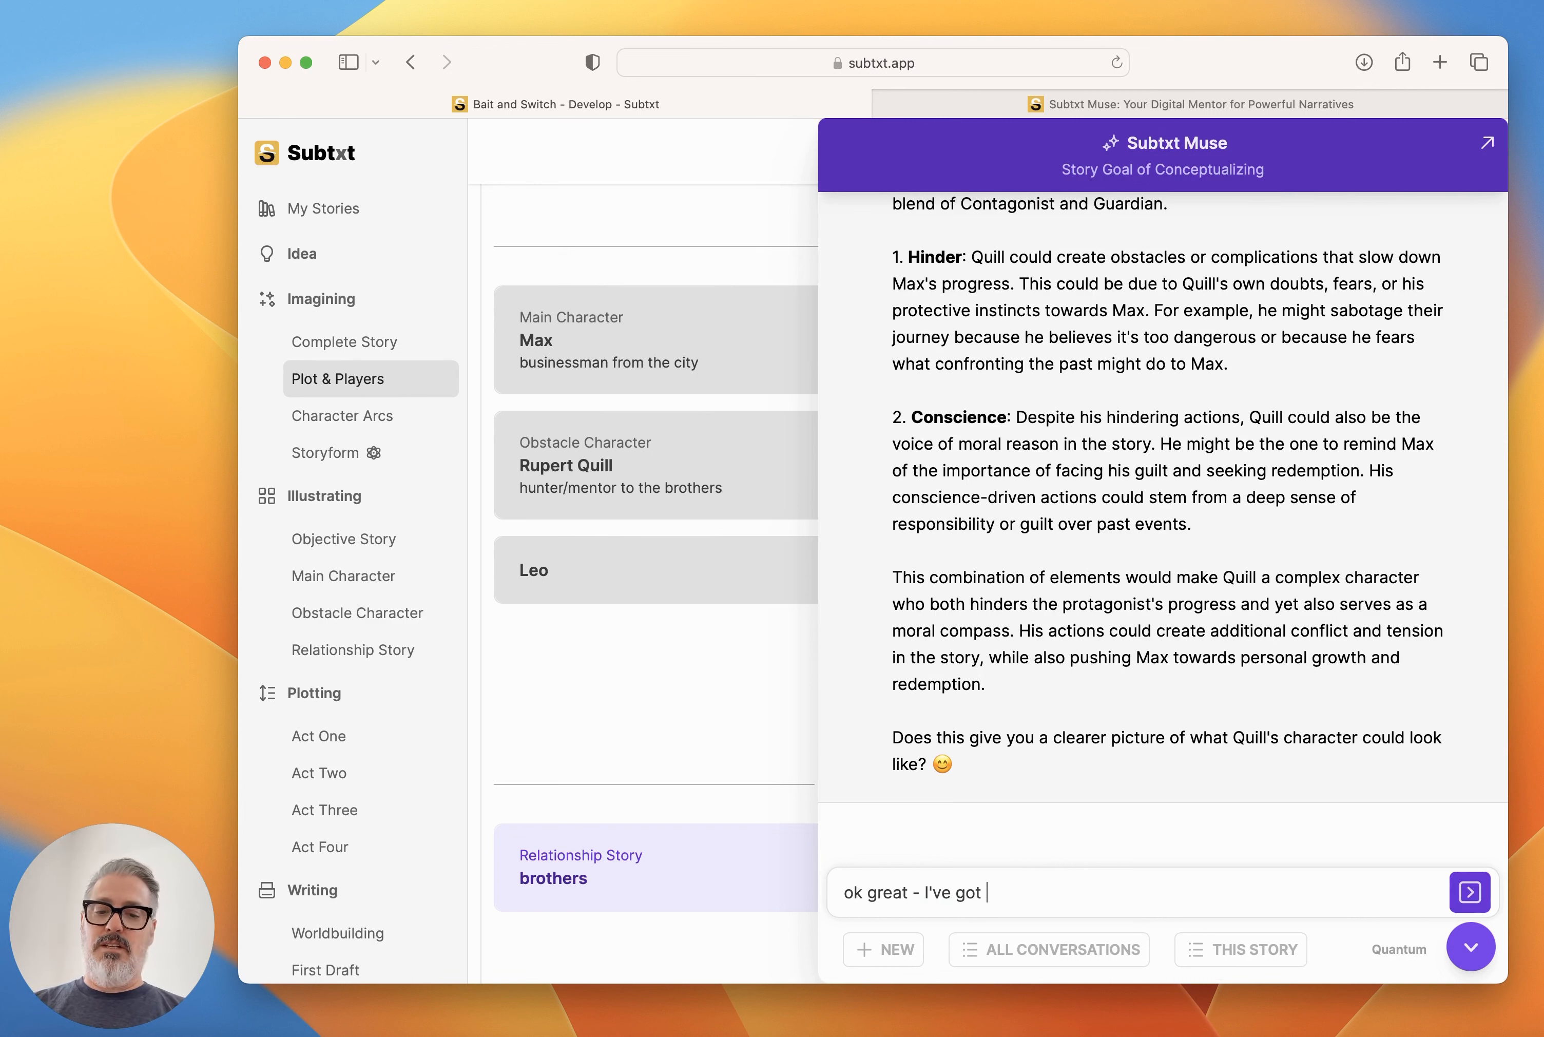
pyautogui.write('three Players set up now: Max is the Ma')
pyautogui.press('BackSpace')
pyautogui.press('BackSpace')
pyautogui.write('Antagonist, Leo is the P')
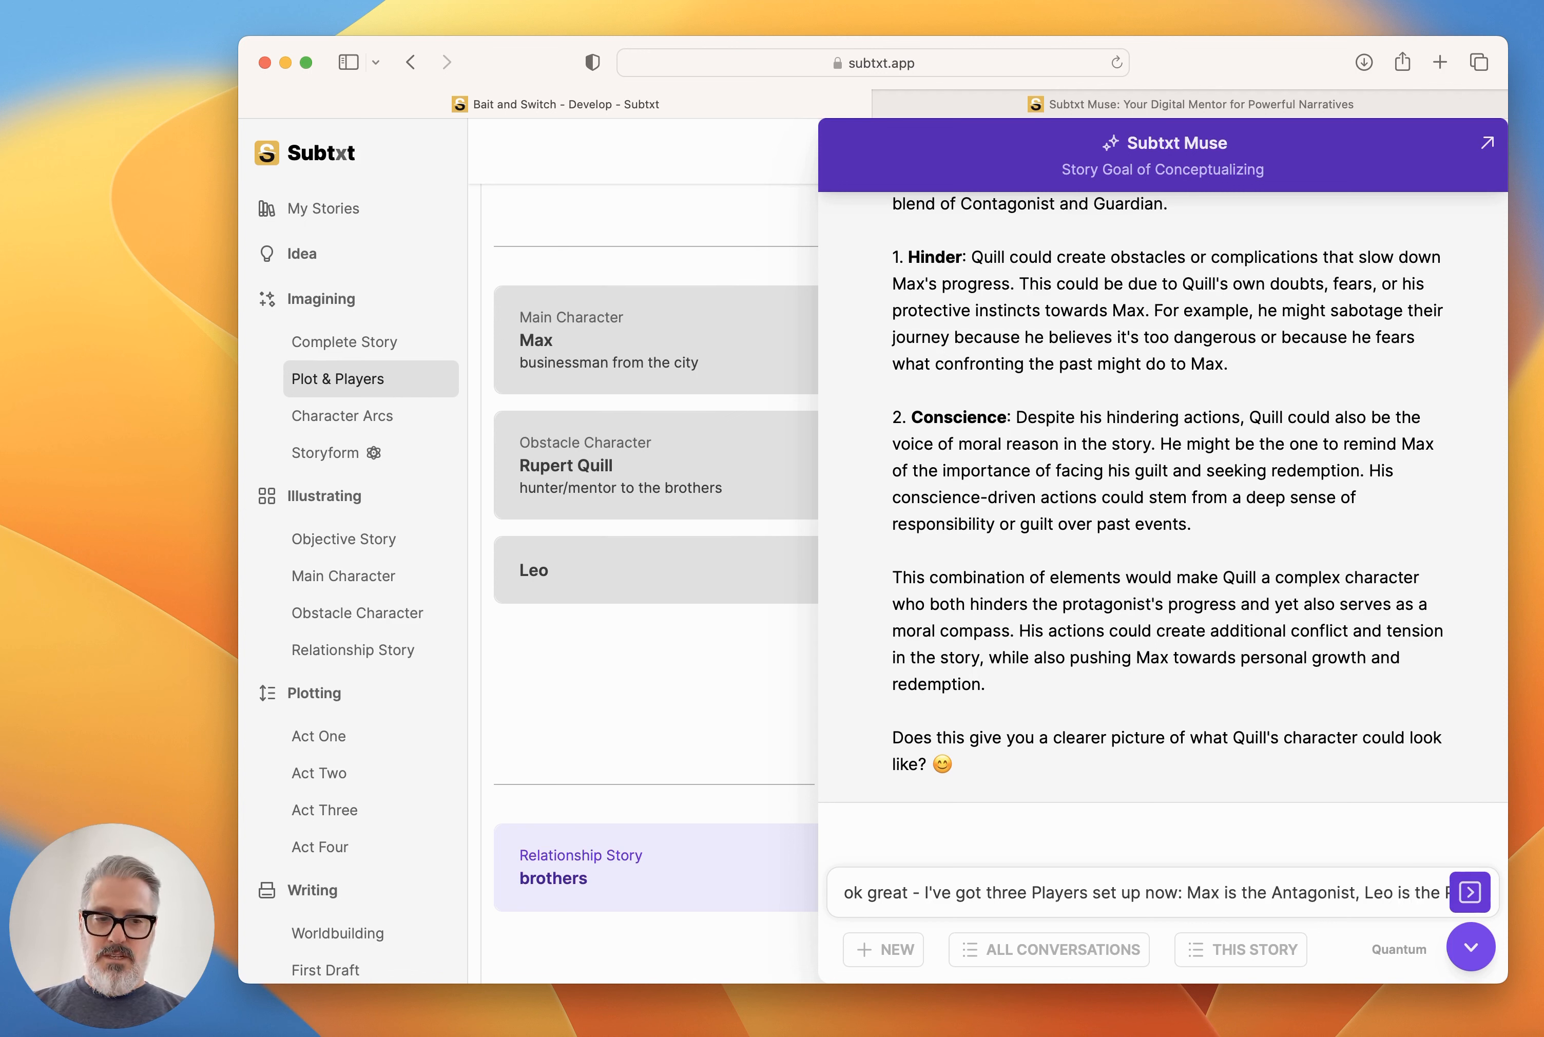
pyautogui.write('rotagonist, Rup')
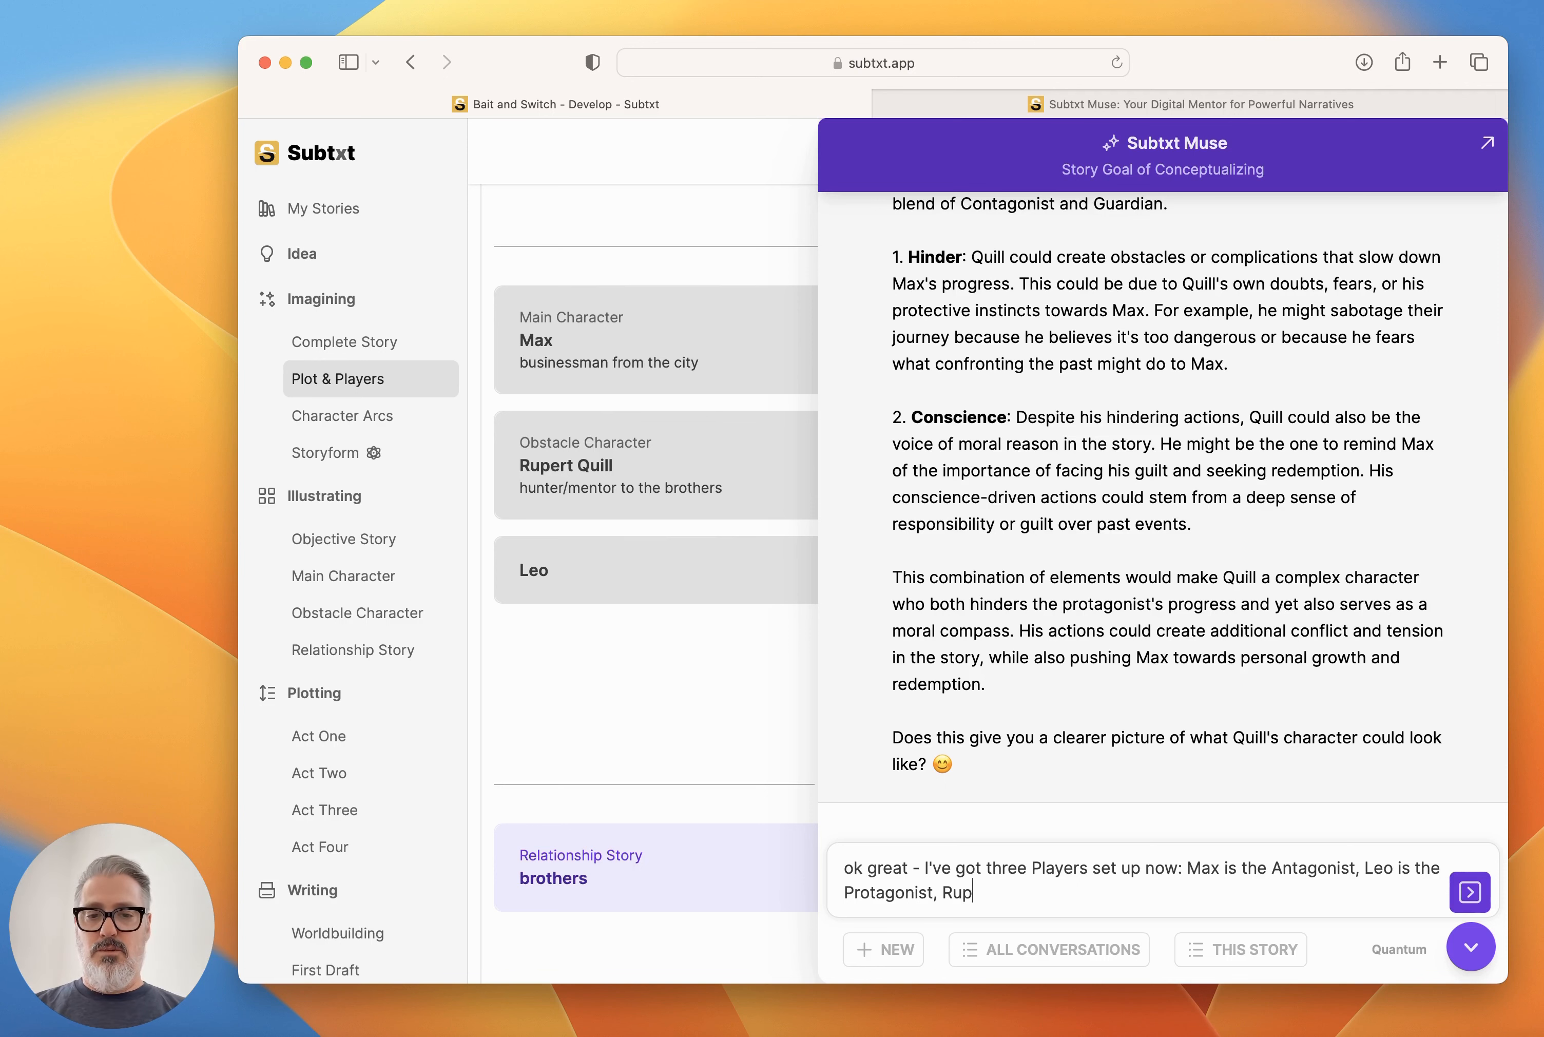
pyautogui.write('ert Quill is the Hinder/Sconsc')
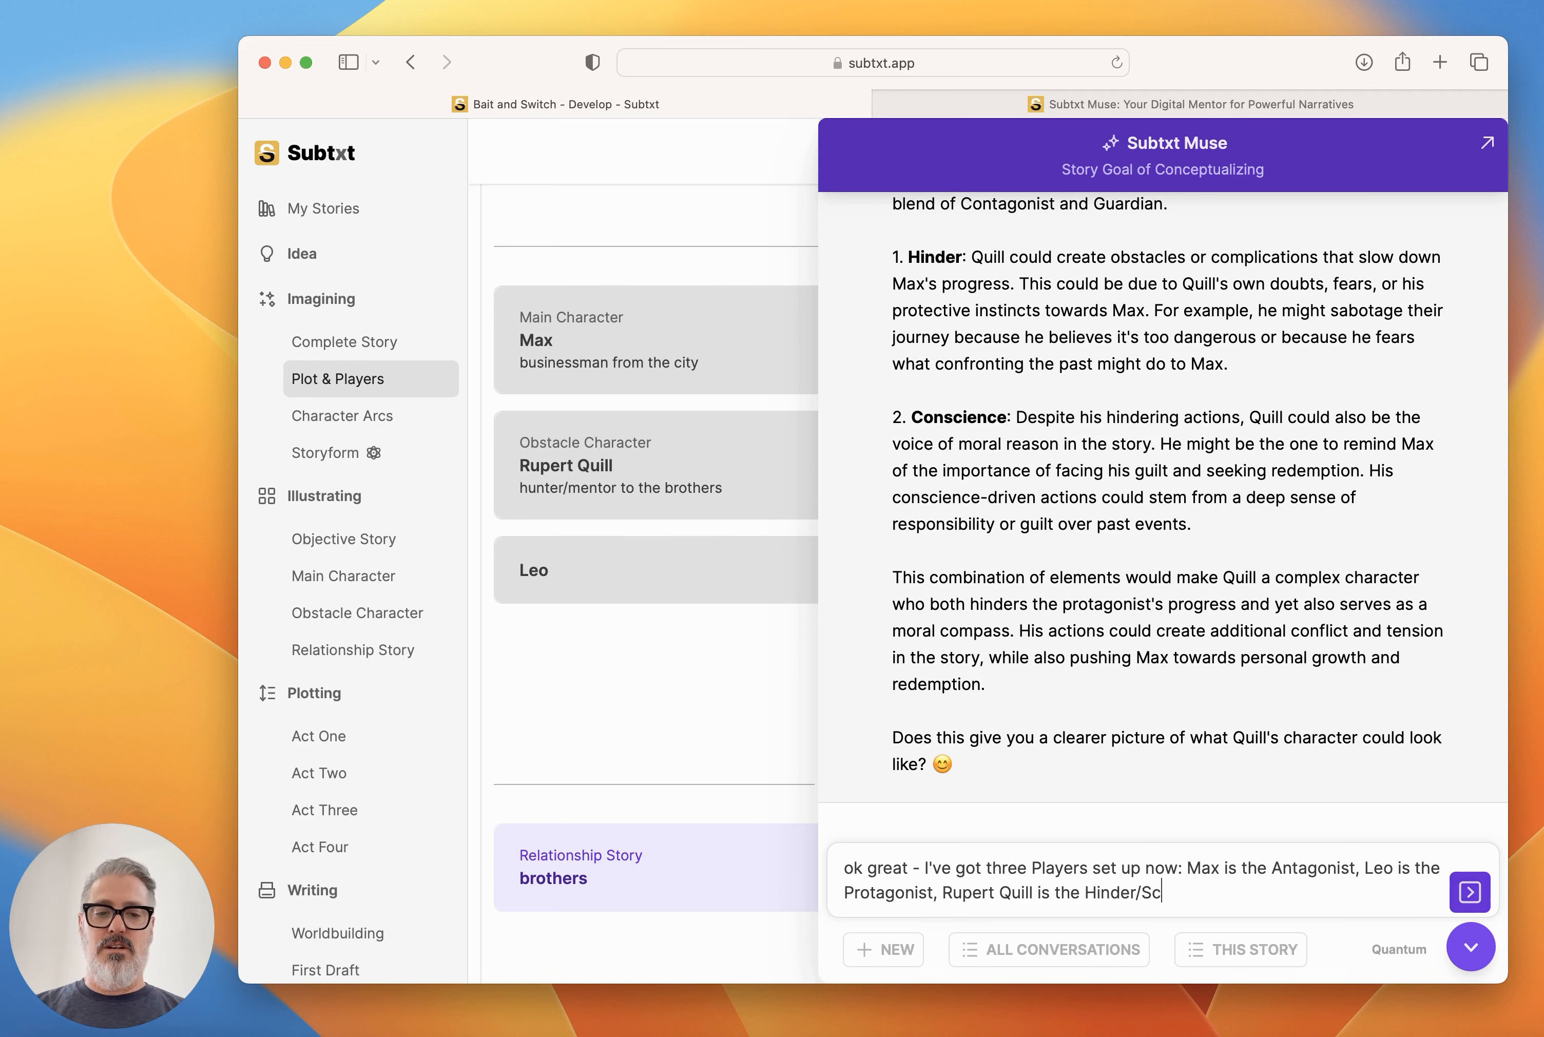
pyautogui.press('BackSpace')
pyautogui.press('BackSpace')
pyautogui.press('BackSpace')
pyautogui.press('BackSpace')
pyautogui.press('BackSpace')
pyautogui.press('BackSpace')
pyautogui.write('Conscience player. N')
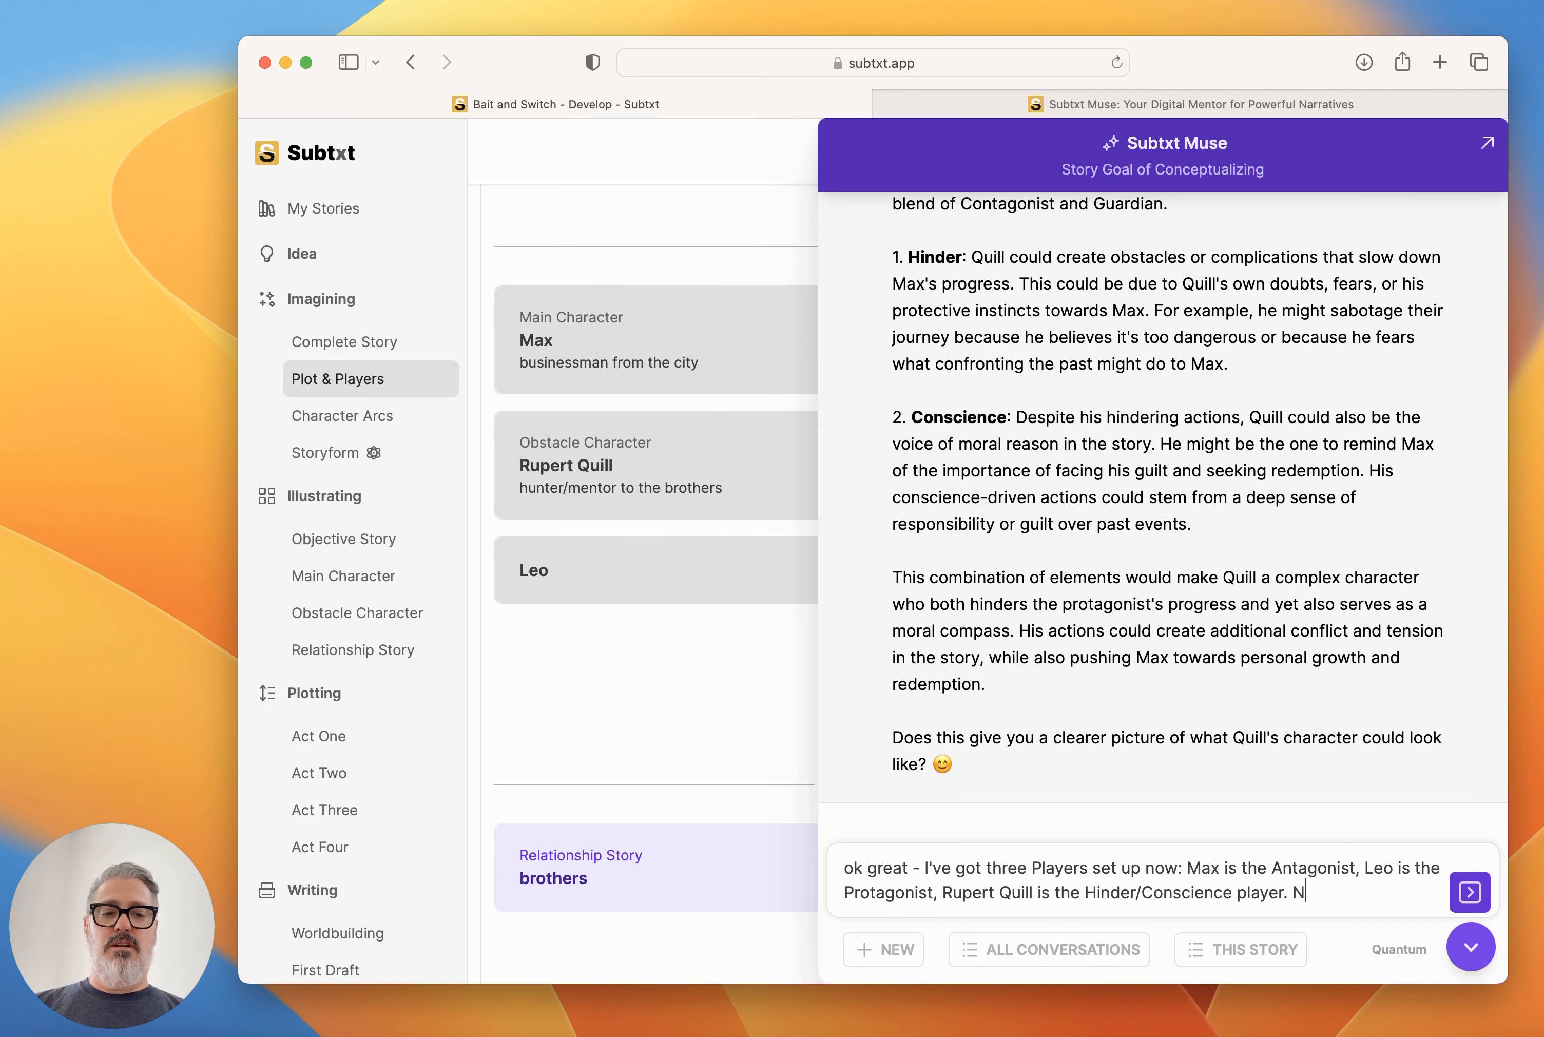
pyautogui.write('ow please come up with six more ')
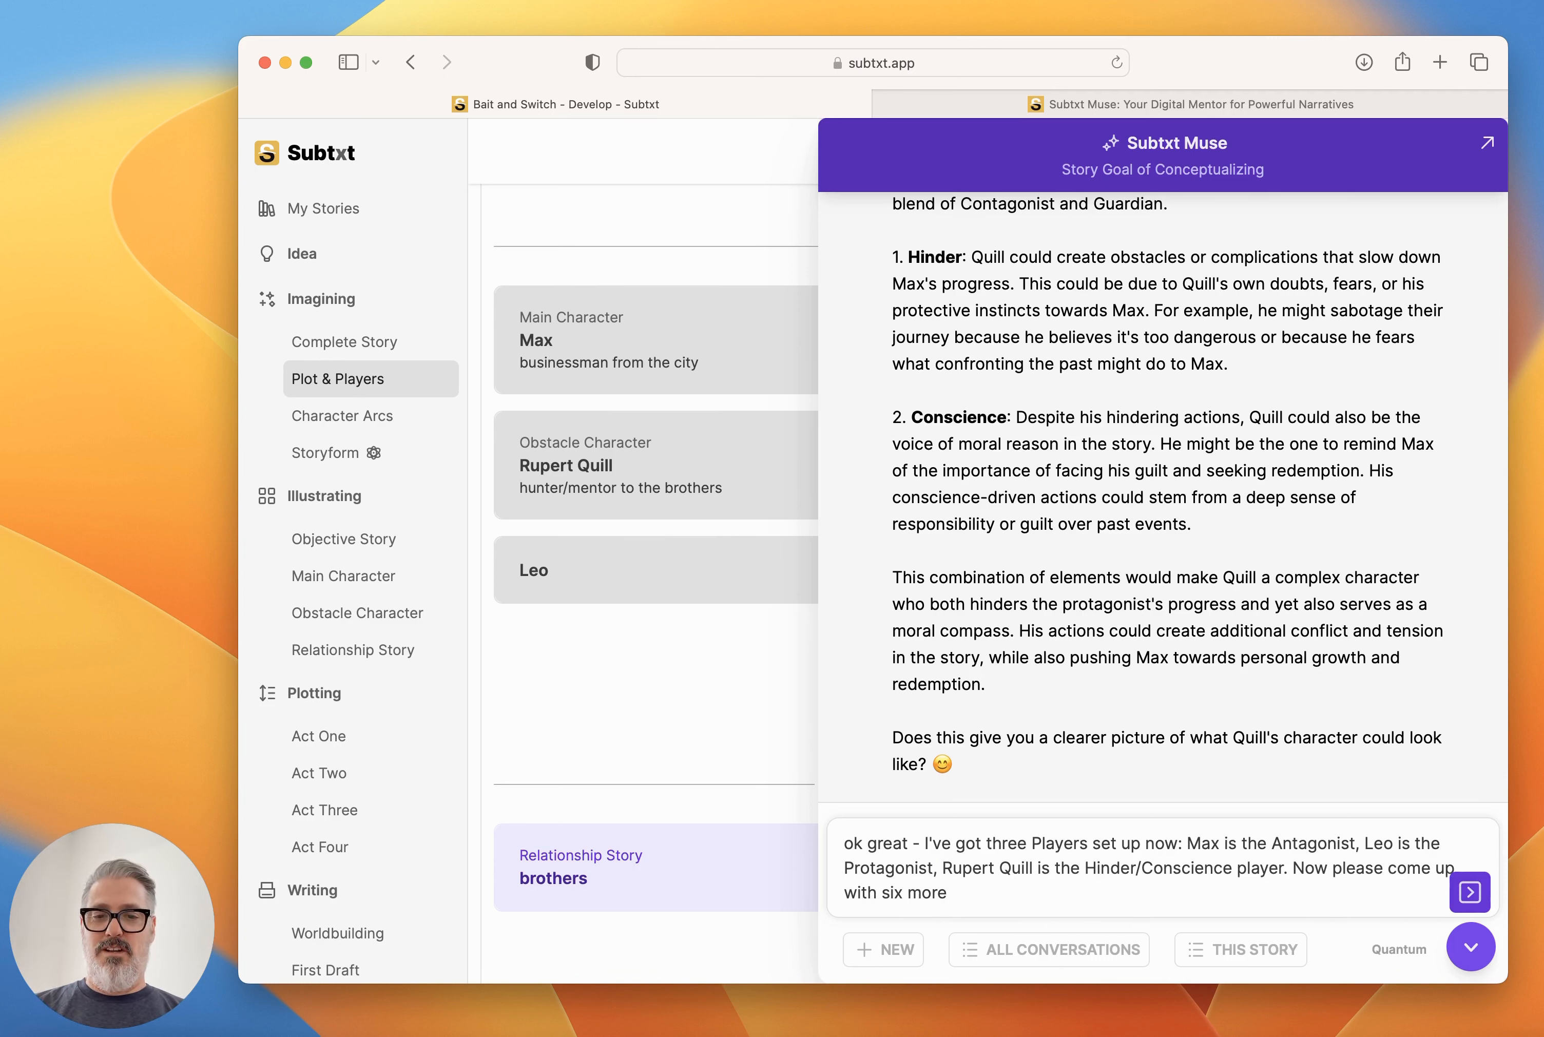
pyautogui.write('players. The first one will be the opposite to Quill and hi')
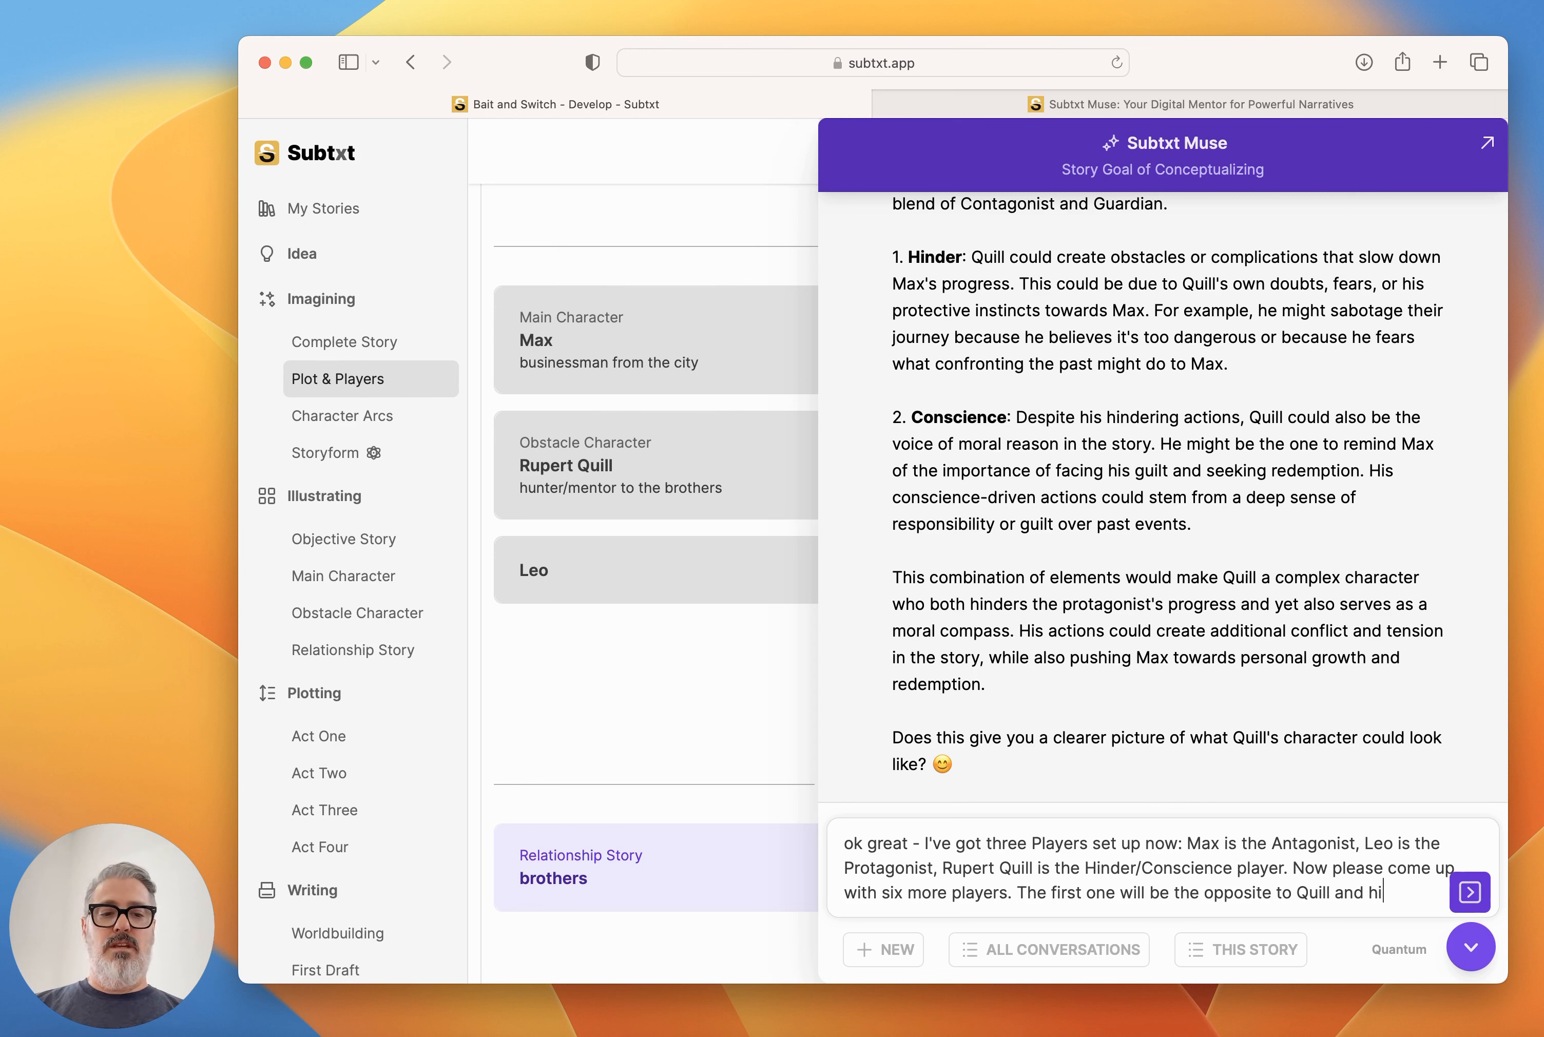
pyautogui.write('s motivating e')
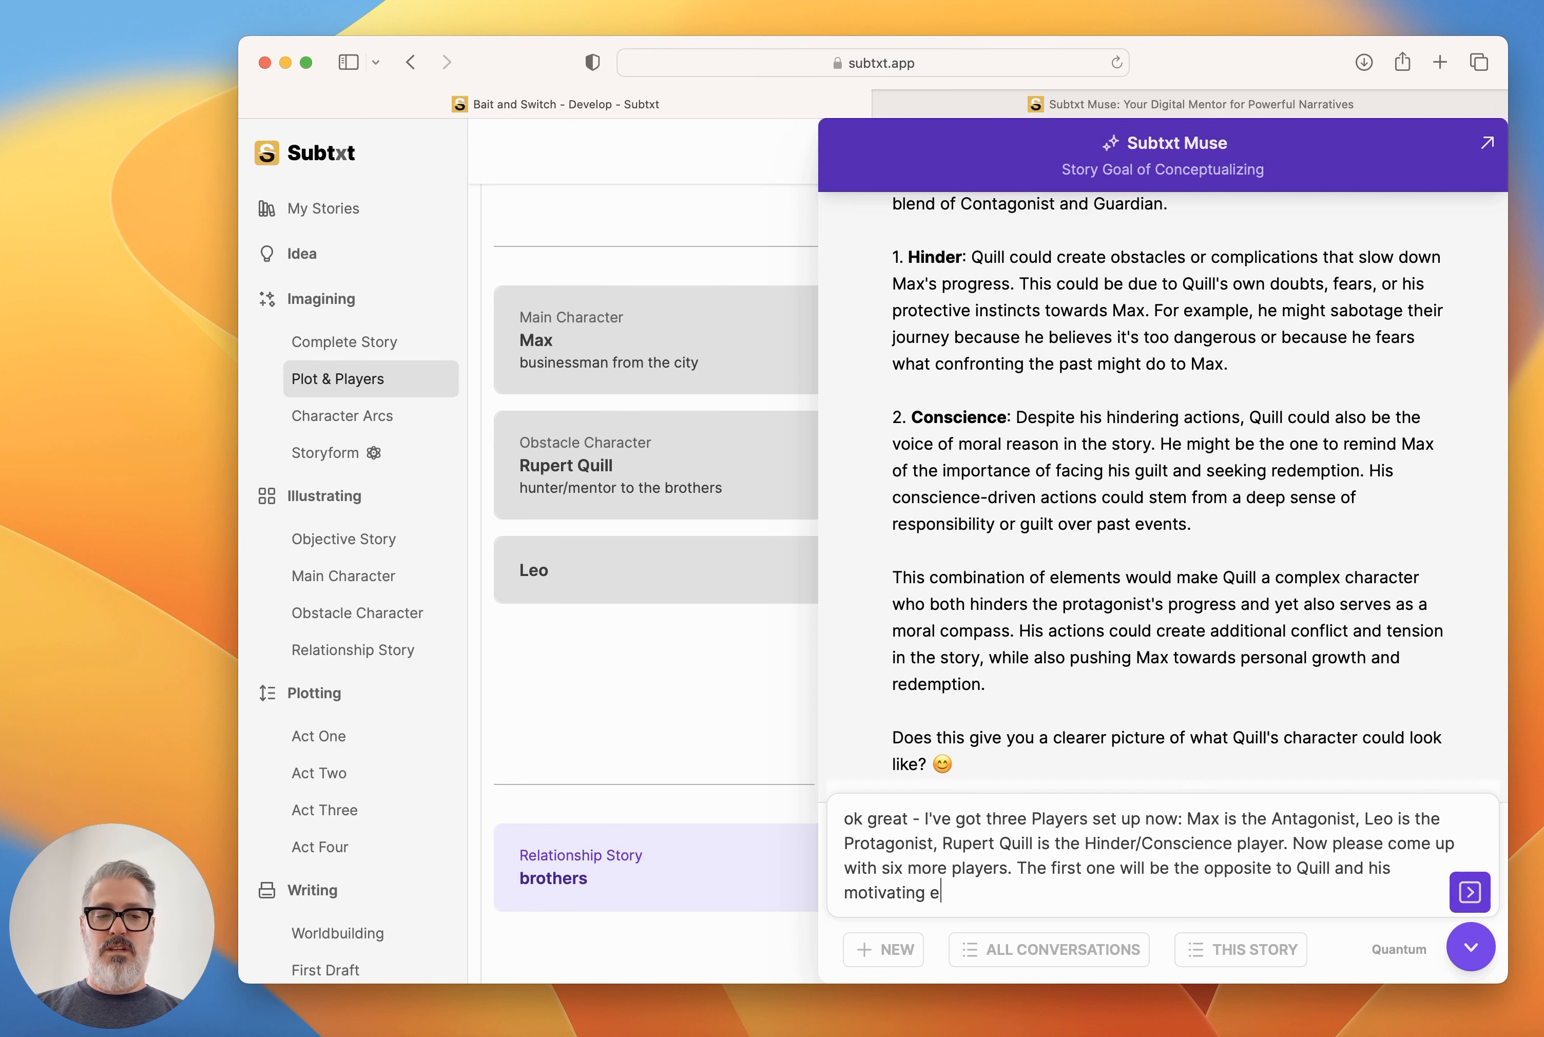
pyautogui.write('lements will be He')
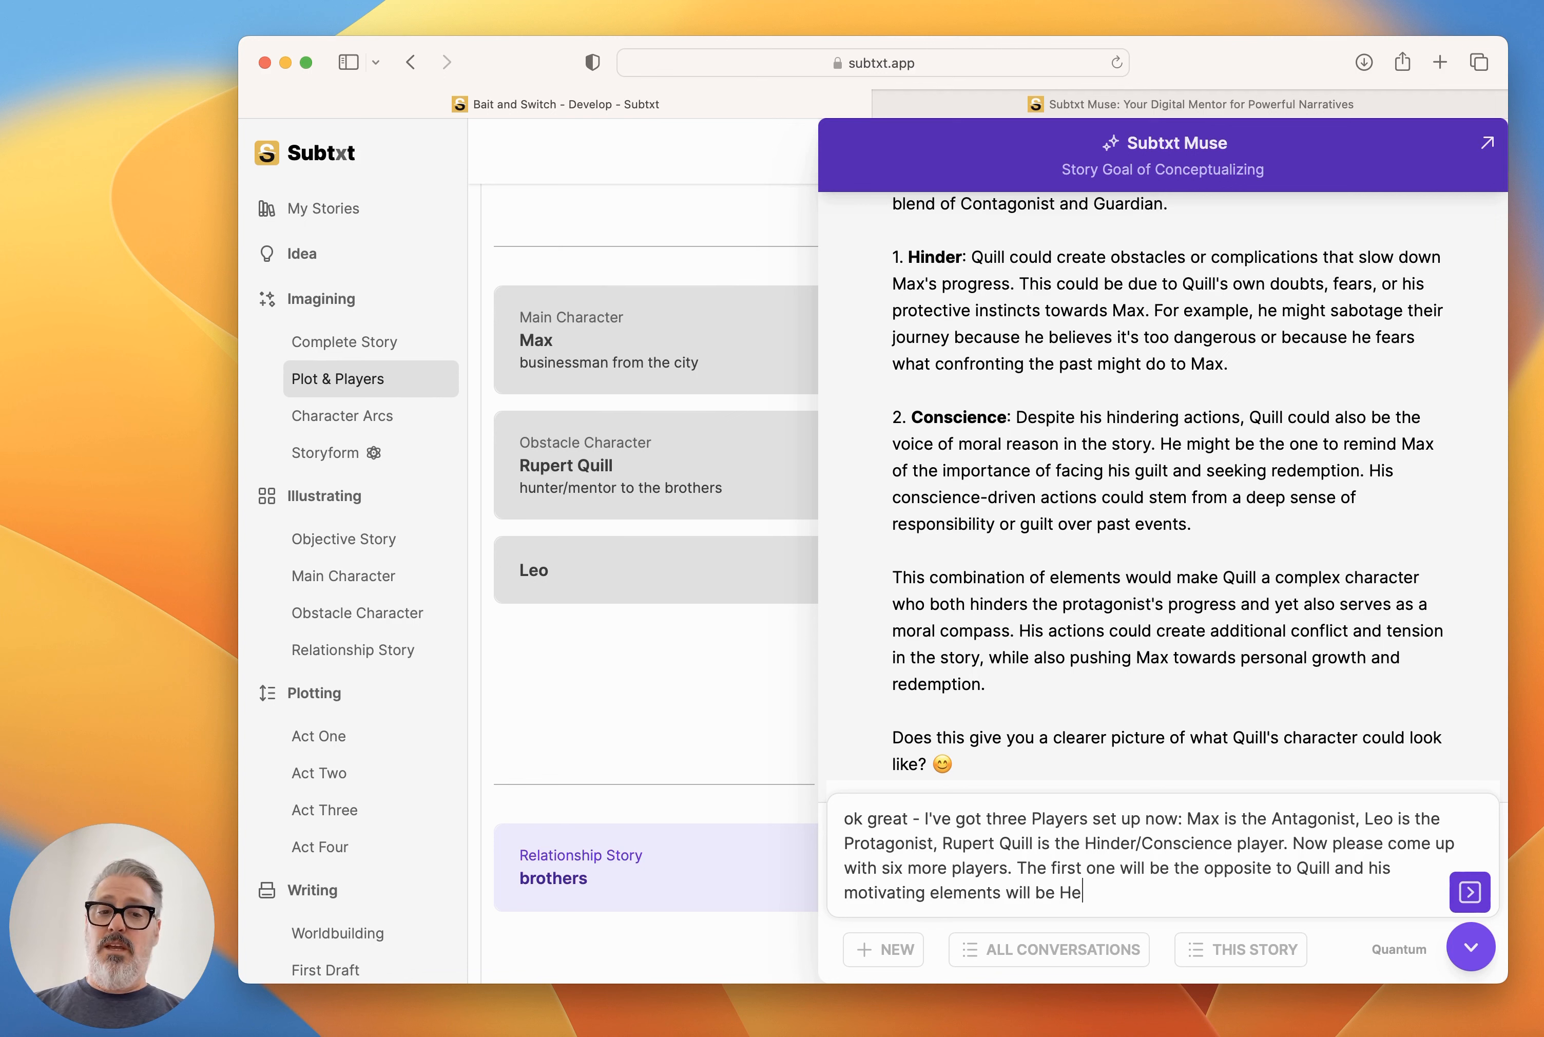
pyautogui.write('lp and Tempta')
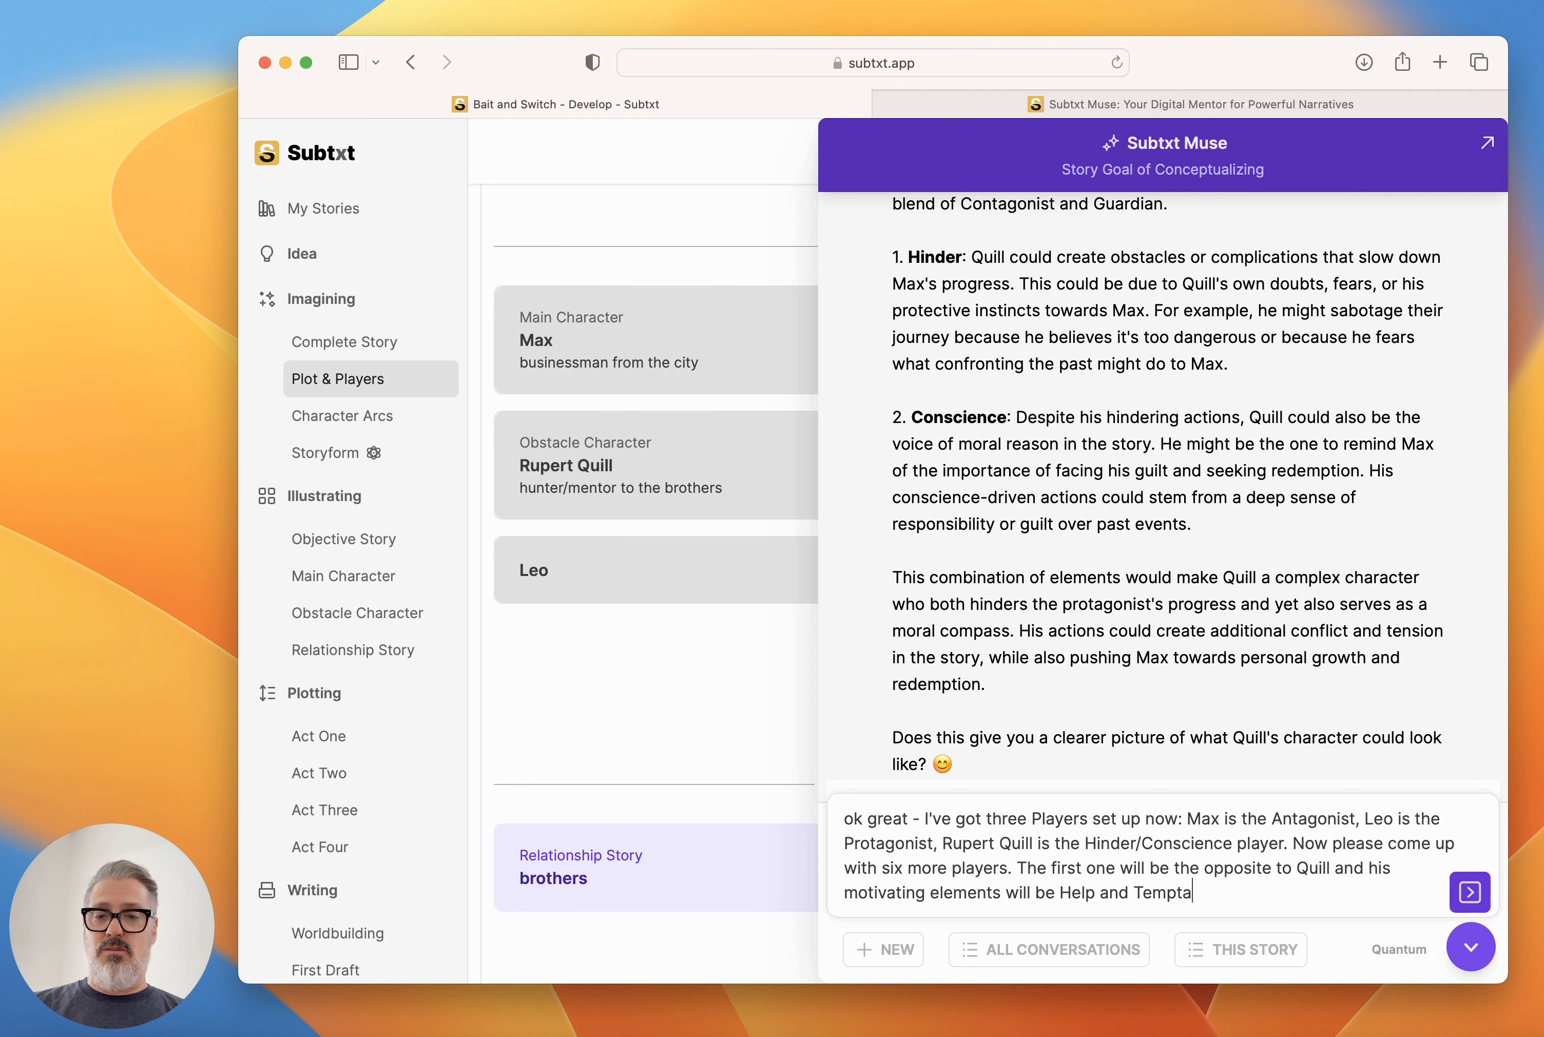
pyautogui.write('tion. May')
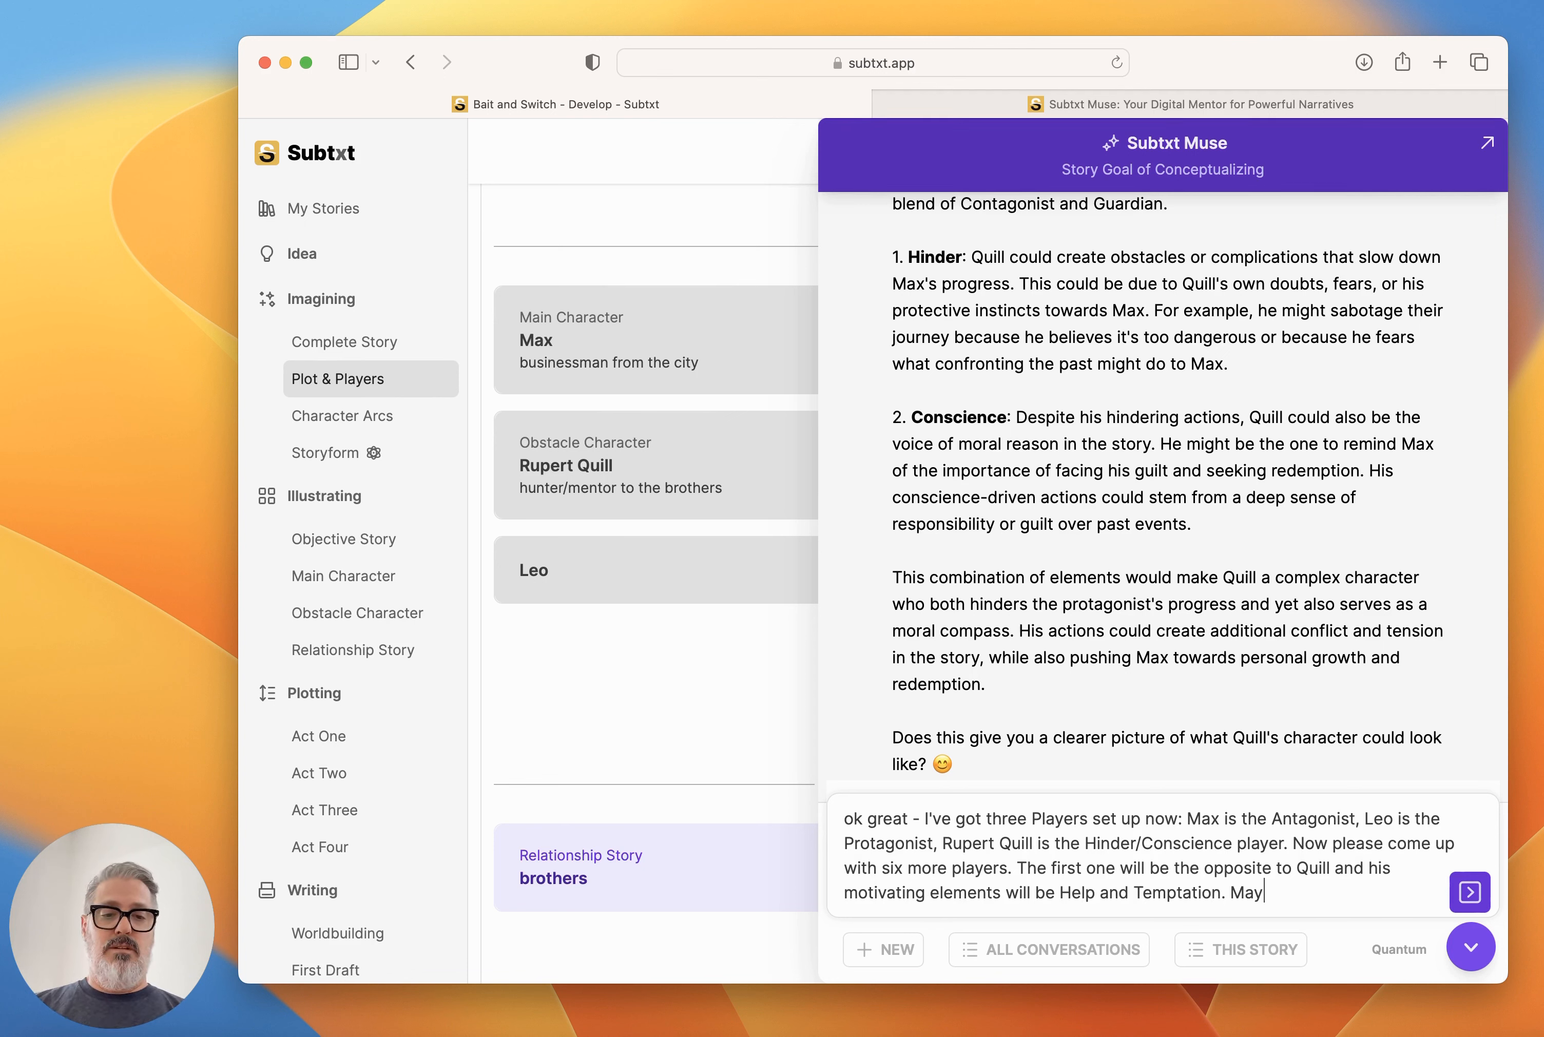
pyautogui.write('be a local sh')
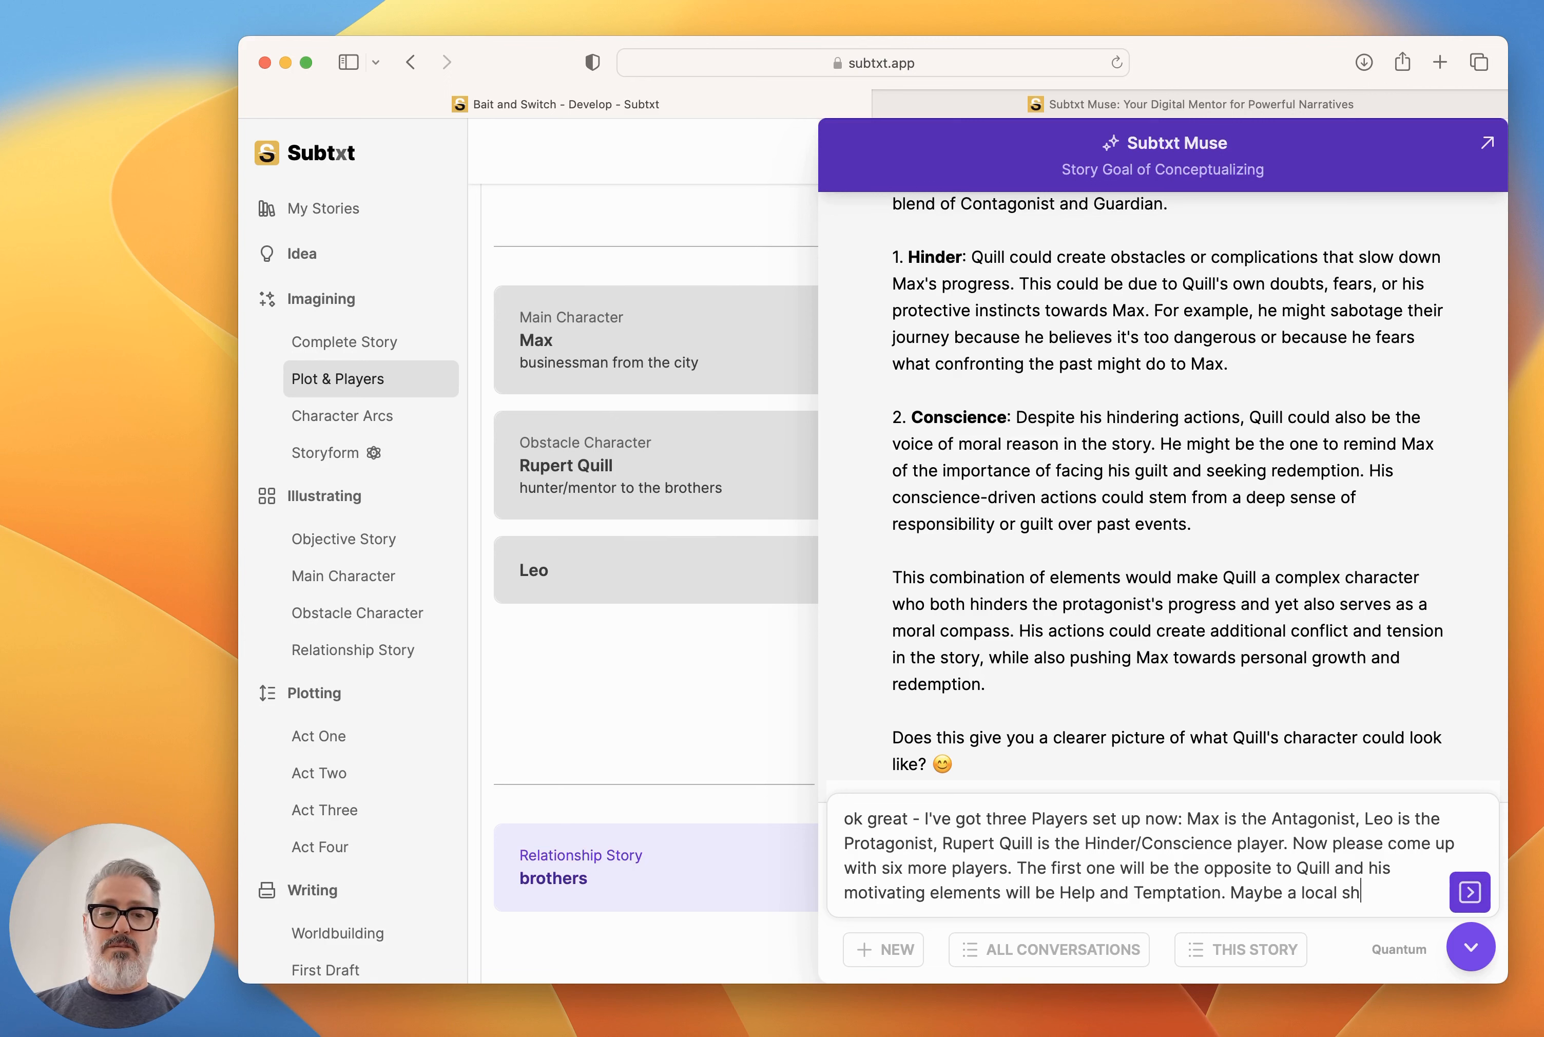
pyautogui.write('eriff. and then ')
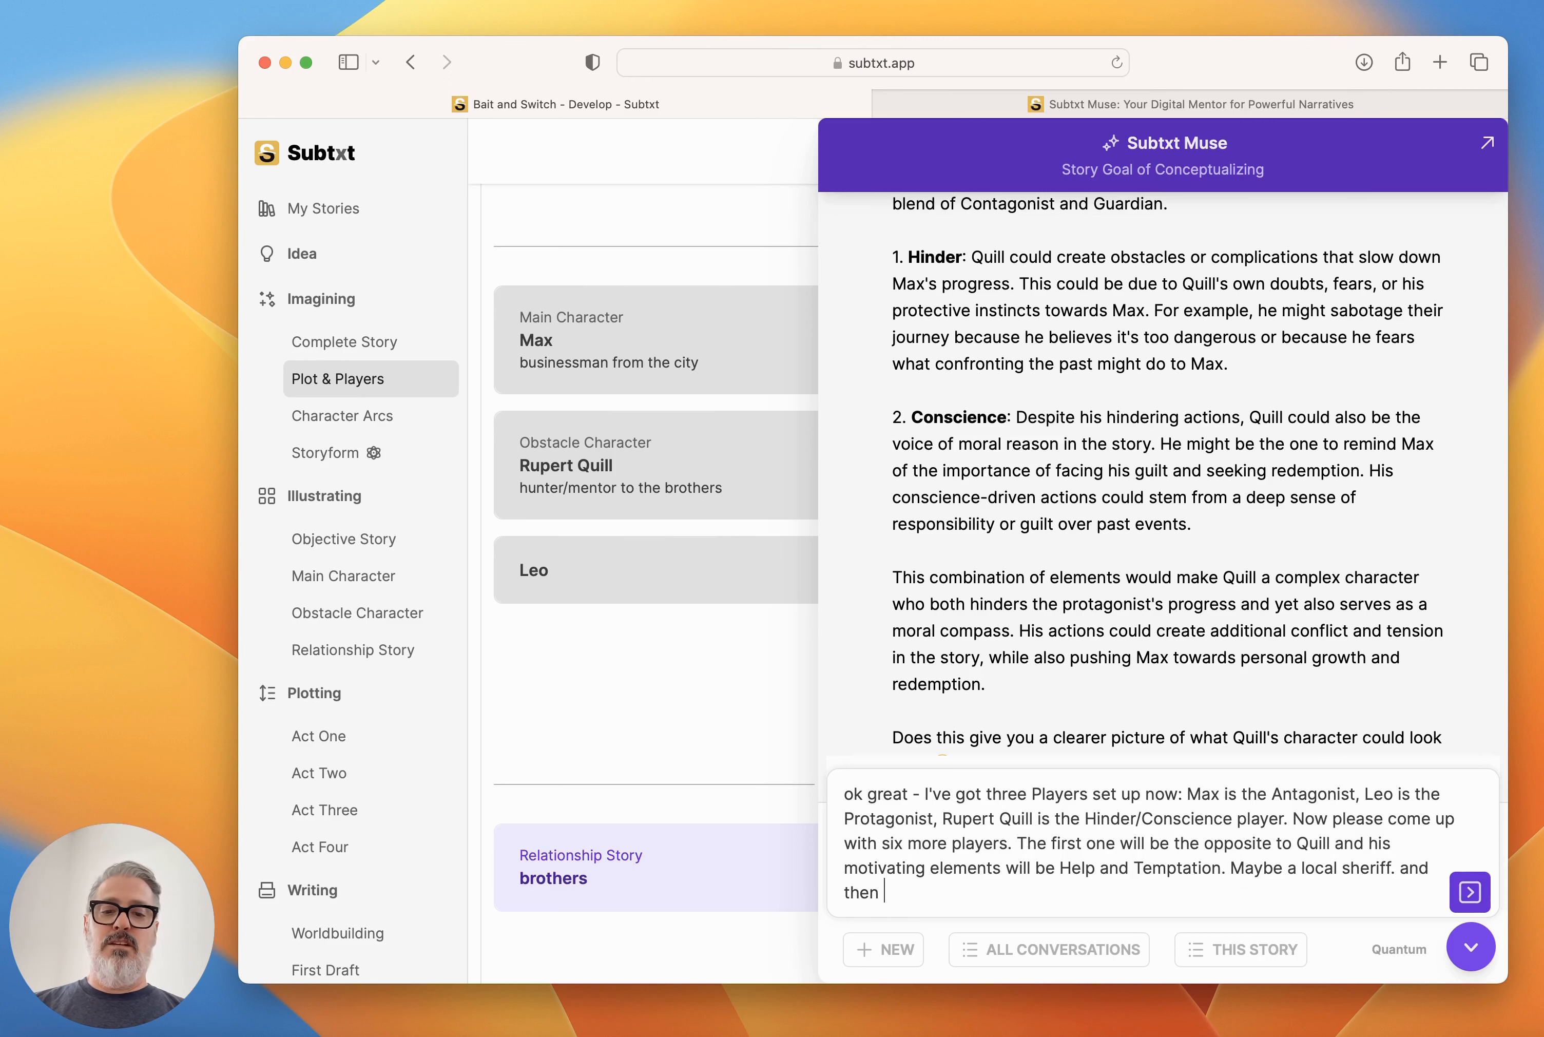
pyautogui.write('for the remaining ')
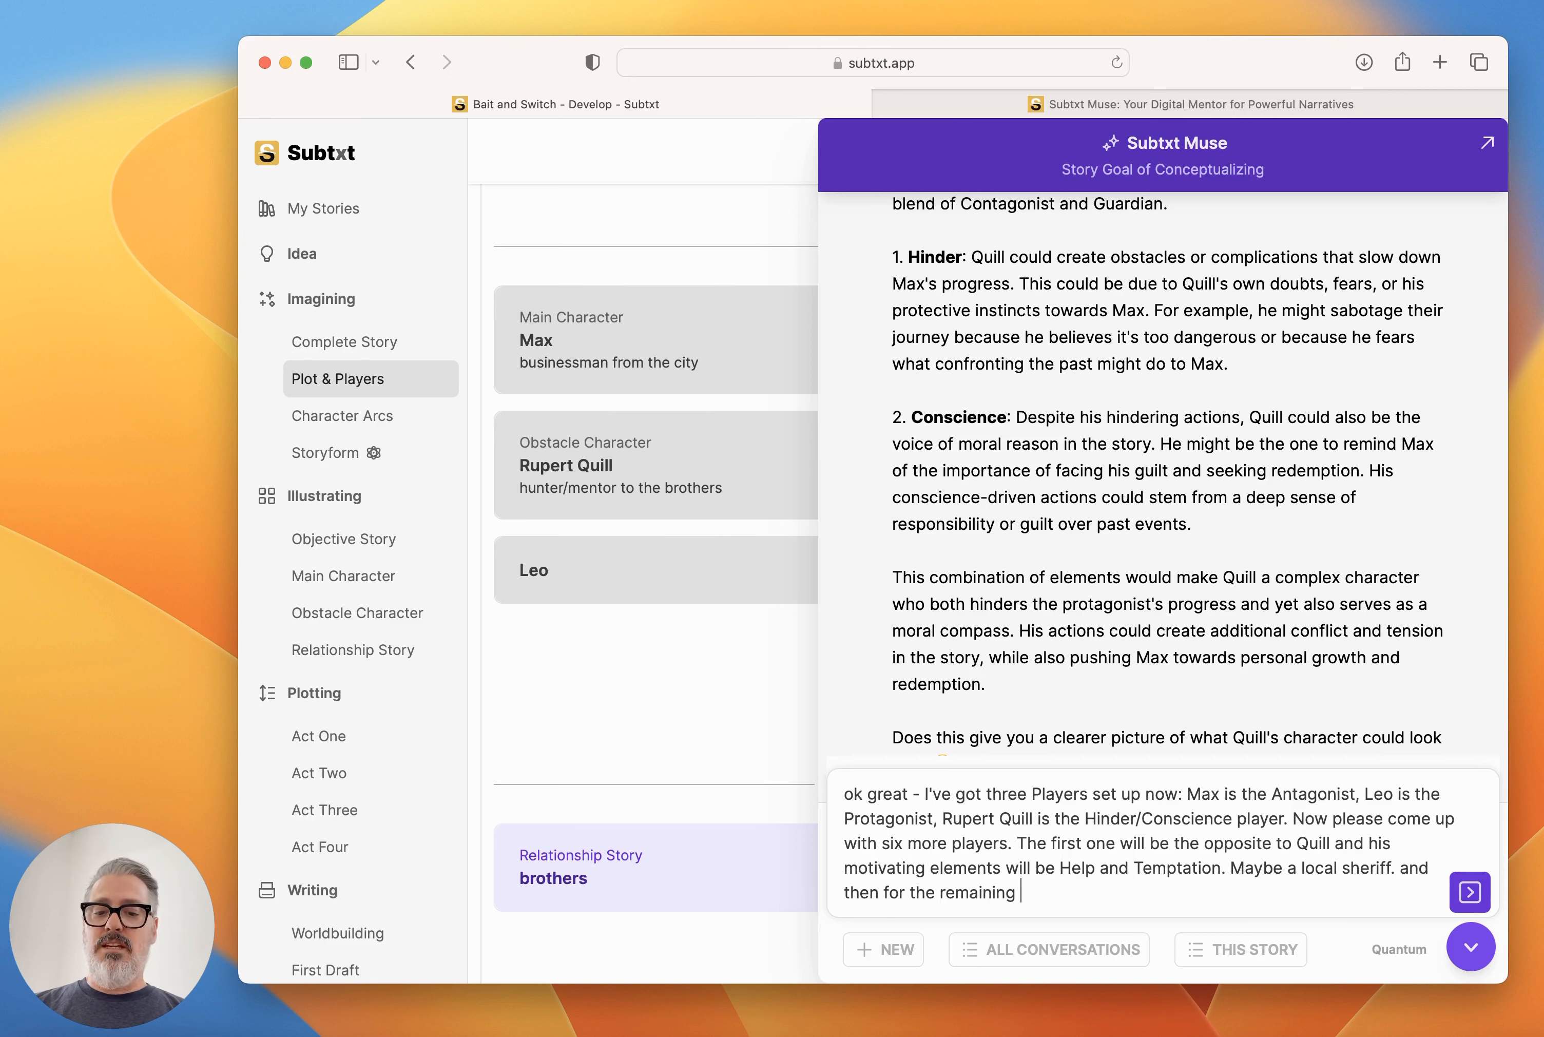
pyautogui.write('4 Archetypes (')
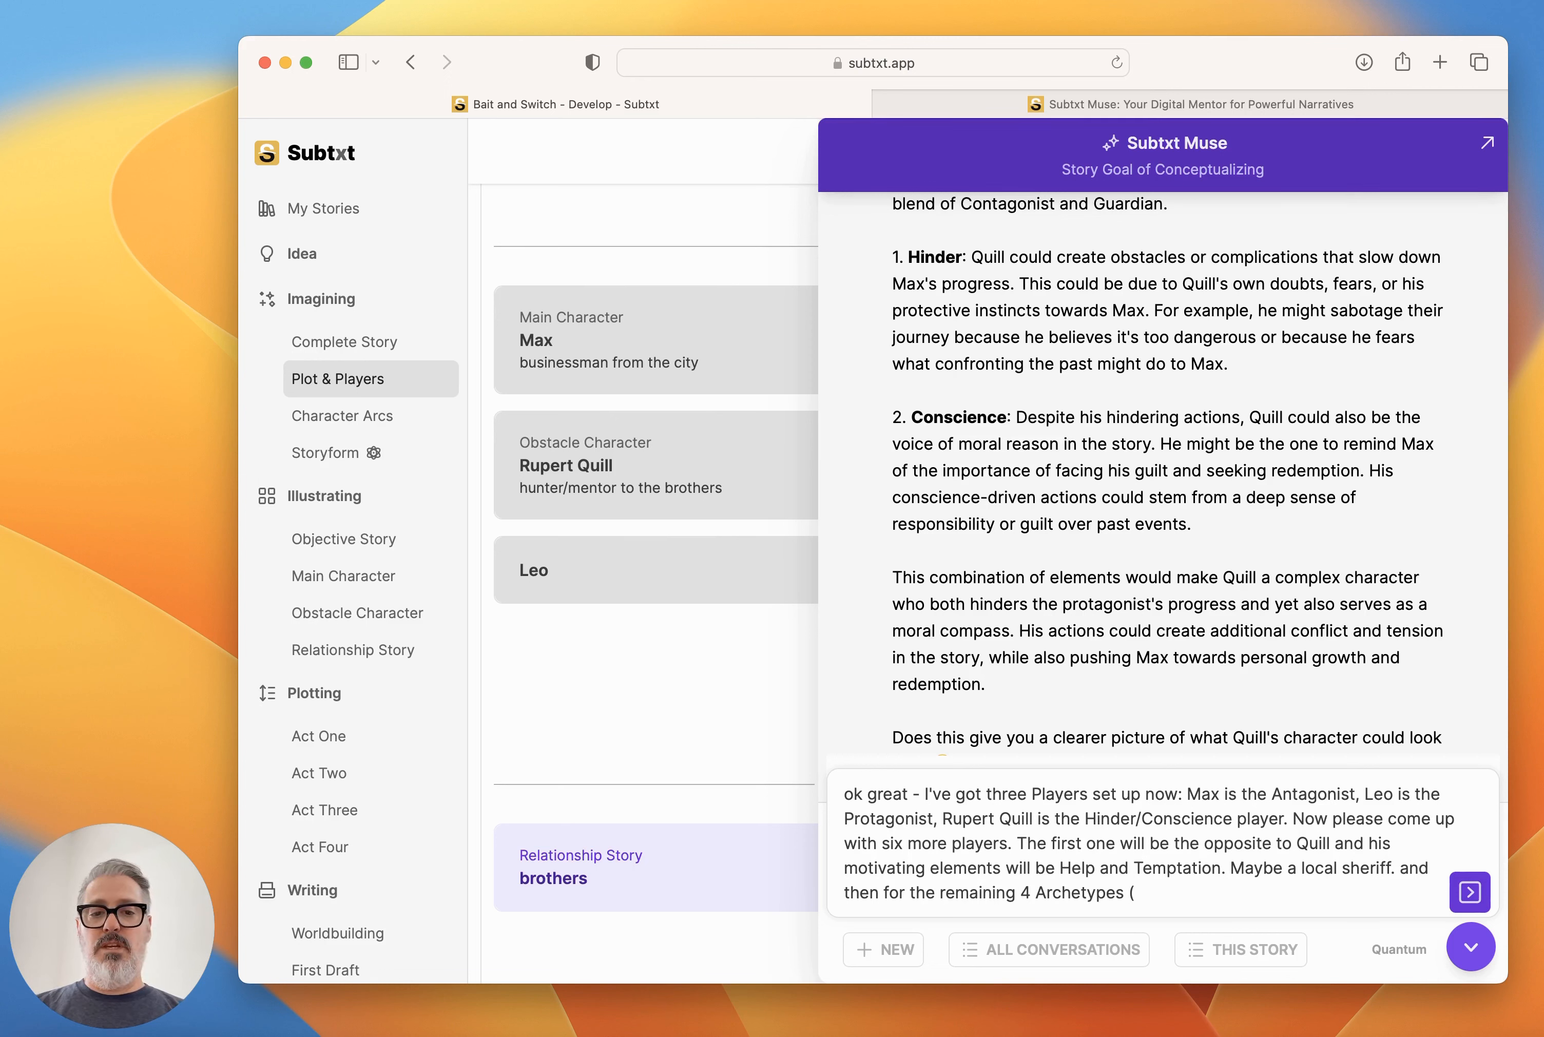
pyautogui.write('Sidekick, Sk')
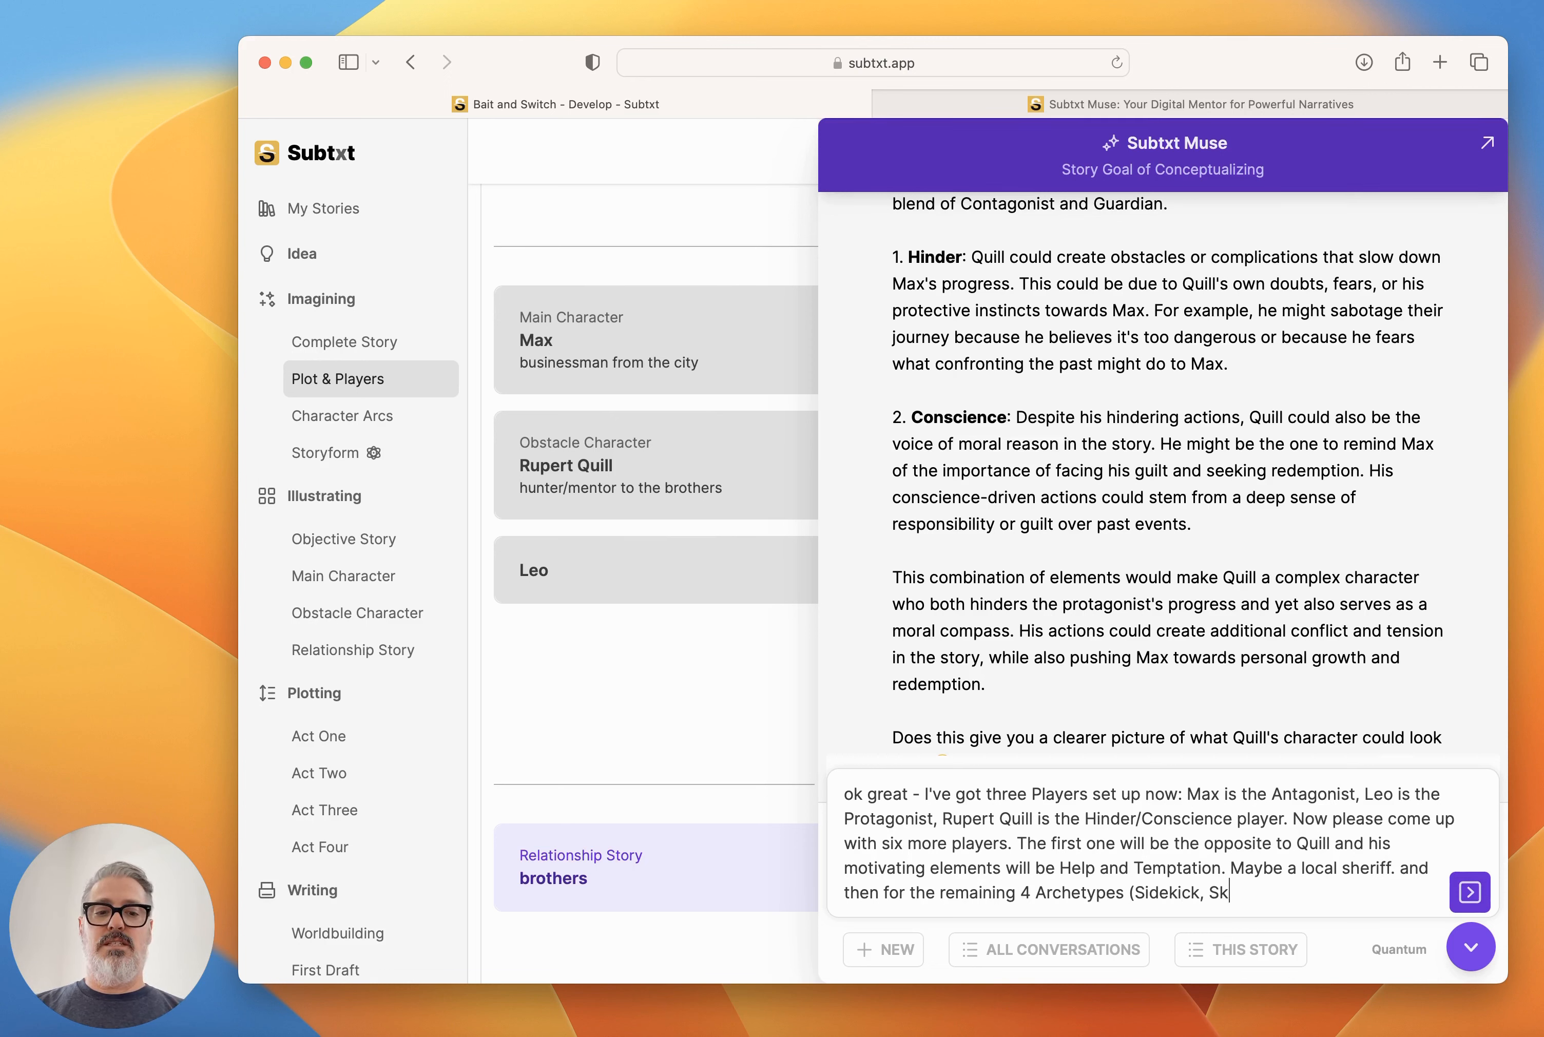
pyautogui.write('eptic, Reason')
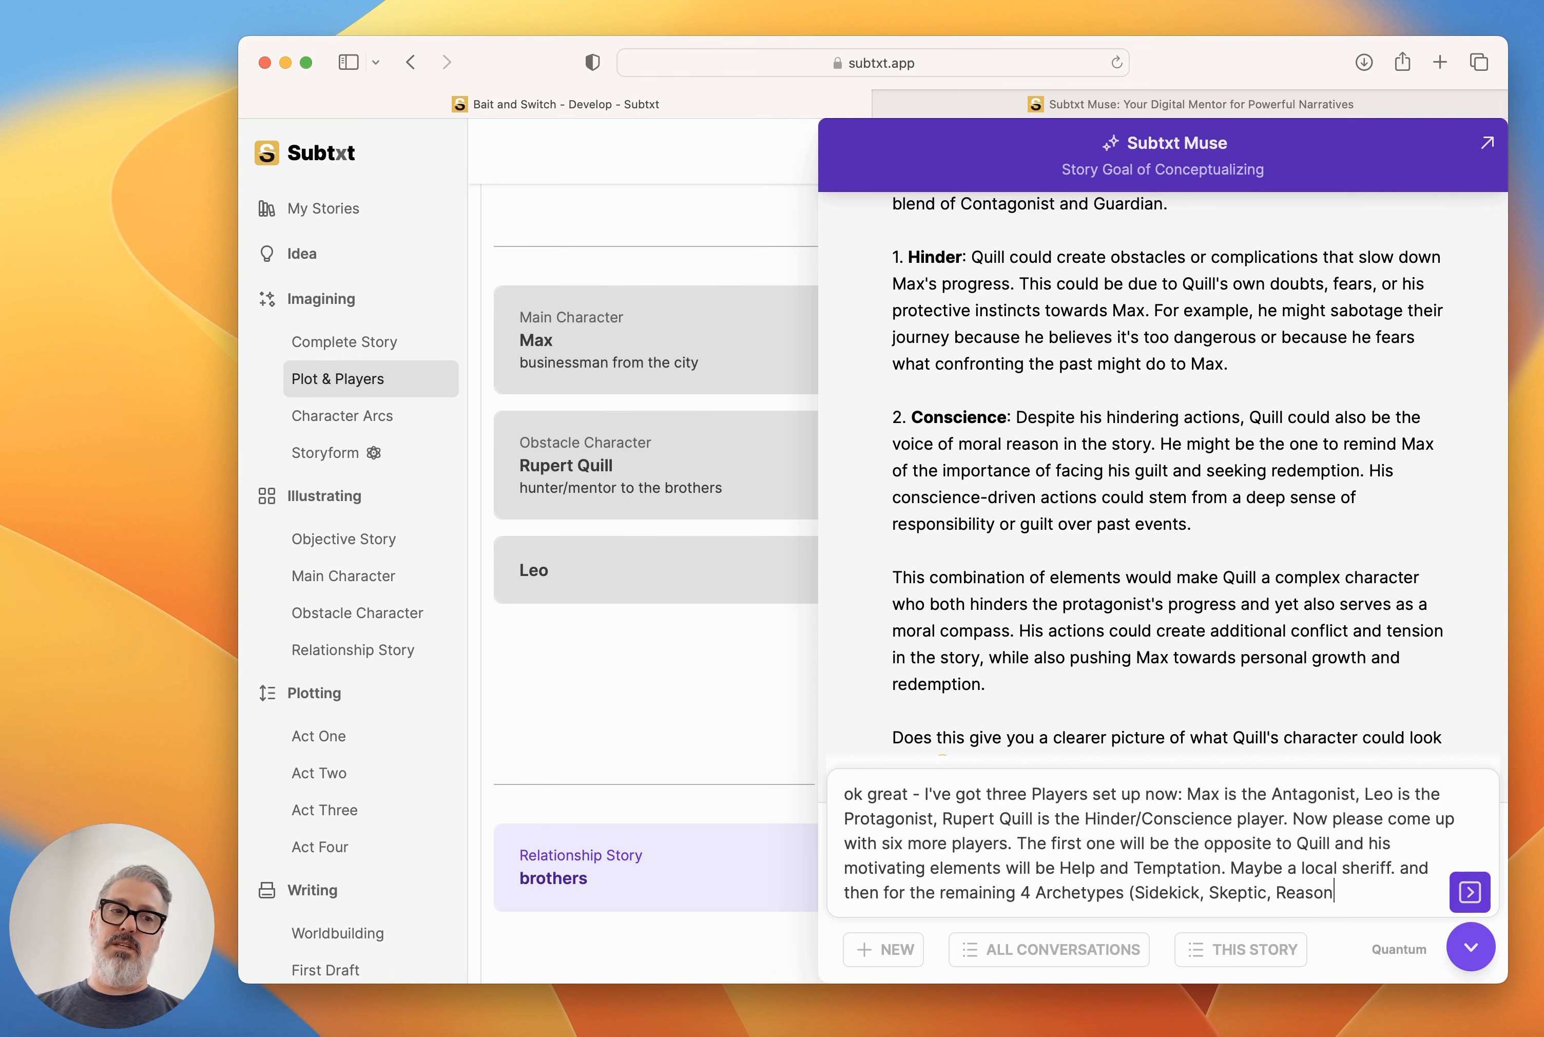
pyautogui.write(', and Emotion) please comes')
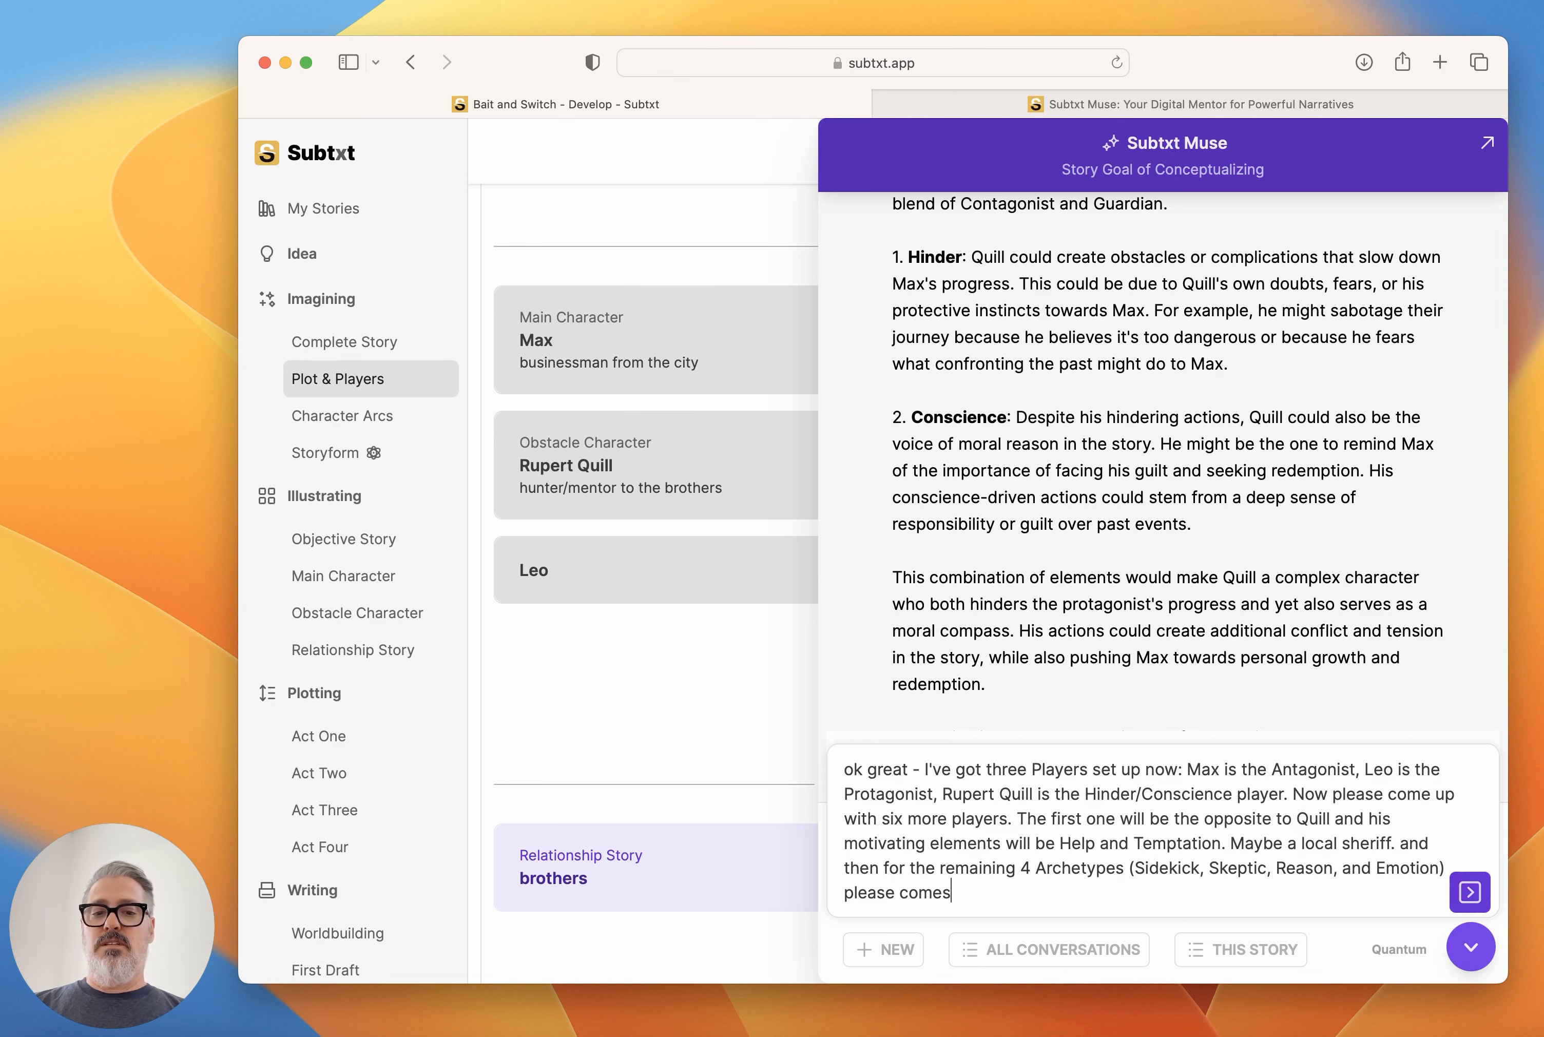
# Ask for sketches of the remaining 4 Archetypes (Sidekick, Skeptic, Reason, and Emotion) in relation to the story goal, and send the message.
pyautogui.press('BackSpace')
pyautogui.write('up with sketch')
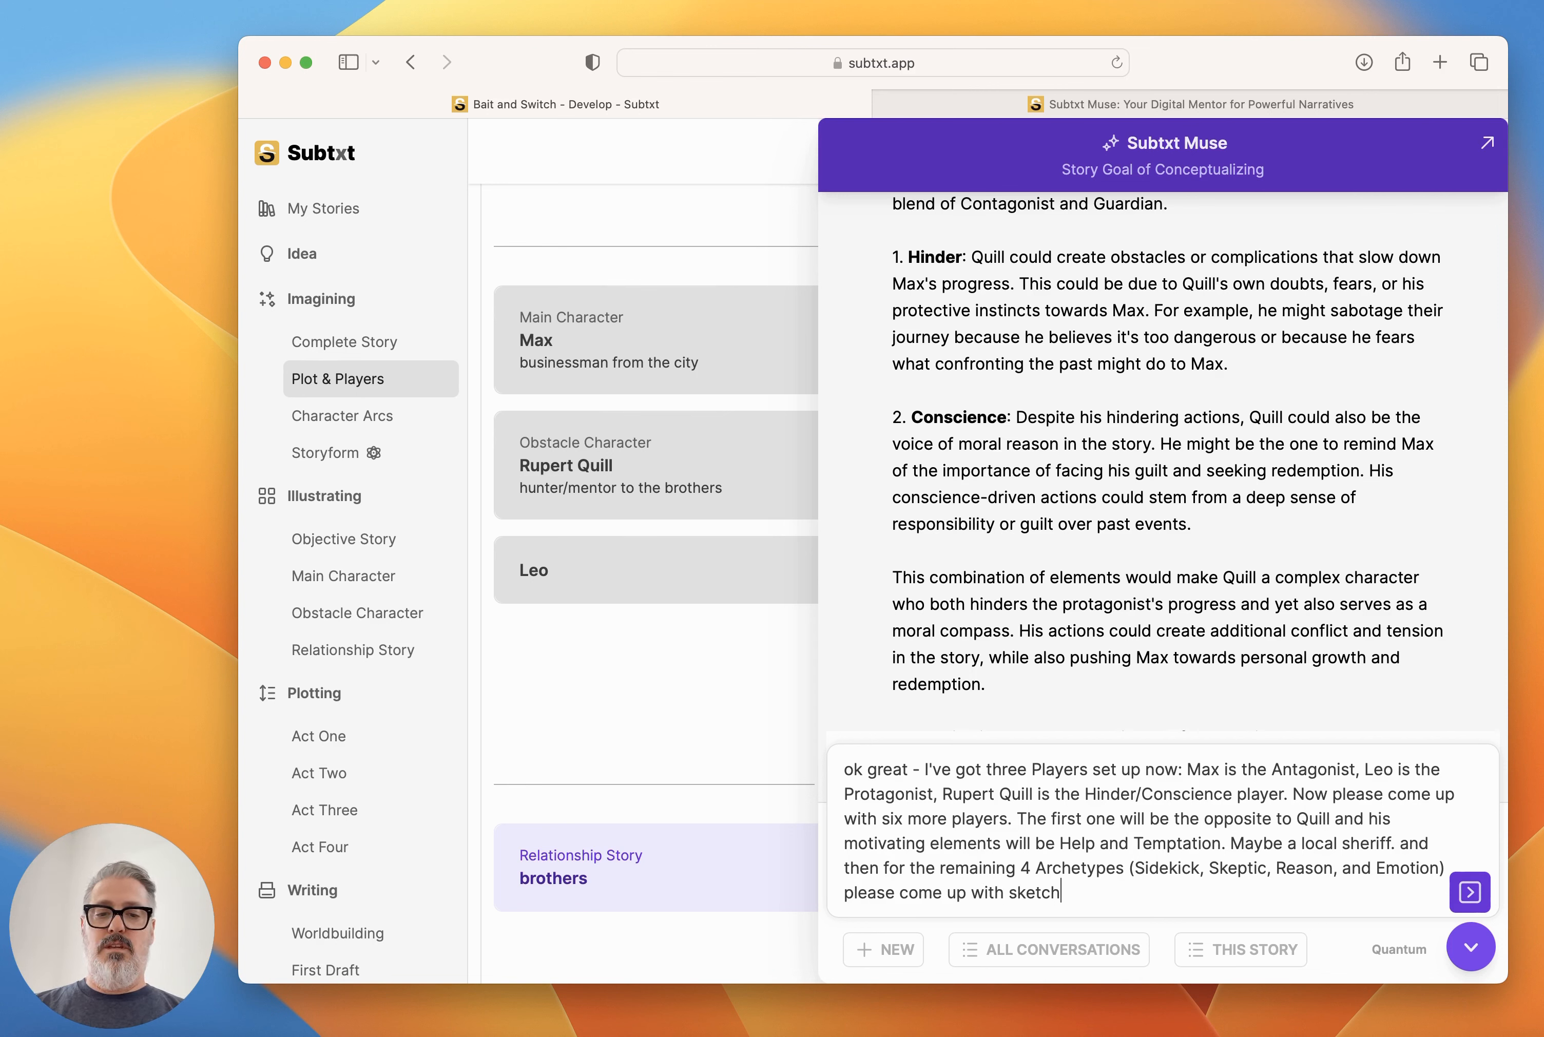
pyautogui.write('es of these characters in relation to the story goal')
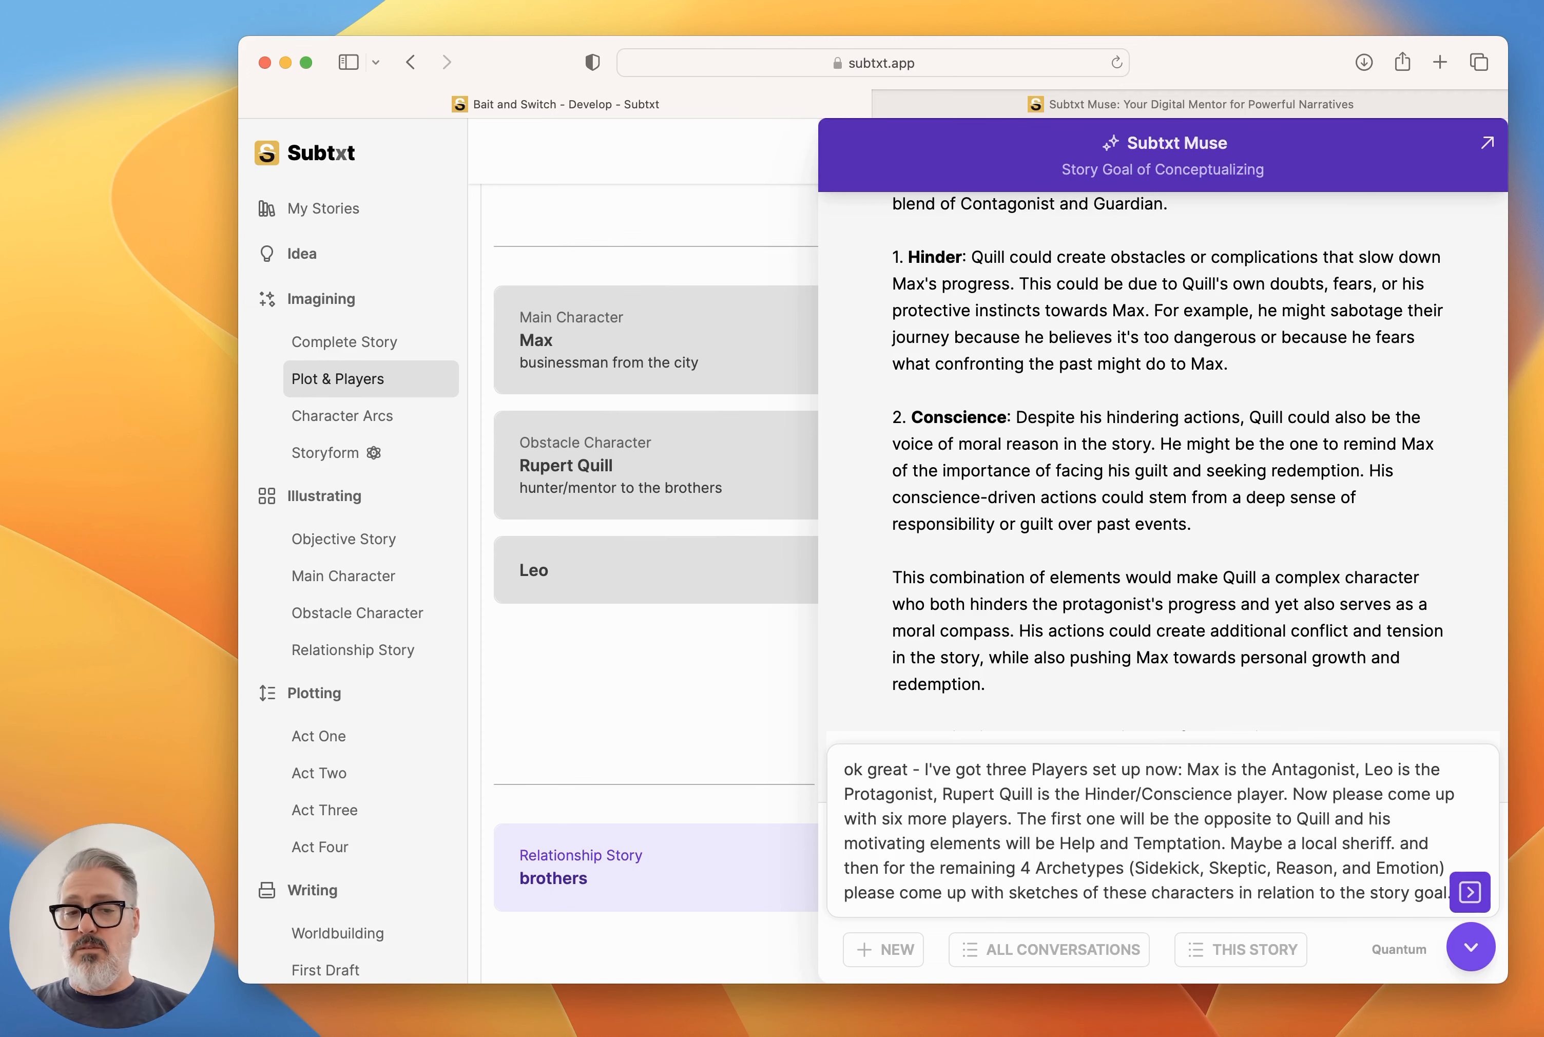
pyautogui.write('.')
pyautogui.press('Return')
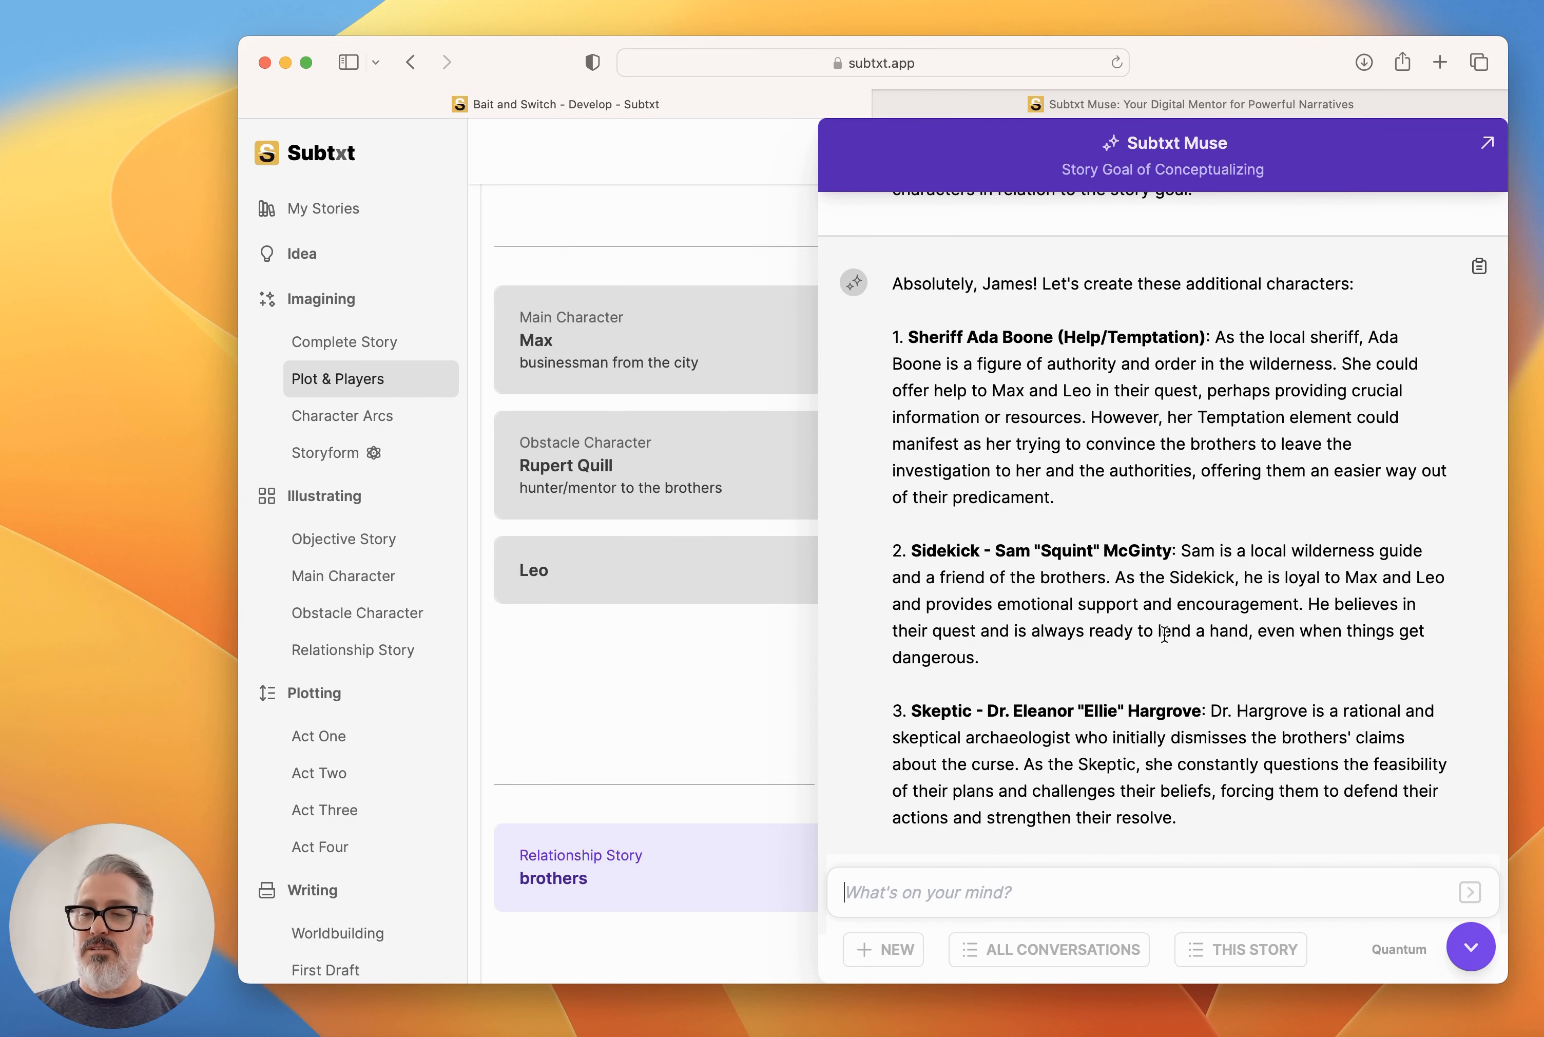
# Read through Muse's sketches of the six additional players and close the conversation.
pyautogui.scroll(-5, 1165, 632)
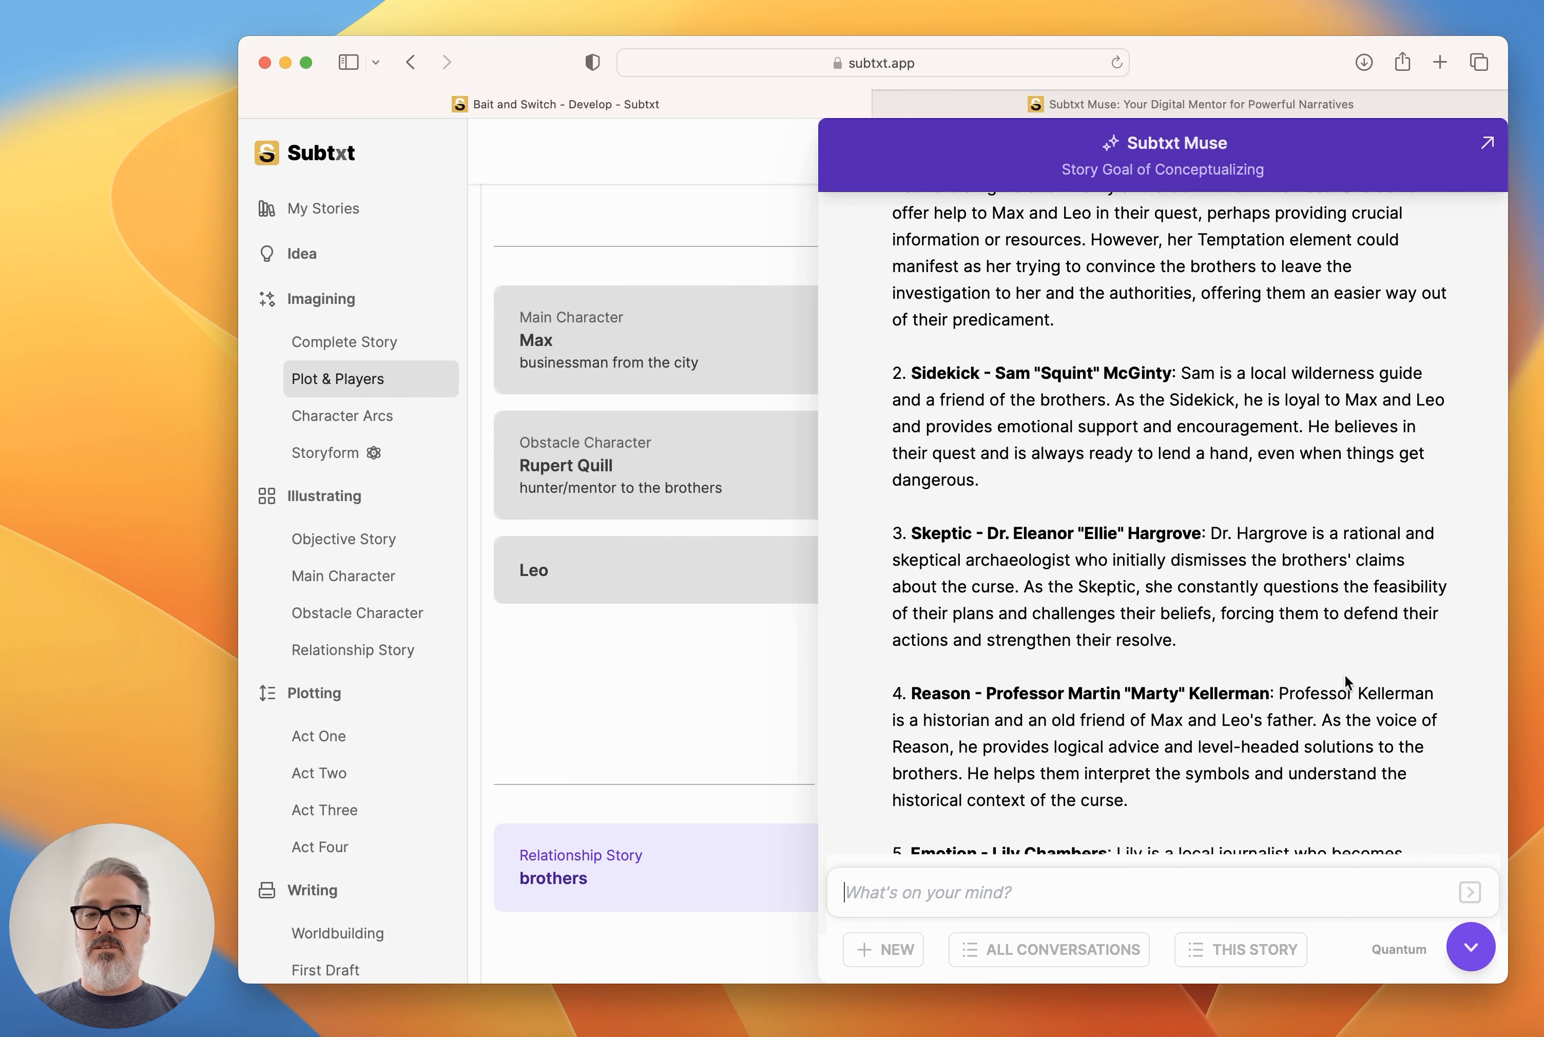
pyautogui.scroll(-5, 1105, 573)
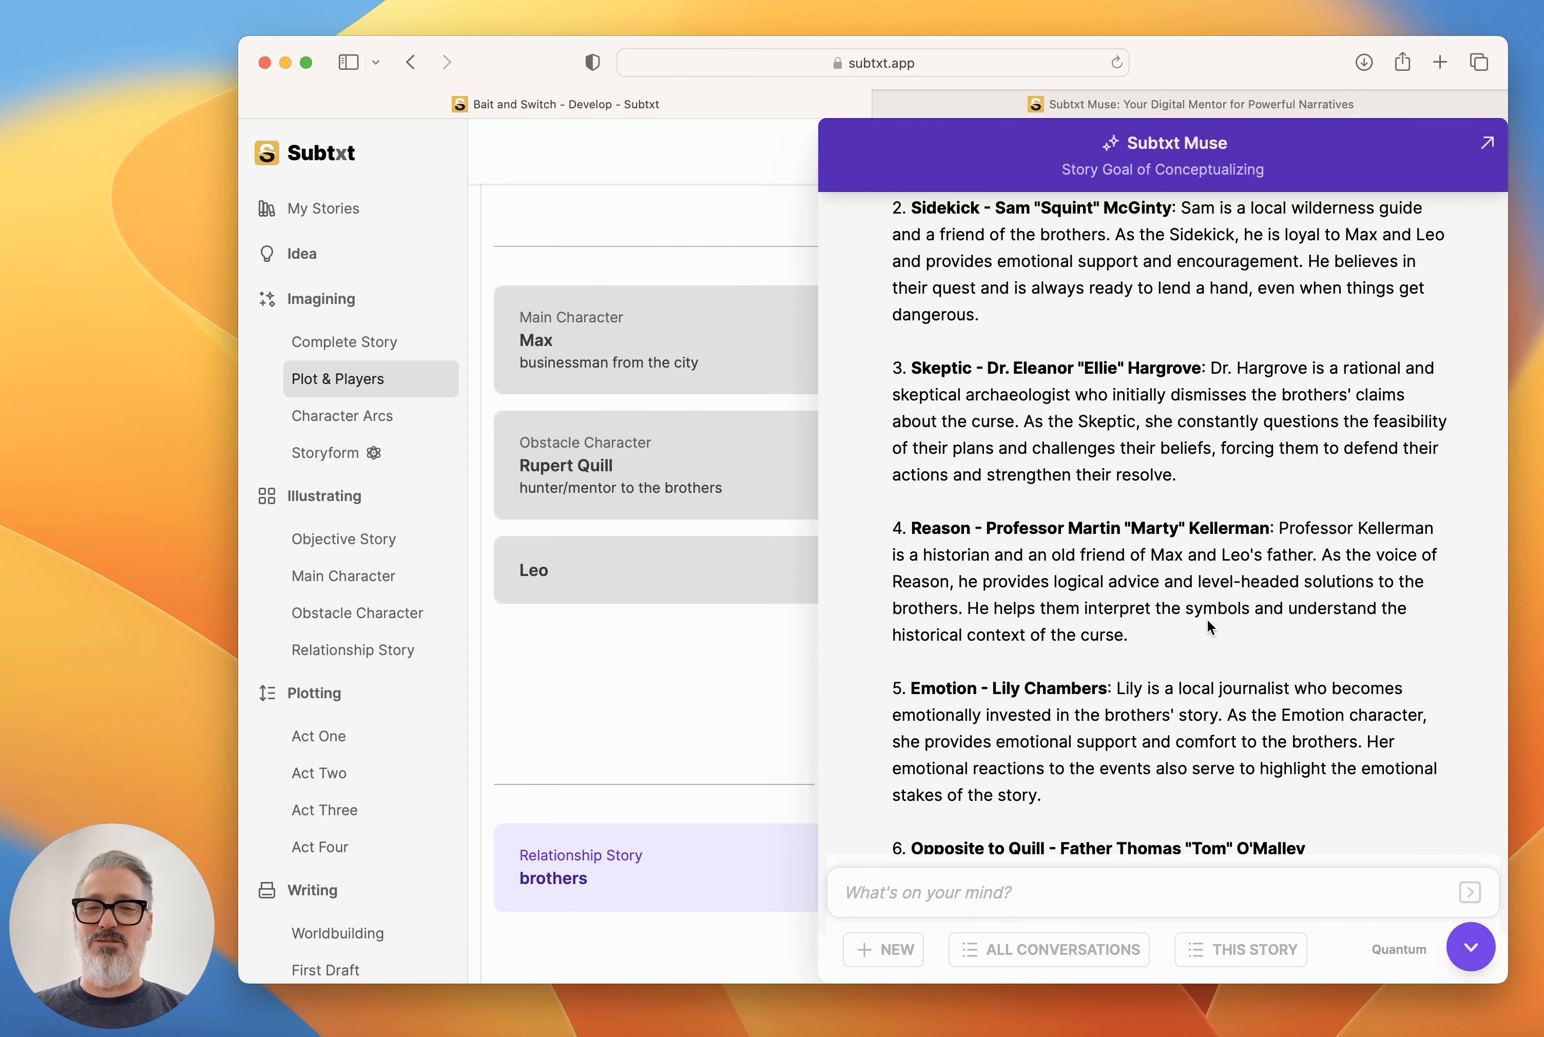
pyautogui.scroll(-5, 1207, 618)
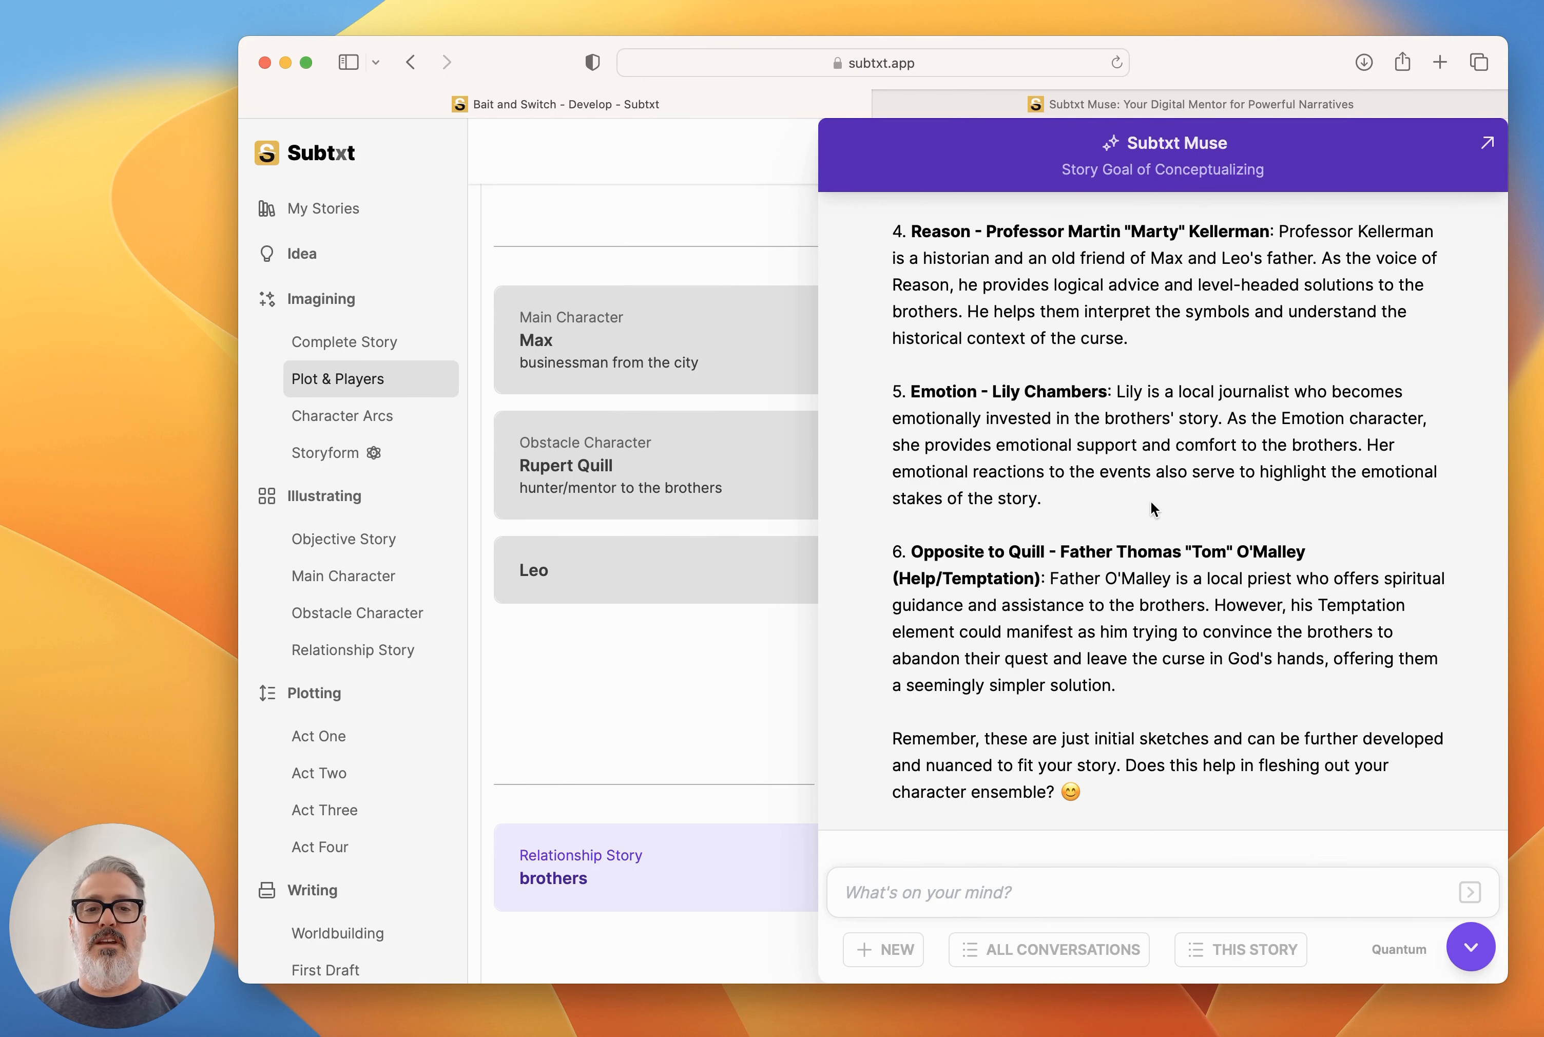
pyautogui.scroll(9, 1154, 507)
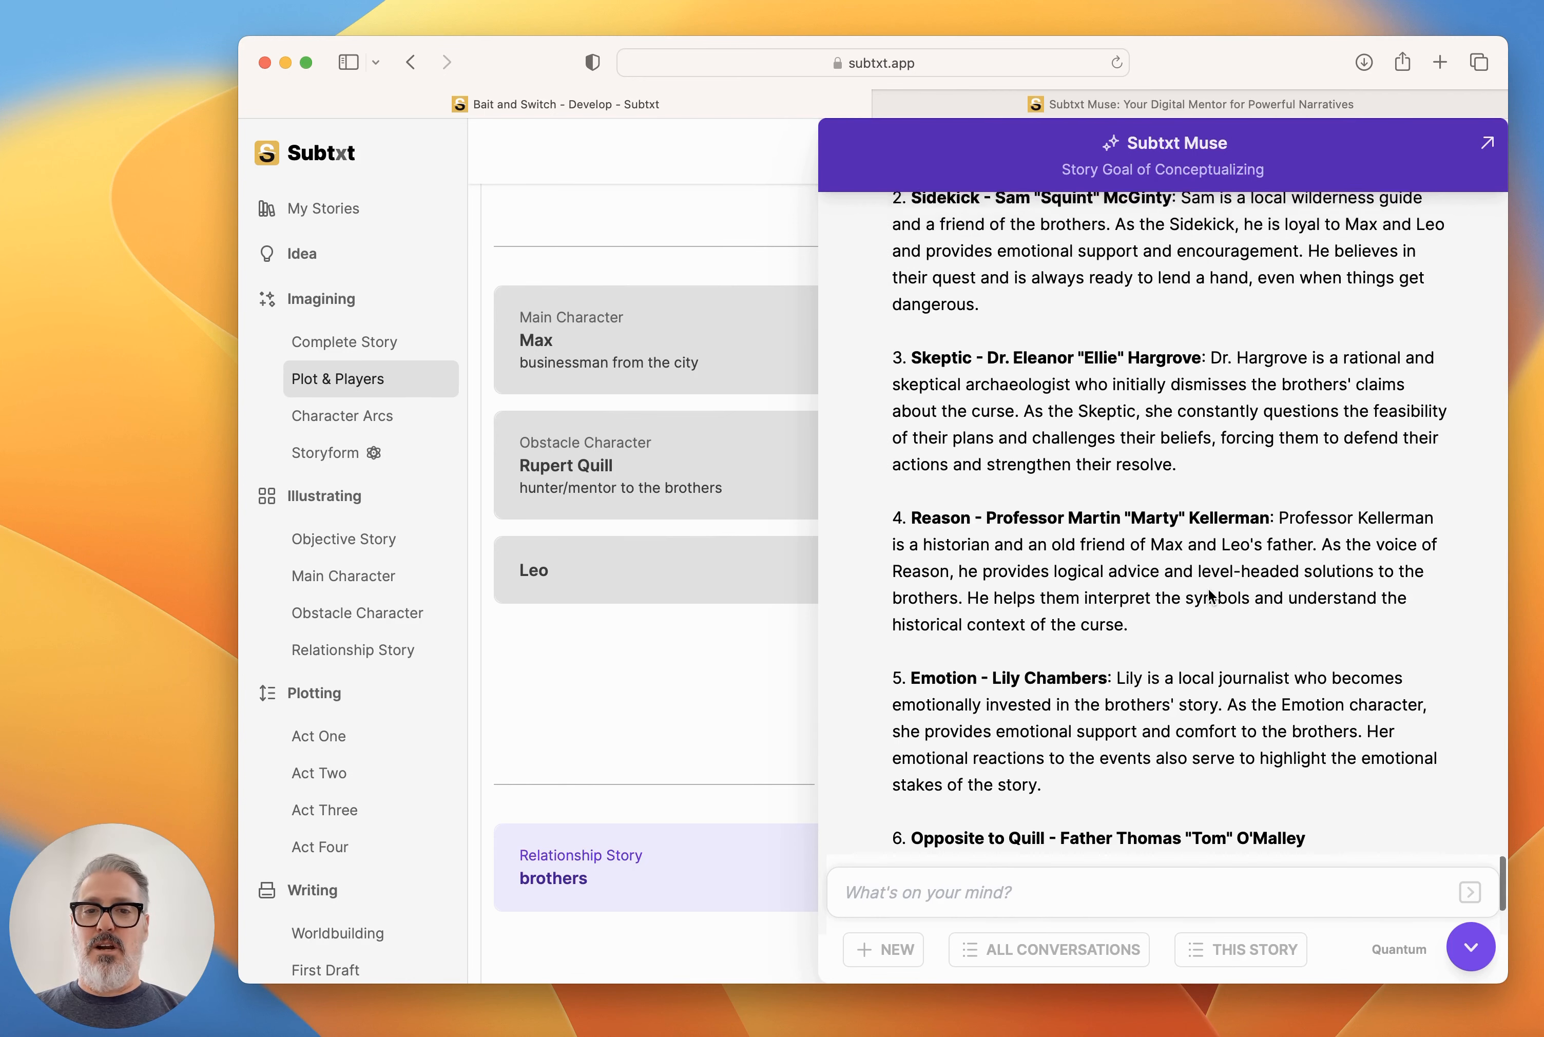
pyautogui.scroll(3, 1208, 591)
pyautogui.scroll(-3, 1163, 539)
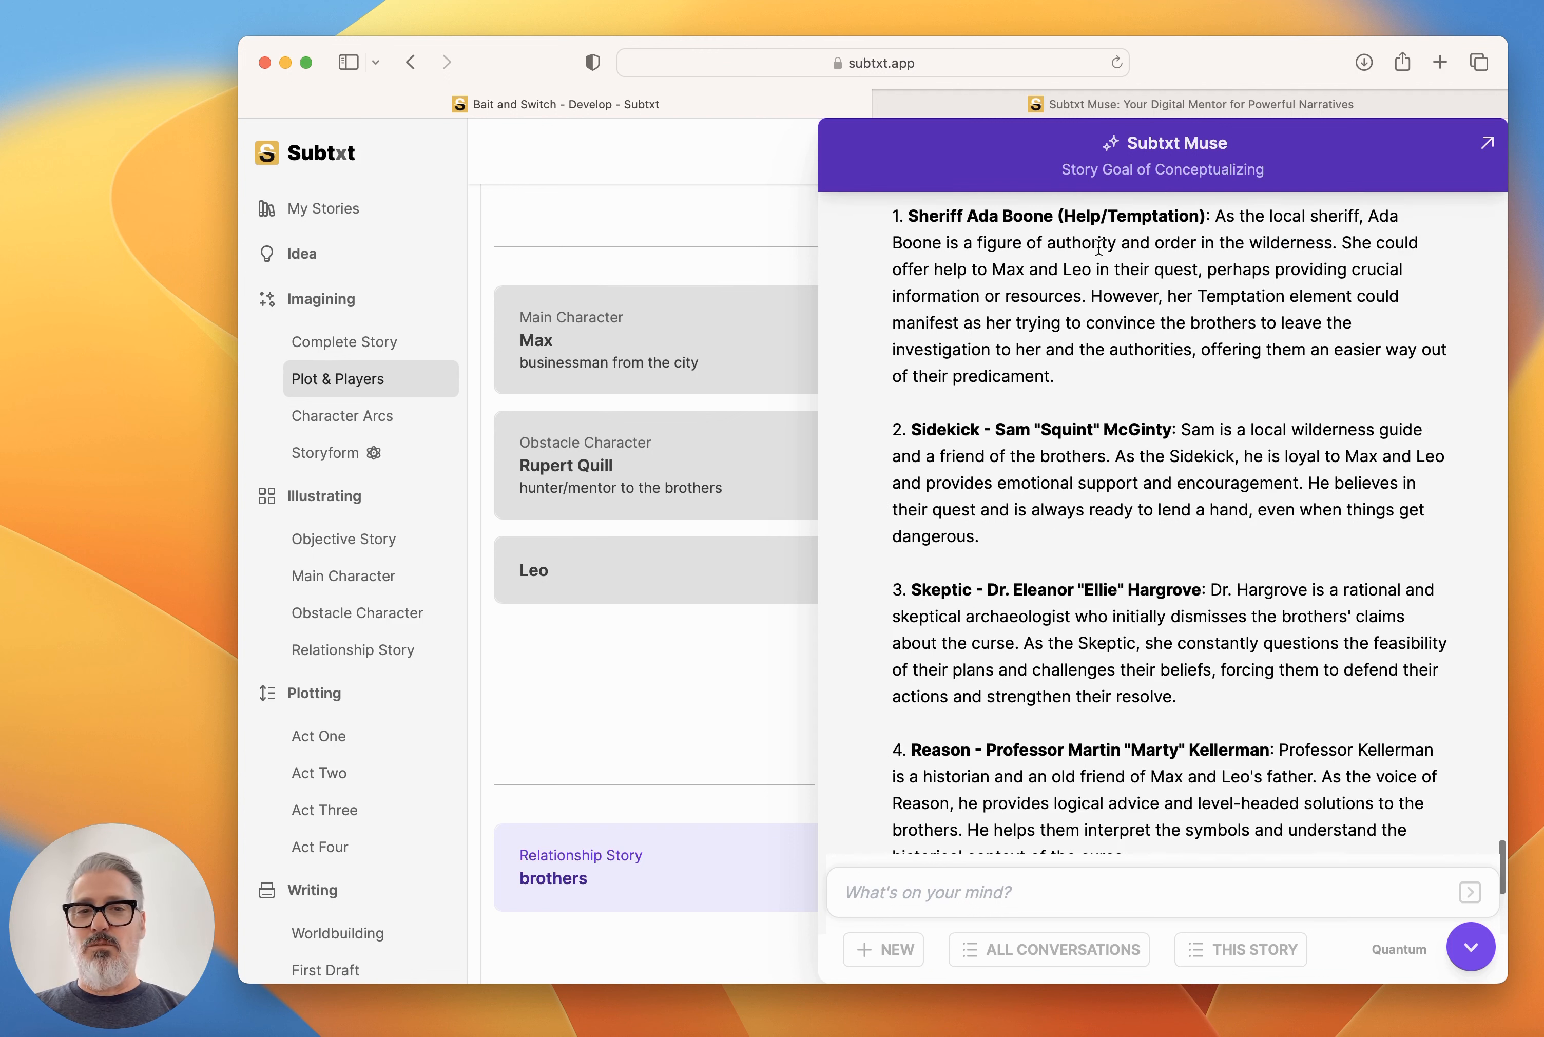
pyautogui.scroll(-9, 1131, 489)
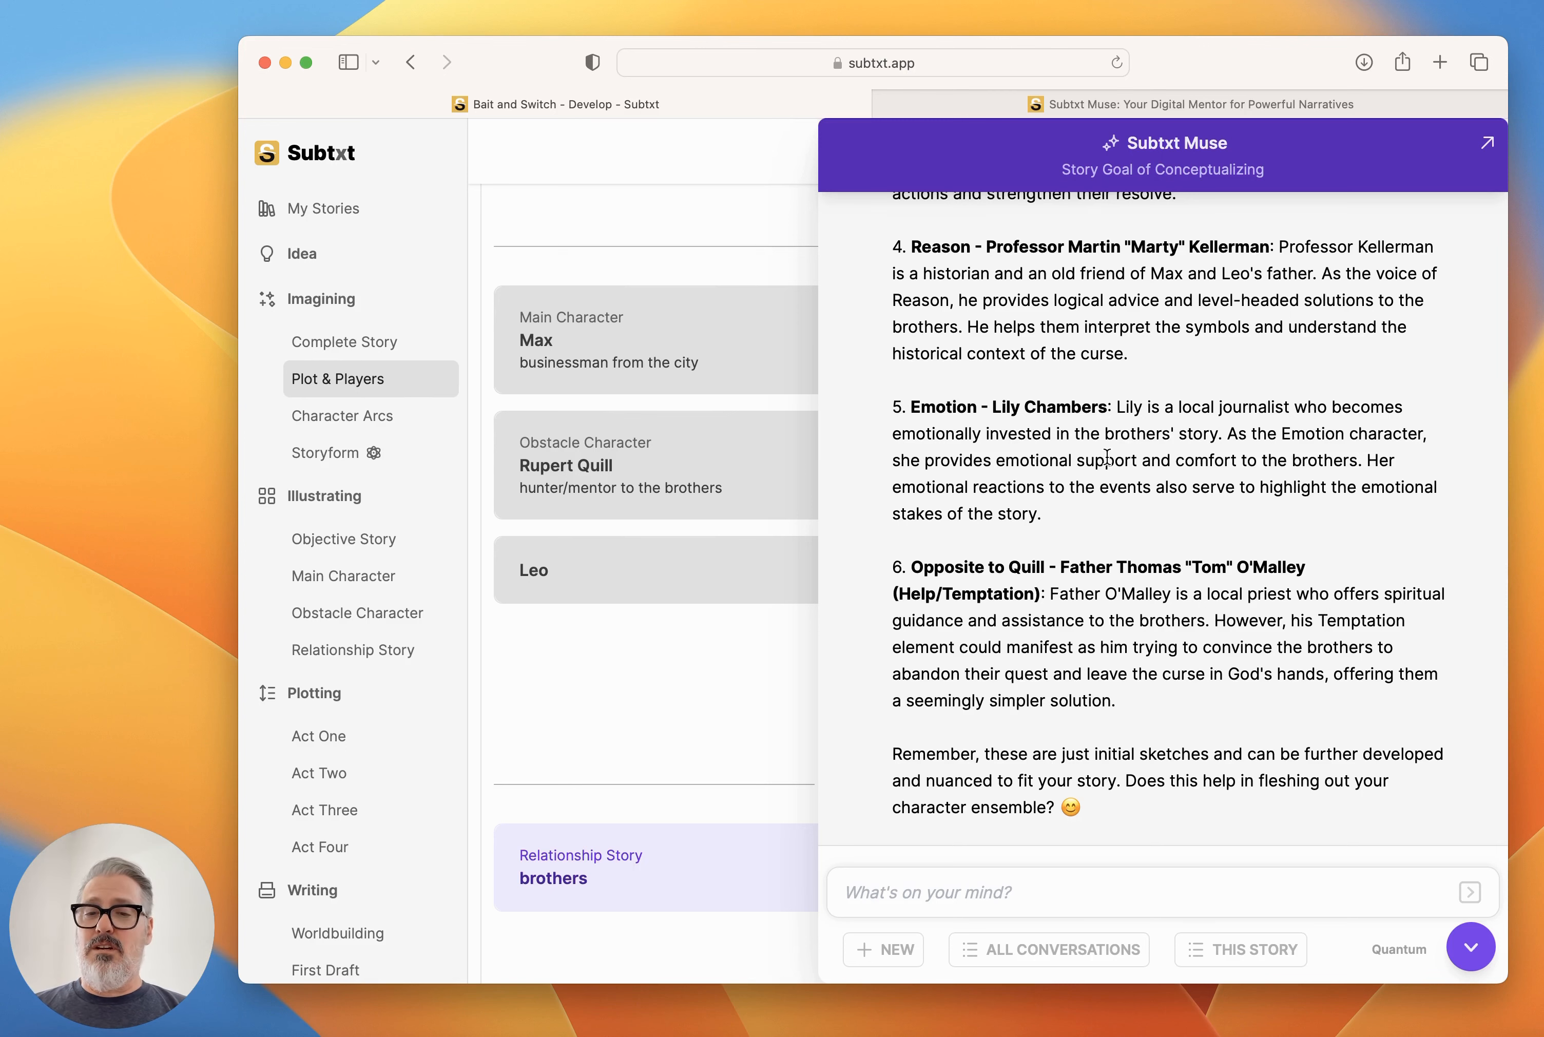
pyautogui.click(1470, 946)
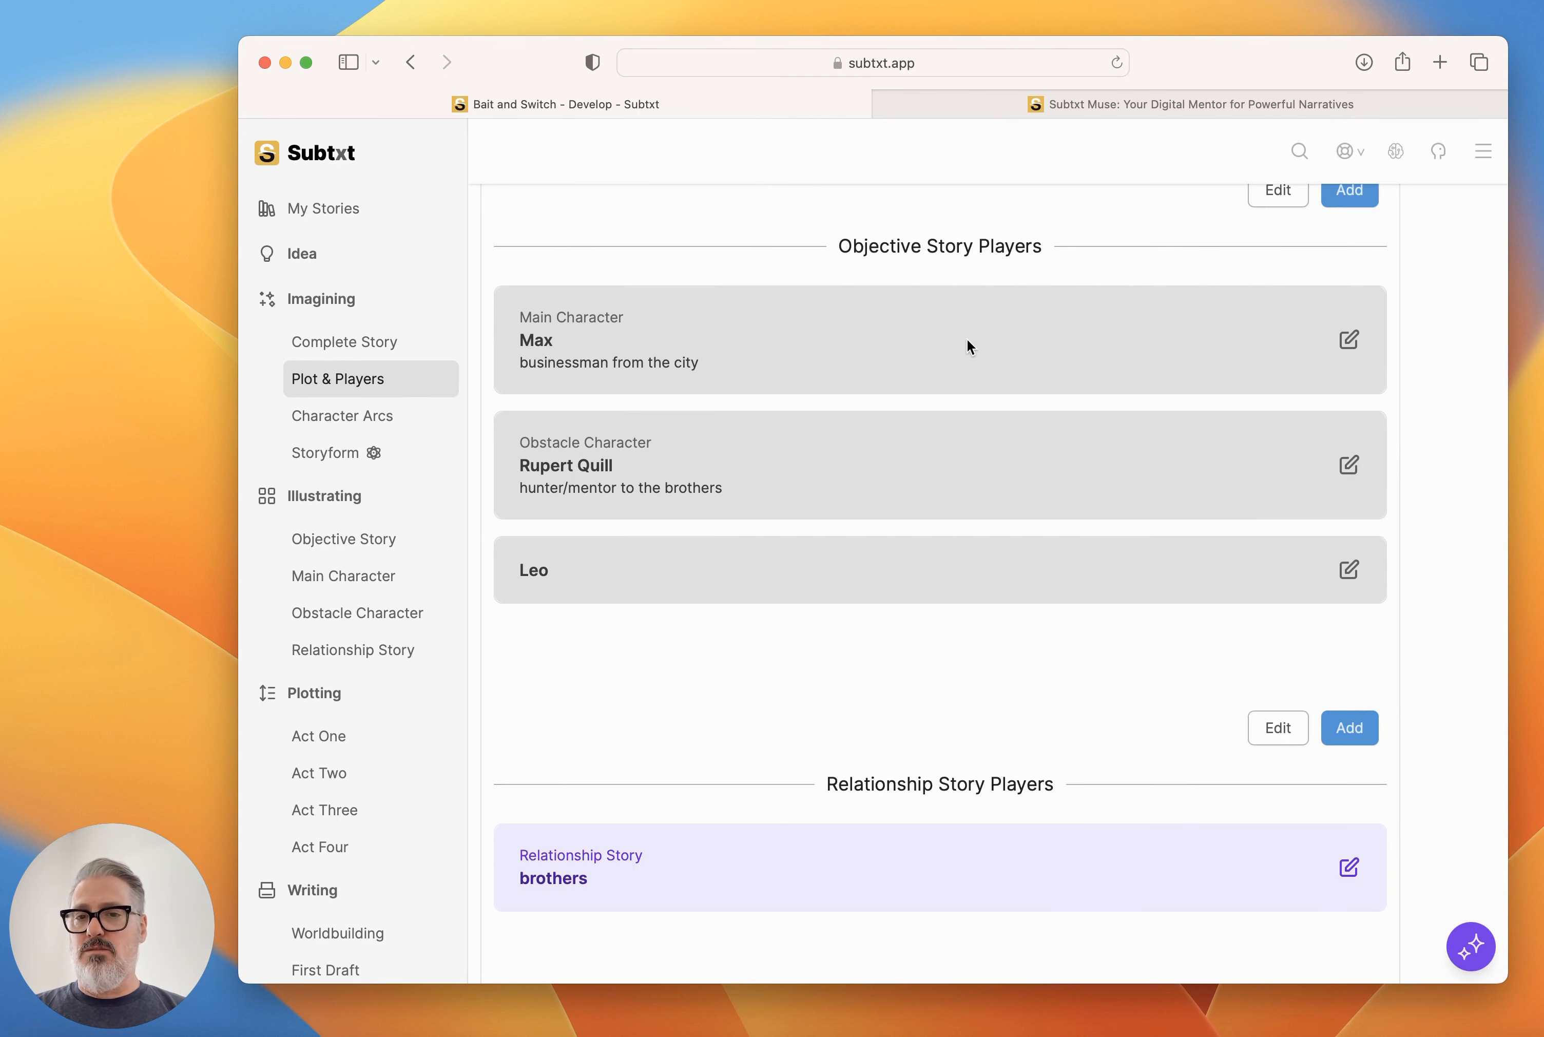
pyautogui.scroll(10, 966, 338)
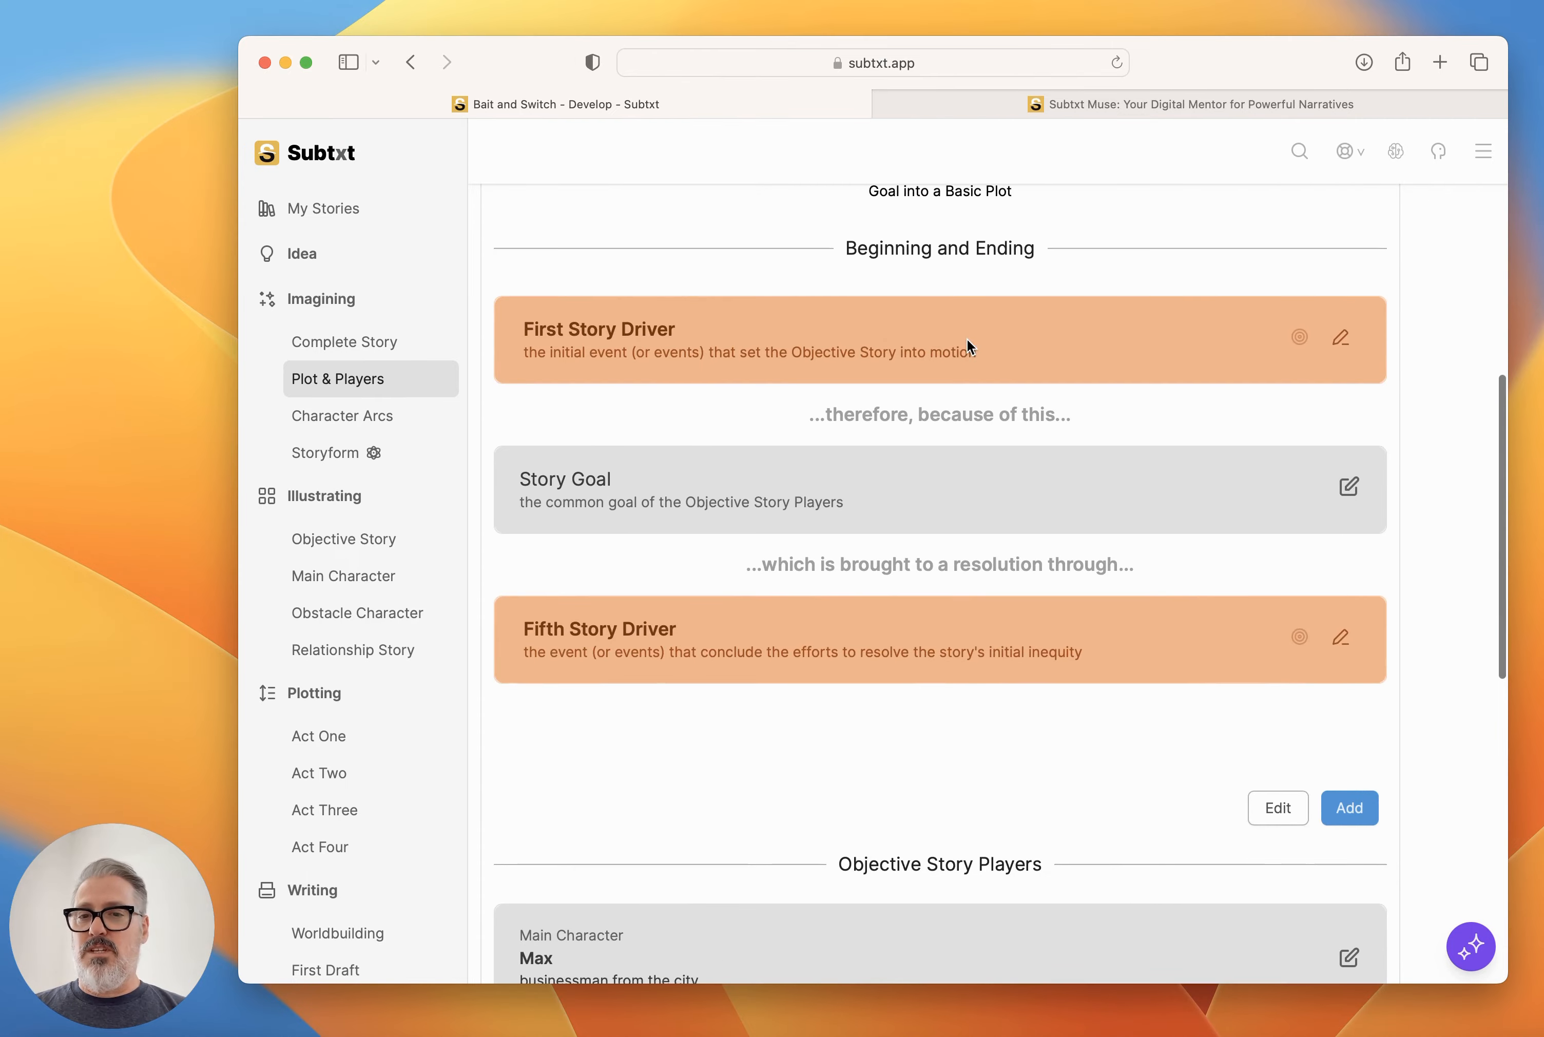
pyautogui.click(1469, 948)
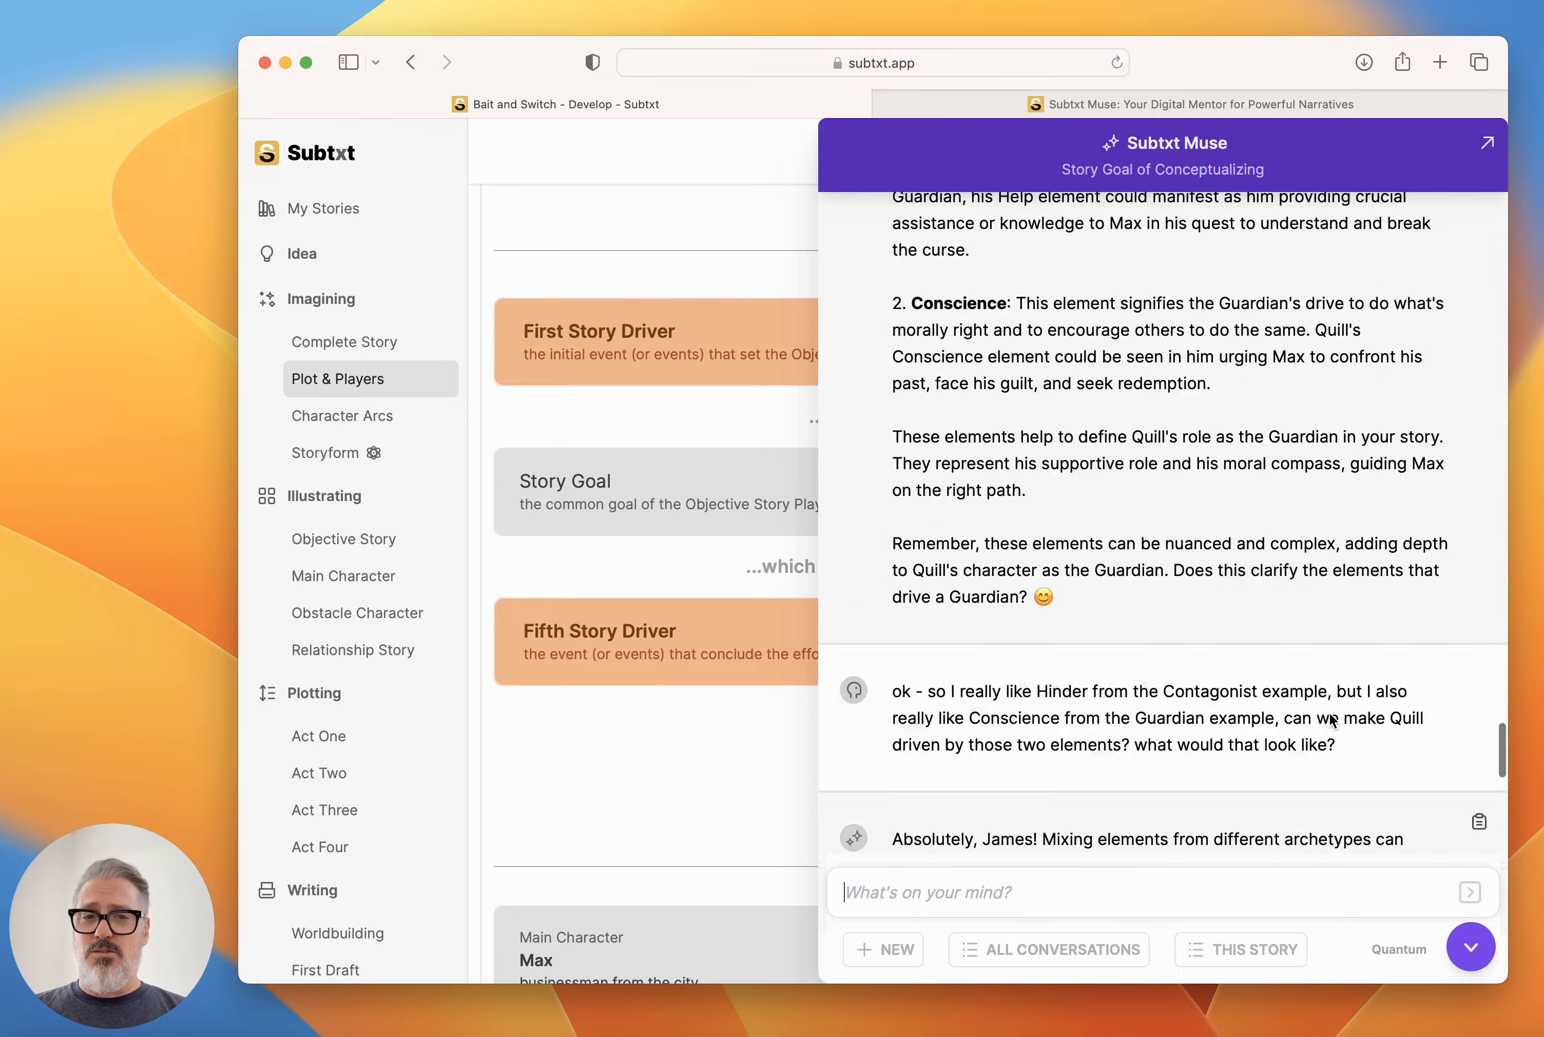
pyautogui.scroll(-15, 1330, 712)
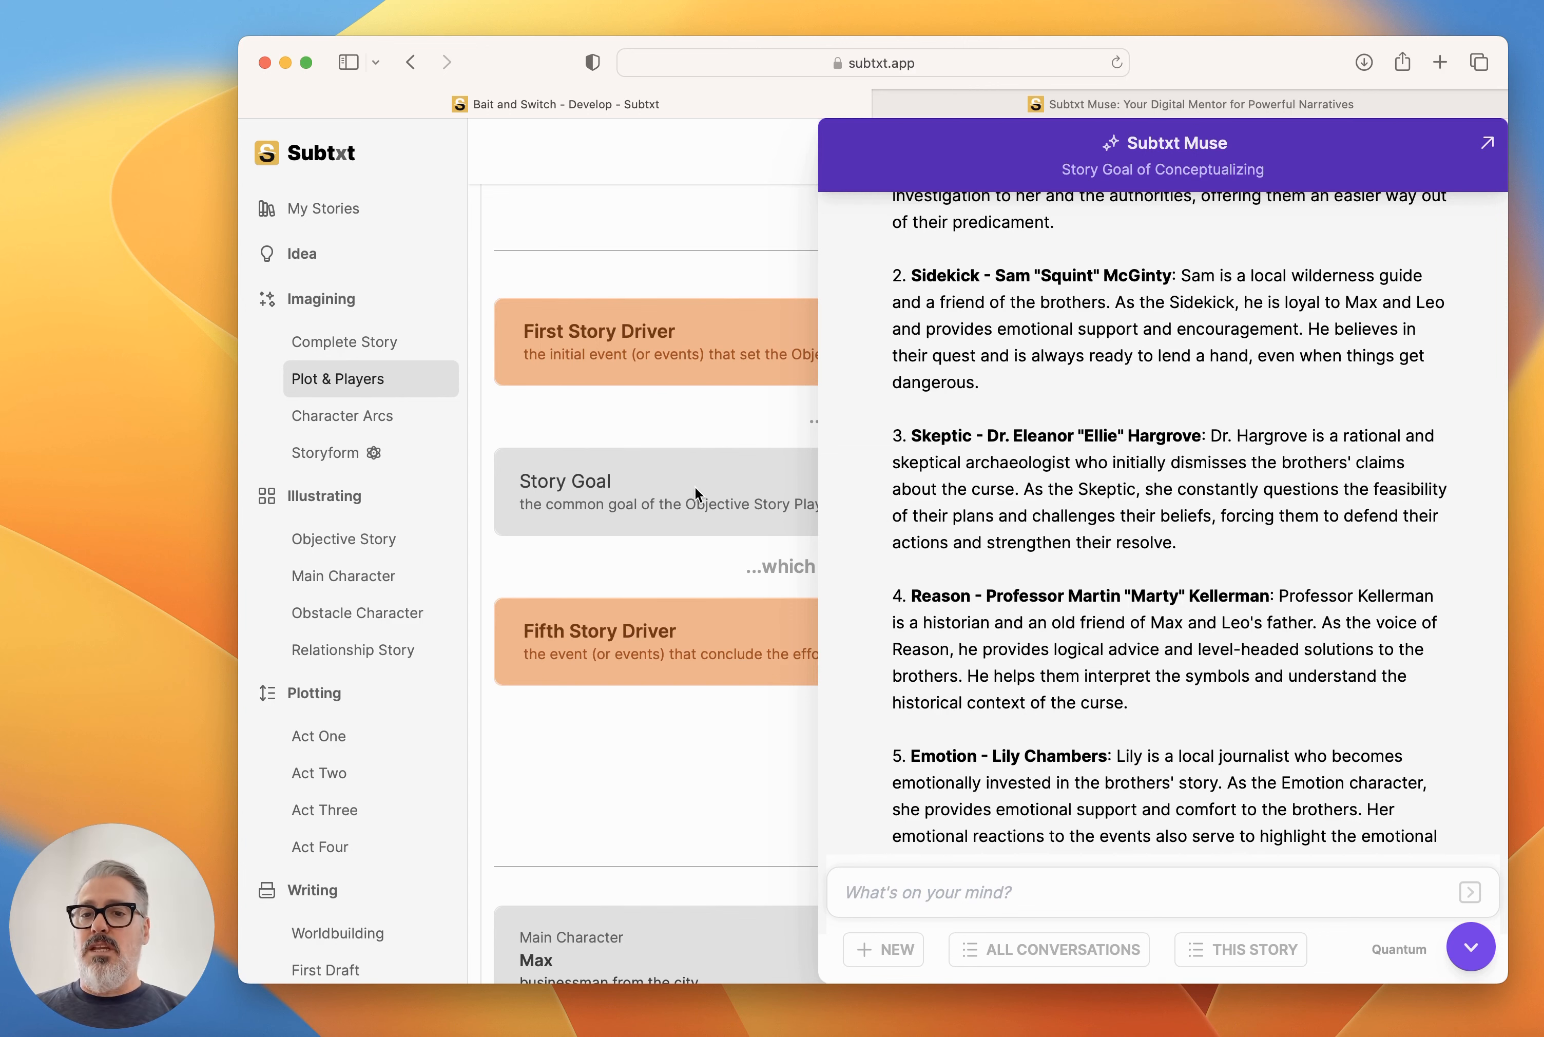
pyautogui.click(1471, 947)
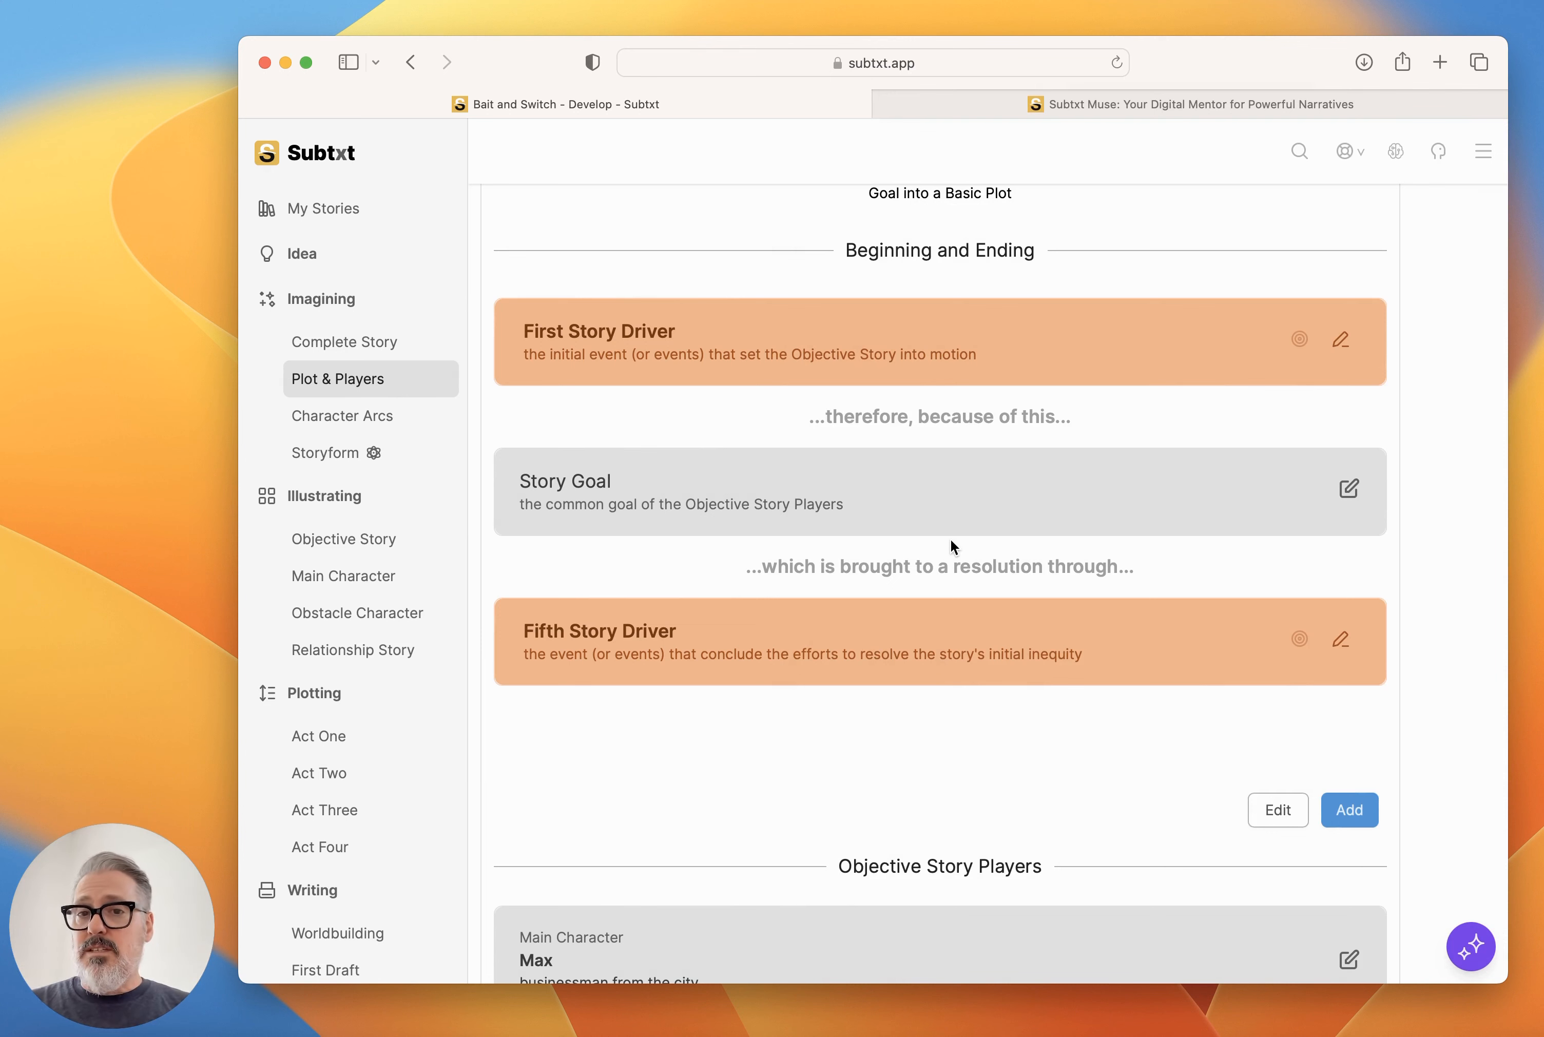
# Review the Story Goal's Conceptualizing illustration and Storytelling, collapse its card, and return to the Basic Plot section.
pyautogui.click(1349, 489)
pyautogui.scroll(-3, 1018, 708)
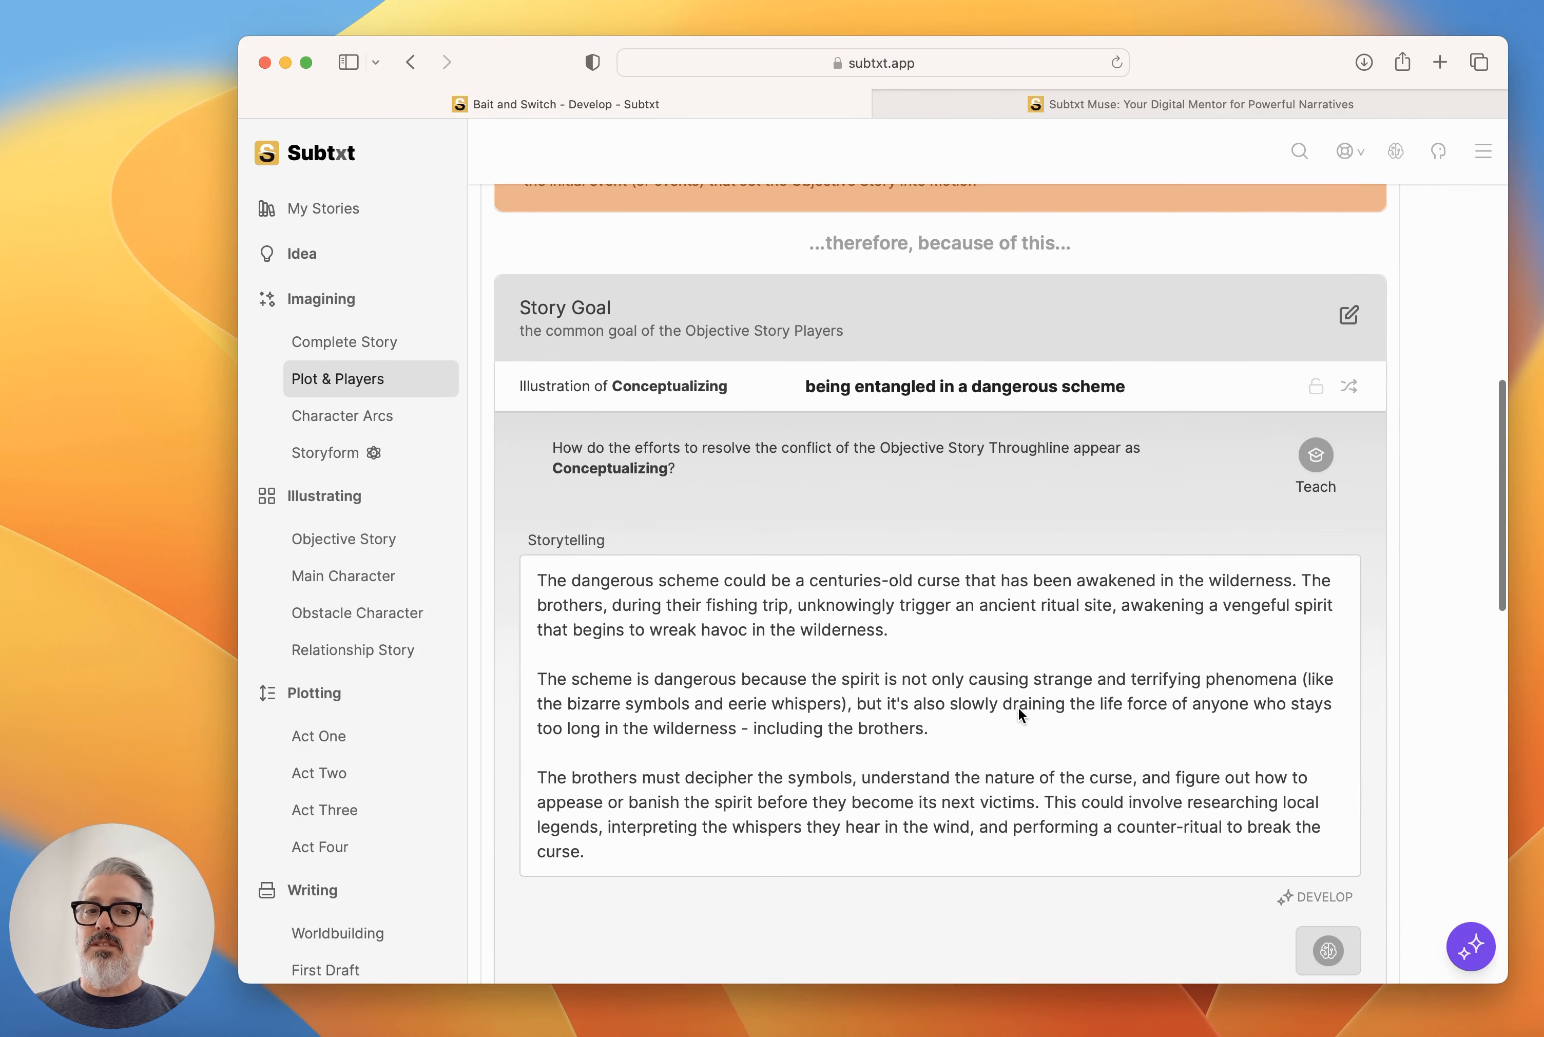
pyautogui.click(1347, 319)
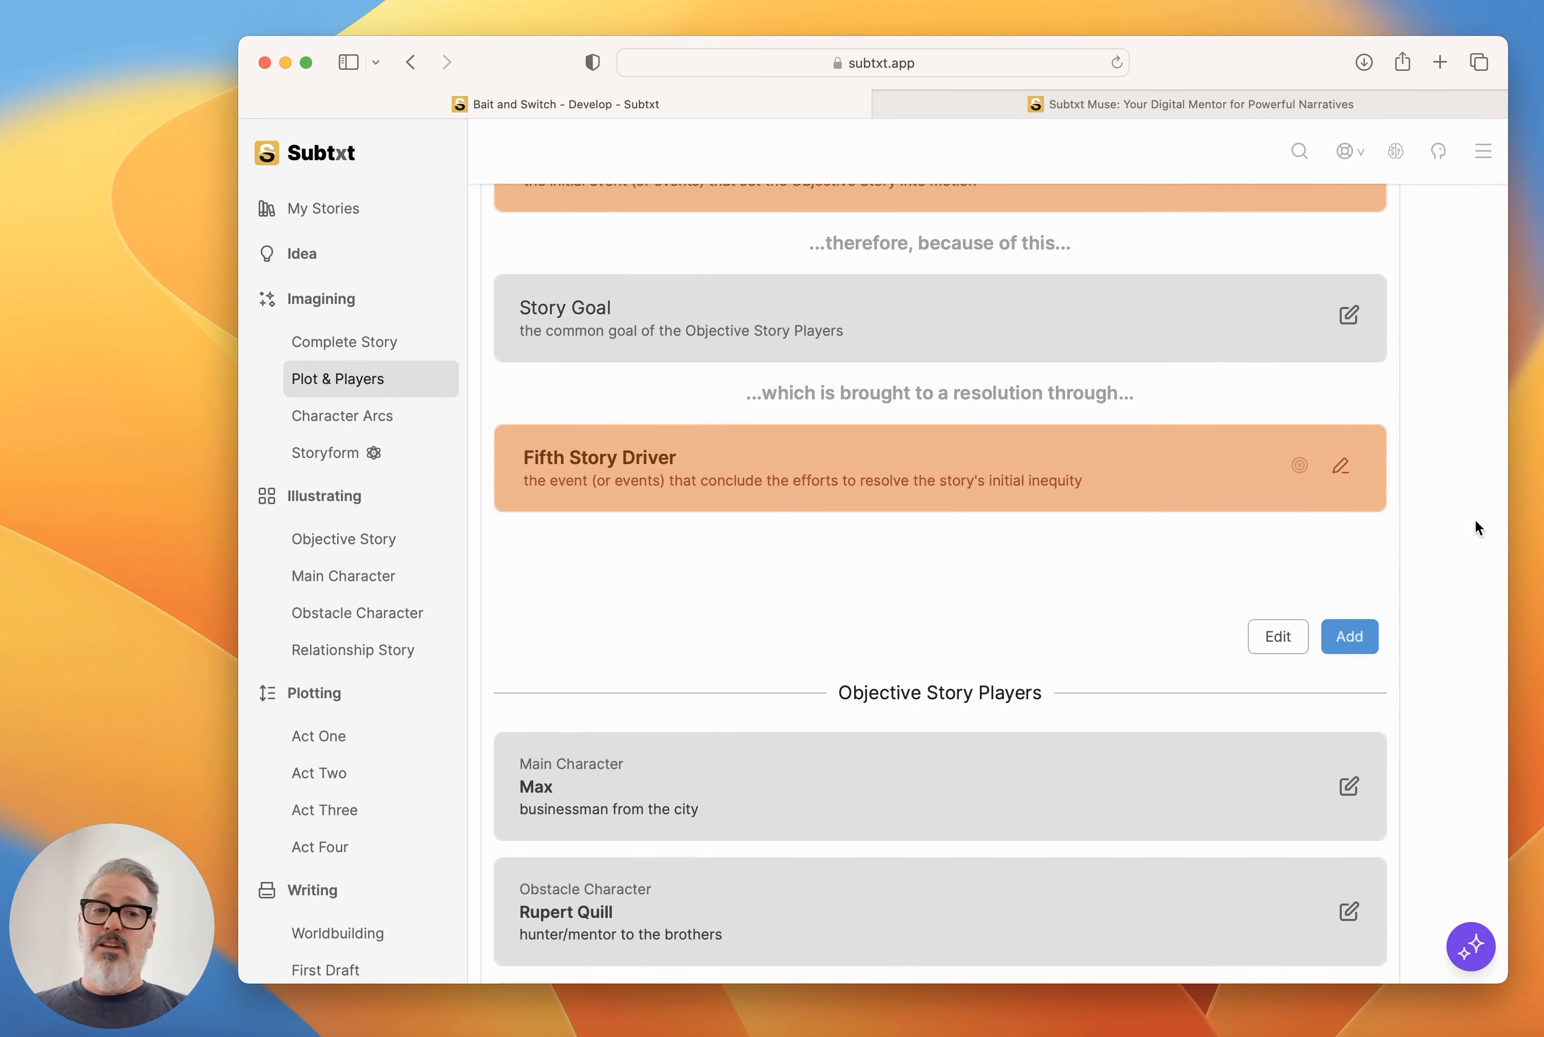
pyautogui.scroll(10, 1207, 542)
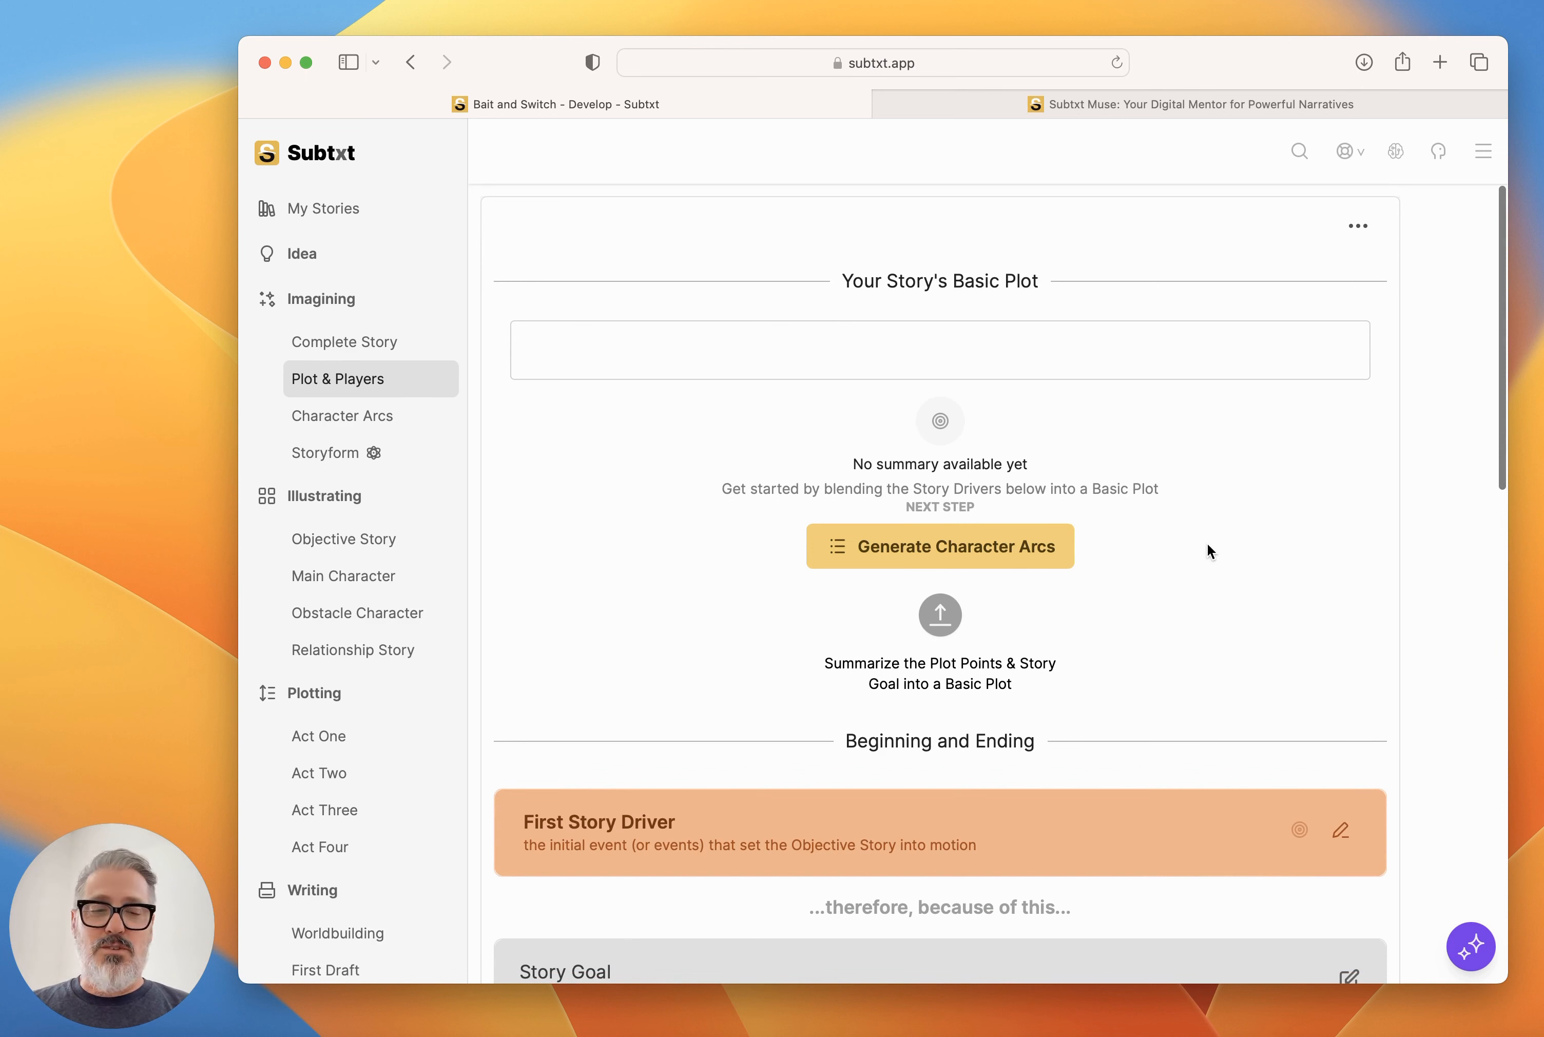